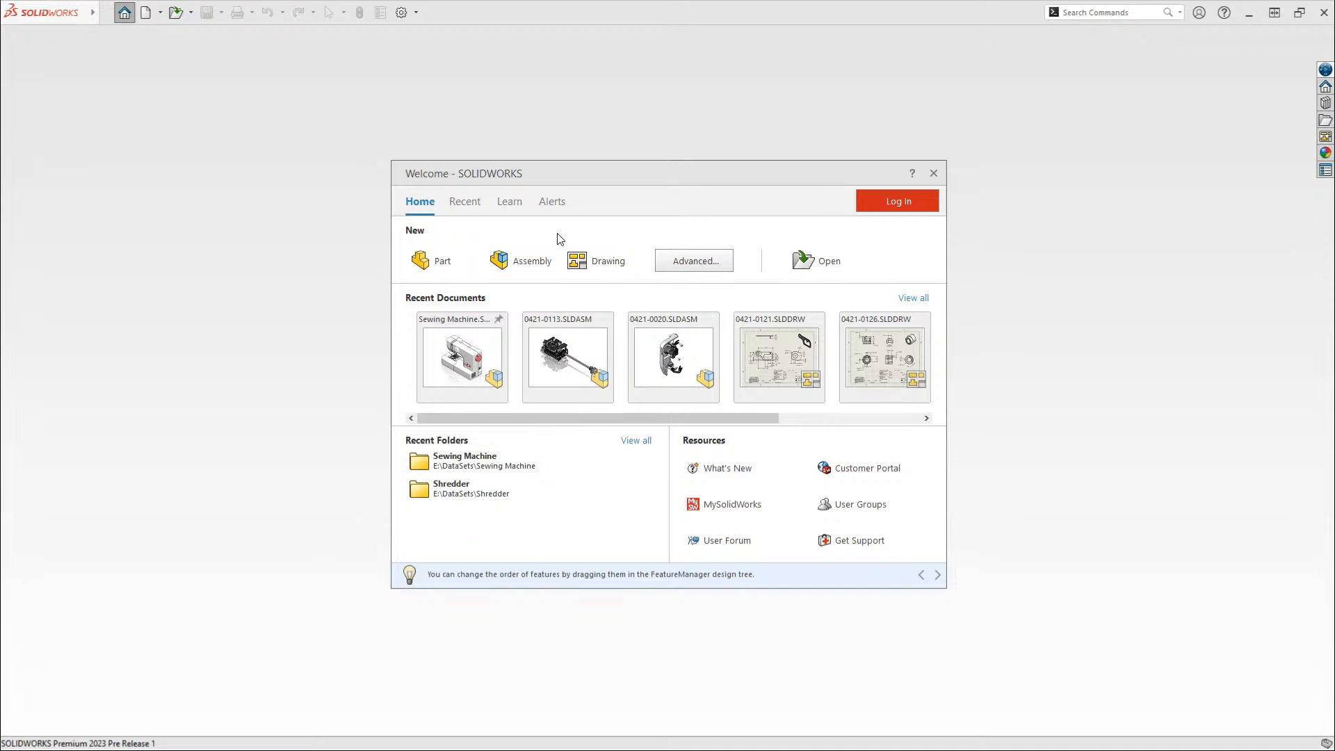
- Look through the Welcome dialog's recent documents, learning resources, technical alerts and usage tips
left_click(465, 209)
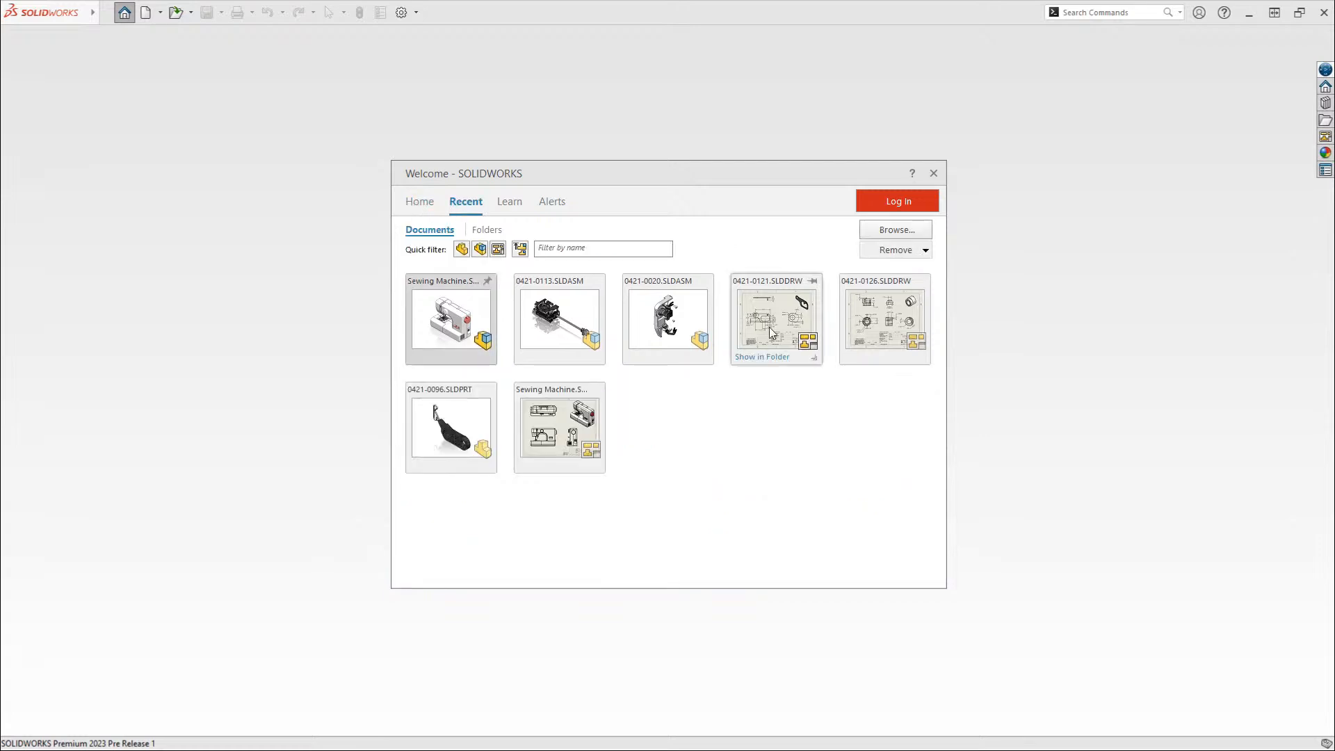
left_click(511, 210)
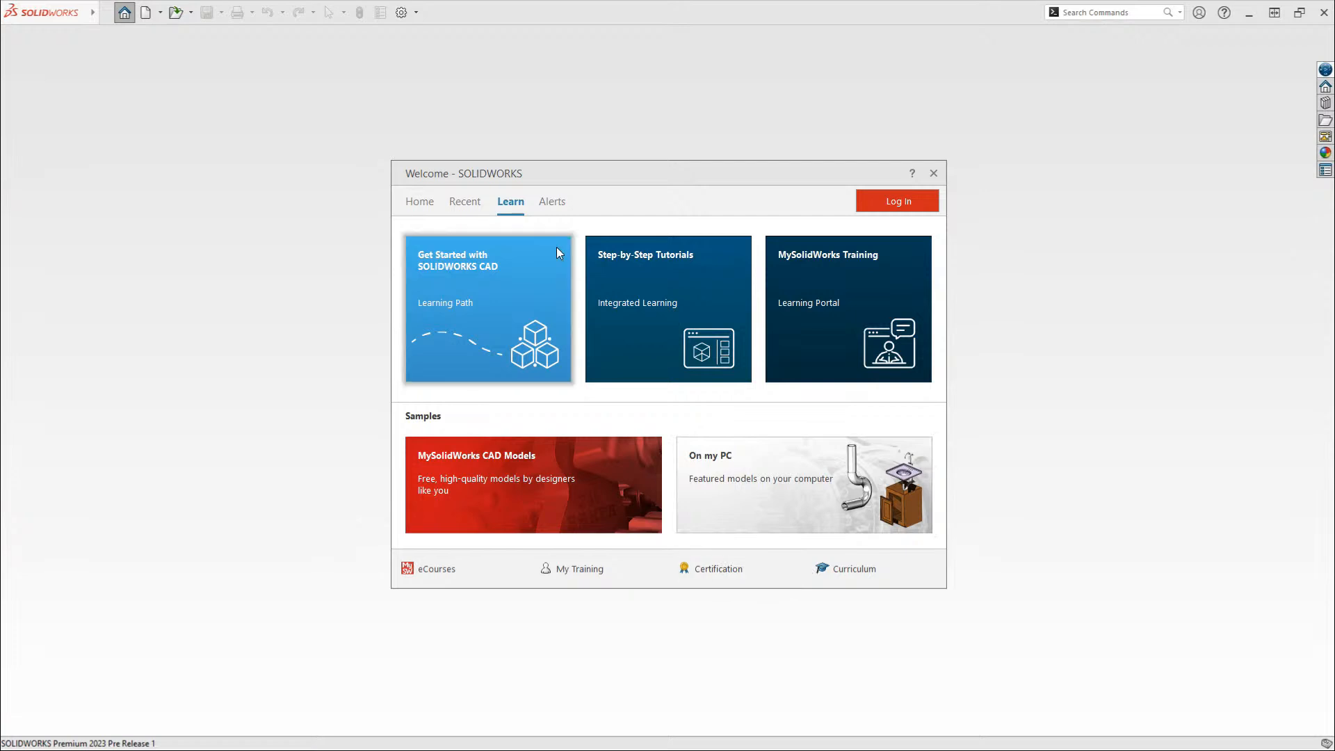
left_click(557, 204)
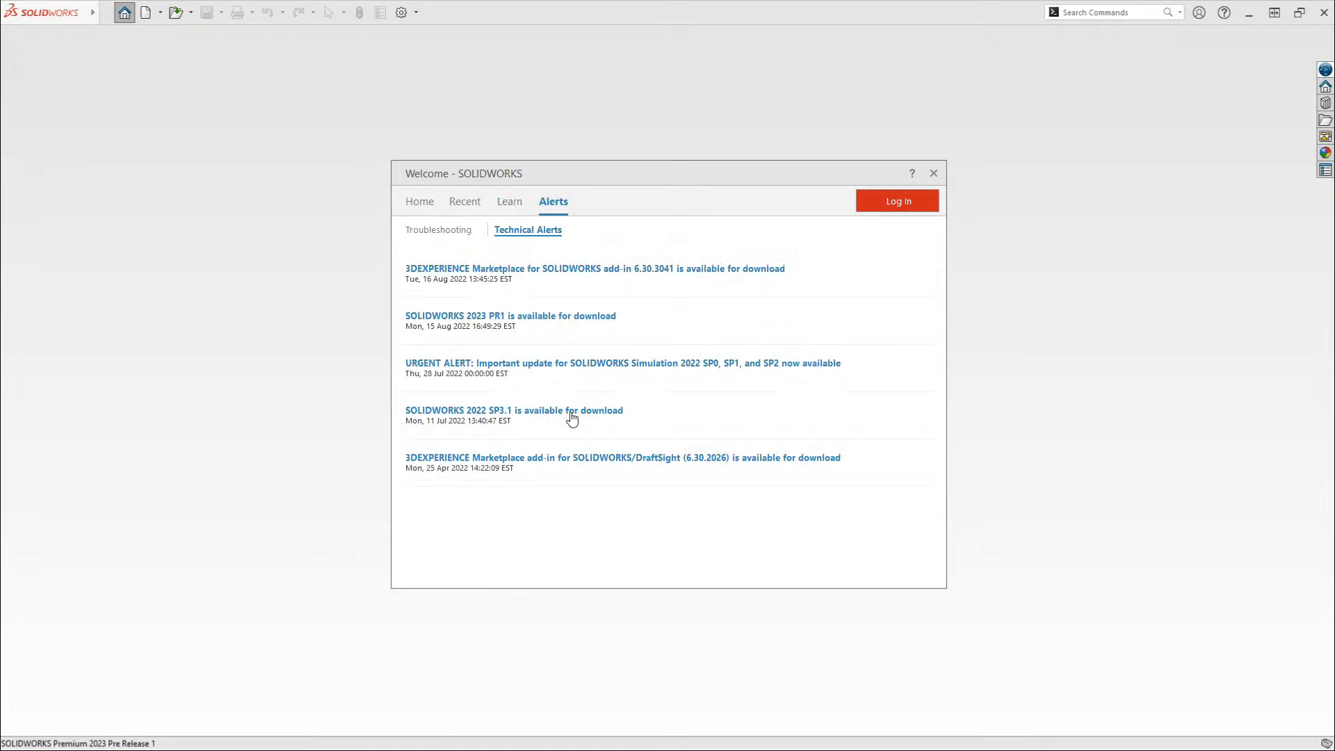
left_click(420, 203)
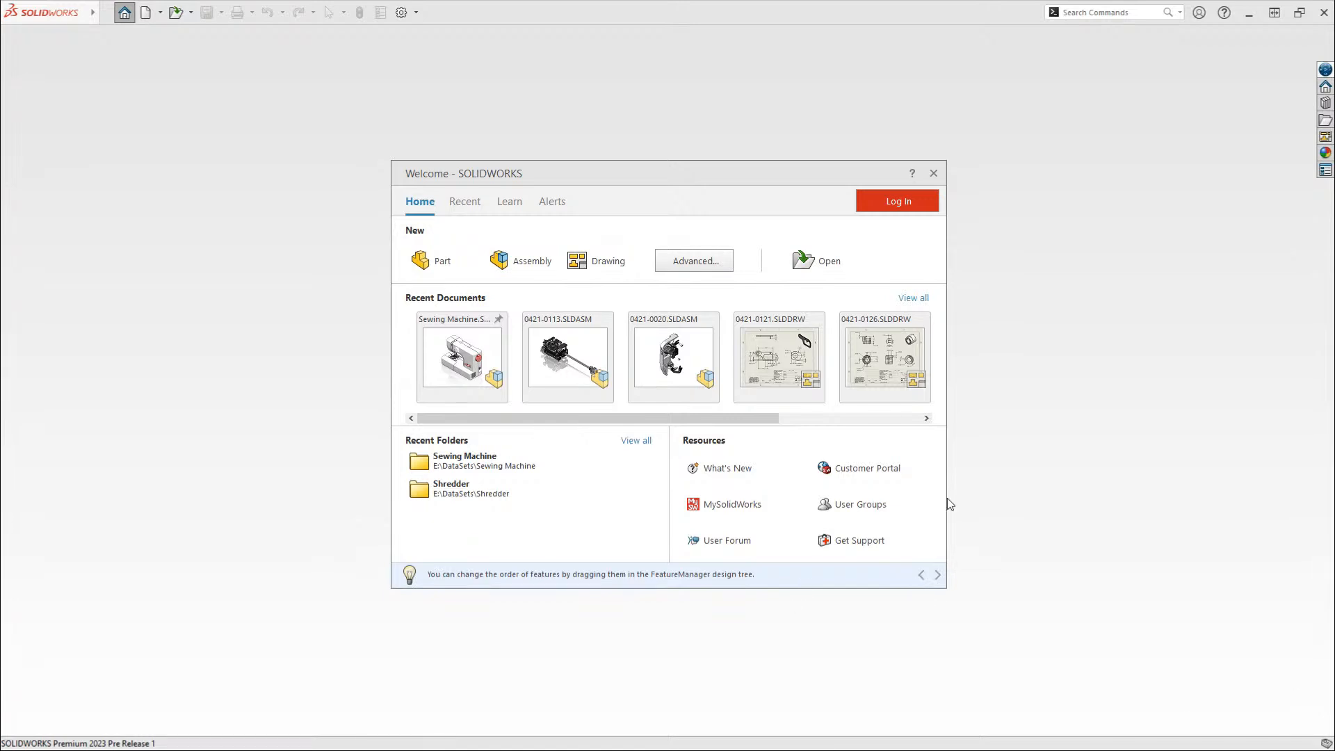
mouse_move(855, 404)
left_click(938, 576)
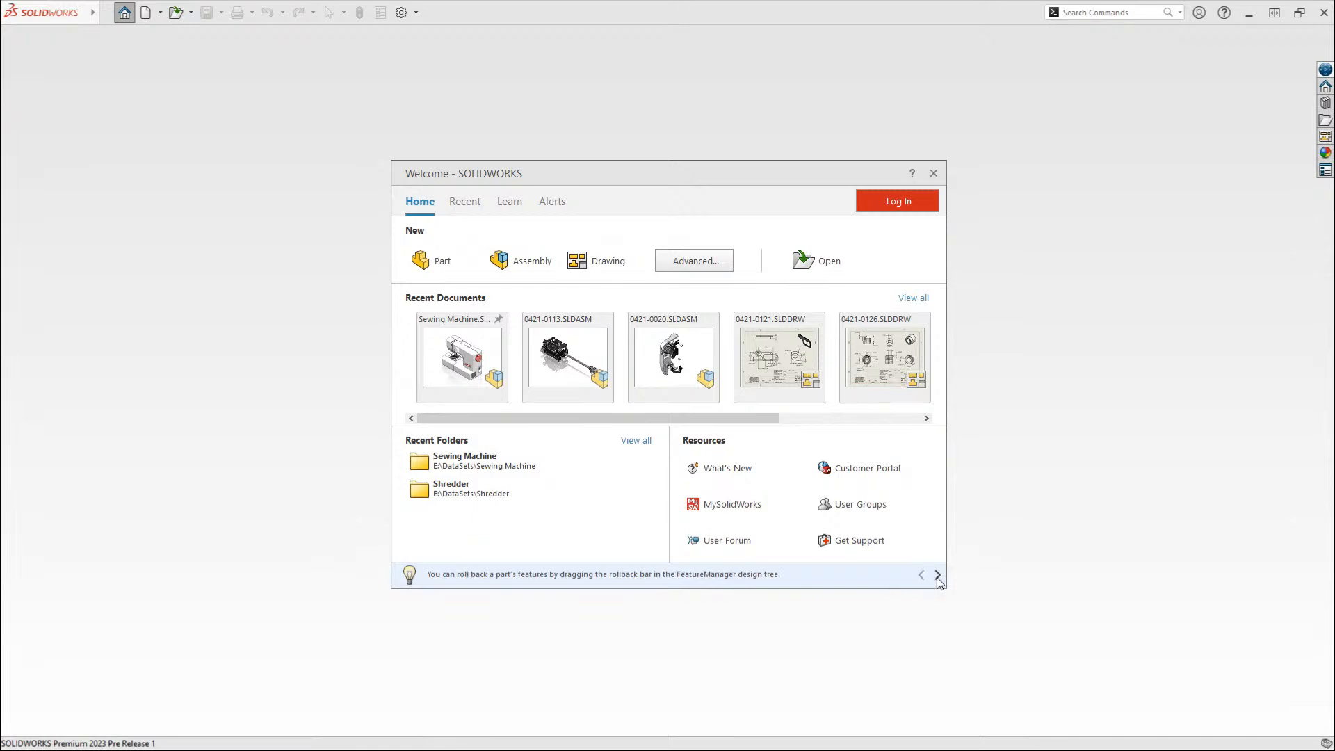
left_click(937, 575)
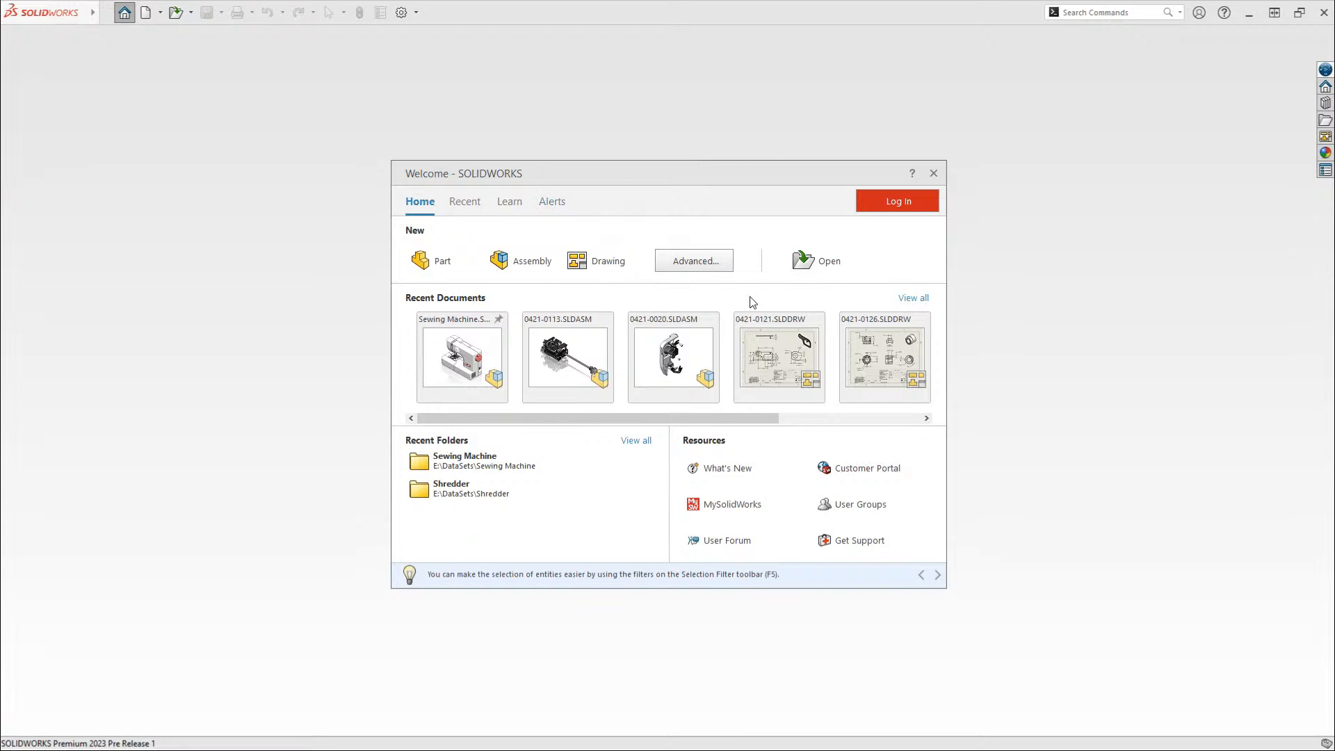
- Browse the Sewing Machine folder for a file to open, trying the part, assembly and drawing quick filters and finishing with top-level assemblies only
left_click(825, 263)
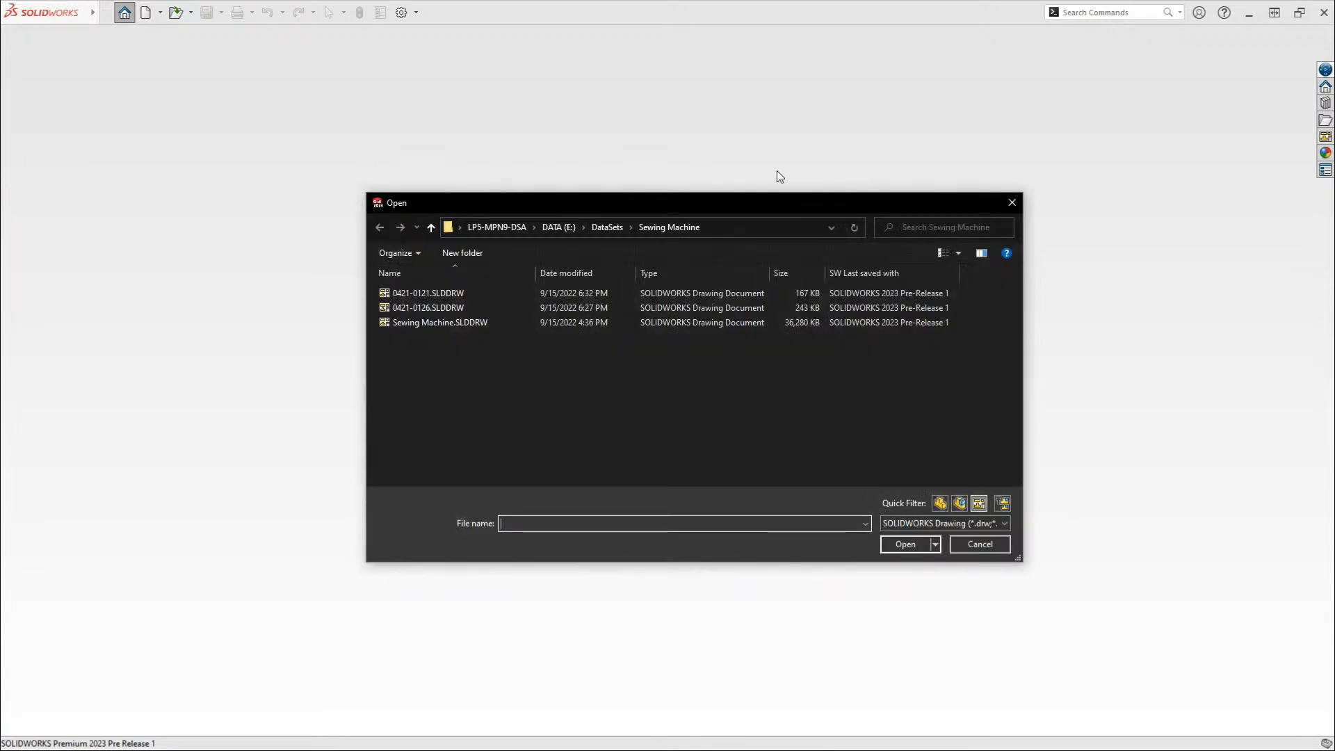
left_click(977, 505)
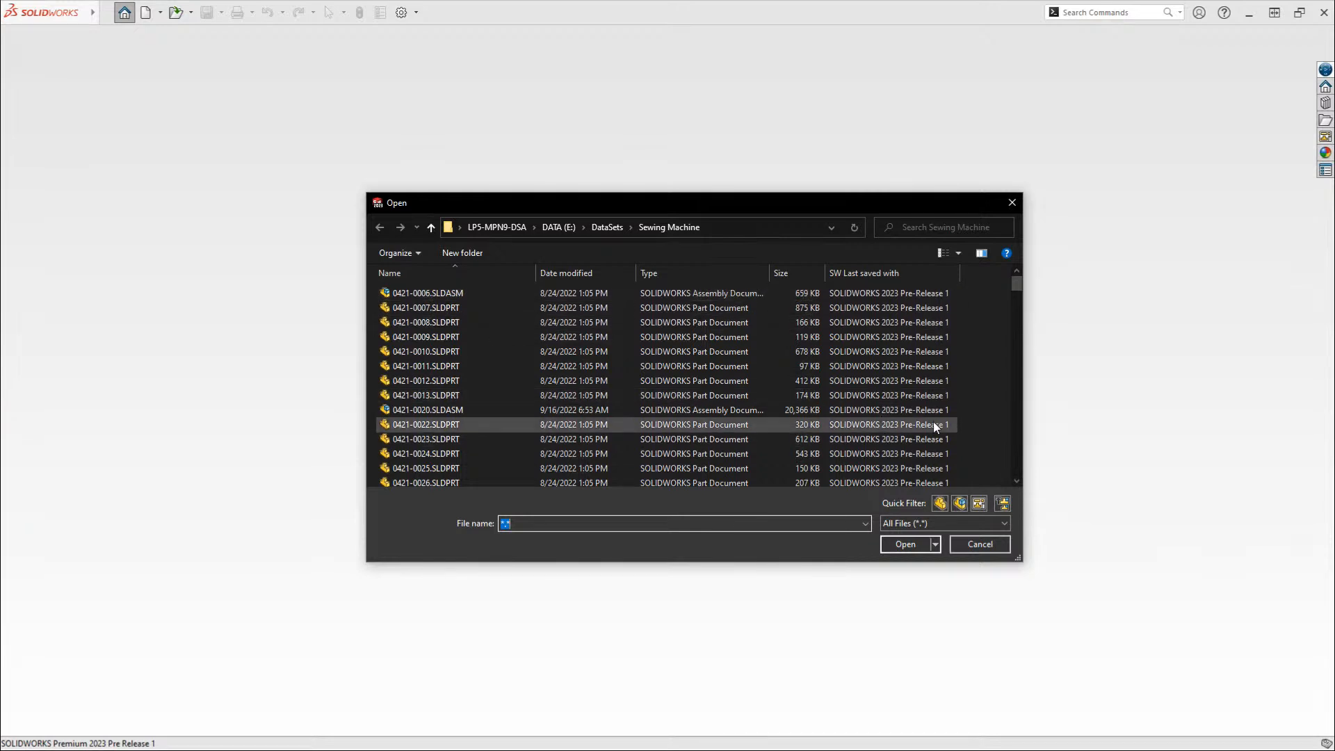
left_click(938, 504)
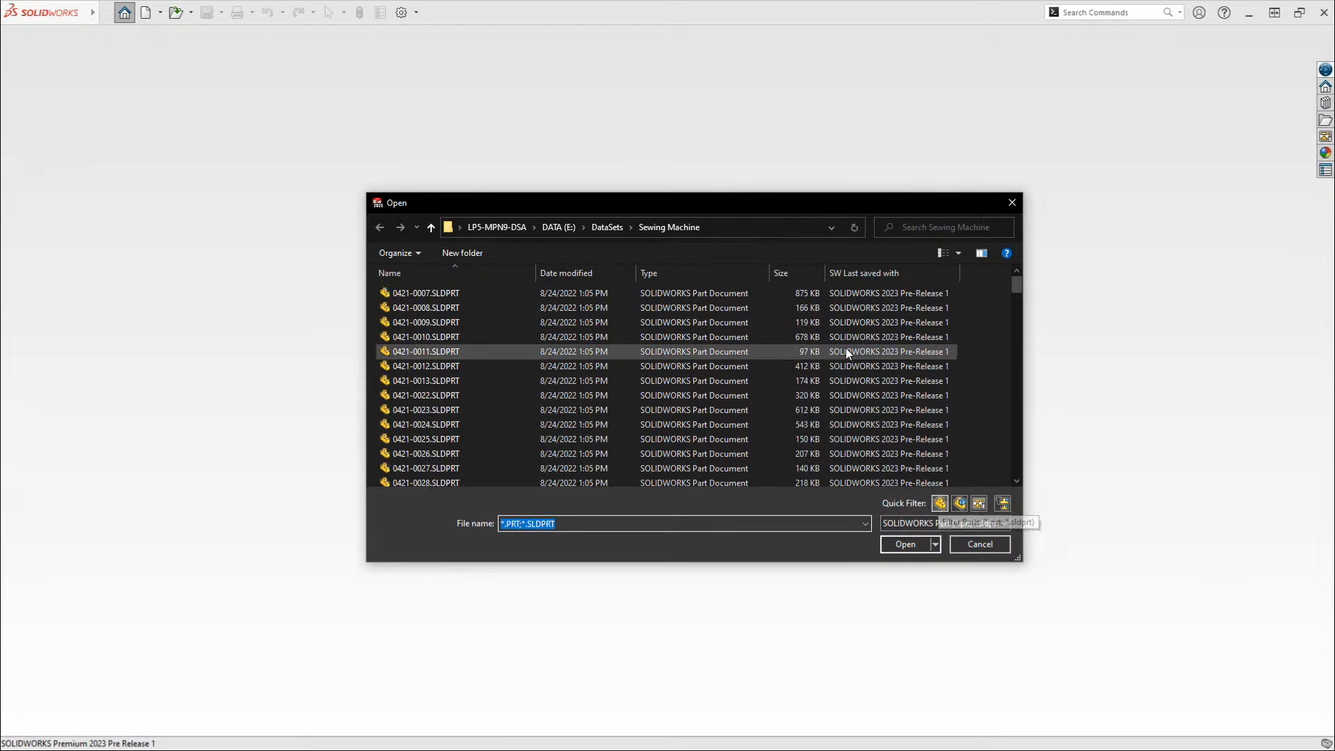
left_click(940, 503)
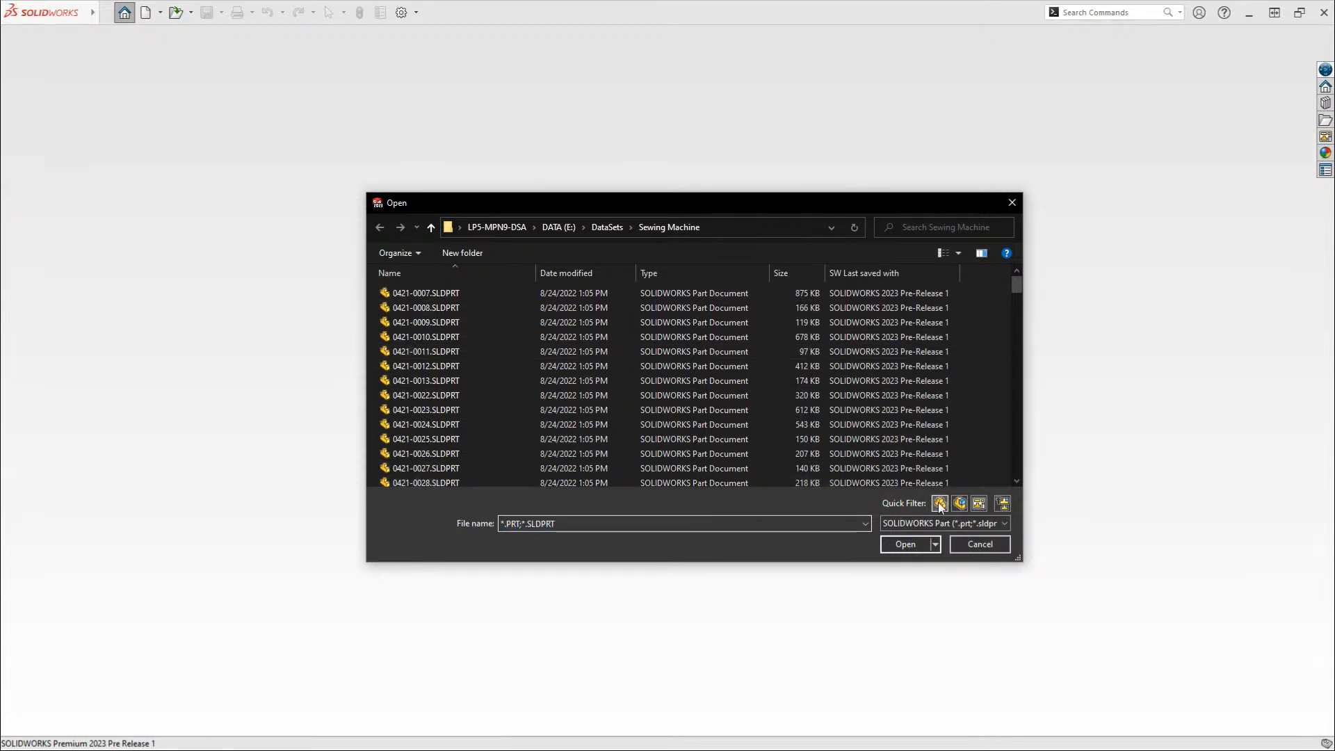
left_click(959, 503)
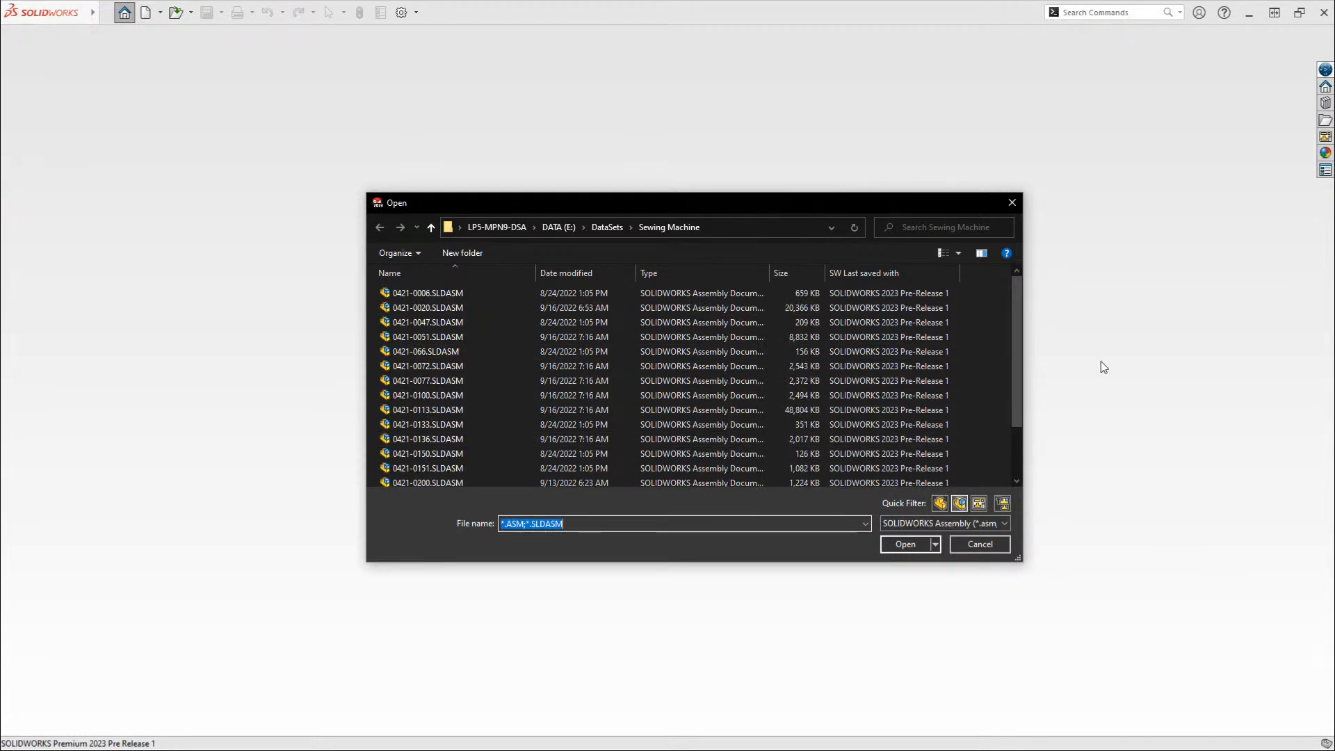
left_click_drag(1018, 320, 1020, 391)
left_click(980, 503)
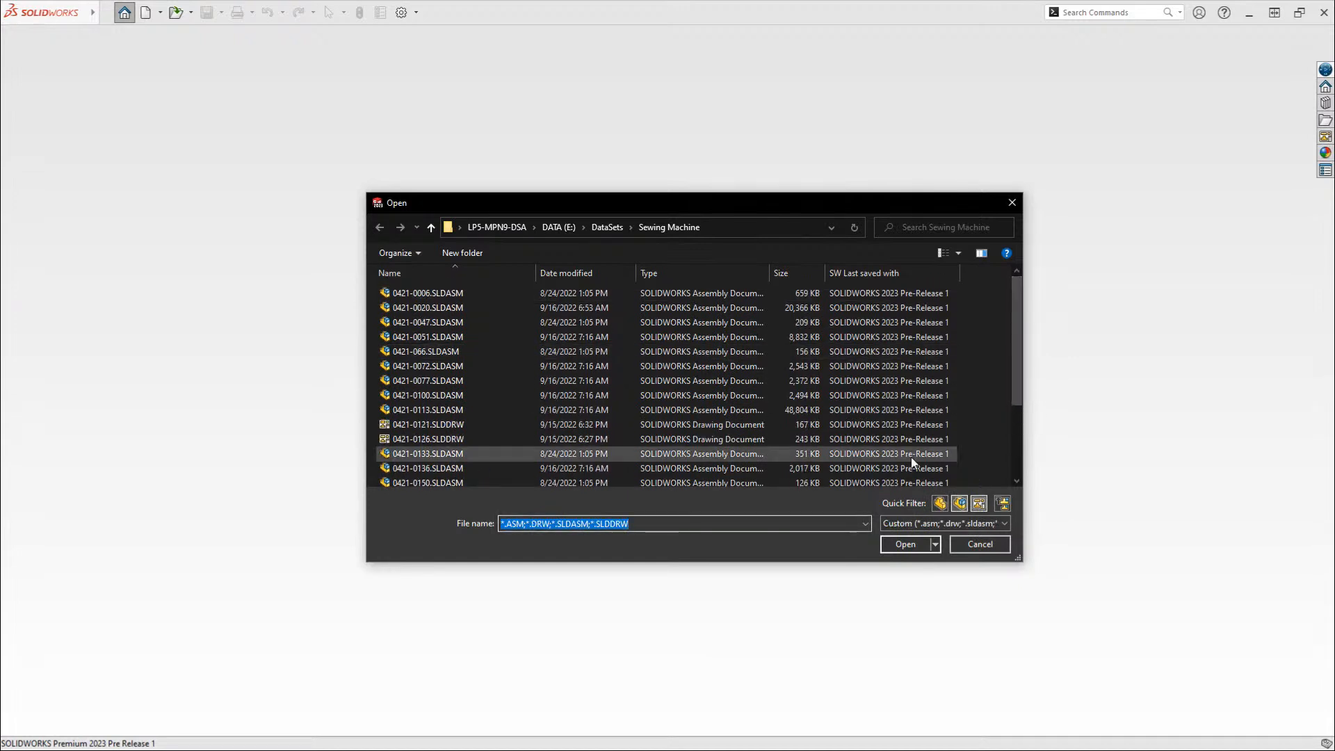
left_click(960, 503)
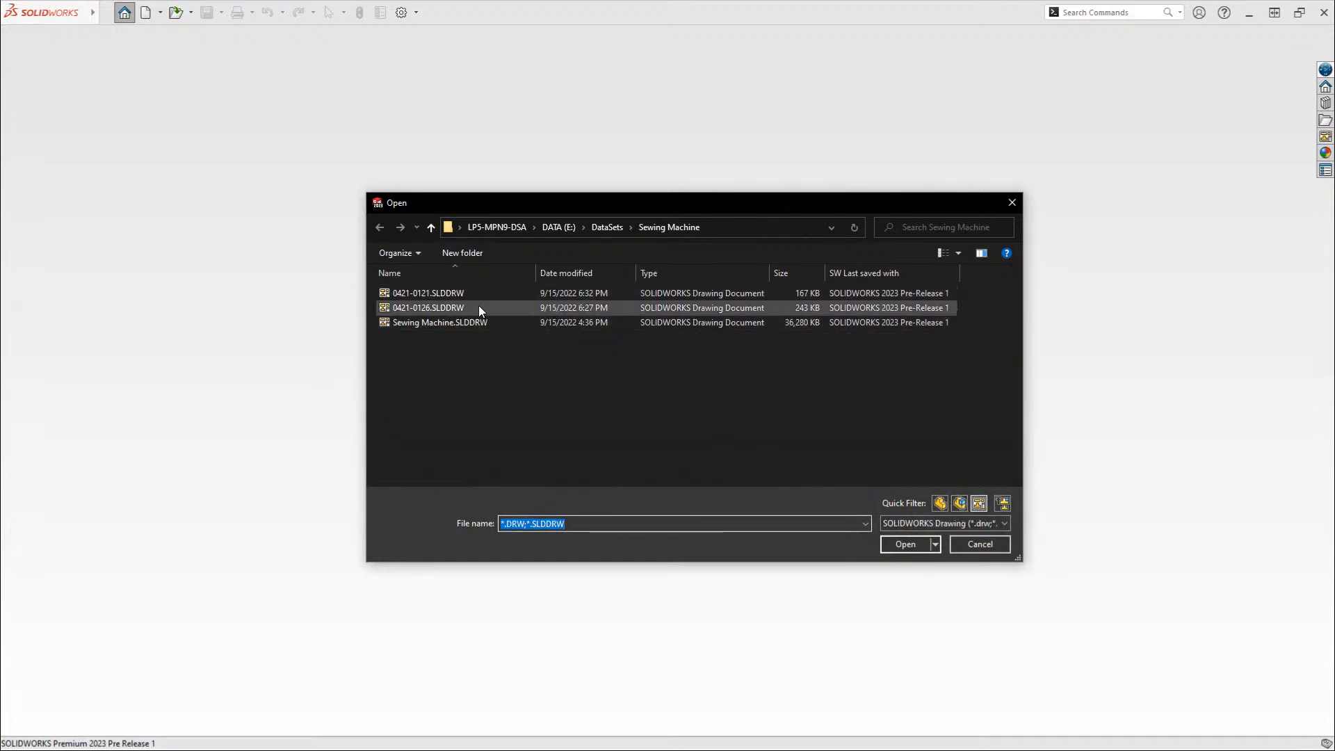
left_click(979, 503)
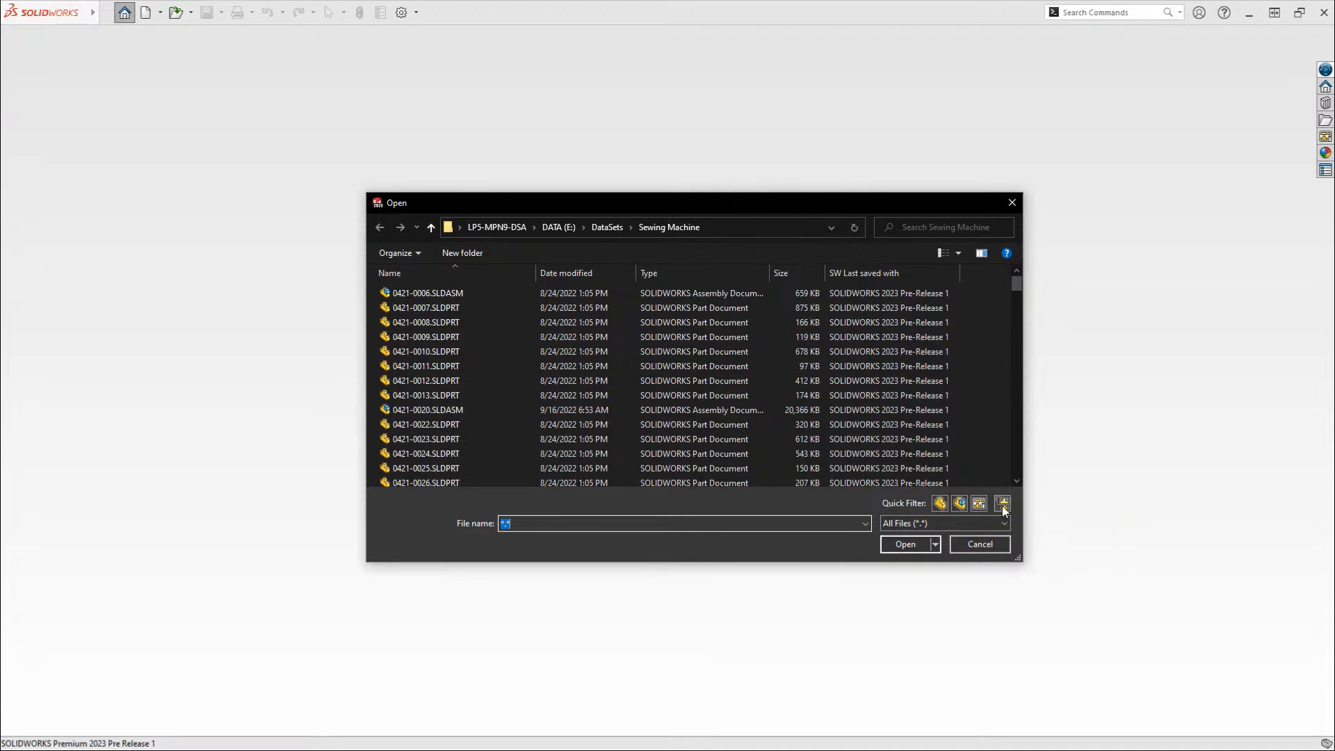
left_click(1003, 507)
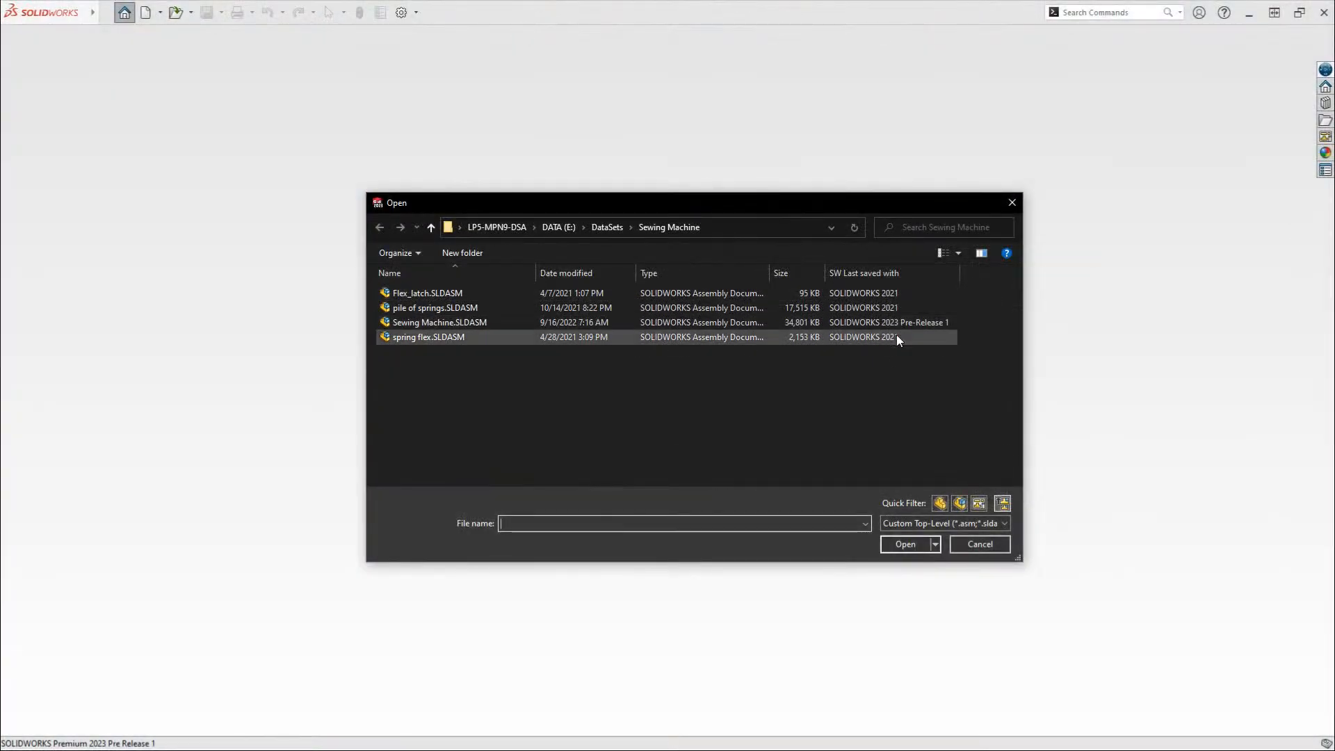
- Hide the SW Last saved with column in the file list, and add SW Last saved with and SW Open Time as columns
right_click(859, 273)
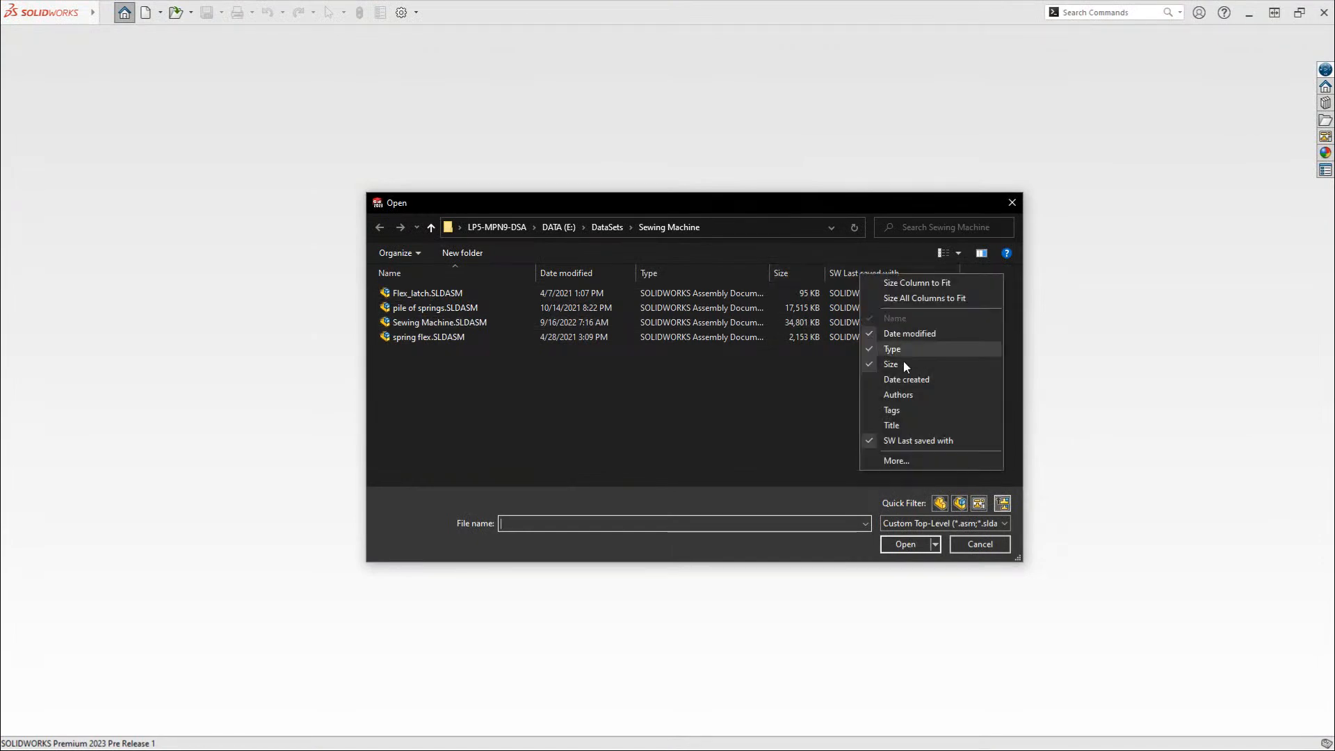
left_click(906, 446)
right_click(793, 274)
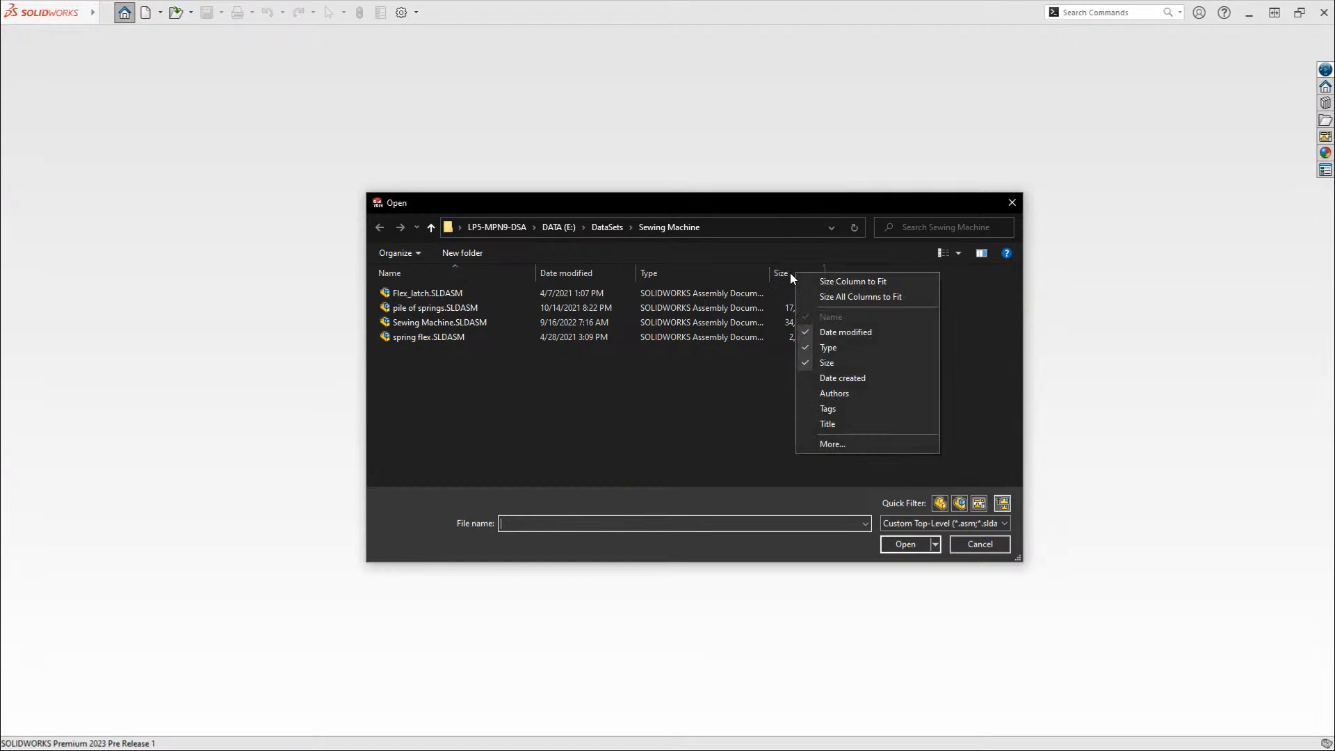
left_click(862, 444)
left_click(642, 355)
type("sw")
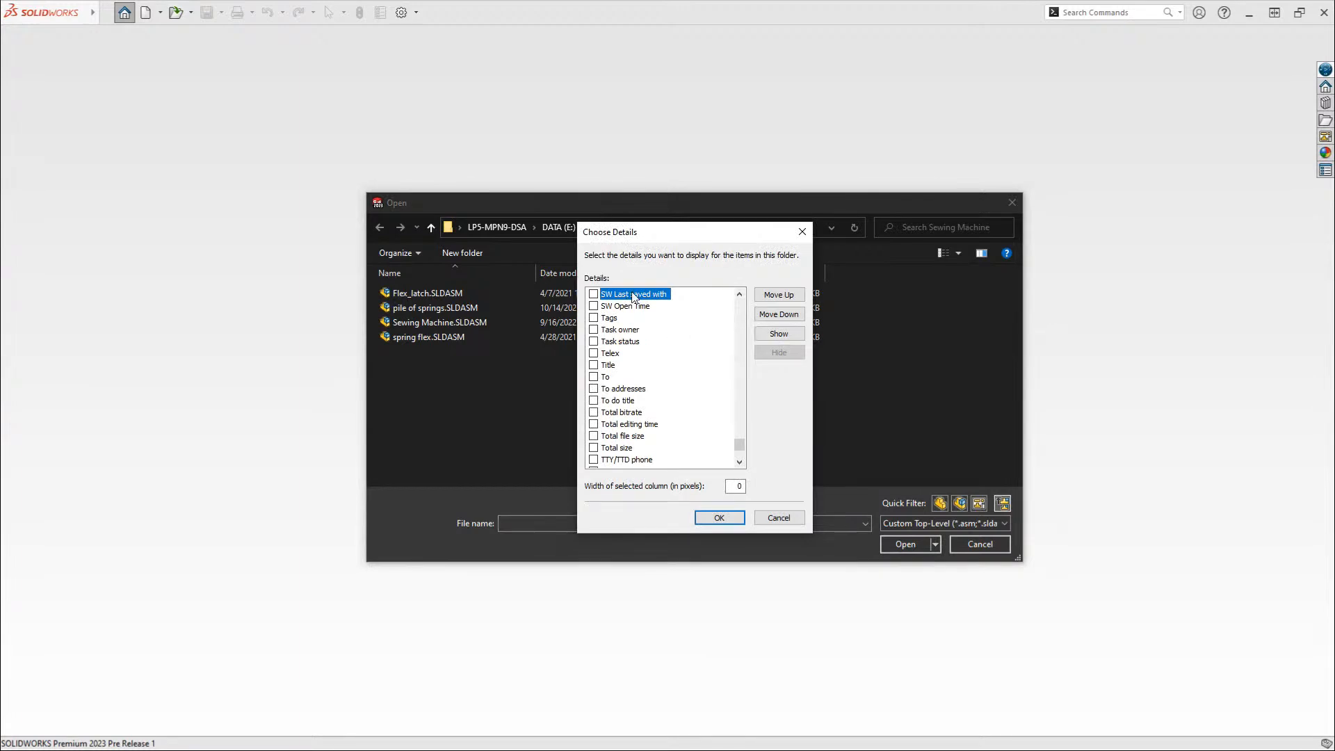
left_click(594, 295)
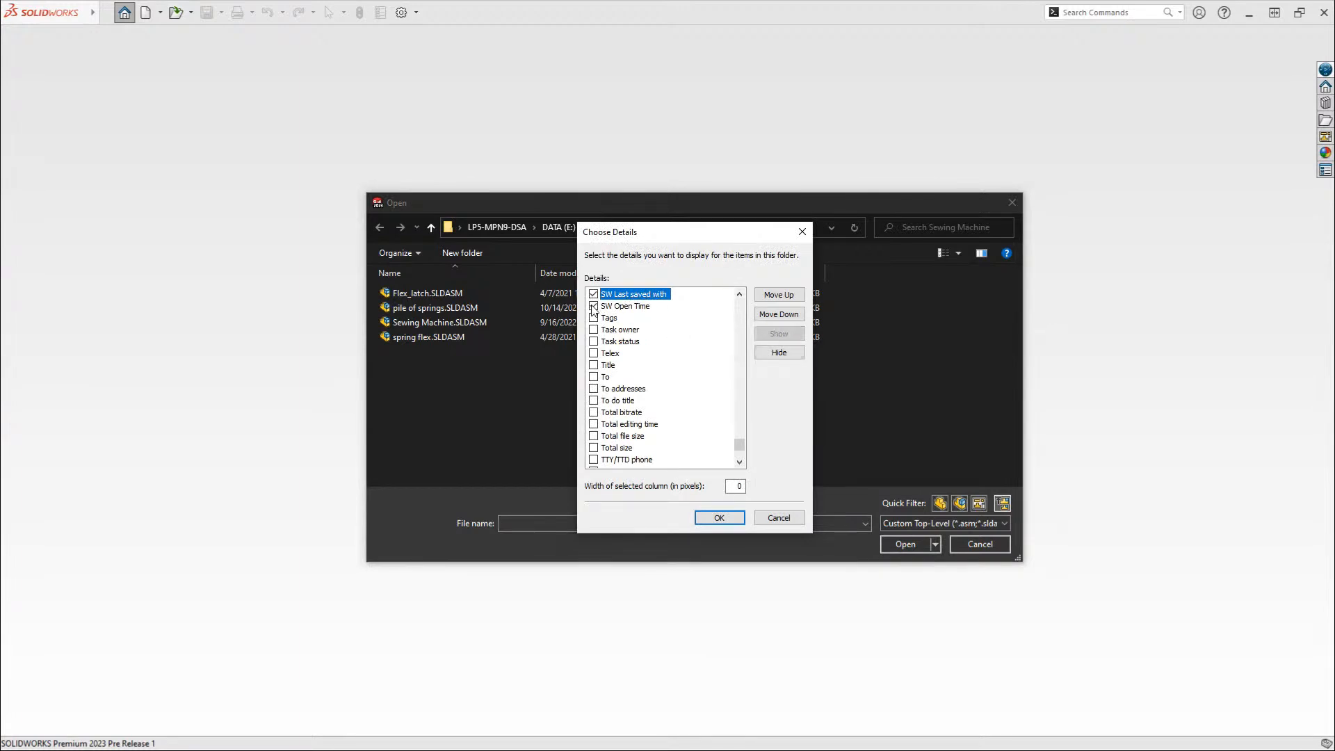
left_click(720, 515)
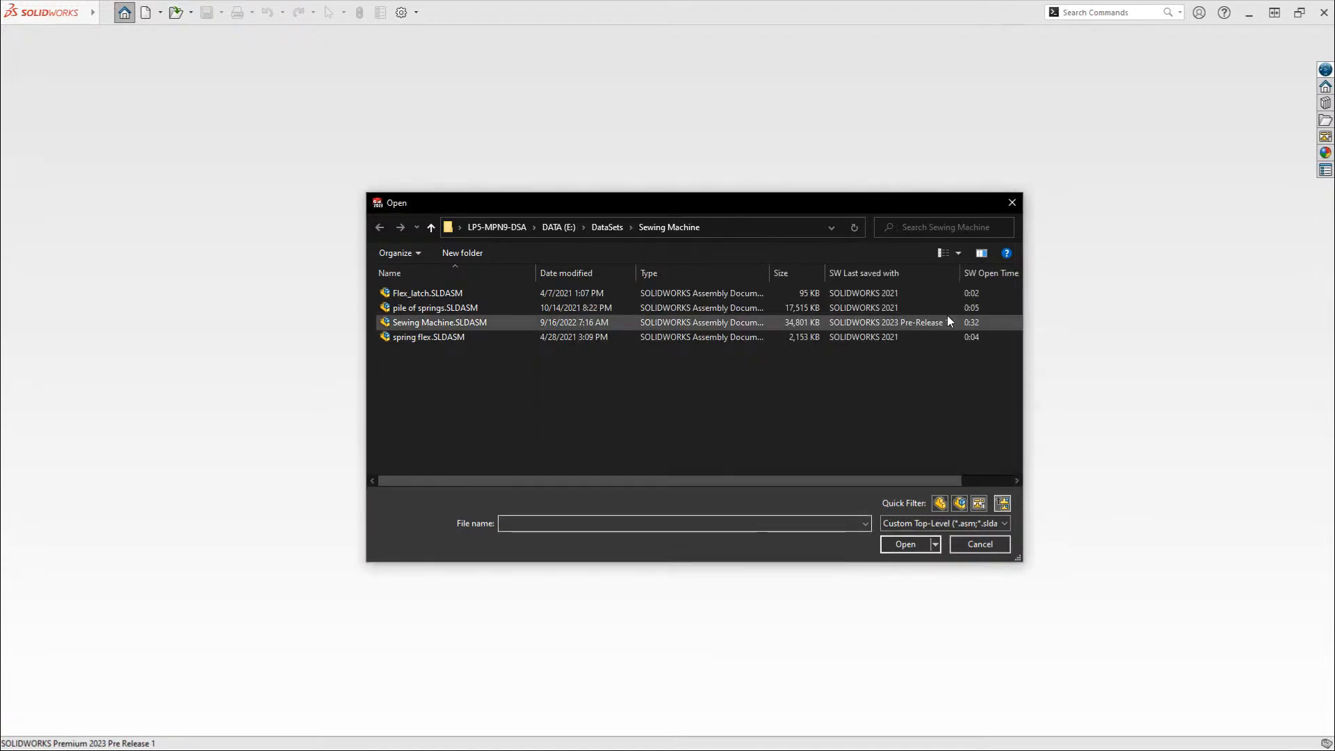
- Select Sewing Machine.SLDASM as the file to open
left_click(869, 291)
right_click(432, 298)
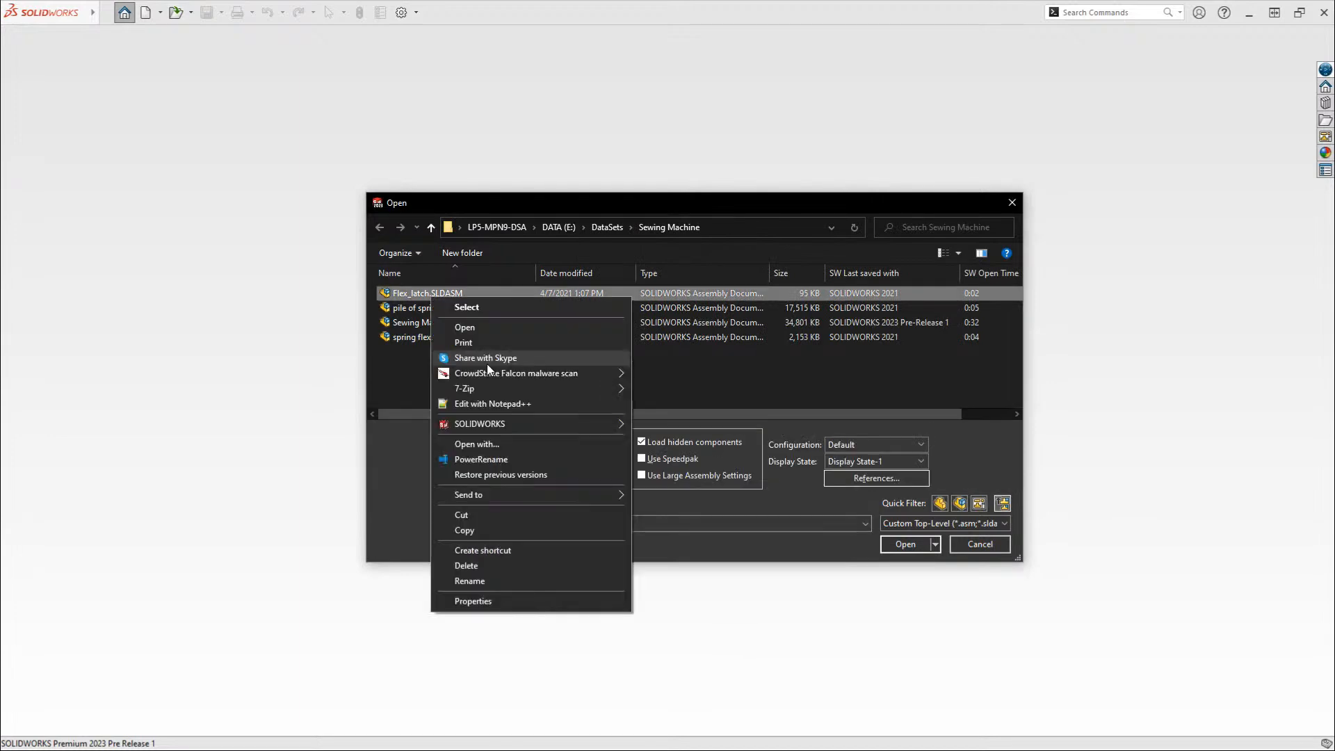
left_click(836, 377)
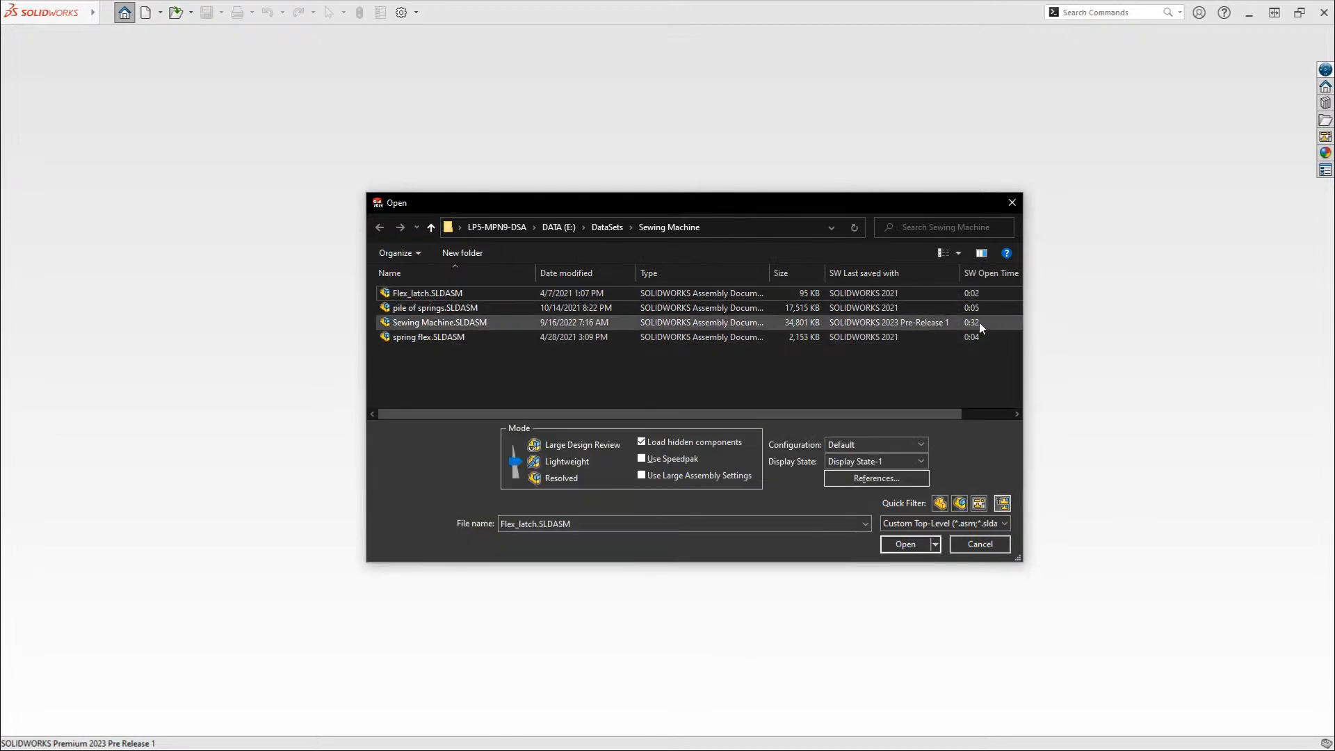
left_click(773, 323)
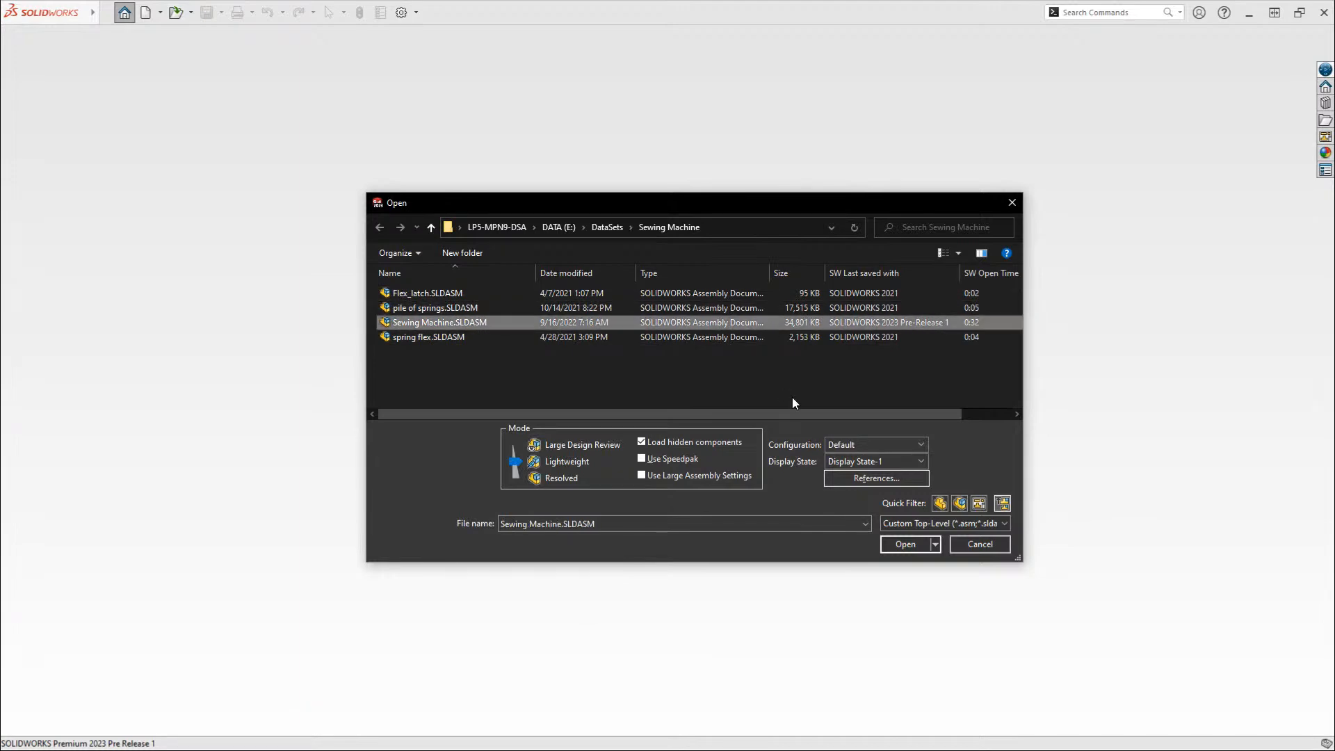
key("alt+Tab")
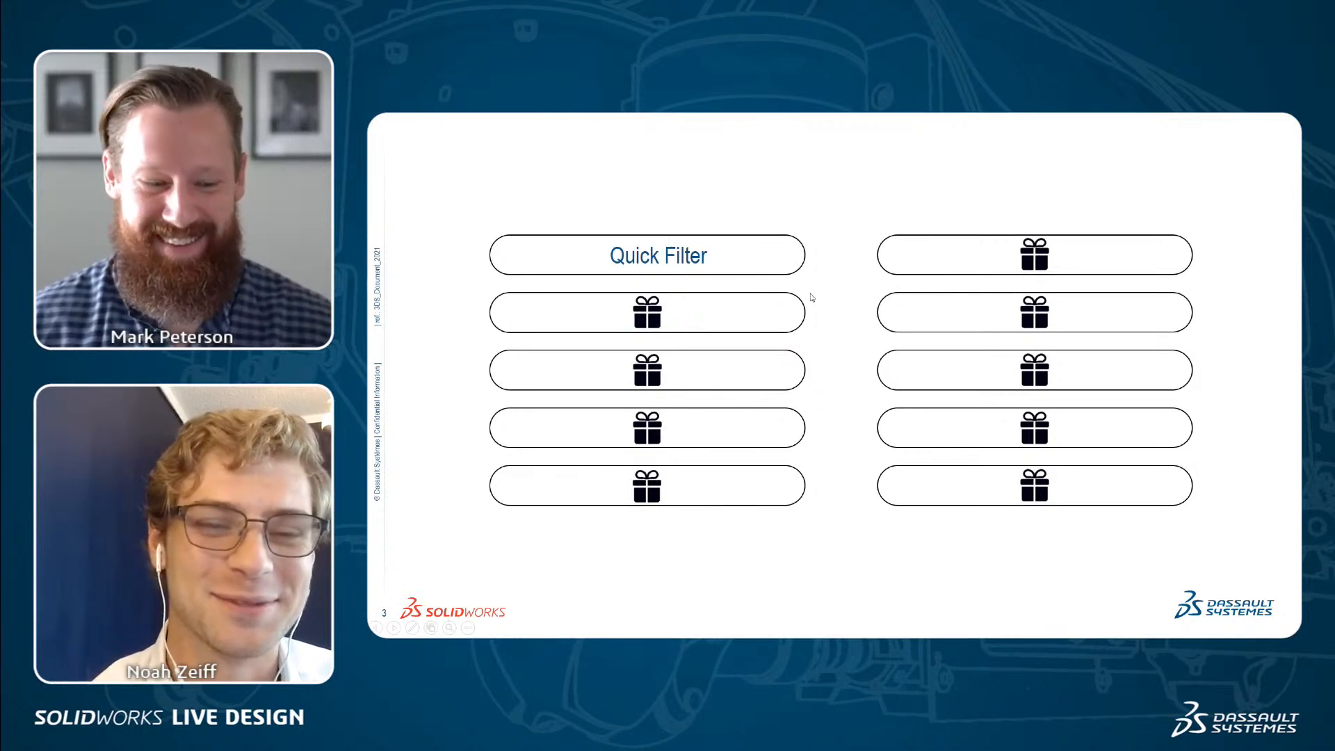
left_click(646, 319)
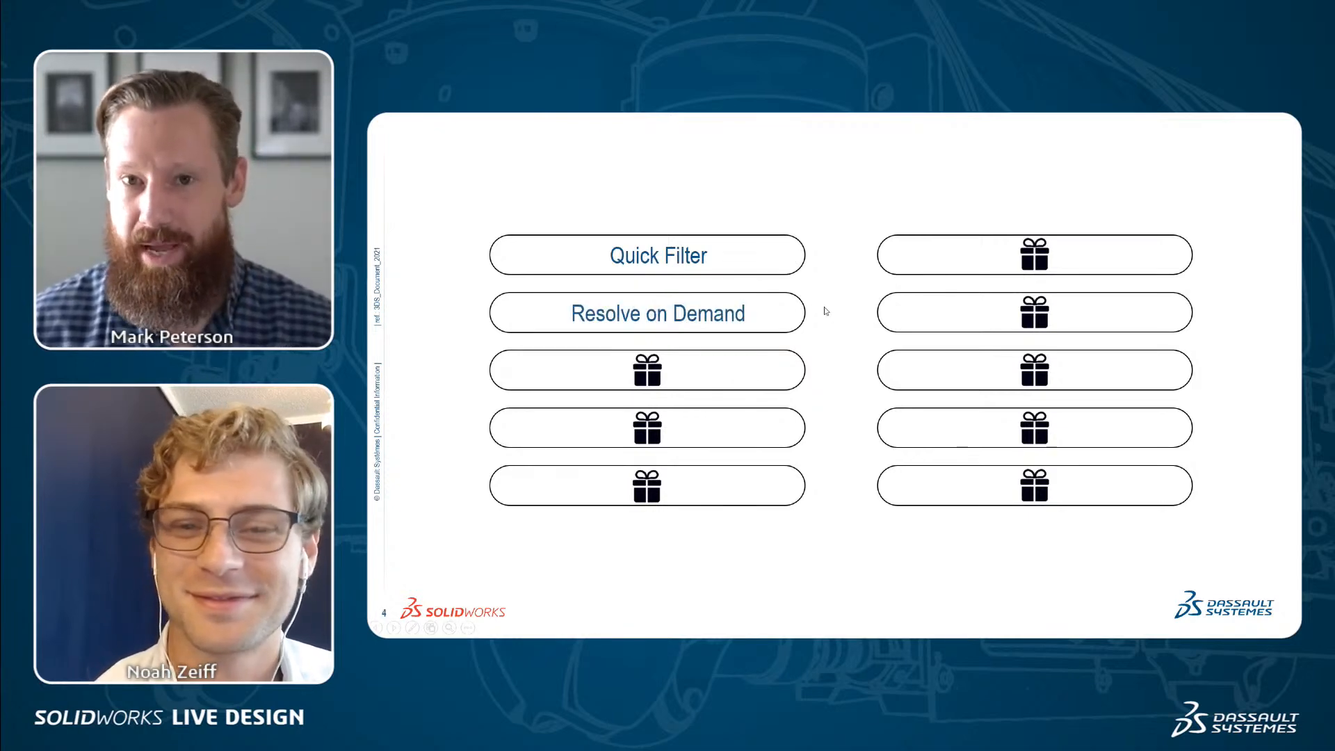
key("alt+Tab")
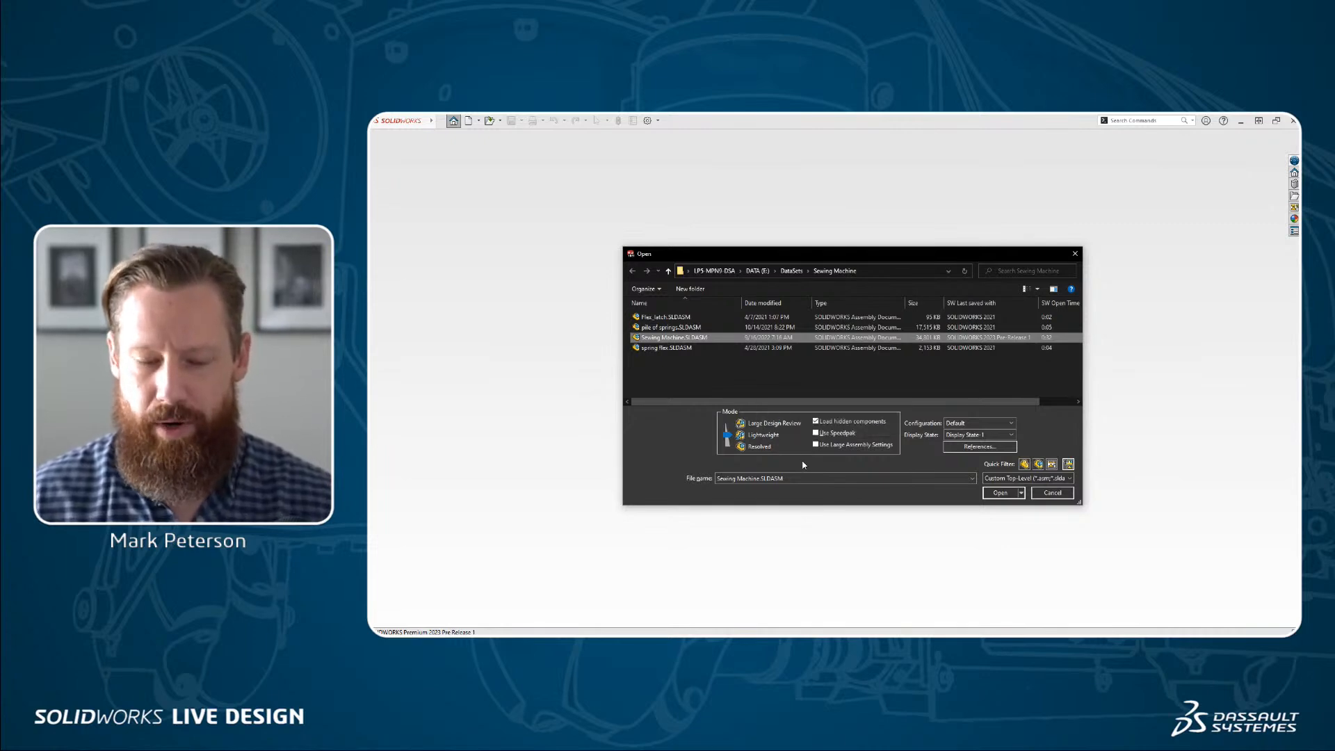
- Open Sewing Machine.SLDASM in Large Design Review mode without assembly editing, and dismiss the mode's introduction
left_click(795, 424)
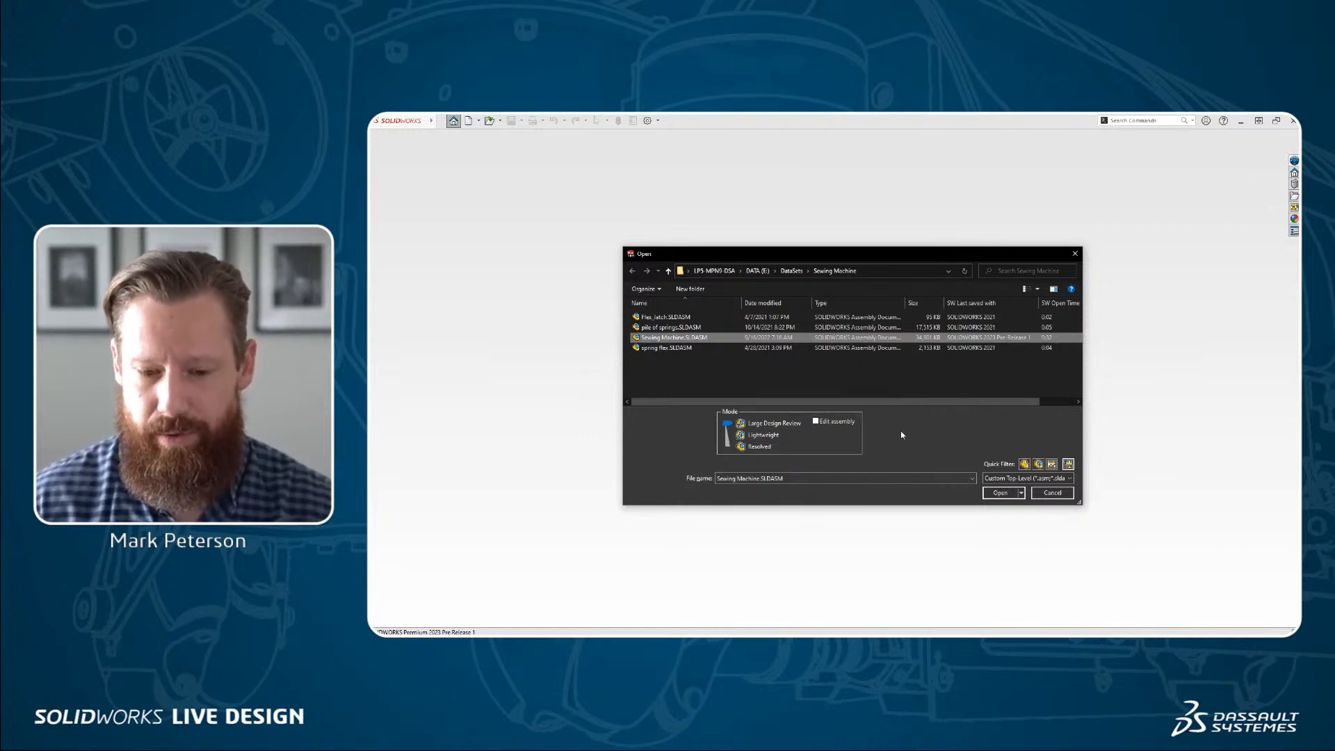
left_click(1013, 494)
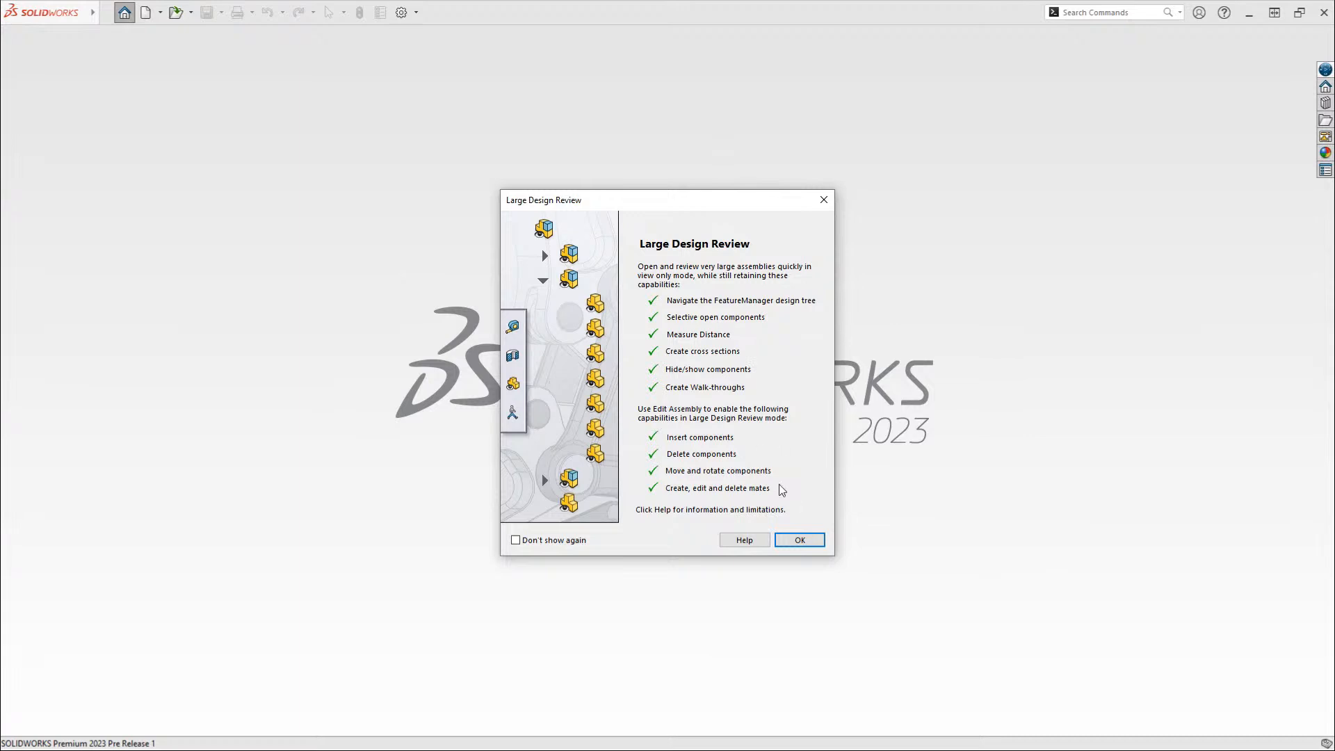
left_click(798, 541)
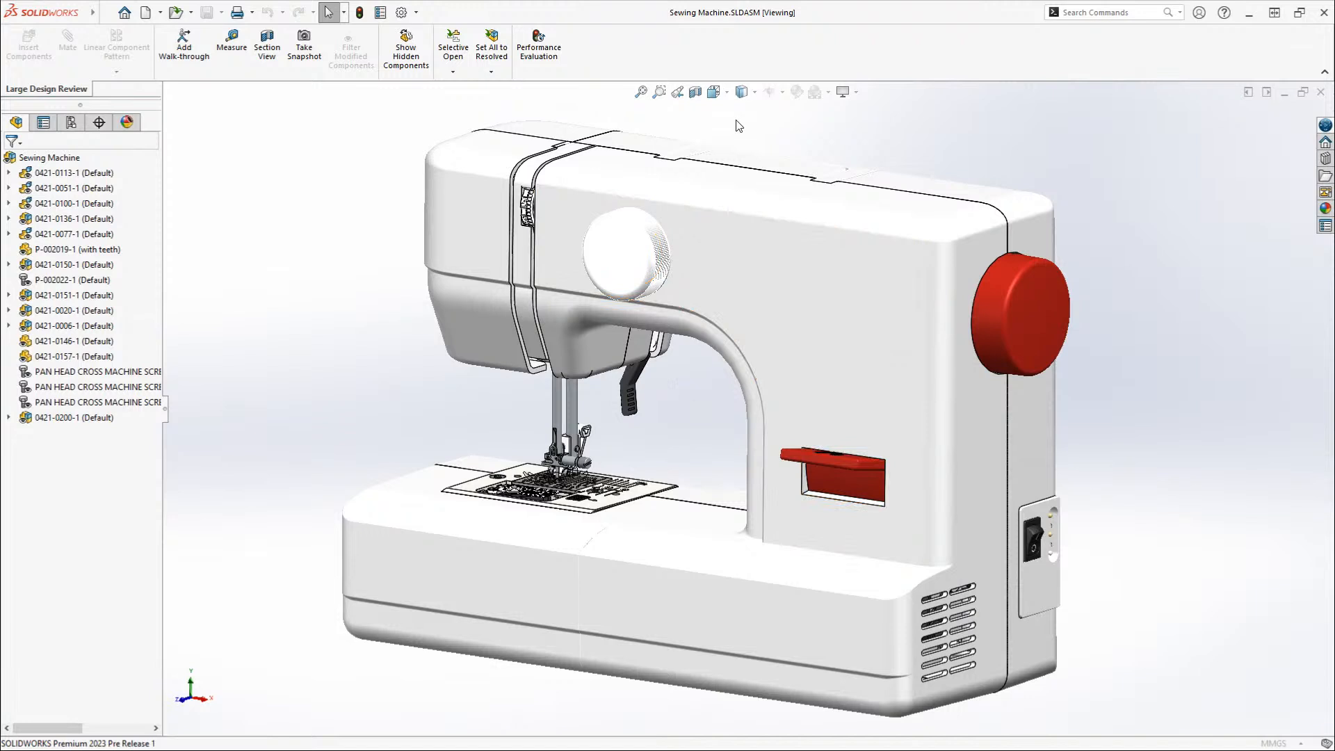
- Review the component statistics of the Sewing Machine assembly with Performance Evaluation
left_click(539, 49)
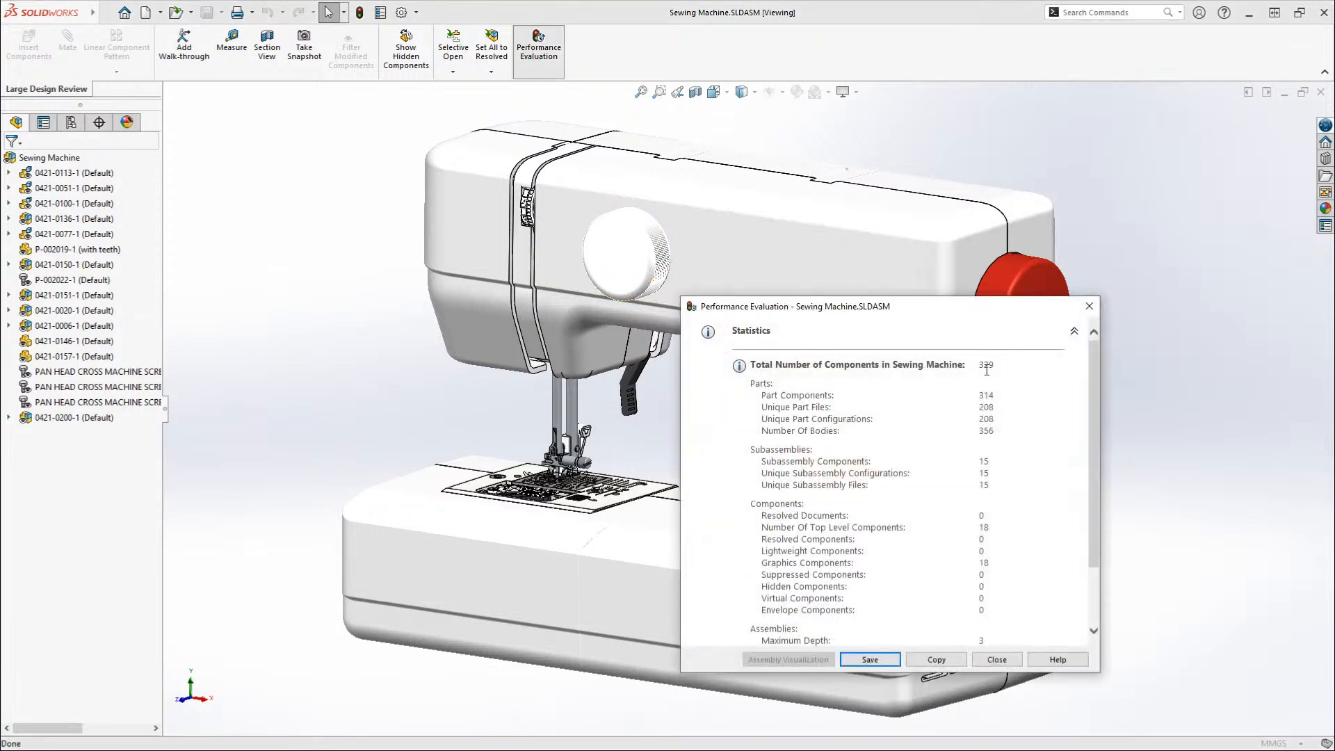
left_click(1089, 306)
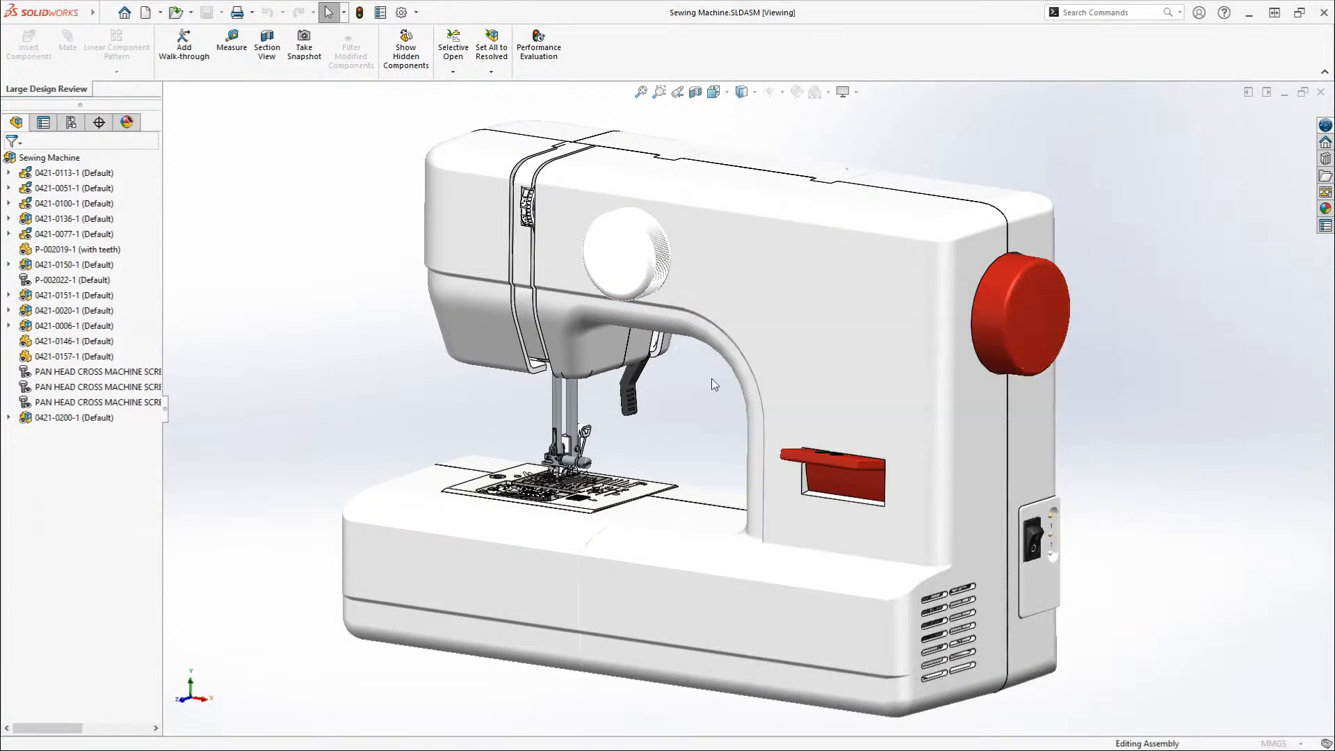
middle_click_drag(692, 389, 733, 408)
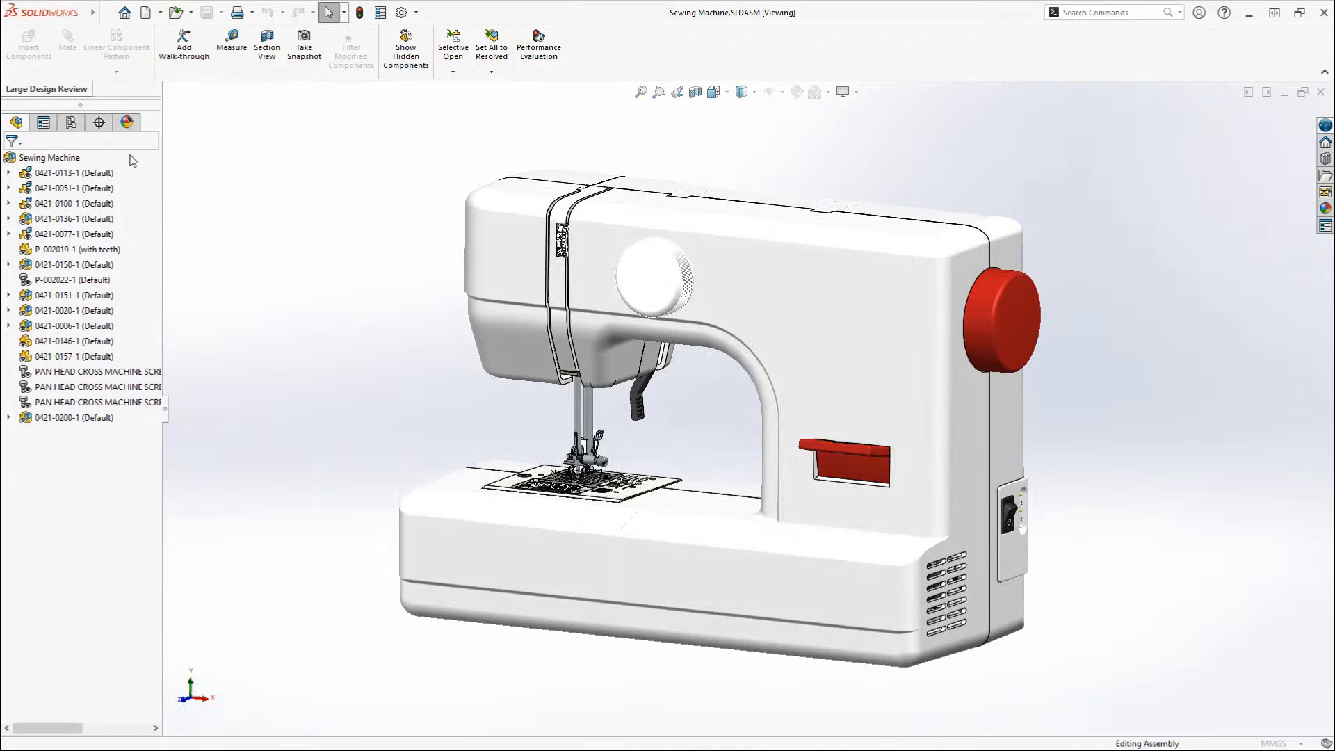
- Examine the components of subassembly 0421-0113 and its nested subassembly 0421-0133 in the design tree, and collapse it again
left_click(55, 160)
left_click(8, 172)
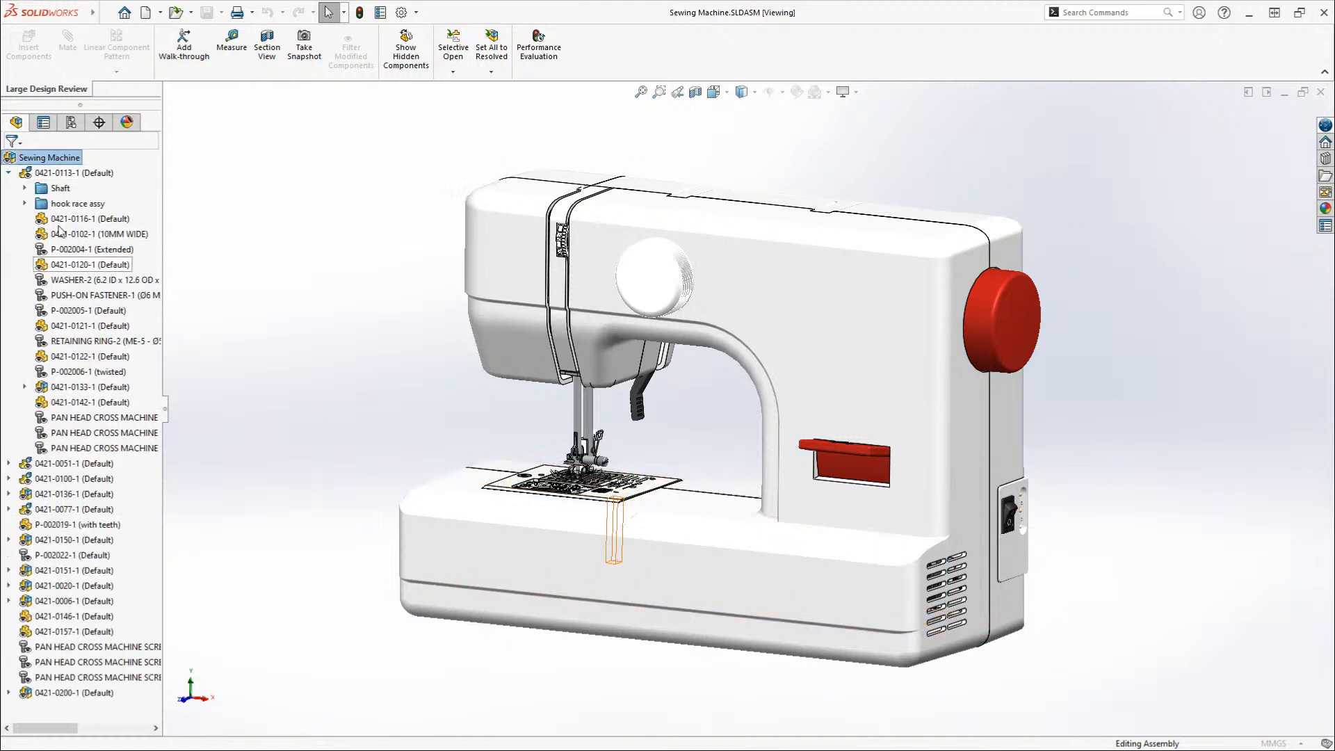
left_click(24, 386)
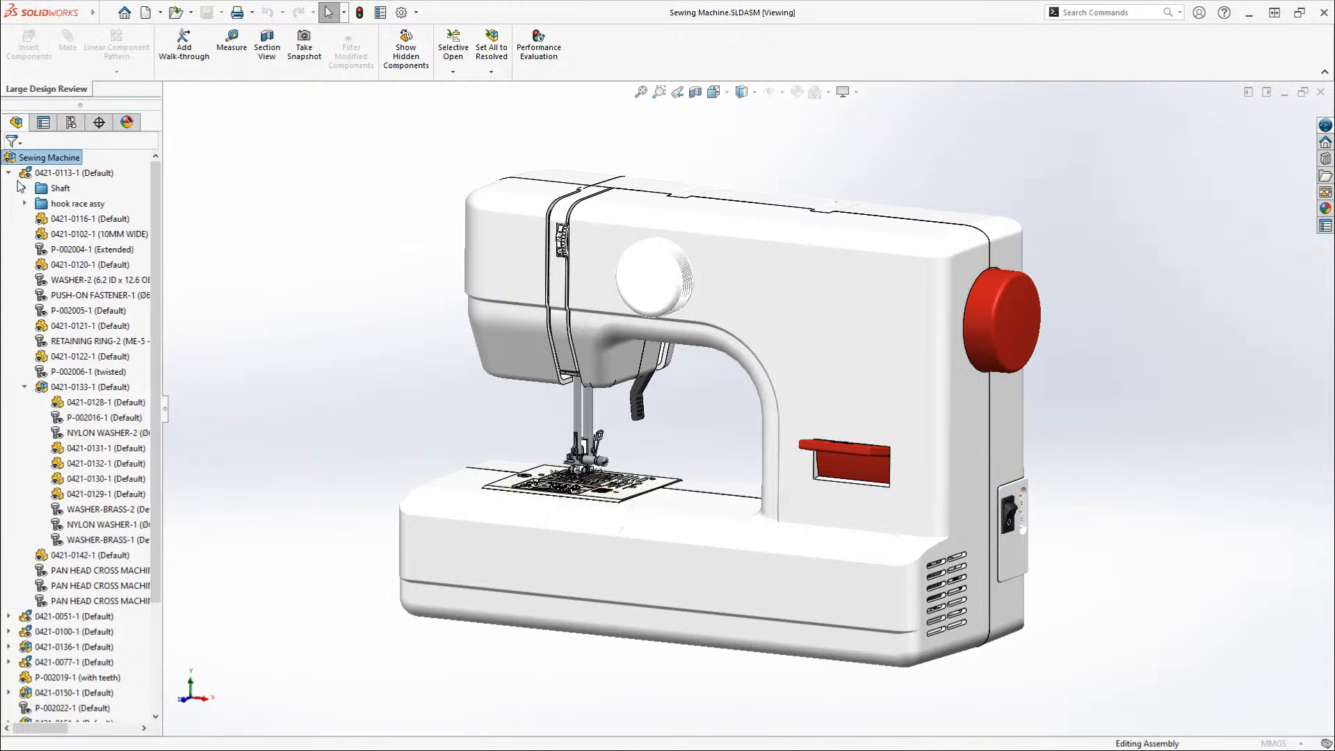
left_click(8, 172)
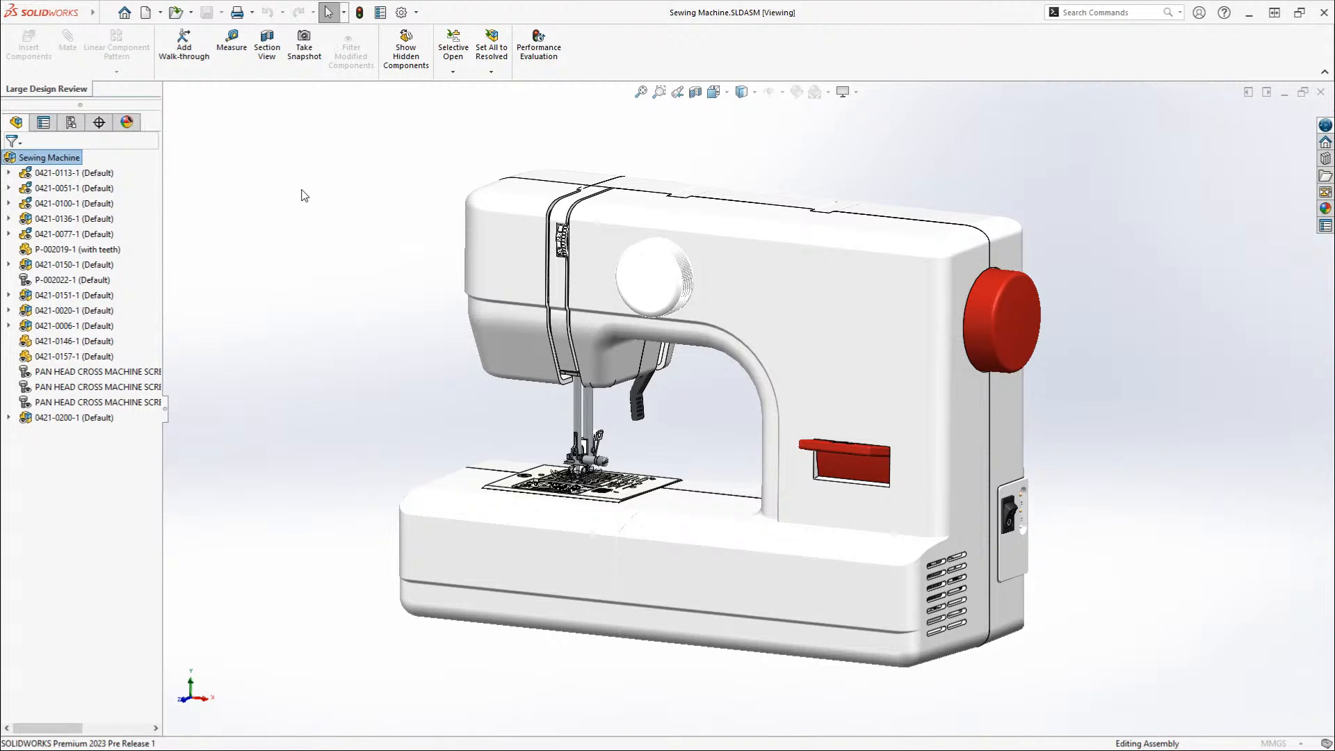
- Section the assembly with the XY Plane and a second section on the XZ Plane offset 88 mm
left_click(267, 56)
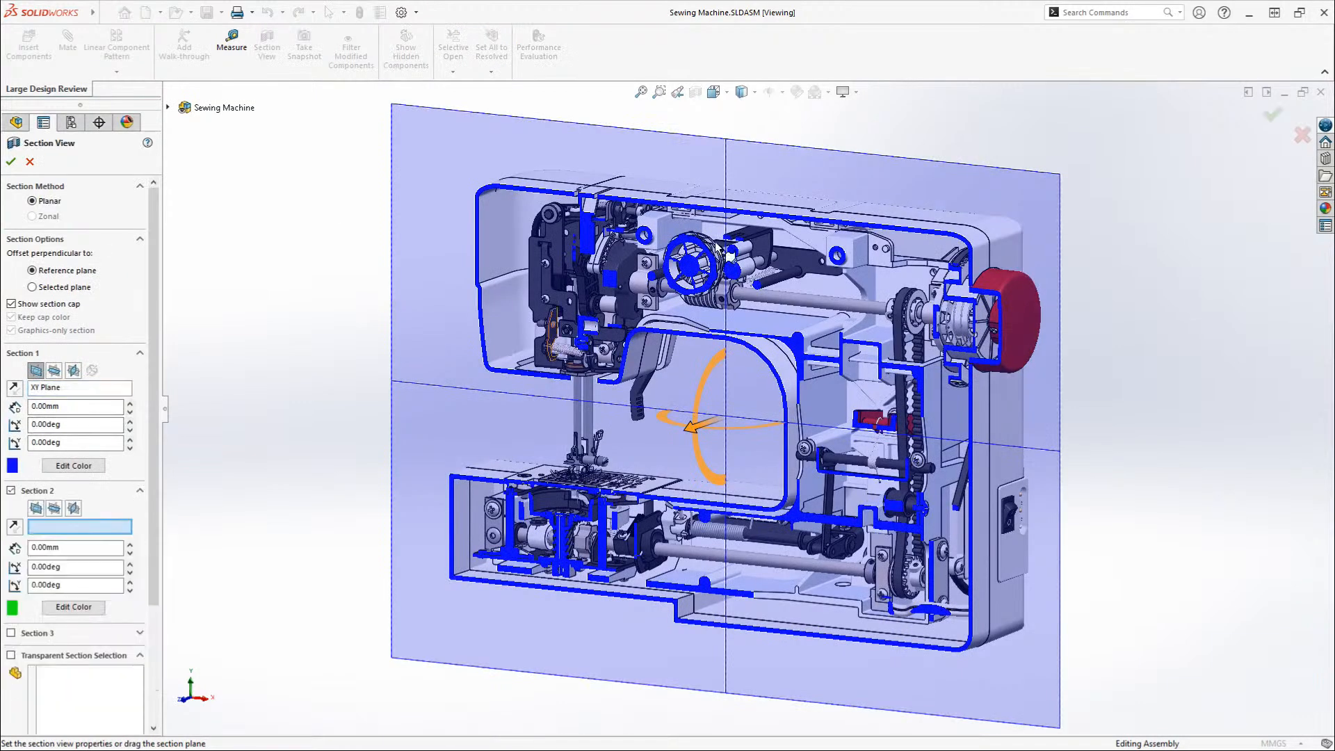
left_click(54, 508)
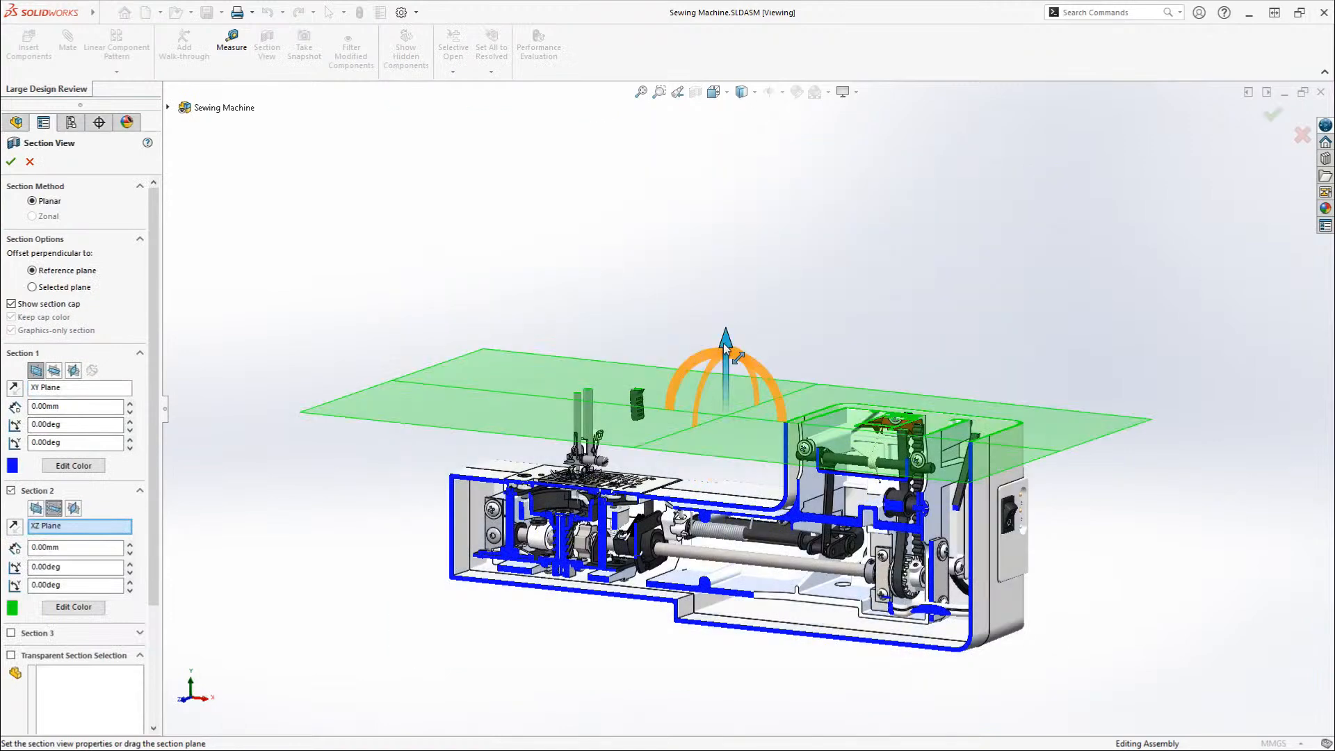
left_click_drag(726, 348, 732, 201)
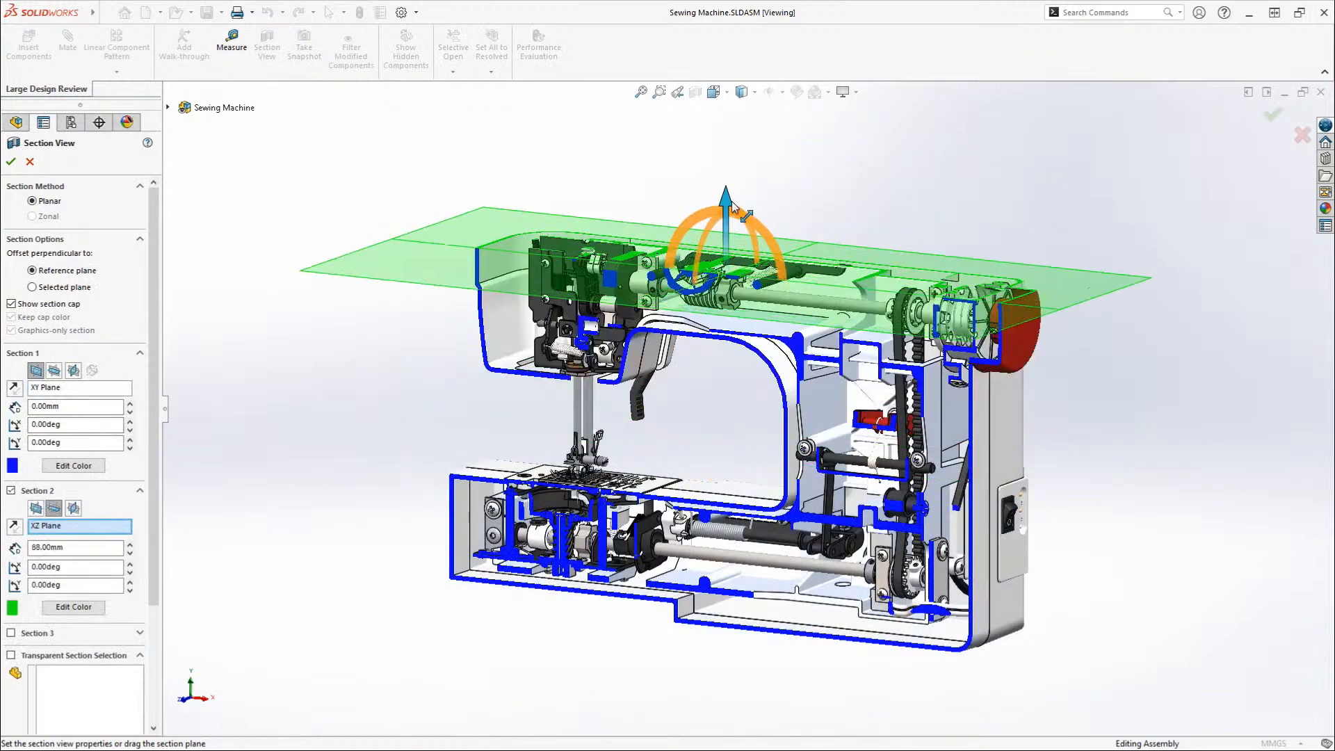
left_click(1272, 116)
mouse_move(924, 207)
middle_mouse_down()
mouse_move(909, 229)
mouse_move(916, 219)
middle_mouse_up()
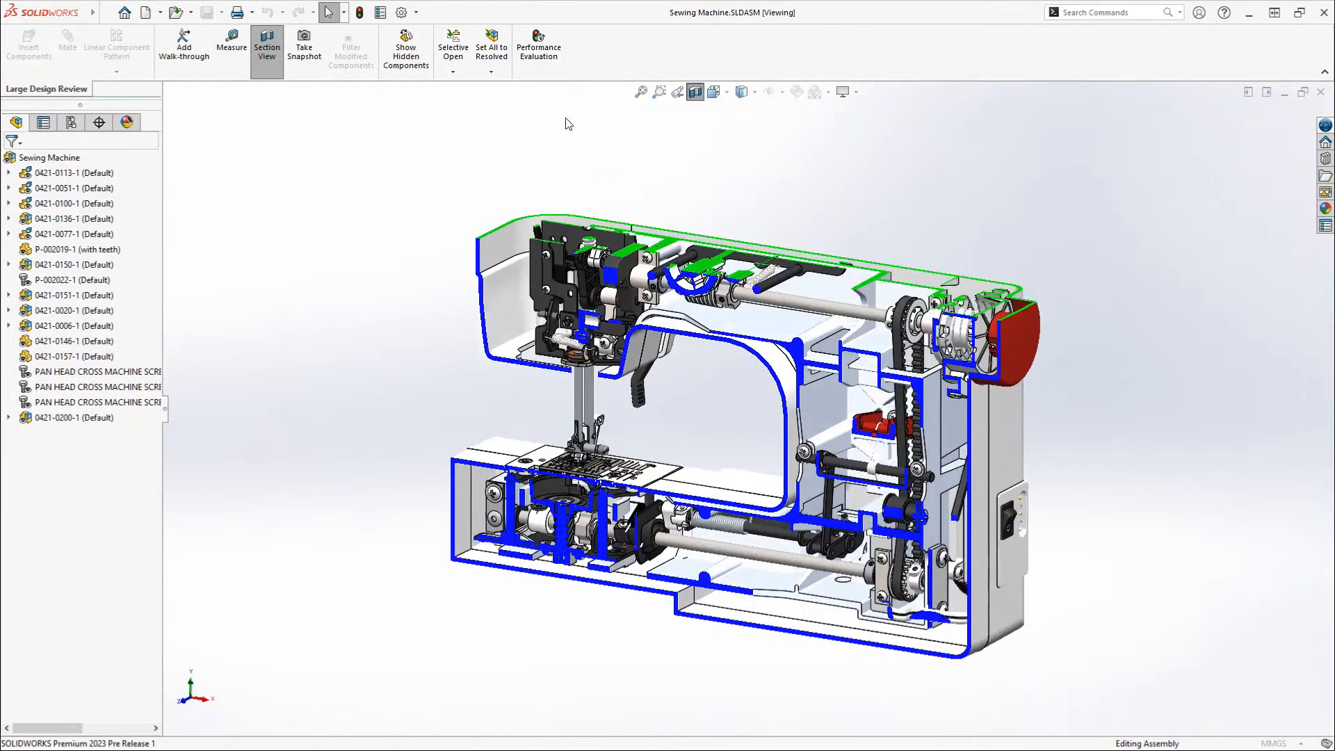
- Measure the distance from the shaft collar's face to the toothed pulley on the upper shaft, and clear the measurement selections
left_click(239, 55)
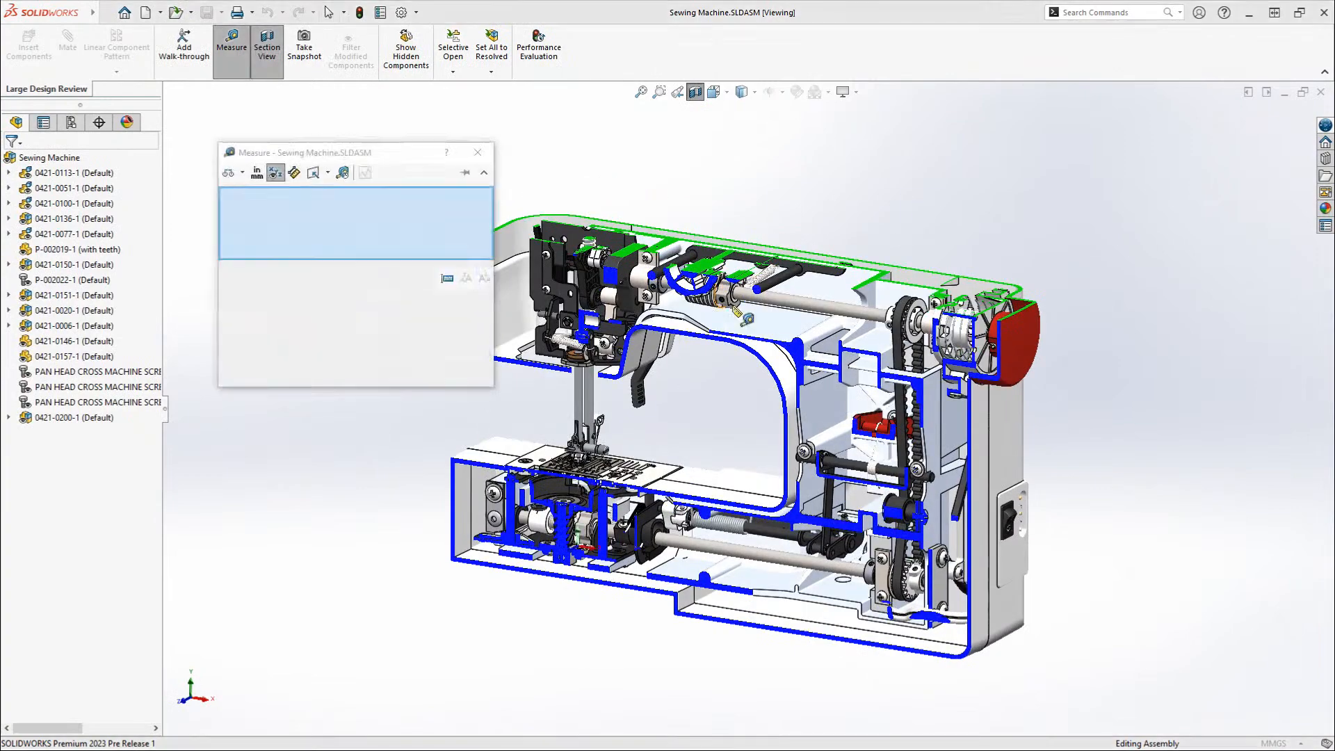
scroll(626, 292, "down", 5)
left_click(575, 306)
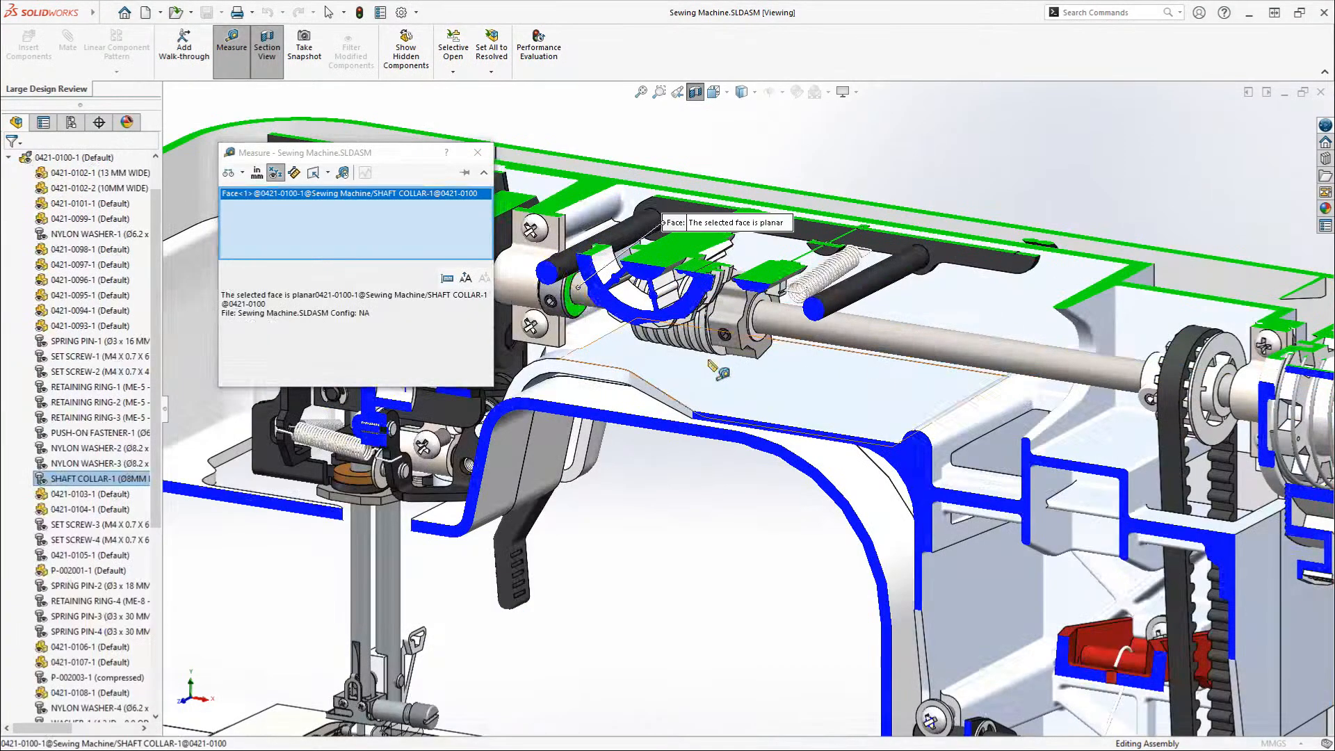
middle_click_drag(575, 306, 1224, 236)
left_click(1226, 244)
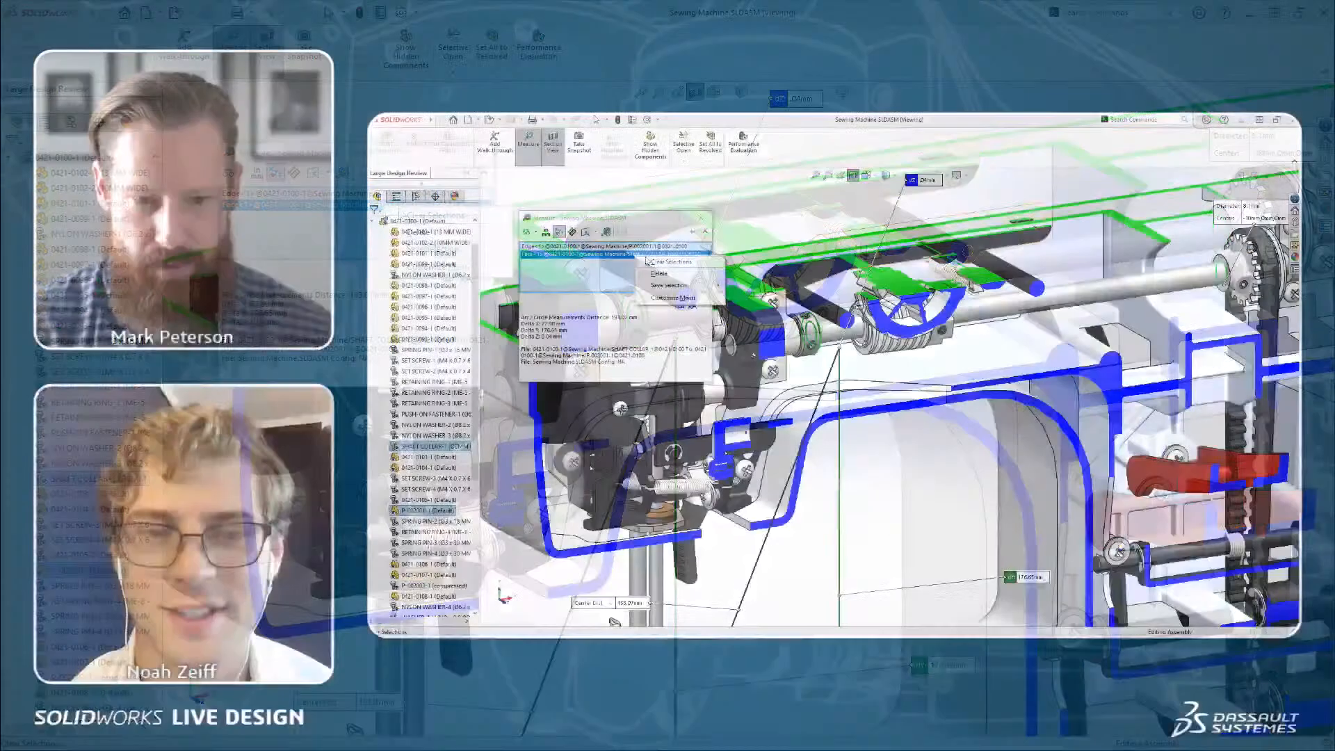
left_click(937, 363)
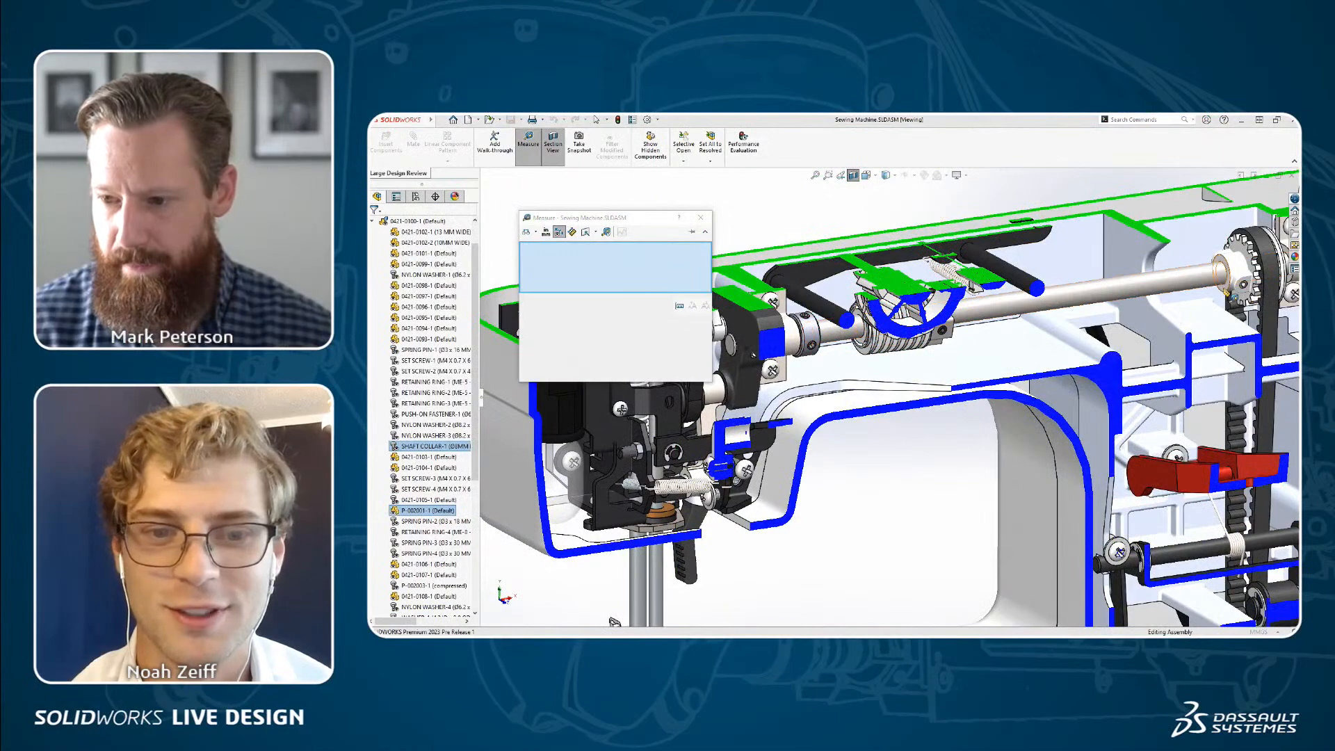
- Measure the distance between the toothed pulley's planar face and the shaft collar's face, and close the measurement
left_click(1227, 291)
scroll(1226, 290, "up", 2)
middle_click_drag(1226, 291, 925, 341)
scroll(834, 341, "down", 3)
left_click(798, 341)
scroll(902, 389, "up", 4)
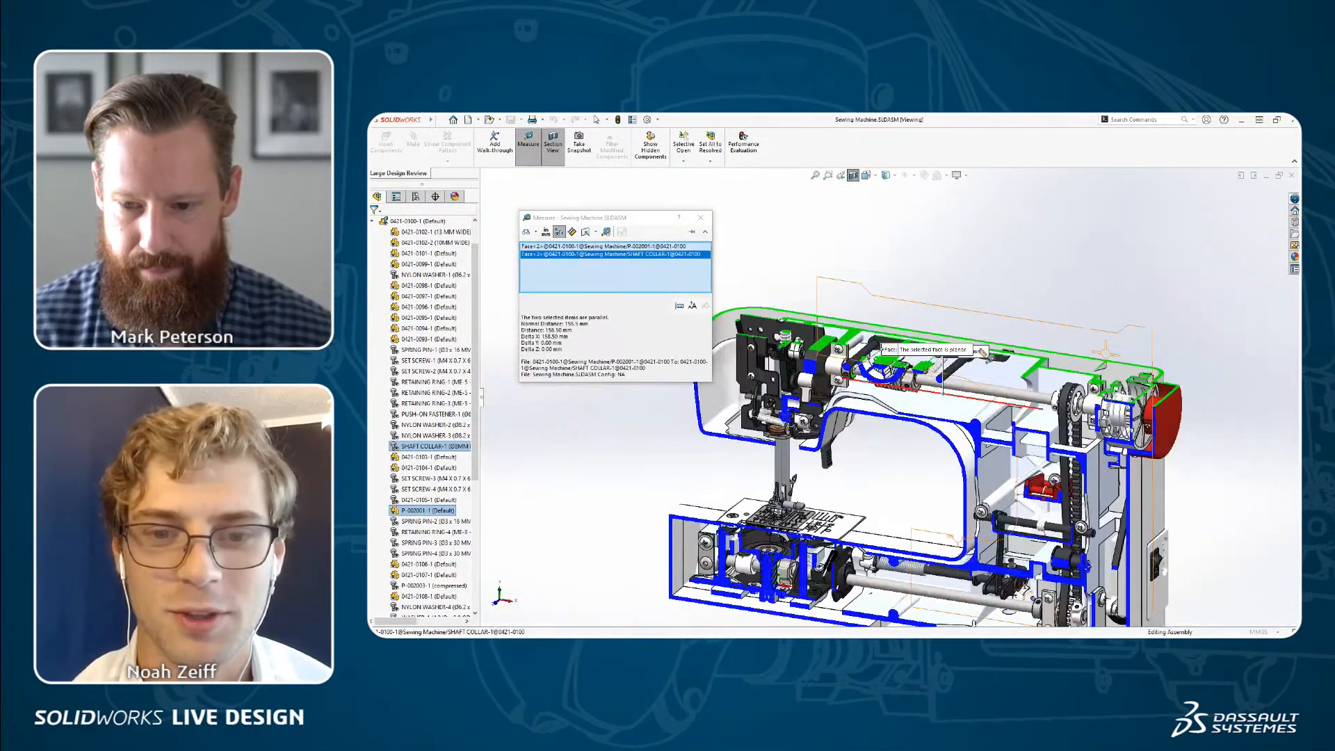
left_click(700, 217)
key("f")
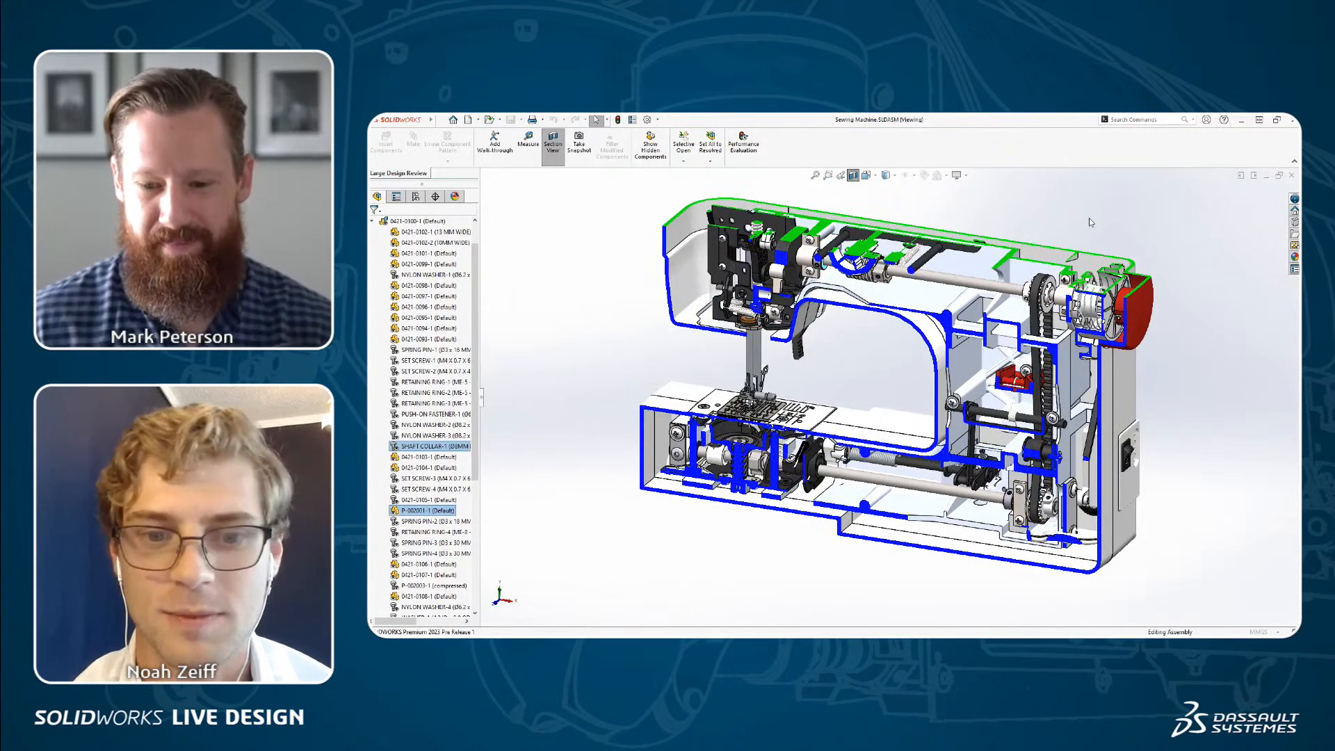
- Turn off the section view and set all components of the assembly to resolved
left_click(854, 176)
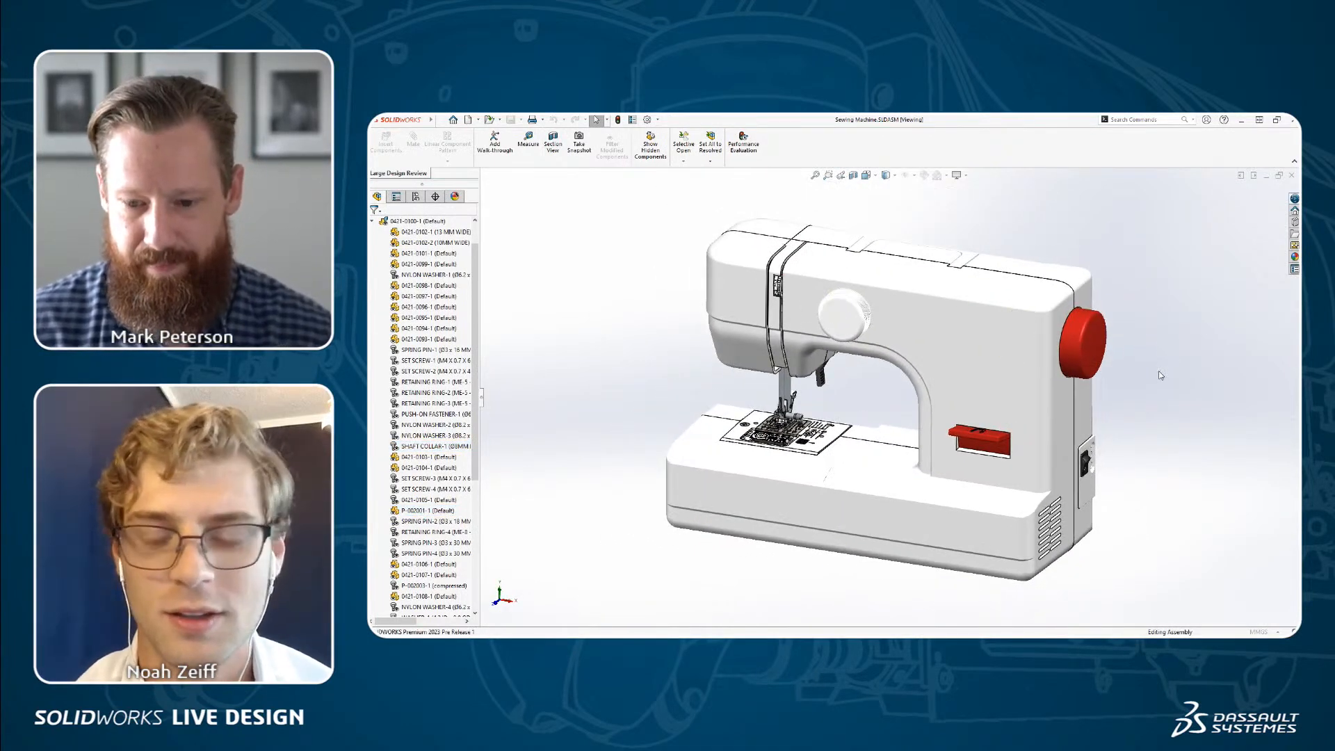
middle_click_drag(1160, 376, 1160, 346)
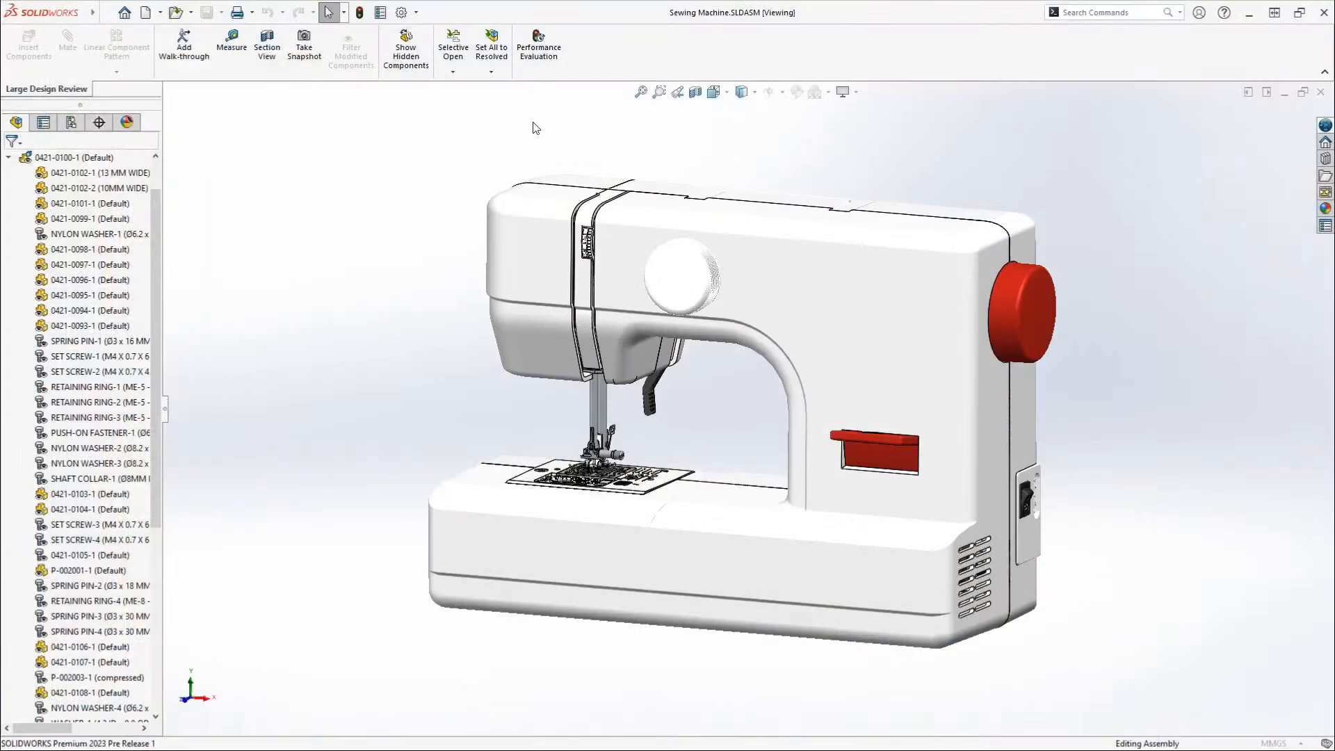
left_click(491, 73)
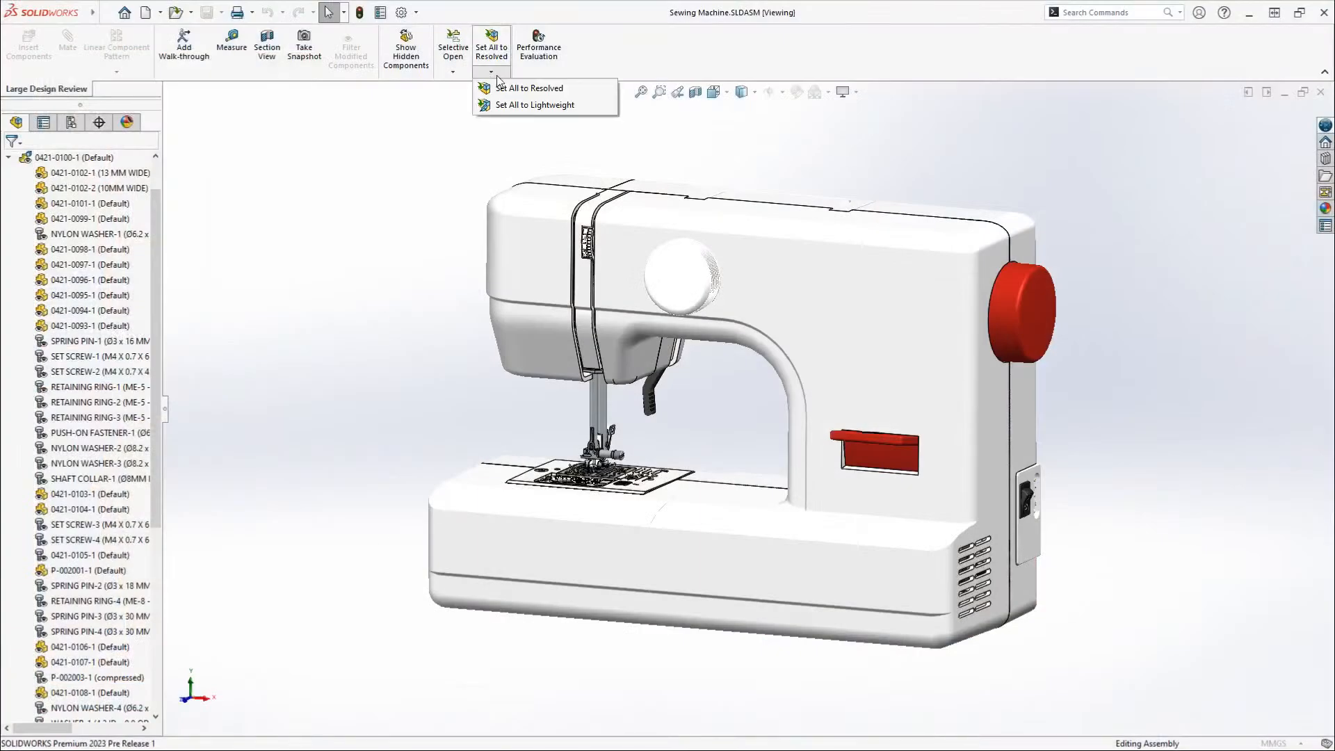
left_click(577, 92)
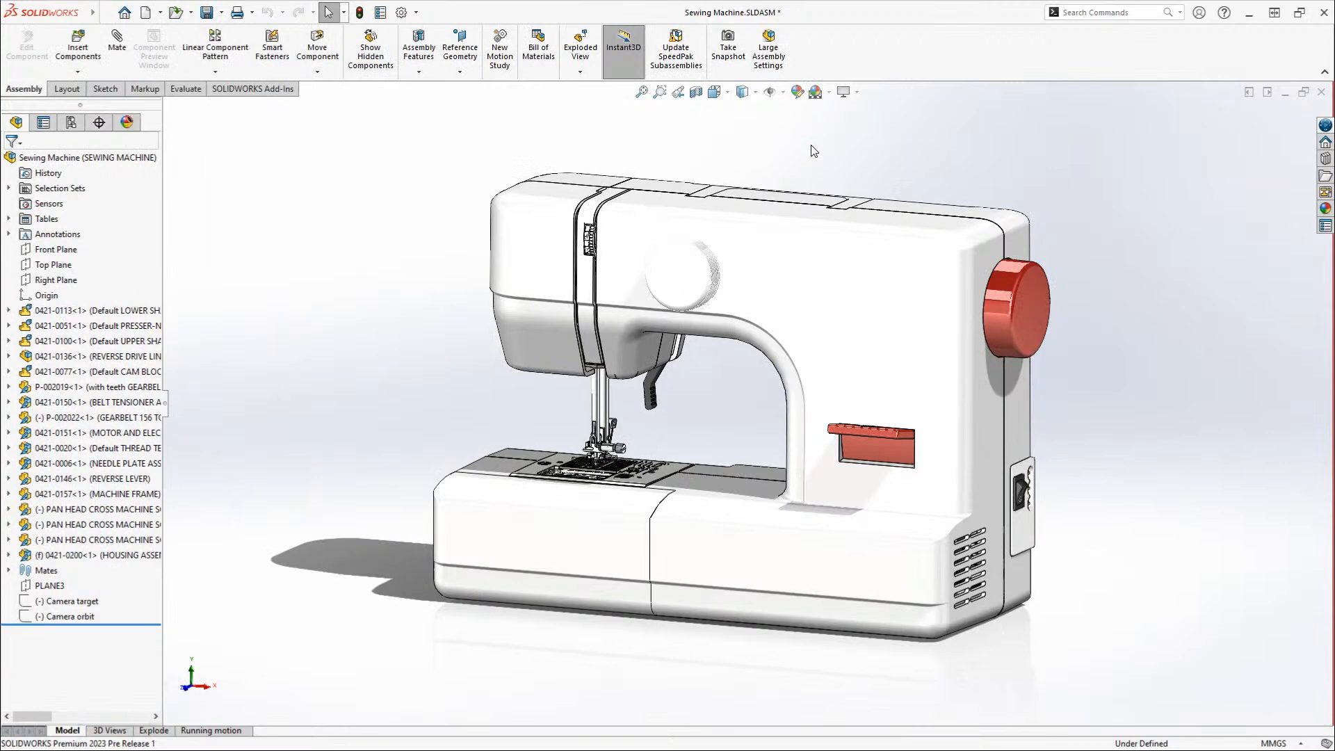
- Open the Running motion study and decline updating the initial animation state
middle_click_drag(836, 161, 834, 169)
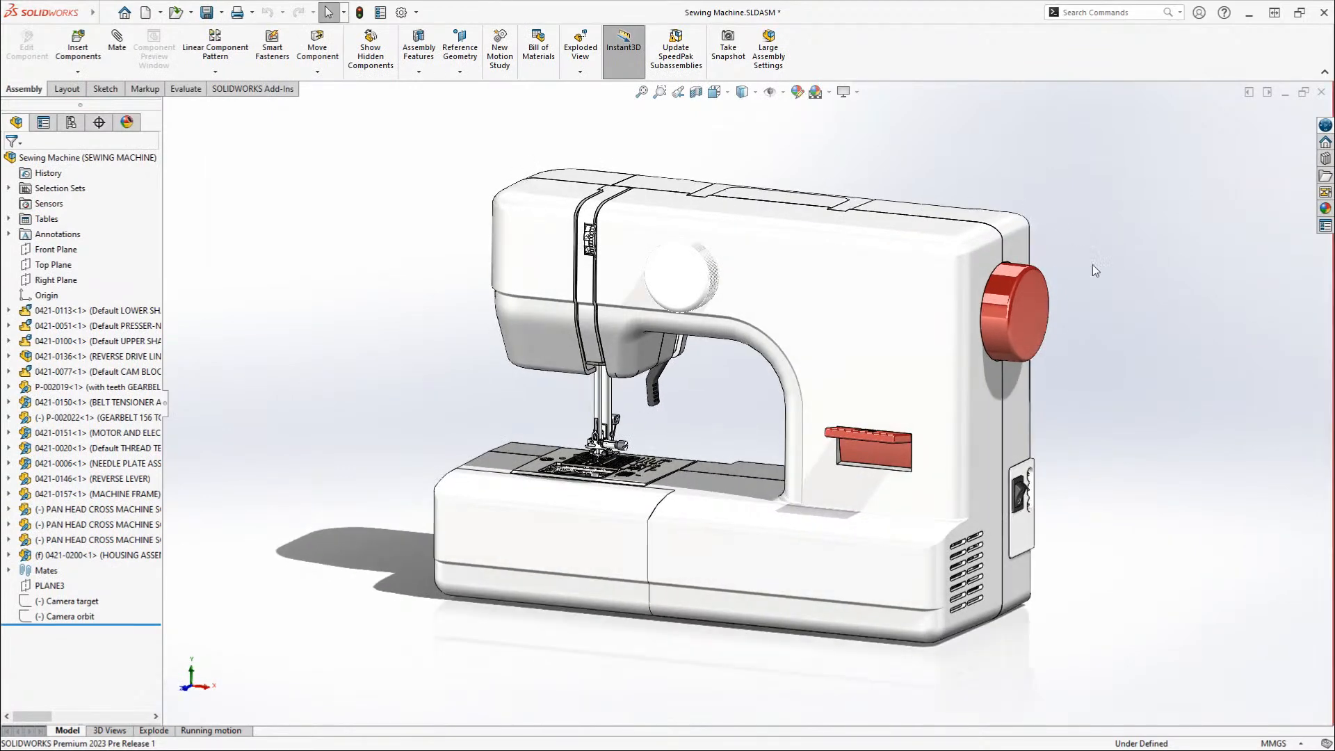
mouse_move(1092, 265)
middle_mouse_down()
mouse_move(983, 262)
mouse_move(1097, 244)
middle_mouse_up()
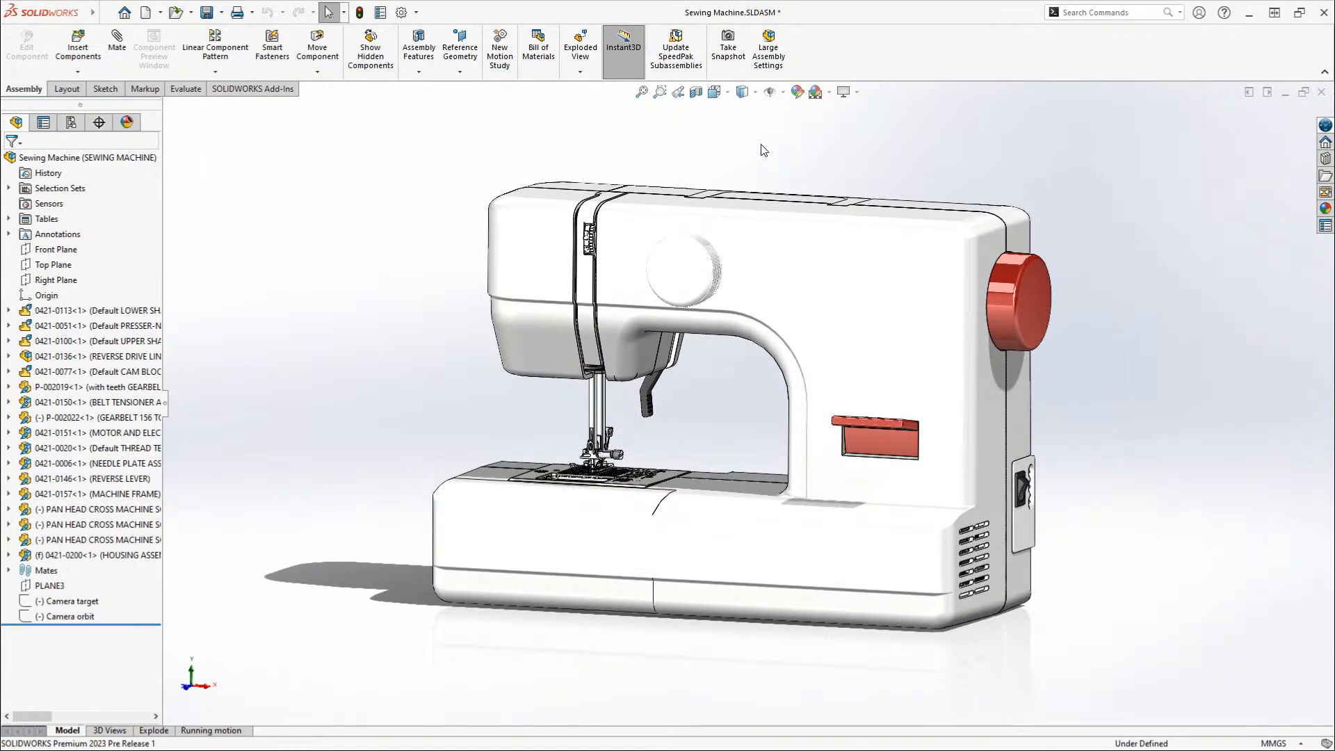
left_click(211, 730)
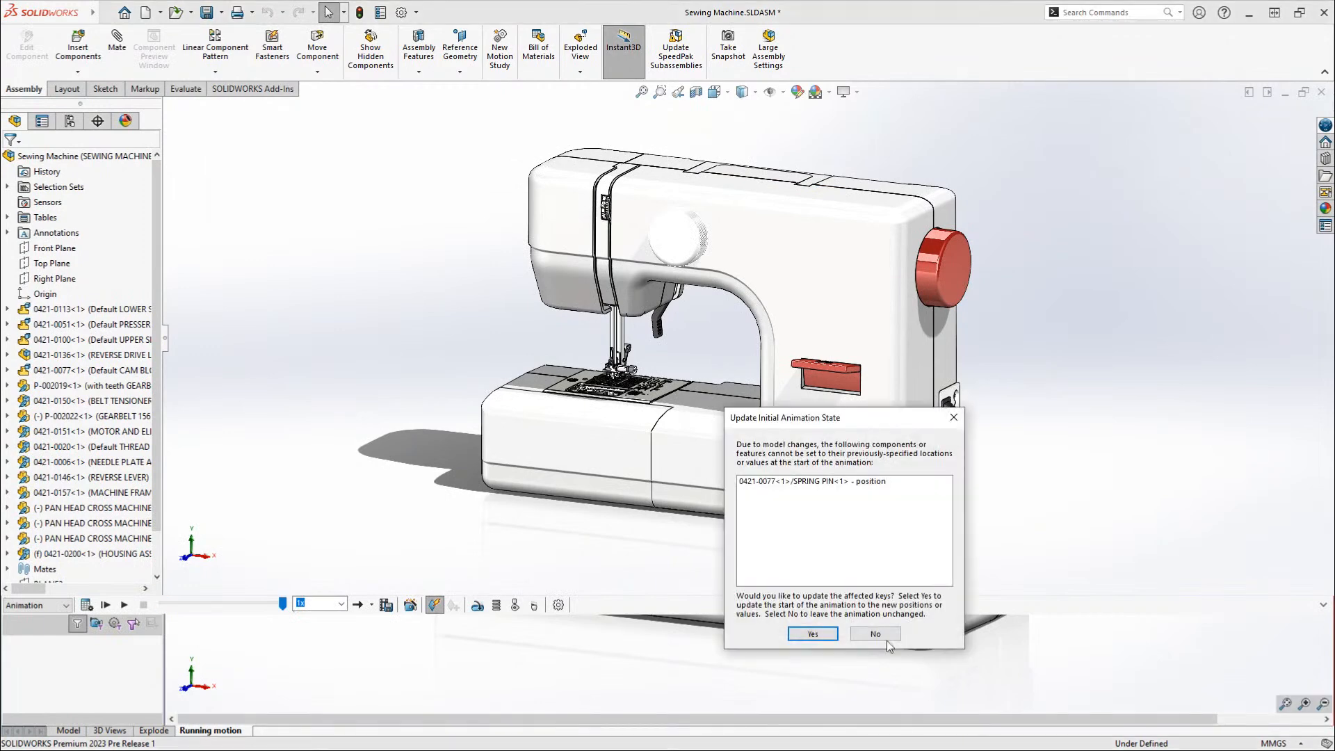
left_click(884, 637)
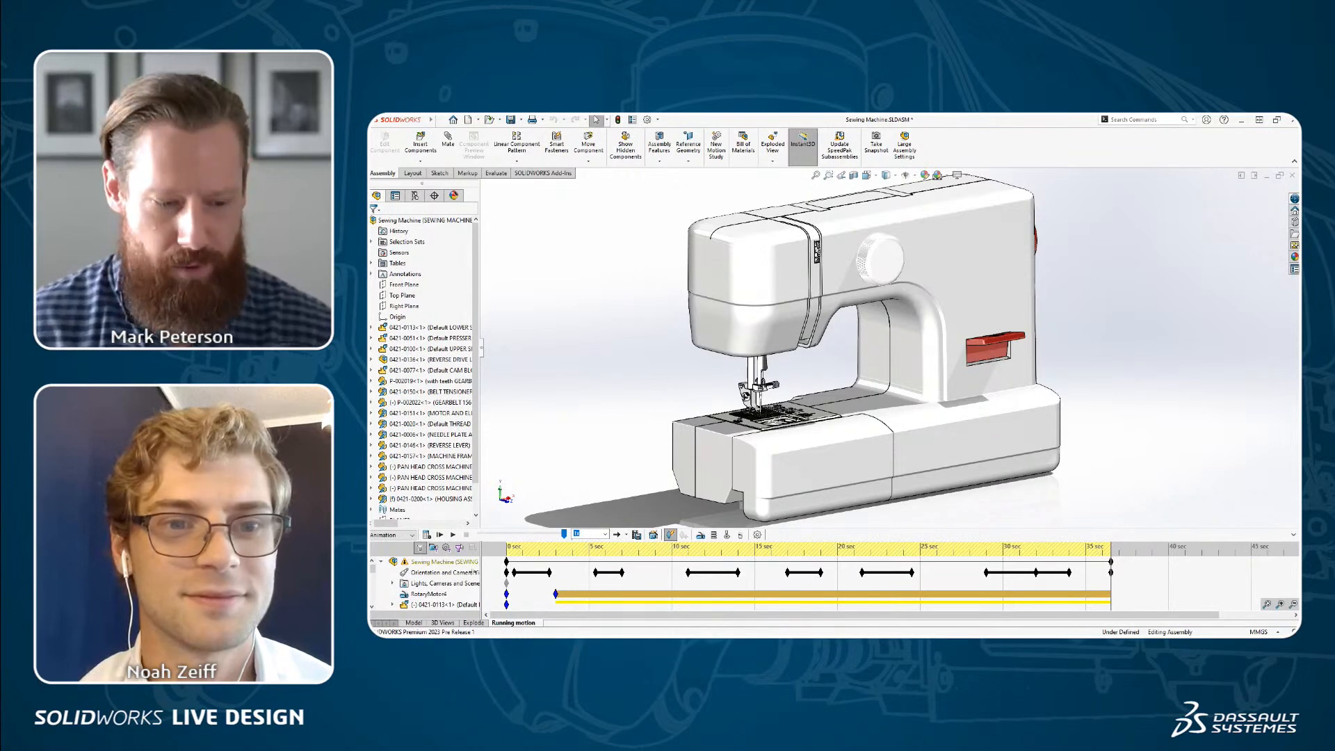
- Return to the model and try to move the red reverse lever on the housing, leaving nothing selected
left_click(413, 624)
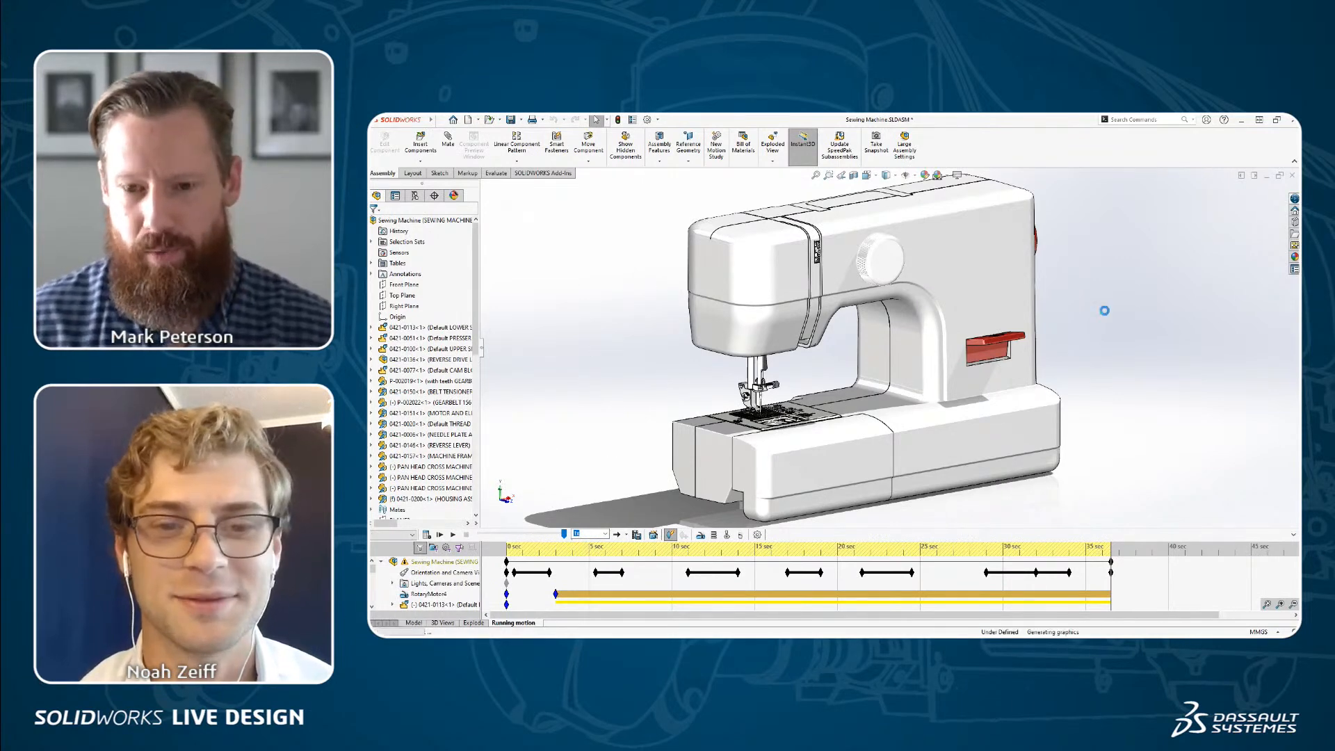
left_click(988, 431)
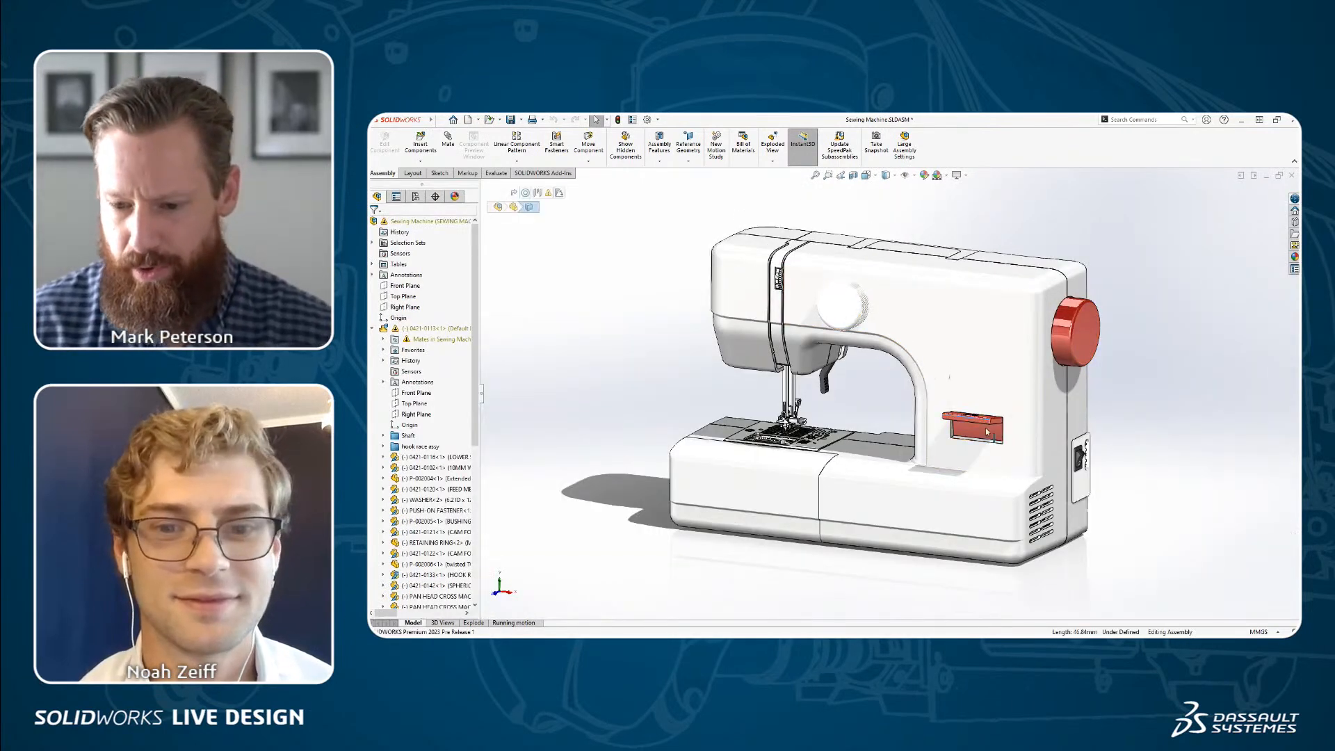
mouse_move(988, 432)
left_mouse_down()
mouse_move(986, 459)
mouse_move(982, 404)
mouse_move(983, 446)
left_mouse_up()
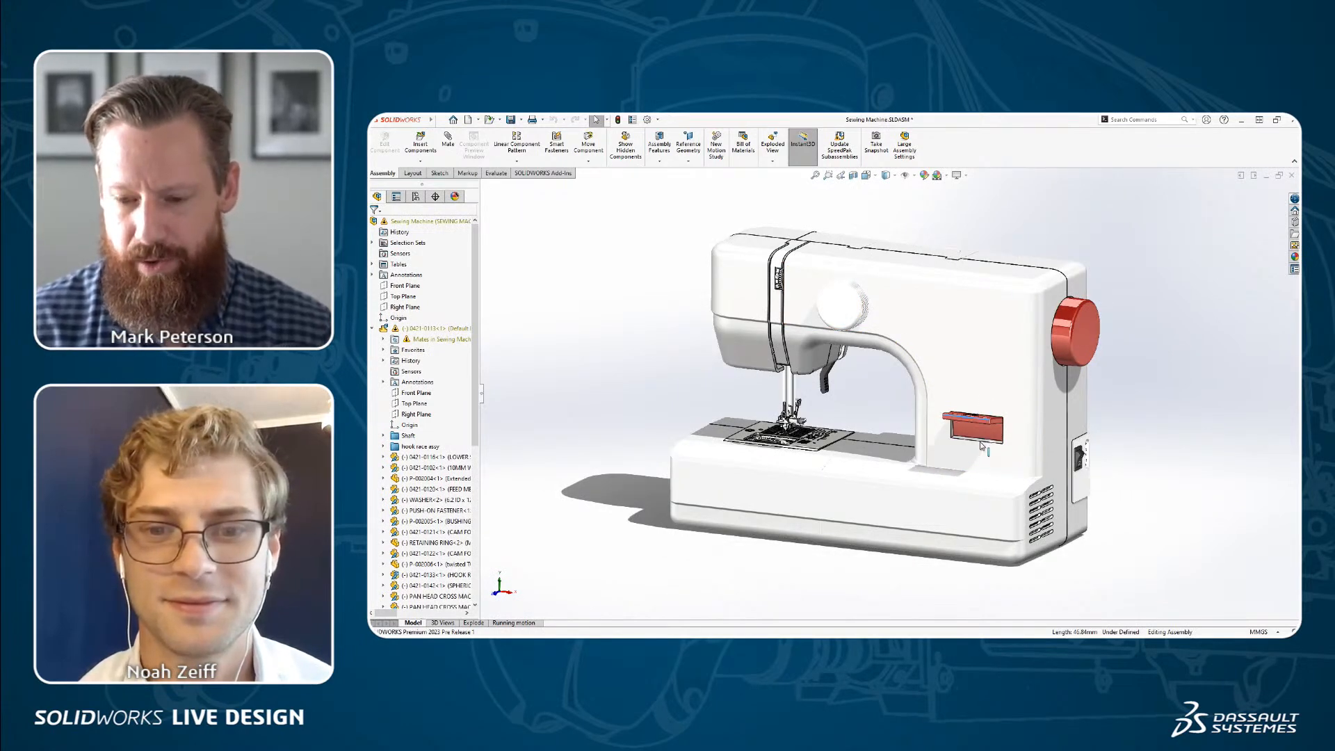
left_click(556, 259)
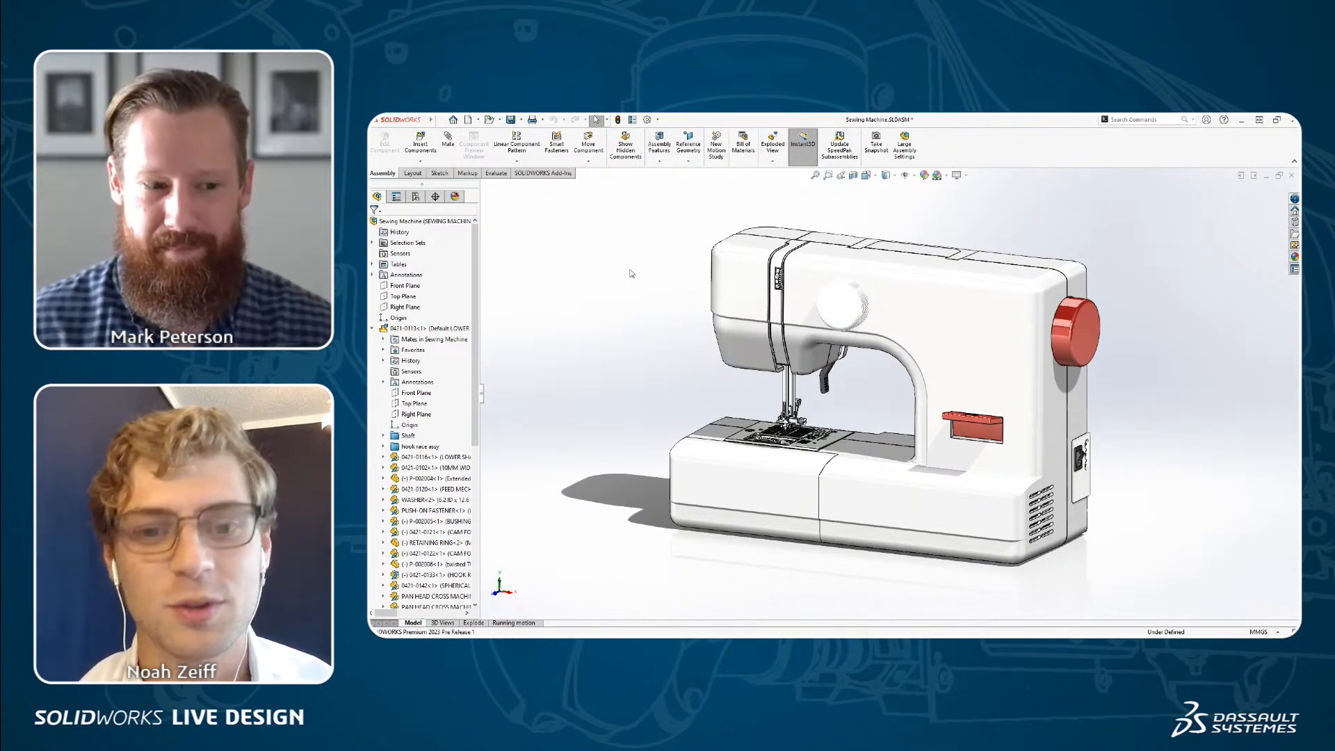
- Collapse subassembly 0421-0113, examine the features of gearbelt part P-002019 in the design tree, and collapse it again
left_click(373, 329)
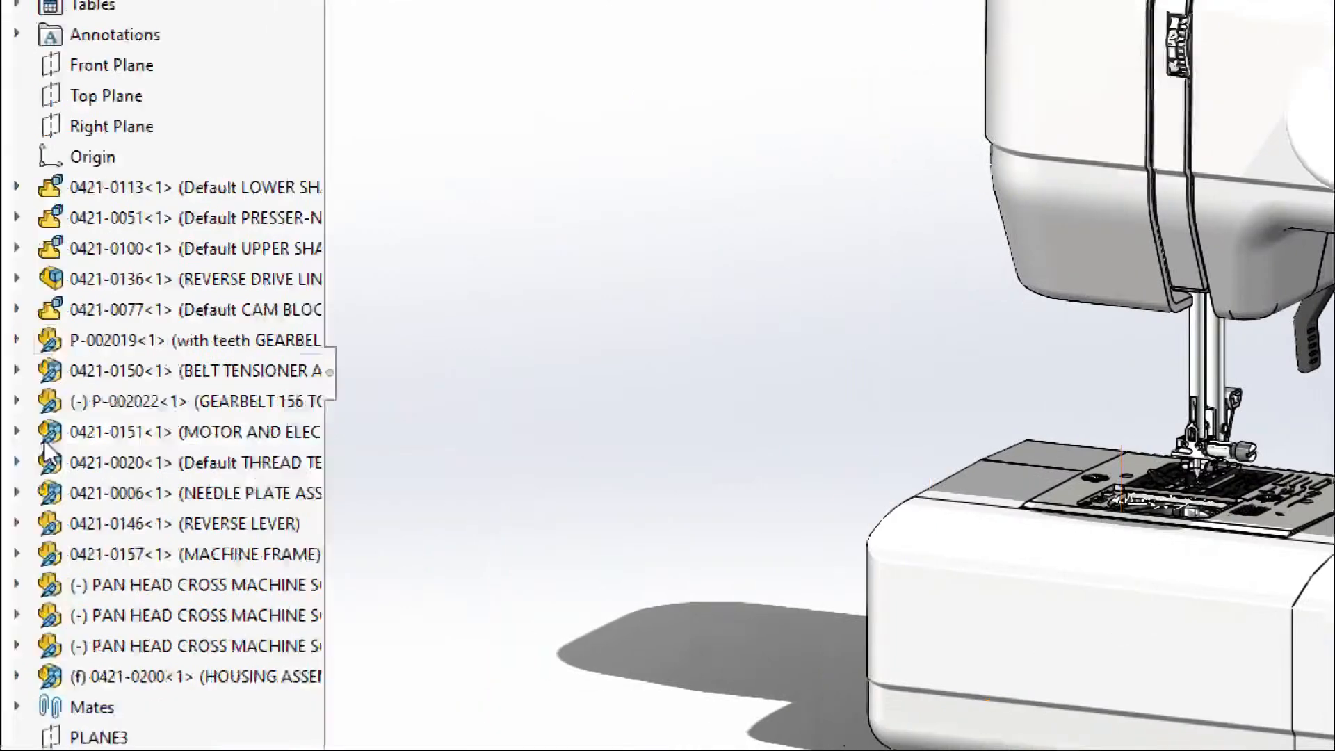
left_click(16, 340)
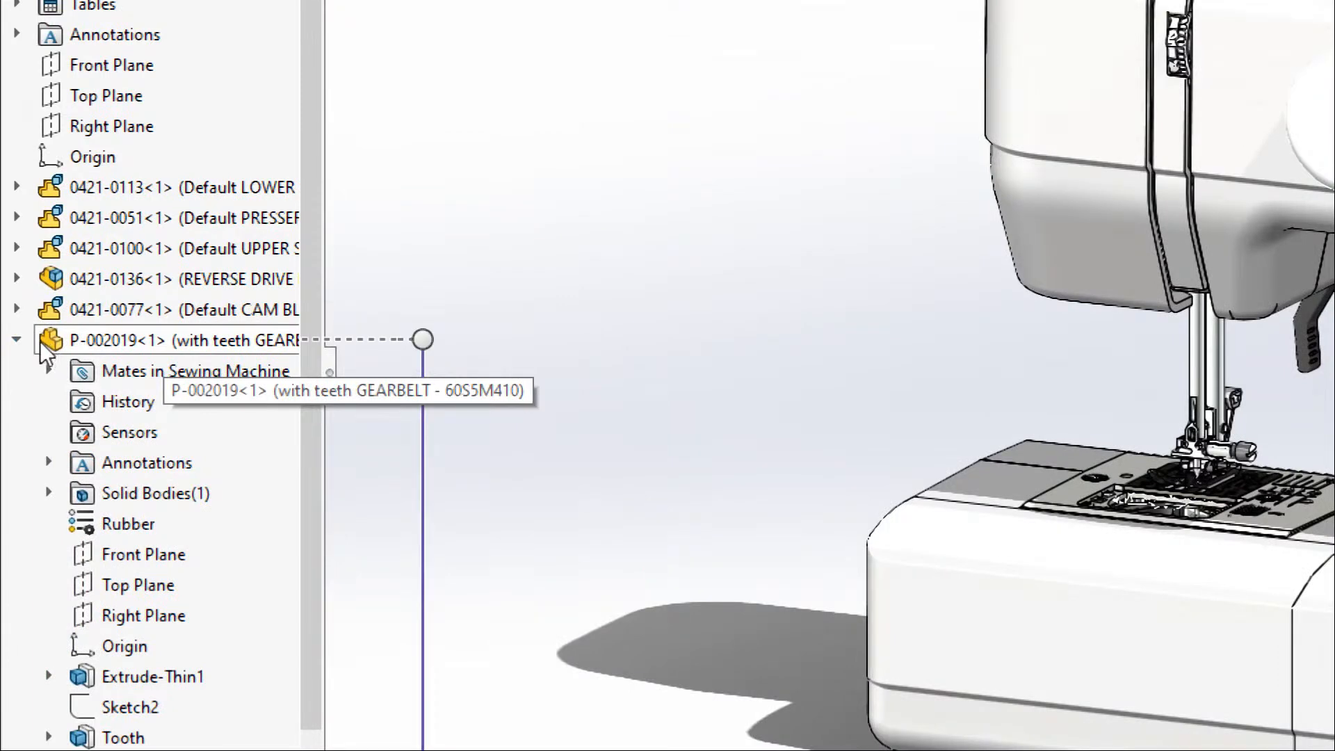
left_click(17, 340)
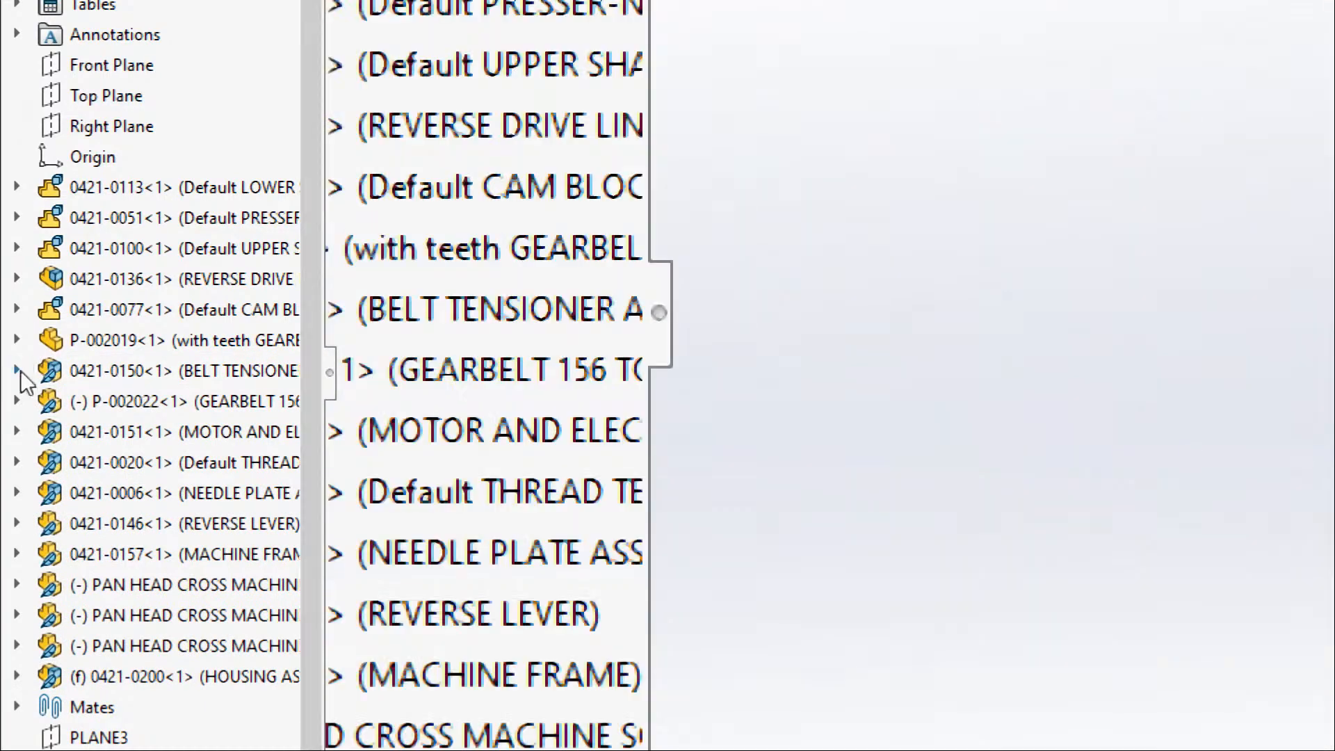
- Examine belt tensioner subassembly 0421-0150 and the features of its bracket 0421-0149 in the design tree, and collapse both
left_click(17, 371)
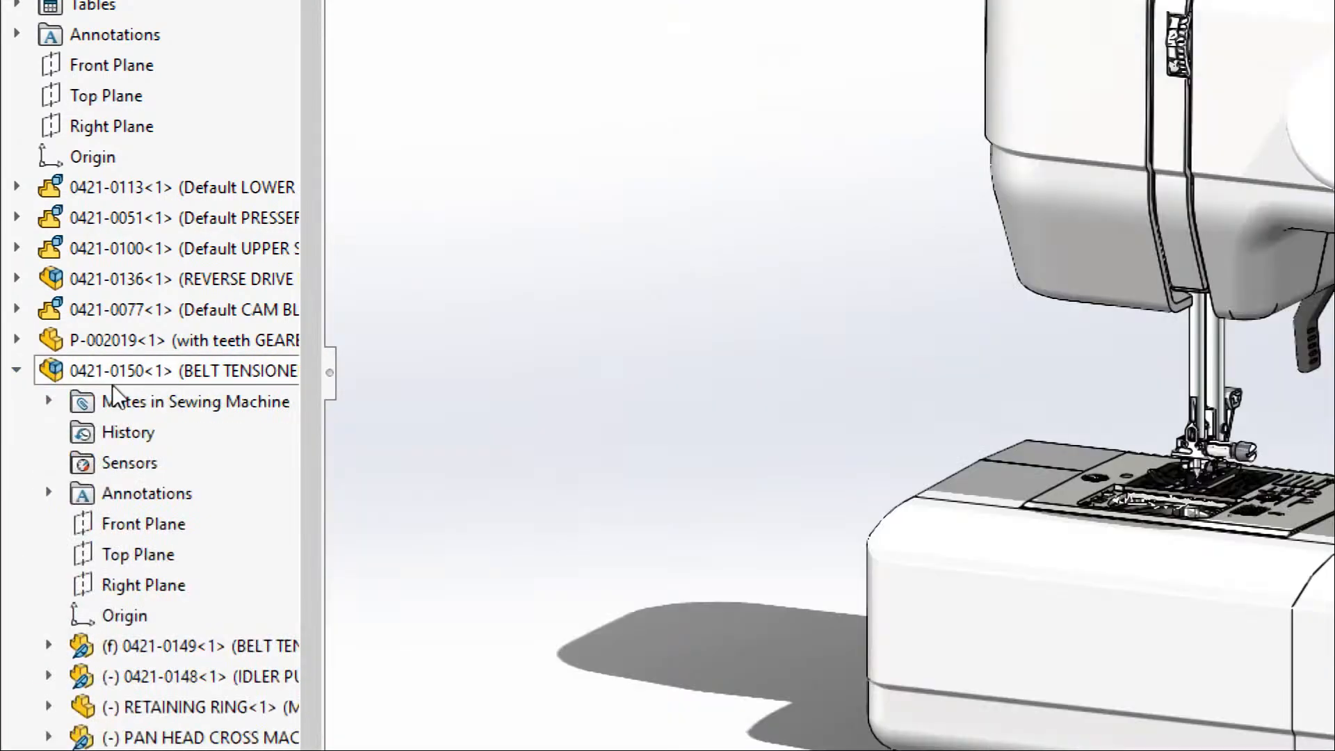
left_click(306, 371)
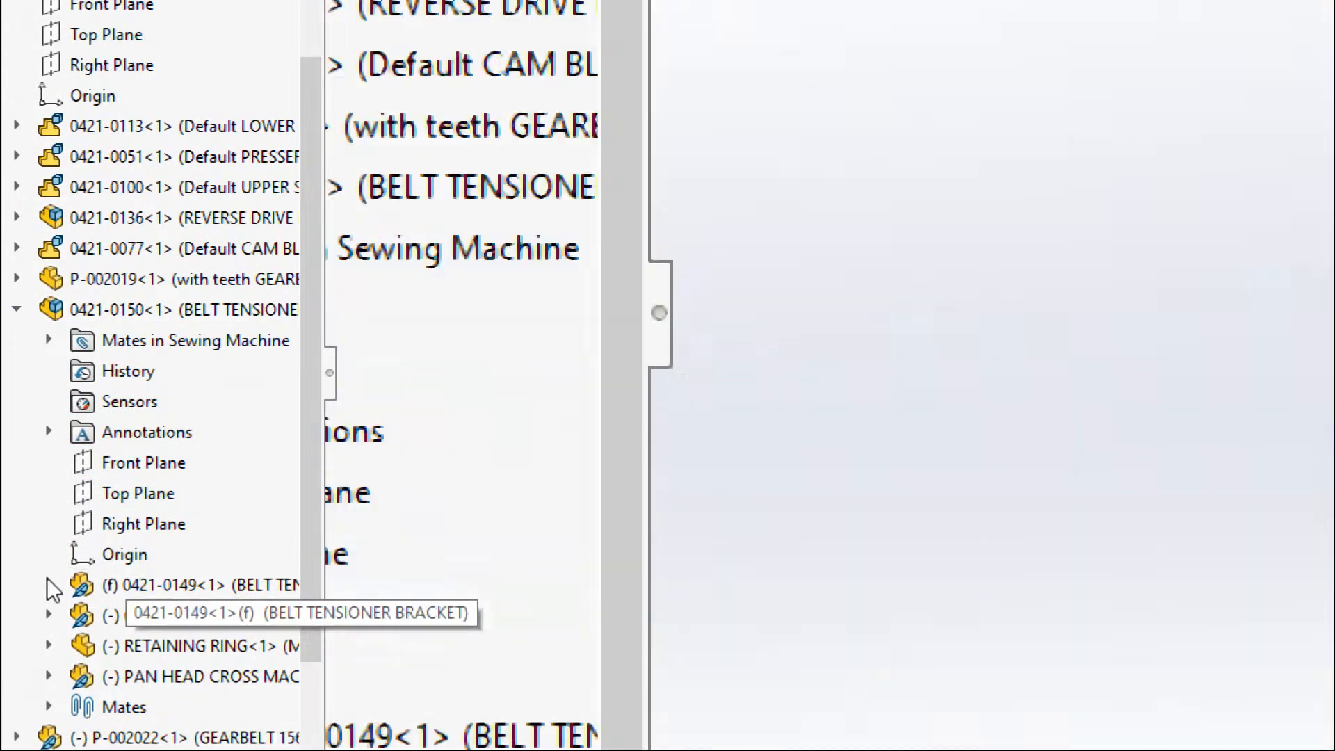
left_click(49, 615)
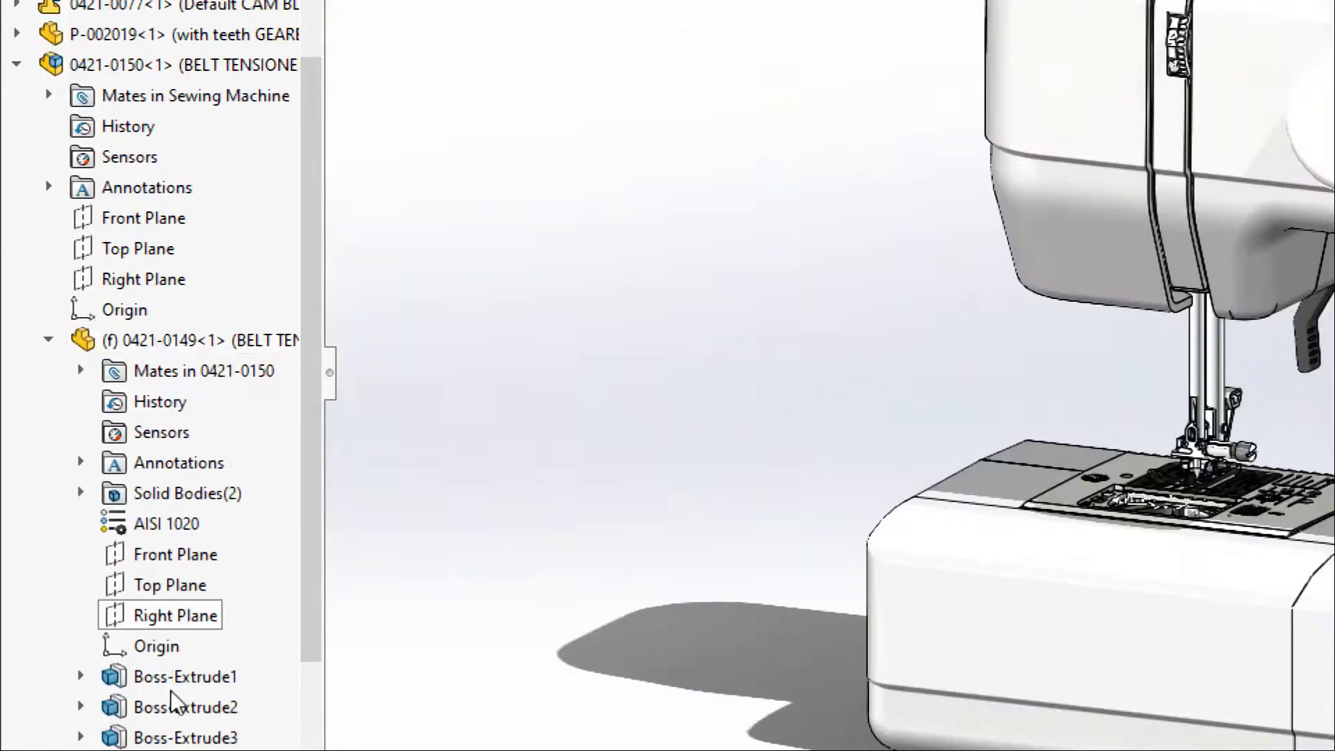
scroll(319, 441, "down", 3)
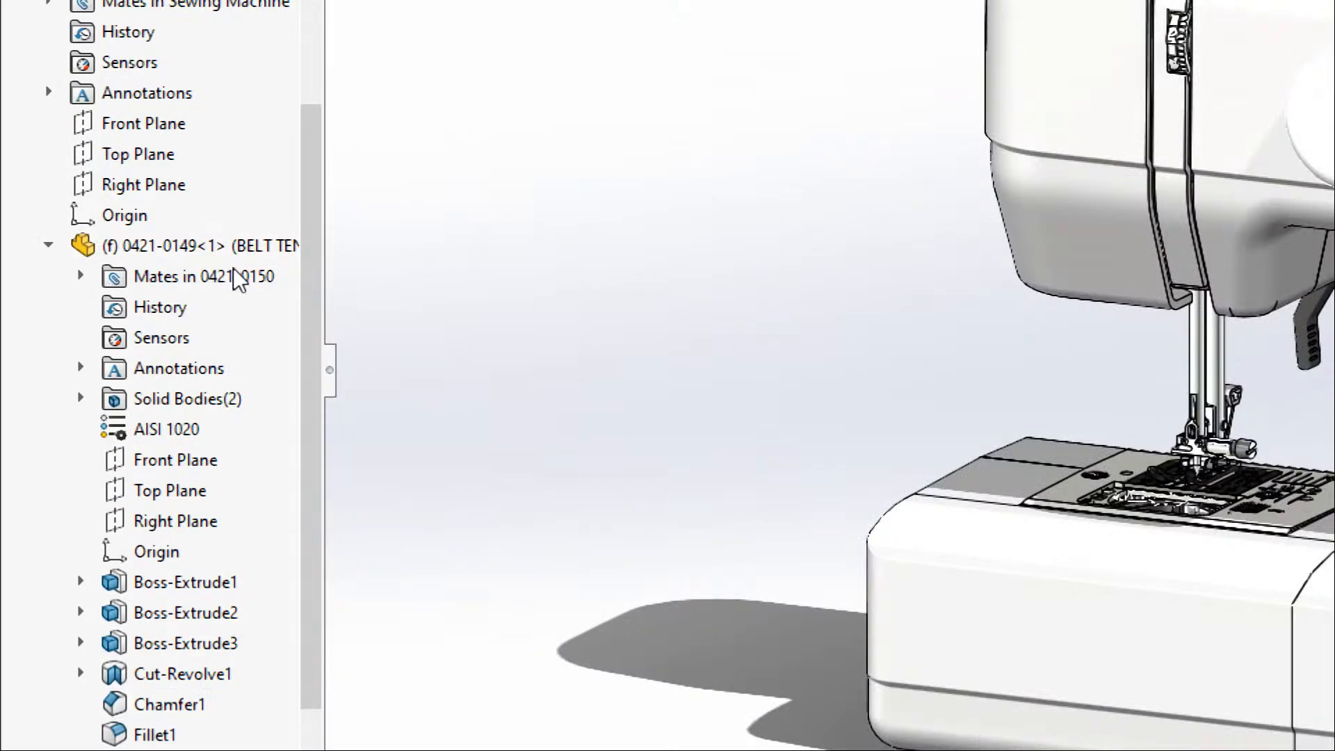
left_click(49, 244)
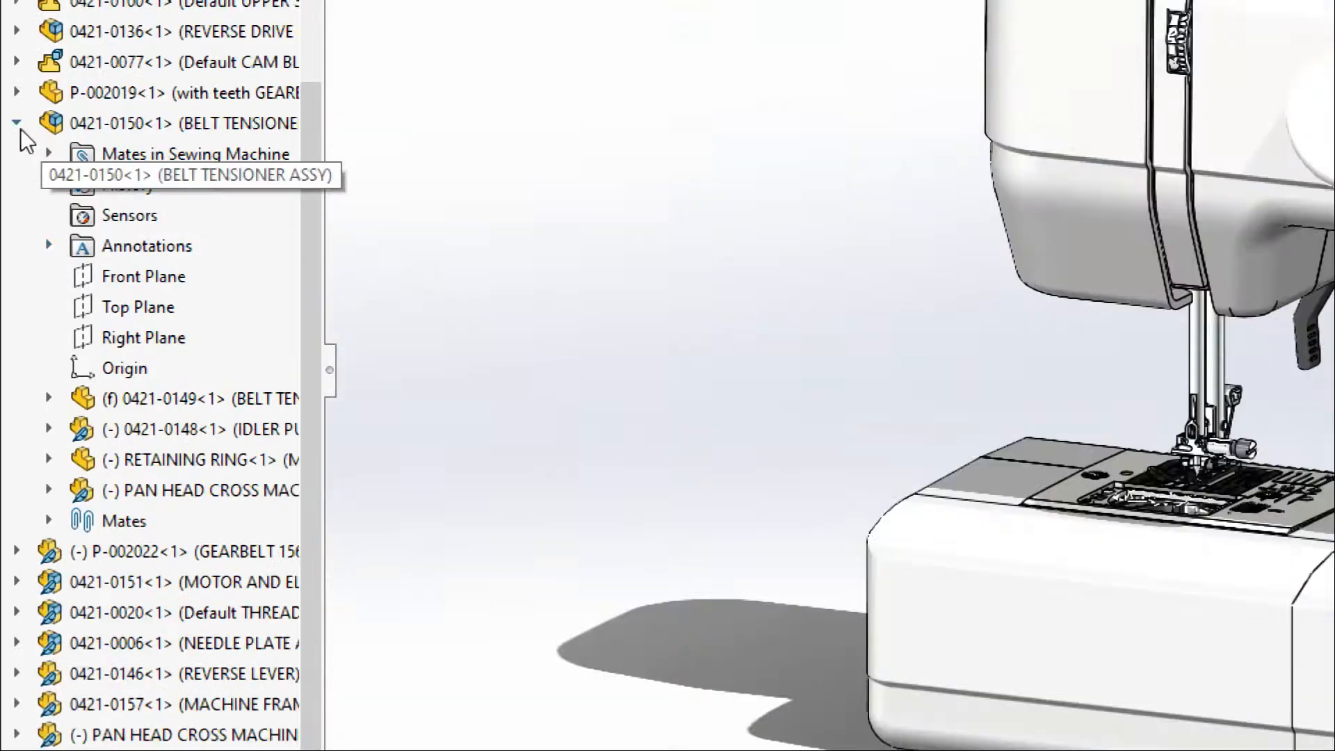
left_click(18, 126)
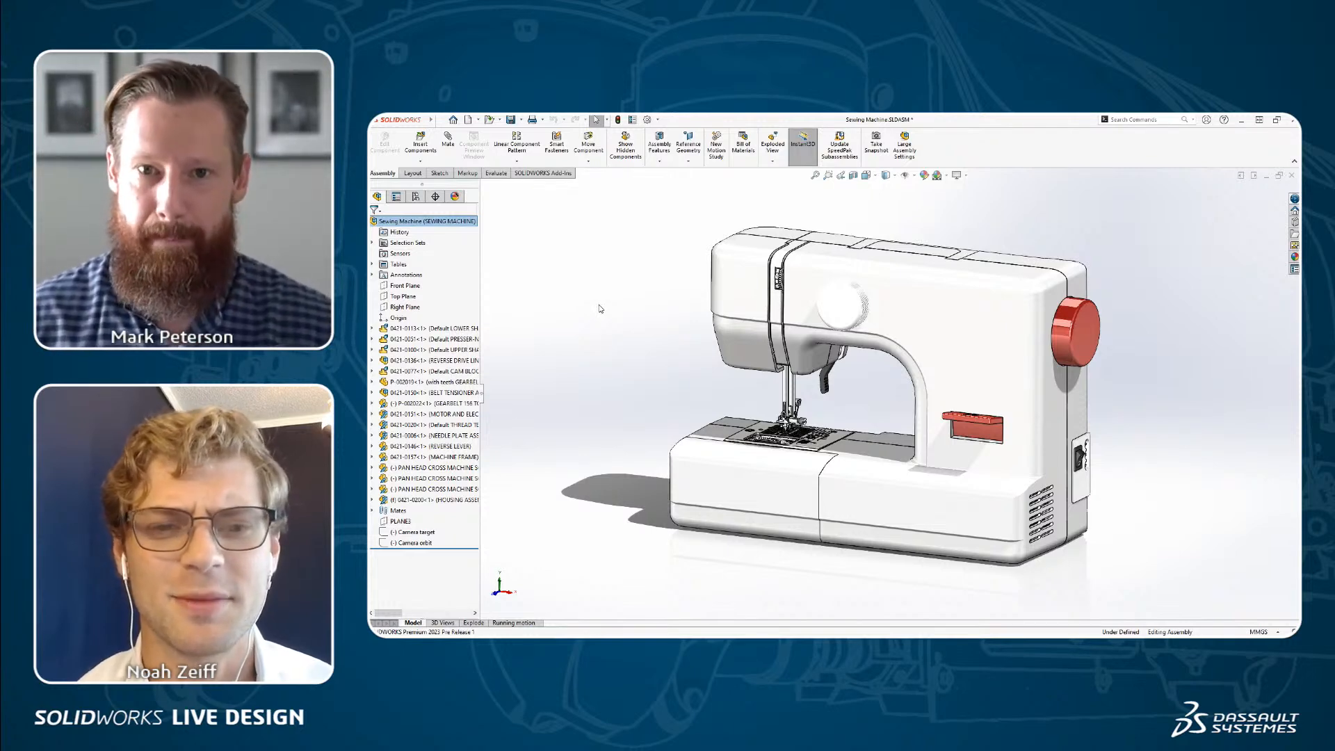
- Switch to the presentation, reveal the Quick Mates topic, and return to the Sewing Machine assembly in SOLIDWORKS
key("alt+Tab")
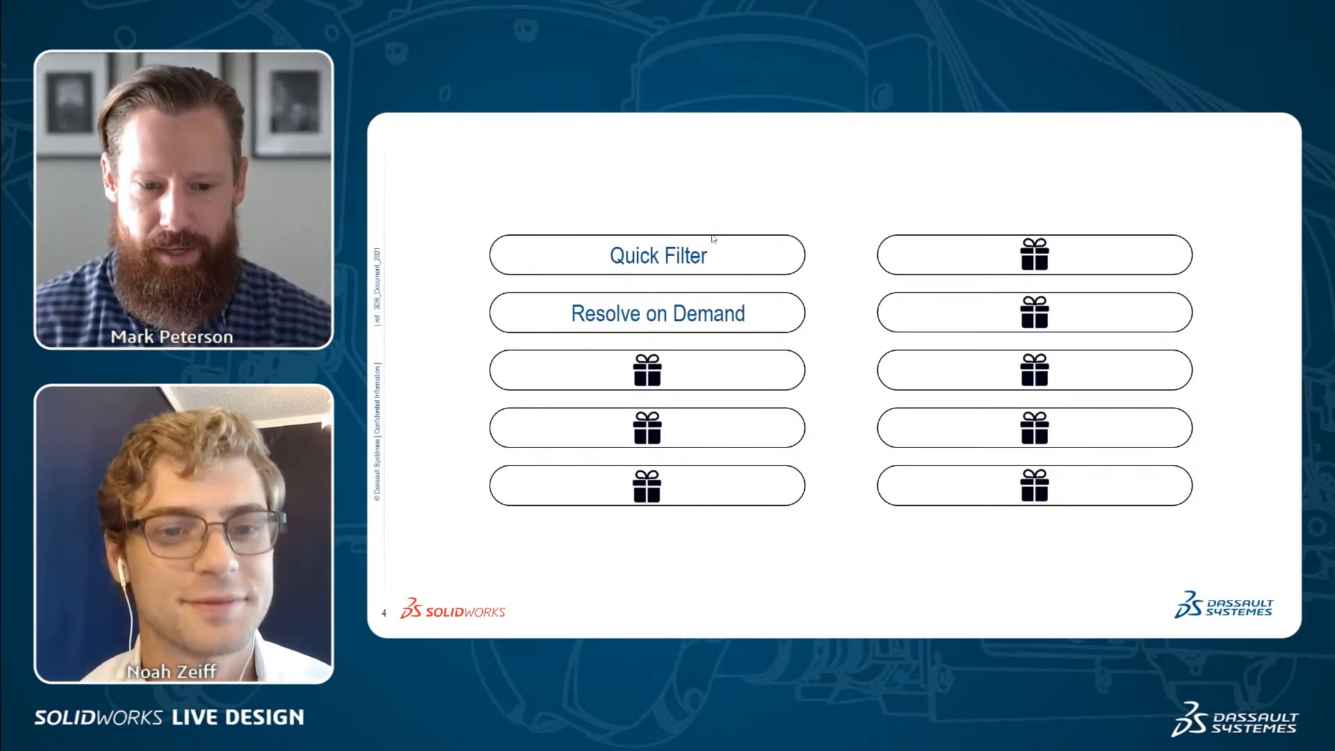
left_click(654, 378)
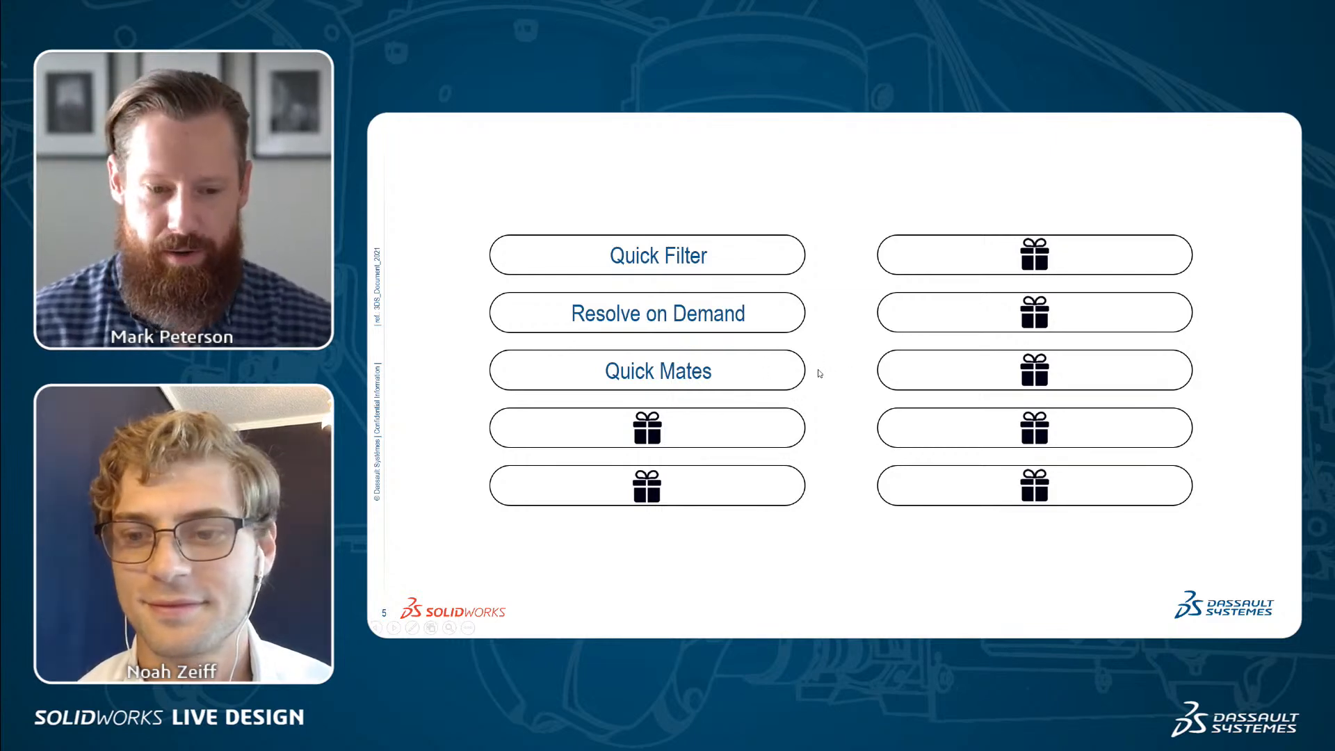
key("alt+Tab")
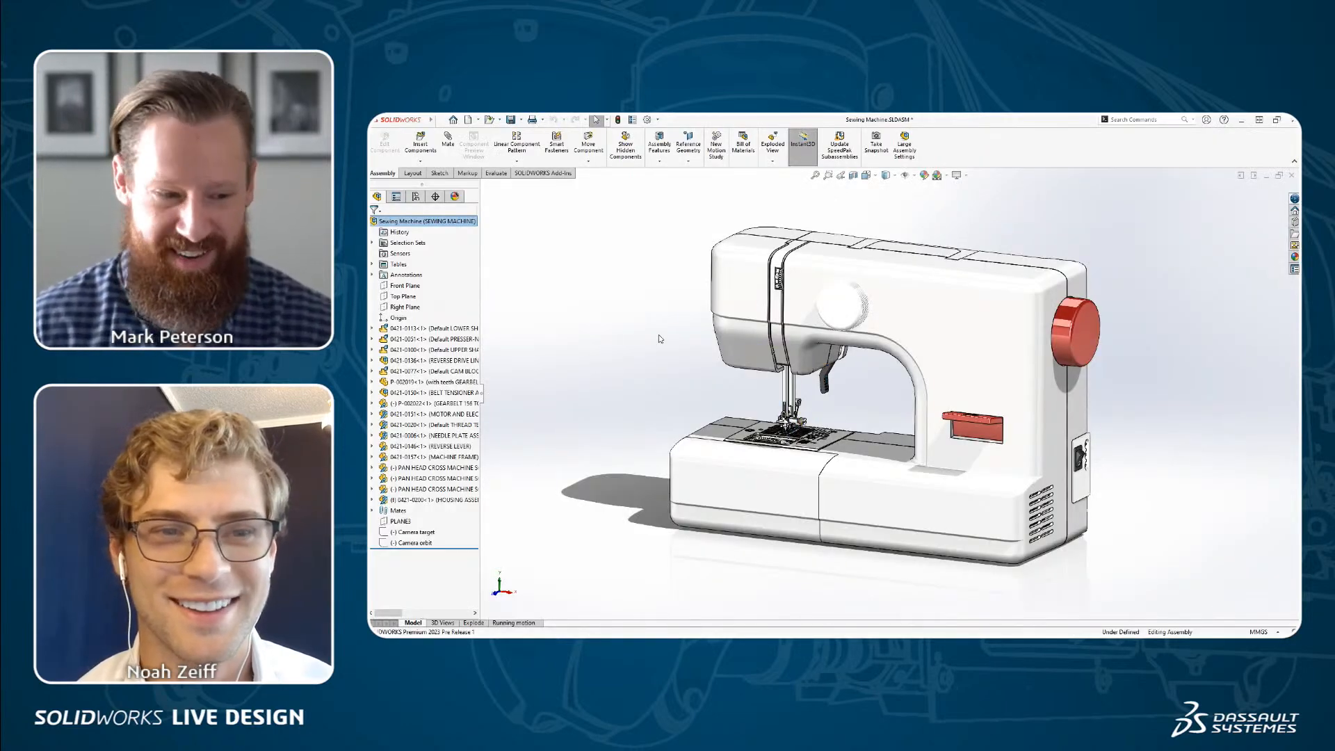
- Open the thread tensioner subassembly 0421-0020 in its own window, ready for work around the upper loose screws
left_click(426, 425)
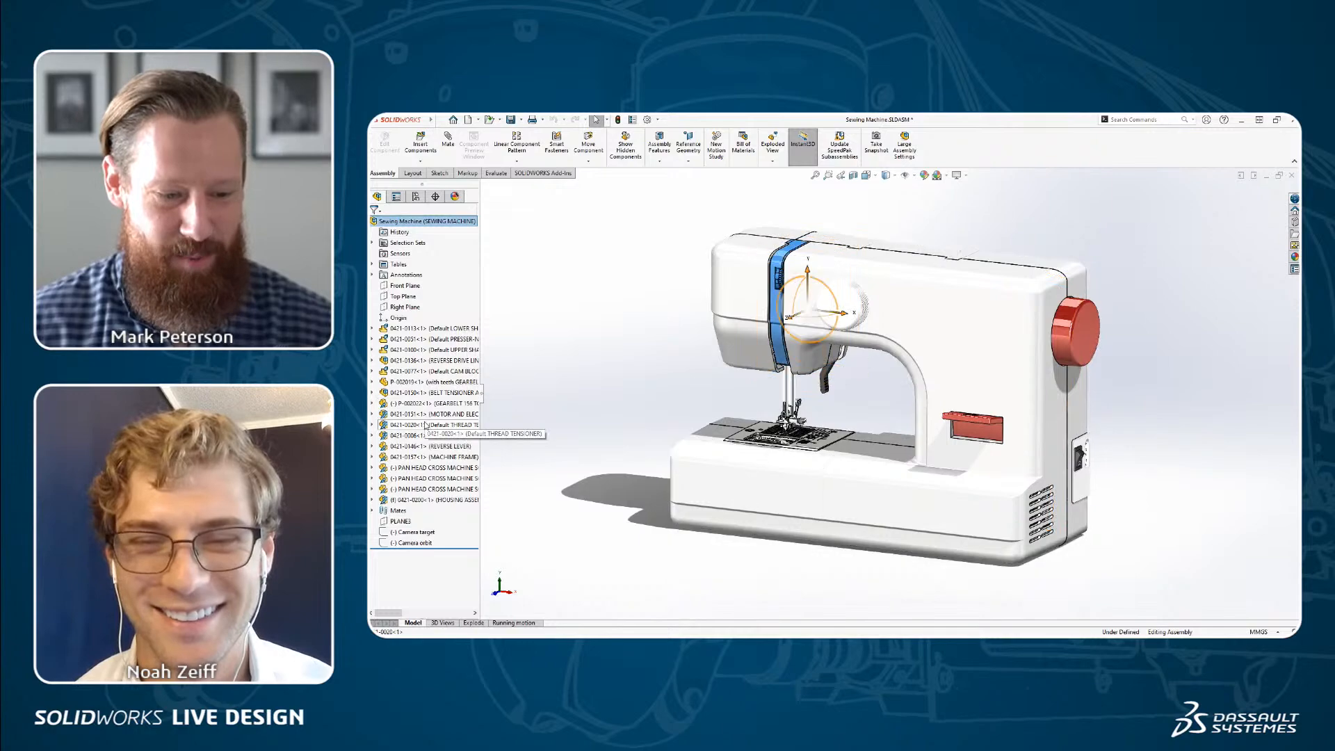
left_click(529, 377)
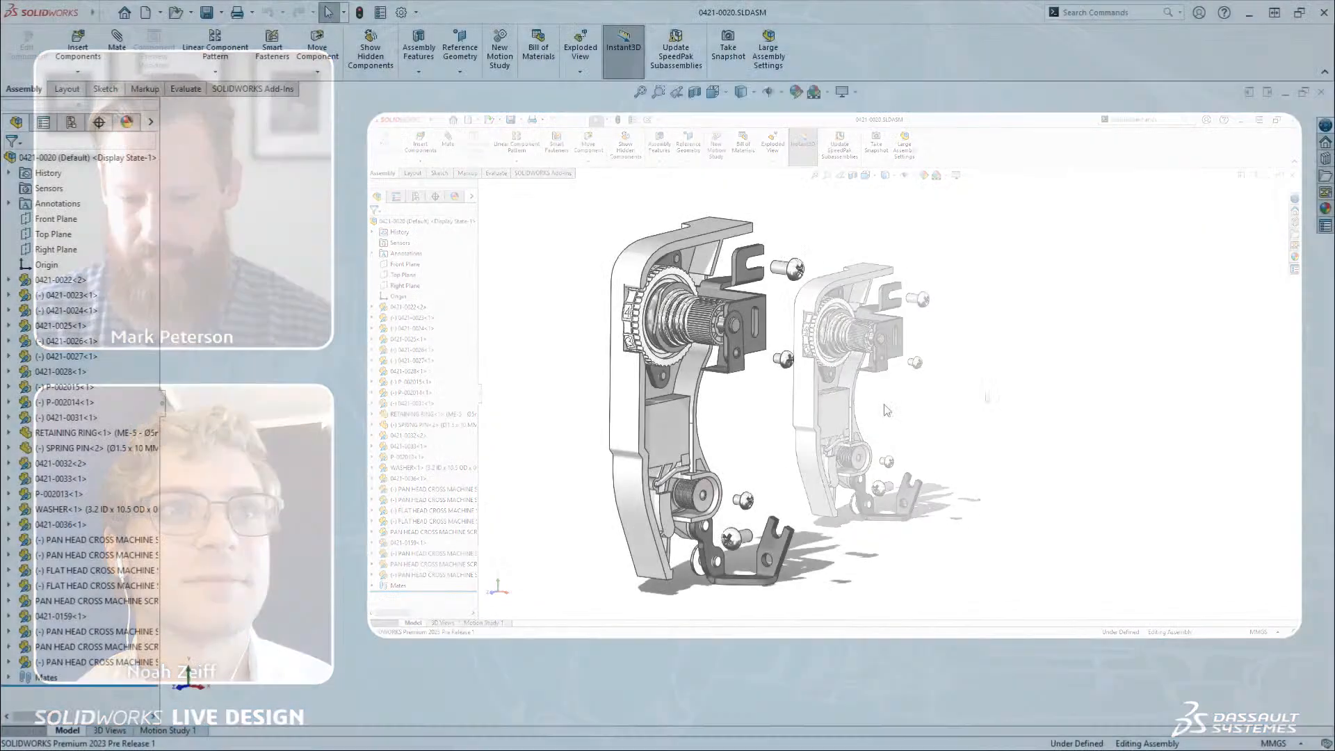
scroll(784, 388, "down", 2)
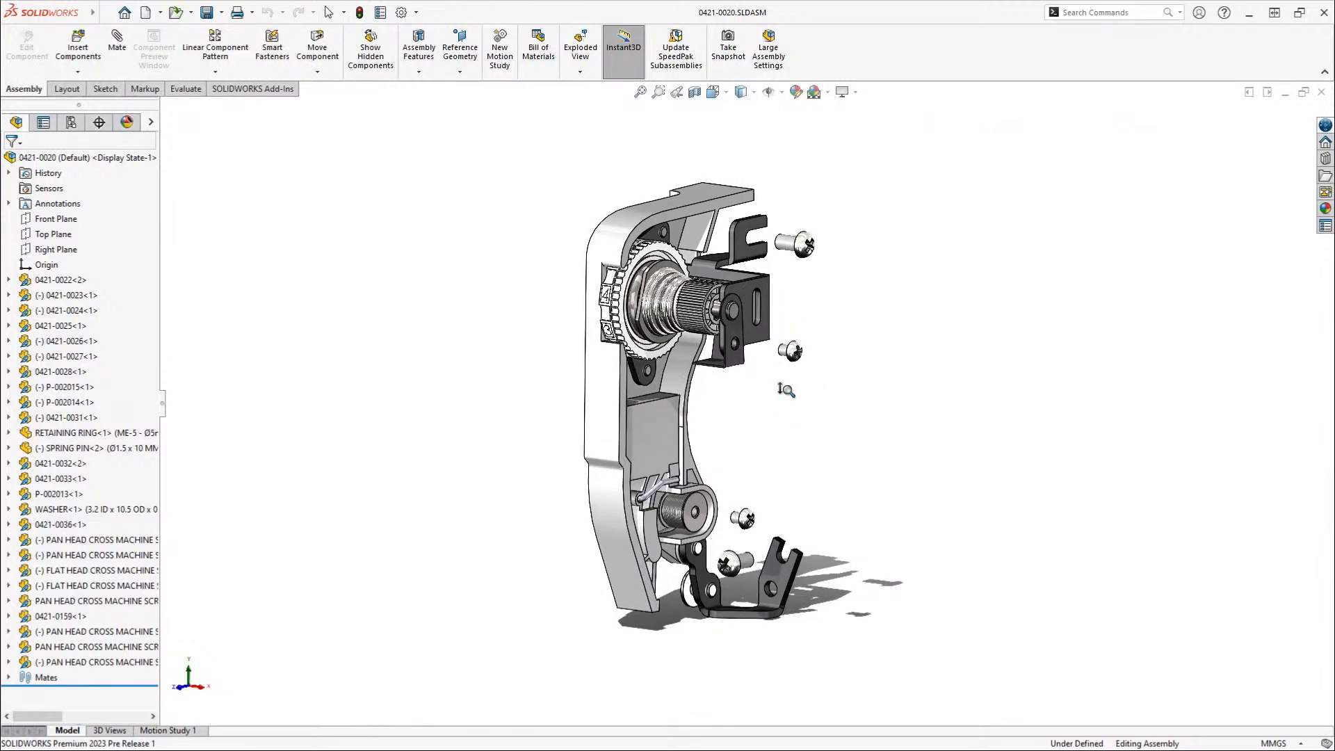
scroll(784, 388, "down", 3)
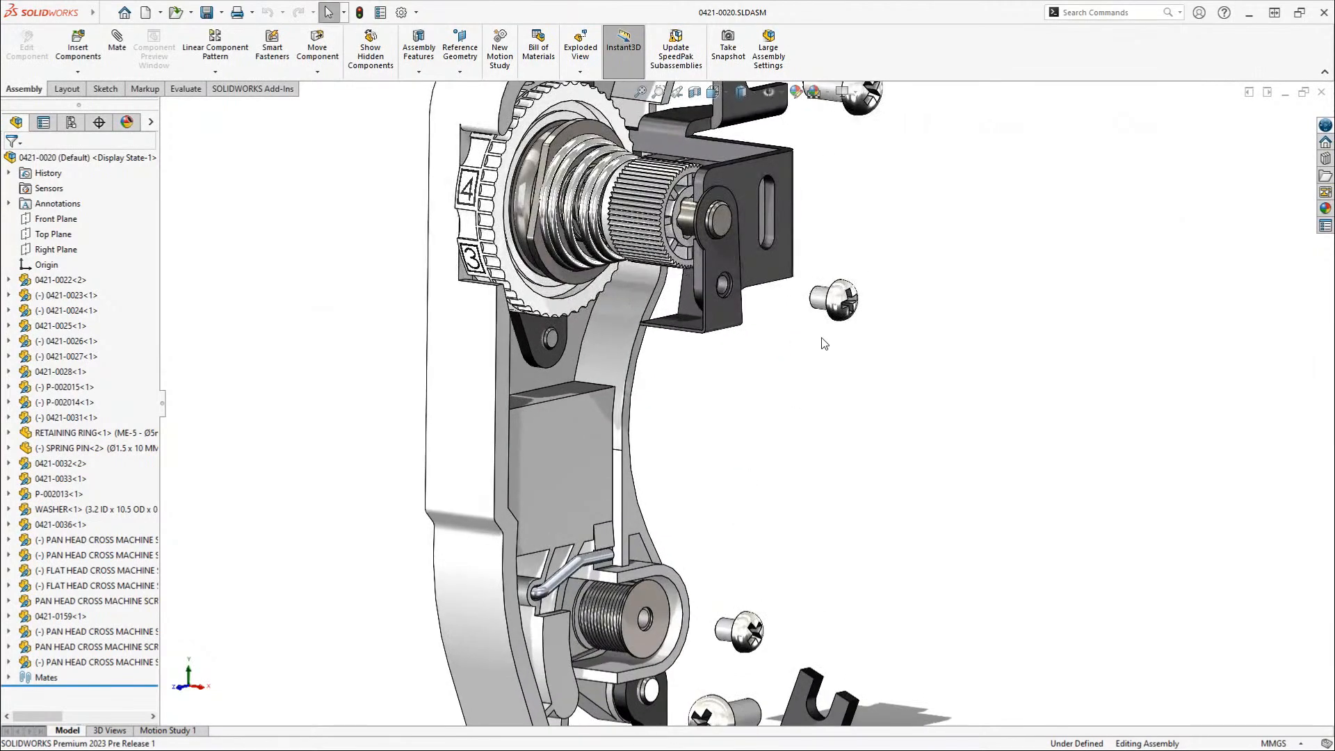
middle_click_drag(822, 340, 813, 515, "ctrl")
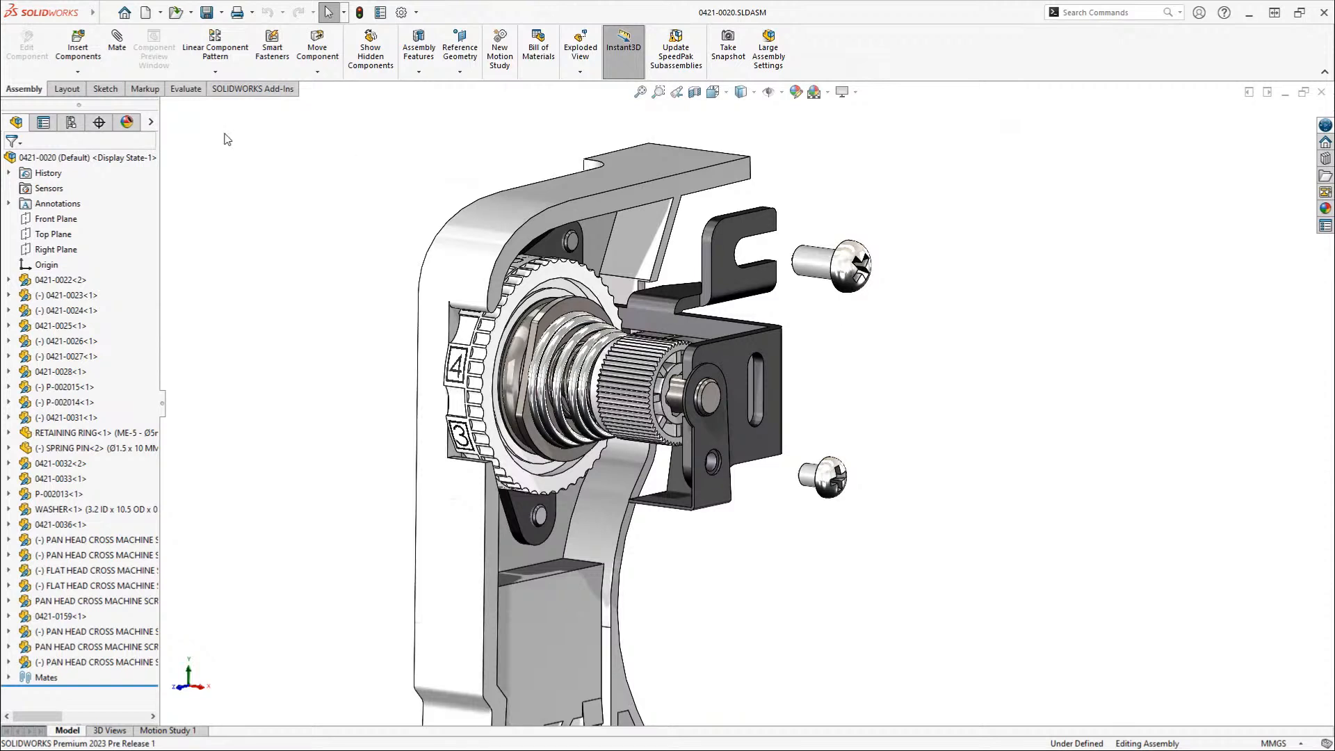
- Start the Mate command and review the available Standard, Mechanical and Advanced mate types, ending on the Standard ones
left_click(116, 48)
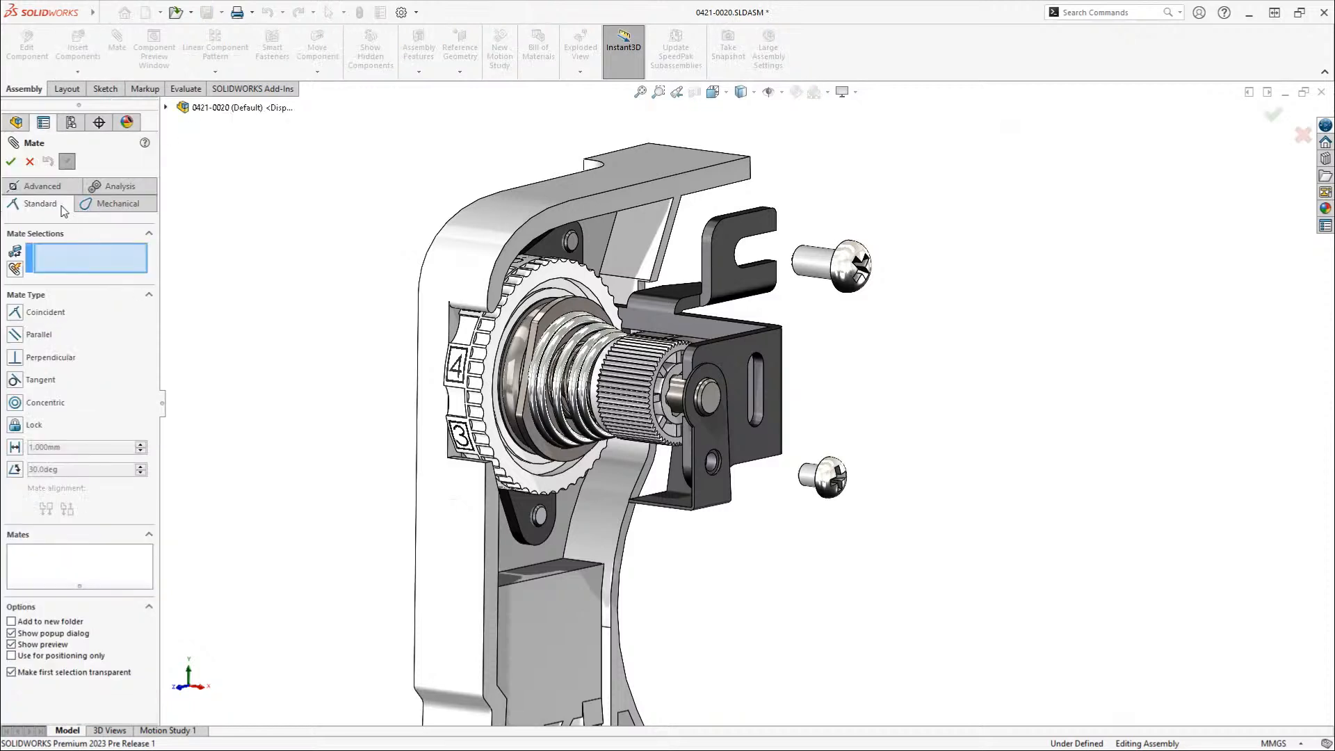
left_click(111, 205)
left_click(53, 188)
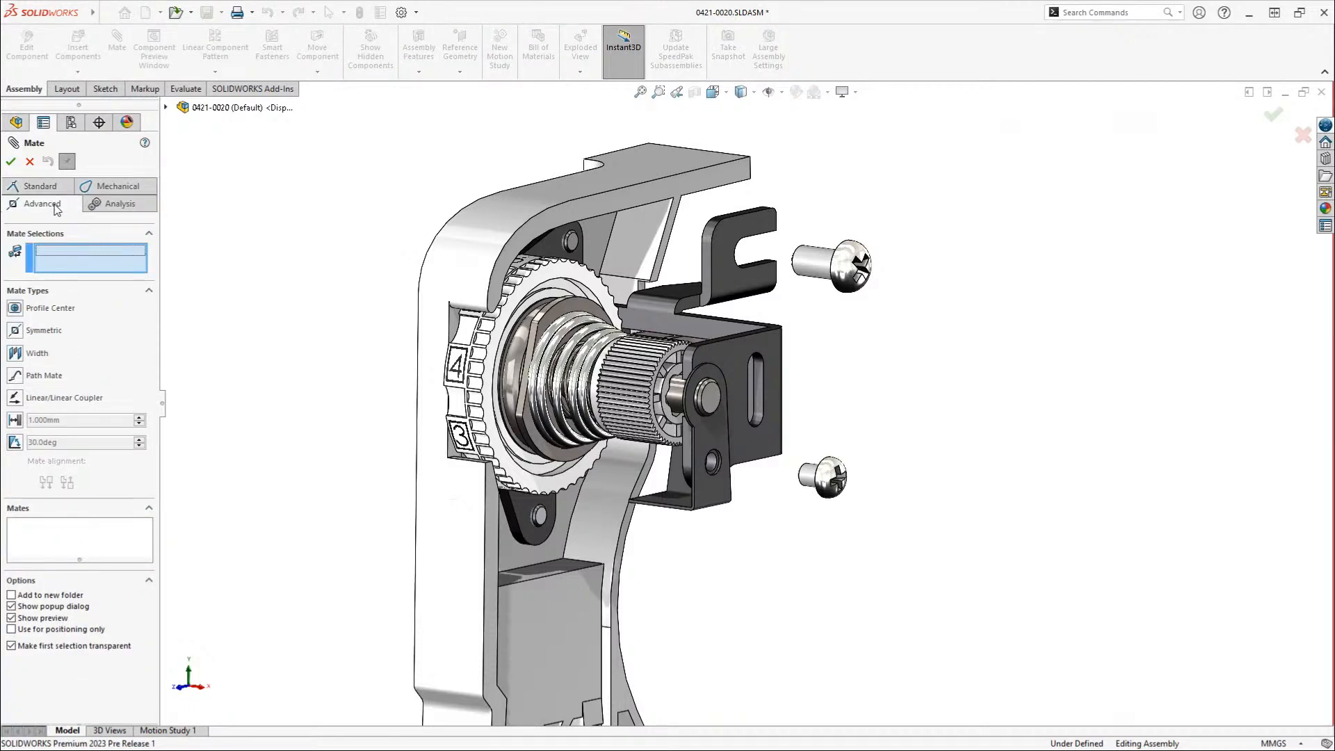
left_click(49, 186)
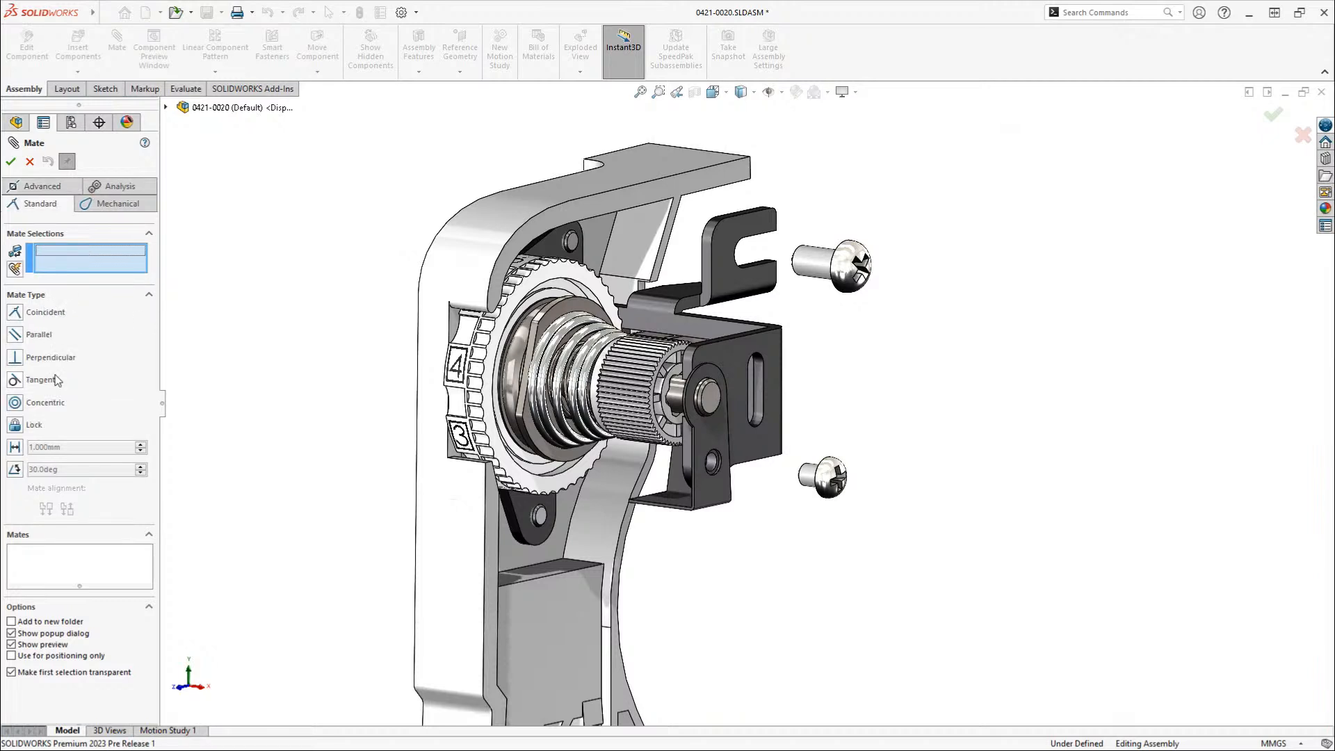
left_click(109, 209)
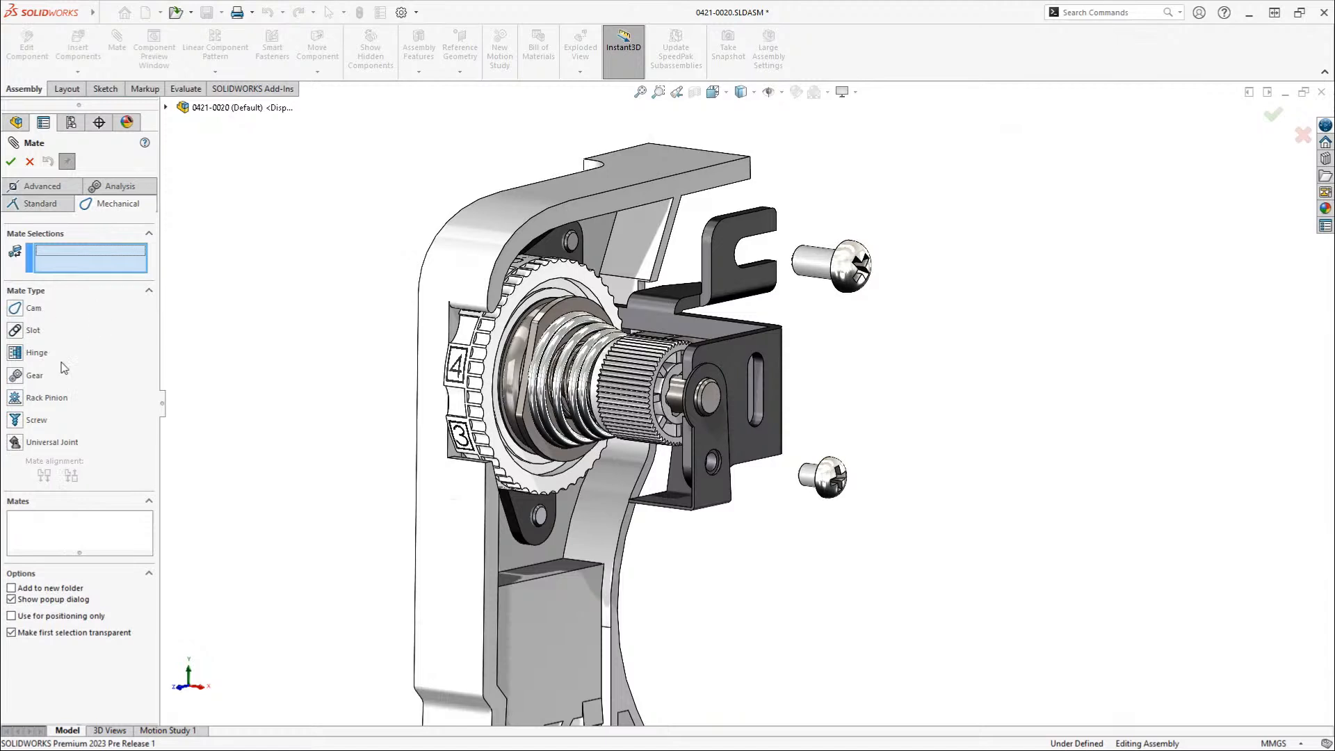
left_click(48, 186)
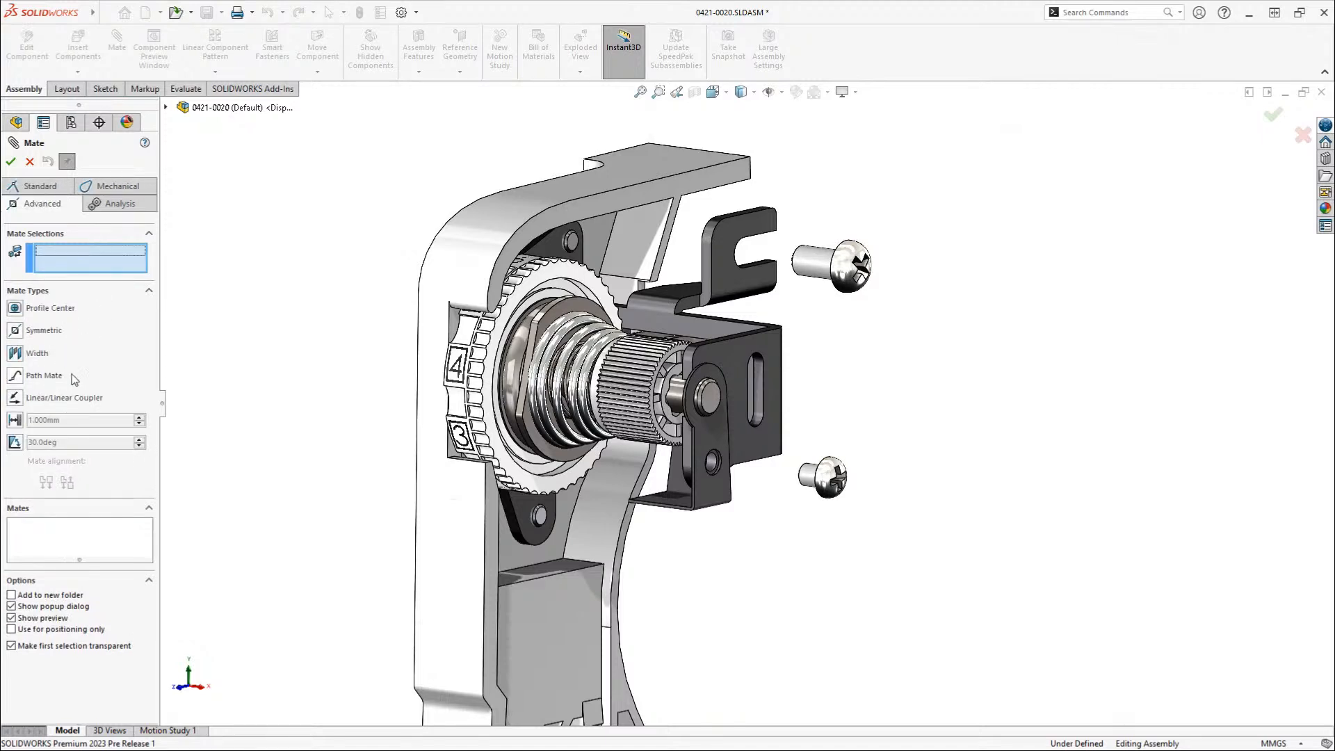
left_click(40, 186)
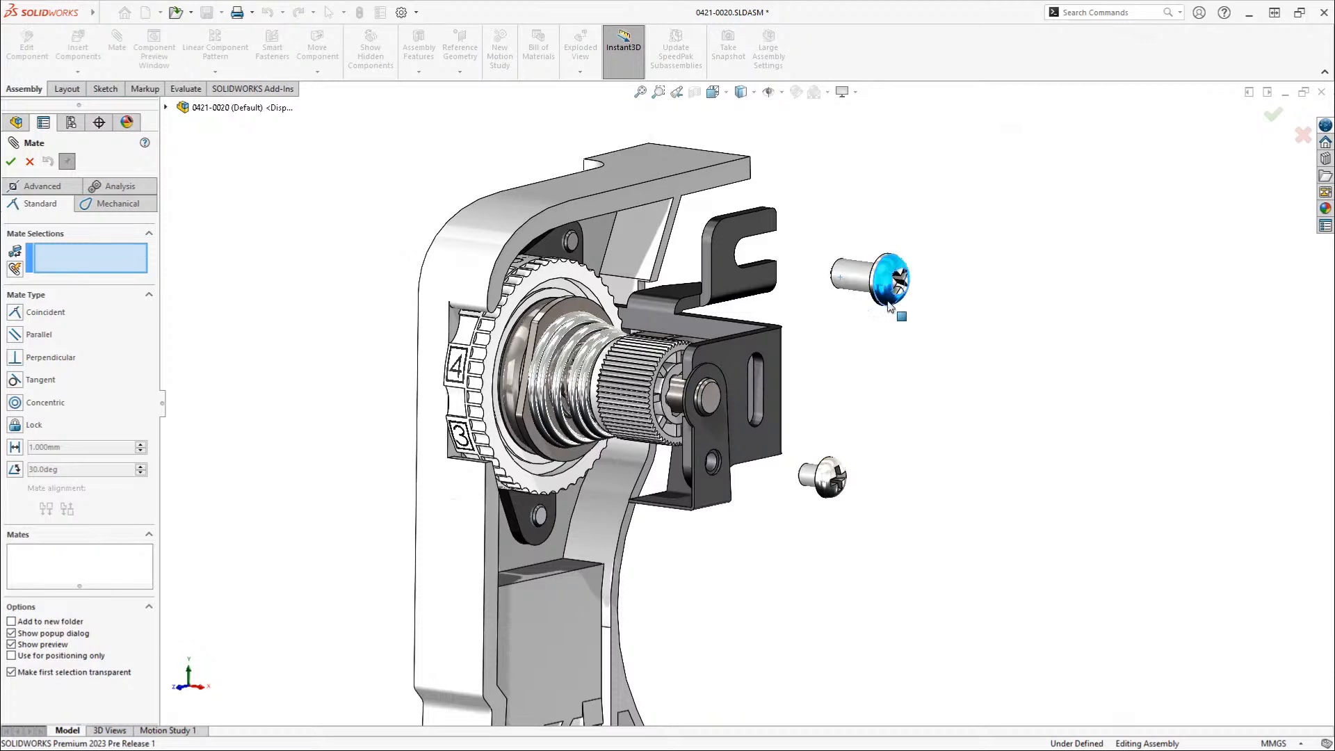
- Rotate the upper loose screw and add an anti-aligned coincident mate between its head's underside and the slotted tab face of bracket 0421-0022
mouse_move(844, 299)
left_mouse_down()
mouse_move(859, 315)
mouse_move(830, 284)
mouse_move(846, 290)
left_mouse_up()
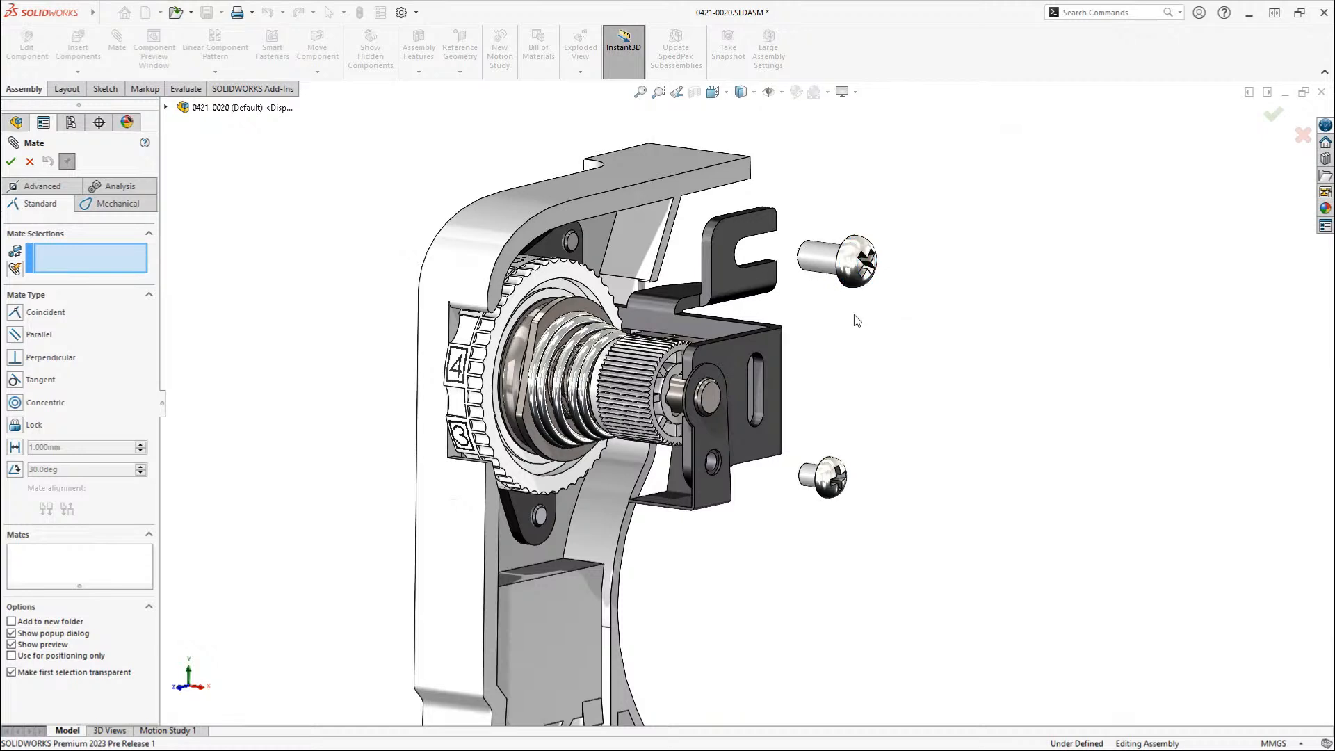
right_click_drag(857, 280, 932, 281)
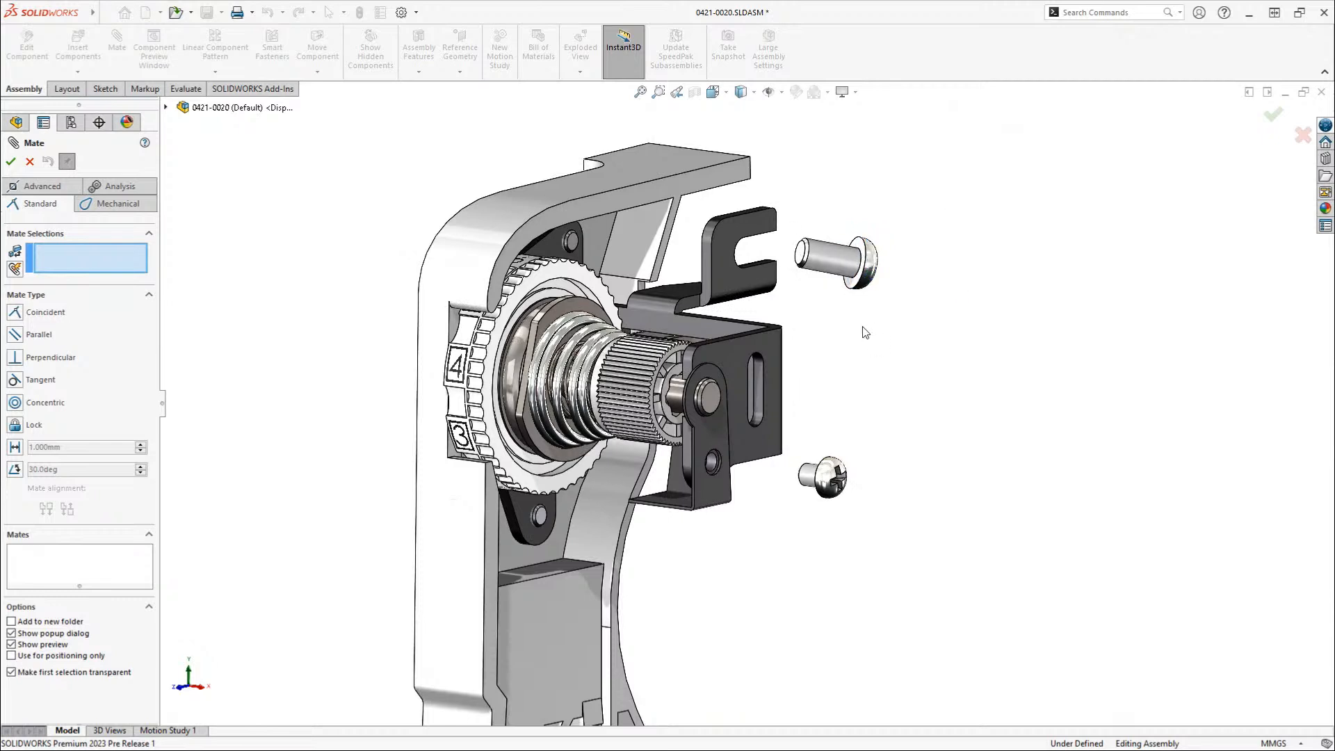
left_click(862, 263)
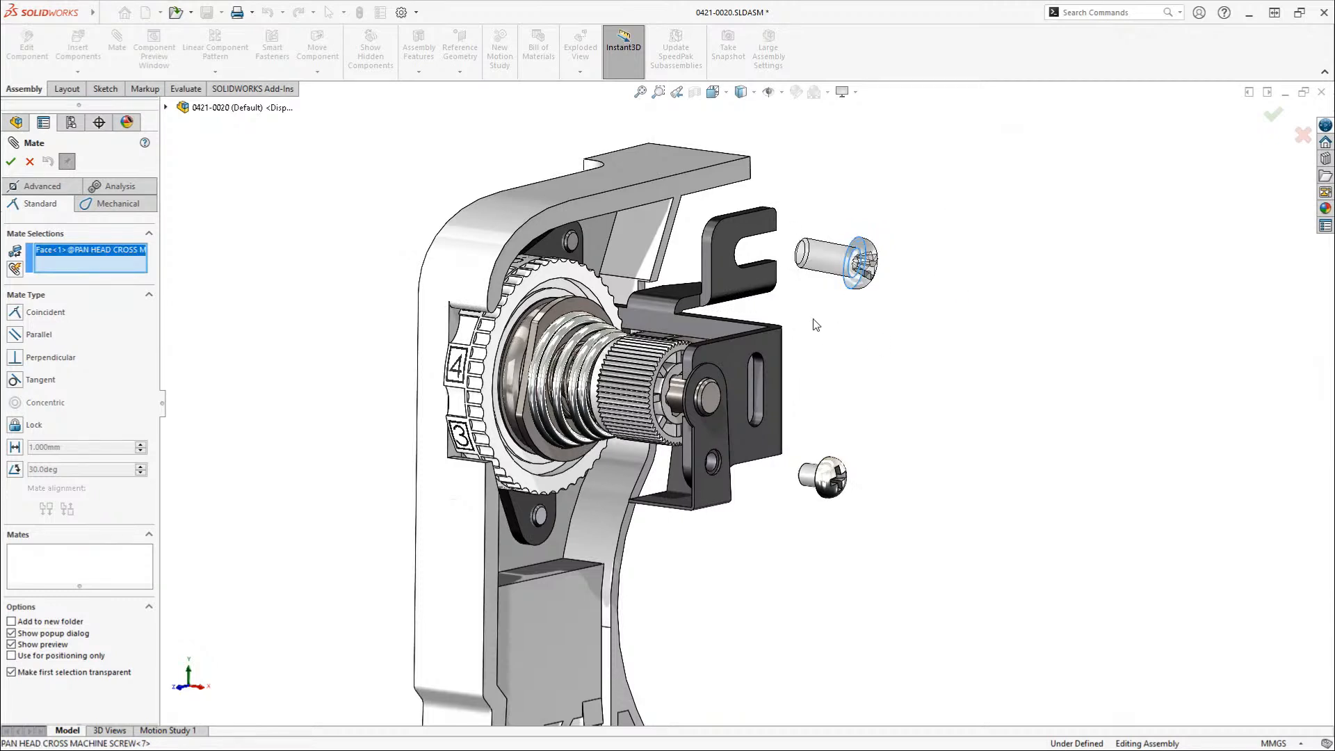
left_click(733, 277)
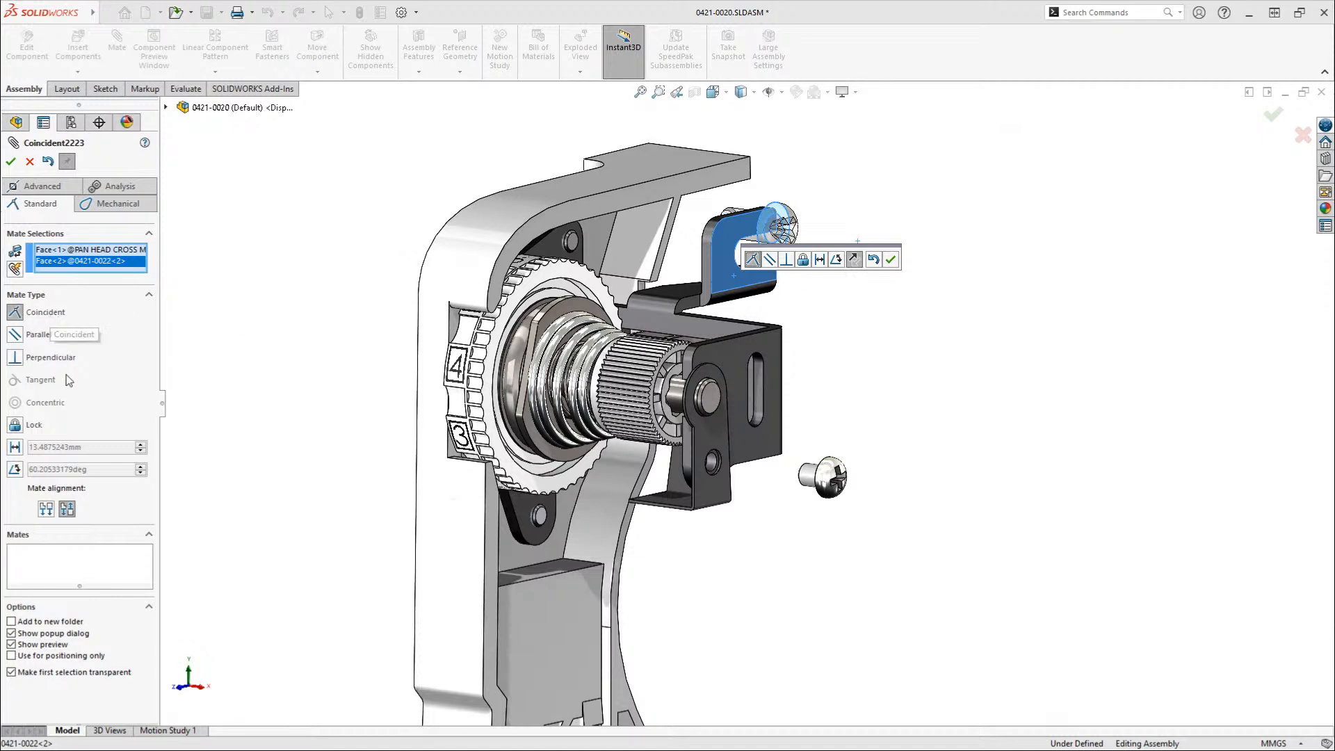
left_click(45, 509)
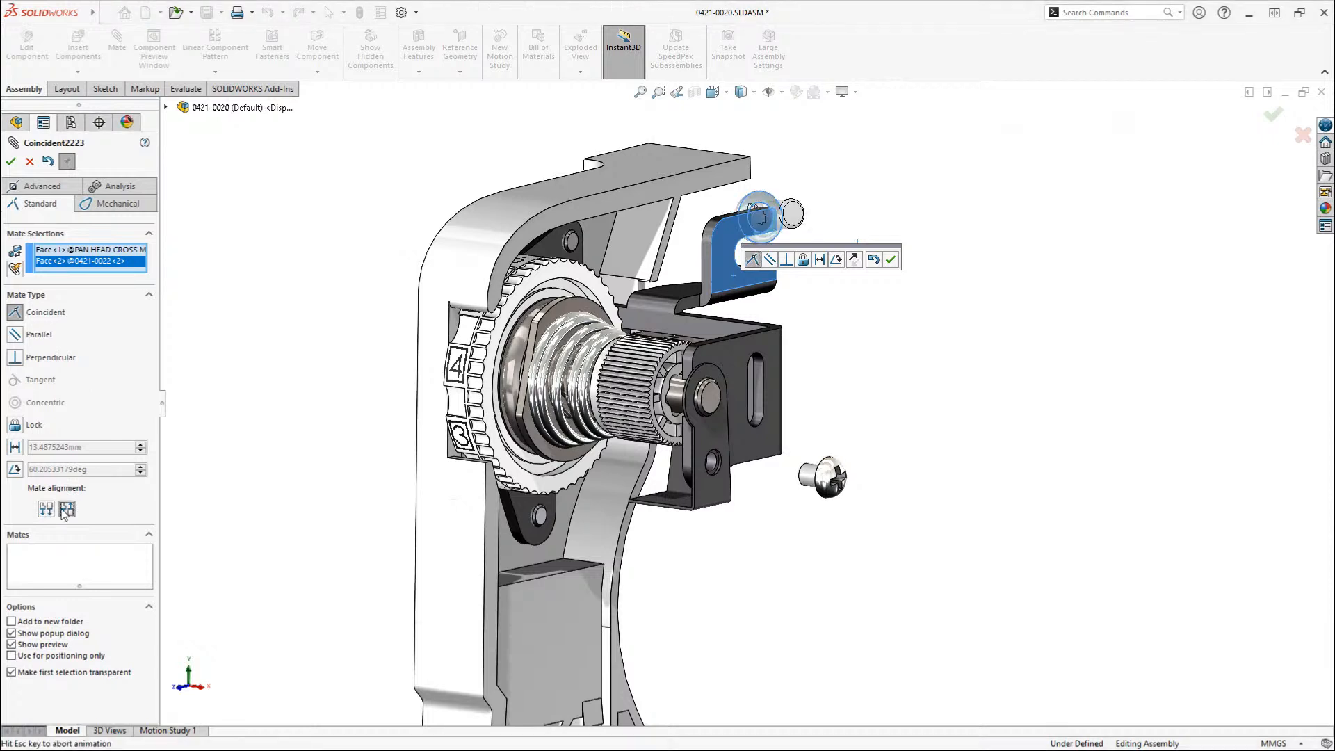
left_click(64, 512)
left_click(10, 161)
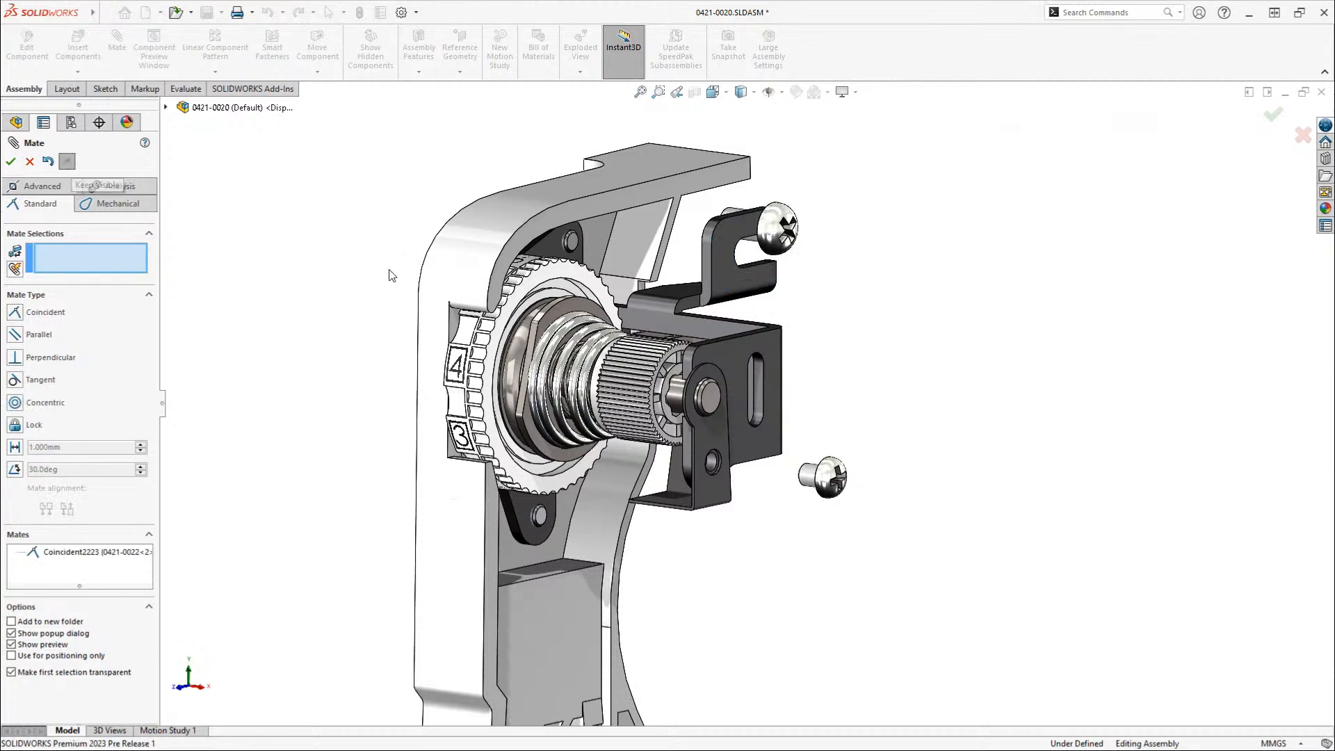
- Add a concentric mate between the upper screw's head edge and the bracket slot's rounded edge, with rotation locked, and finish mating
left_click(765, 251)
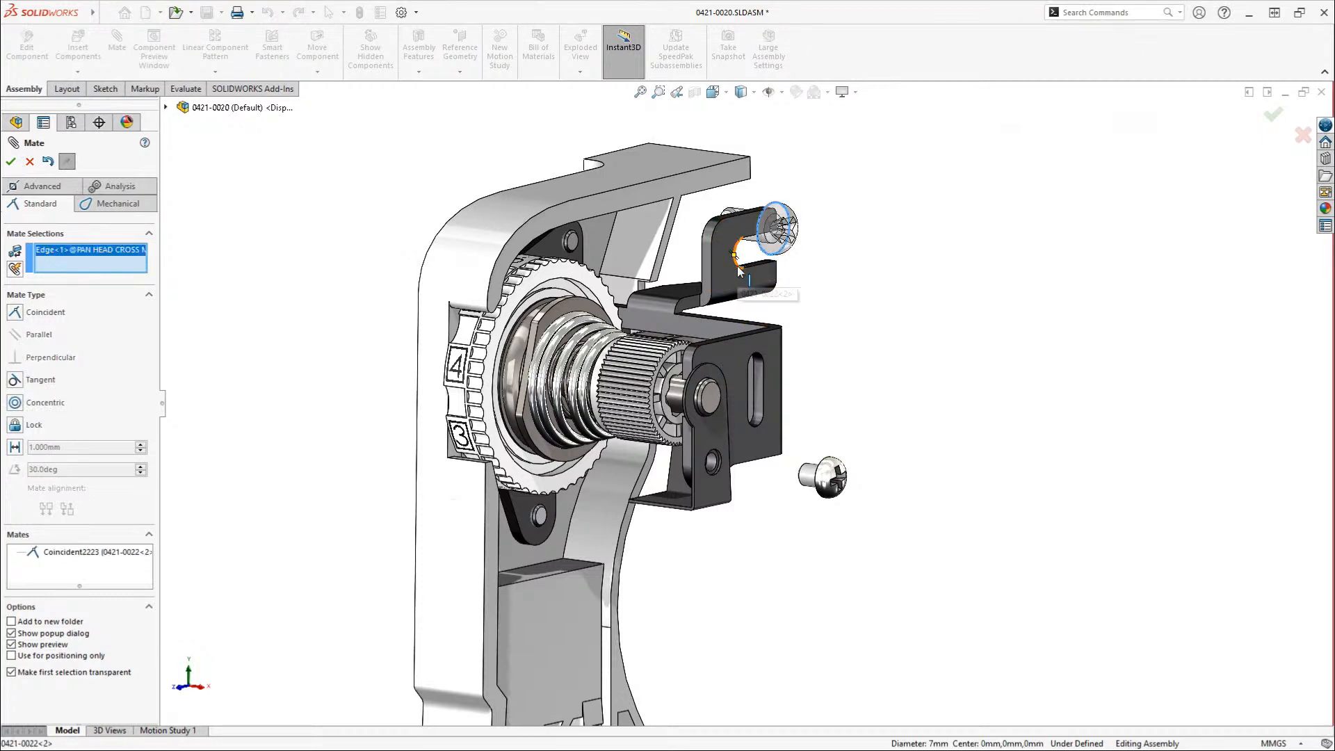
left_click(737, 266)
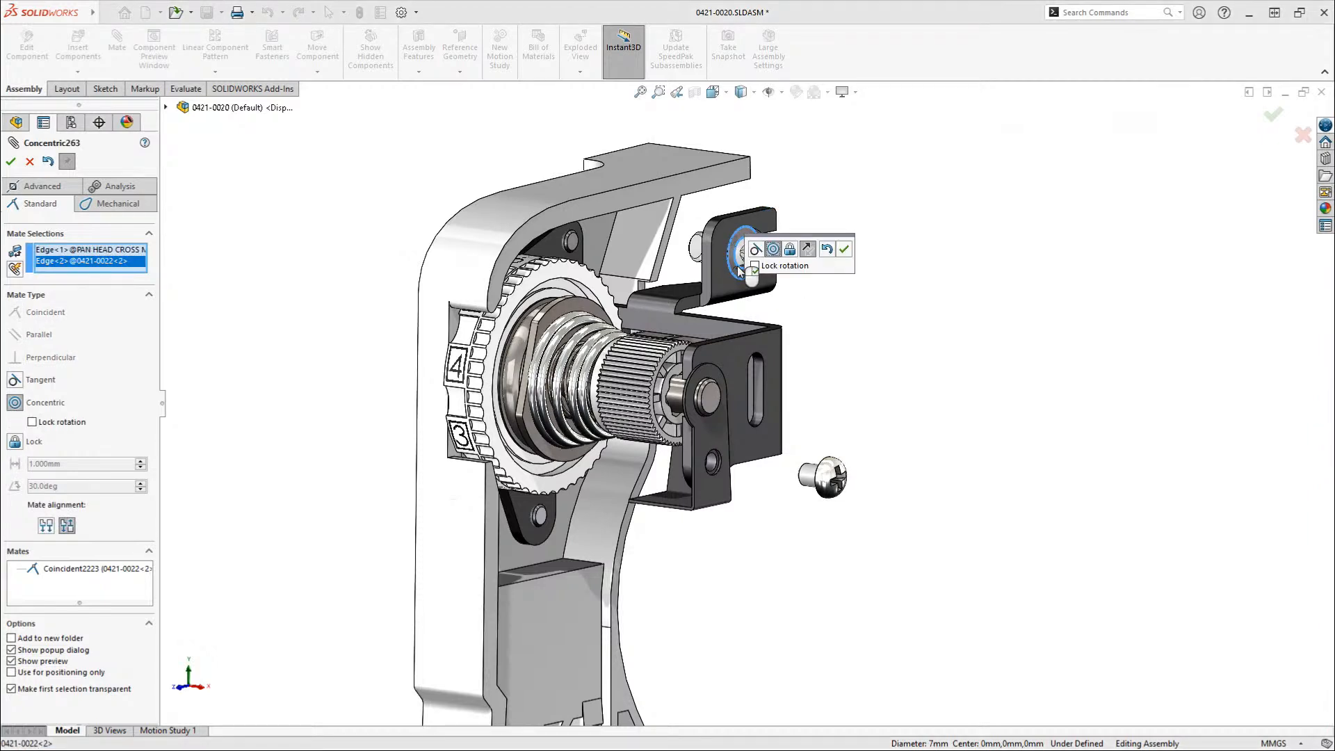
left_click(38, 422)
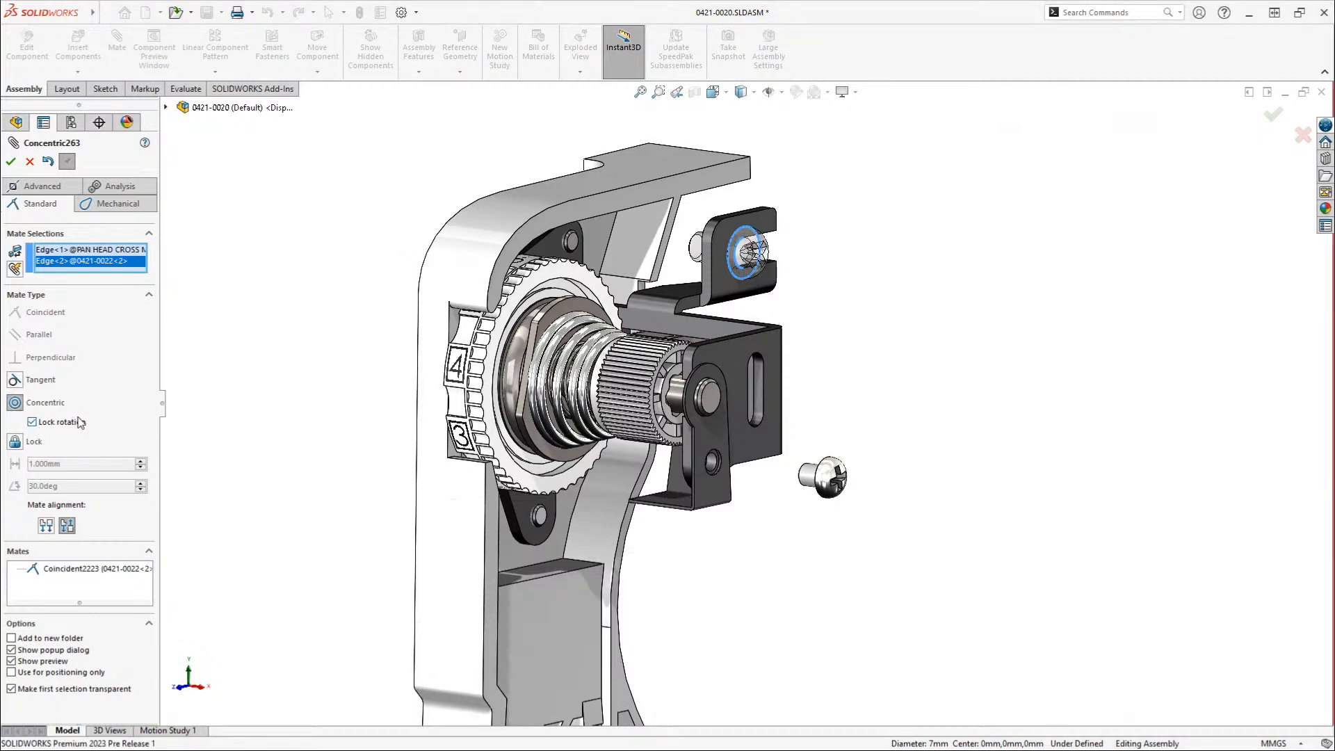
left_click(10, 161)
left_click(10, 162)
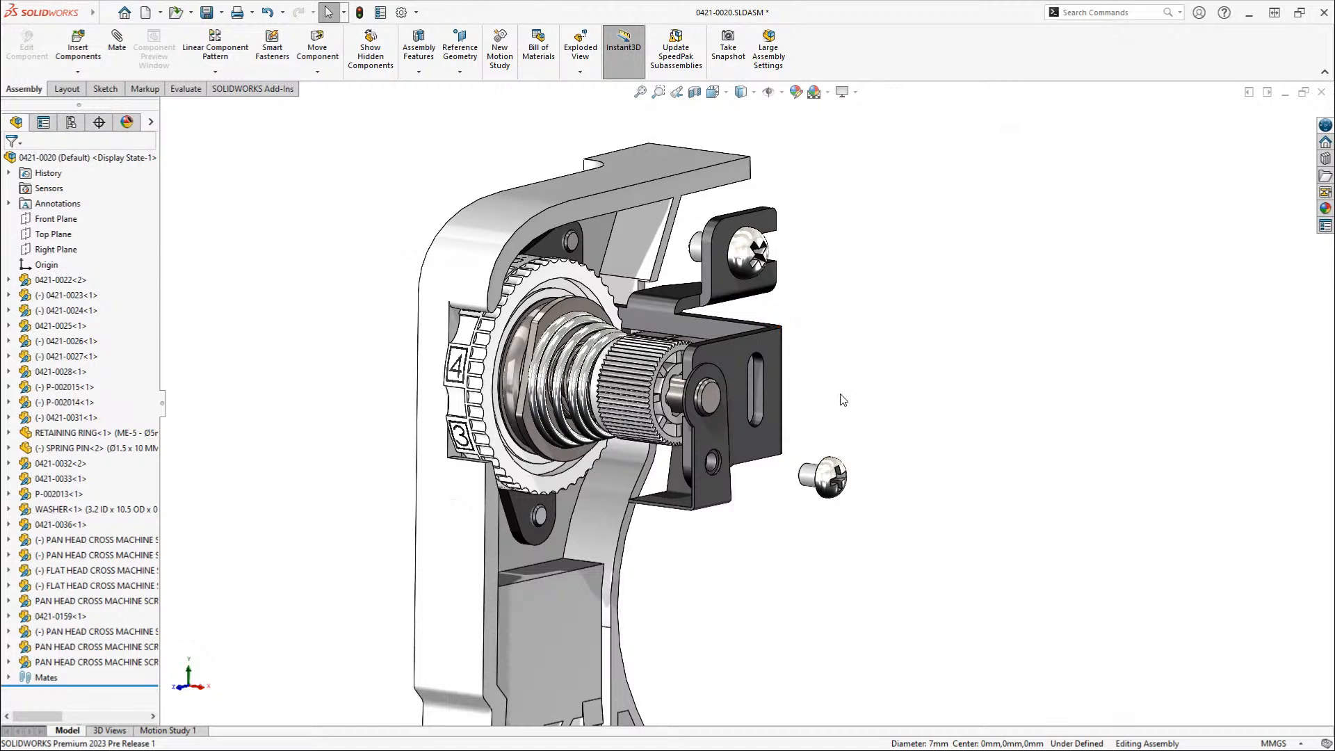
- Use Quick Mates to make the lower screw head's underside coincident with the front face of part 0421-0032
left_click(843, 477)
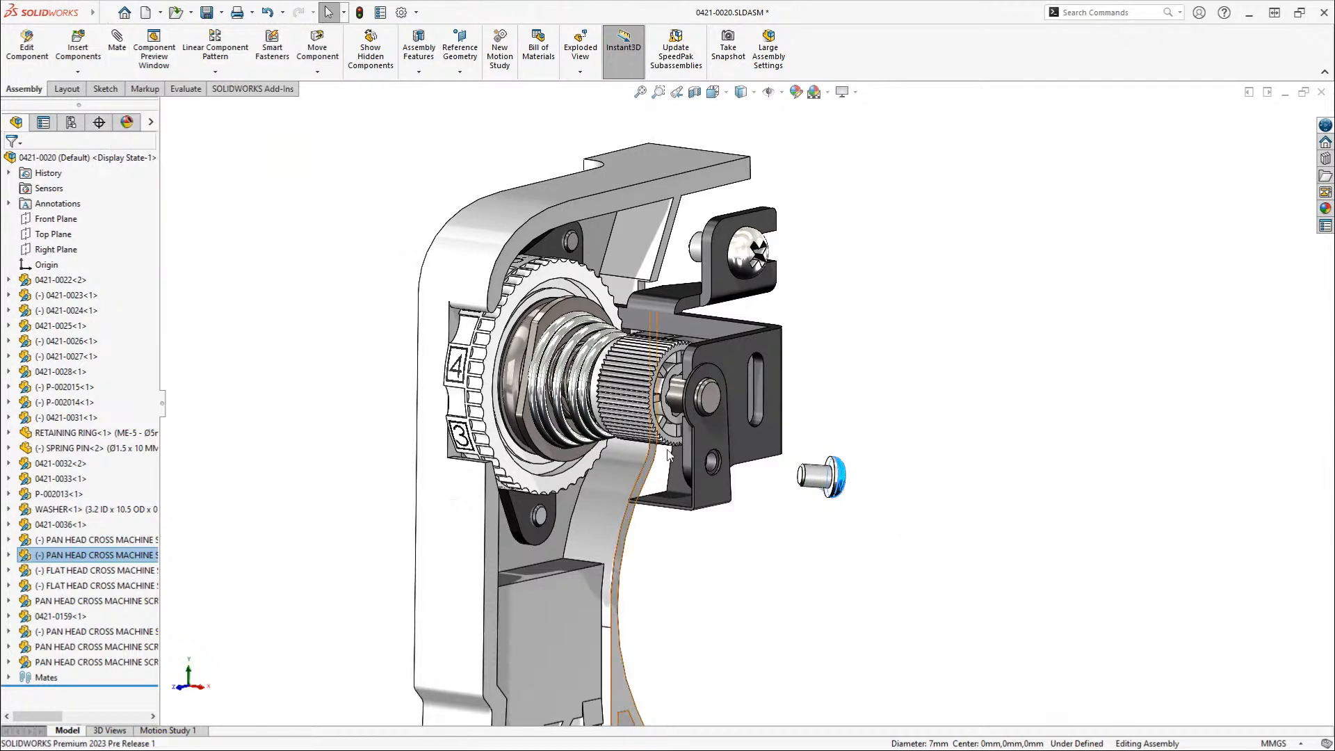
left_click(829, 495)
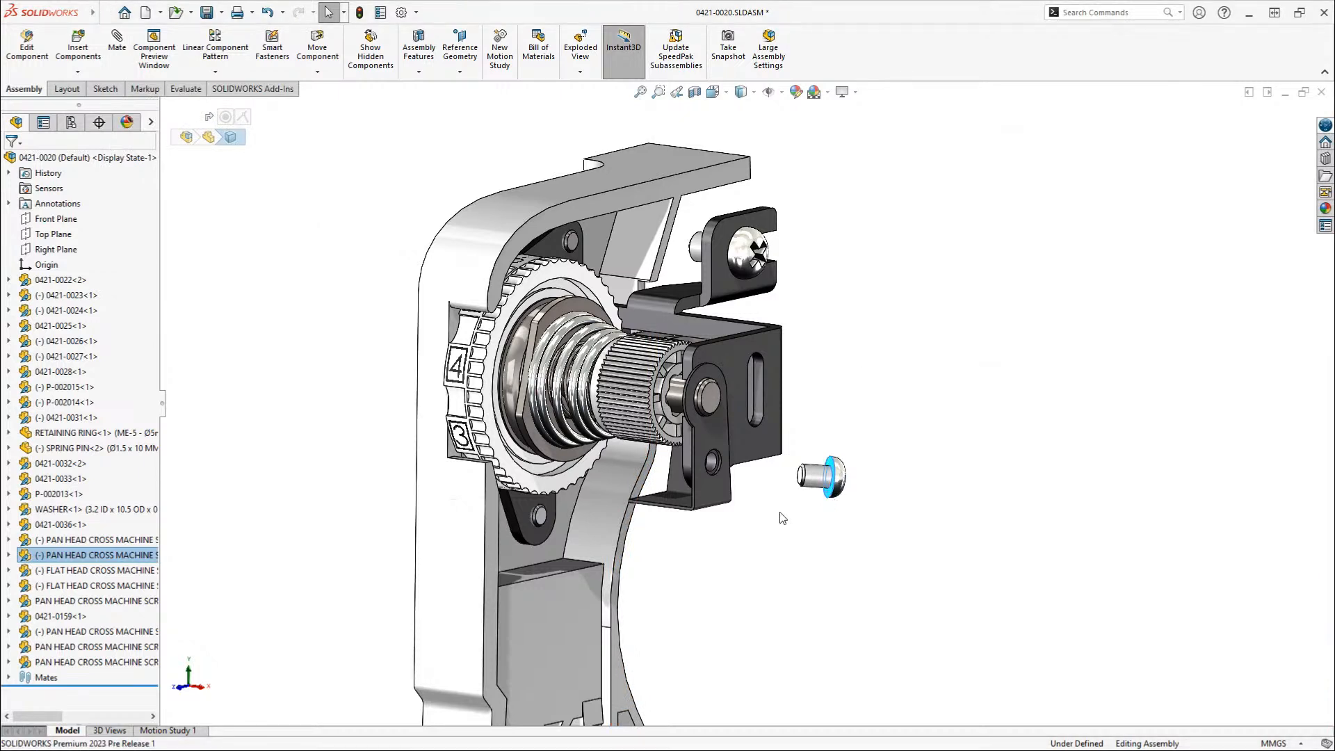
left_click(717, 490, "ctrl")
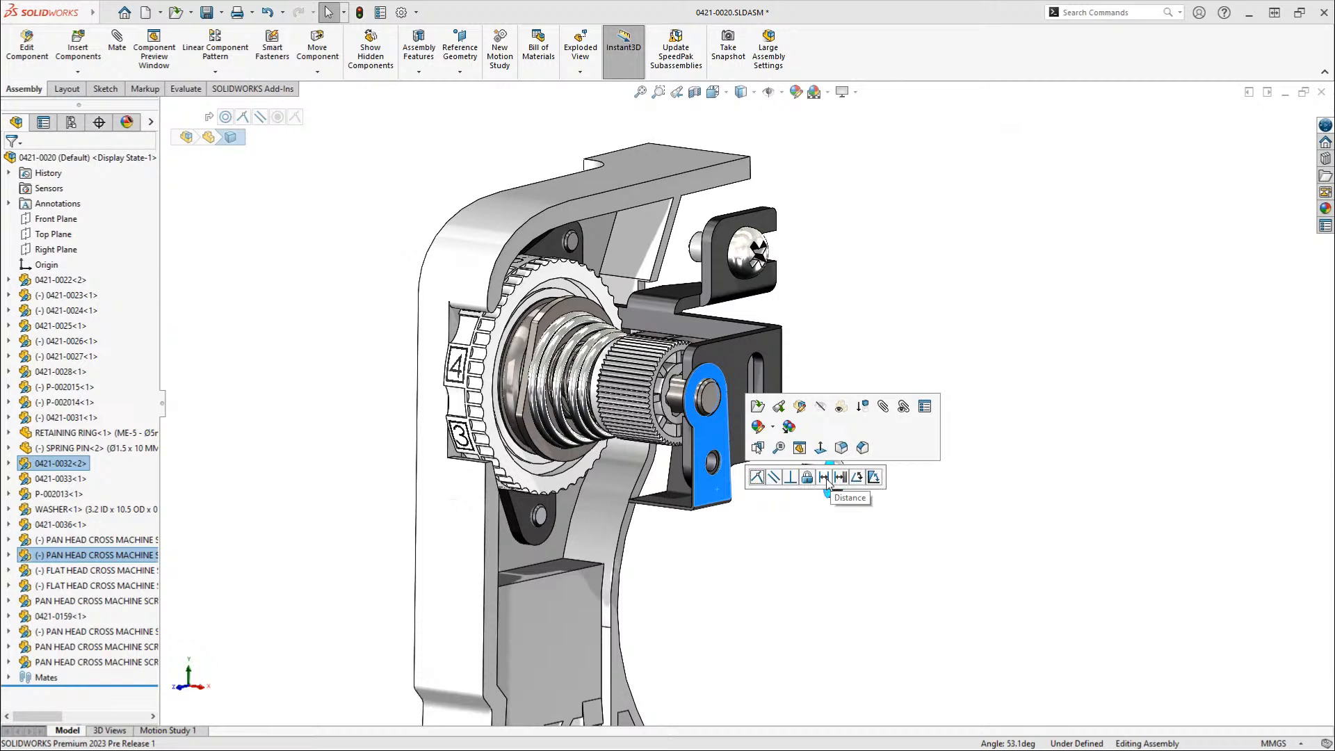
left_click(758, 478)
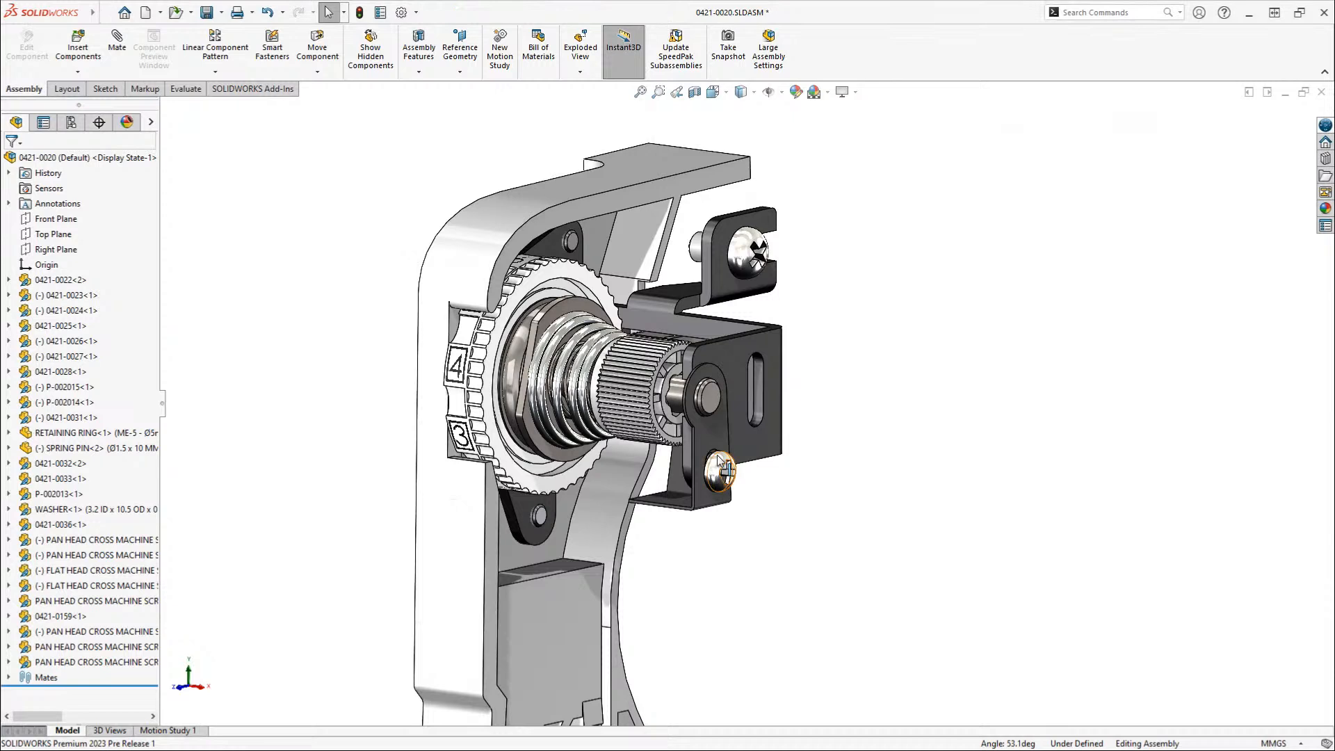
- Shift the screw on the face of 0421-0032 and mate it concentric to the small hole with rotation locked
left_click_drag(722, 471, 720, 485)
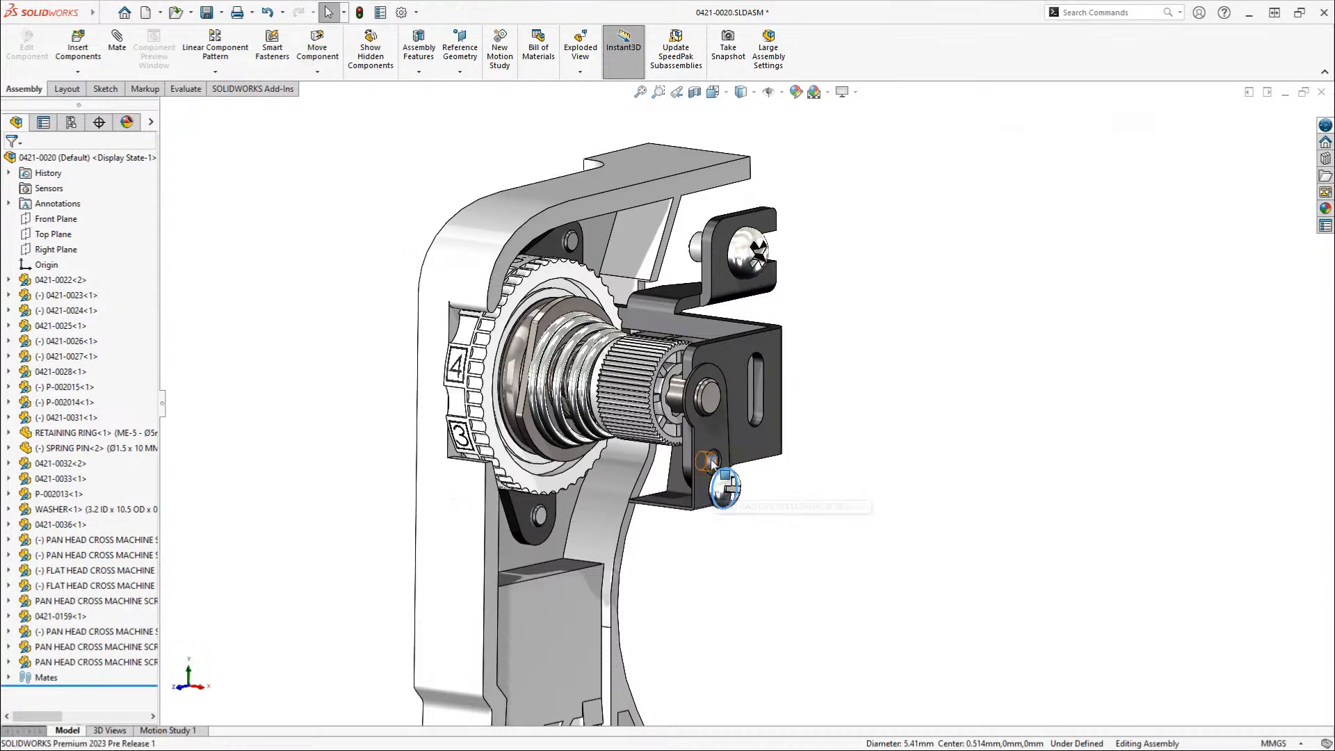
left_click(709, 461, "ctrl")
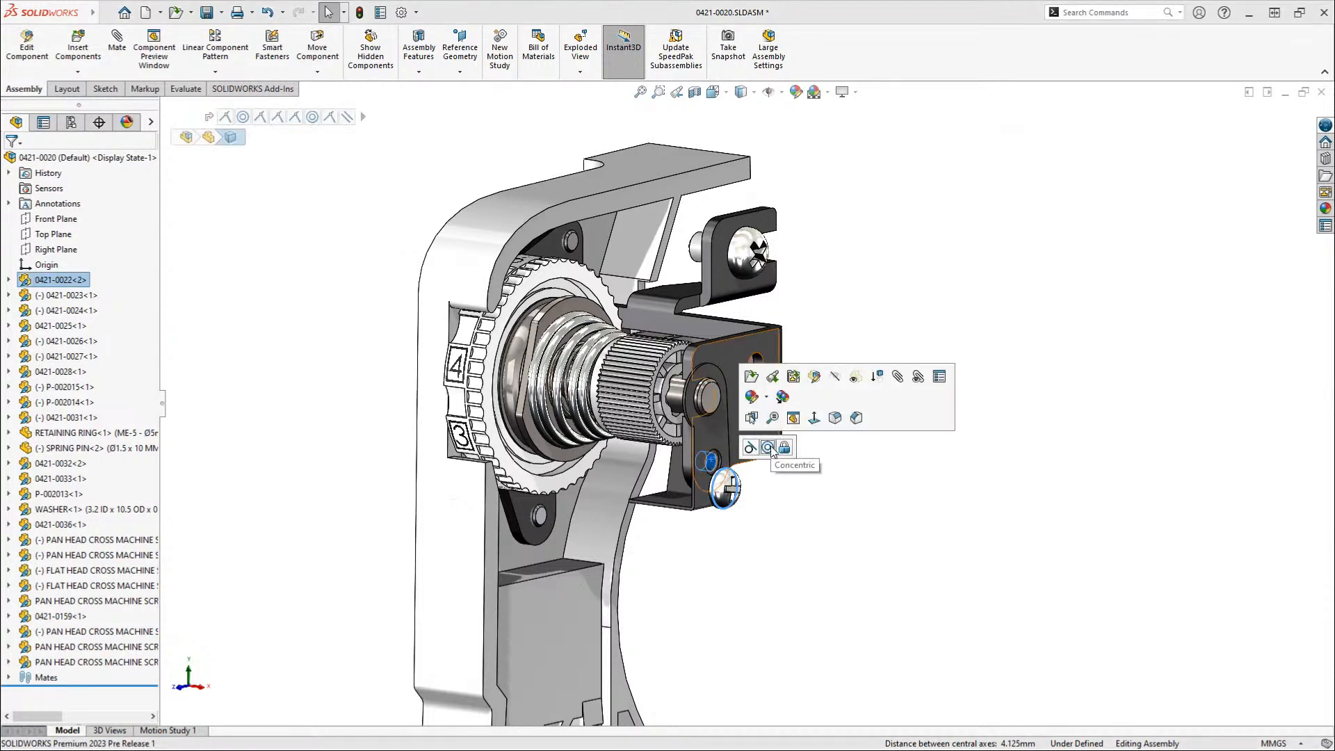
left_click(767, 447)
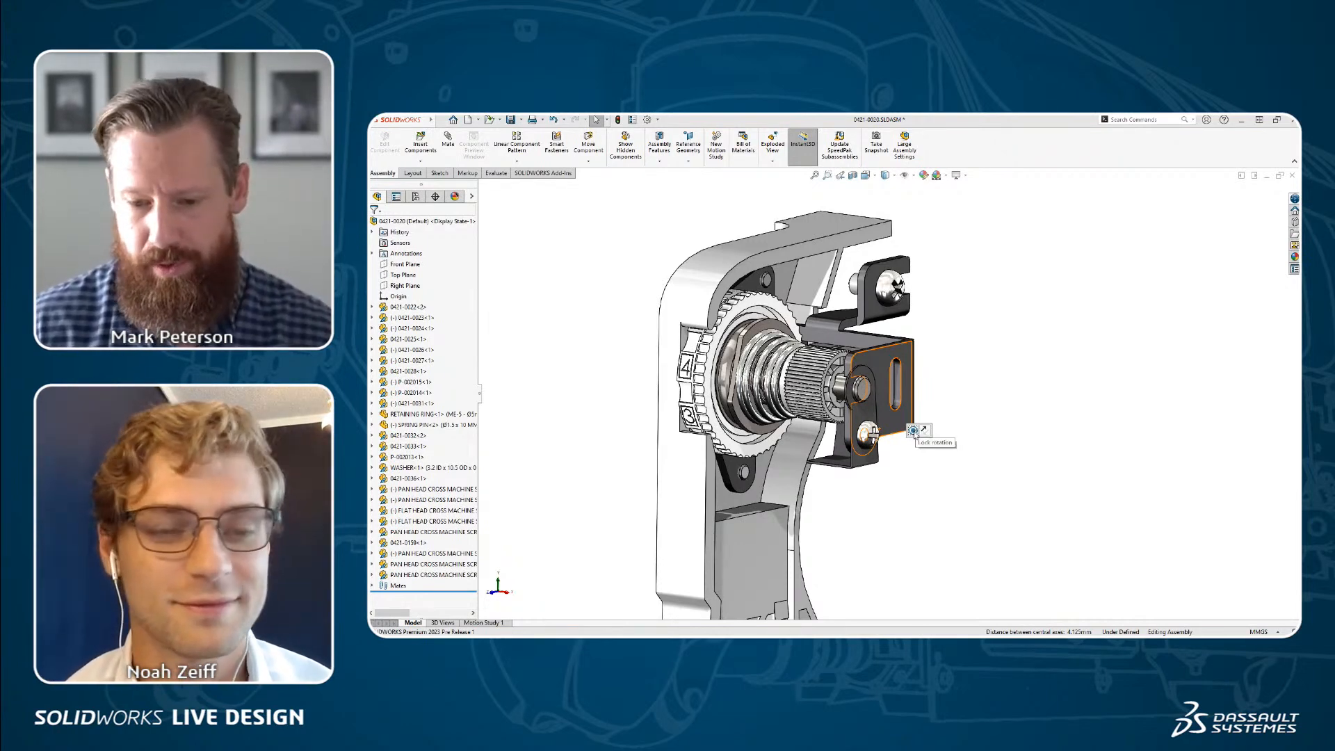
- Add a profile center Quick Mate between the M3 x 0.5 x 4 screw head's underside and the washer face, with zero offset and rotation locked
middle_click_drag(917, 447, 931, 255, "ctrl")
middle_click_drag(1020, 456, 1019, 383, "ctrl")
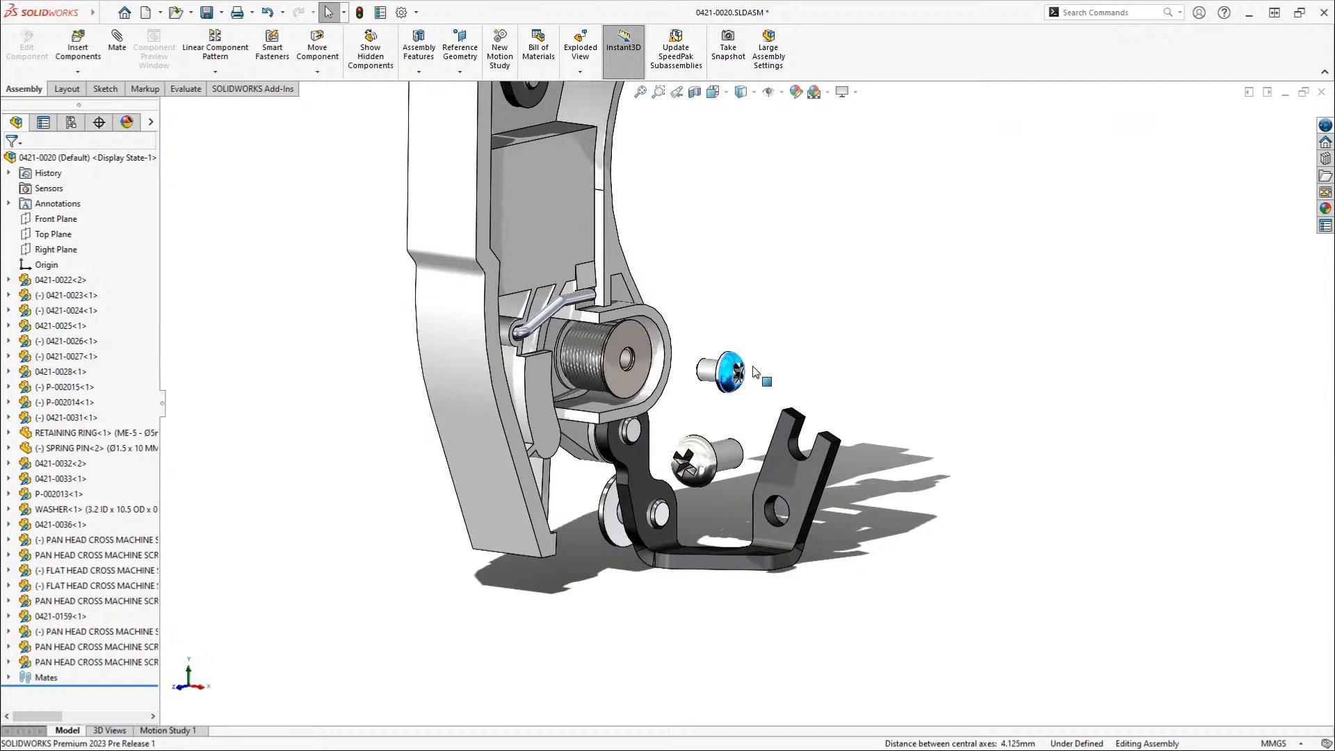
left_click(729, 370)
key("Escape")
left_click(723, 379)
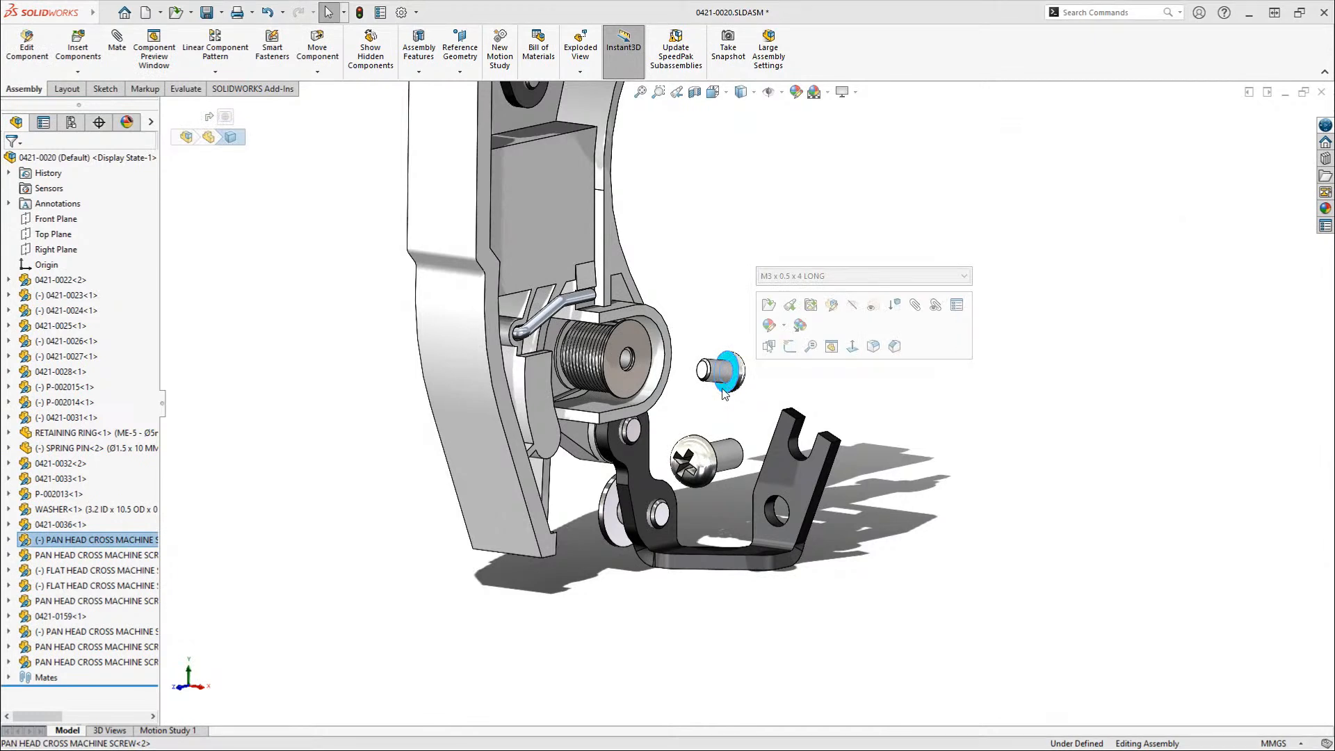
left_click(641, 383, "ctrl")
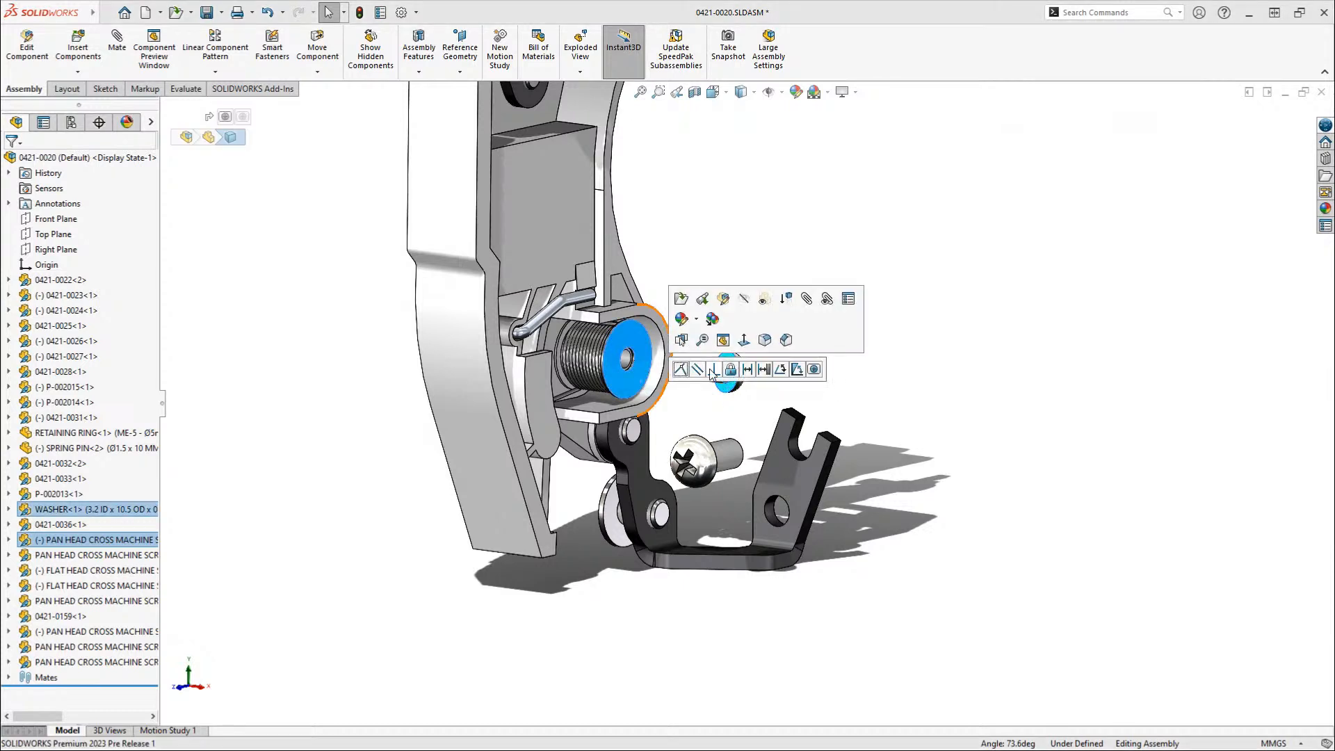
left_click(814, 370)
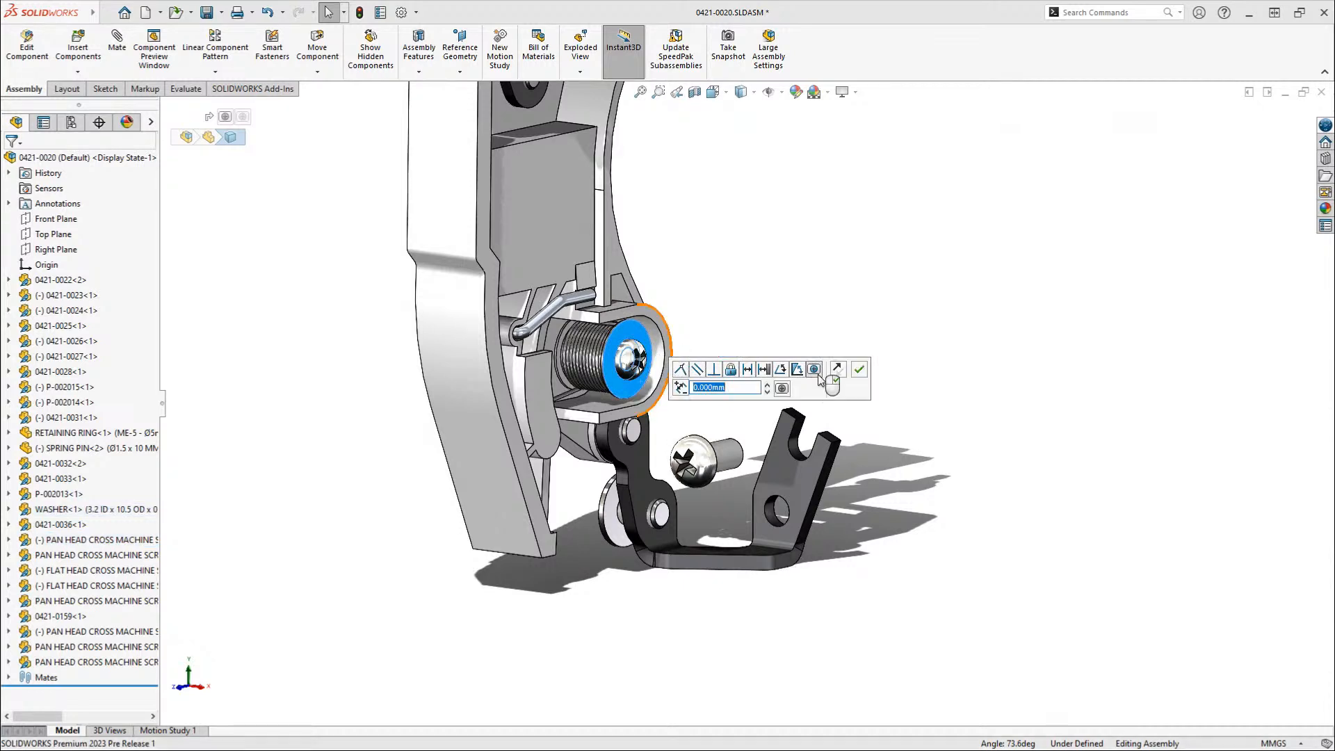
left_click(767, 385)
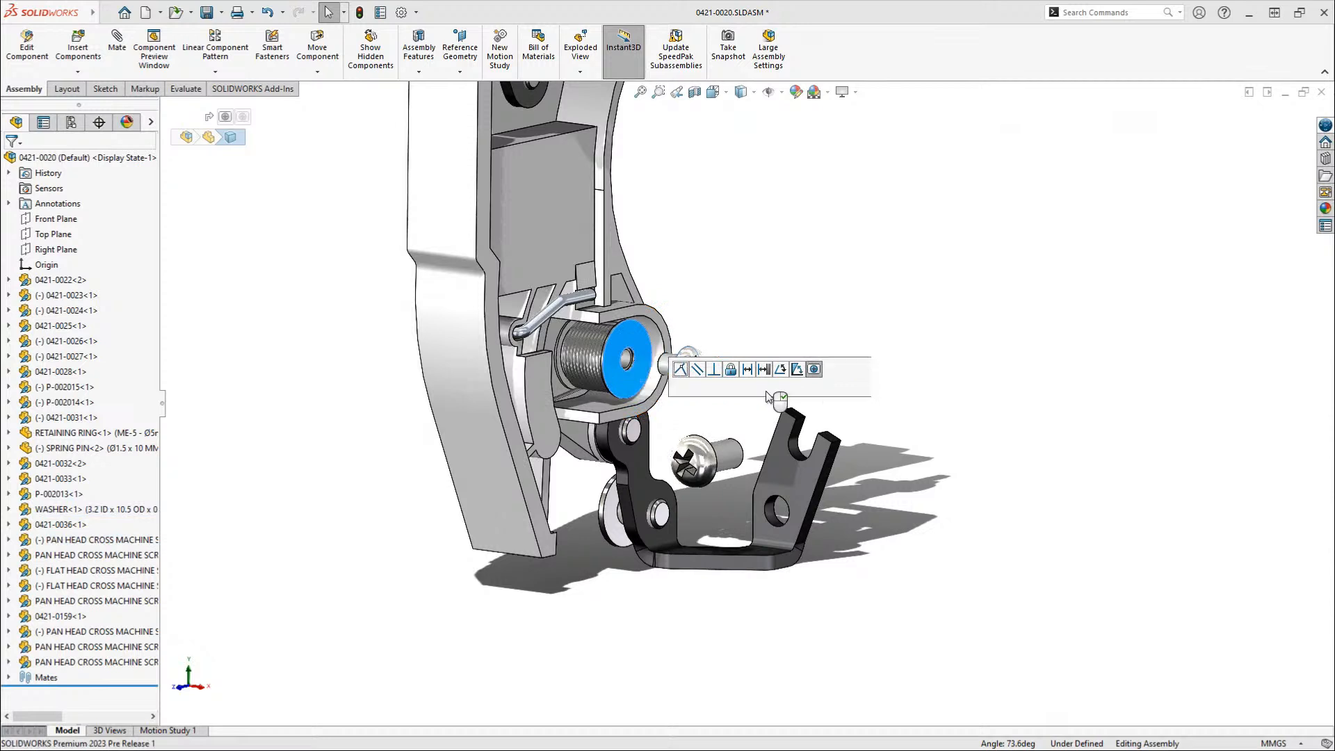
left_click(767, 392)
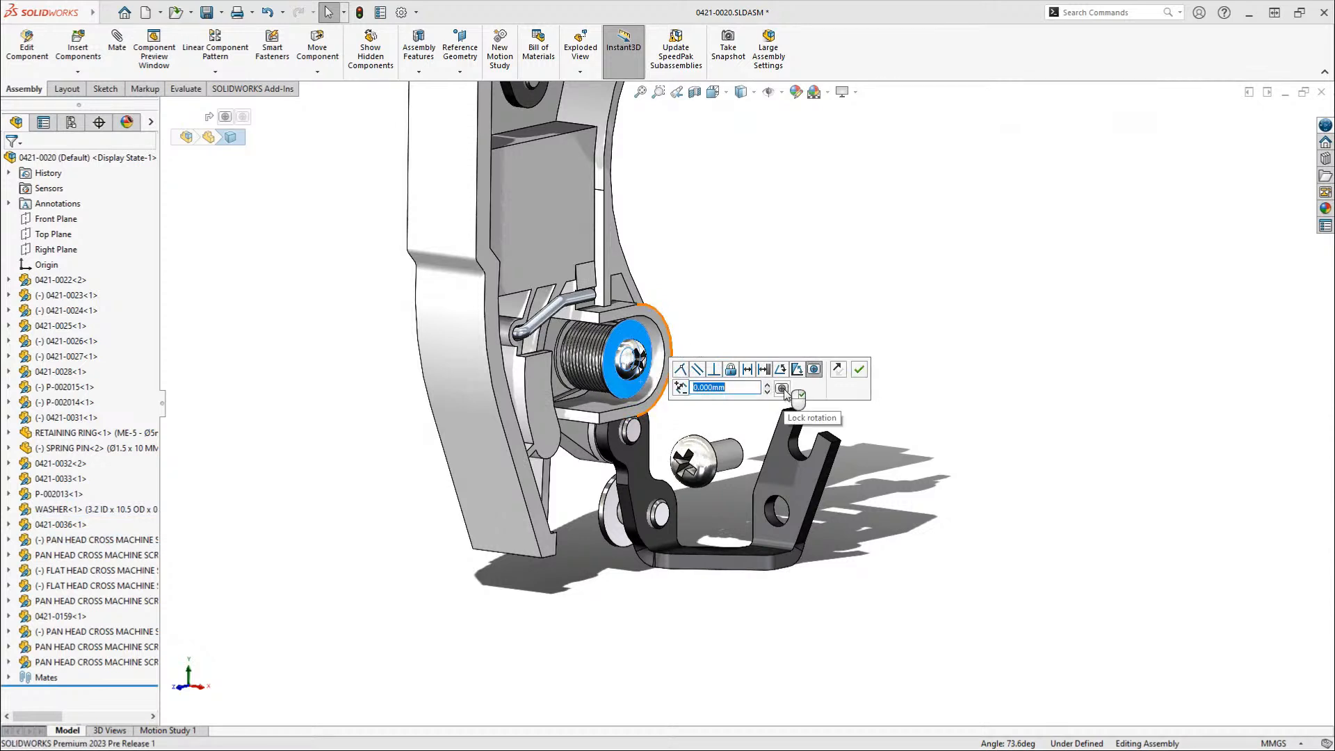
left_click(860, 370)
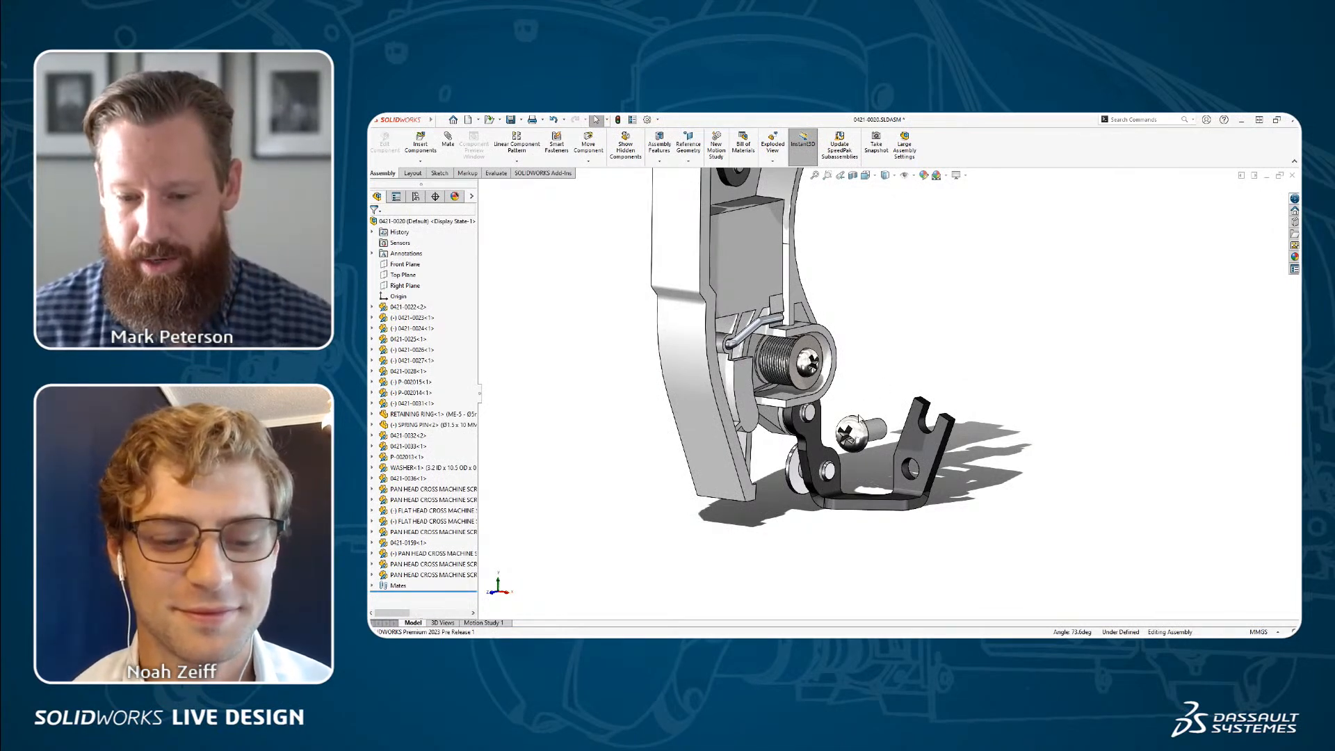
- Shift the loose pan head screw into the open slot of the lower black bracket and clear the selection
left_click_drag(869, 426, 929, 437)
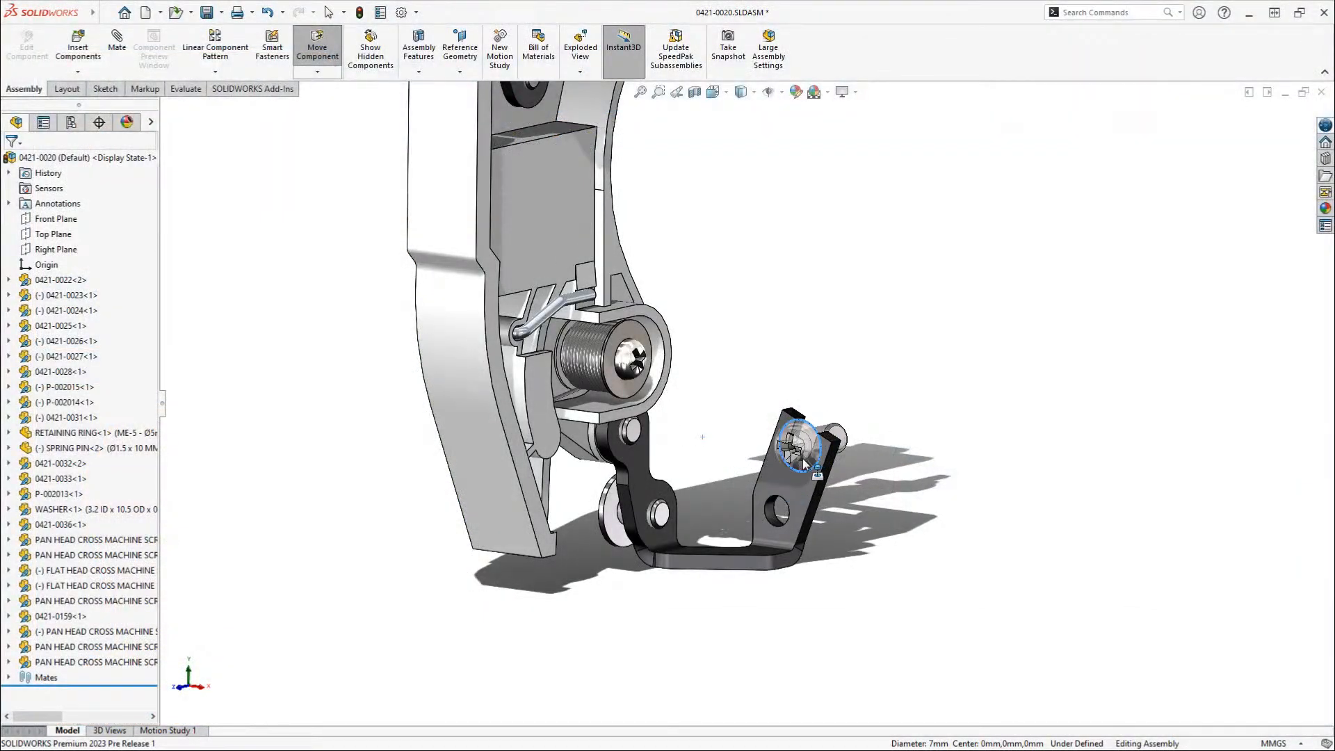
left_click_drag(803, 465, 810, 462)
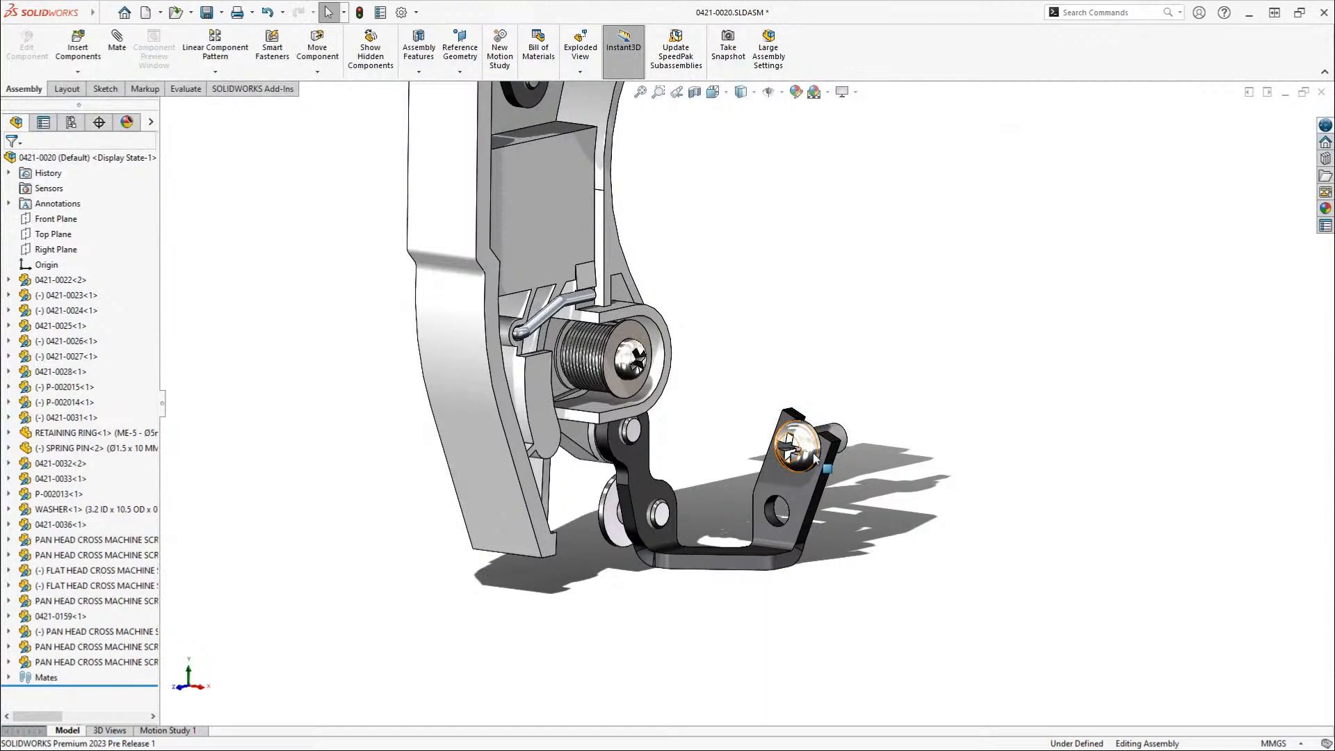
left_click(812, 456)
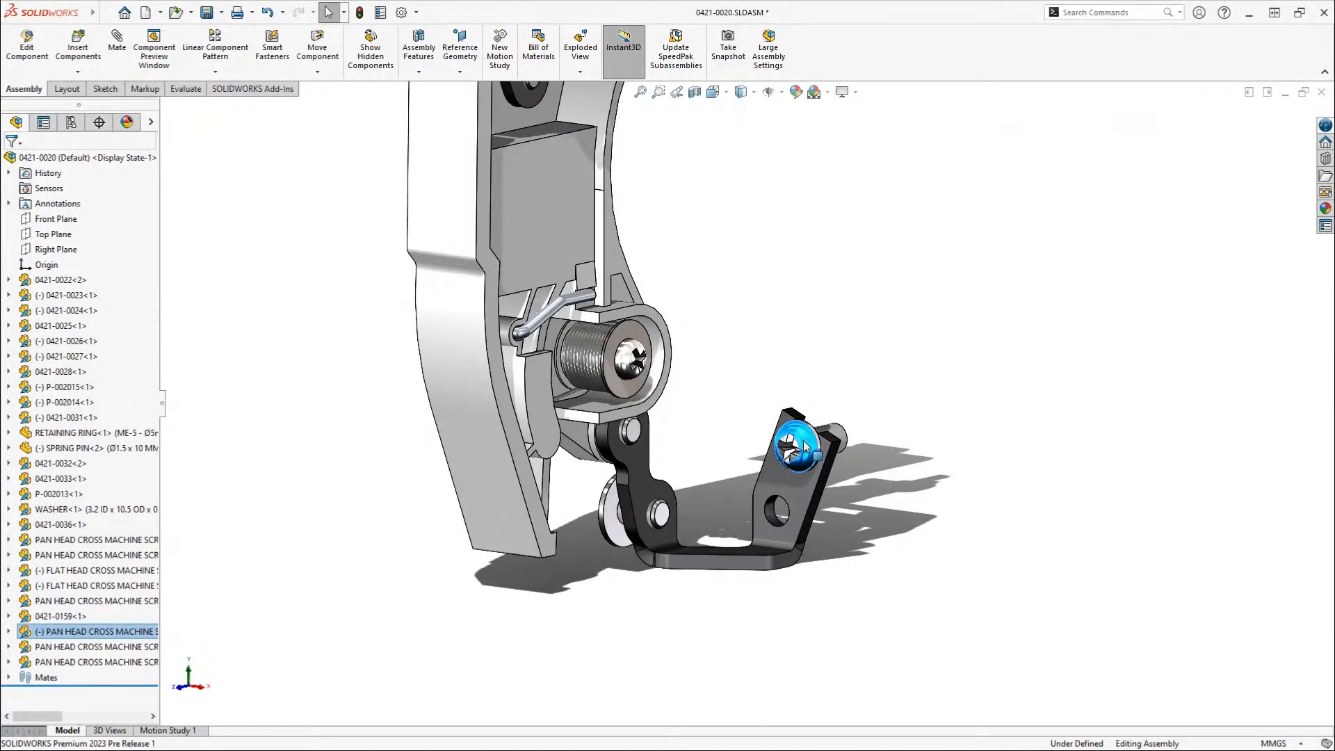
left_click(917, 467)
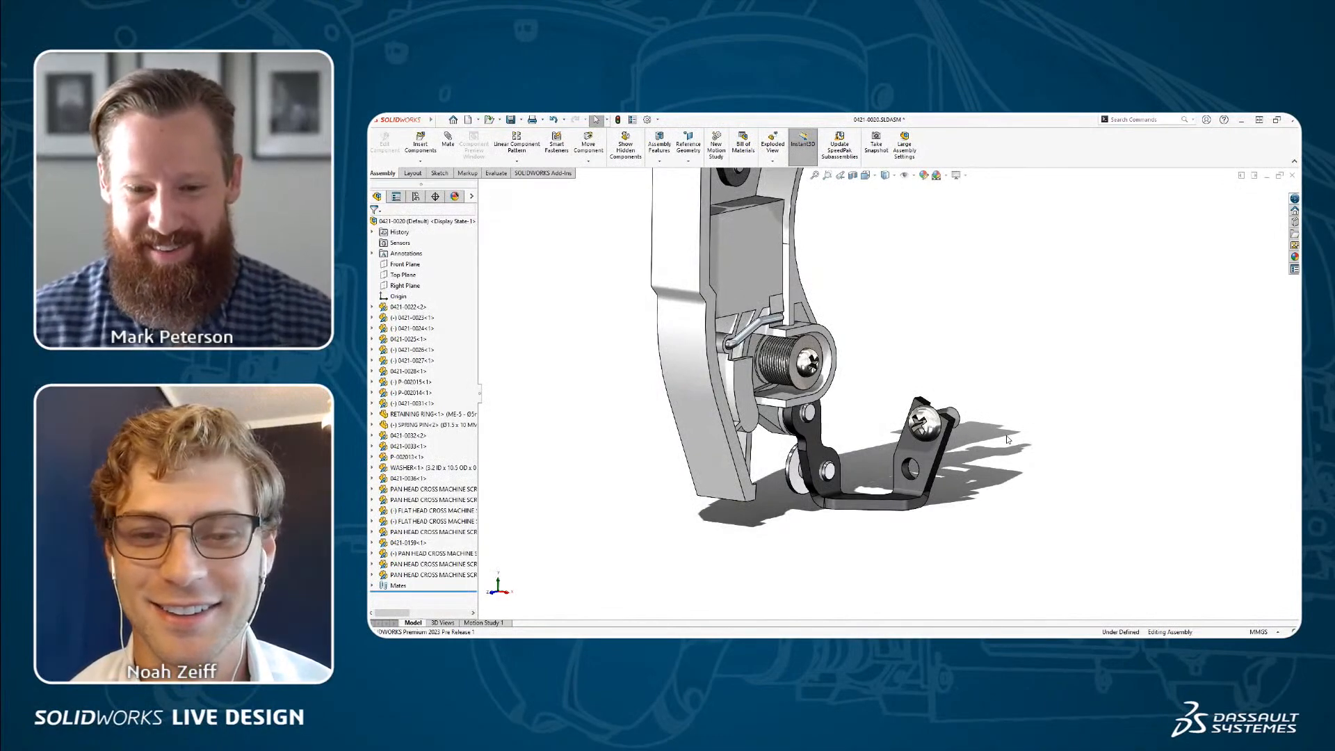
- Activate the Width 1 display state and orient the model to the saved Width view
right_click_drag(933, 288, 960, 289)
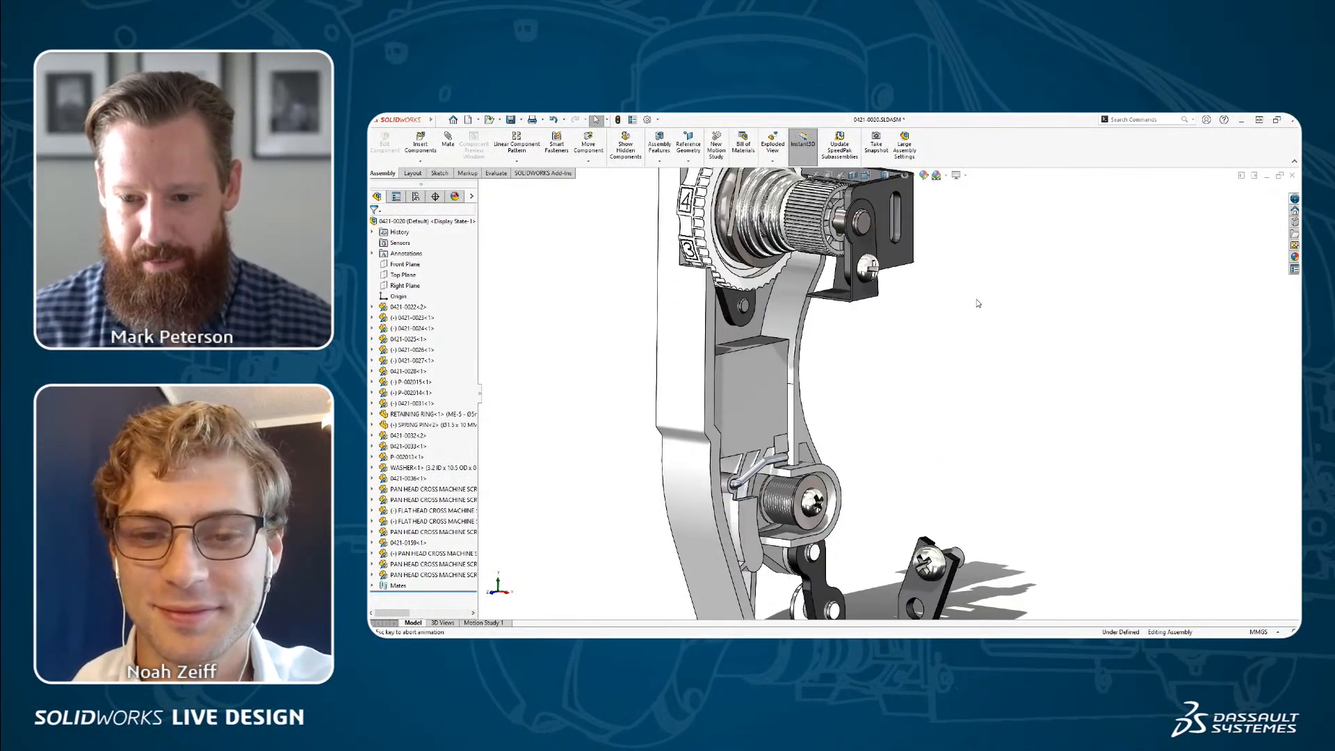
key("space")
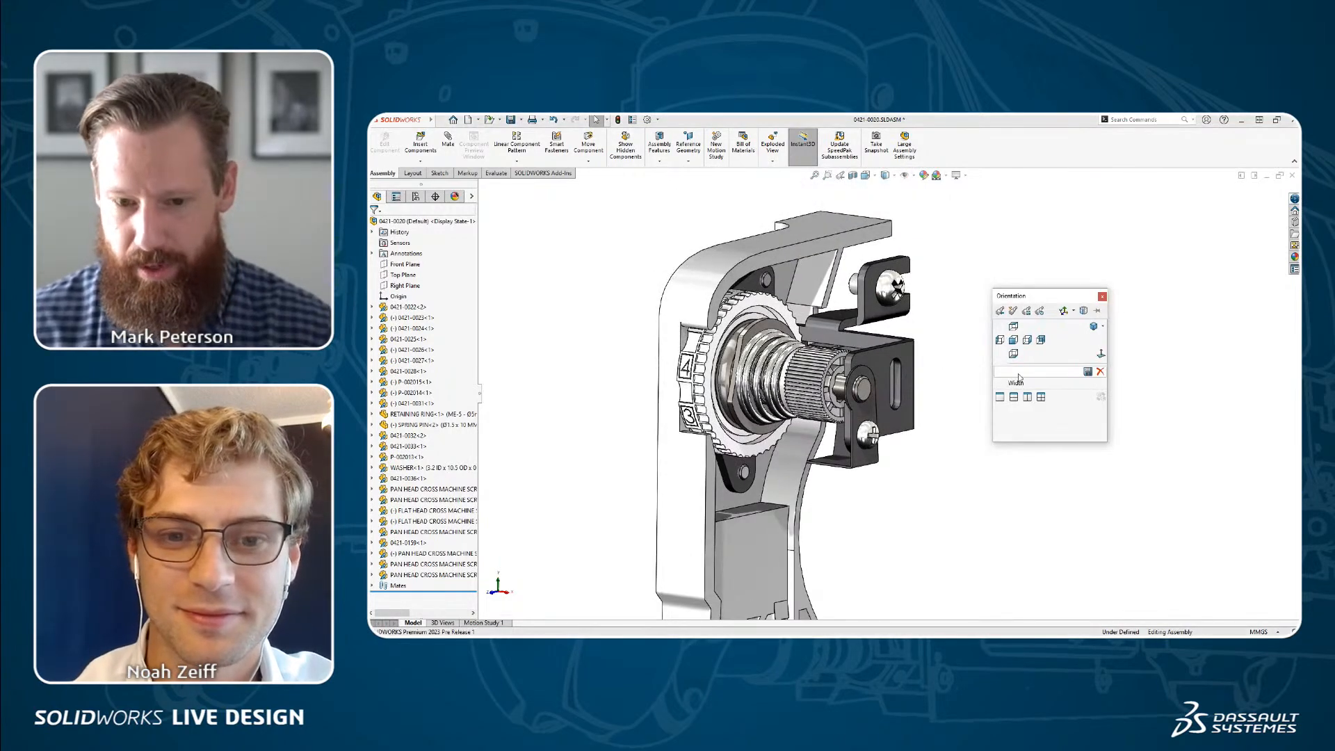
left_click(1018, 380)
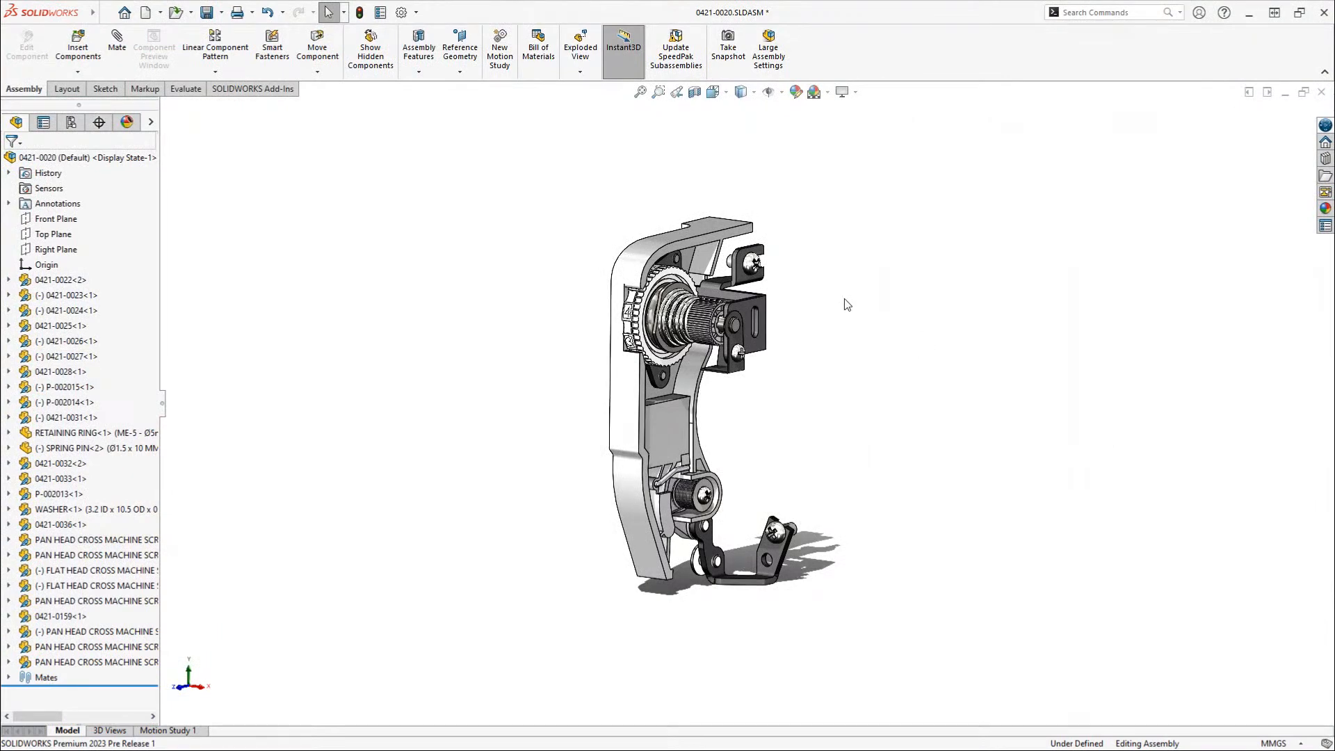
left_click(151, 122)
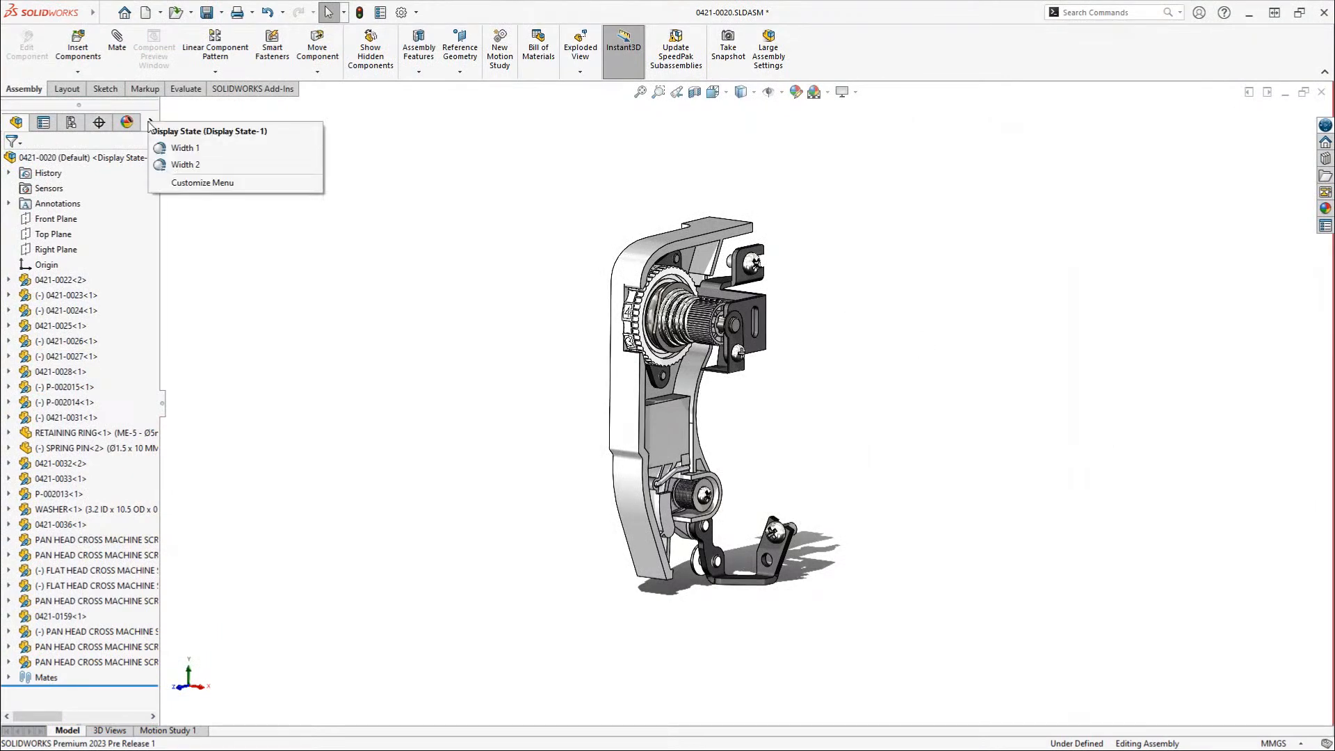
left_click(191, 147)
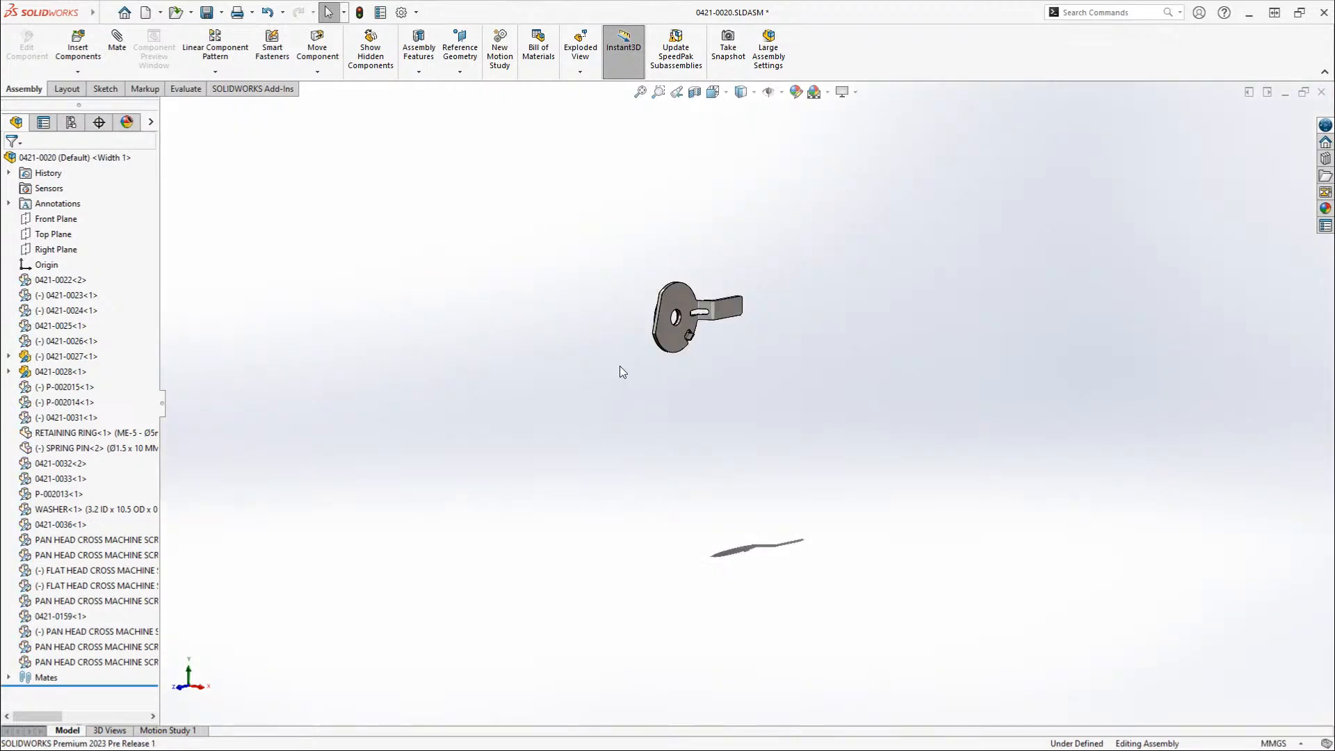
key("space")
left_click(602, 380)
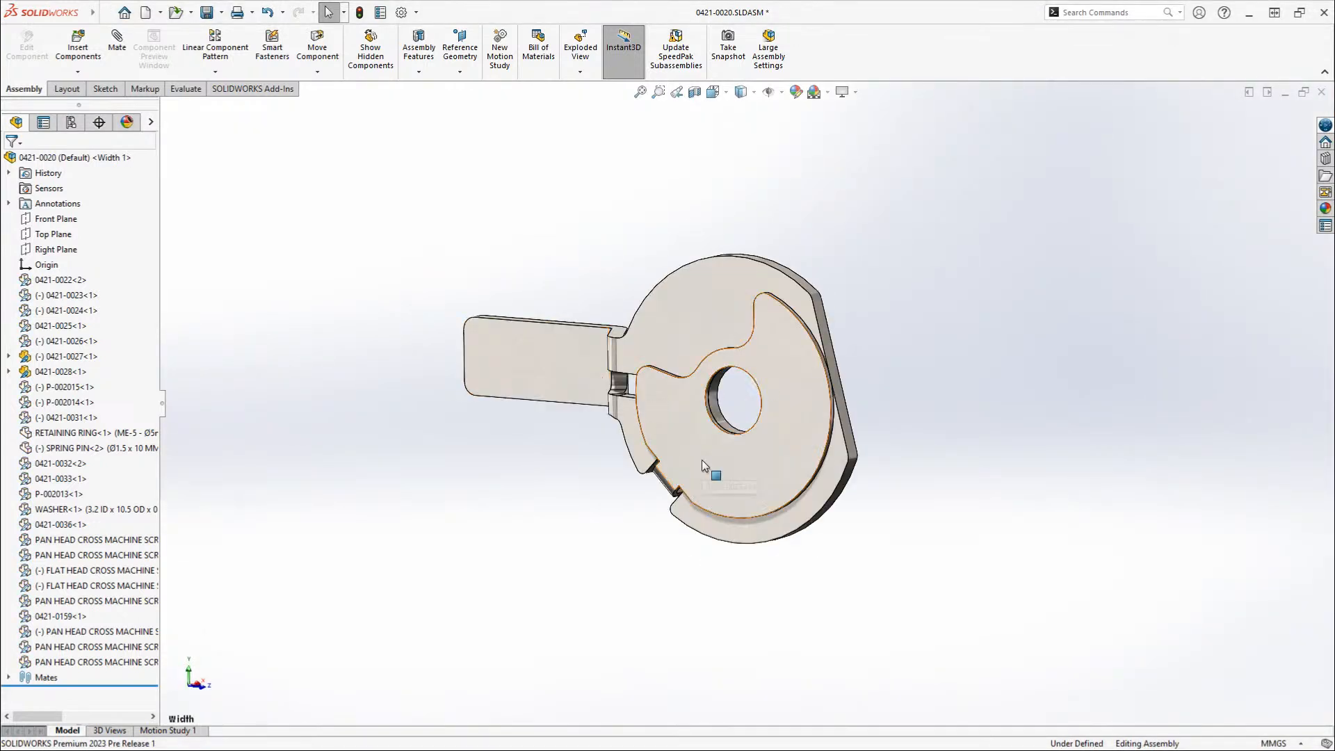
- Try moving plate 0421-0027 against part 0421-0028 to check its remaining freedom
left_click_drag(701, 461, 683, 491)
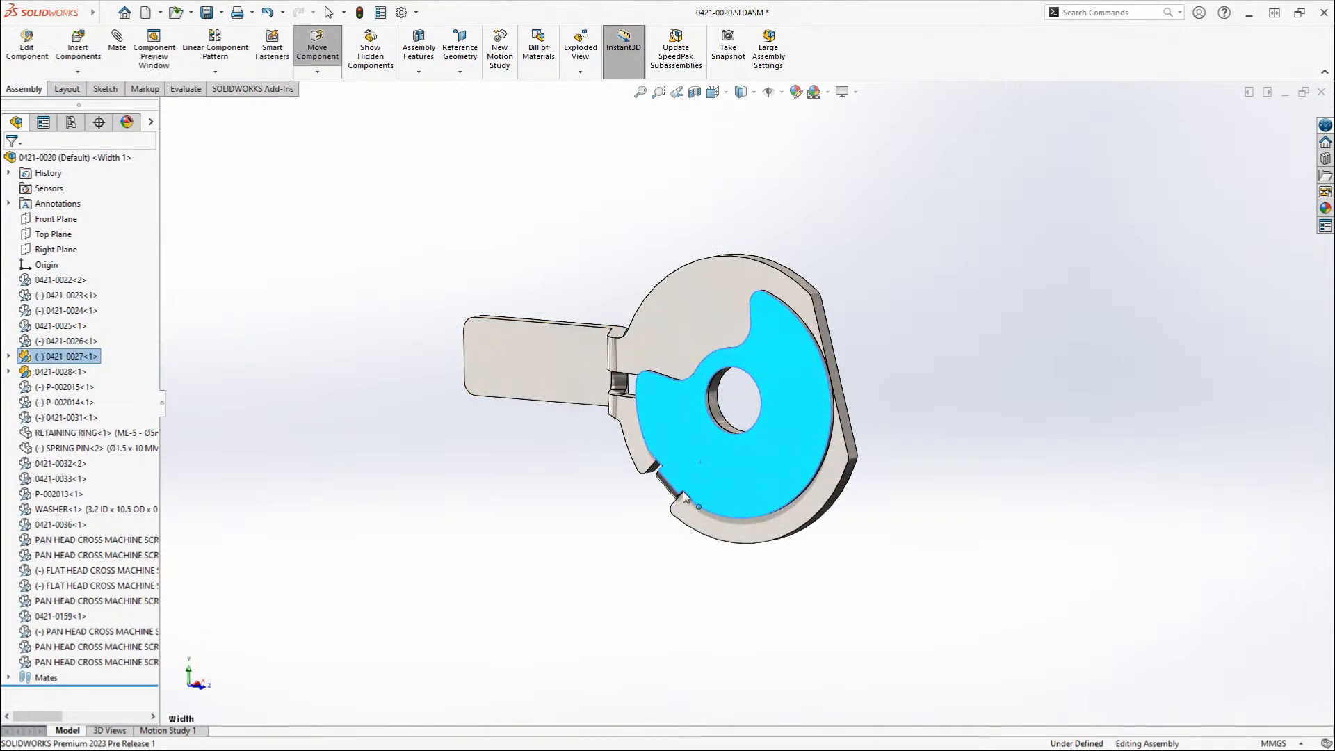
middle_click_drag(683, 491, 757, 477)
scroll(709, 480, "down", 1)
mouse_move(713, 422)
left_mouse_down()
mouse_move(723, 432)
mouse_move(722, 415)
mouse_move(731, 435)
left_mouse_up()
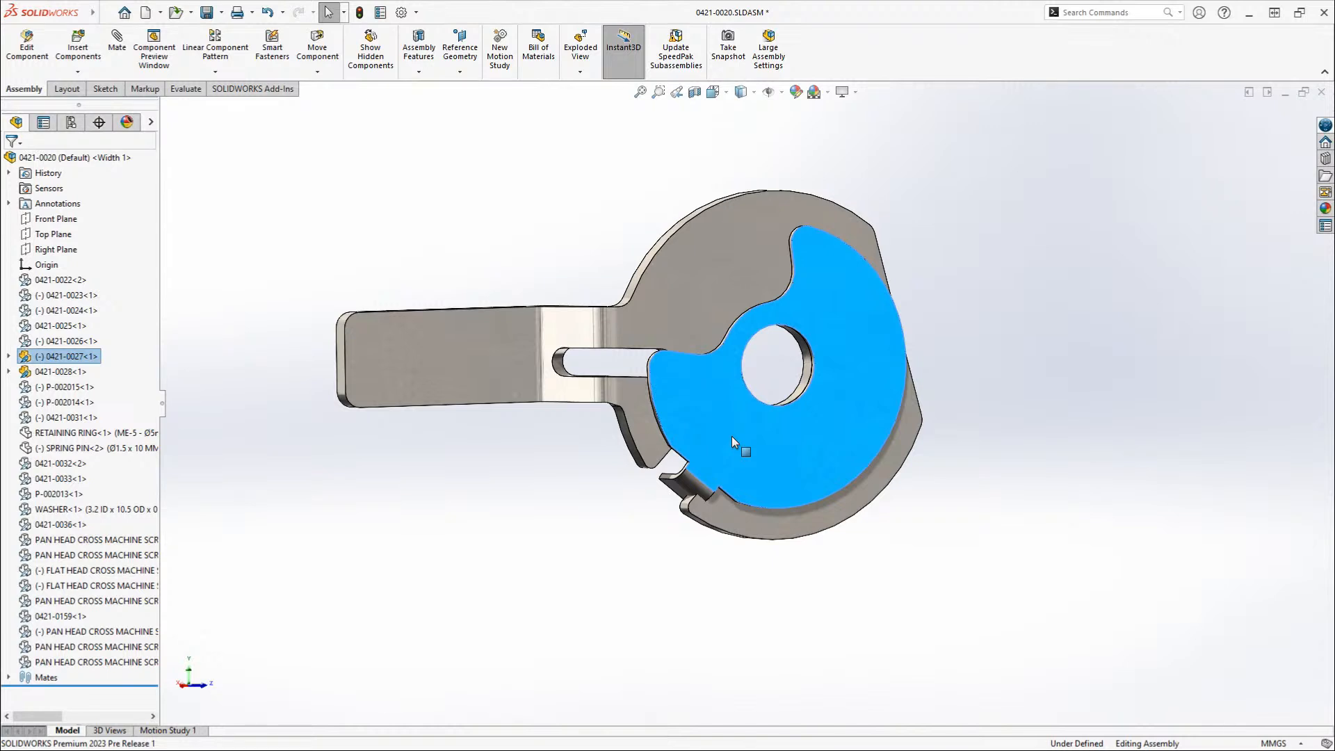
- Temporarily display the reference planes of plate 0421-0027 to check their alignment, and hide them again
key("q")
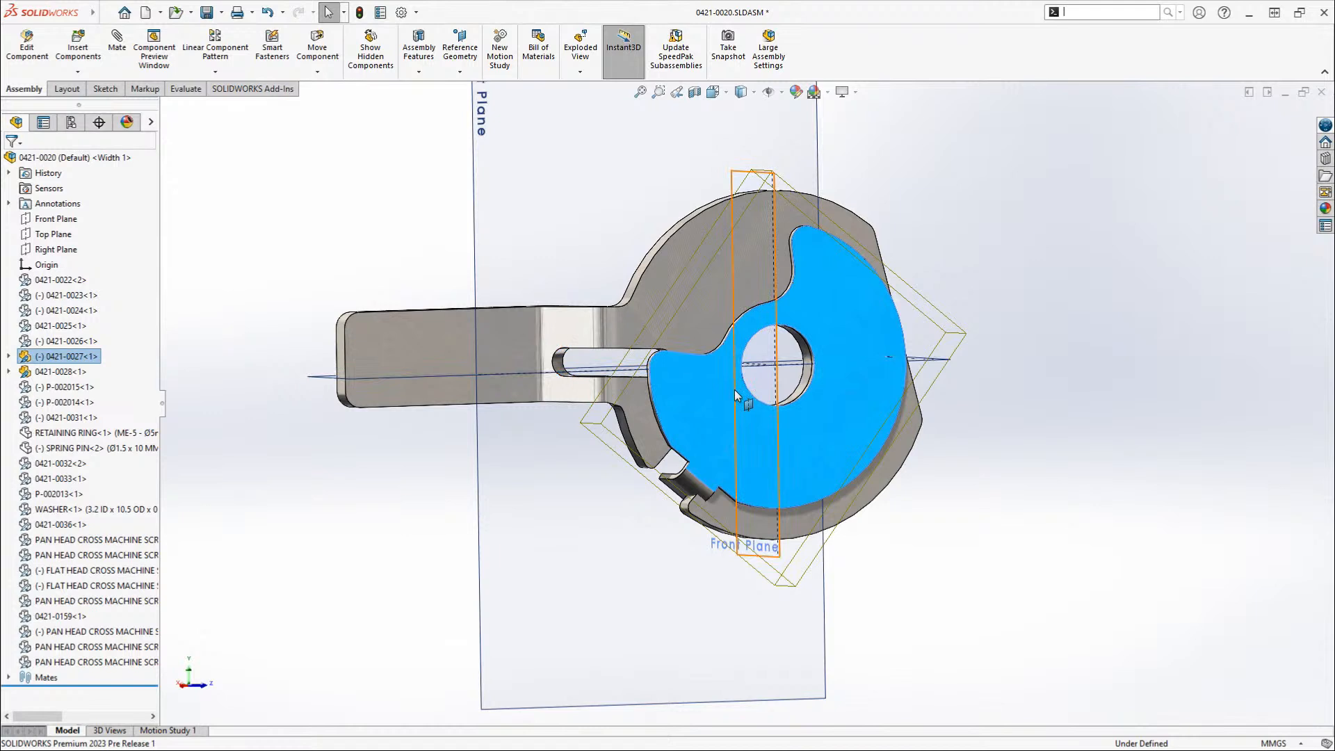
type("q")
left_click(1021, 372)
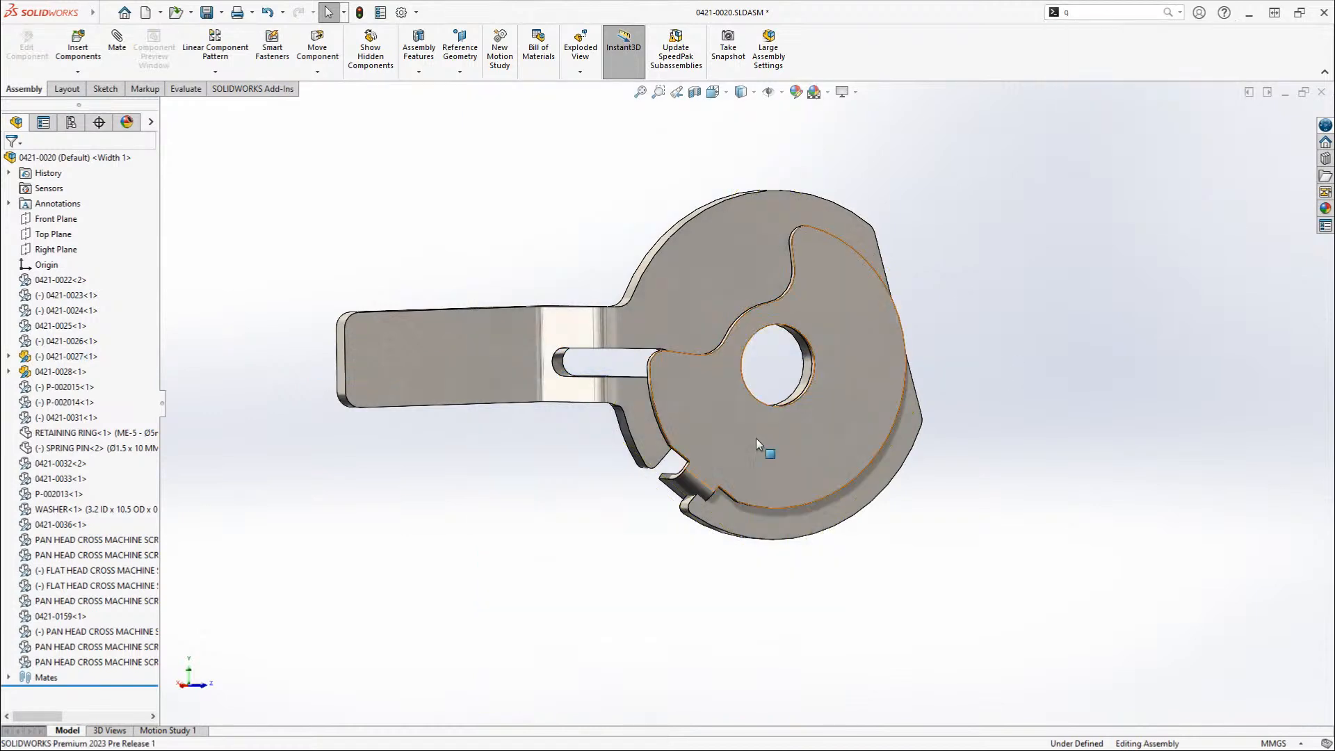
key("q")
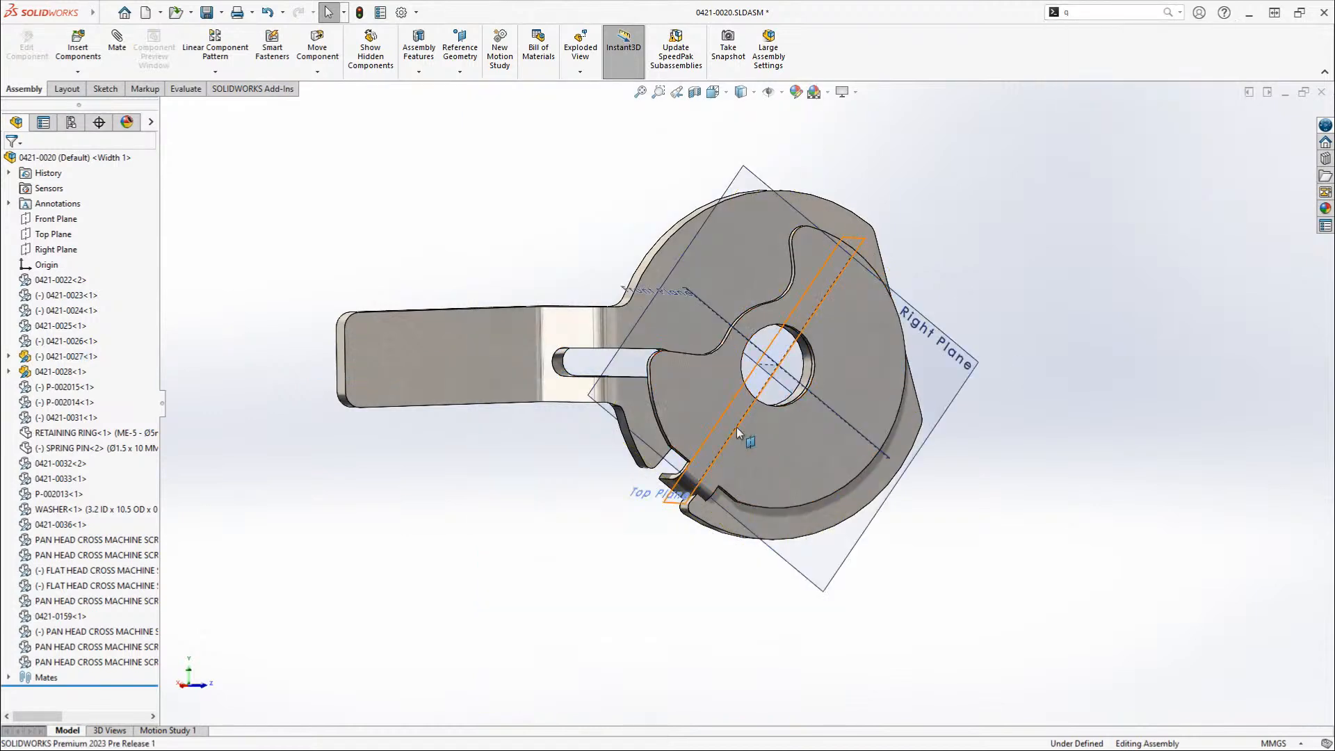
key("q")
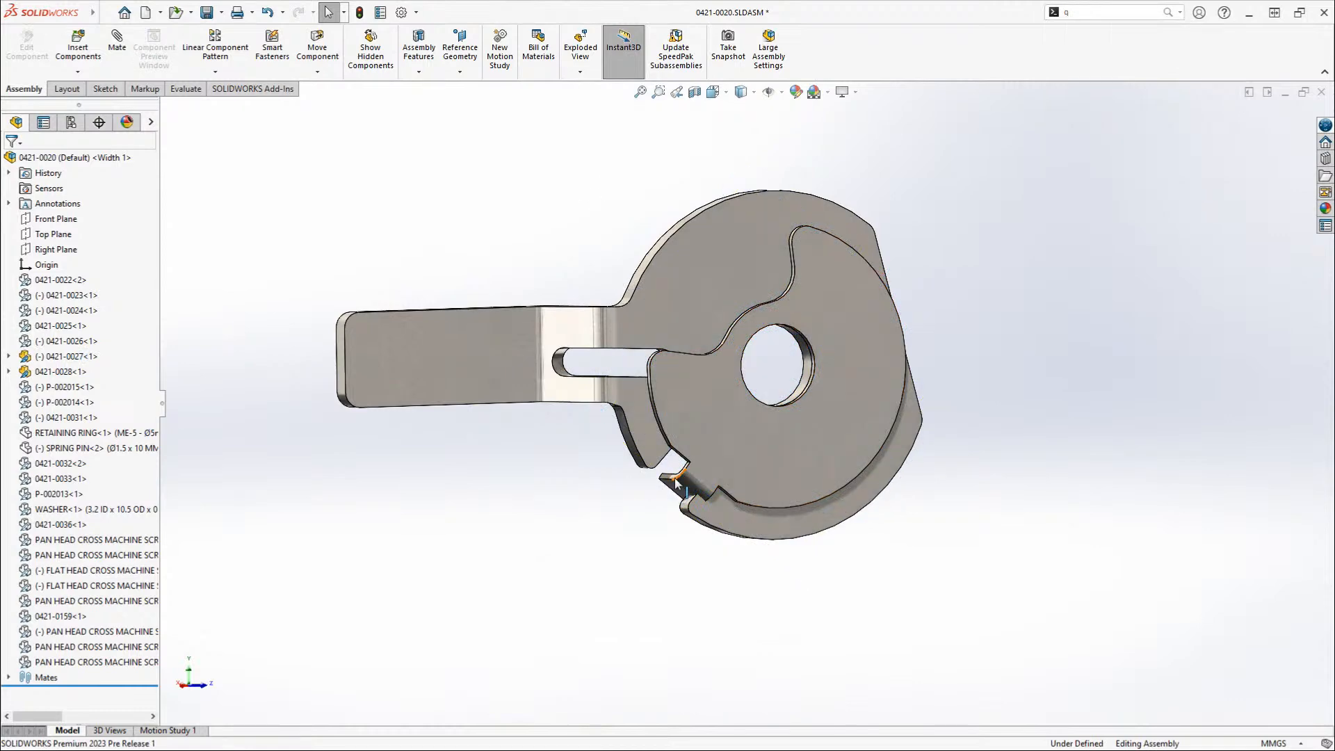
- Inspect the bent tab of 0421-0027 inside the notch of 0421-0028 and clear the selection
scroll(689, 475, "down", 3)
left_click(707, 469)
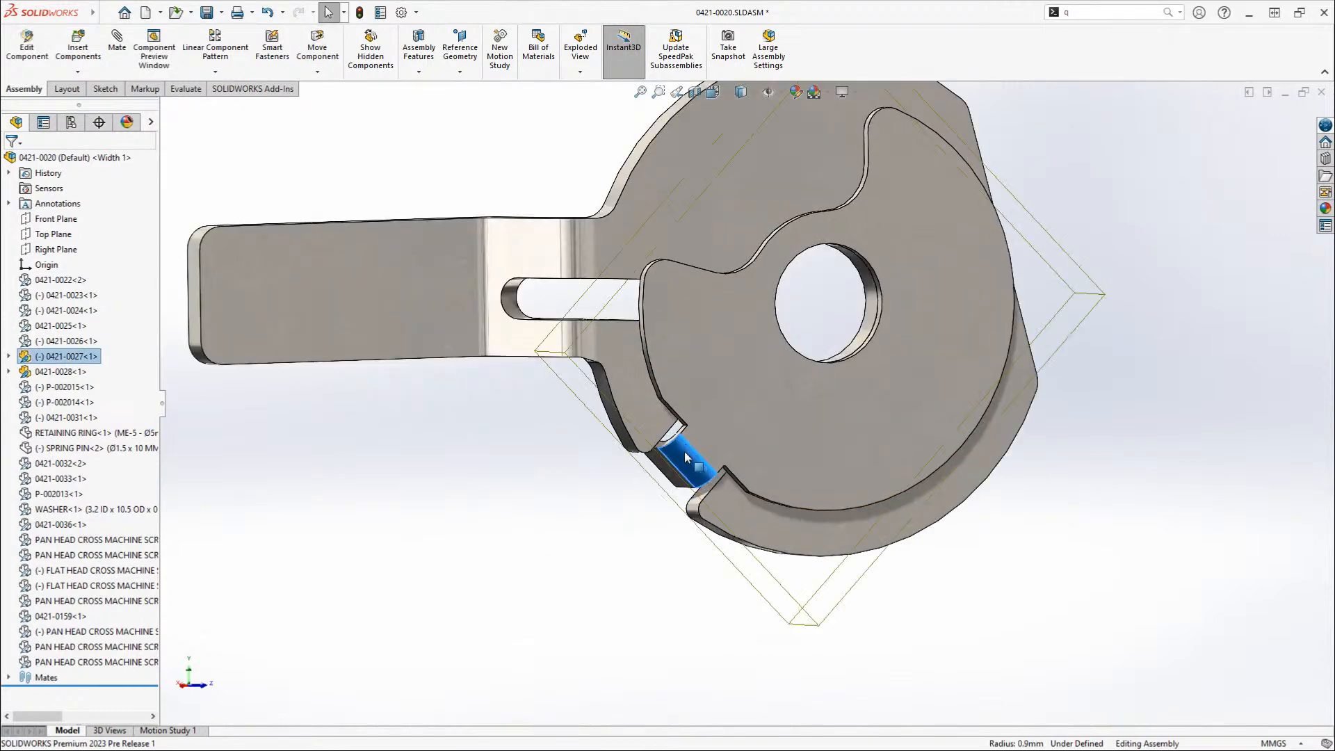
middle_click_drag(685, 452, 644, 441)
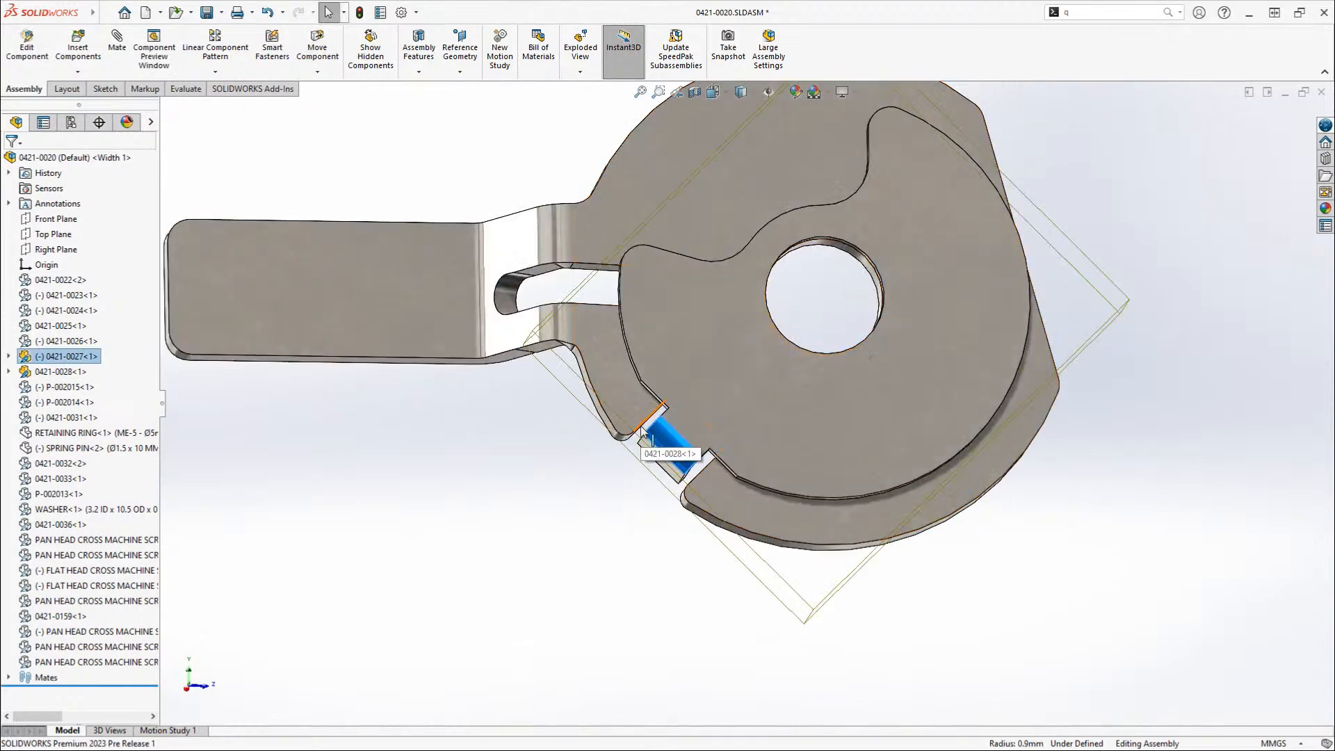
key("Escape")
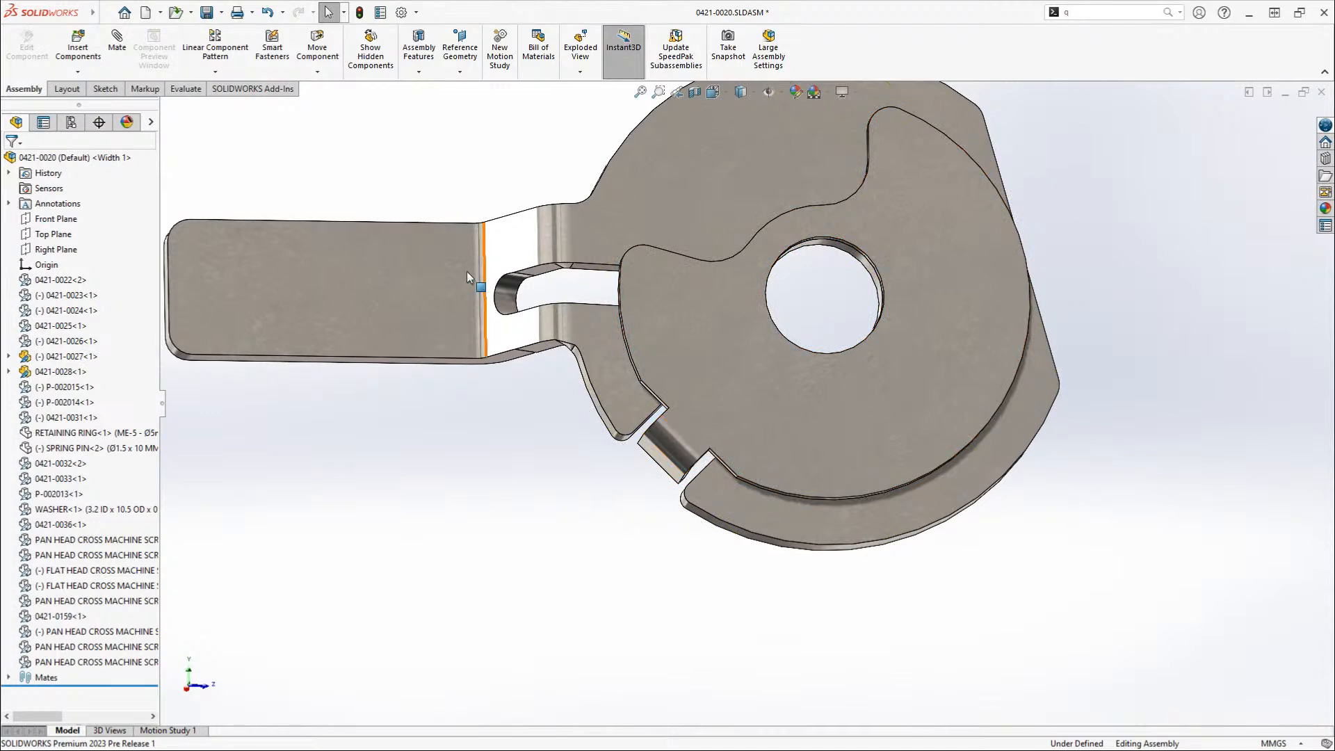
- Start an advanced Width mate with the two opposing notch faces of 0421-0028 as the width selections
left_click(121, 61)
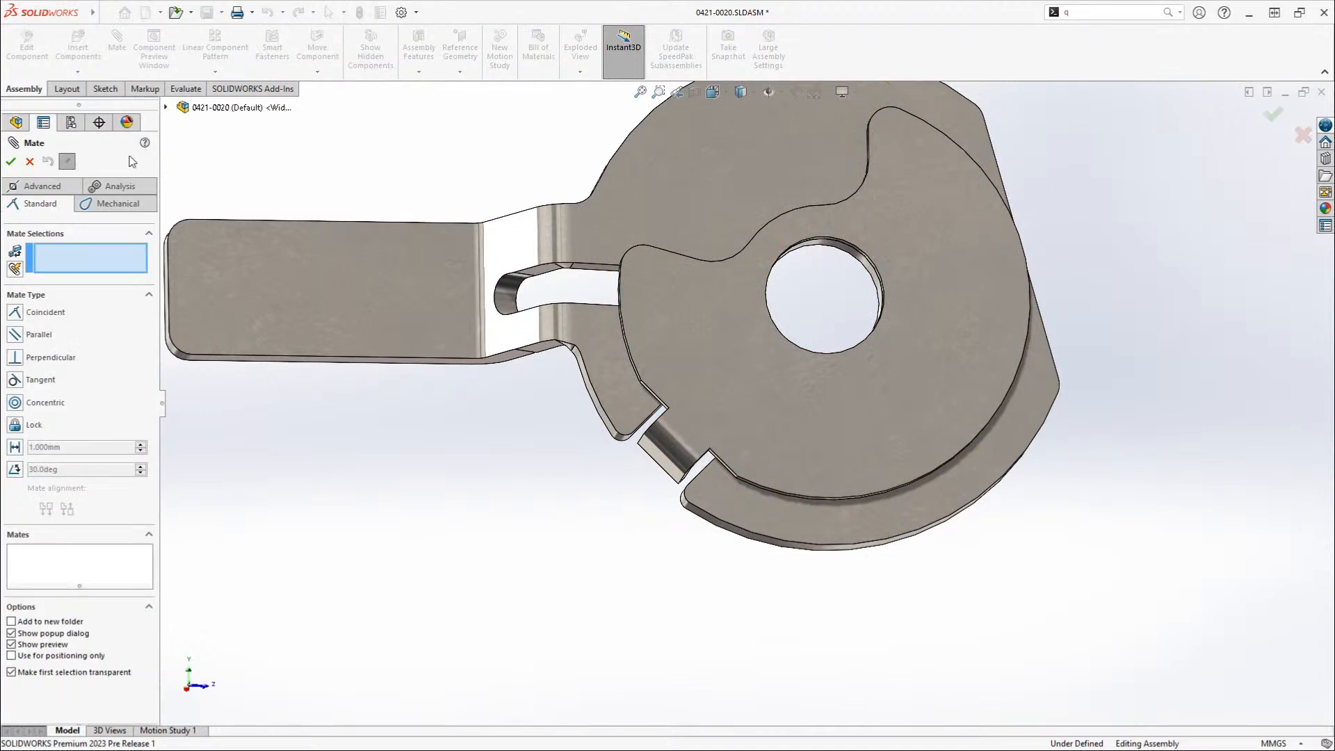
left_click(63, 186)
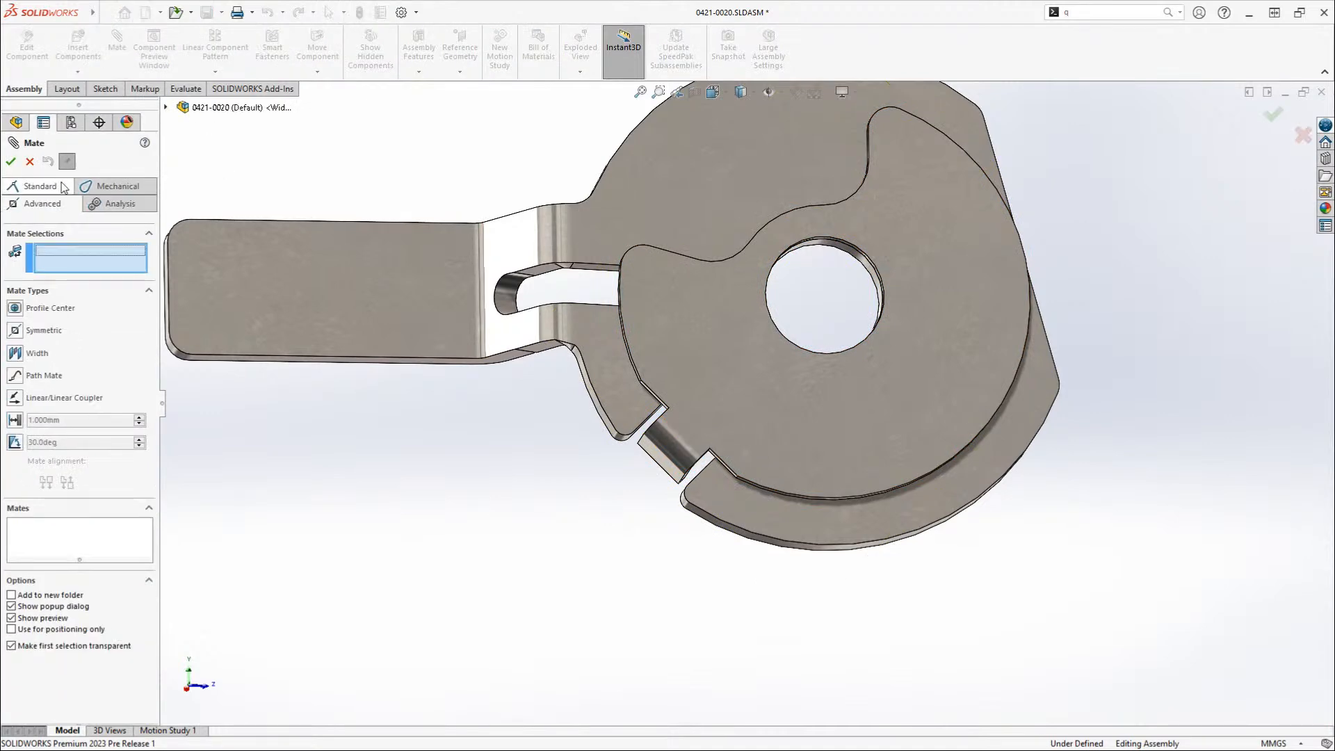
left_click(35, 357)
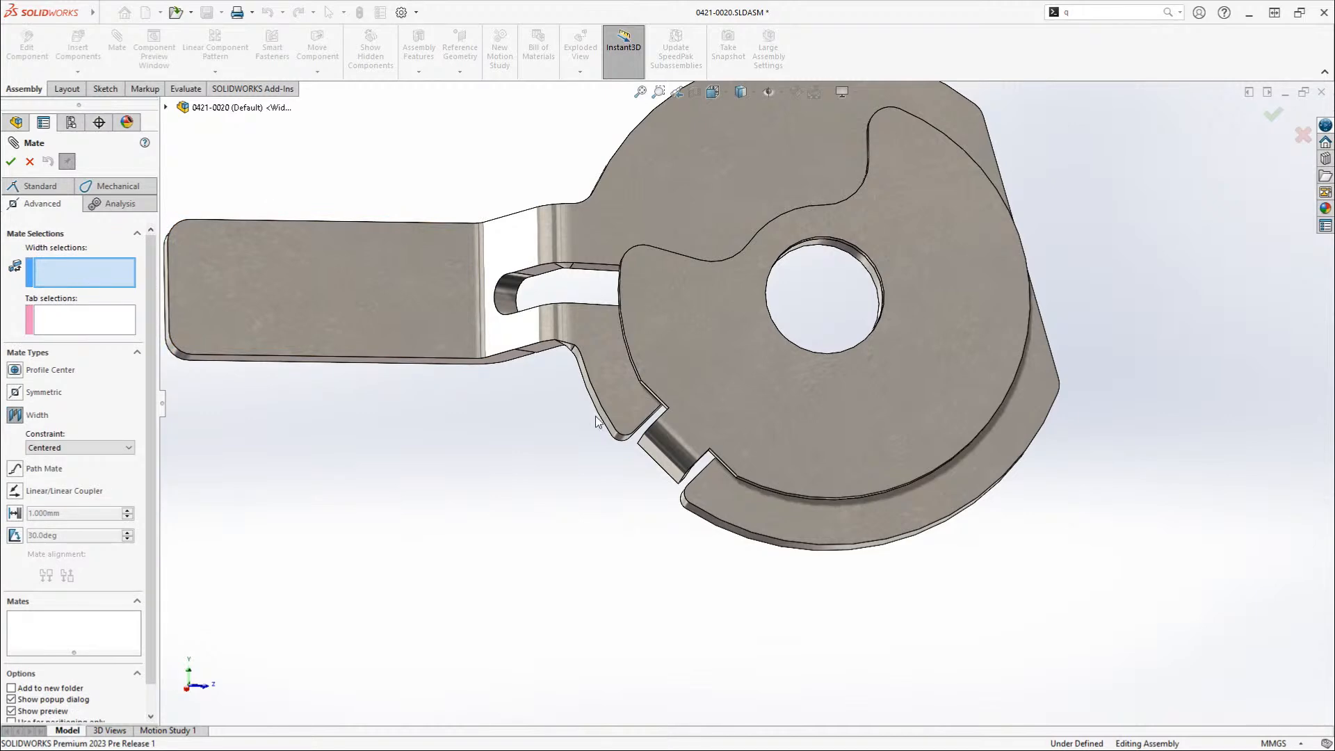
middle_click_drag(651, 416, 624, 406)
scroll(624, 407, "down", 3)
left_click(669, 444)
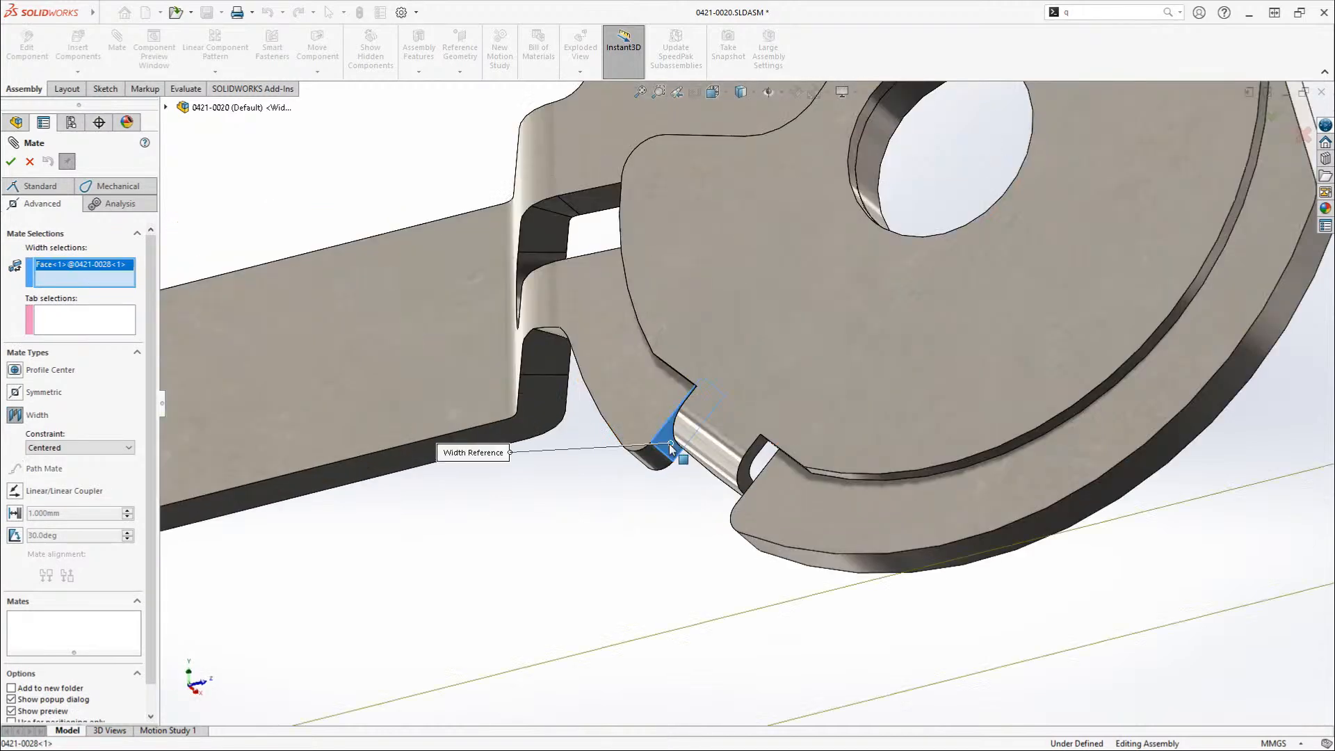
middle_click_drag(715, 470, 769, 536)
left_click(755, 508)
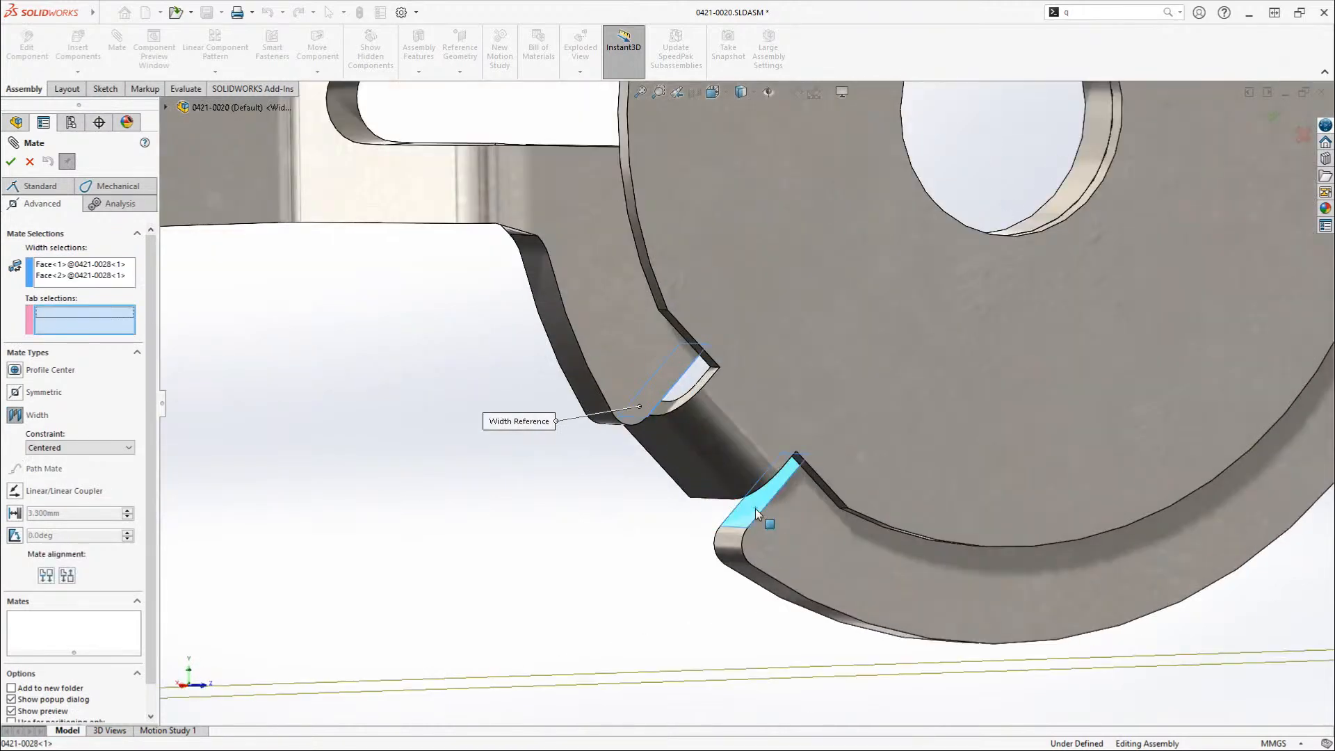
- Add the two side faces of the bent tab on 0421-0027 as the mate's tab selections
left_click(681, 414)
scroll(650, 382, "up", 2)
middle_click_drag(650, 382, 792, 471)
left_click(795, 502)
scroll(762, 439, "up", 2)
scroll(792, 472, "down", 1)
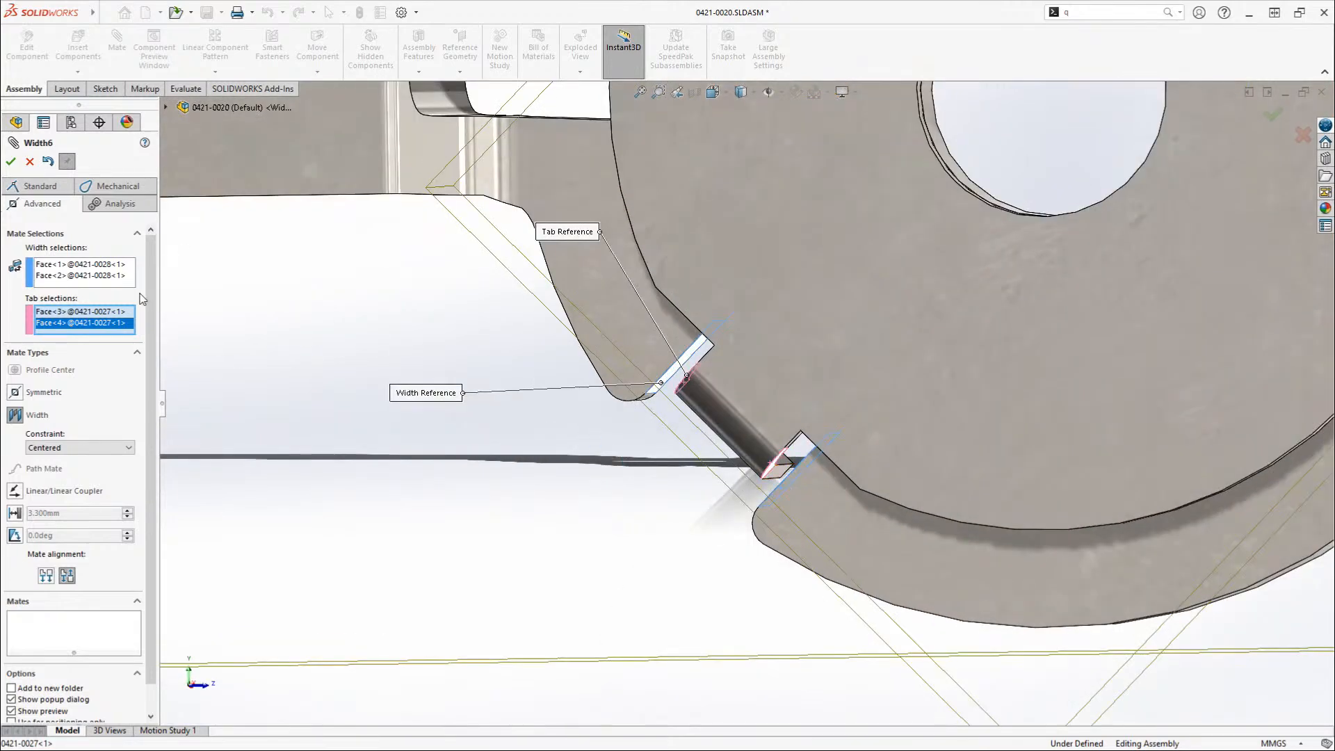
- Set the Width mate's constraint to Percent with a value of 75%
left_click(117, 448)
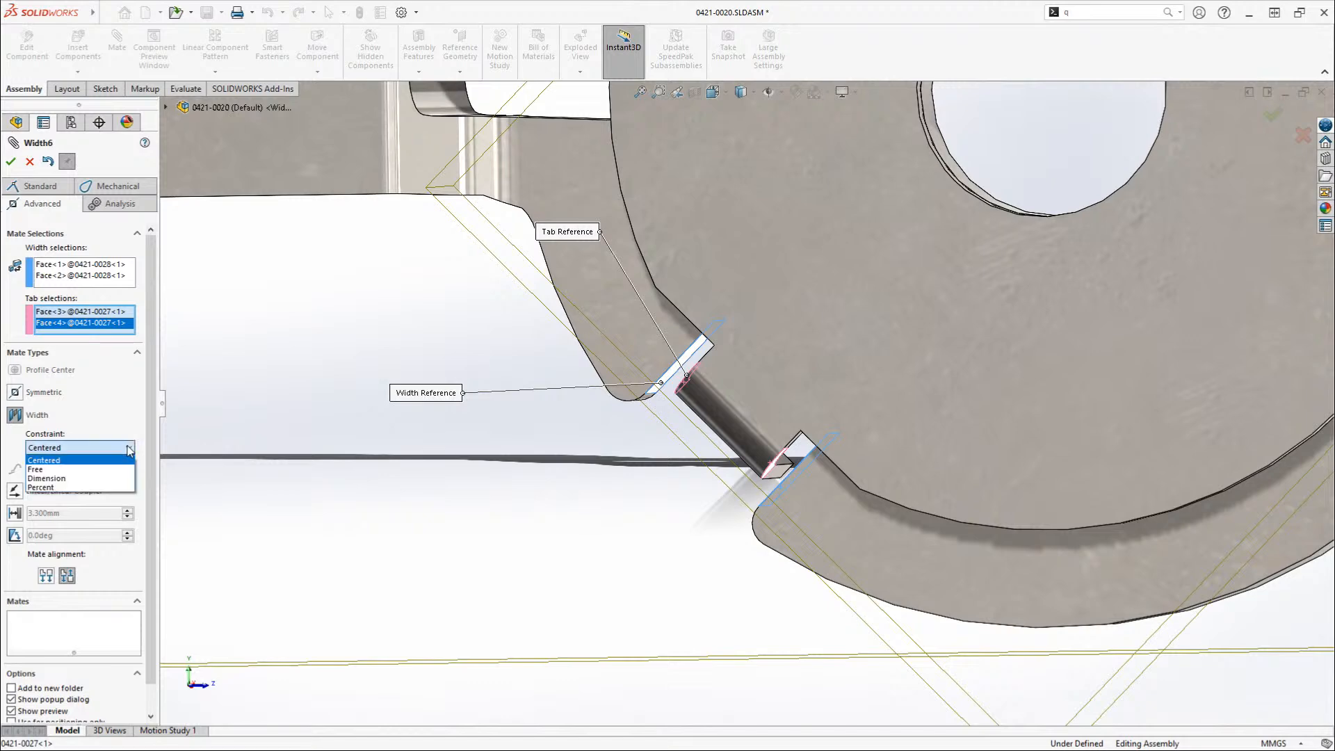
left_click(105, 487)
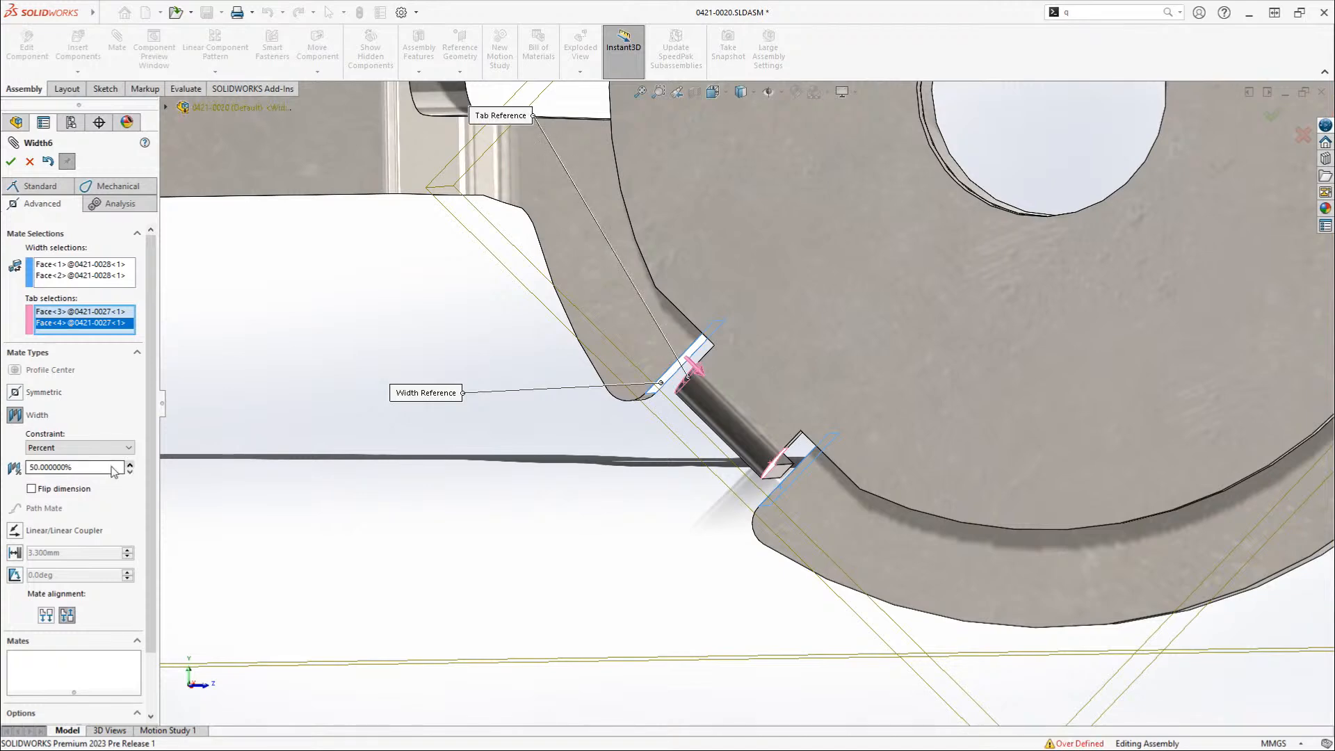
double_click(113, 467)
type("75")
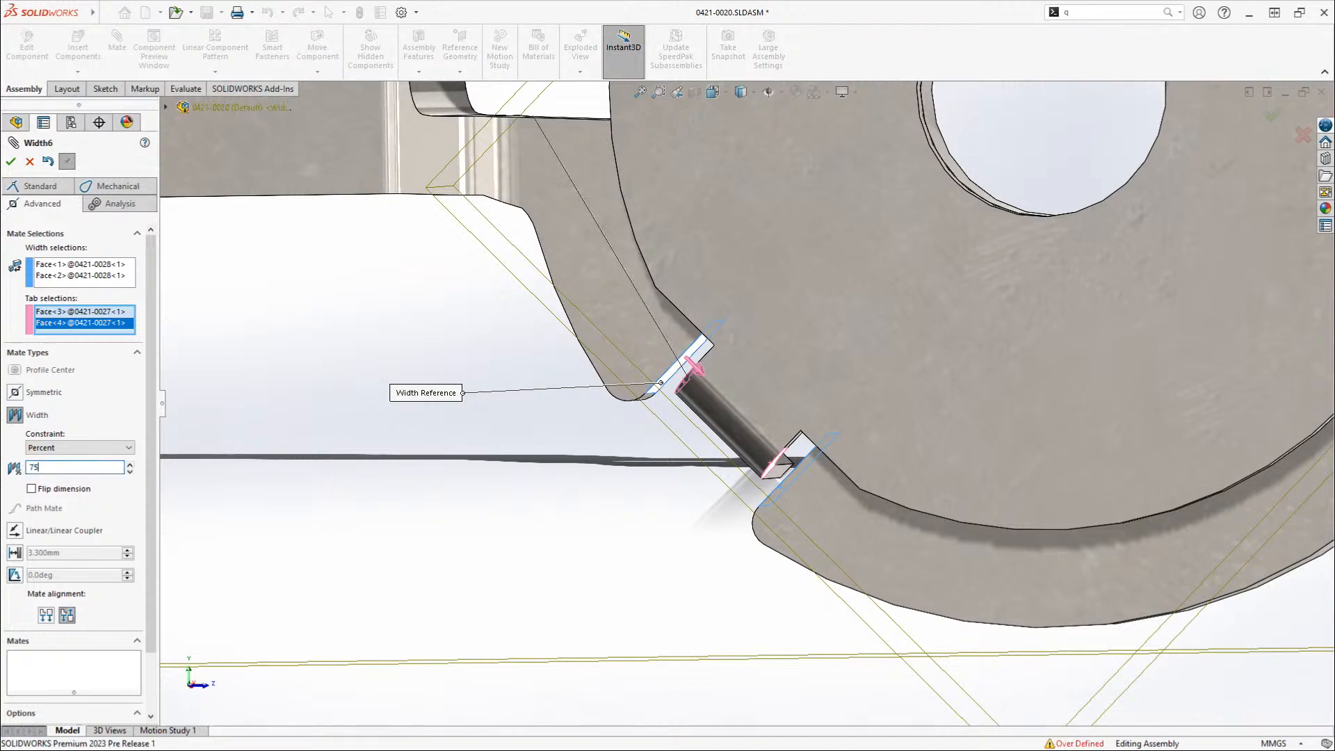
key("Return")
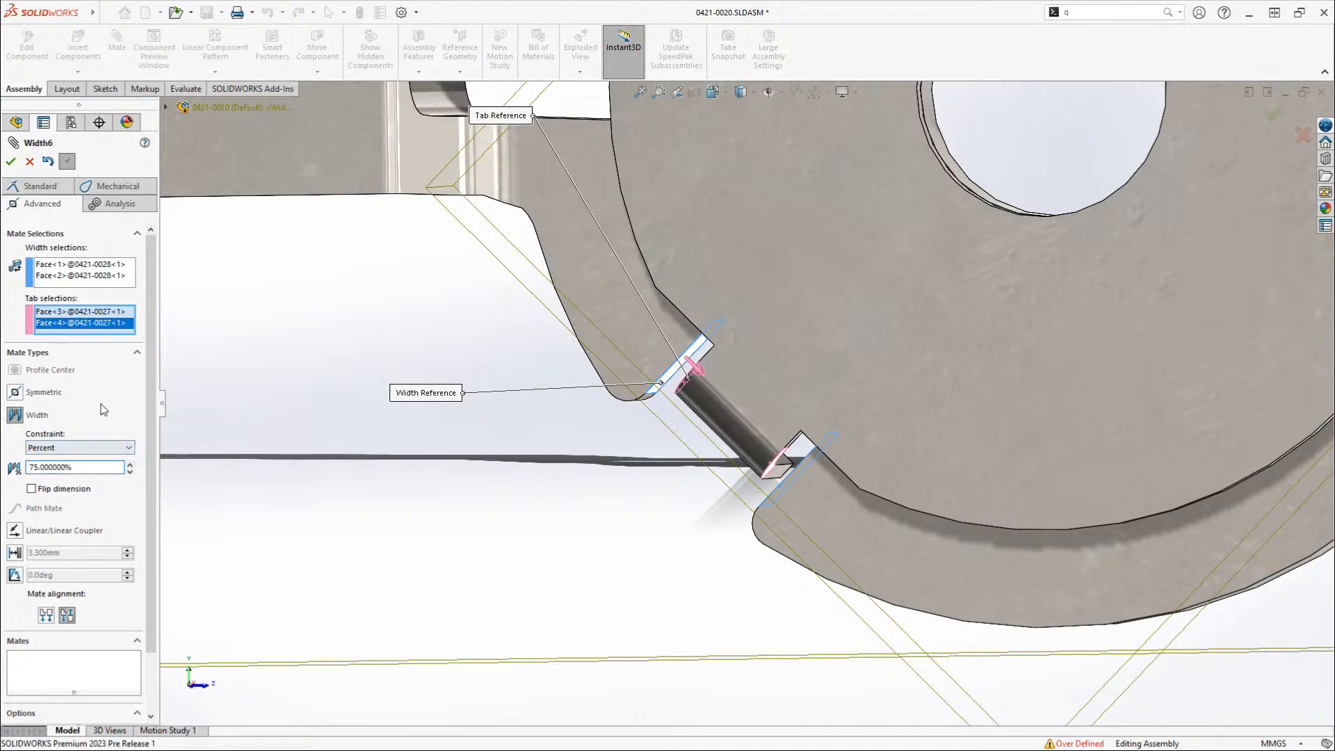
- Set the Width mate's constraint to Centered, accept the mate and finish mating
left_click(99, 449)
left_click(92, 463)
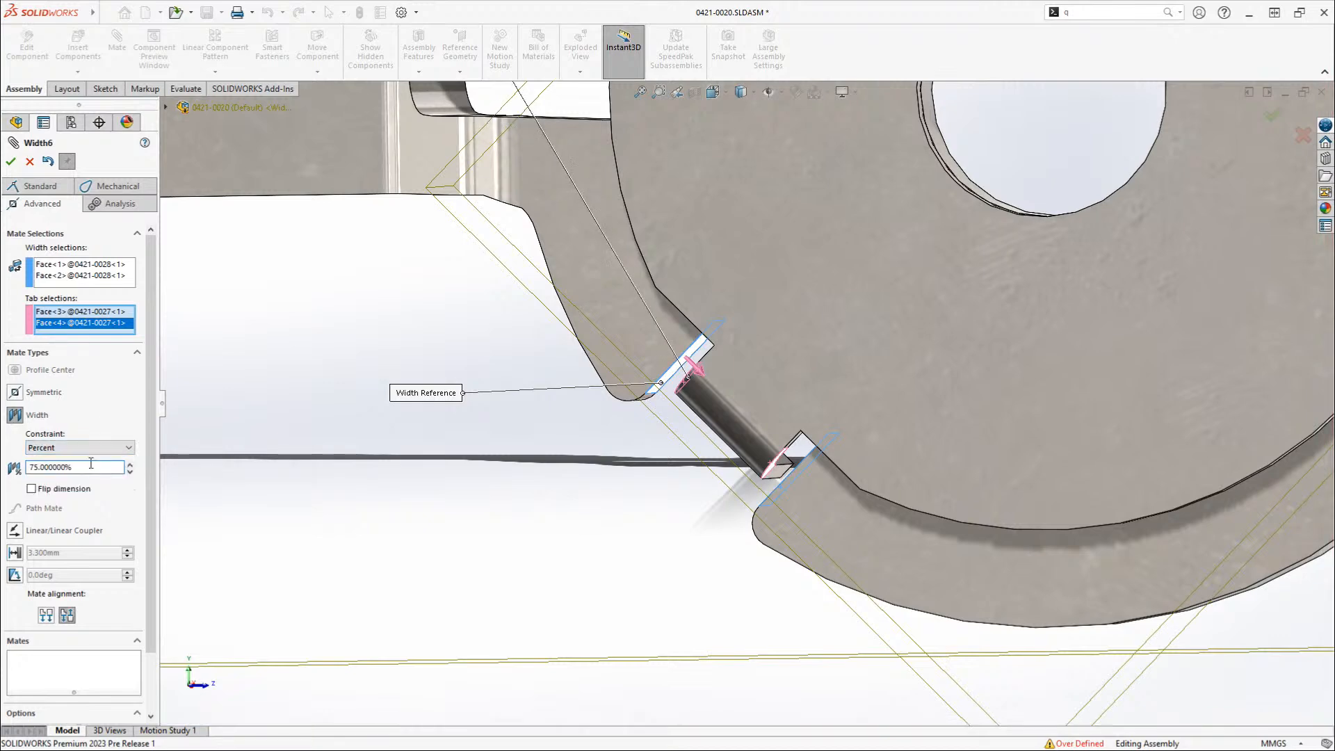
left_click(95, 449)
left_click(76, 458)
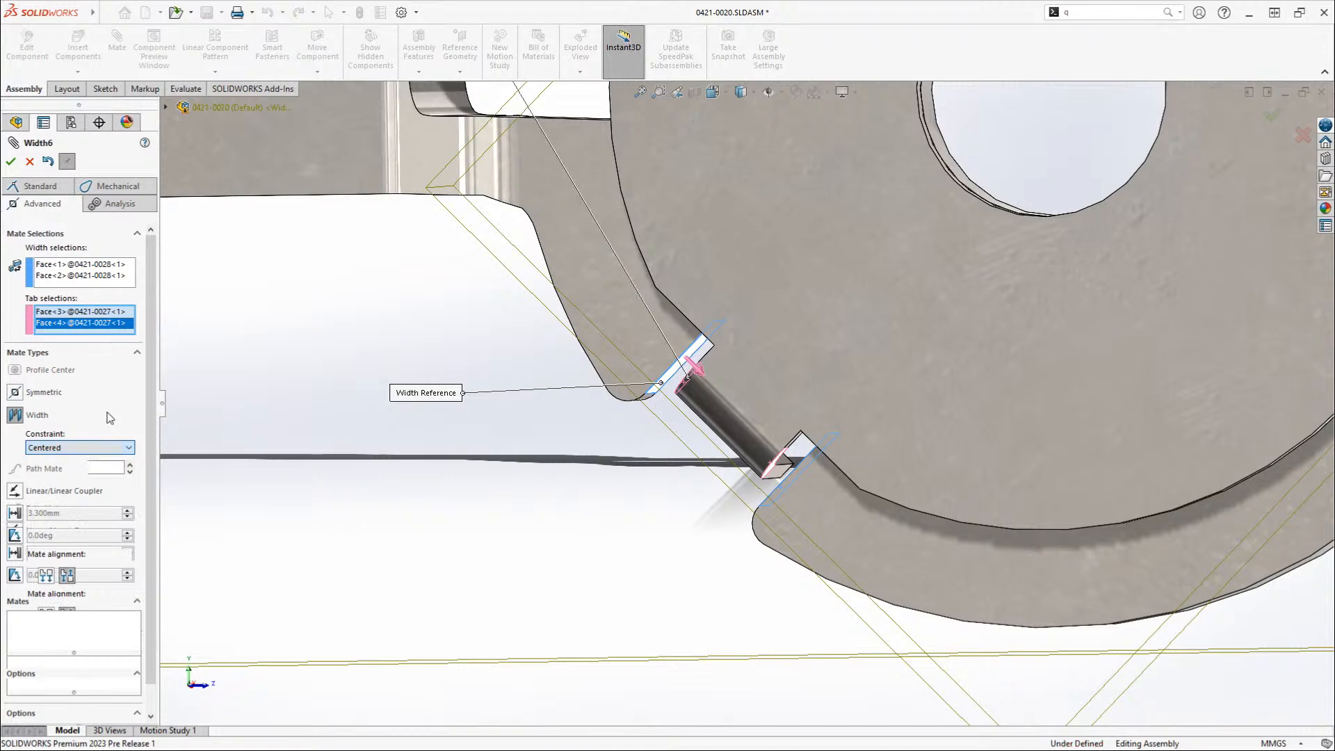
left_click(11, 162)
key("f")
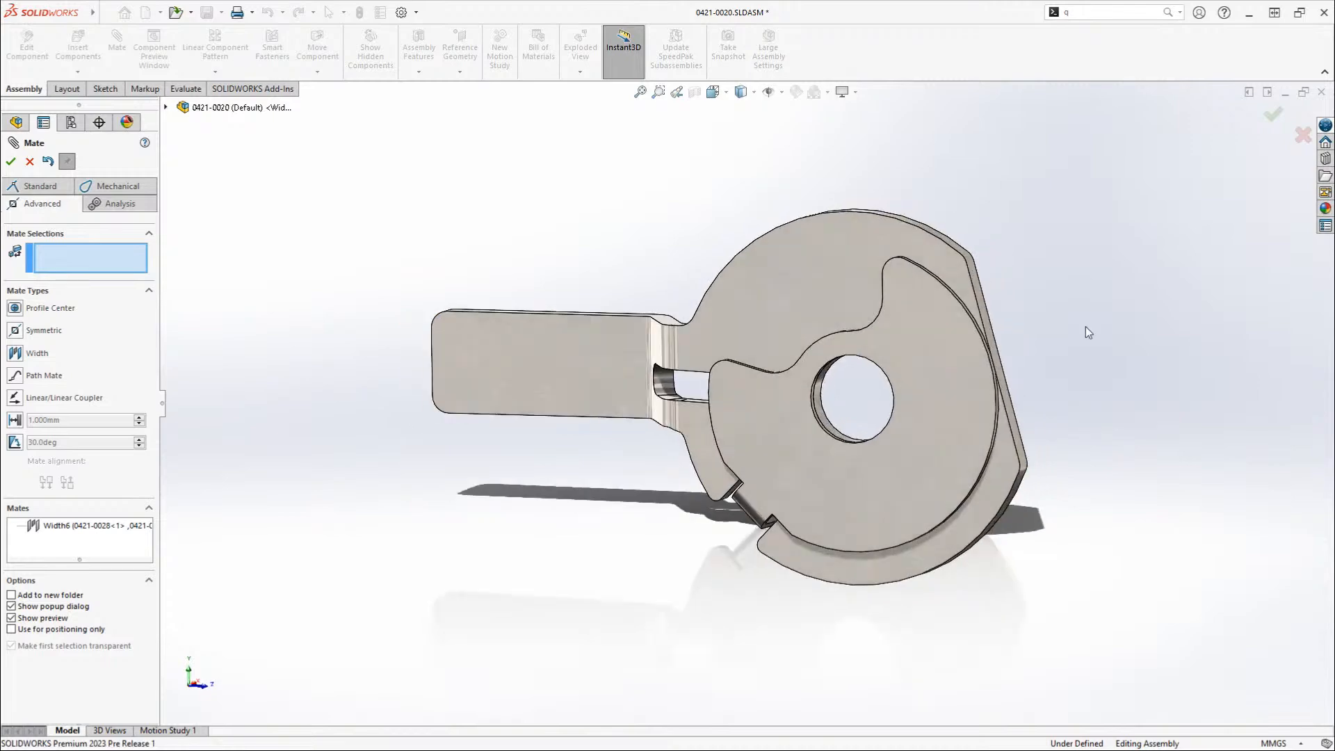
left_click(1288, 117)
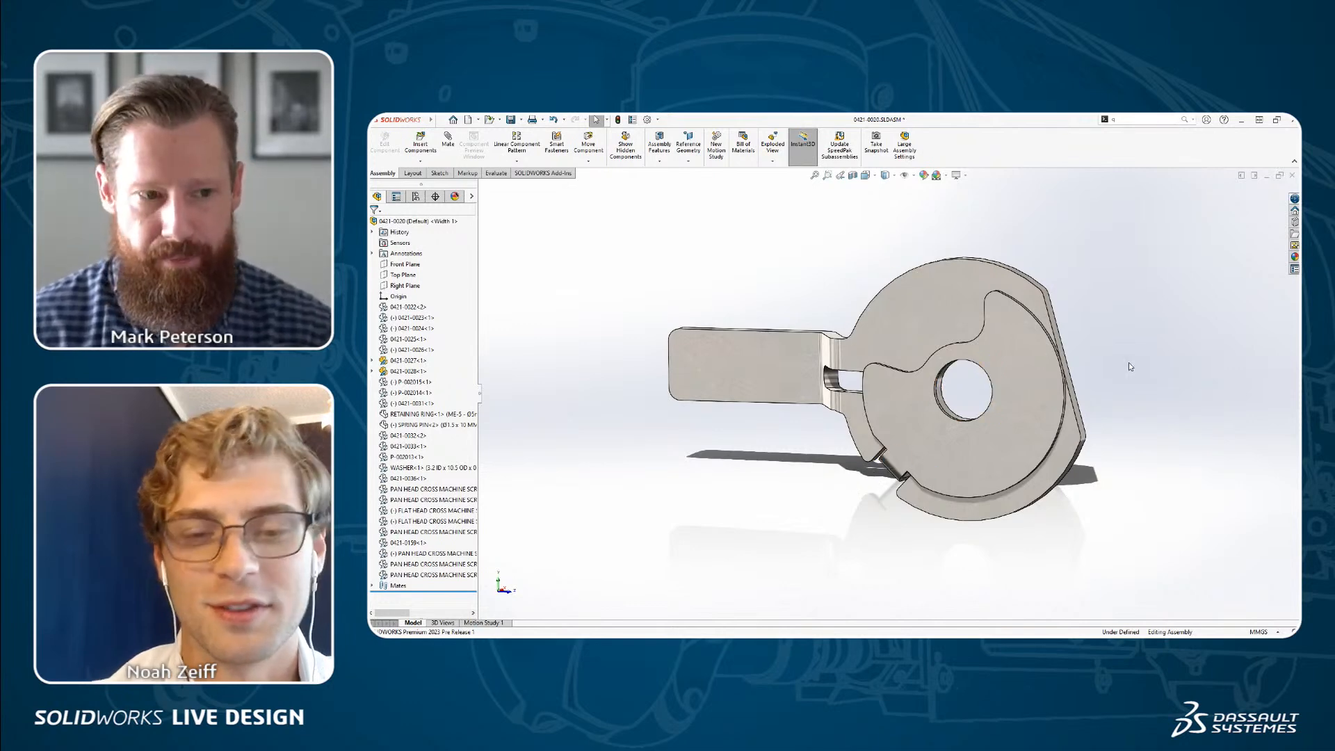
- Activate the Width 2 display state and view the threaded shaft with its spring pin
left_click(472, 197)
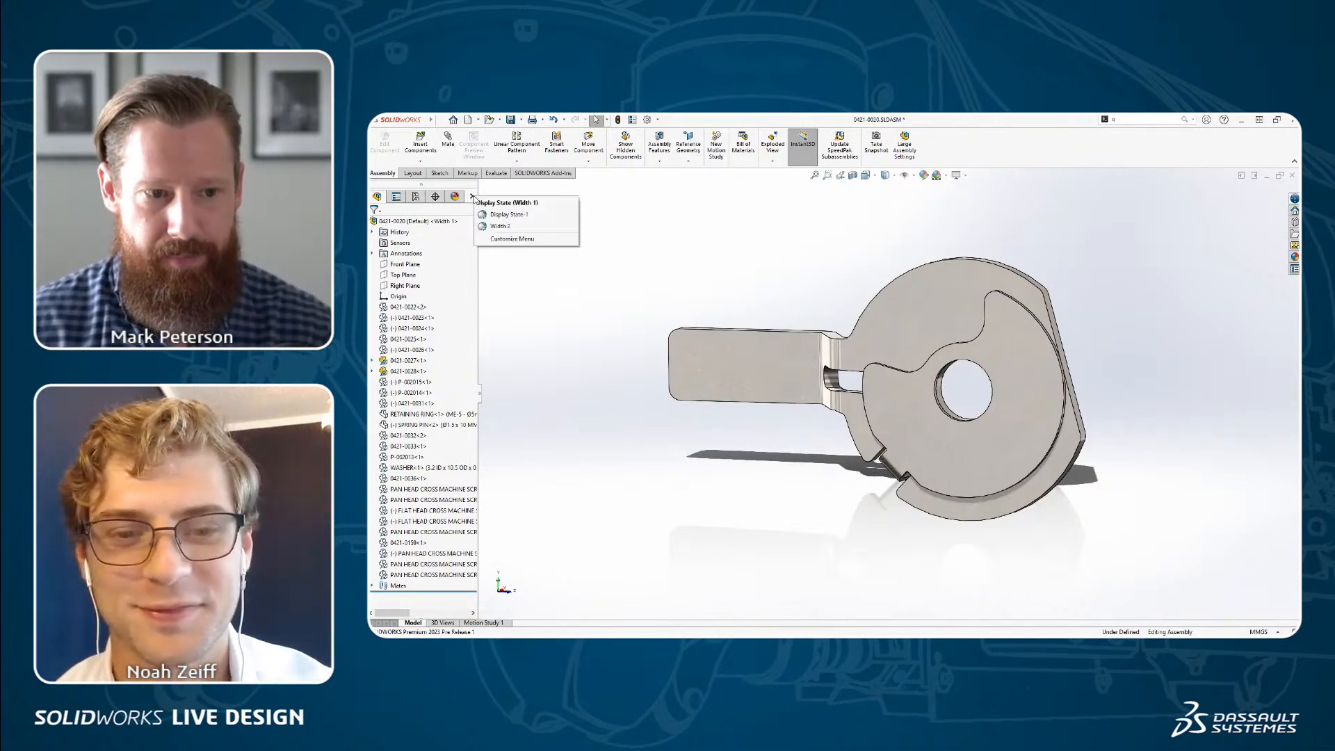
left_click(499, 227)
middle_click_drag(1013, 453, 990, 470)
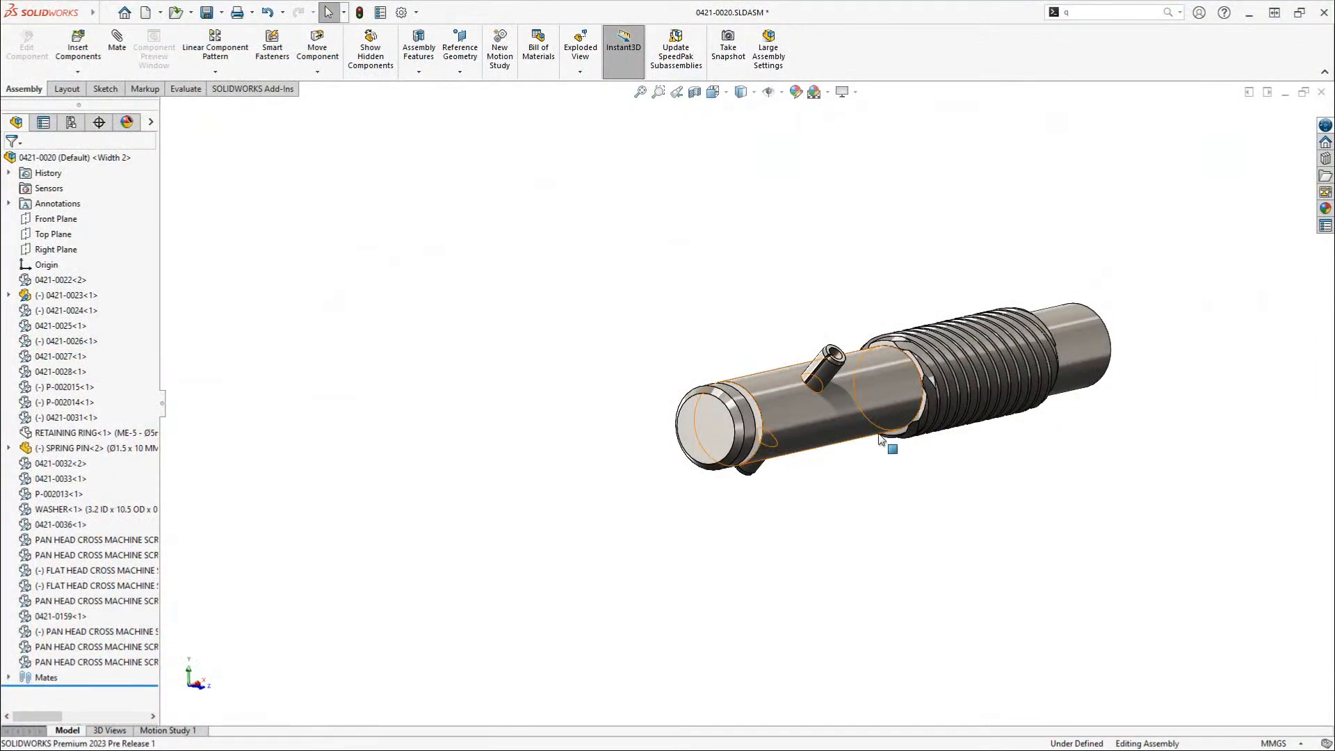
- Check how the spring pin moves in the shaft's cross hole and clear the selection
mouse_move(820, 376)
left_mouse_down()
mouse_move(835, 312)
mouse_move(863, 320)
mouse_move(772, 452)
mouse_move(846, 353)
mouse_move(831, 377)
left_mouse_up()
key("Escape")
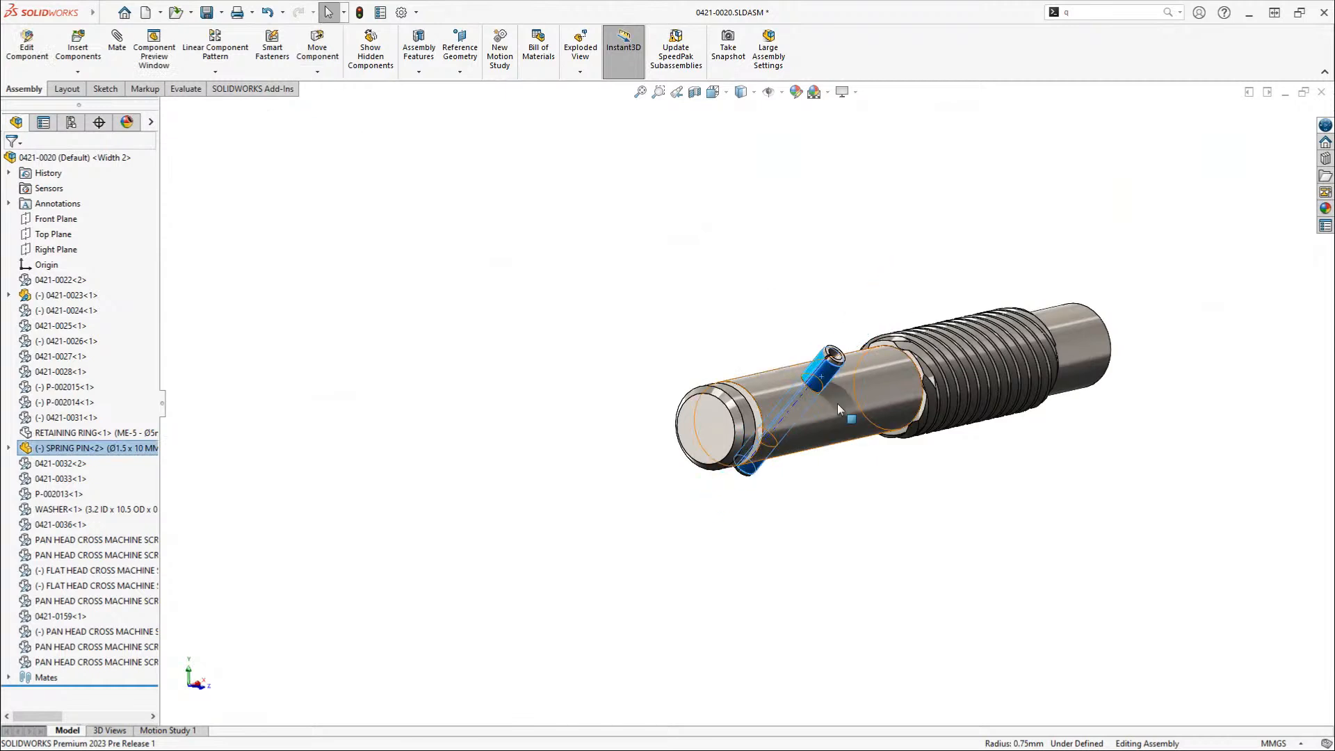
left_click(777, 278)
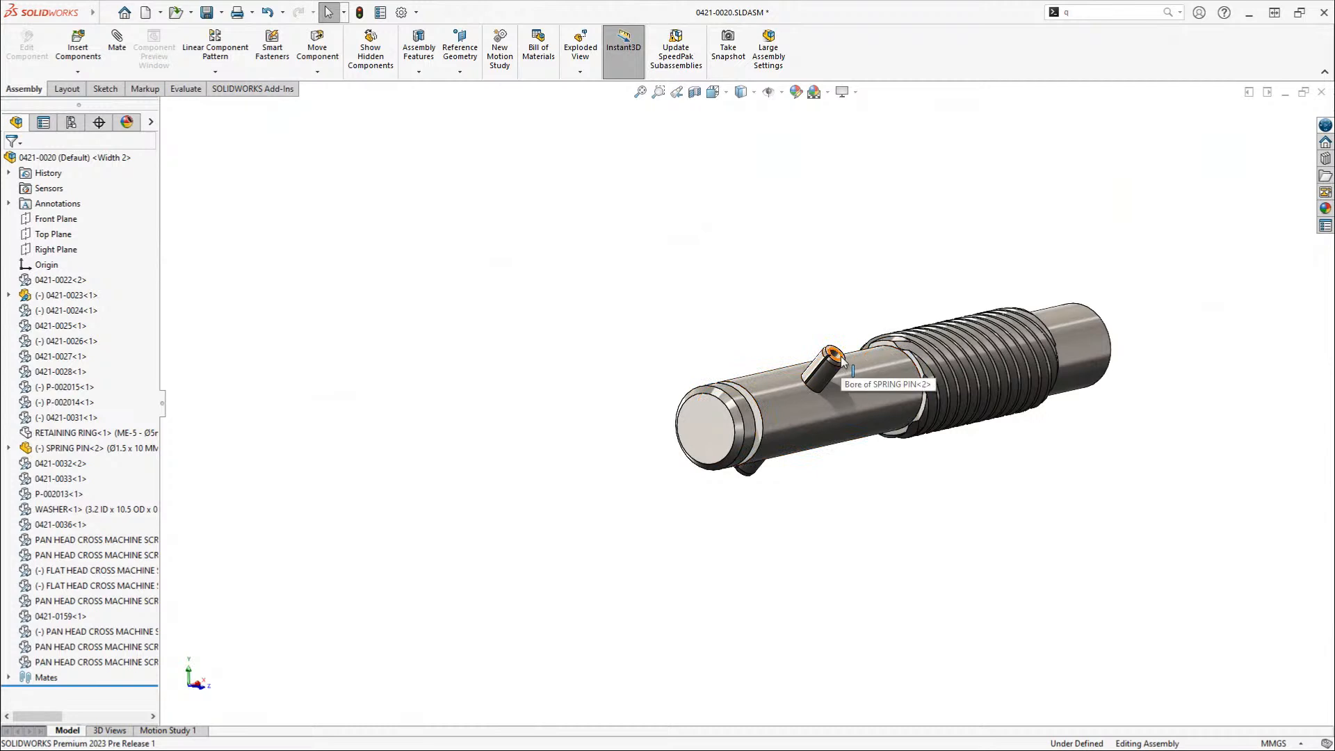
- Select an end face of the spring pin together with the smooth cylindrical face of shaft 0421-0023
key("g")
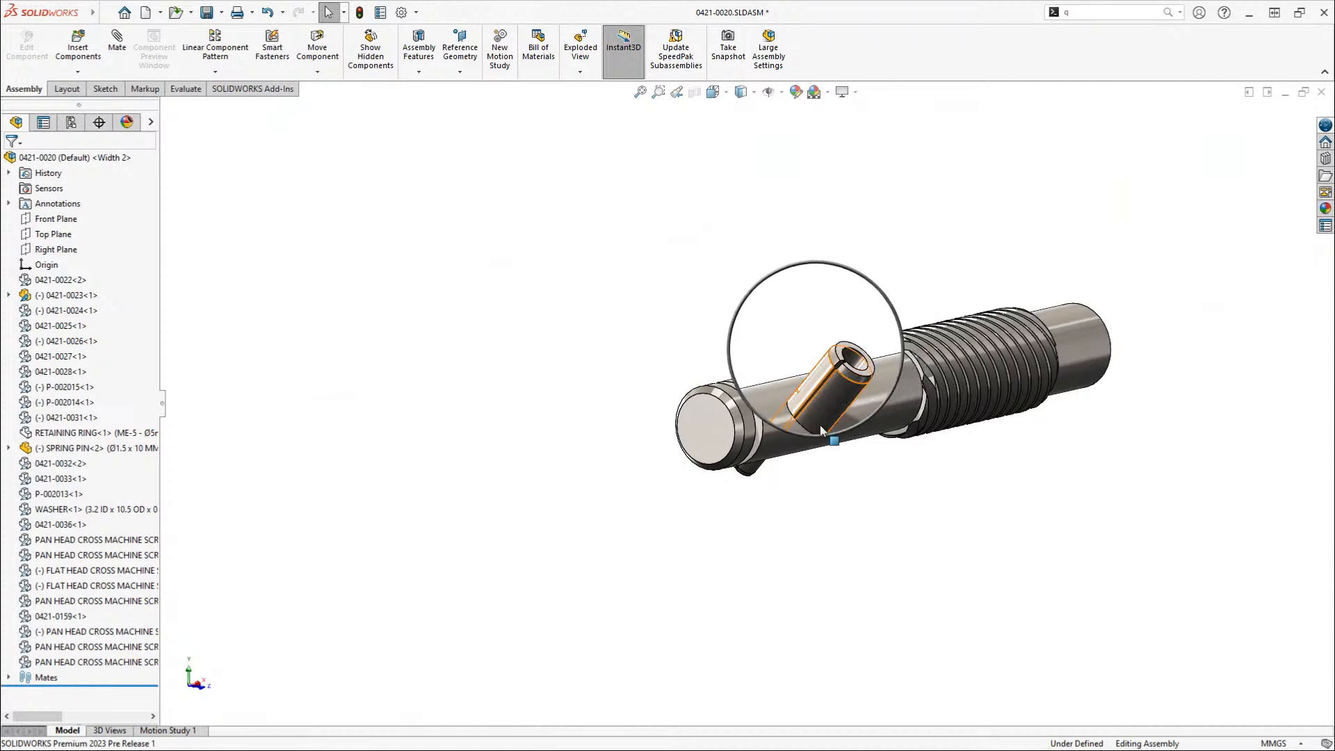
left_click(857, 344)
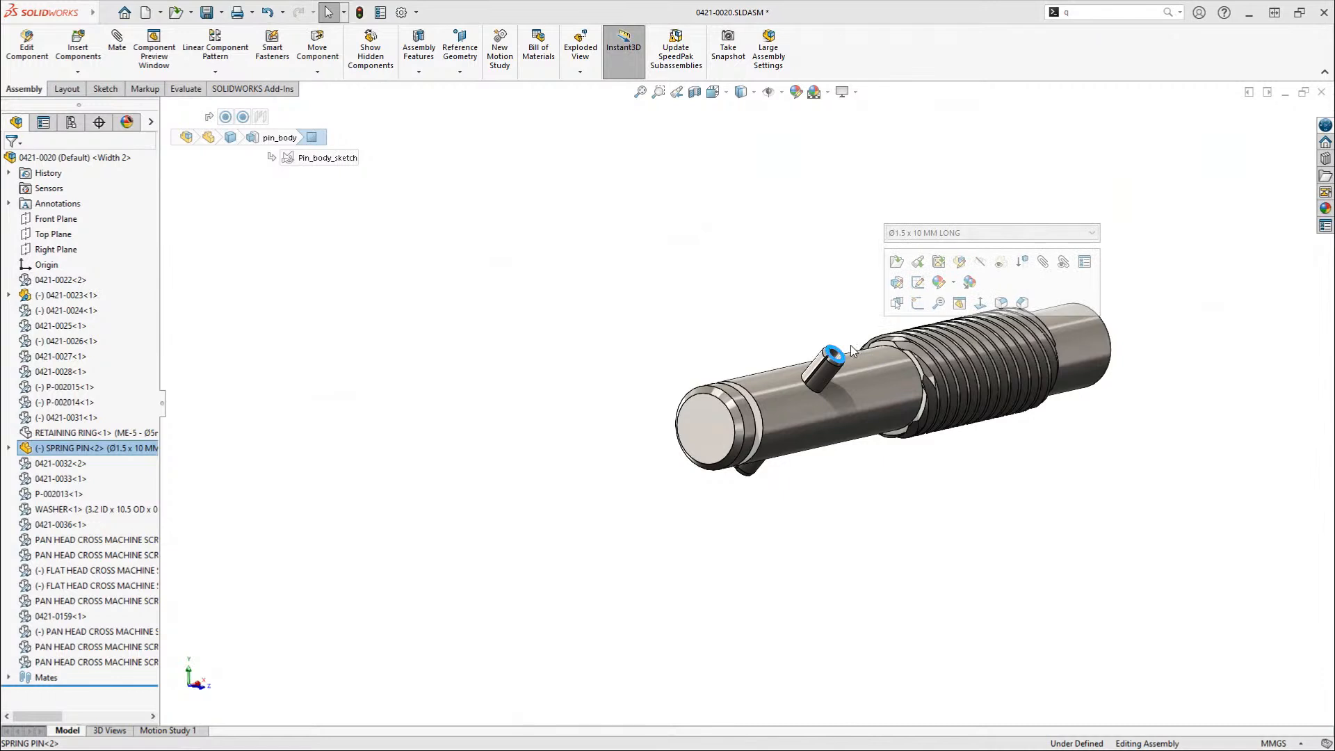
left_click(849, 390)
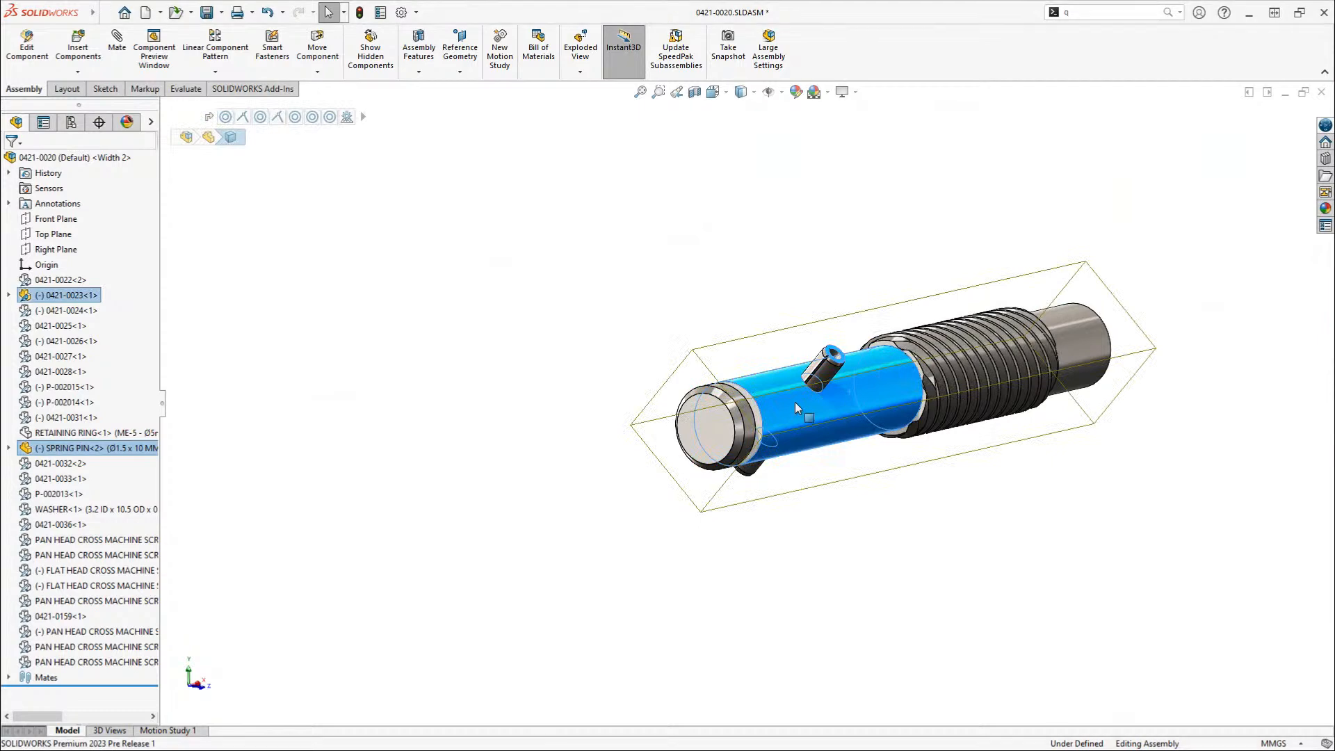
- Add the end face on the far side of the spring pin to the selection using the magnifying glass
middle_click_drag(795, 402, 915, 272)
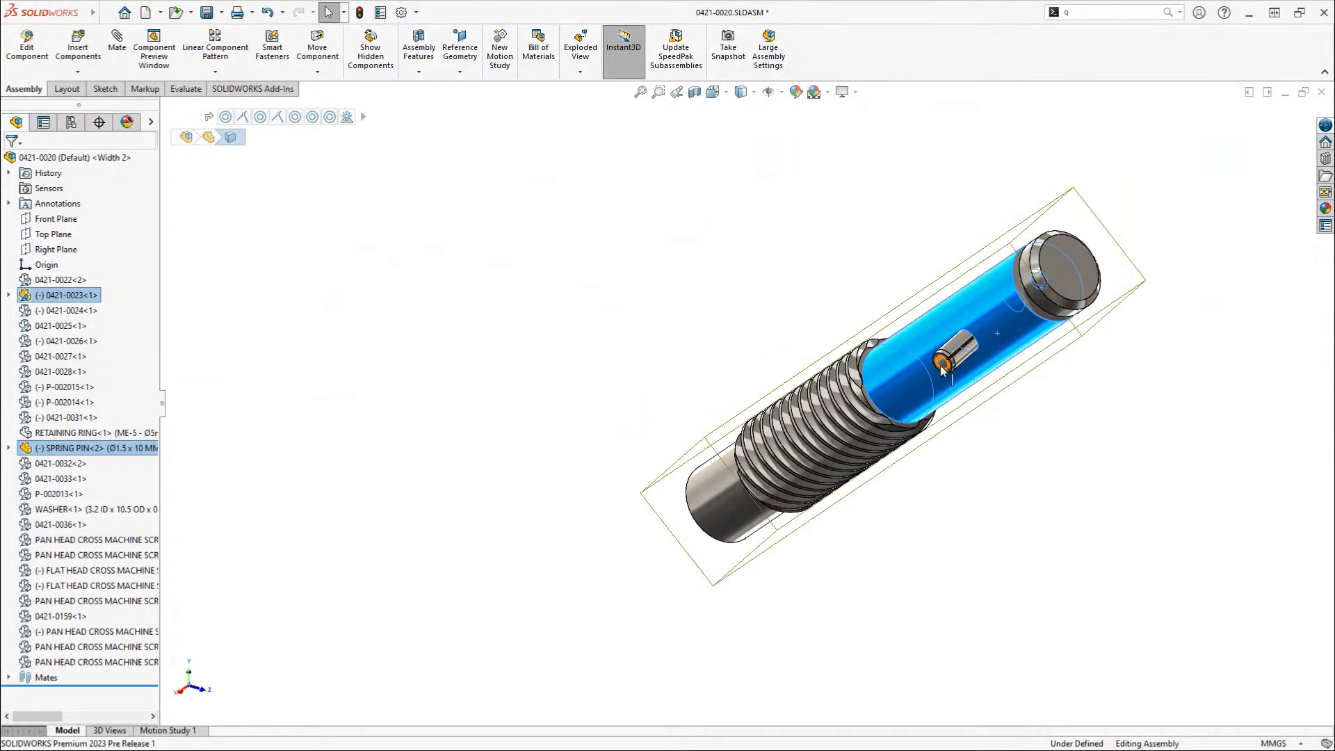
key("g")
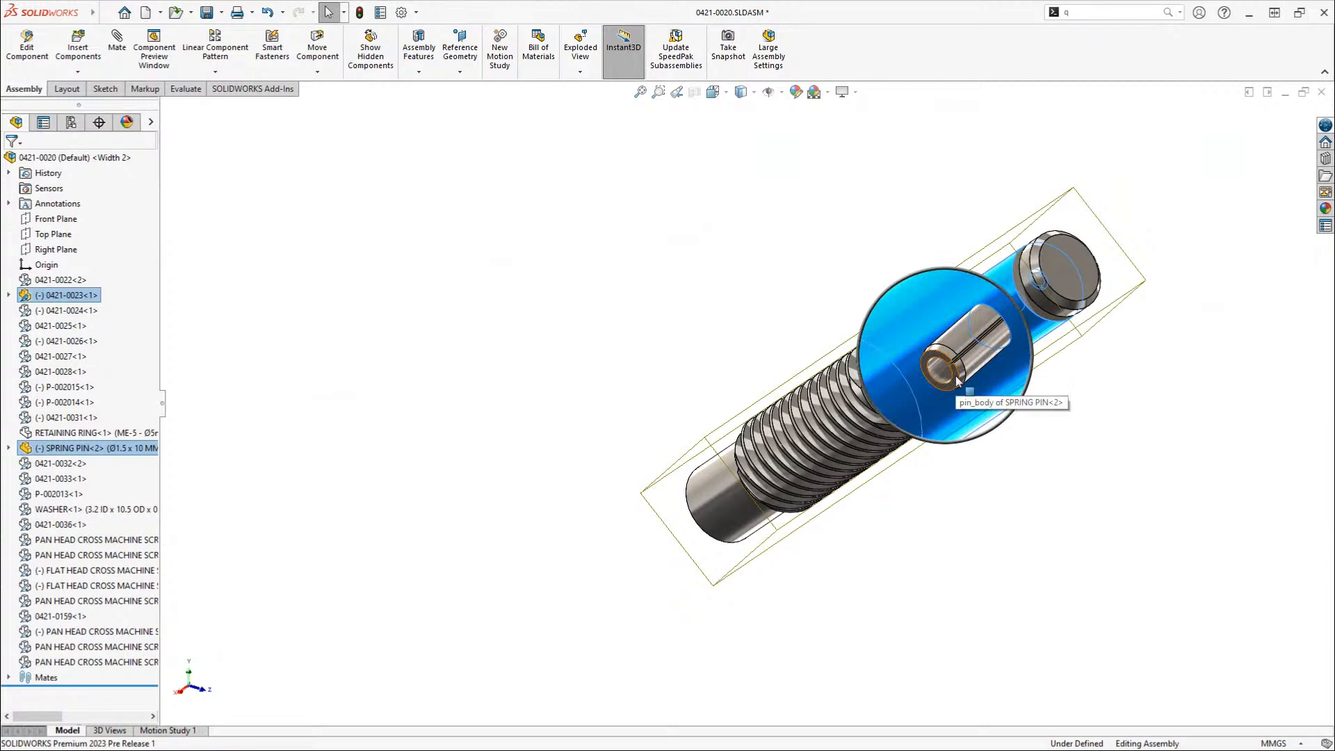
left_click(957, 379)
left_click(1009, 339, "ctrl")
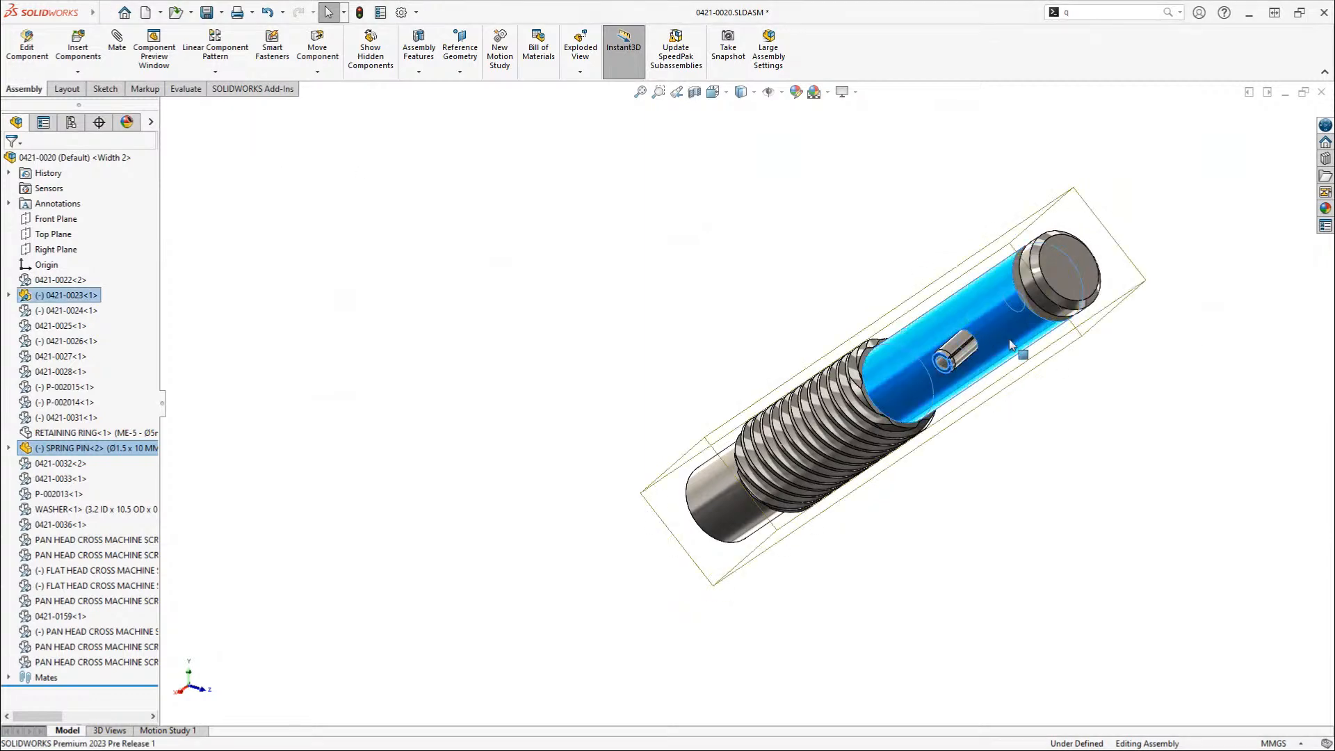
- Include the spring pin's upper end face in the selection and create a Width mate between the pin and the shaft
middle_click_drag(1009, 339, 864, 456)
key("g")
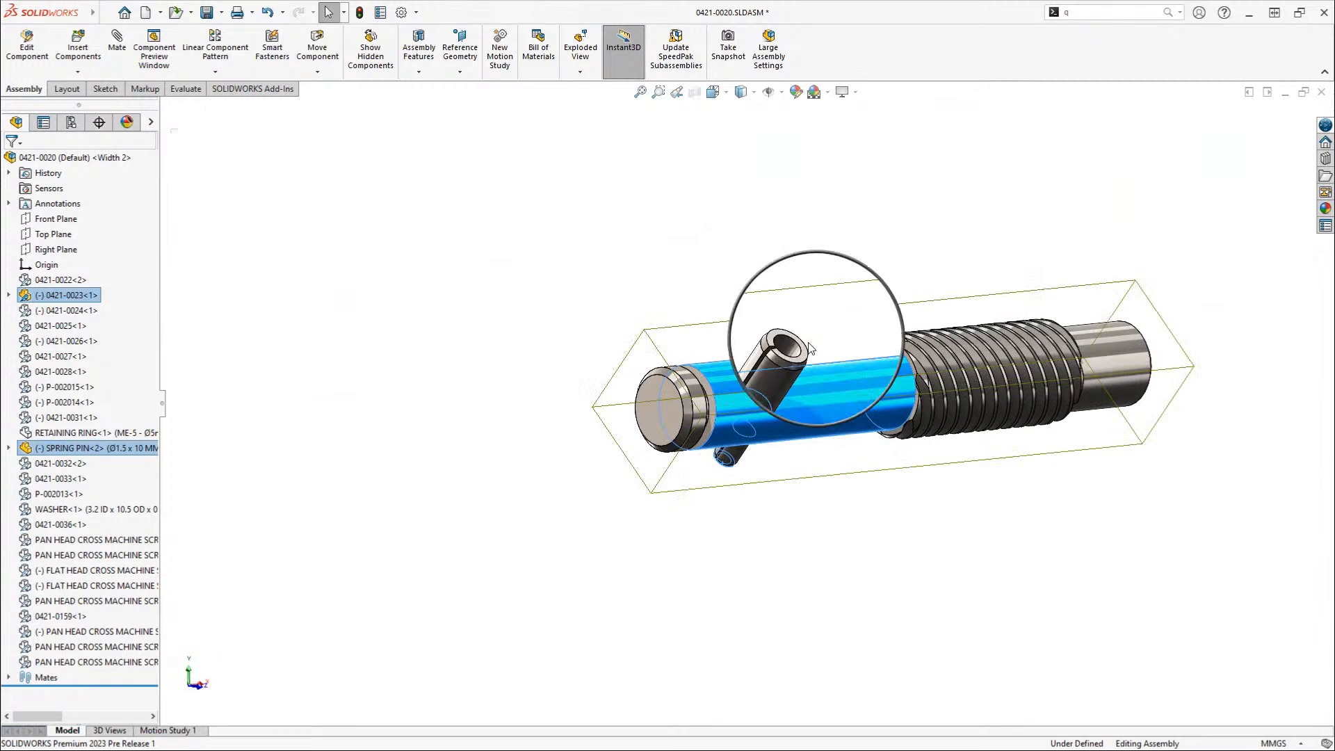
left_click(806, 359)
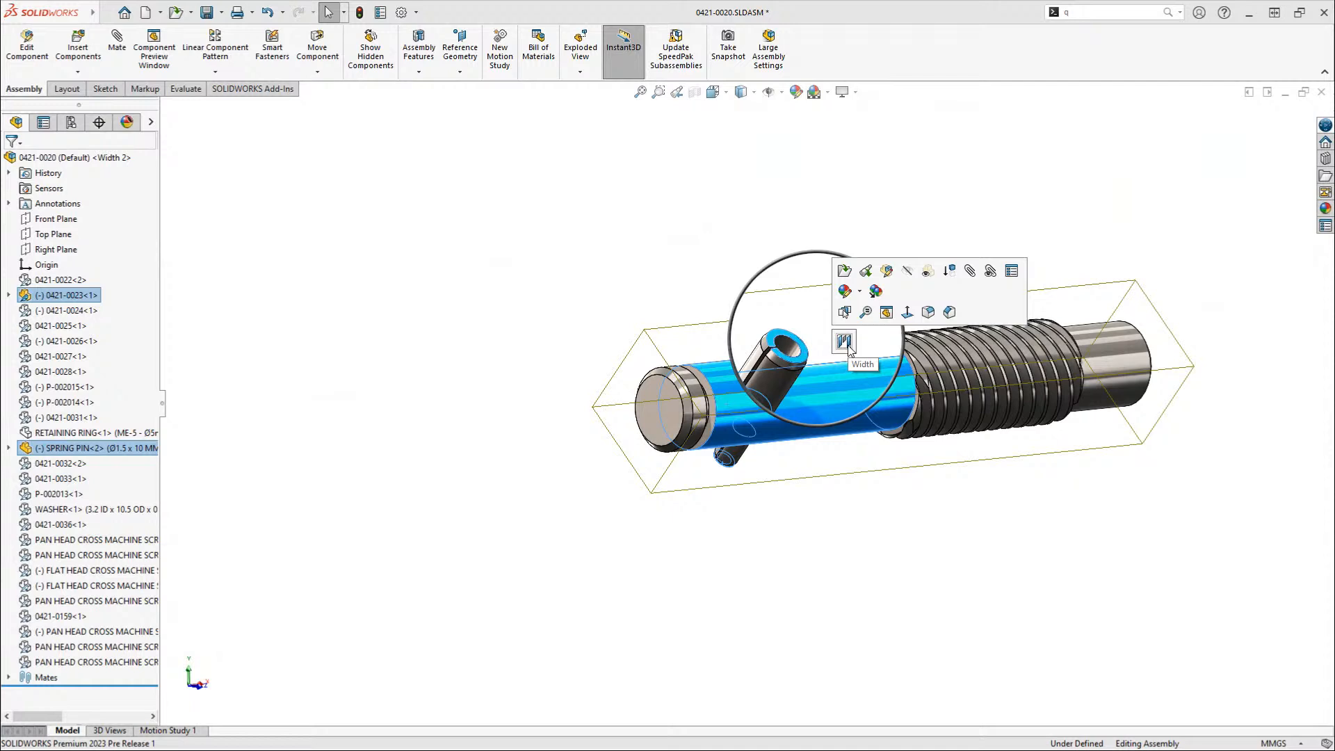
left_click(845, 343)
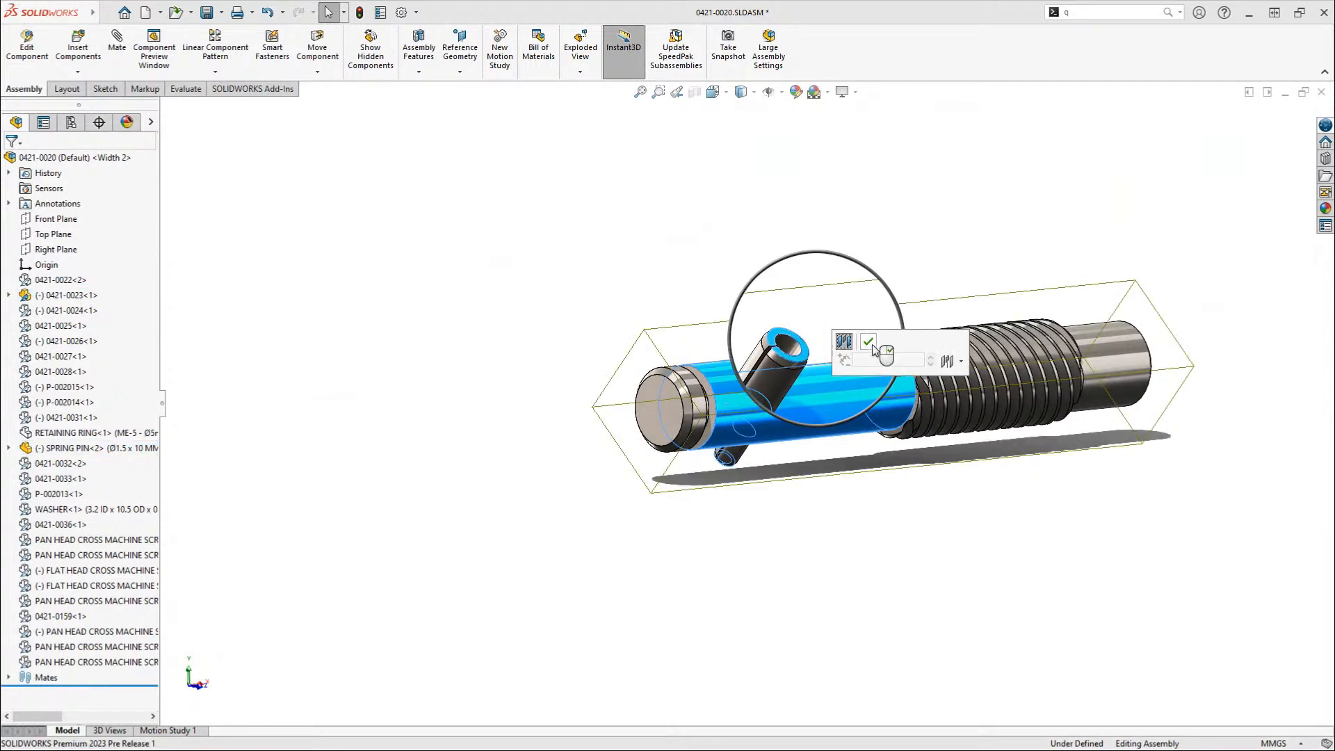
left_click(869, 343)
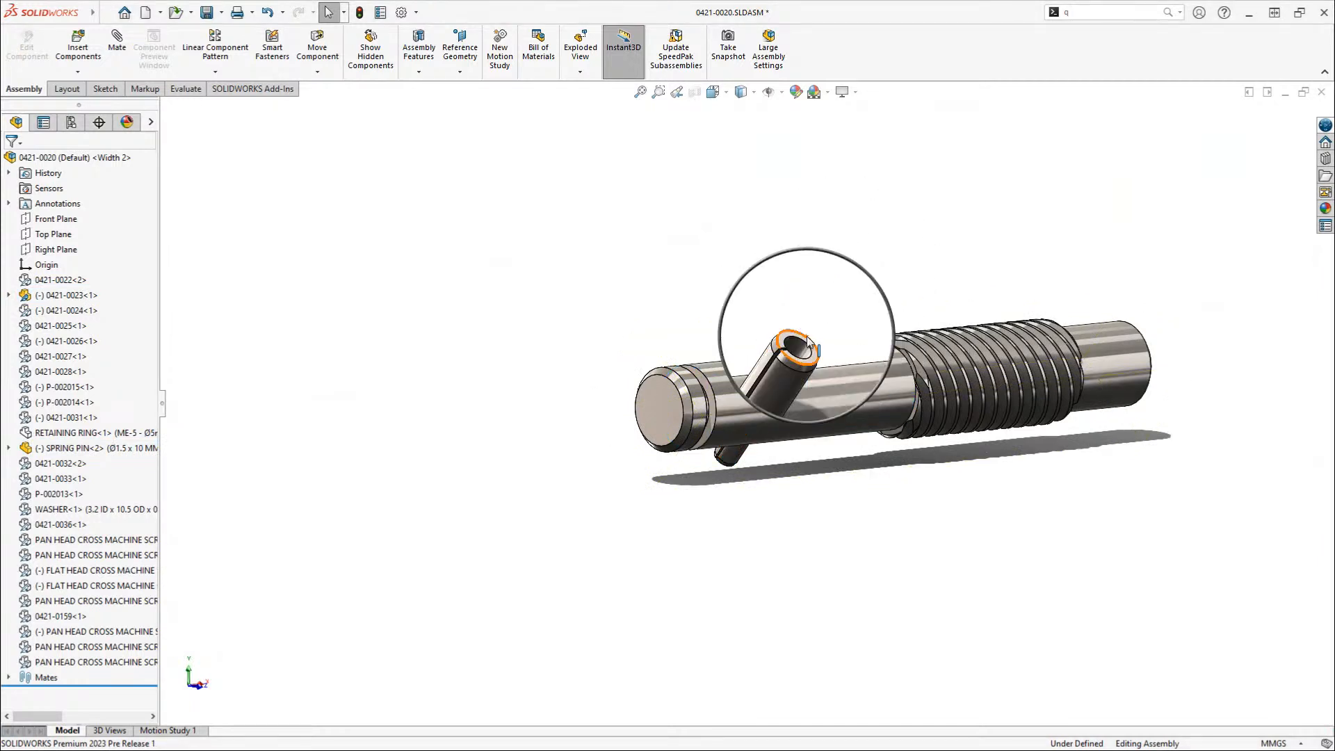
- Inspect the mated spring pin's end up close and activate Display State-1 for the tensioner assembly
scroll(807, 338, "down", 3)
scroll(806, 348, "up", 5)
key("g")
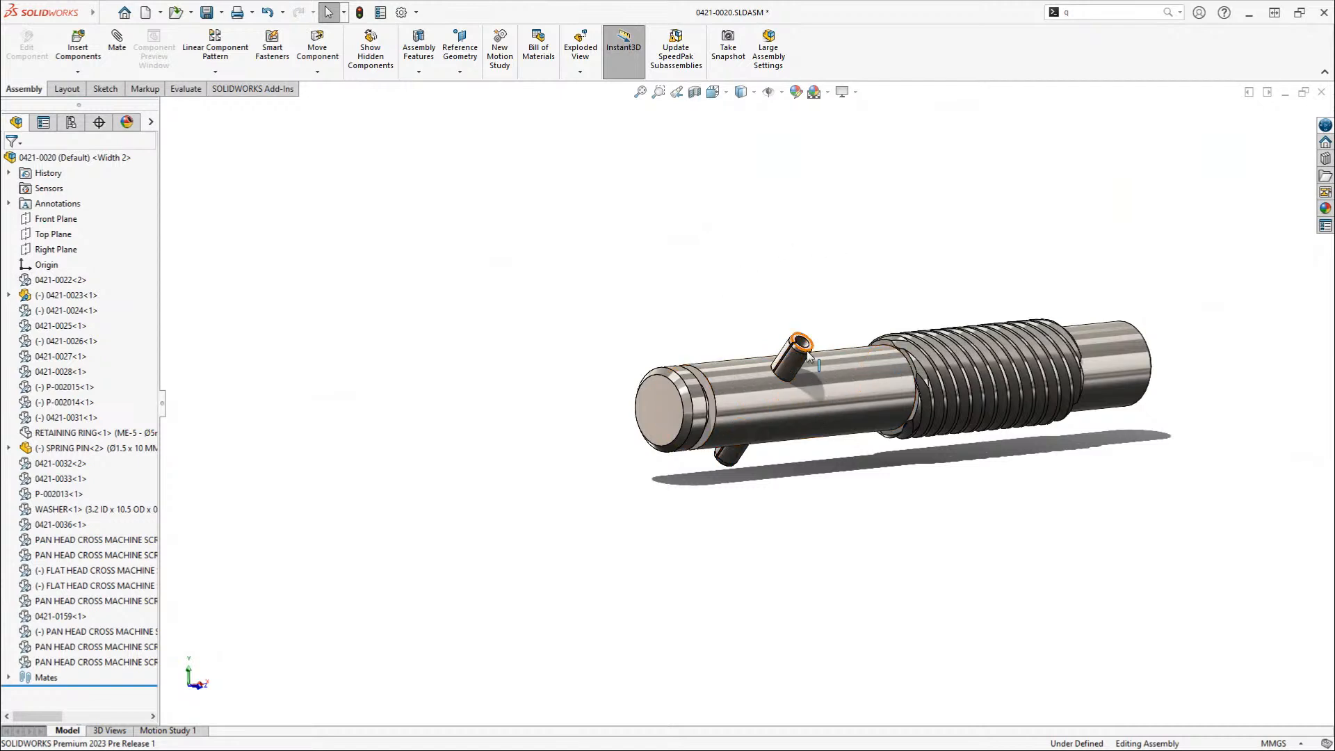
left_click(807, 351)
left_click(779, 314)
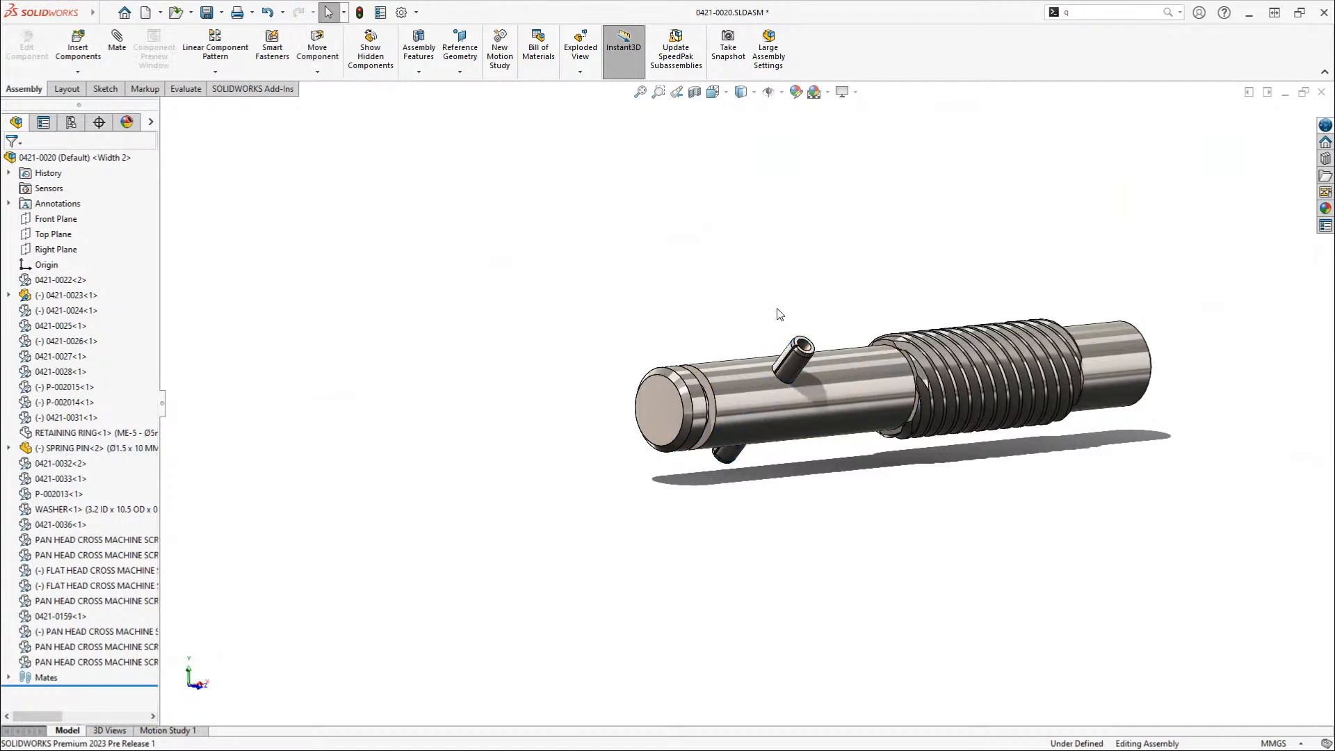
right_click(150, 121)
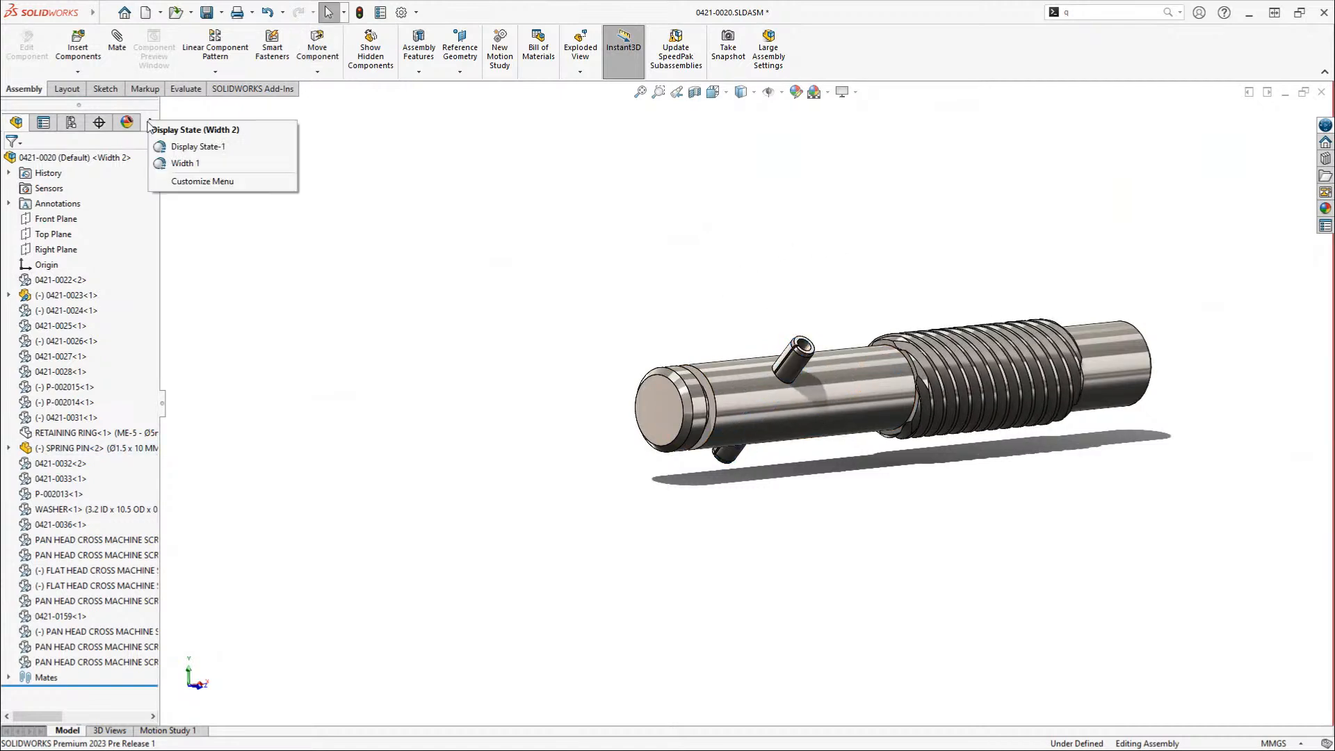
left_click(177, 147)
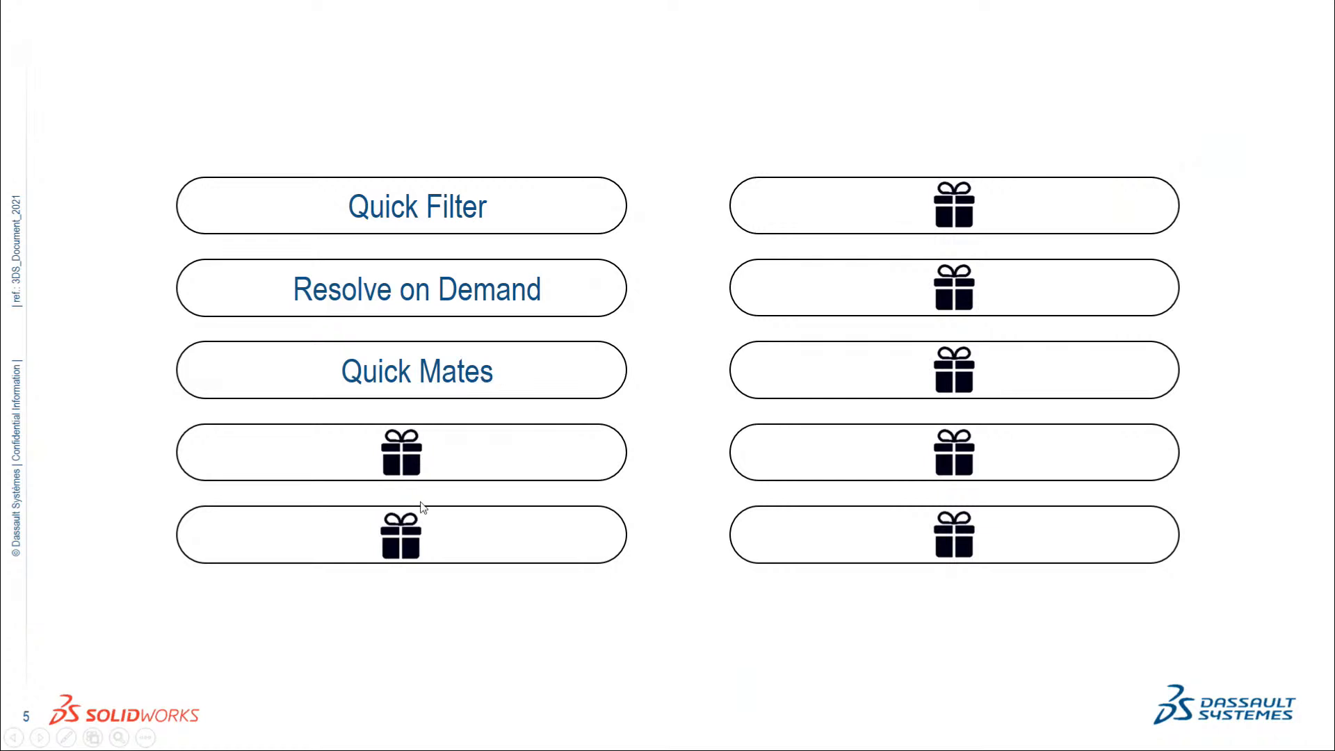
left_click(407, 469)
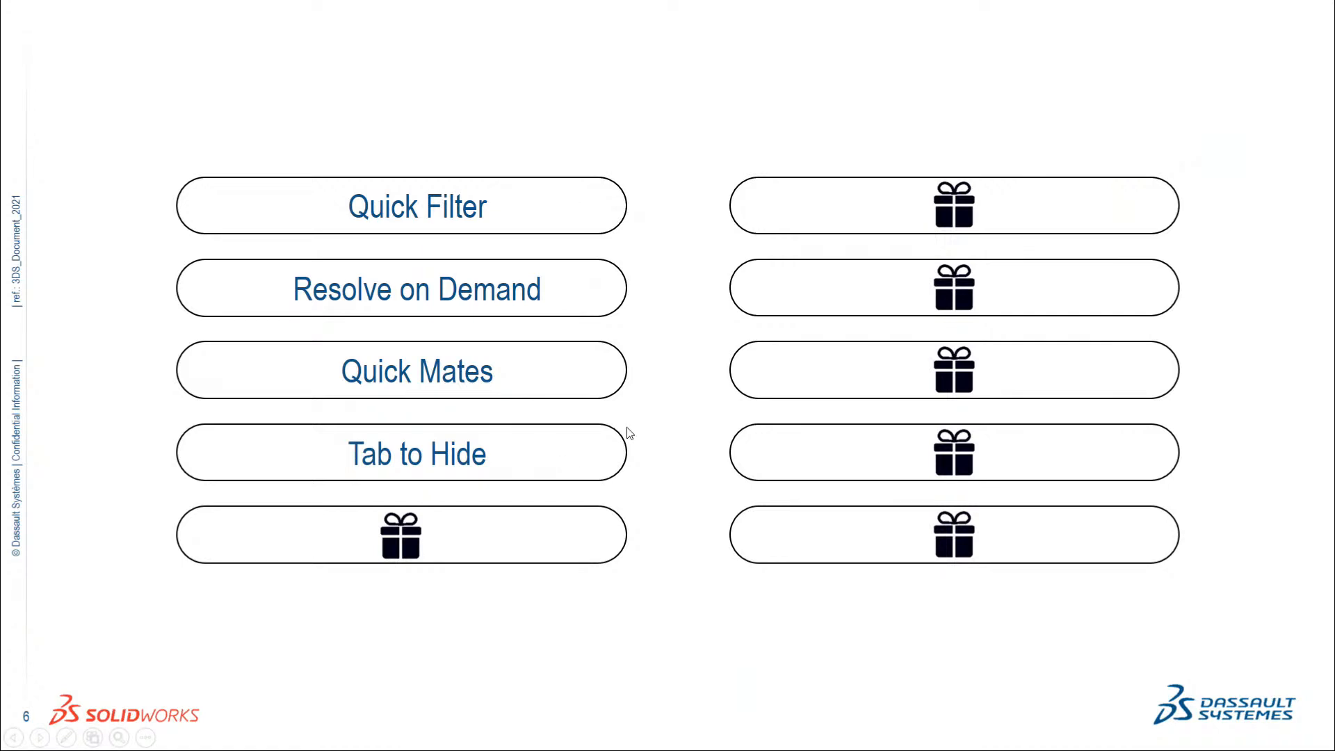
- Switch to SOLIDWORKS and bring up the Sewing Machine assembly document
key("alt+Tab")
key("ctrl+Tab")
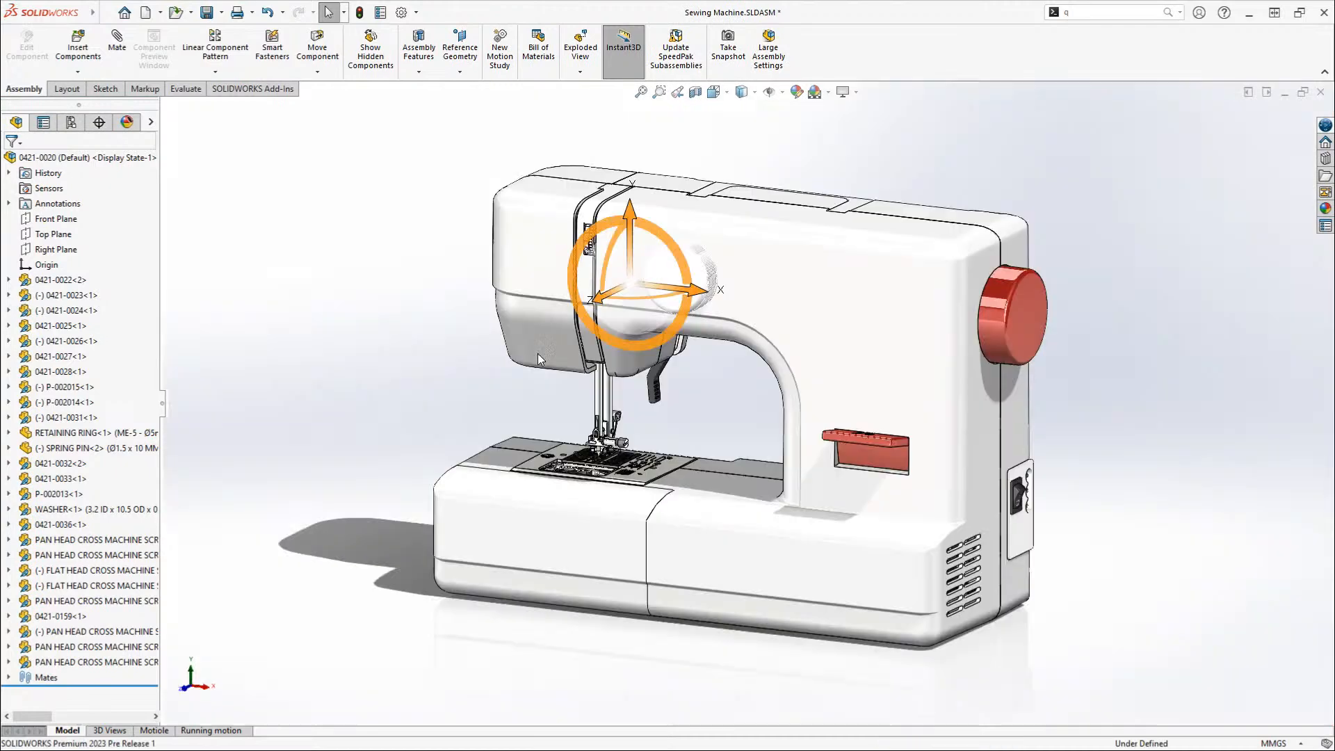
left_click(1120, 343)
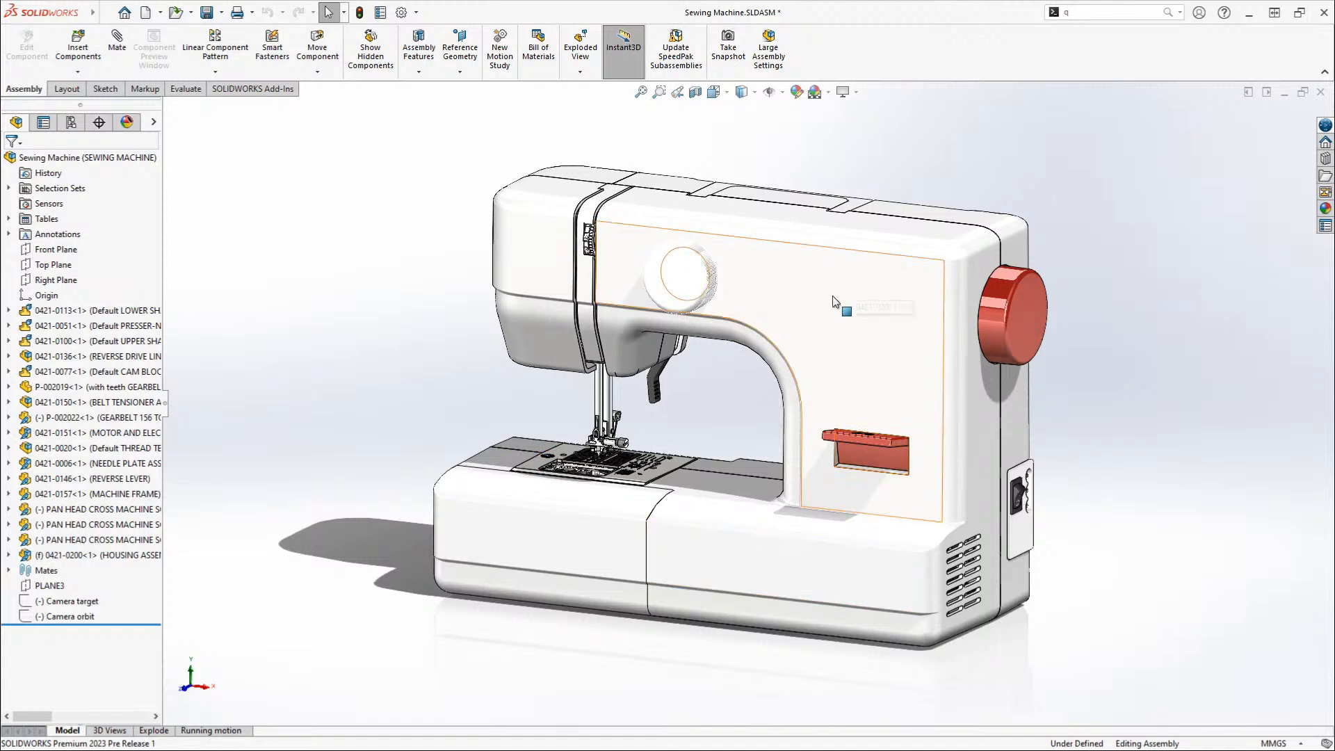
- Hide the front housing 0421-0201, the head cover 0421-0203 and the front base cover 0421-0204
left_click(814, 317)
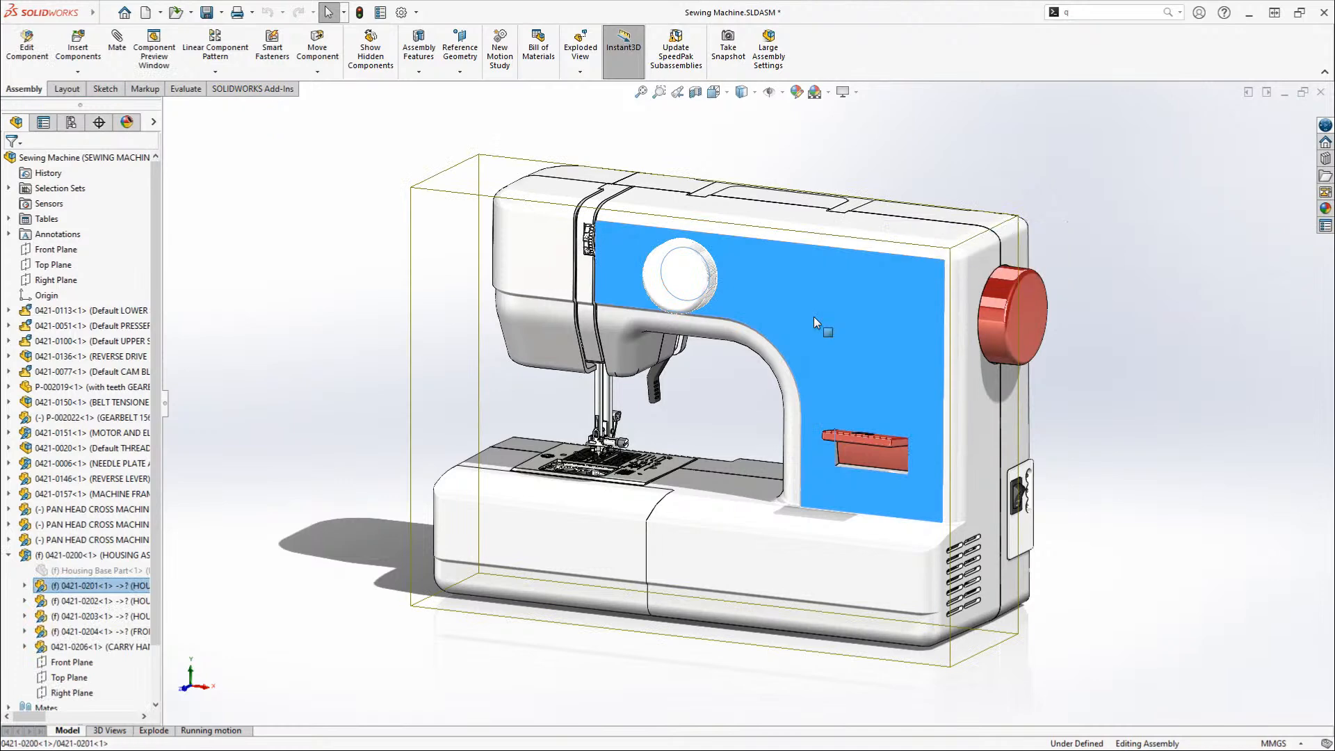
right_click(813, 316)
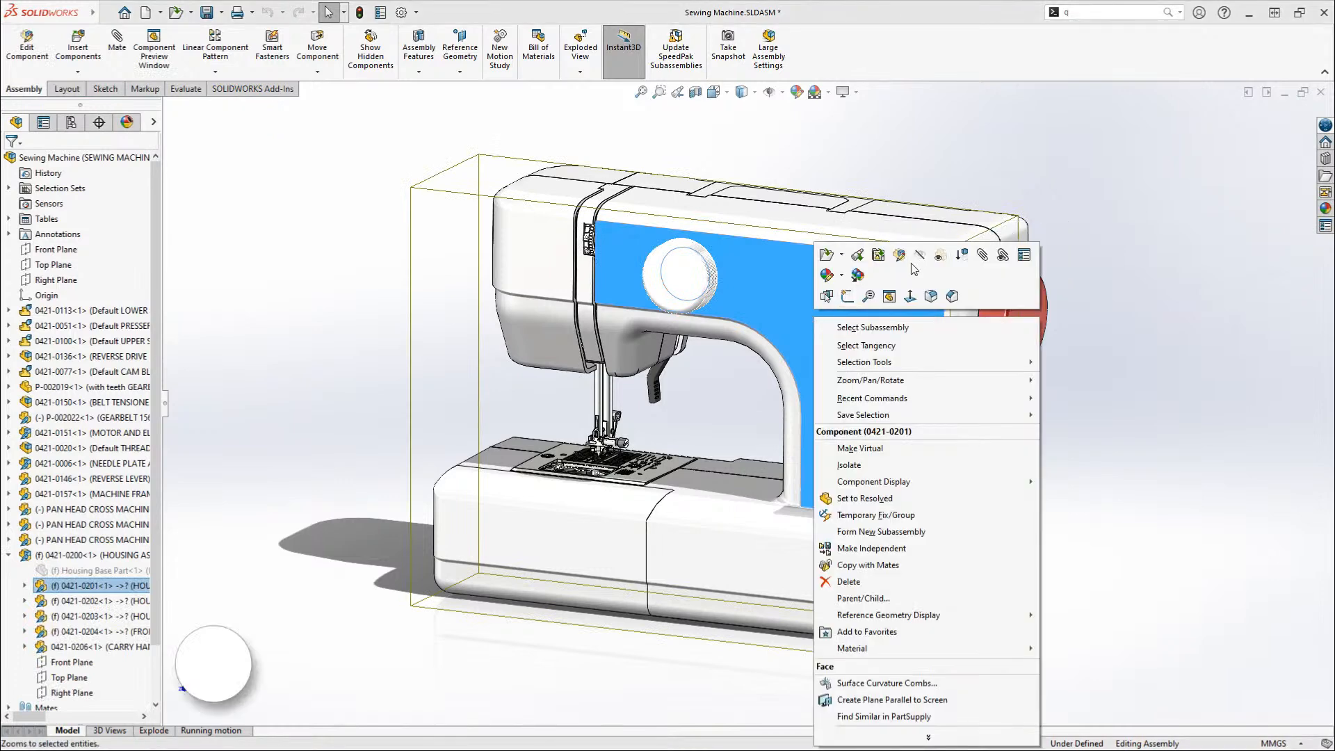
left_click(921, 255)
left_click(544, 256)
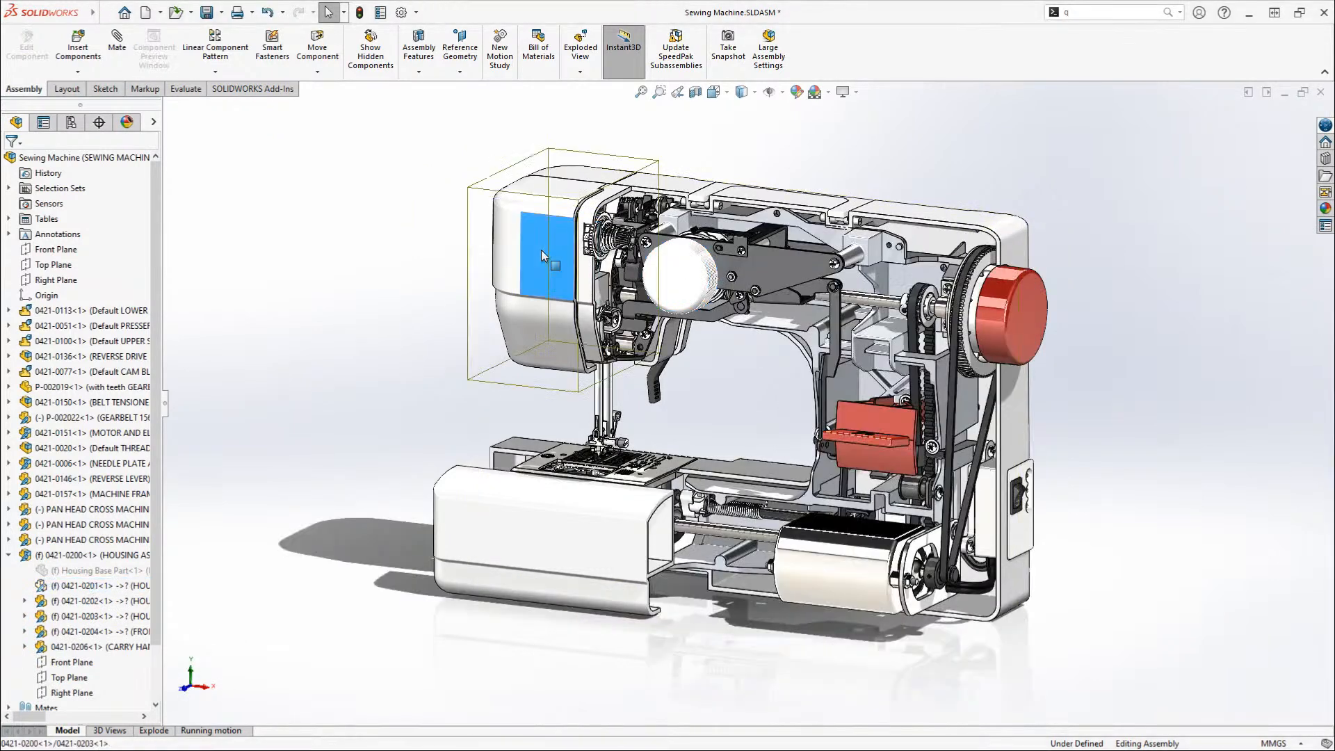
right_click(541, 249)
left_click(654, 193)
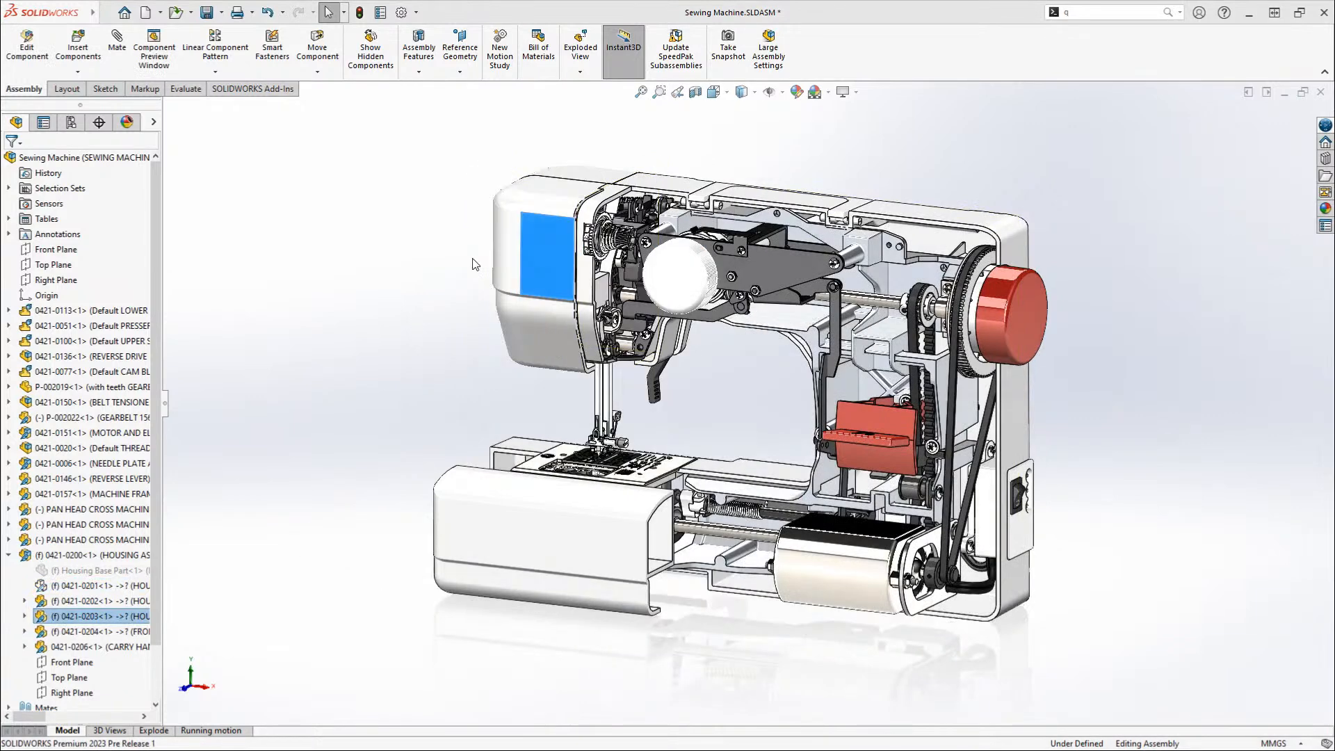
left_click(494, 511)
right_click(494, 511)
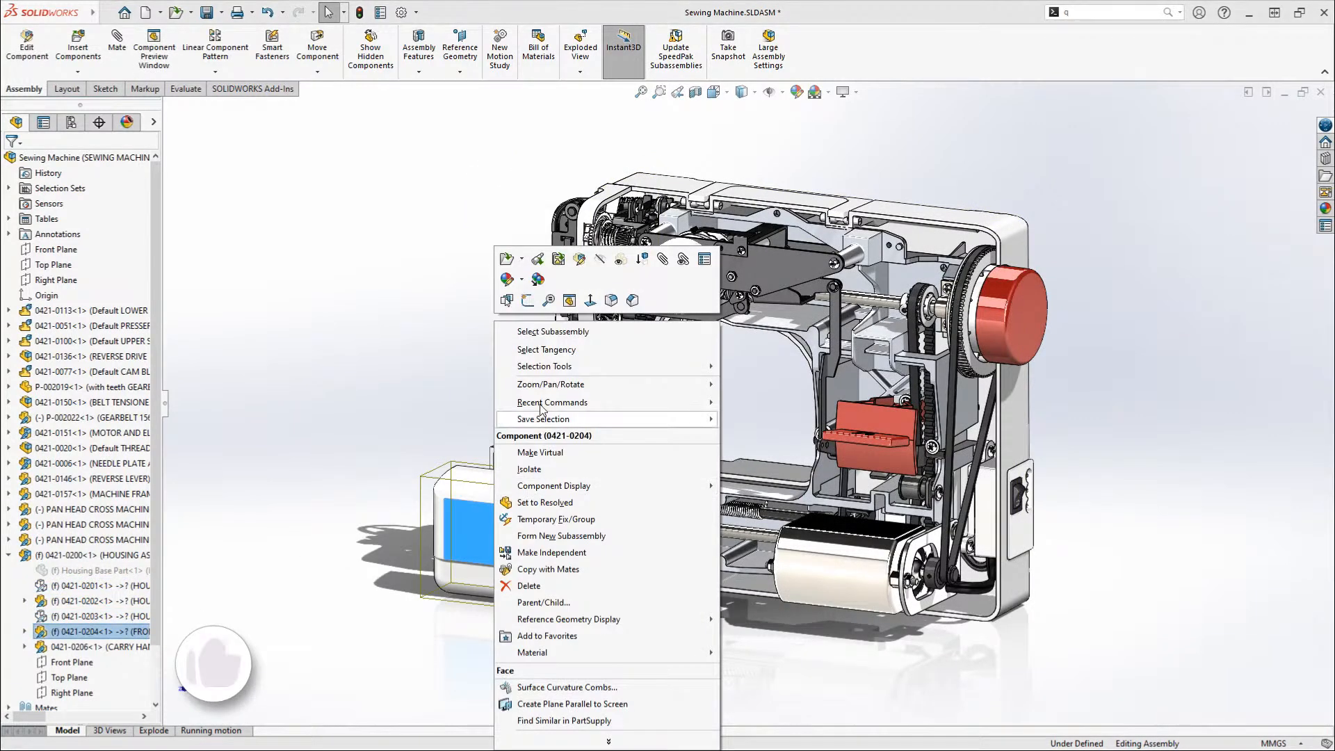
left_click(601, 259)
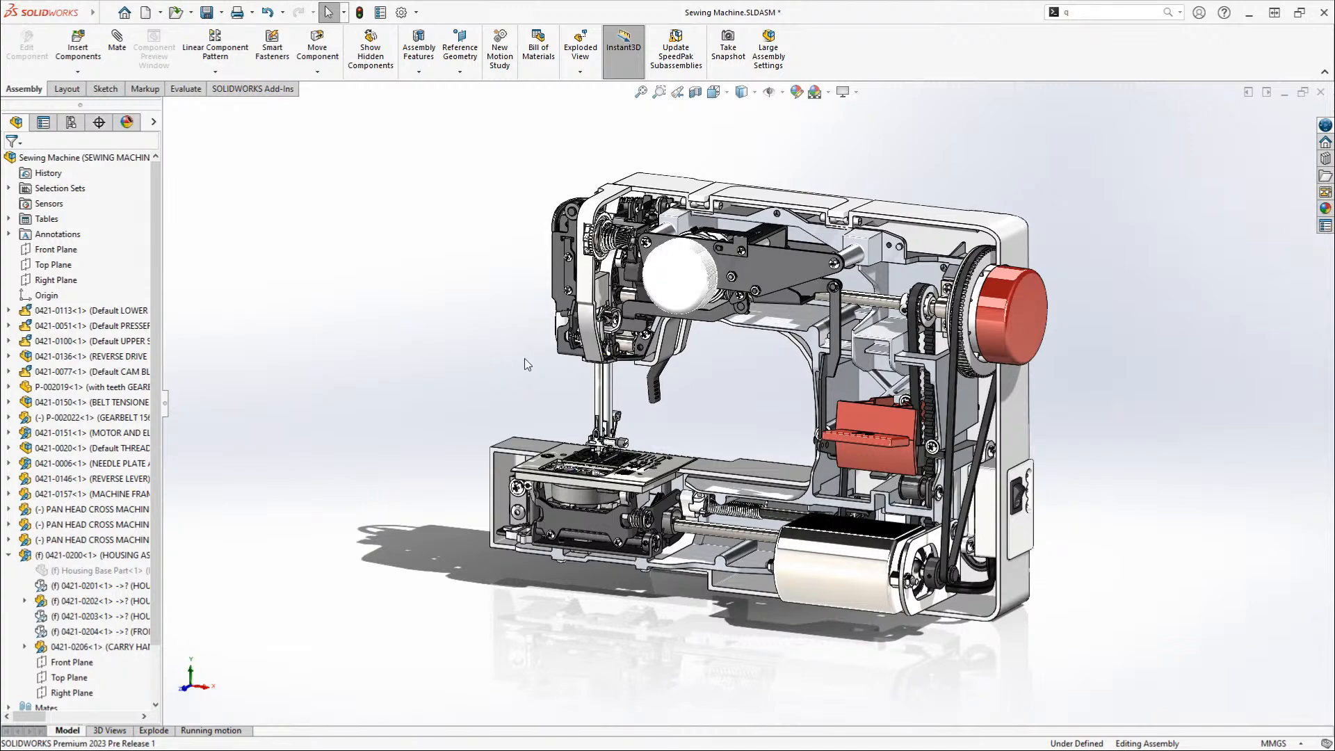
- Expand the display pane and show the hidden housing parts 0421-0201, 0421-0203 and 0421-0204
right_click(529, 303)
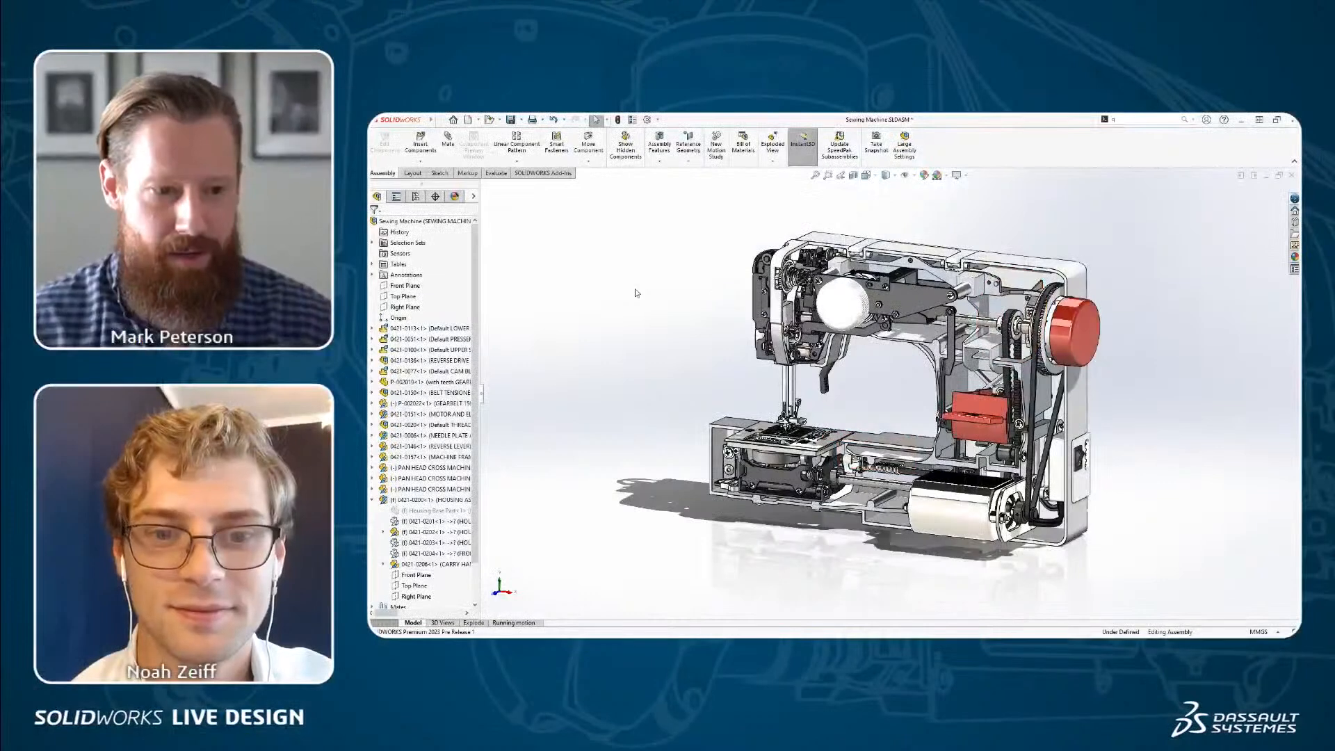
left_click(473, 198)
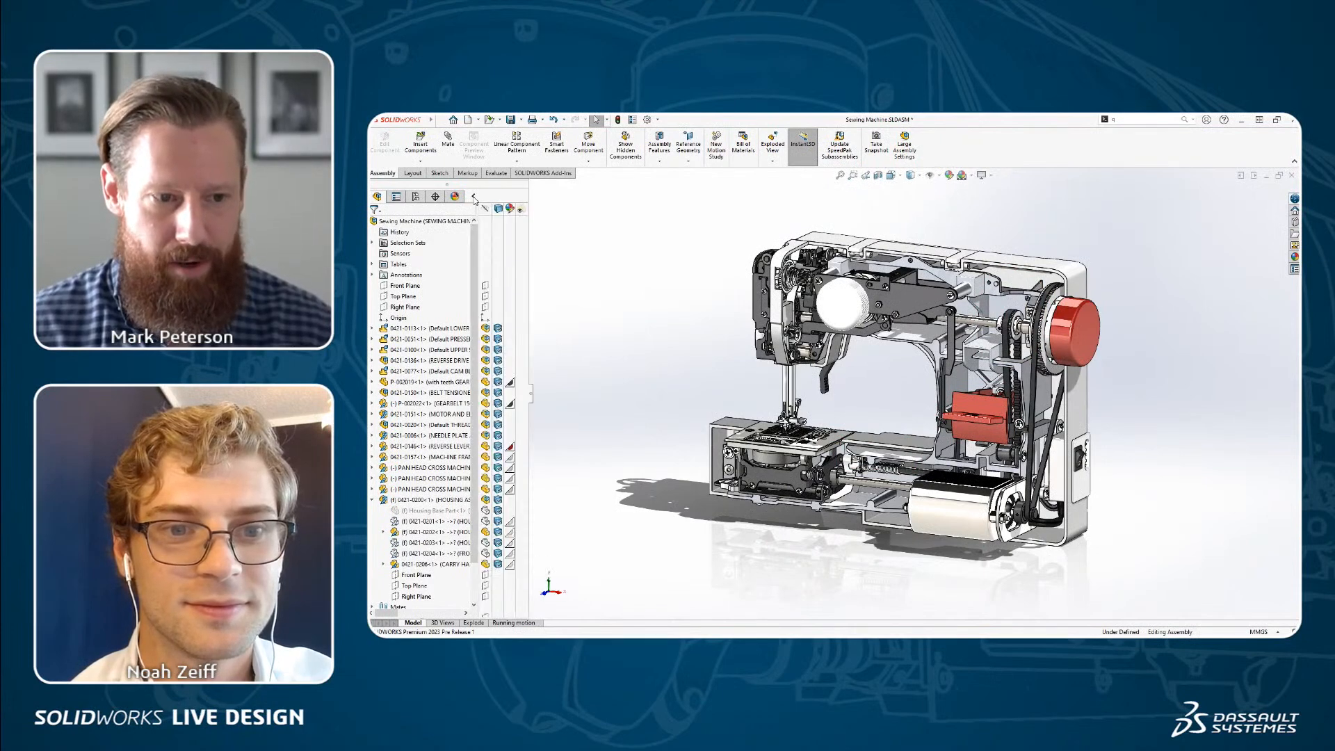
scroll(466, 540, "down", 2)
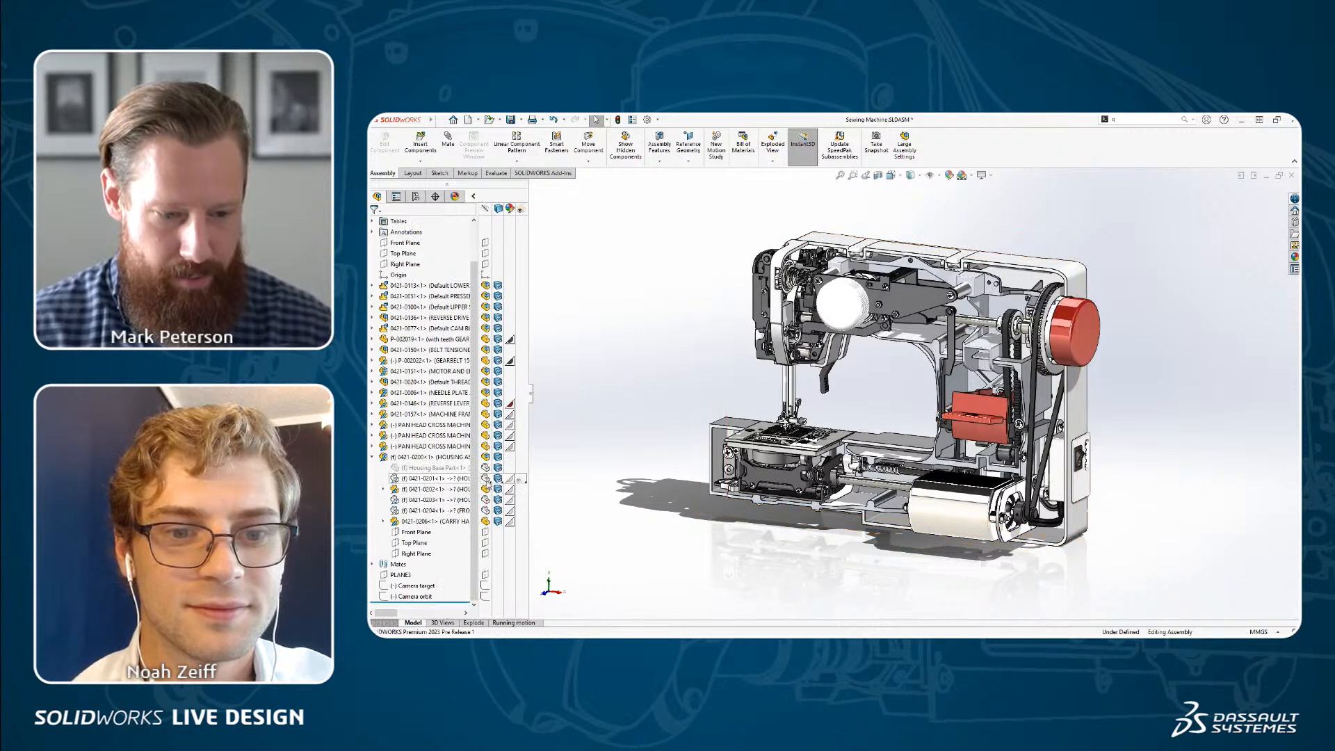
left_click(510, 489)
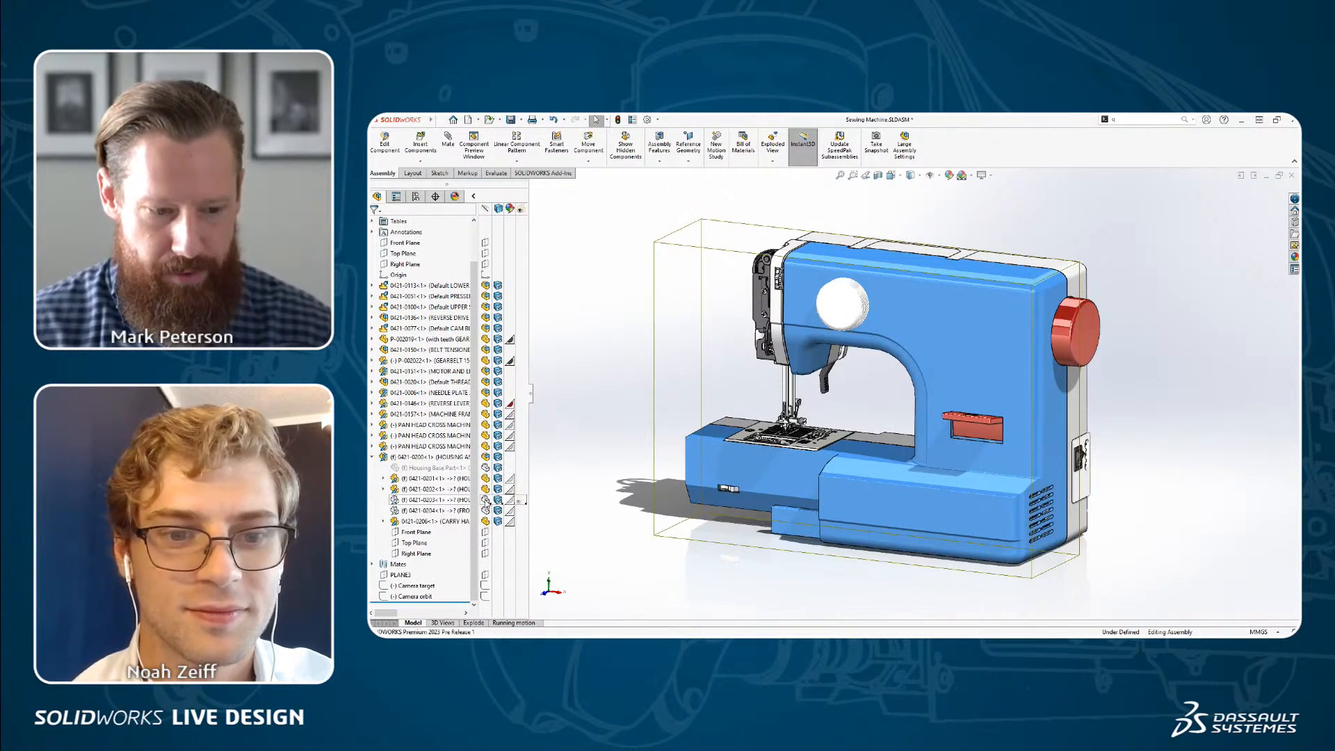
left_click(515, 500)
left_click(486, 512)
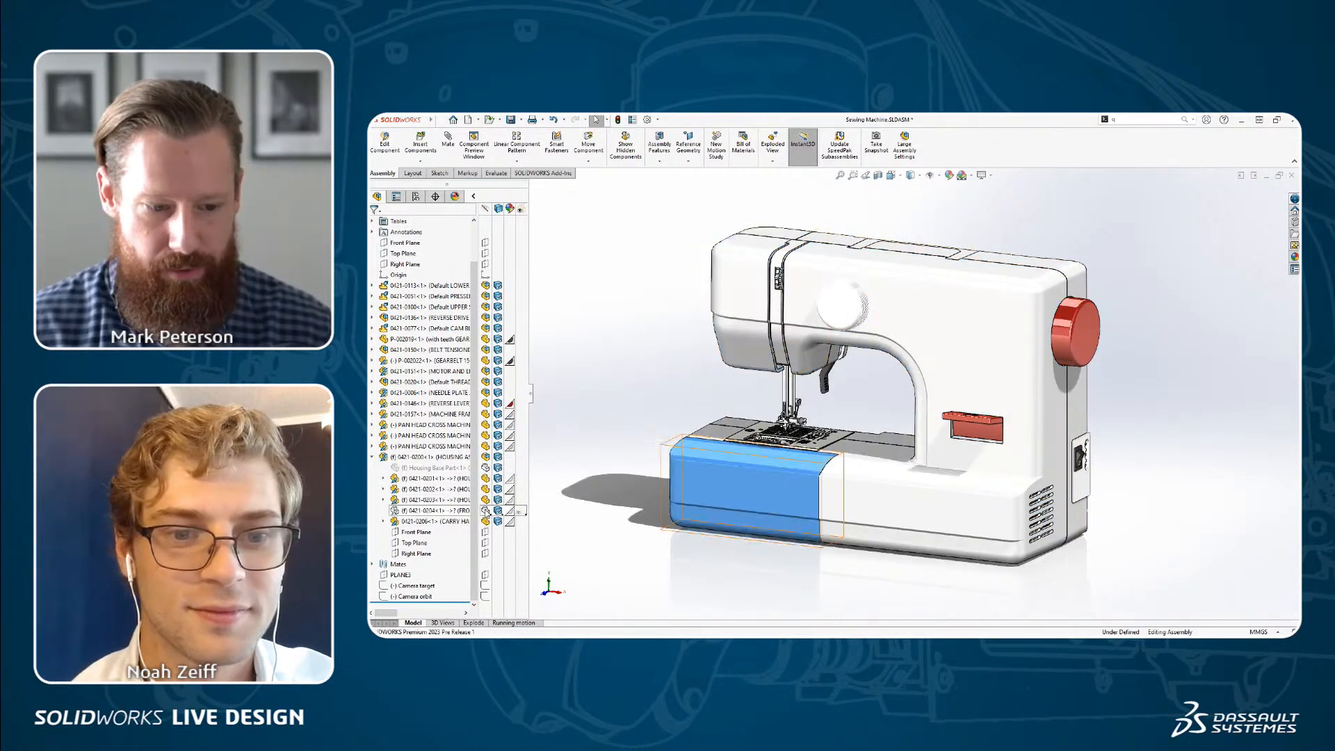
left_click(486, 511)
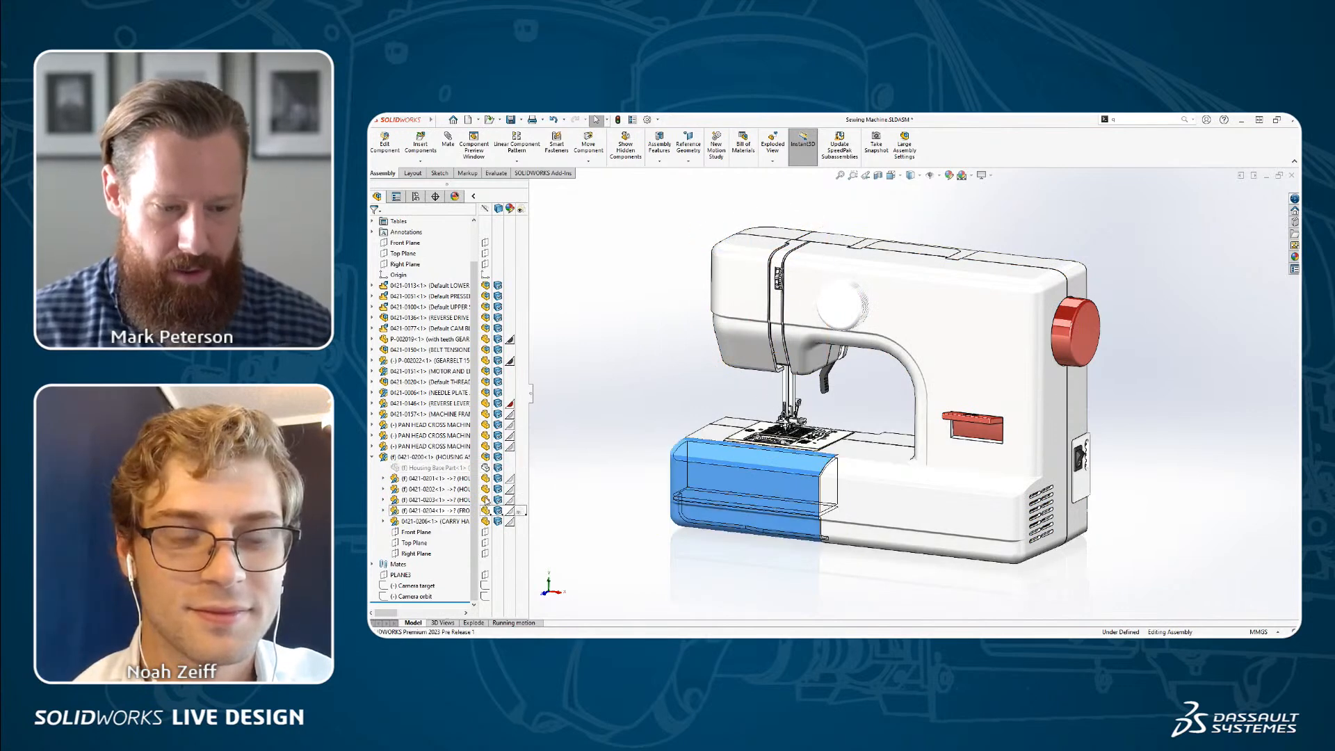
- Hide the three housing covers again from the display pane and collapse the pane
left_click(486, 499)
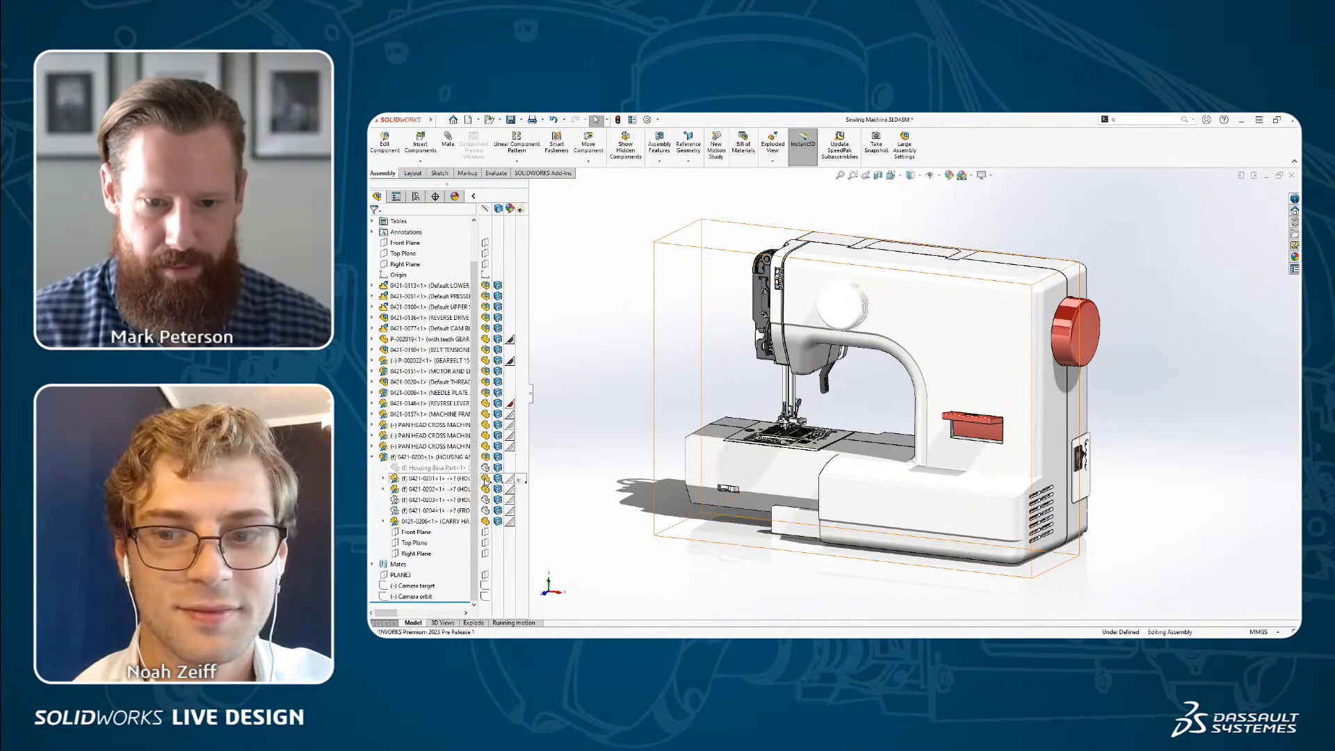
left_click(486, 479)
left_click(473, 196)
- Select all hidden components of the Sewing Machine assembly with the Select Hidden option
left_click(588, 228)
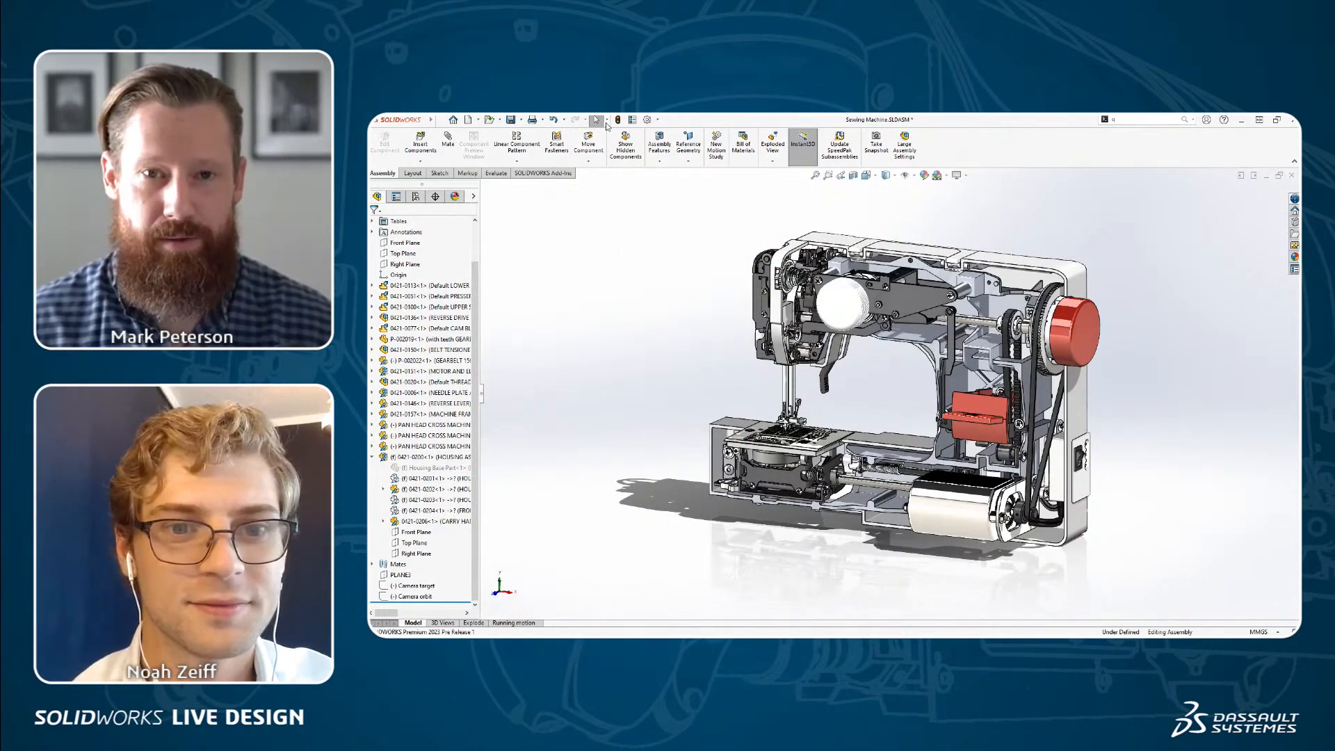
left_click(606, 121)
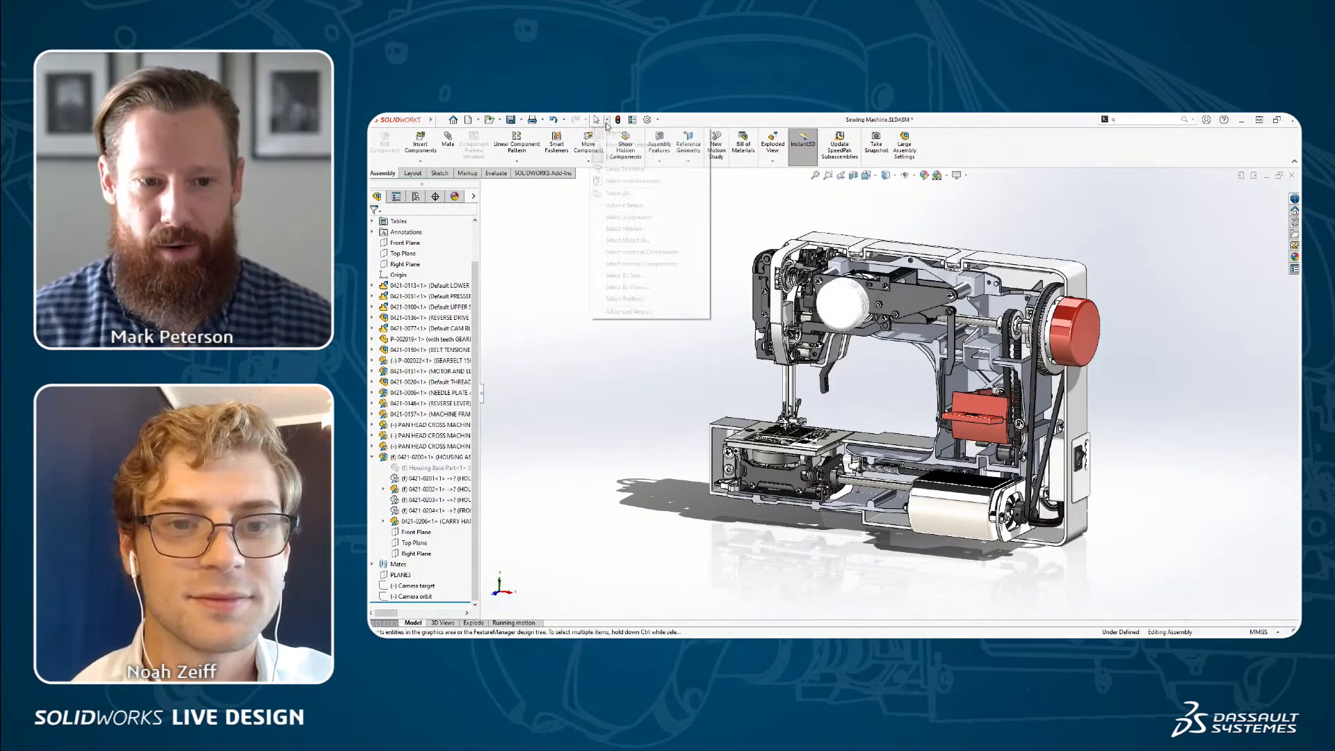
left_click(676, 235)
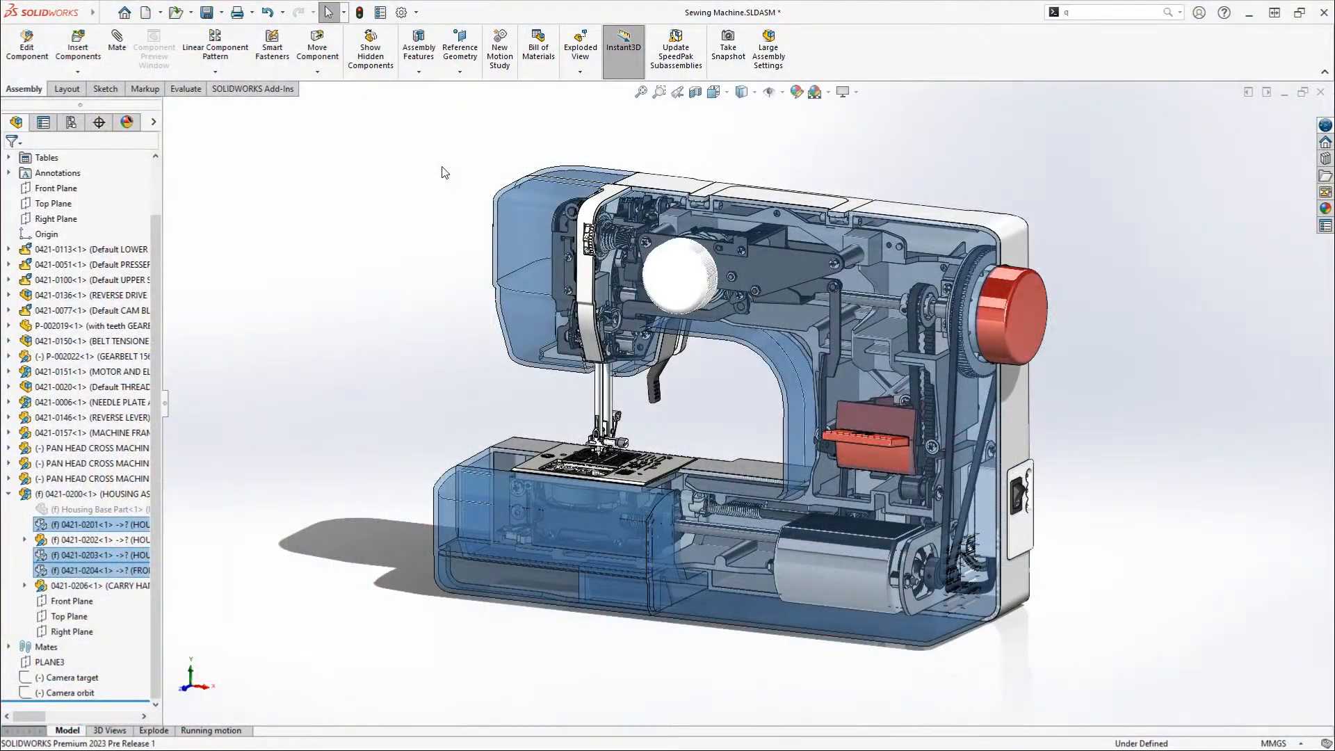
- Show all the selected hidden housing components of the Sewing Machine assembly
right_click(398, 202)
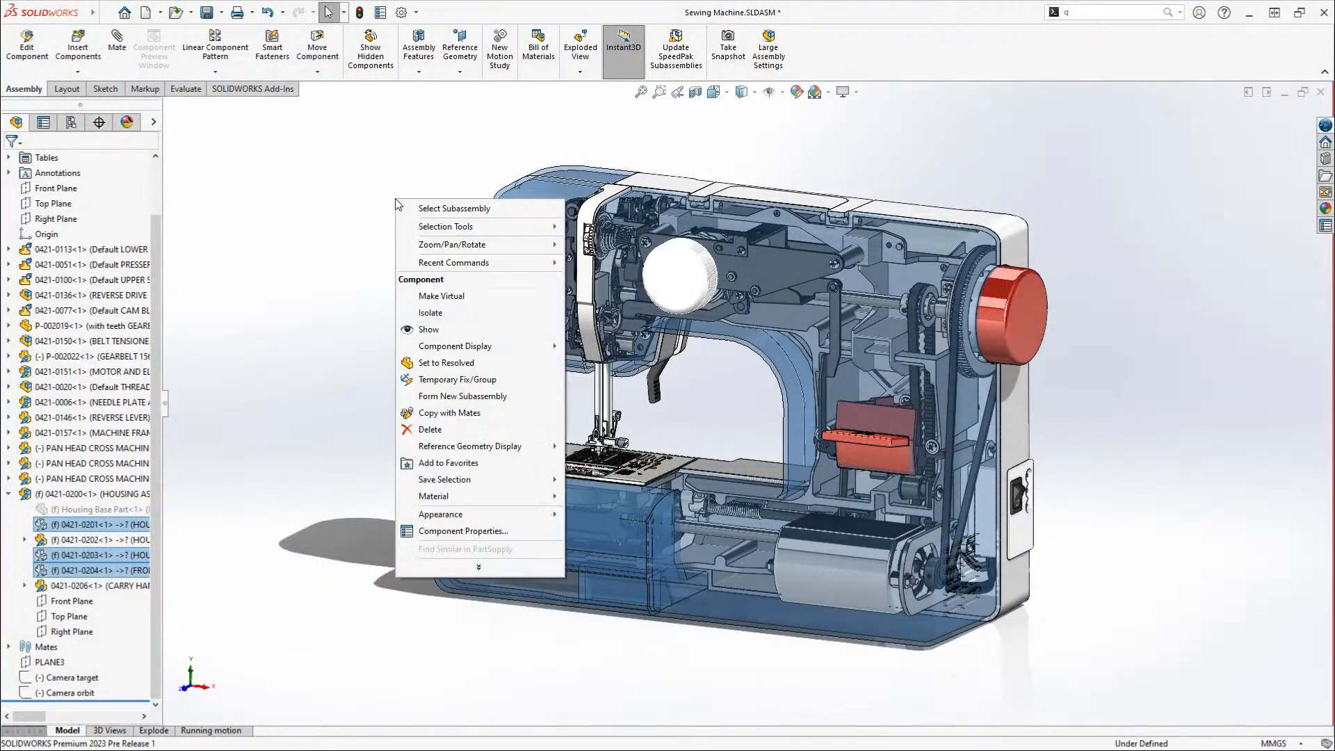
left_click(418, 331)
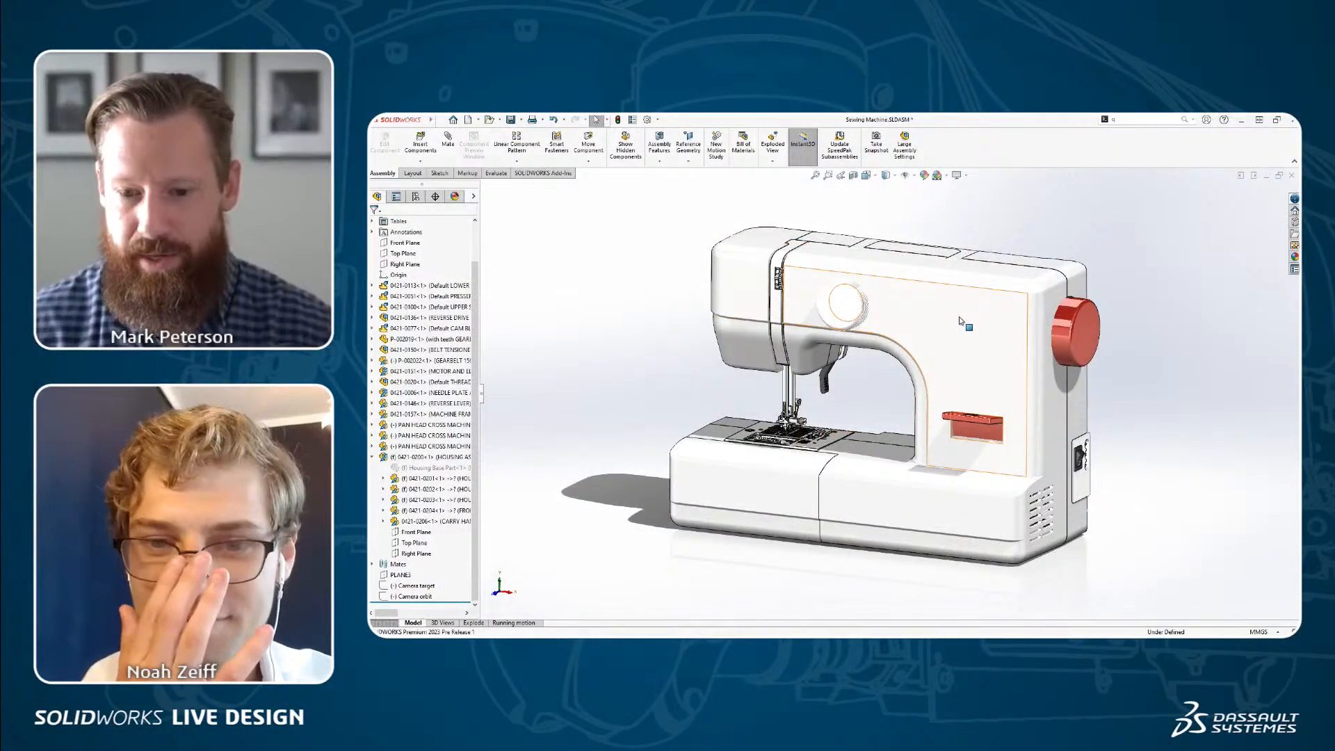
- Hide the front housing, white dial, head cover, front base cover, motor and red reverse lever using Tab to Hide
left_click(847, 299)
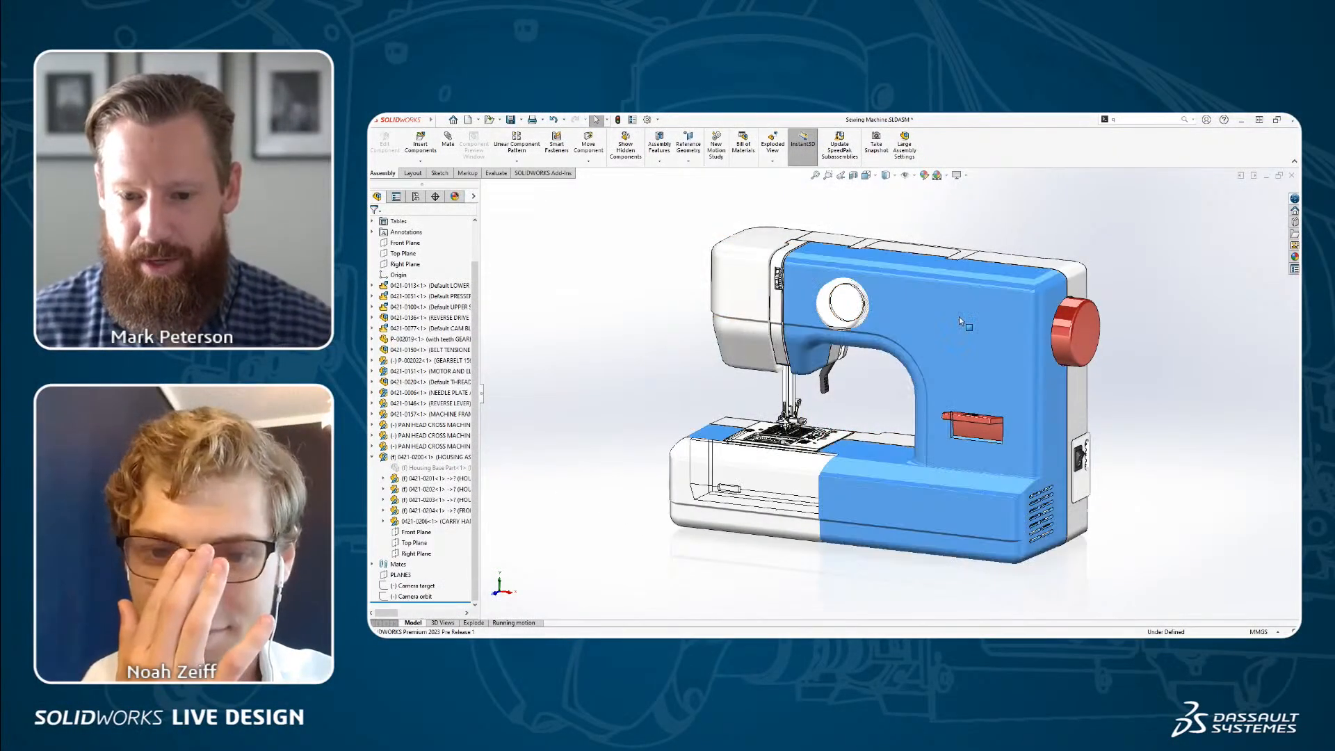
key("Tab")
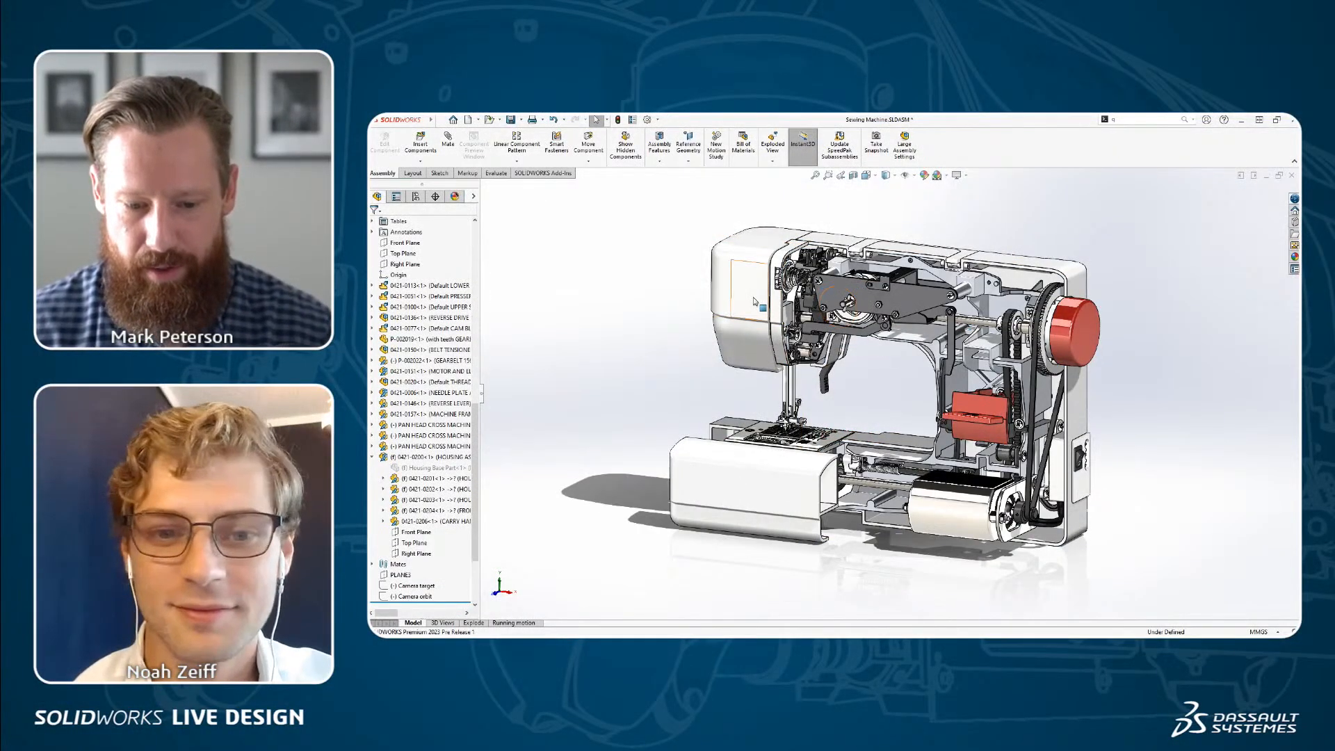
key("Tab")
key("Tab")
left_click(942, 502)
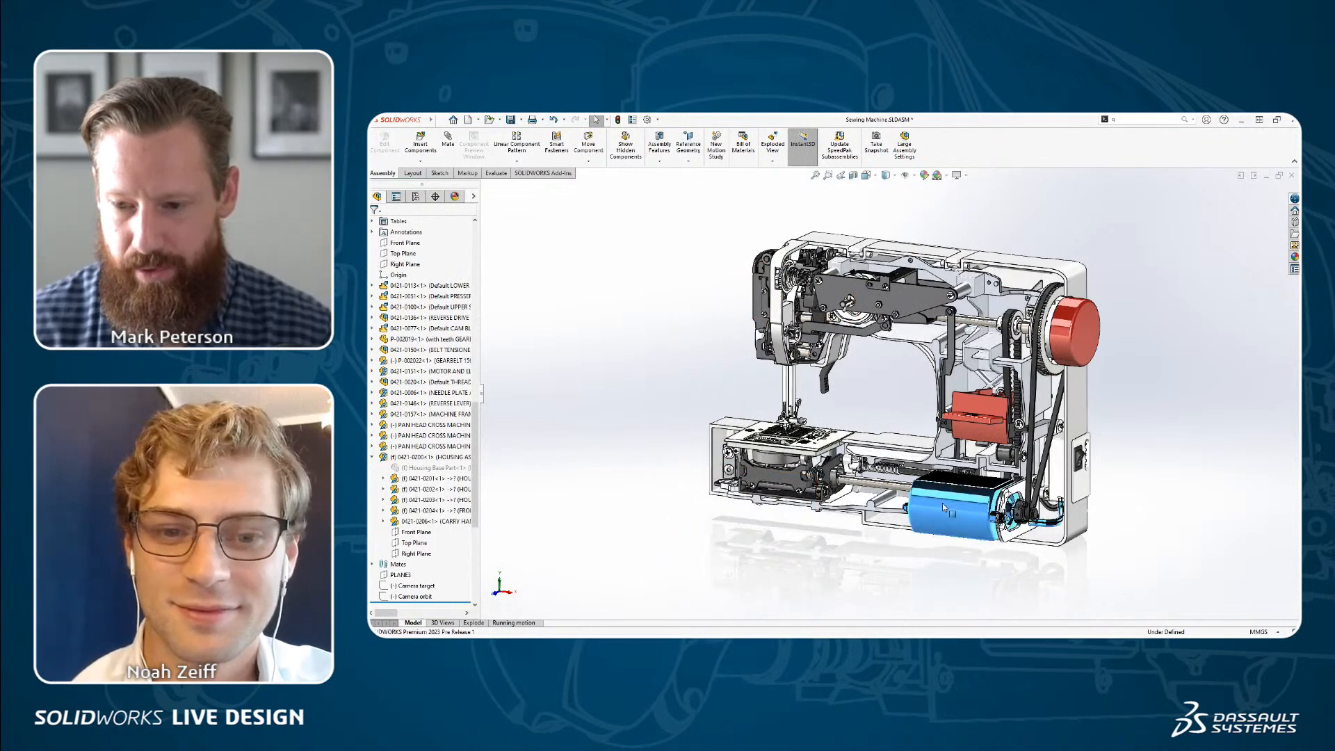
key("Tab")
left_click(977, 418)
key("Tab")
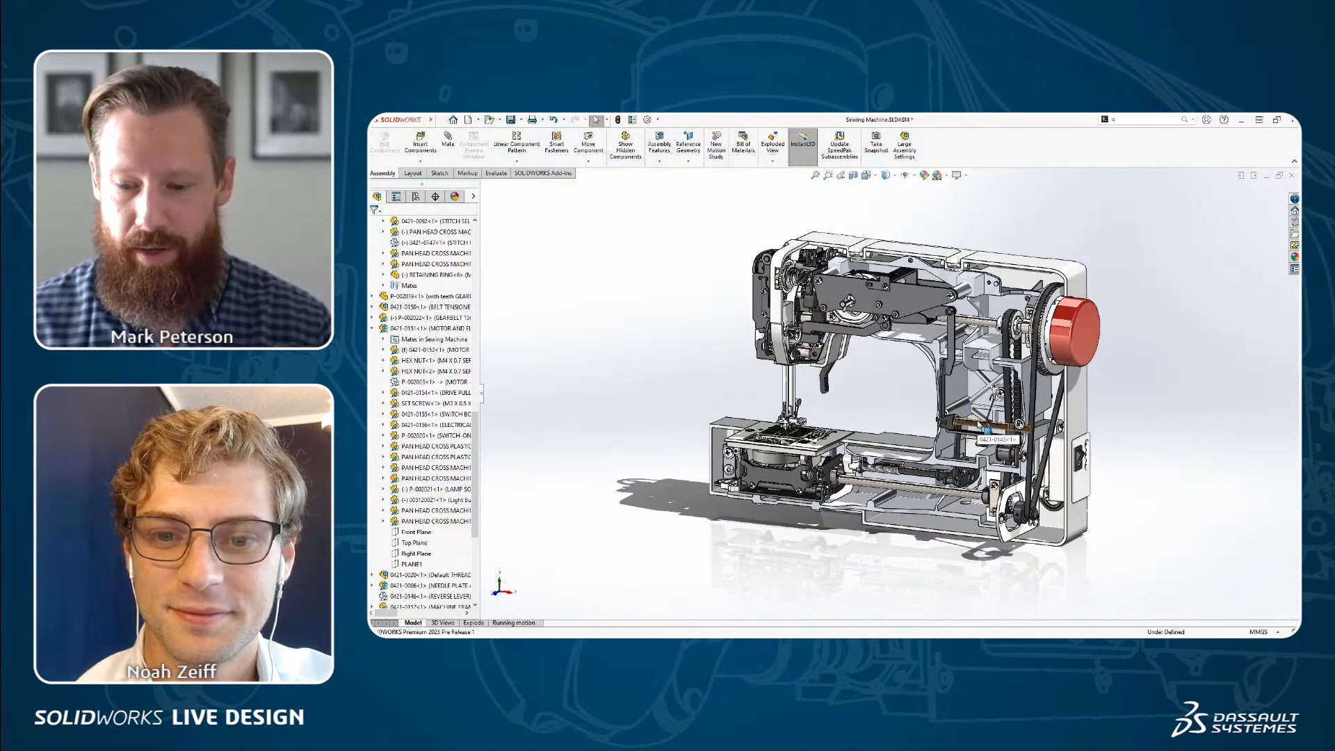
- Show the red lever, motor, front housing, front base cover, head cover and white dial again from their hidden locations
key("shift+Tab")
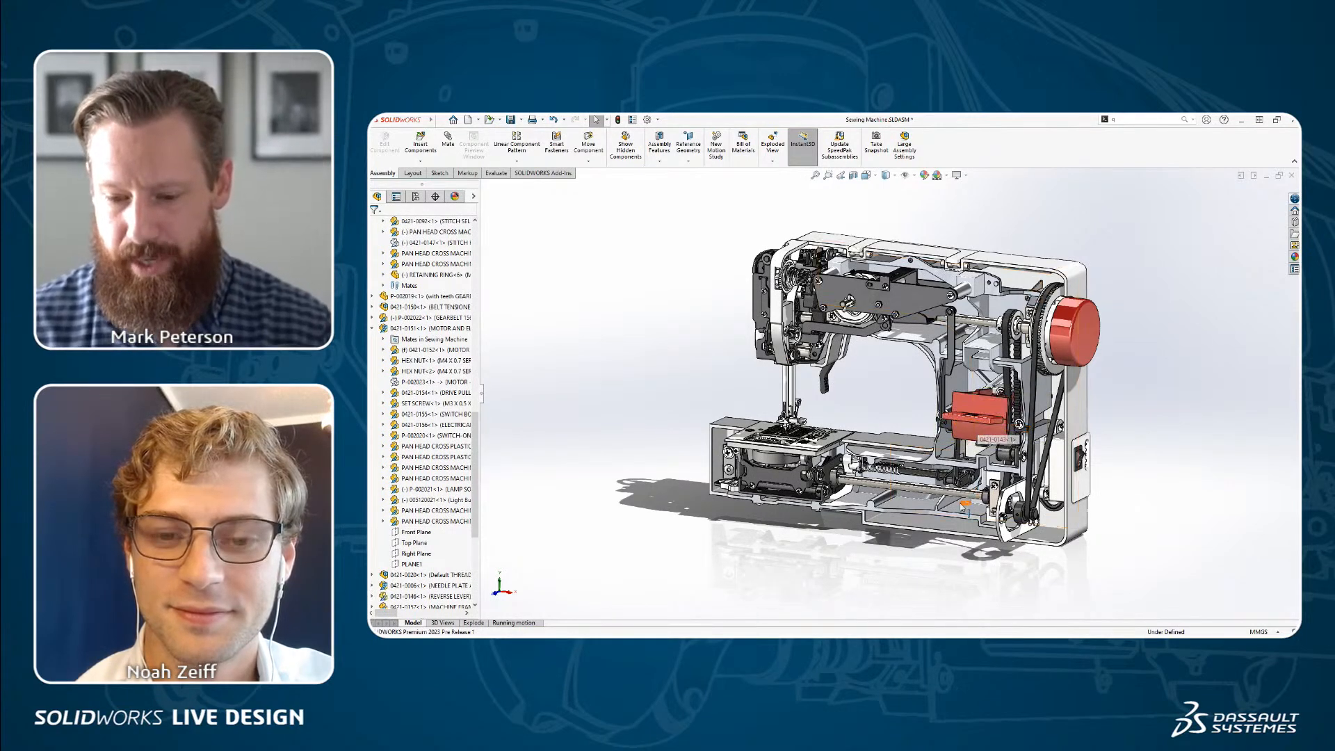
key("Tab")
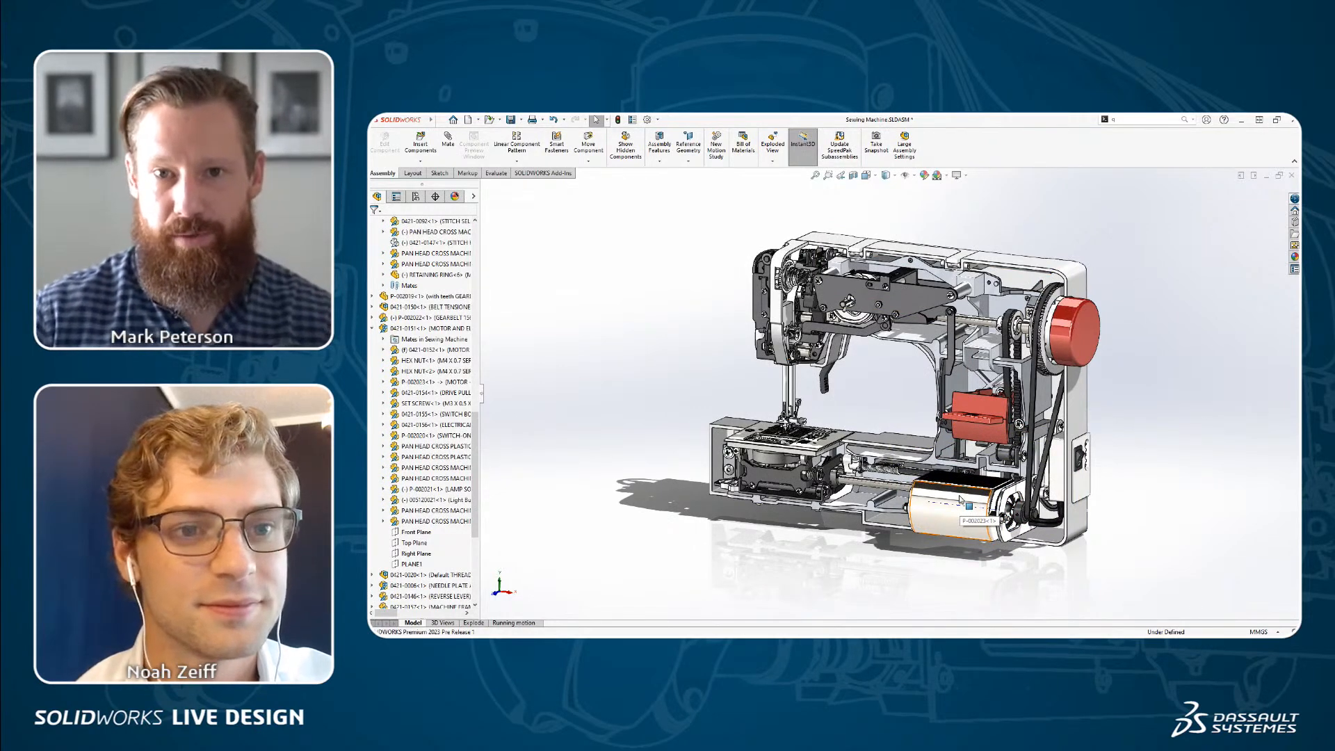
key("shift+Tab")
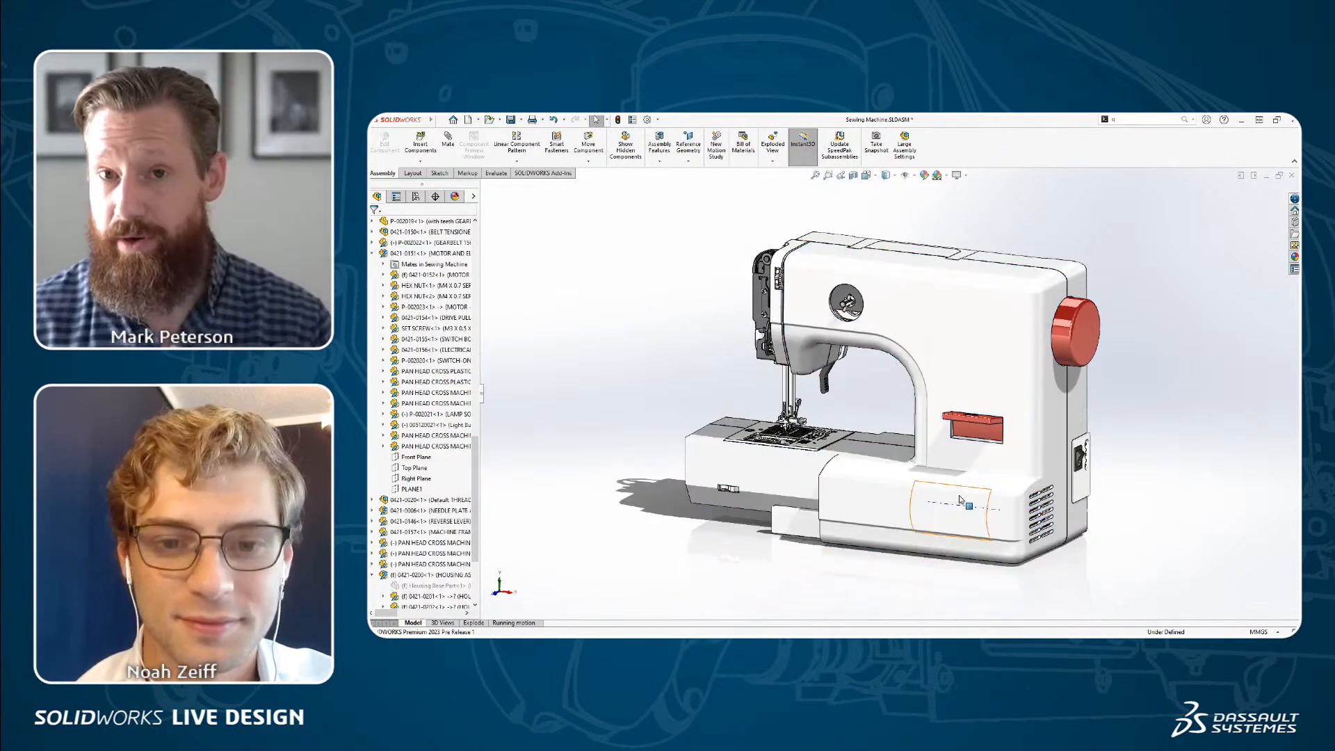
key("shift+Tab")
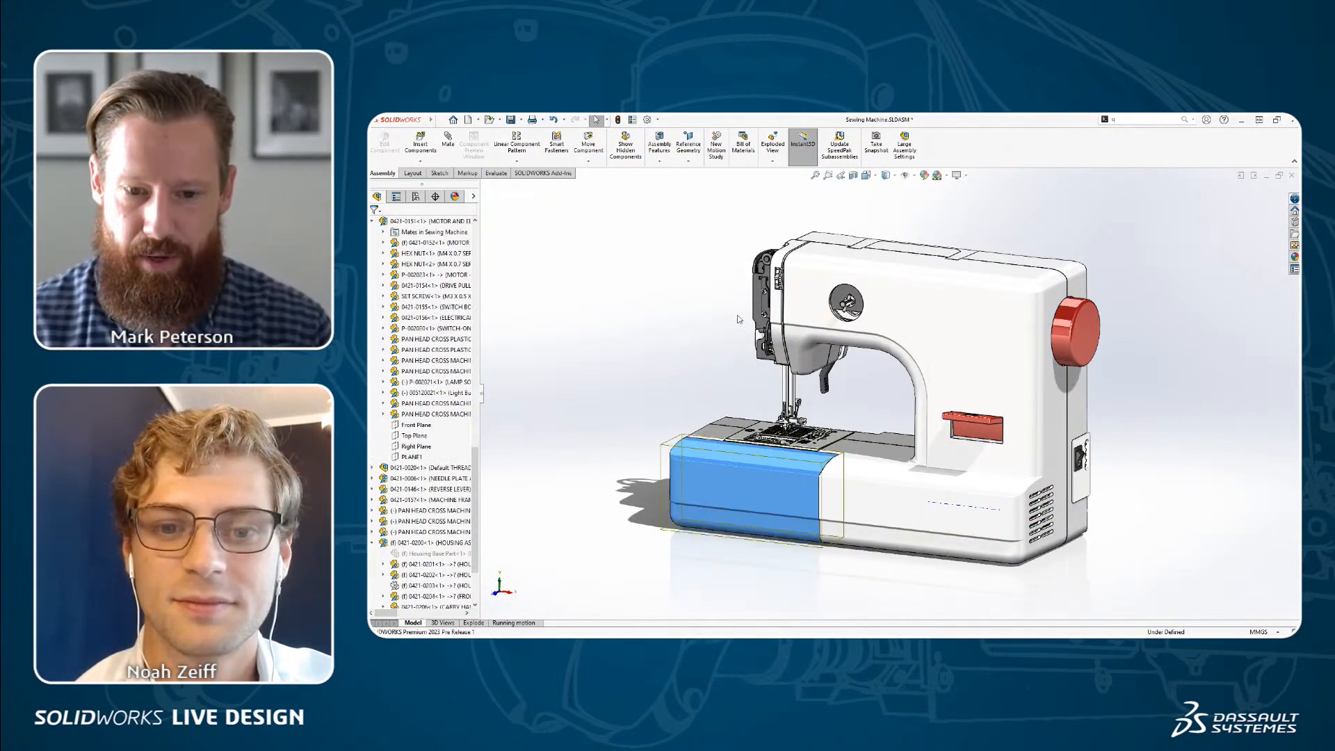
key("shift+Tab")
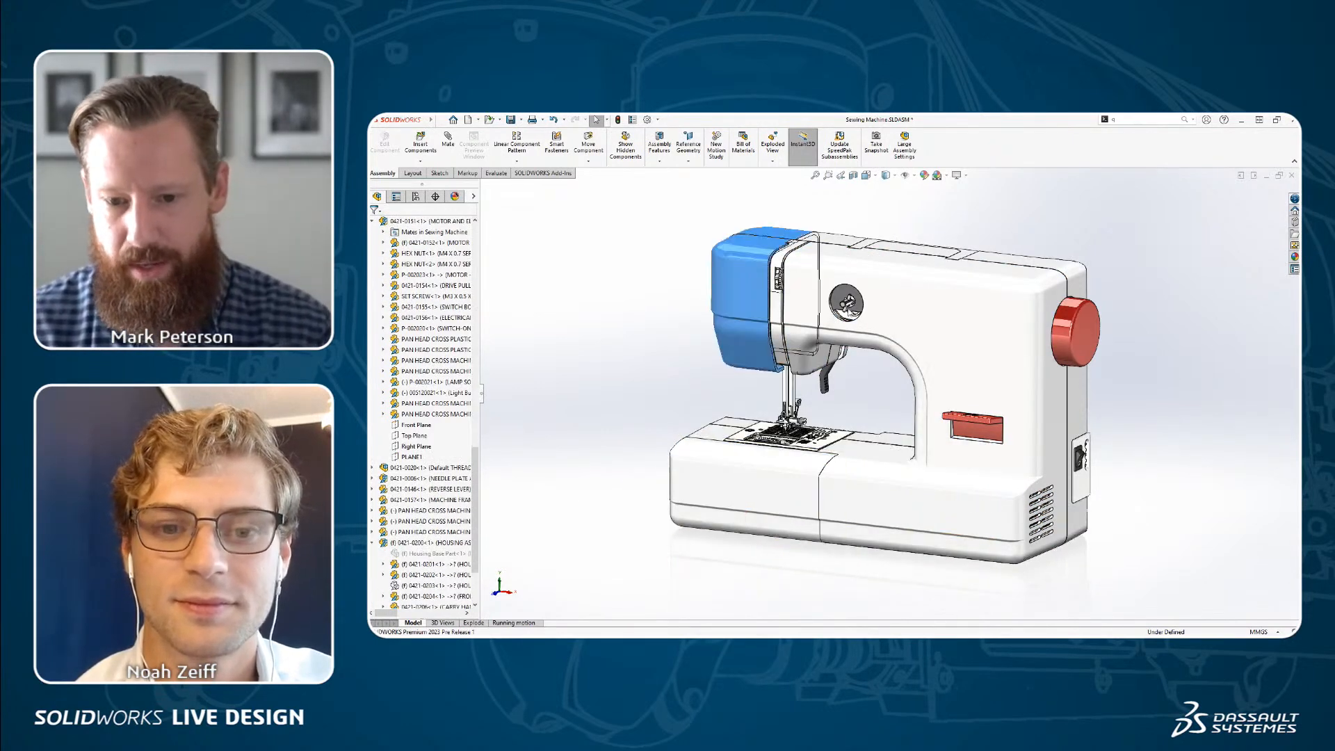
key("shift+Tab")
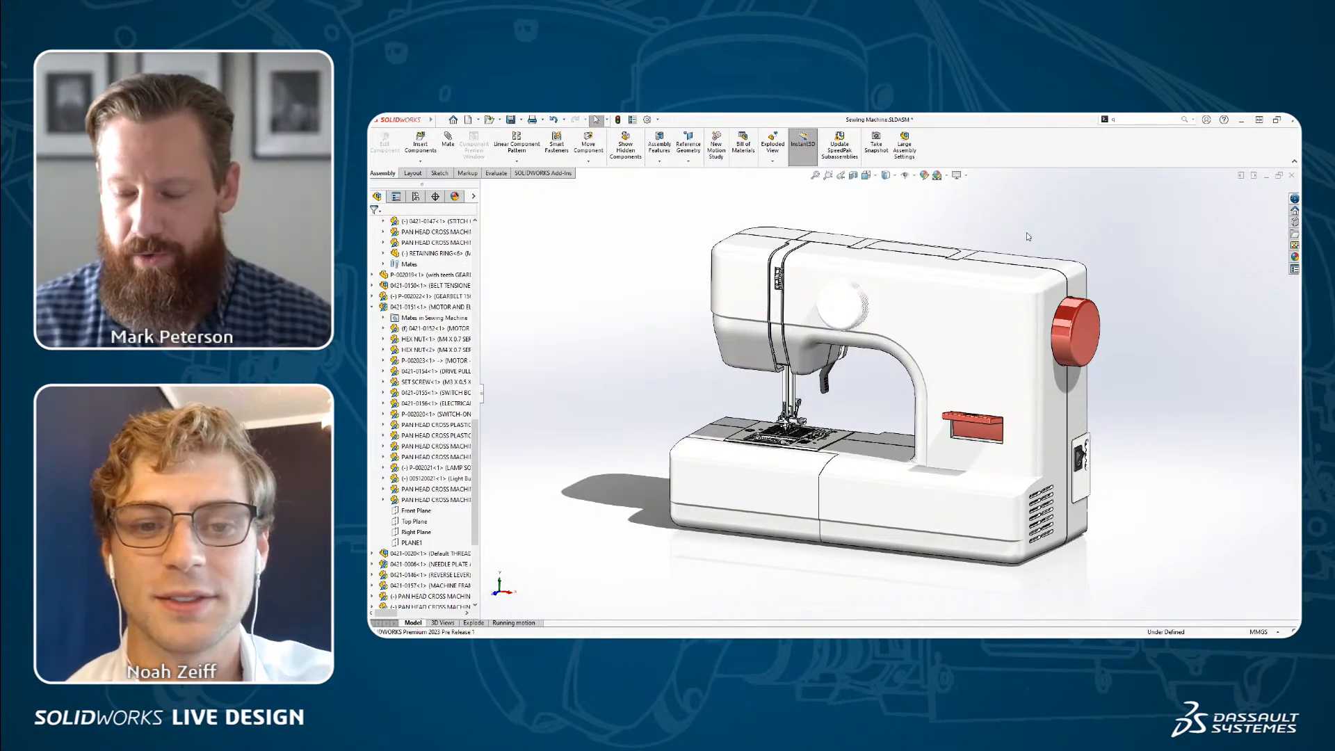
- Open the red handwheel's part from the assembly
left_click(1083, 331)
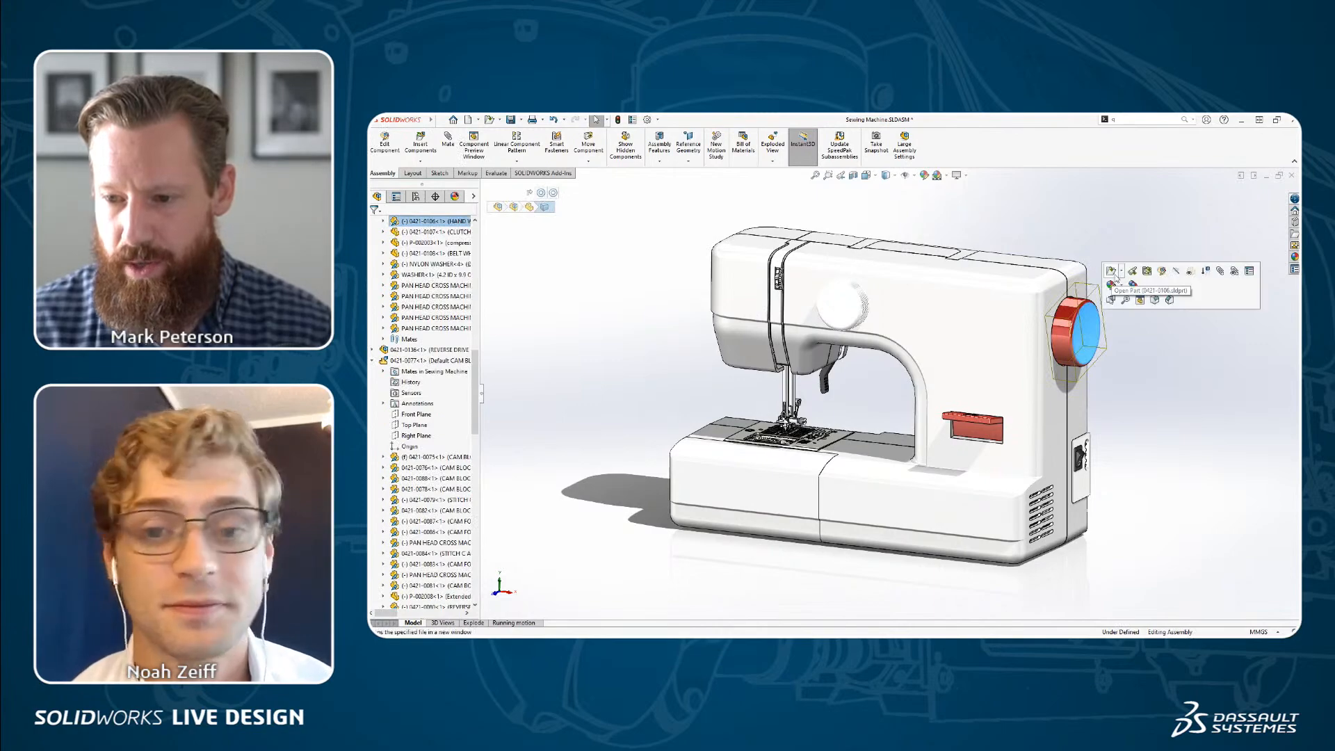
left_click(1121, 271)
left_click(1120, 284)
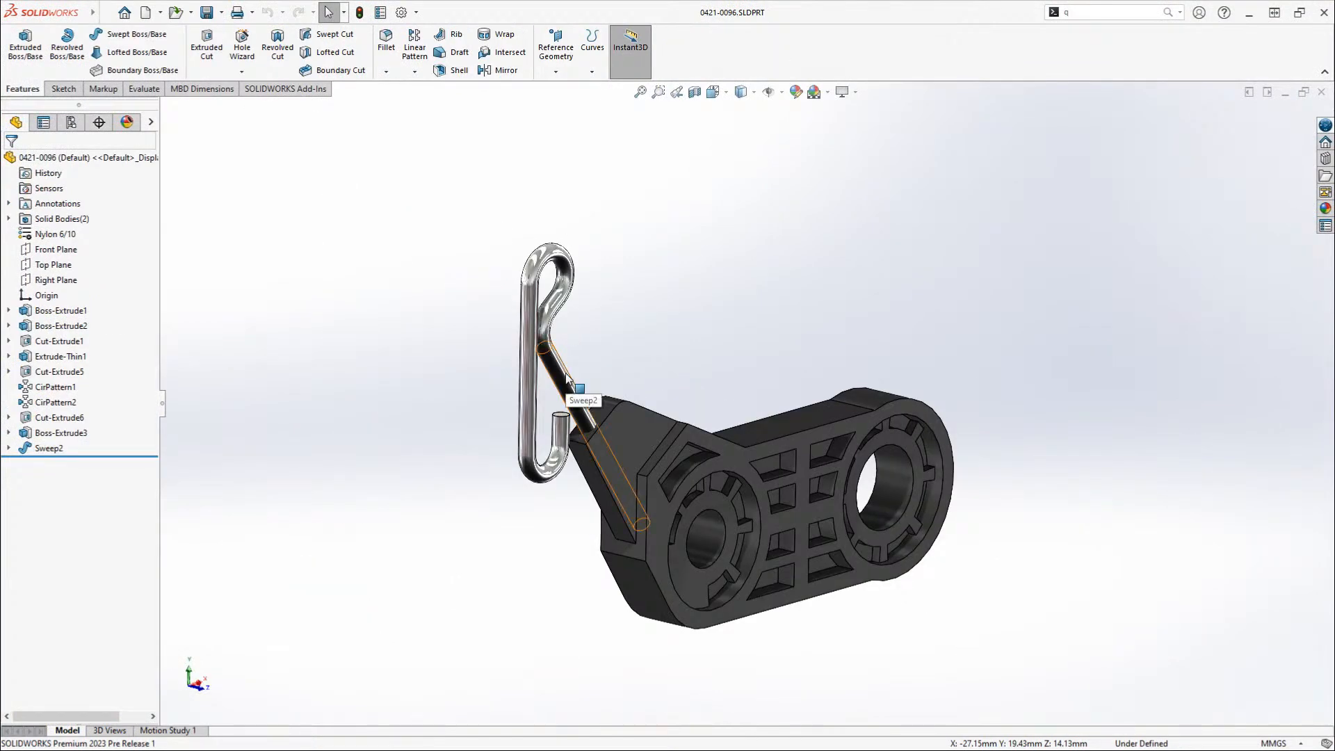
- Hide and show the wire body, followed by the black bracket body, in part 0421-0096
key("Tab")
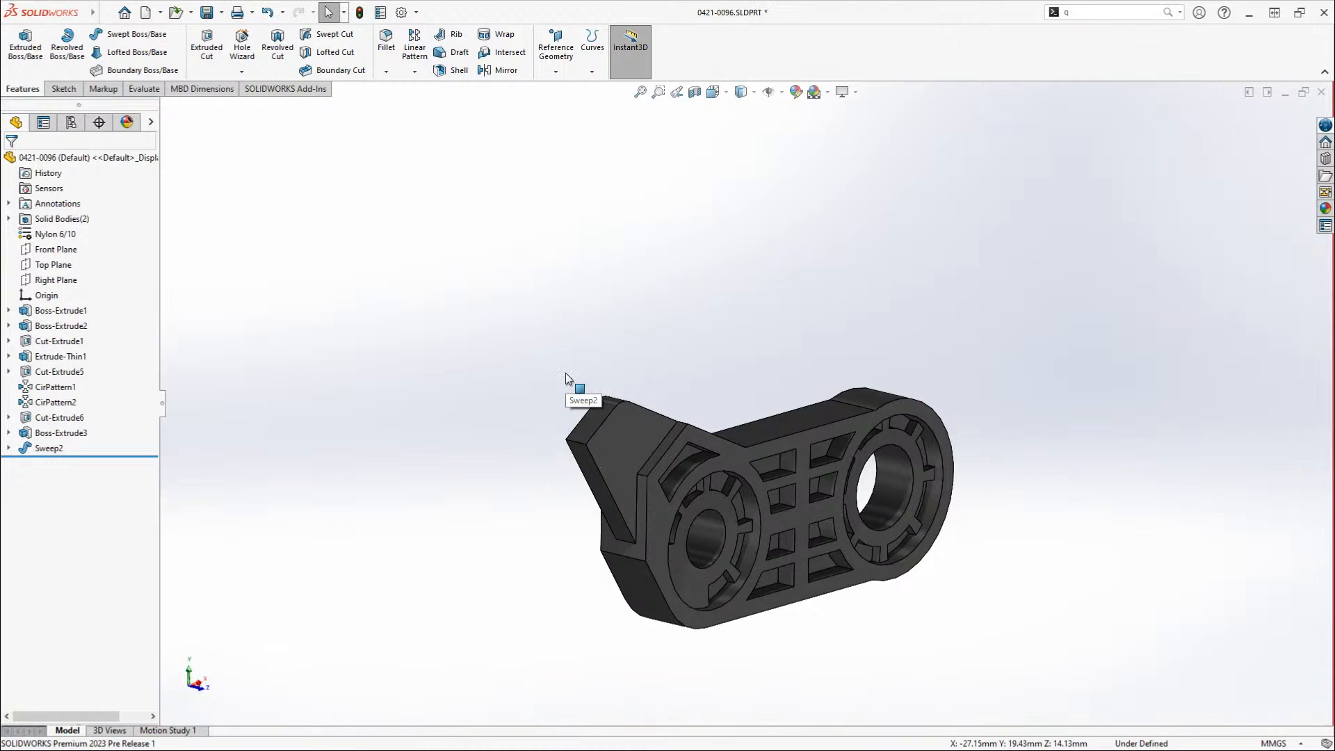
key("shift+Tab")
key("Tab")
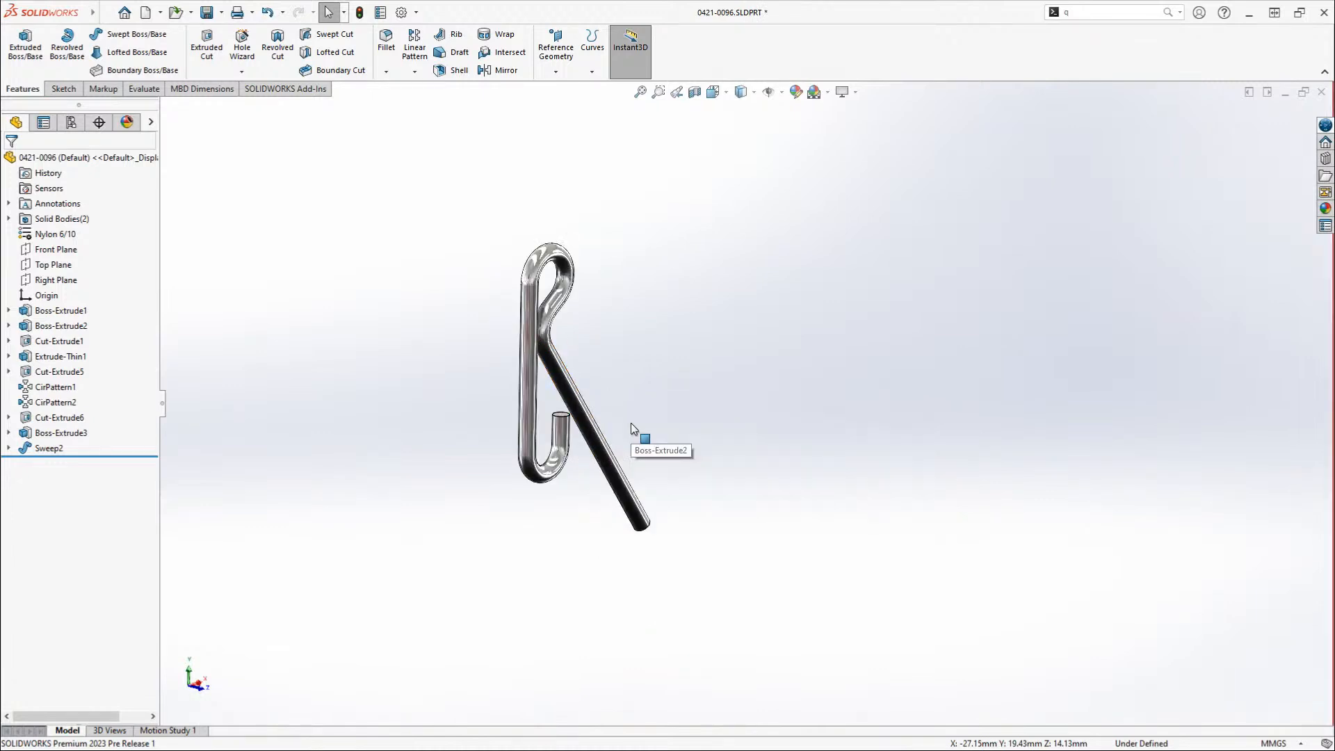
key("shift+Tab")
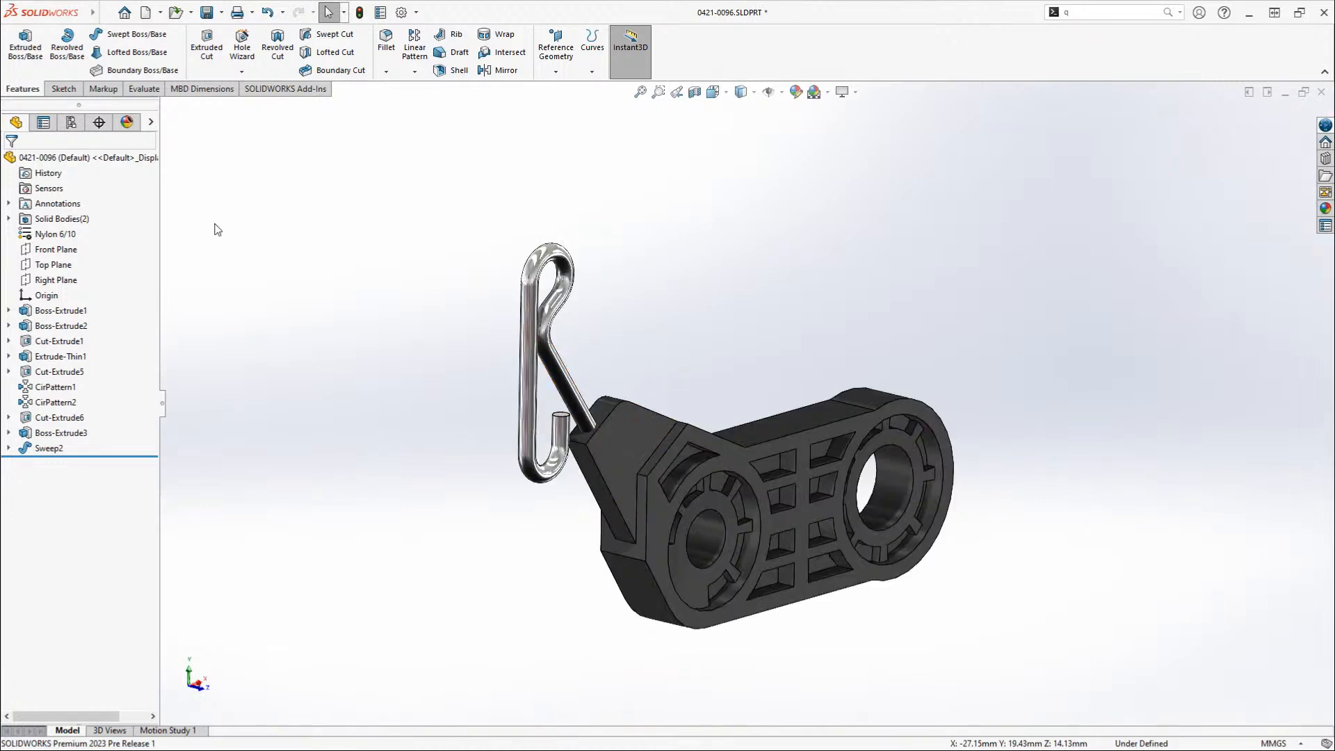
- Examine the list of solid bodies in part 0421-0096 and switch to the presentation slide
left_click(8, 219)
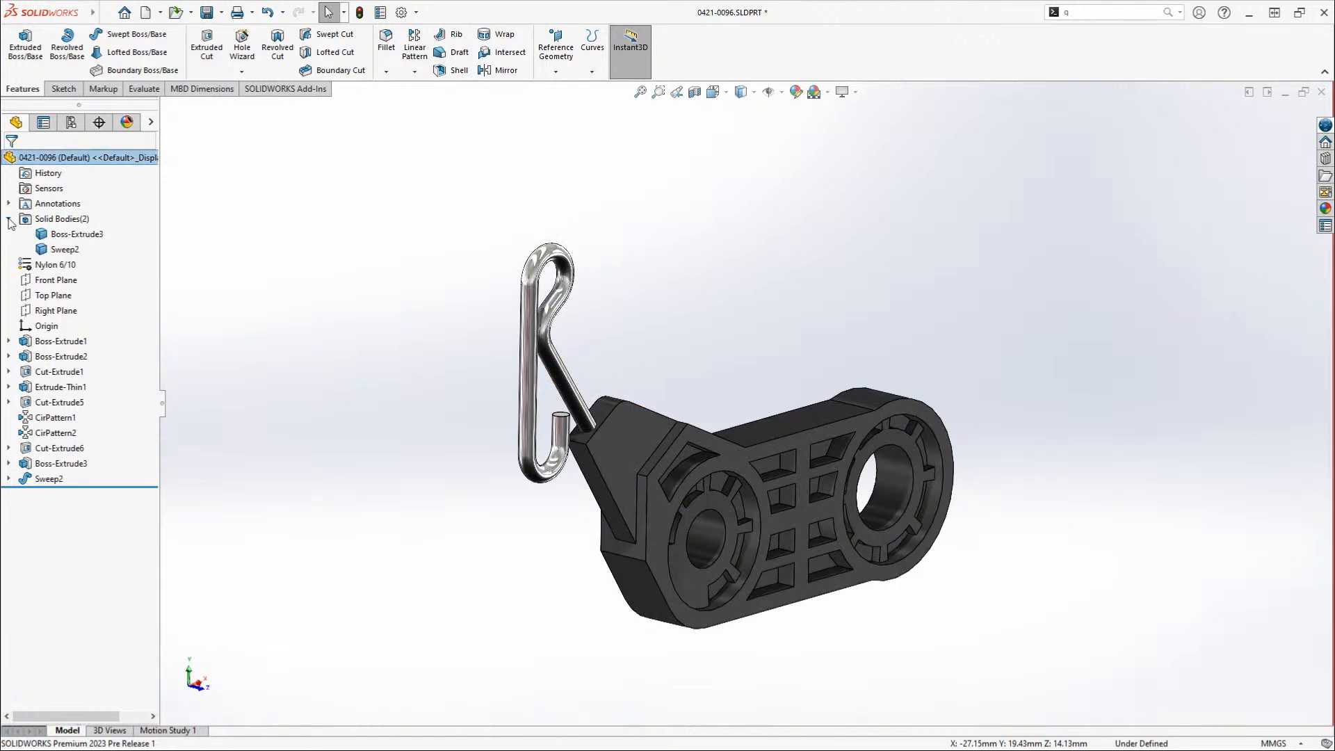
left_click(8, 219)
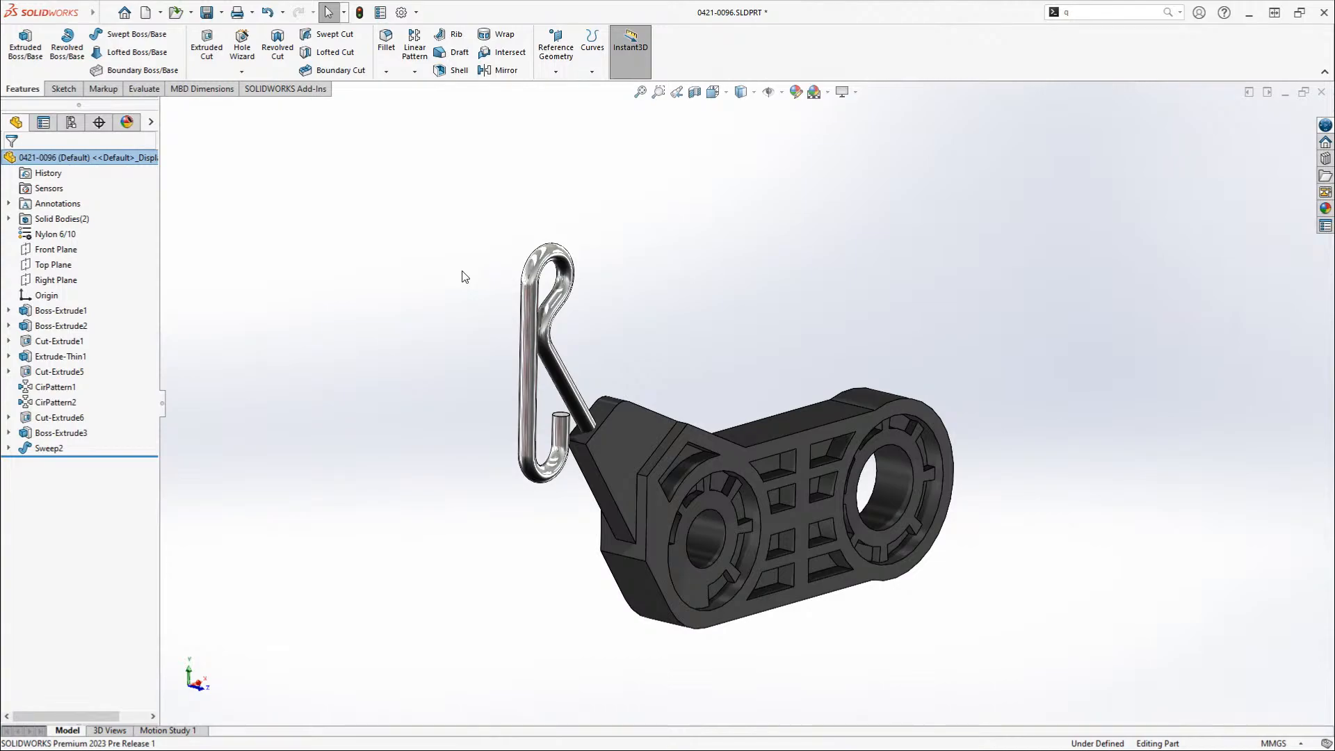
key("alt+Tab")
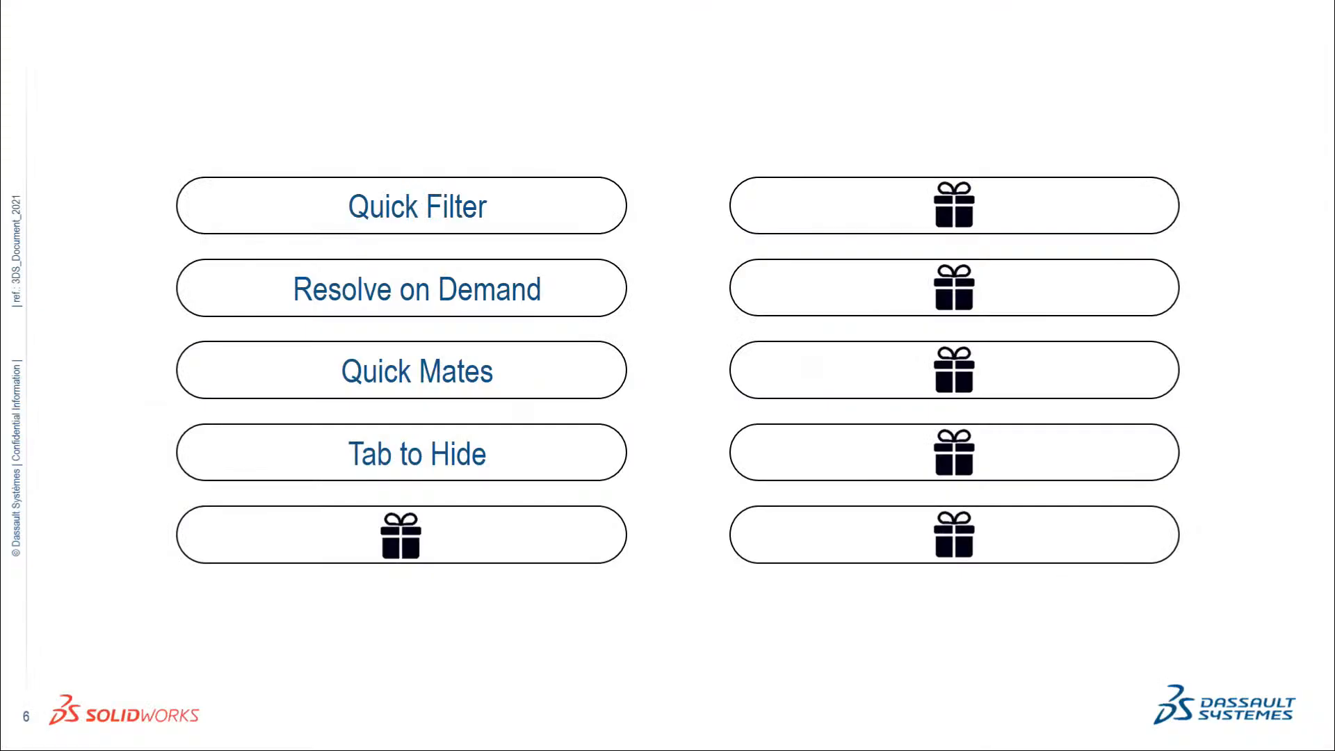
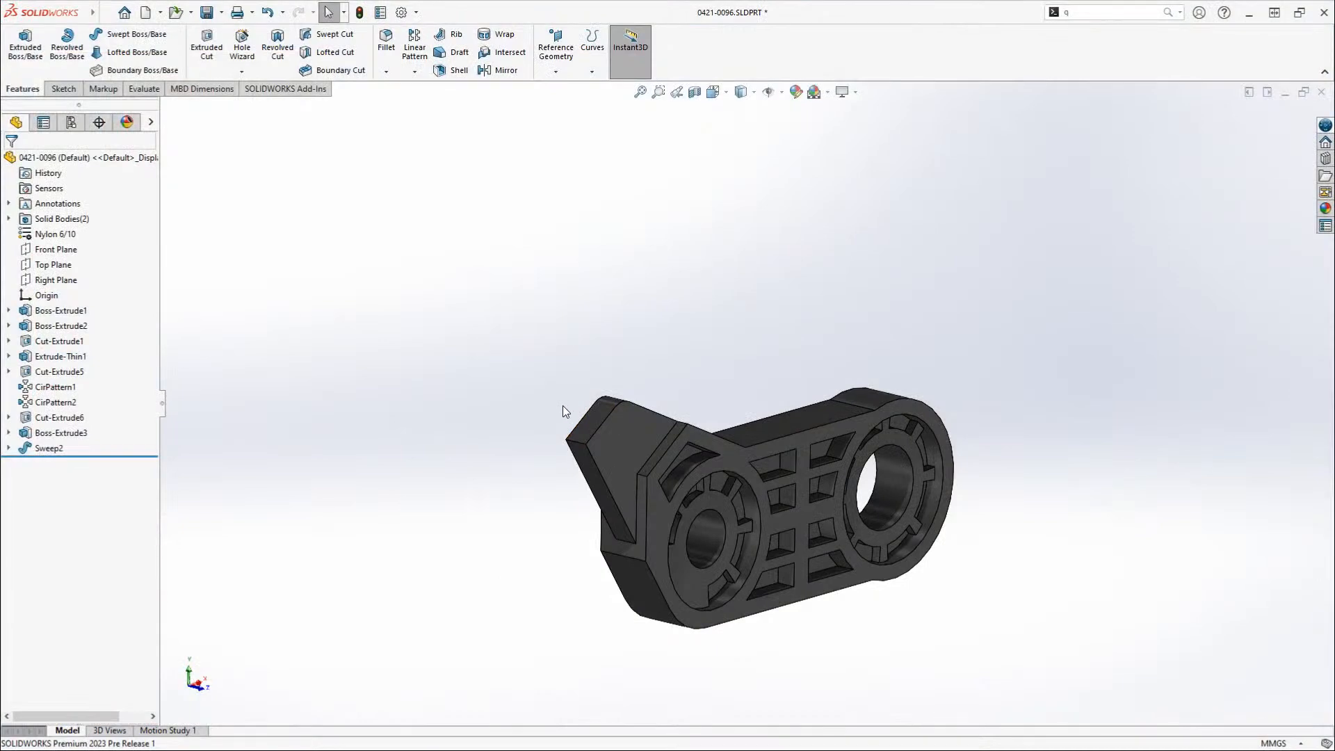
- Show the hidden wire body, review the profile and path settings of Sweep2, and cancel the edit
key("shift+Tab")
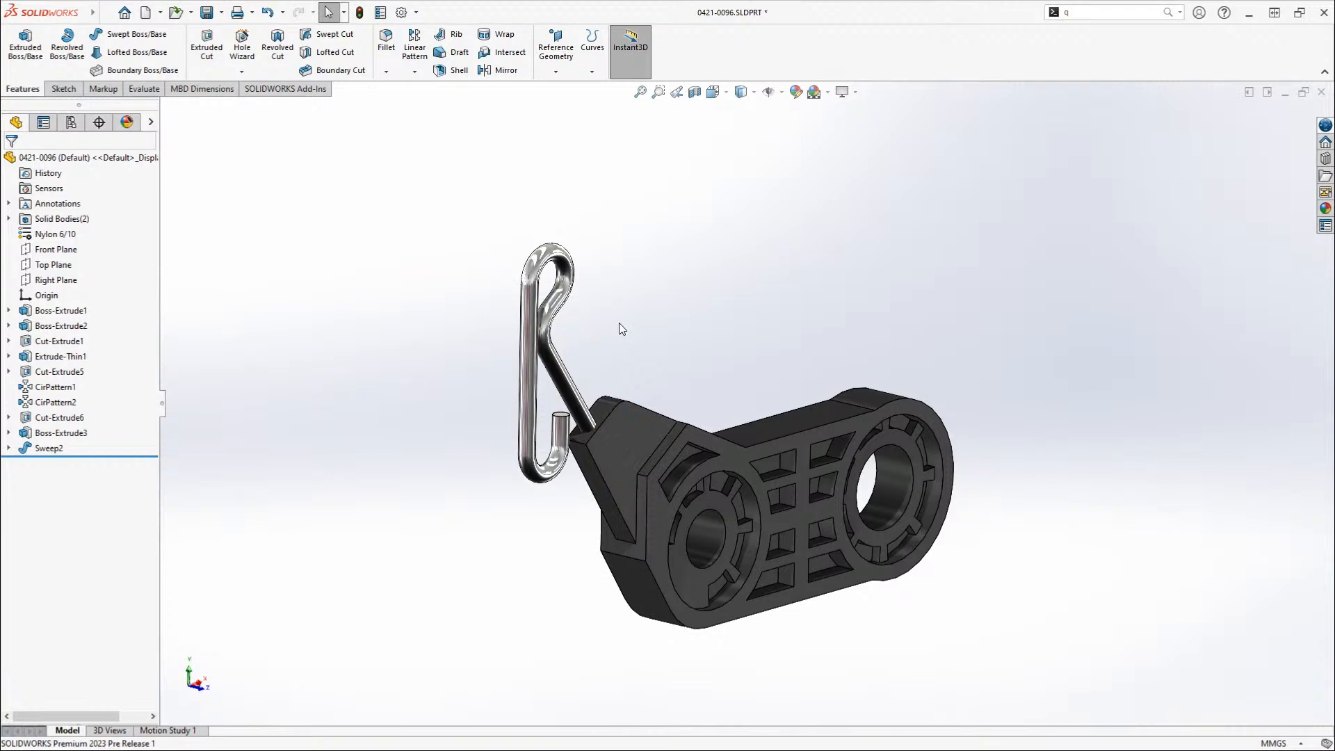
left_click(527, 355)
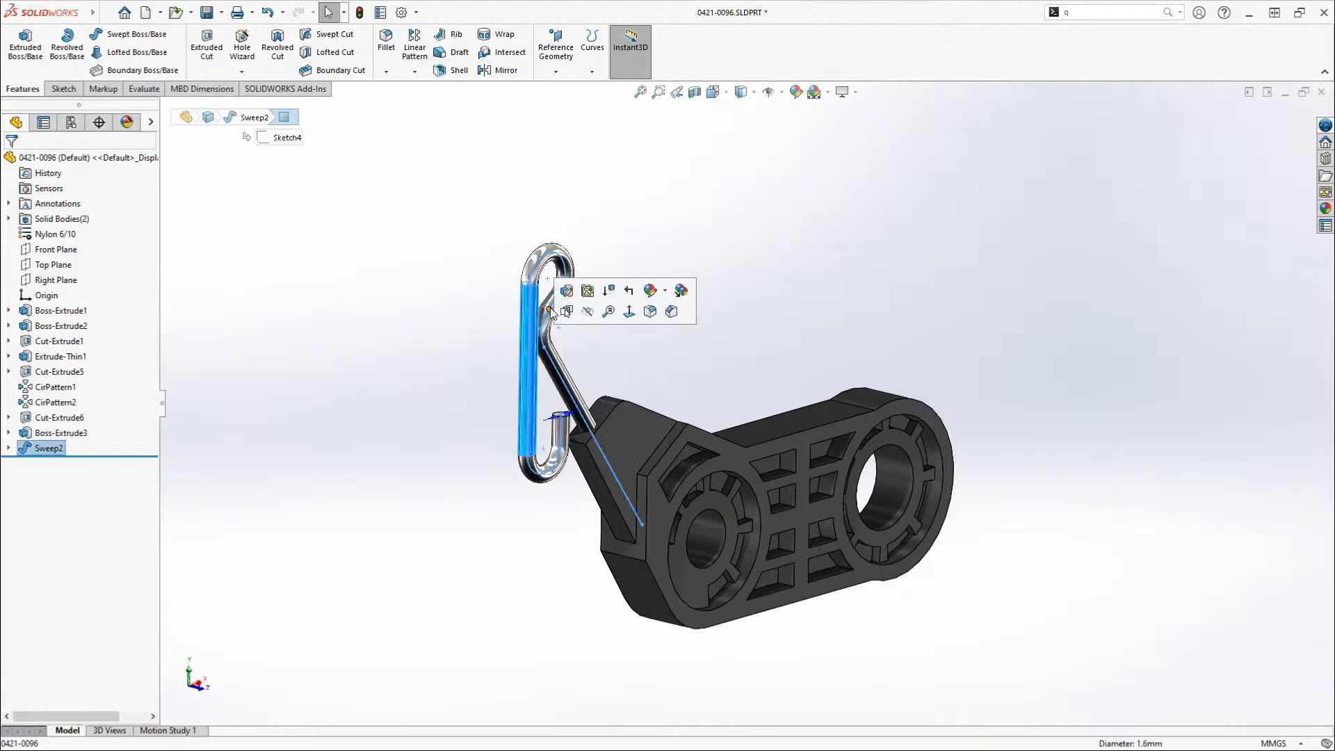
left_click(564, 295)
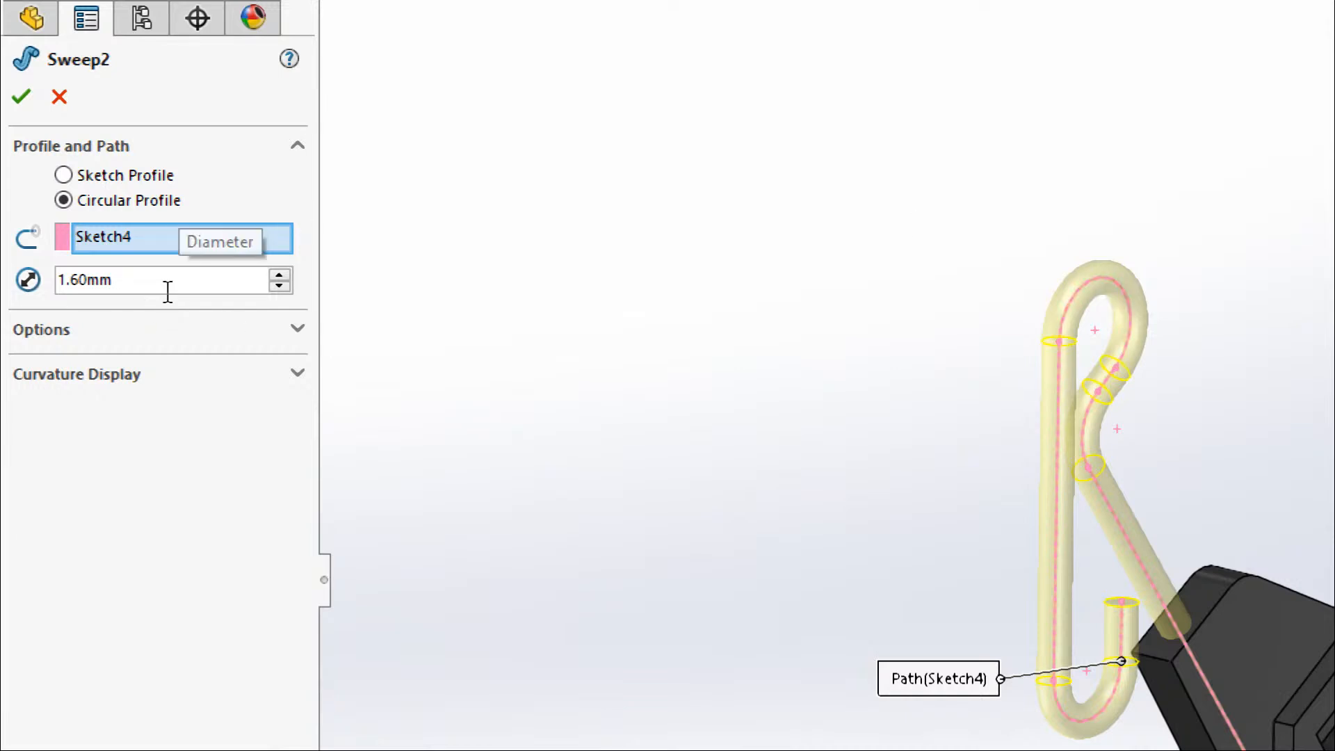
left_click(60, 97)
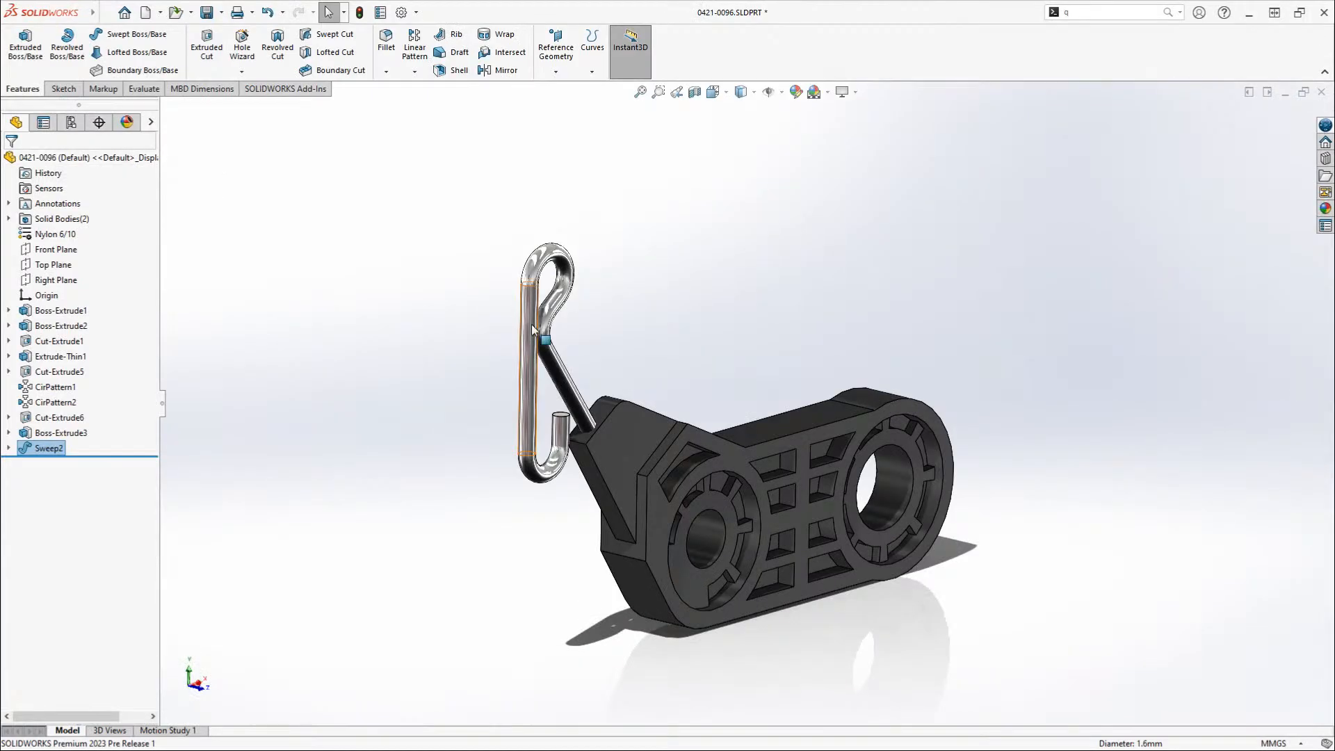
- Delete the Sweep2 wire feature, keeping its path sketch
left_click(1056, 440)
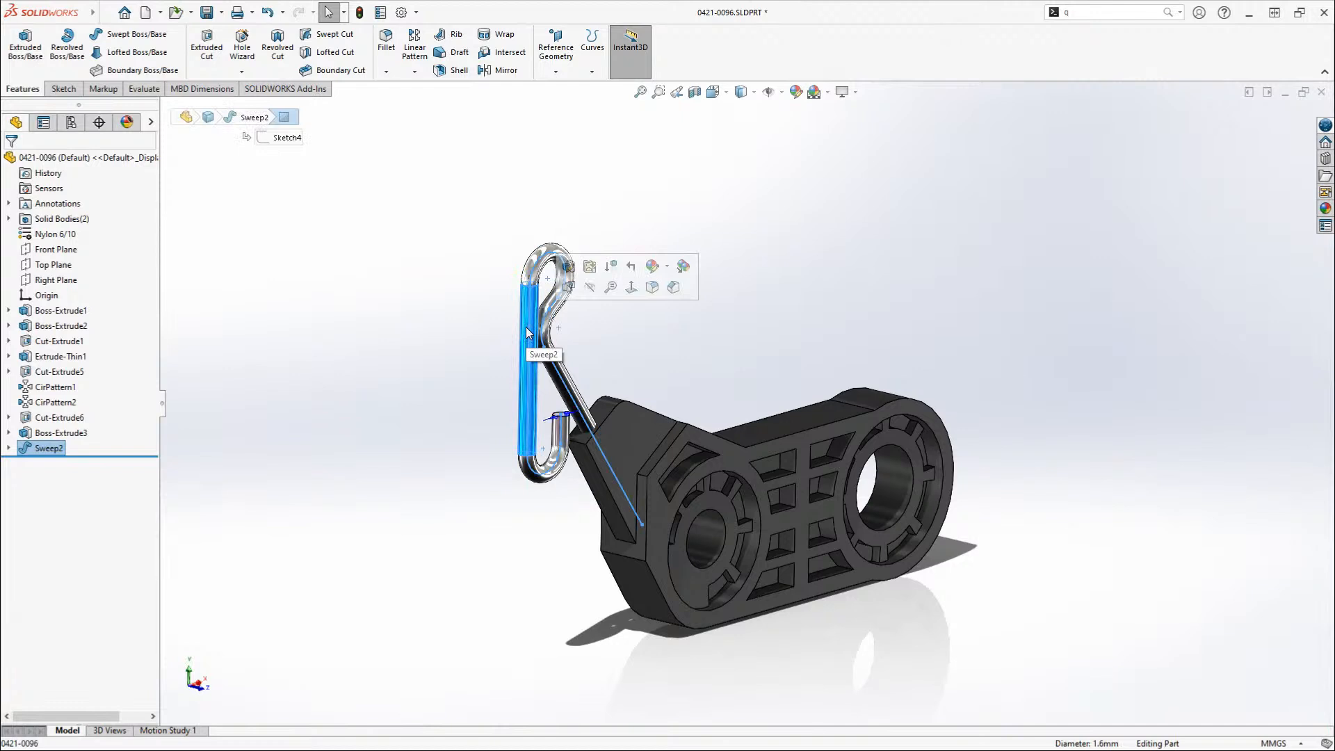
key("Delete")
left_click(795, 243)
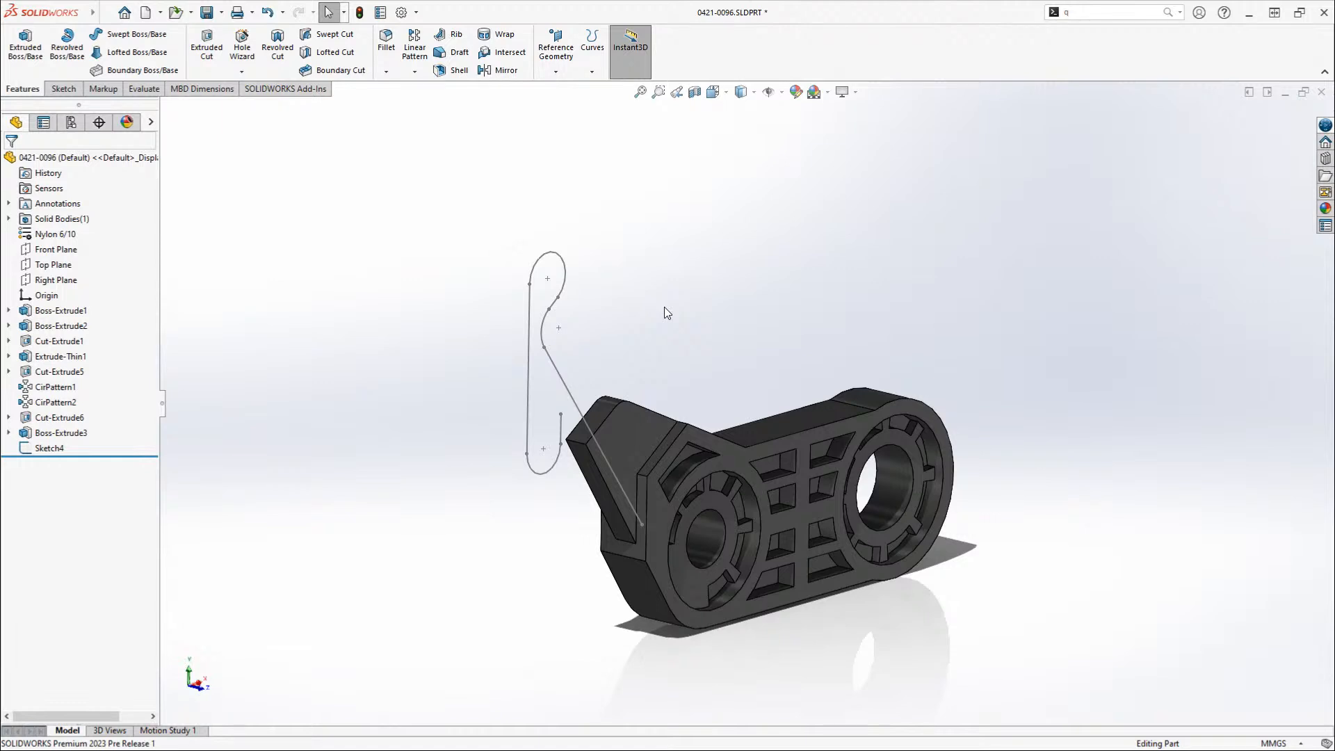
- Display the reference planes and create a new plane offset 20 mm above the Top Plane
key("q")
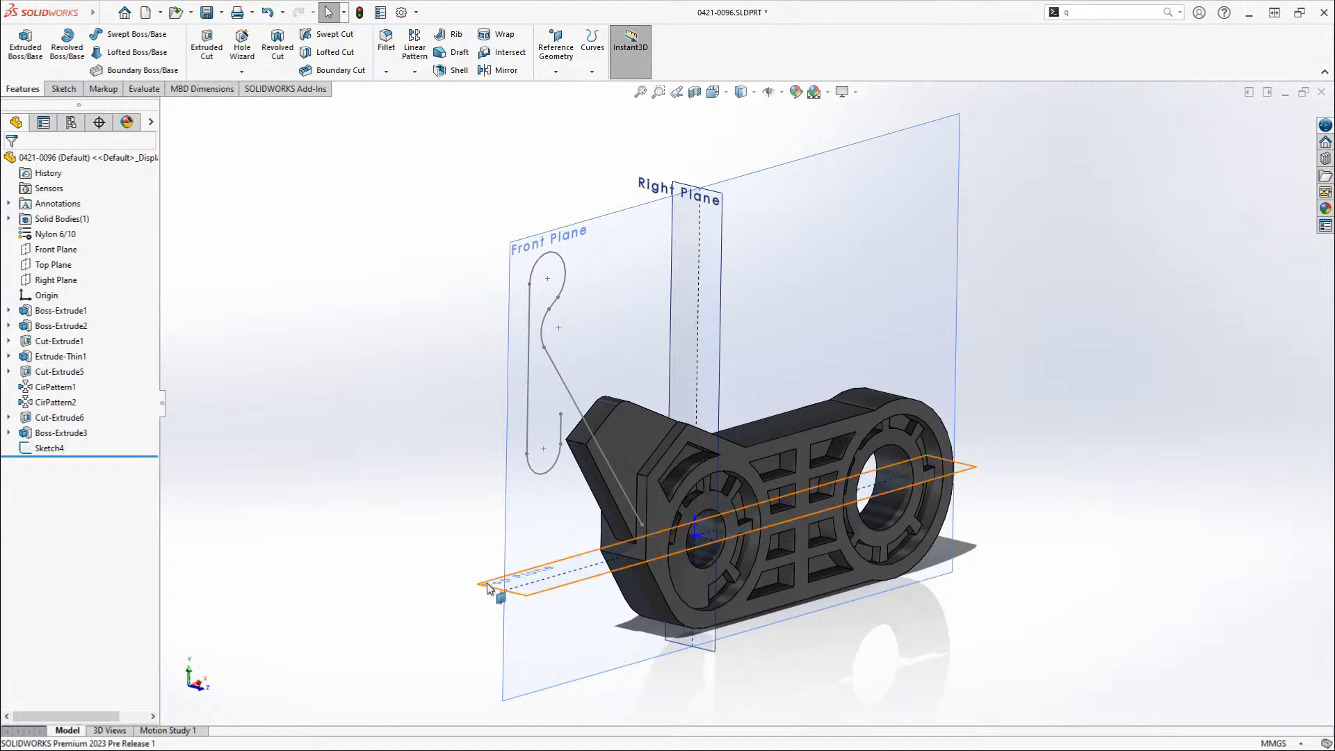
left_click_drag(489, 592, 501, 386, "ctrl")
type("20")
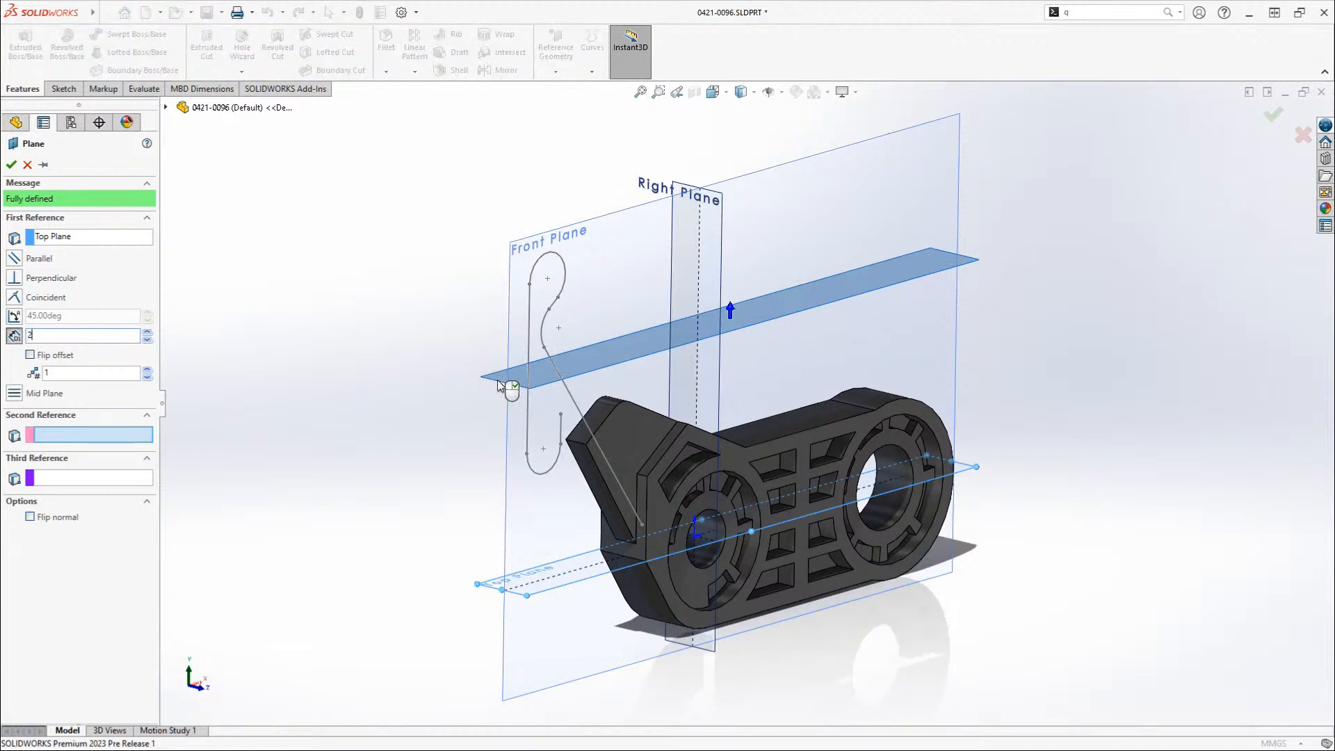
key("Return")
right_click(499, 381)
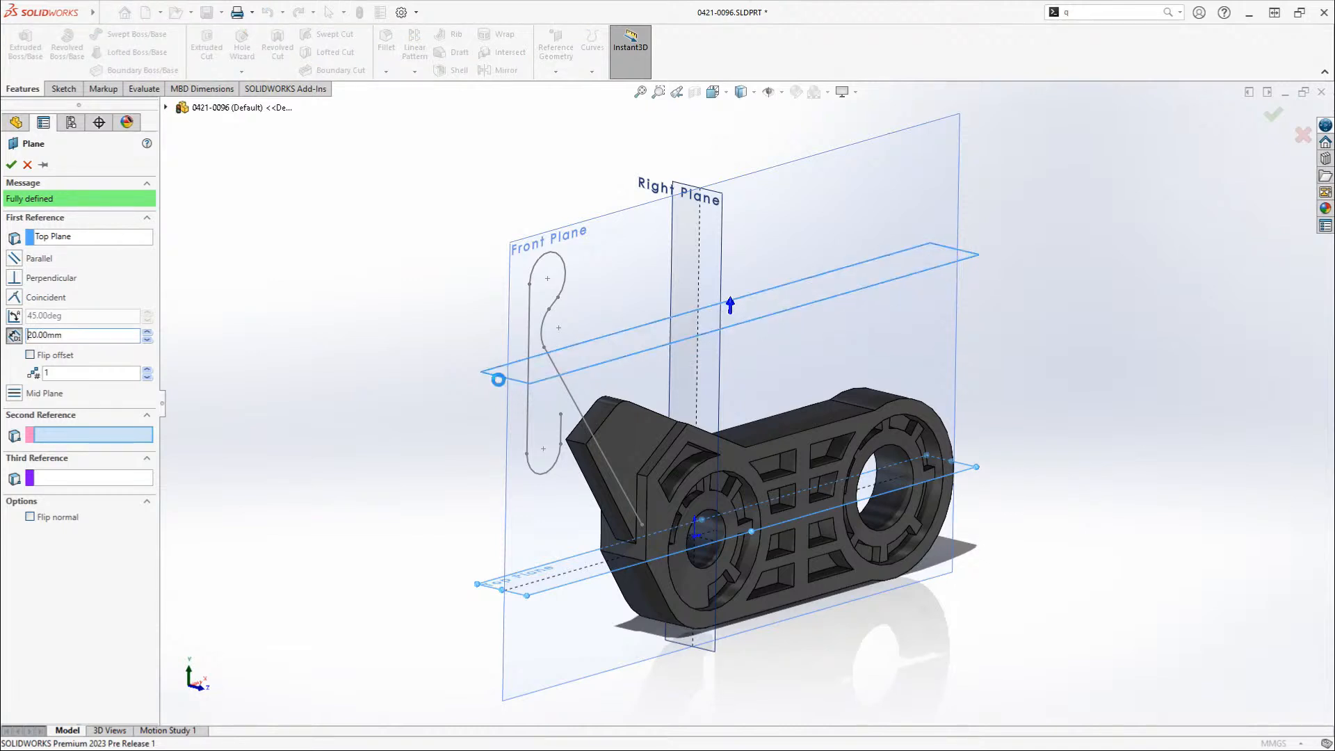
left_click(485, 395)
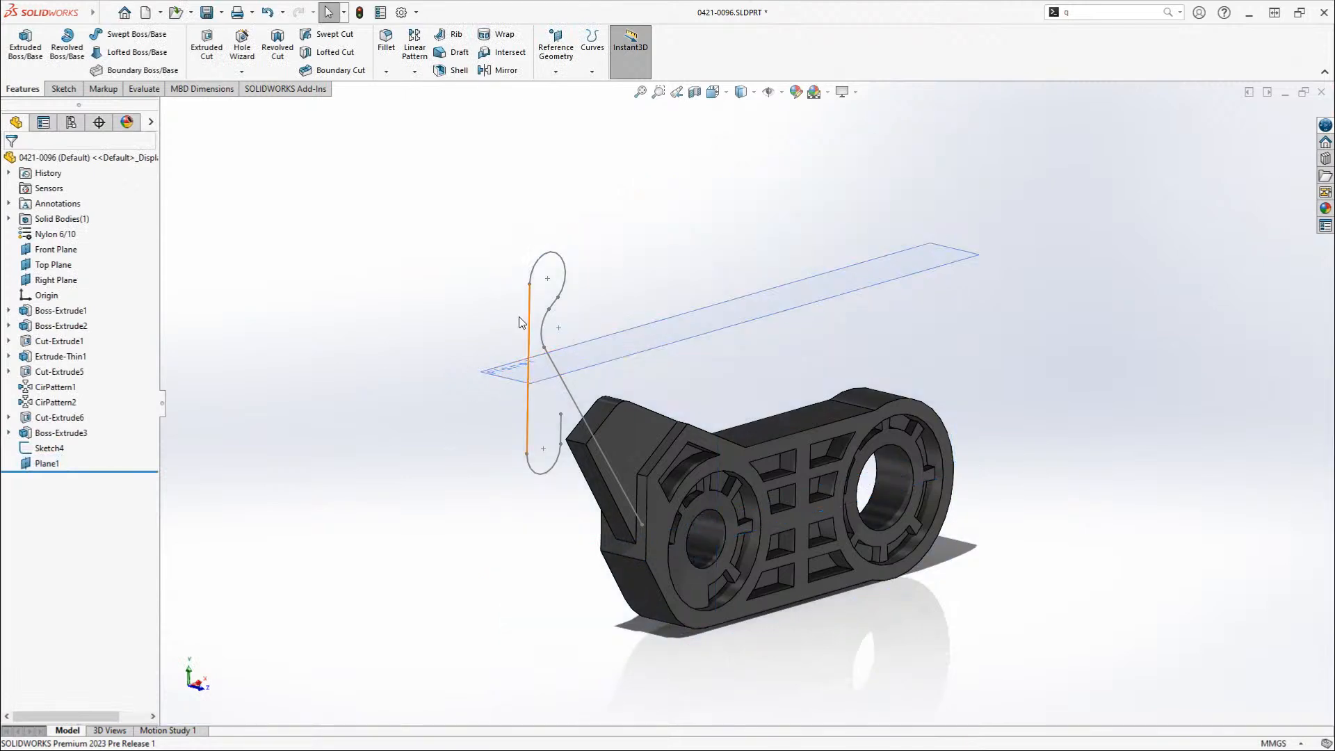
- Start a sketch on Plane1 and draw a circle of about 0.78 mm radius above the free end of the existing path
left_click(586, 360)
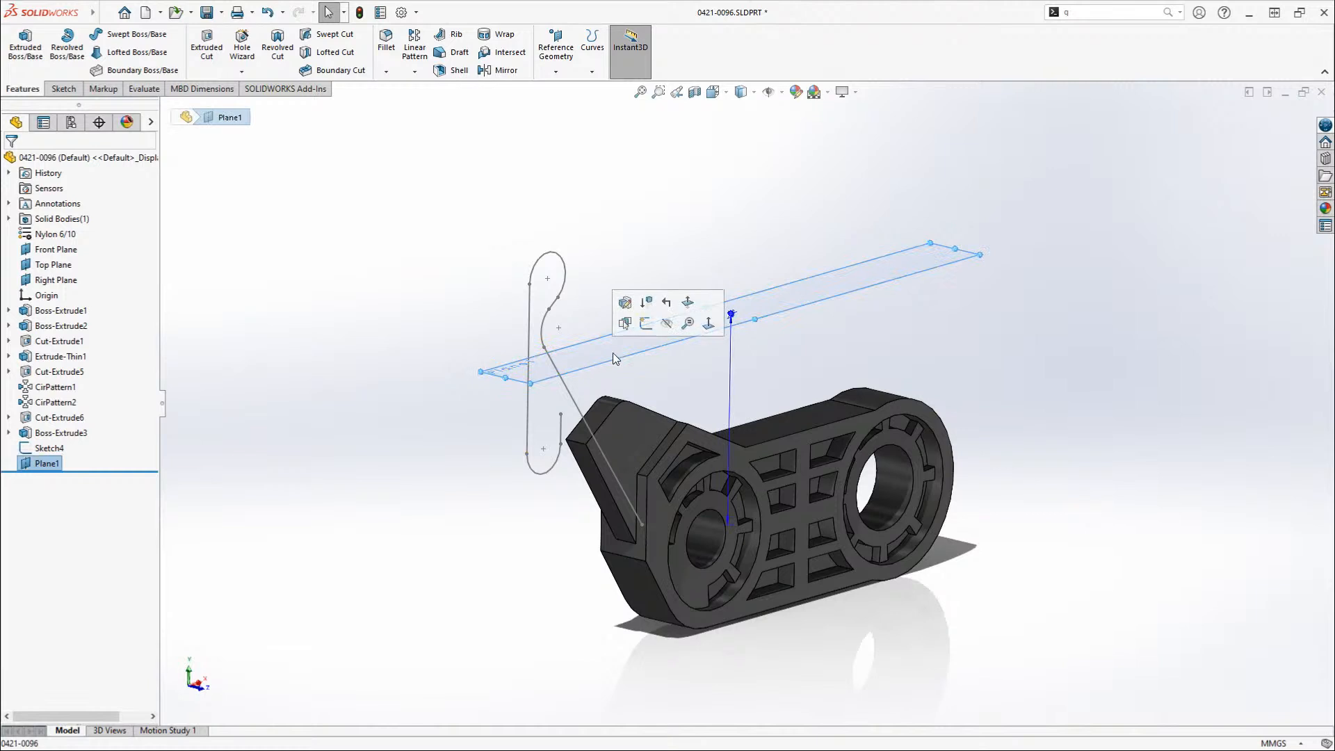
left_click(644, 327)
scroll(465, 382, "down", 3)
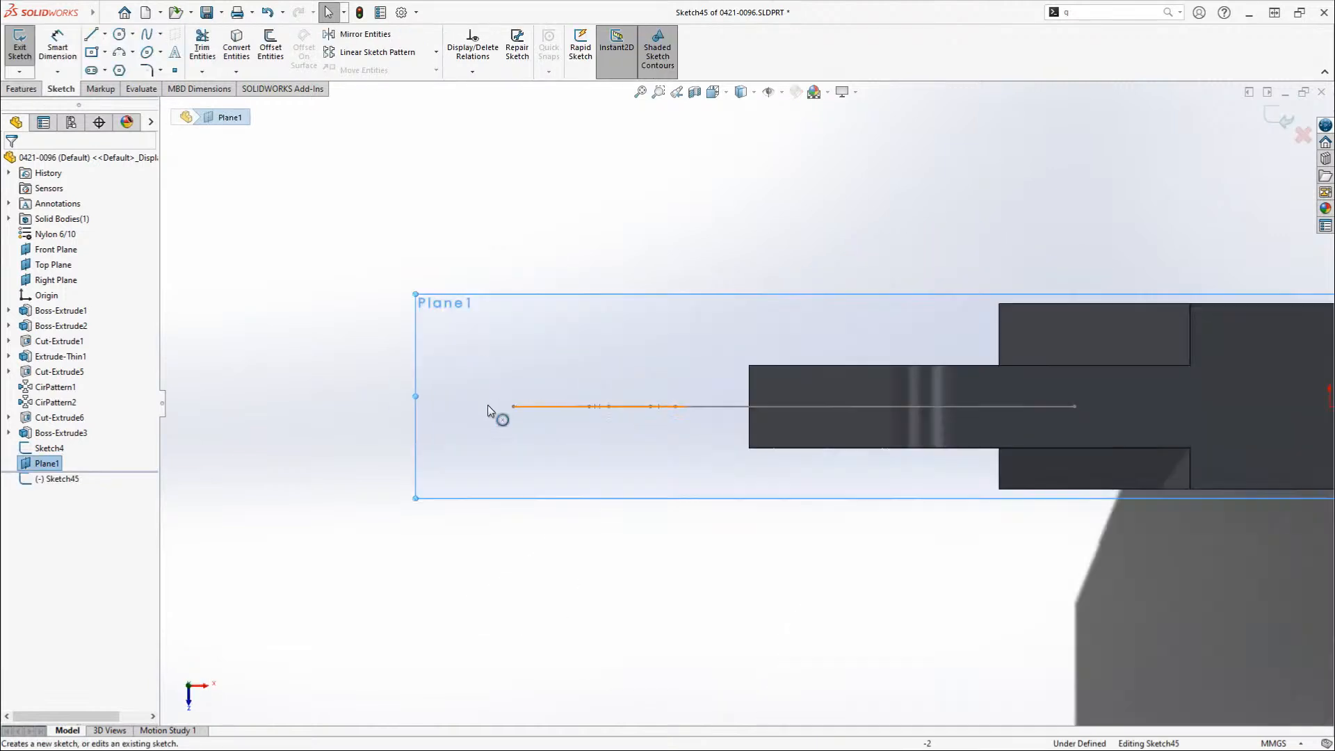
scroll(487, 405, "down", 4)
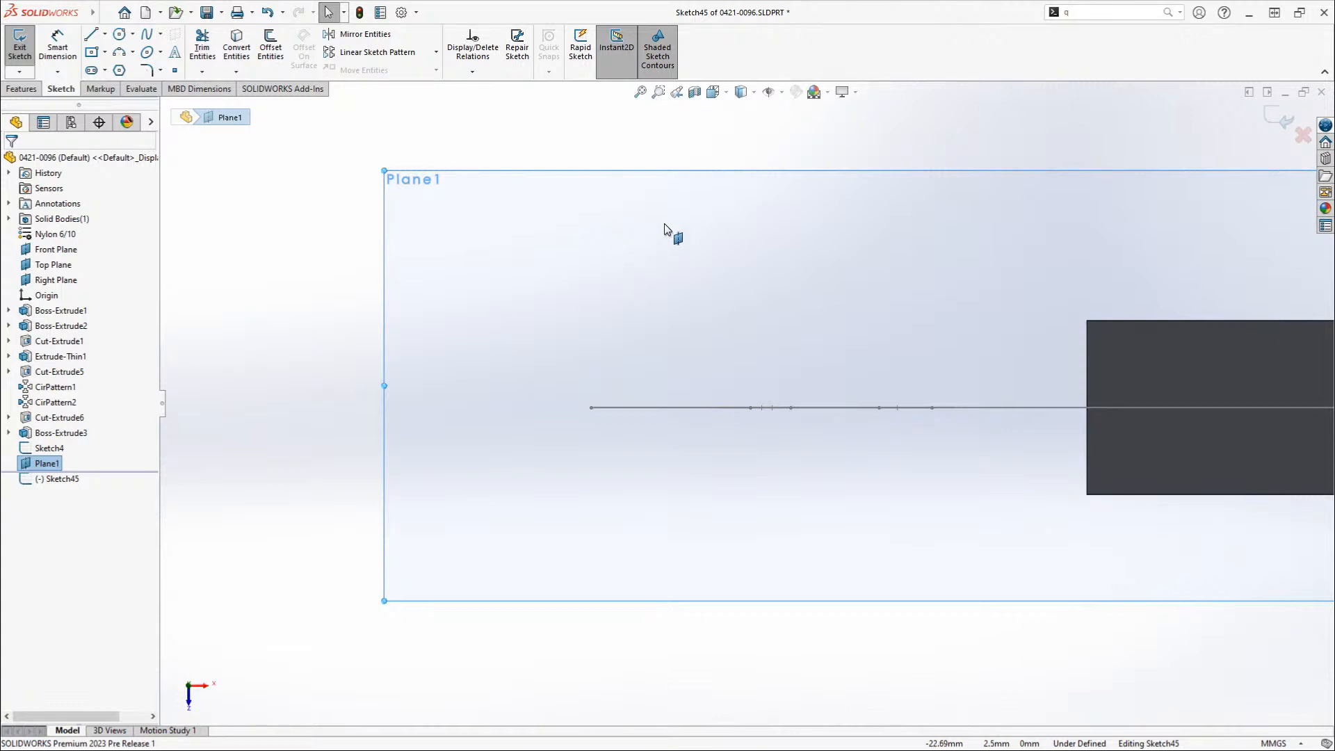
mouse_move(663, 223)
right_mouse_down()
mouse_move(635, 261)
mouse_move(679, 262)
mouse_move(703, 218)
mouse_move(653, 212)
mouse_move(654, 244)
mouse_move(685, 209)
mouse_move(663, 205)
mouse_move(654, 245)
mouse_move(686, 212)
mouse_move(637, 212)
mouse_move(668, 257)
mouse_move(687, 213)
mouse_move(637, 222)
mouse_move(686, 223)
mouse_move(688, 209)
mouse_move(635, 206)
mouse_move(687, 255)
mouse_move(692, 212)
mouse_move(643, 212)
mouse_move(692, 233)
right_mouse_up()
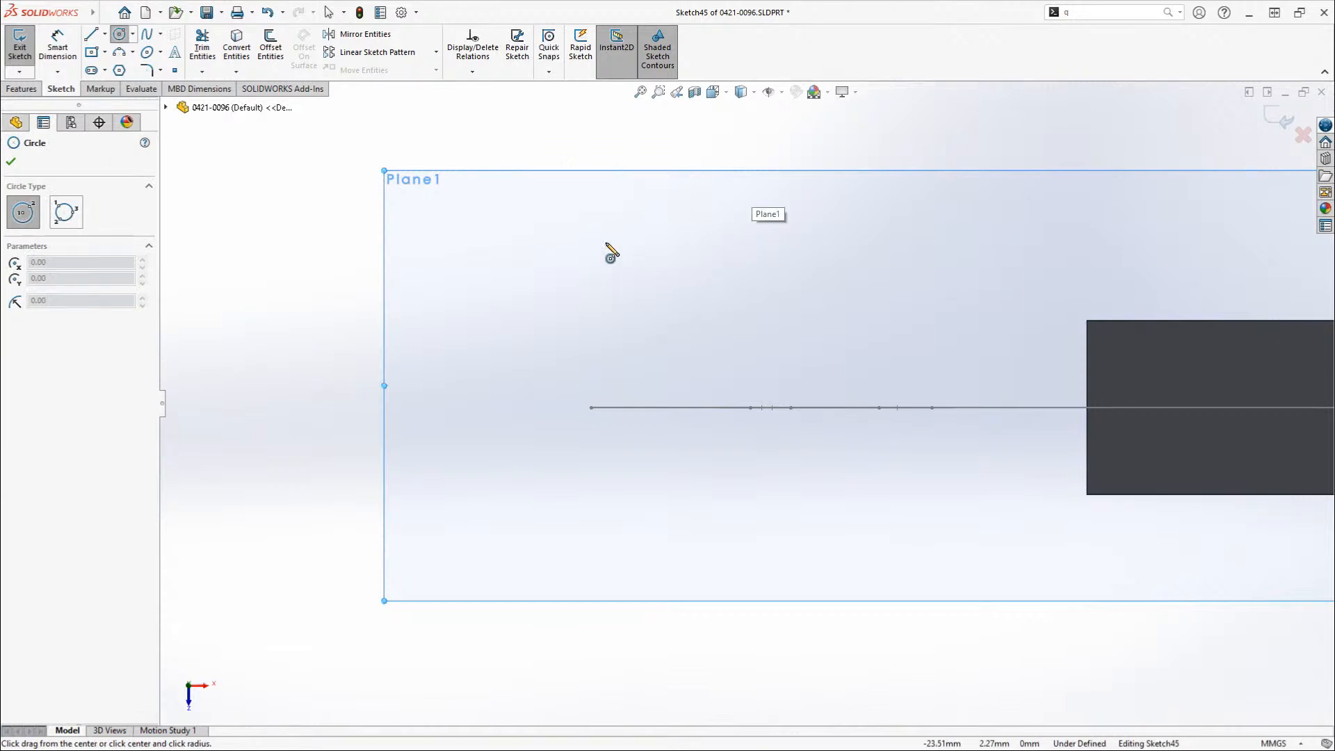
left_click_drag(606, 243, 646, 281)
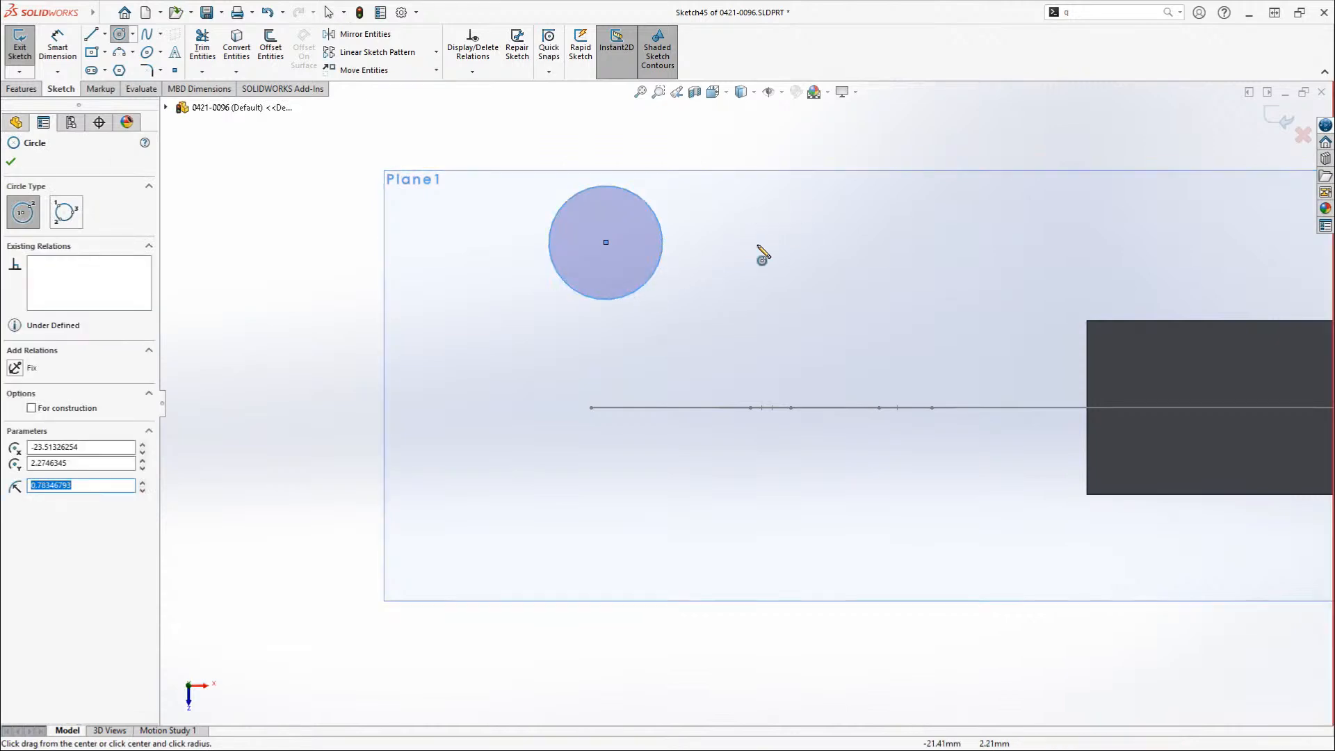
right_click_drag(758, 246, 760, 338)
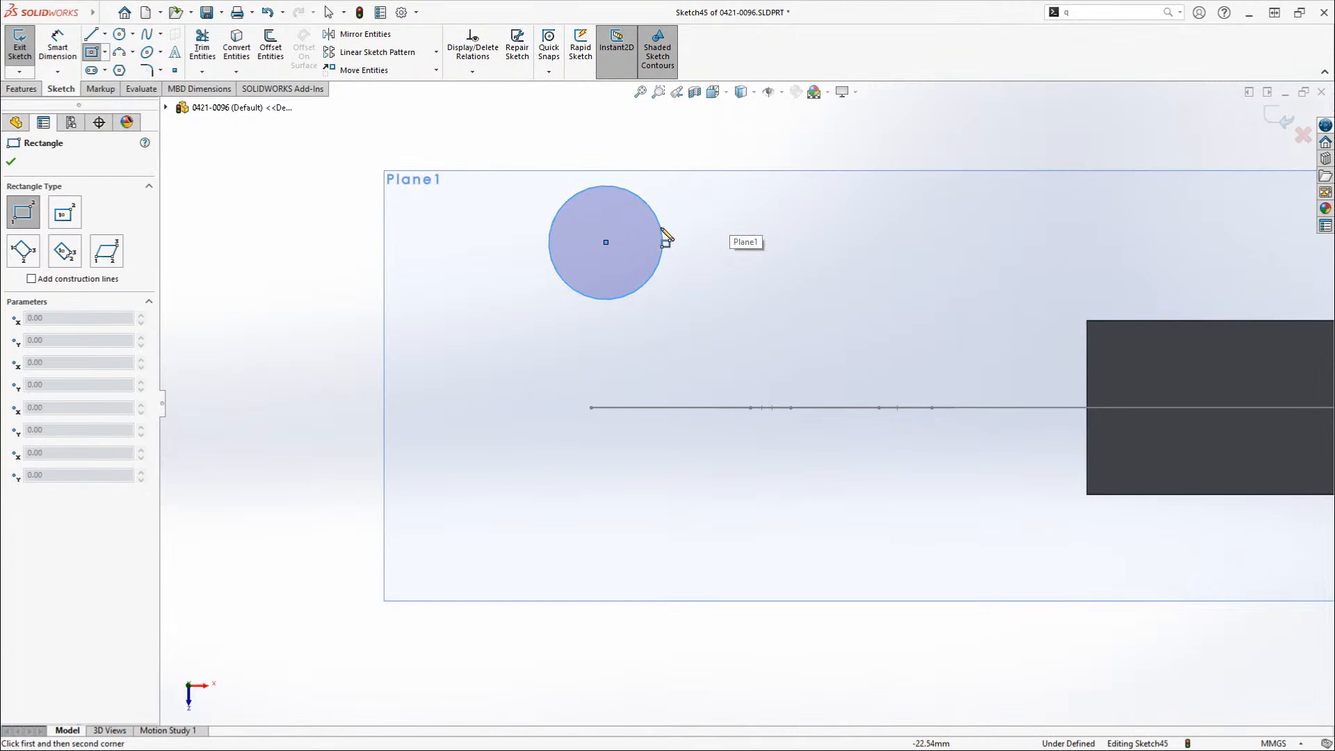
left_click_drag(701, 208, 783, 254)
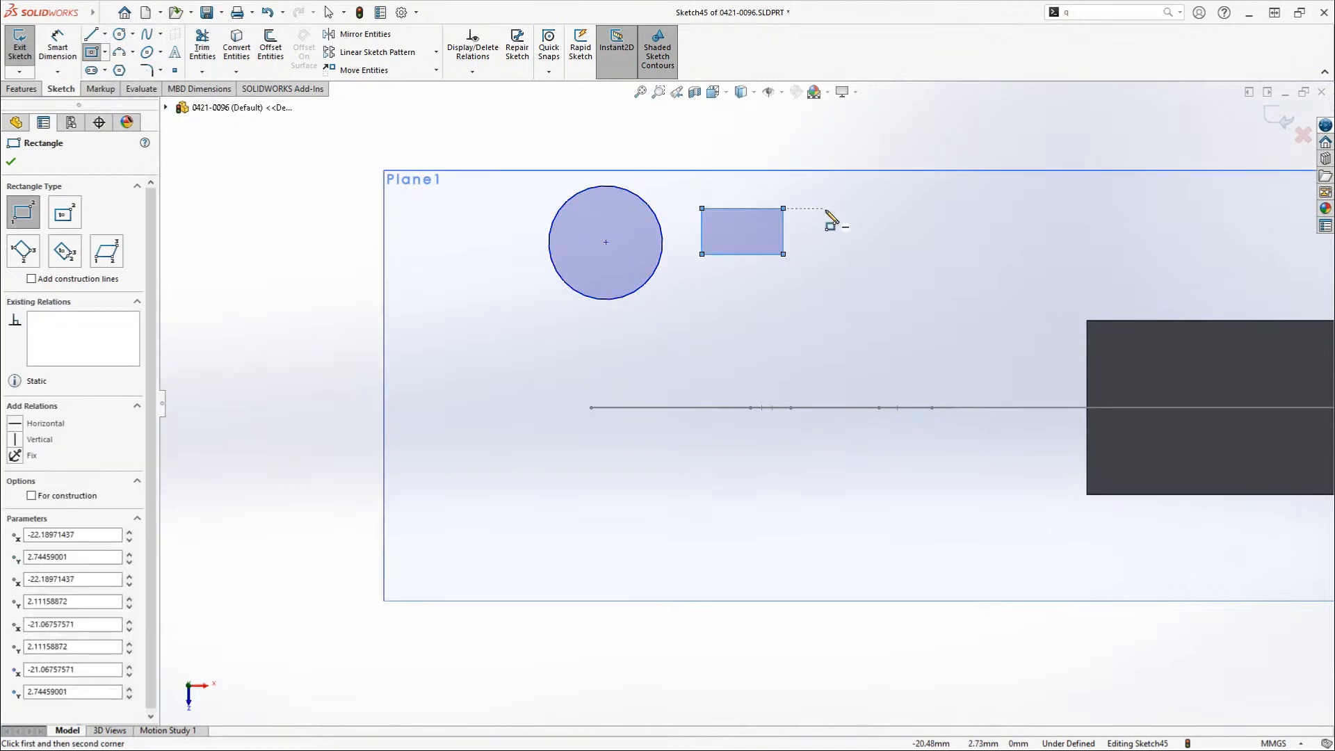
key("ctrl+z")
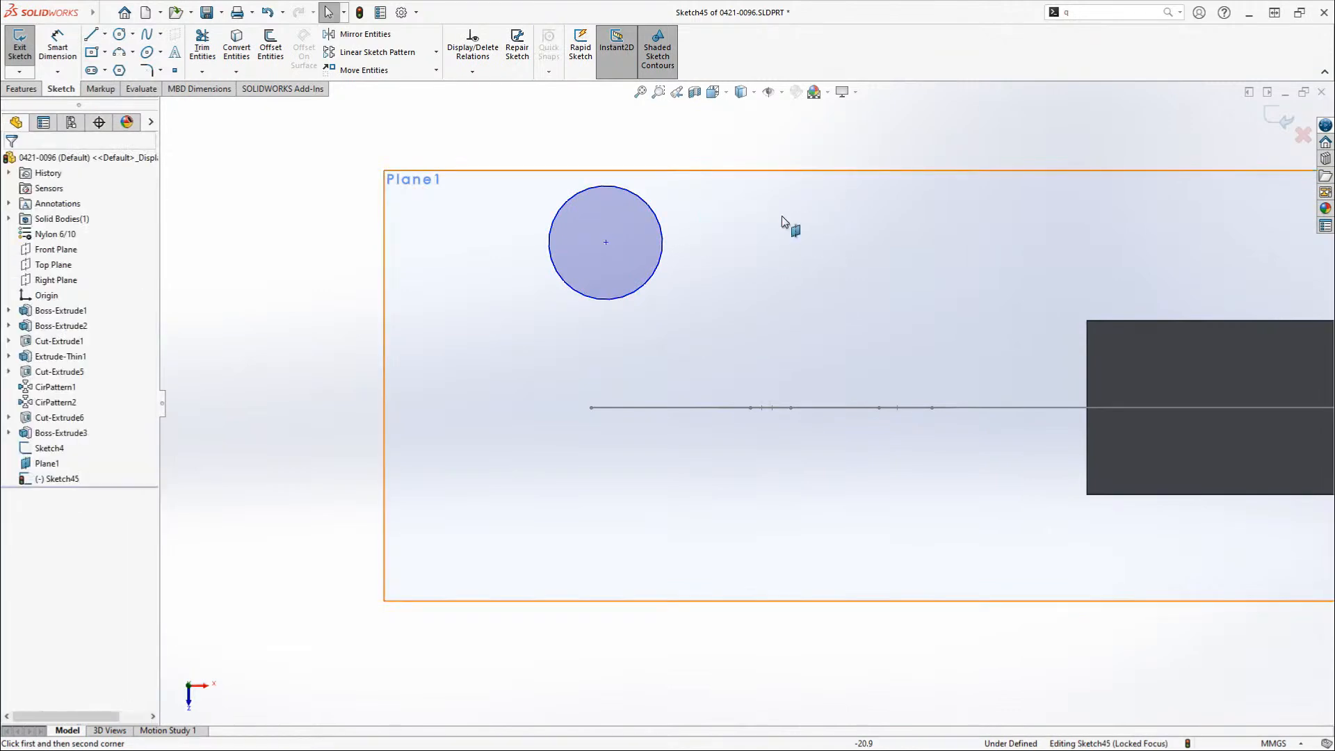
- Draw a center rectangle about 0.95 by 0.52 mm, centred on the circle's right quadrant point
right_click_drag(761, 197, 757, 250)
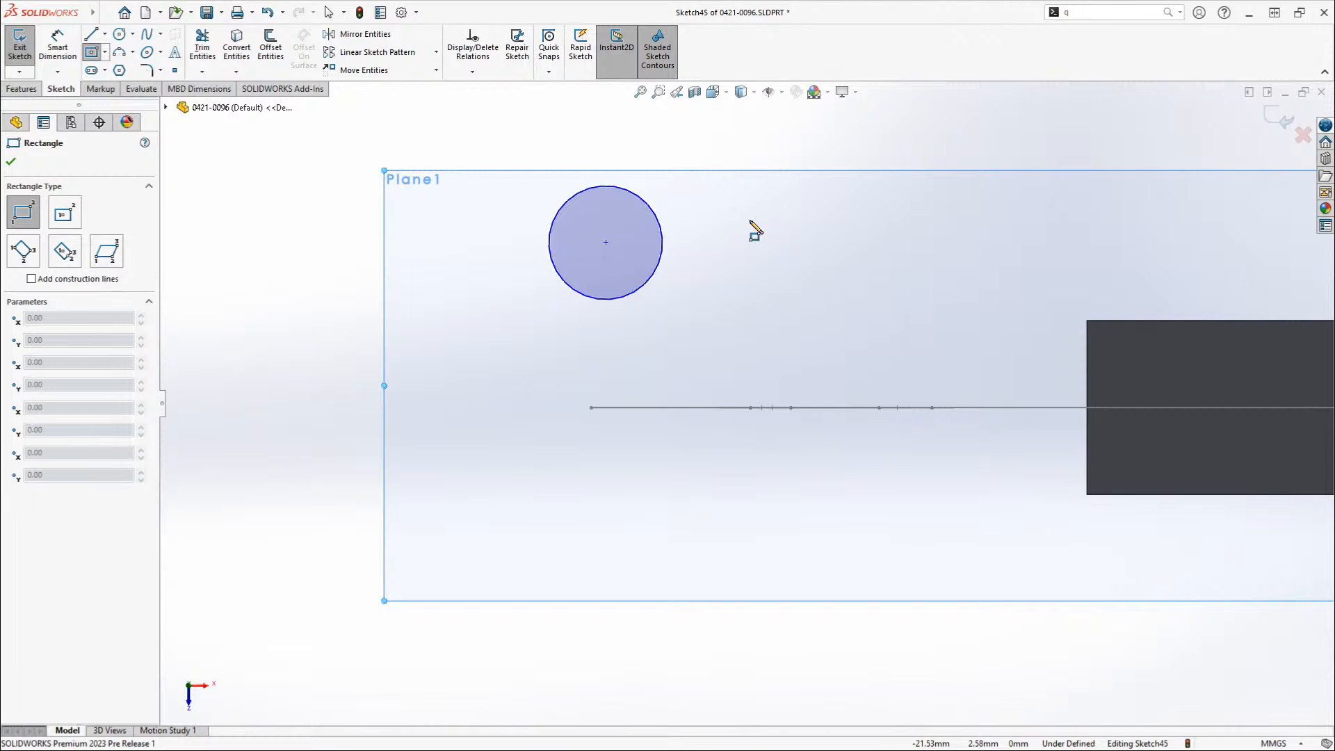
key("a")
key("a")
key("a")
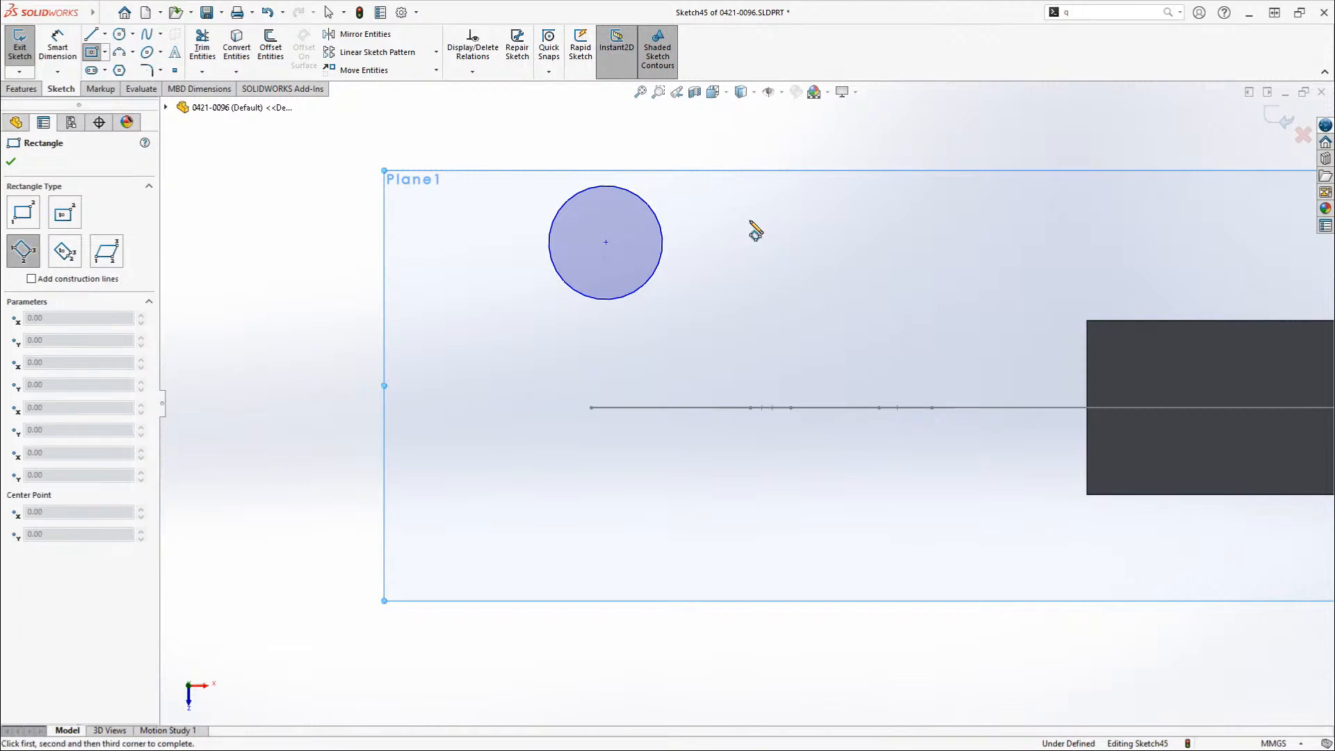
key("a")
key("a")
key("a")
key("a")
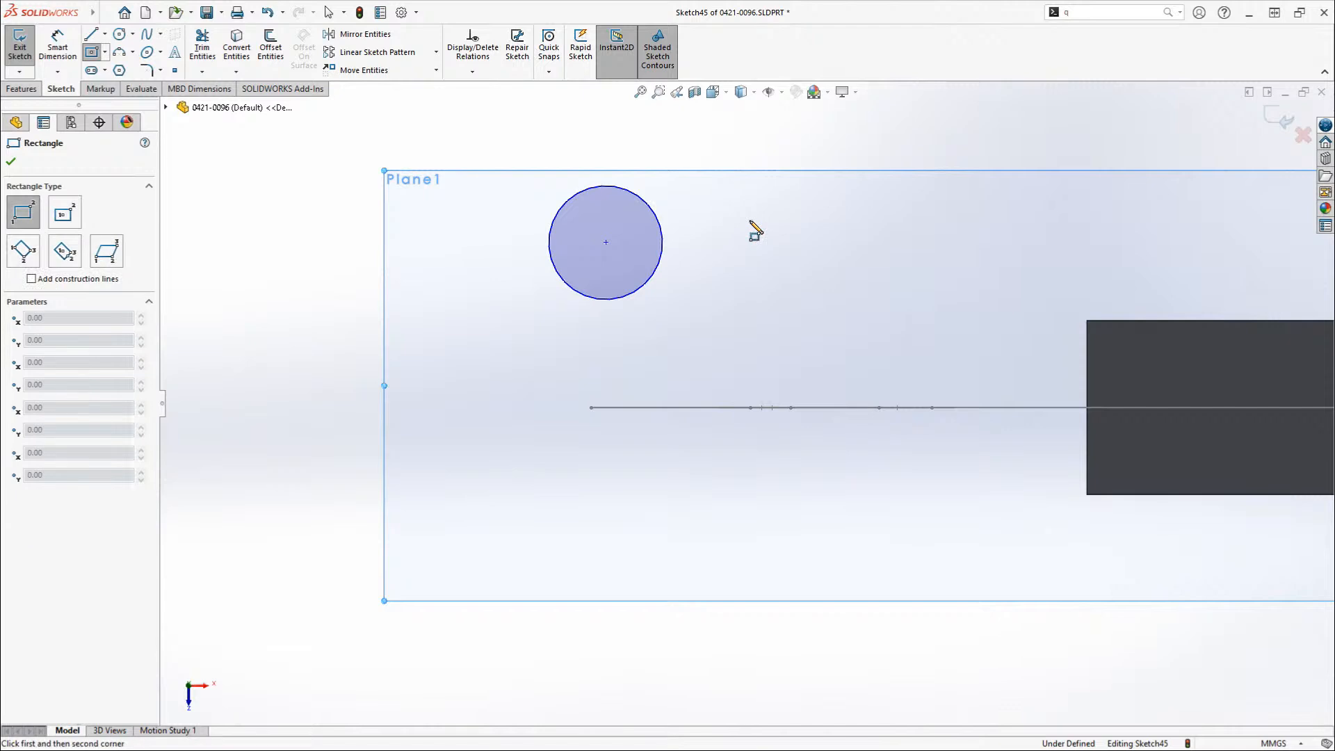
key("a")
key("a")
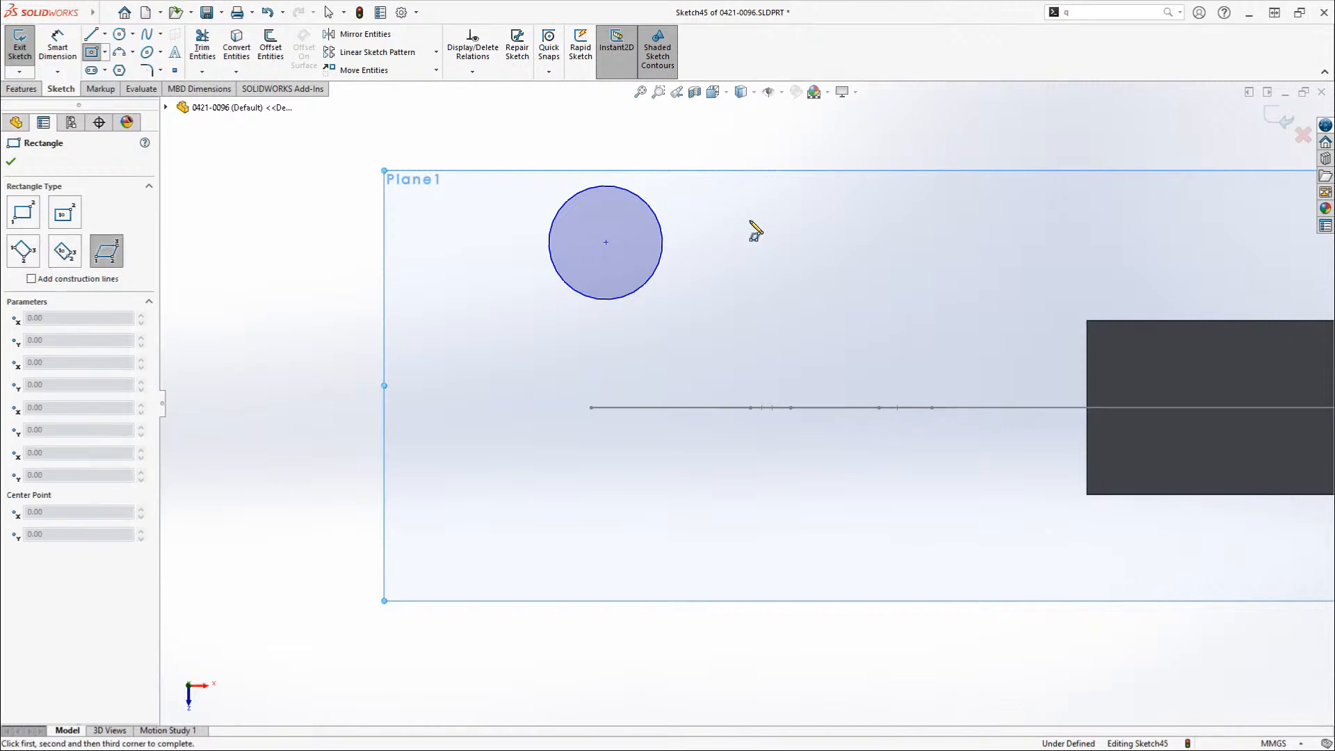
key("a")
key("a")
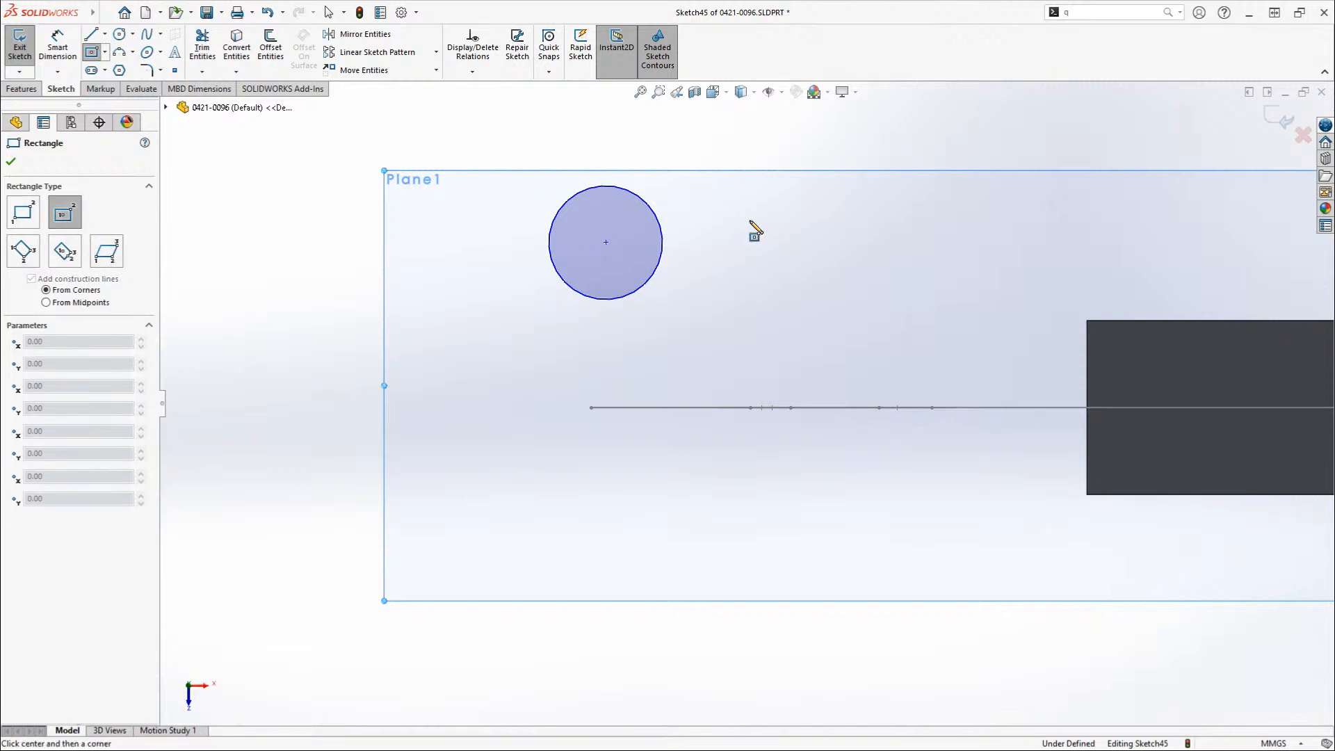
key("a")
key("a")
key("a")
key("a")
key("a")
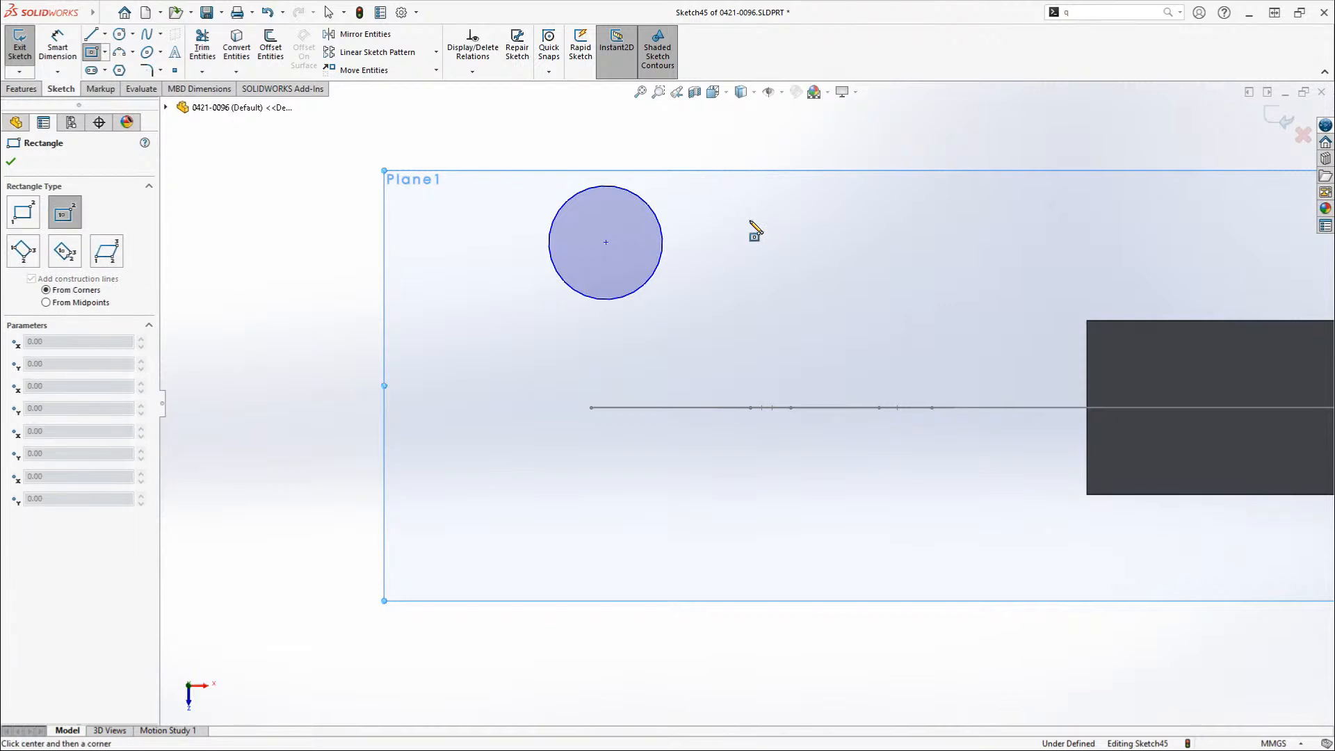
left_click(662, 243)
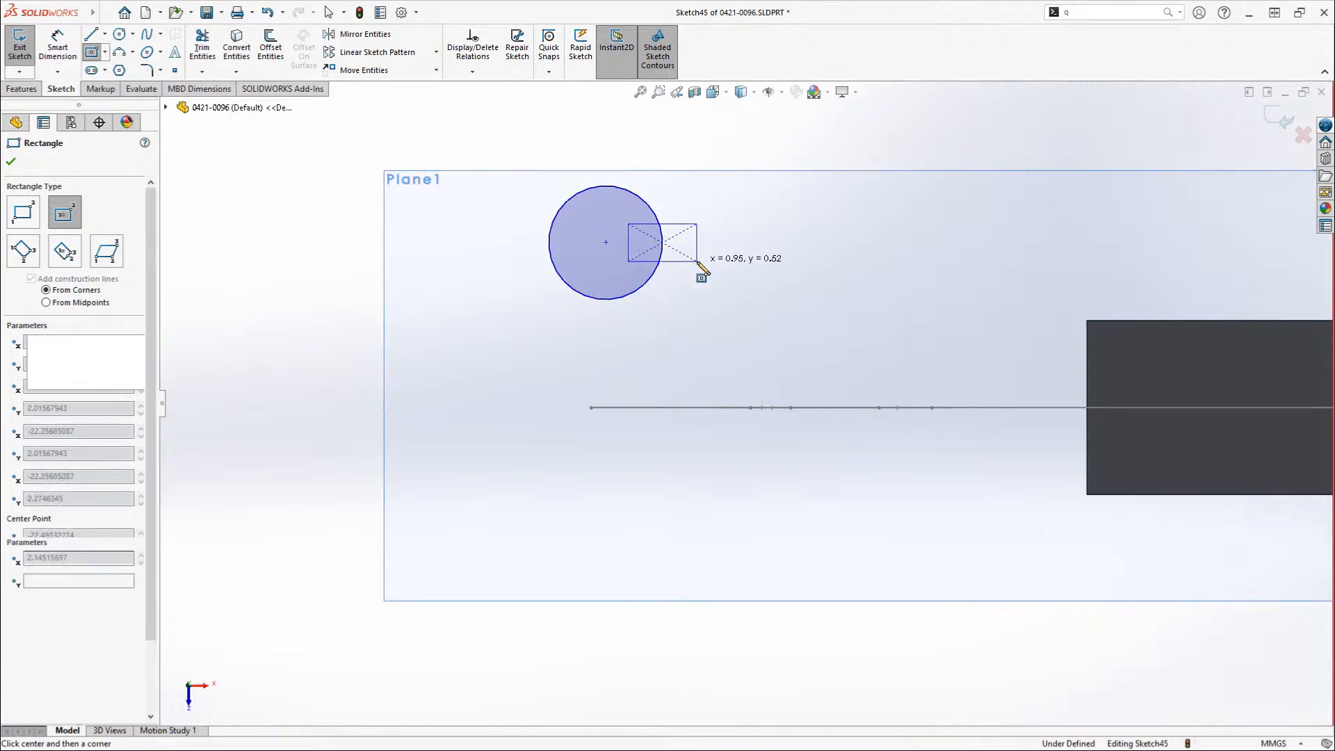
left_click(698, 261)
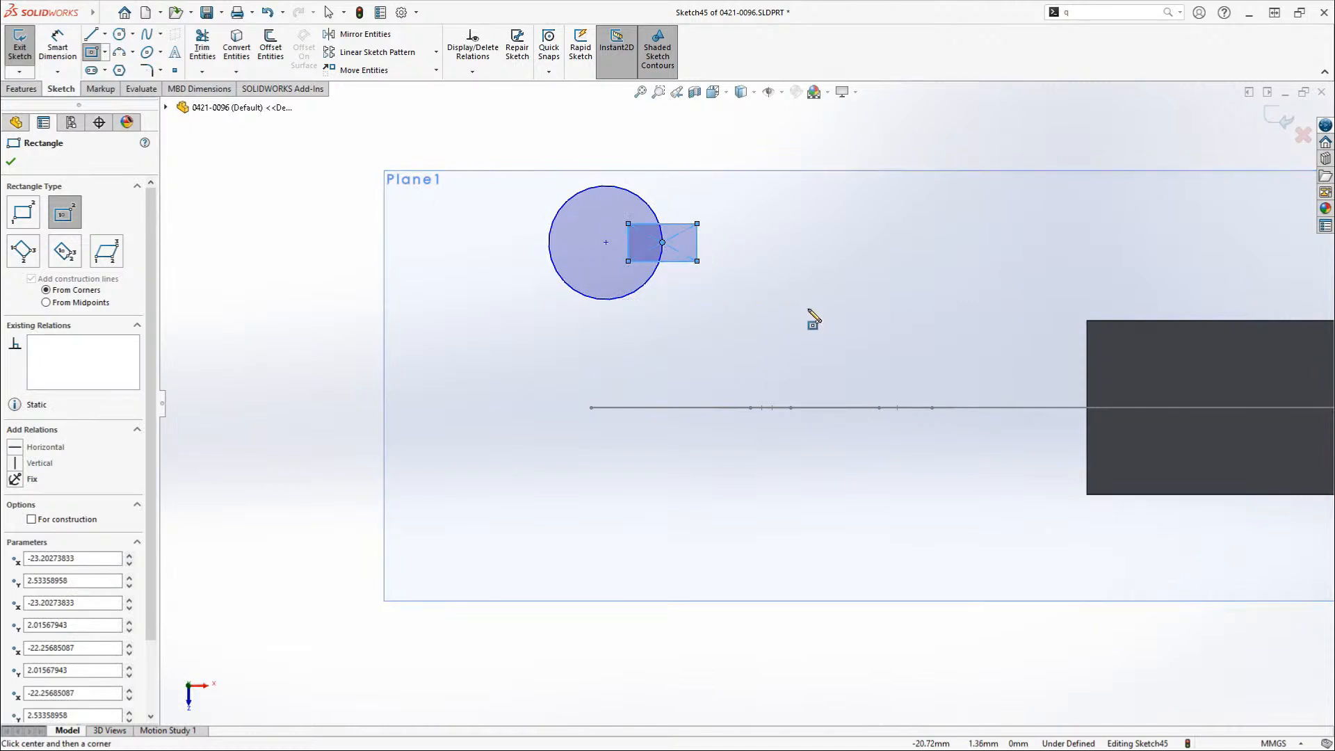
- Dimension the circle's diameter at 1.6 mm
right_click_drag(795, 325, 798, 223)
left_click(583, 190)
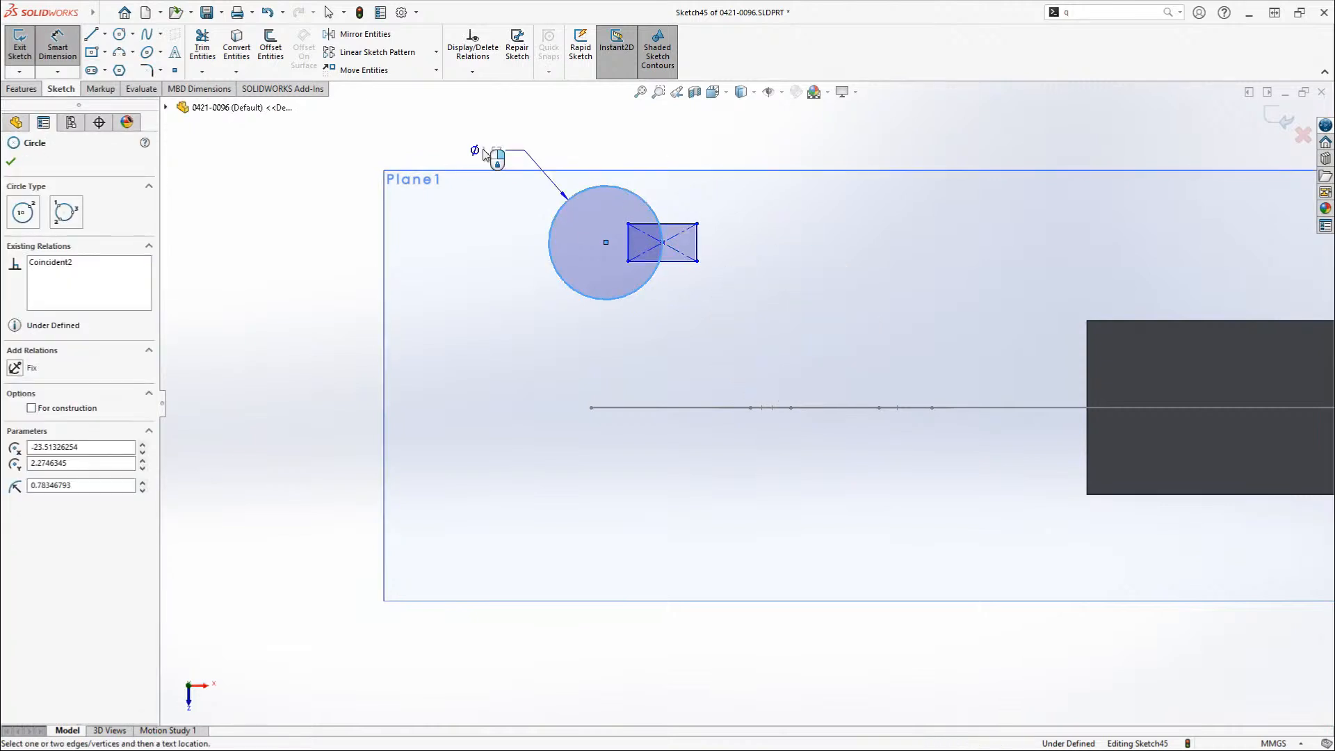
left_click(485, 153)
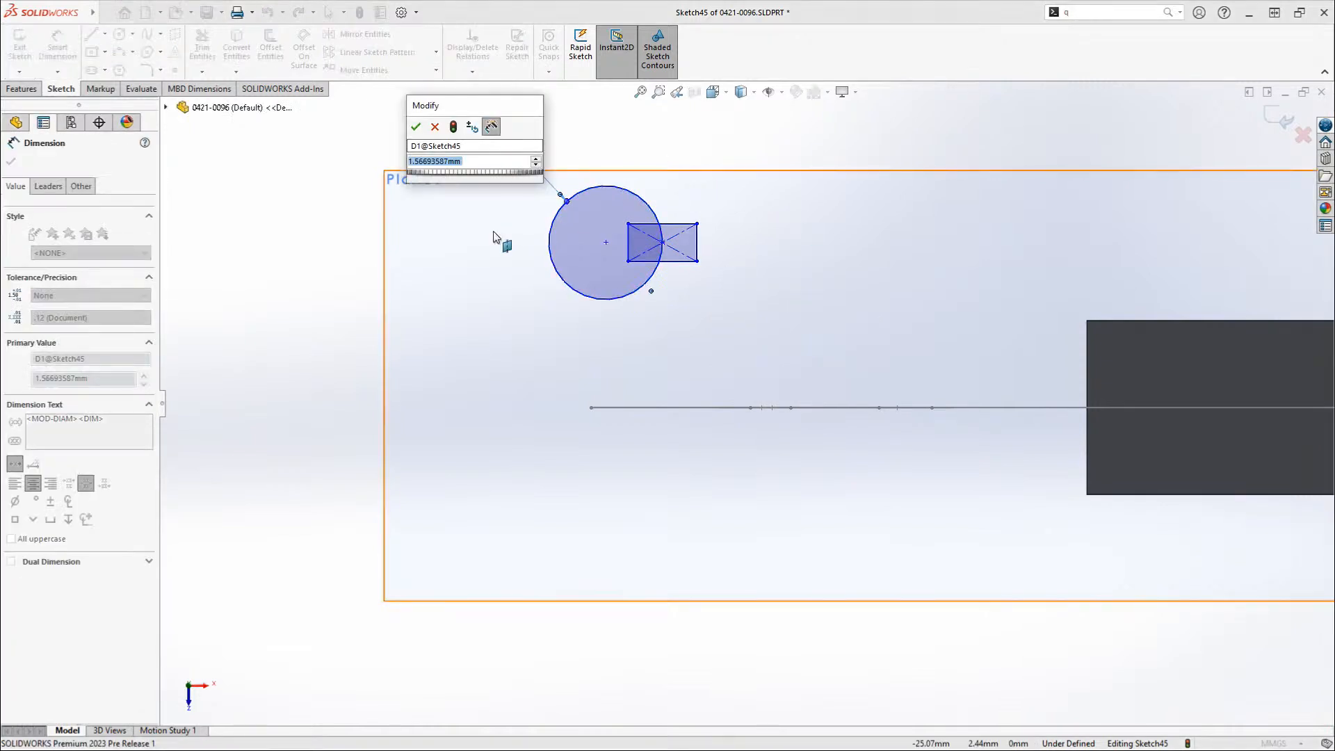
type("1.6")
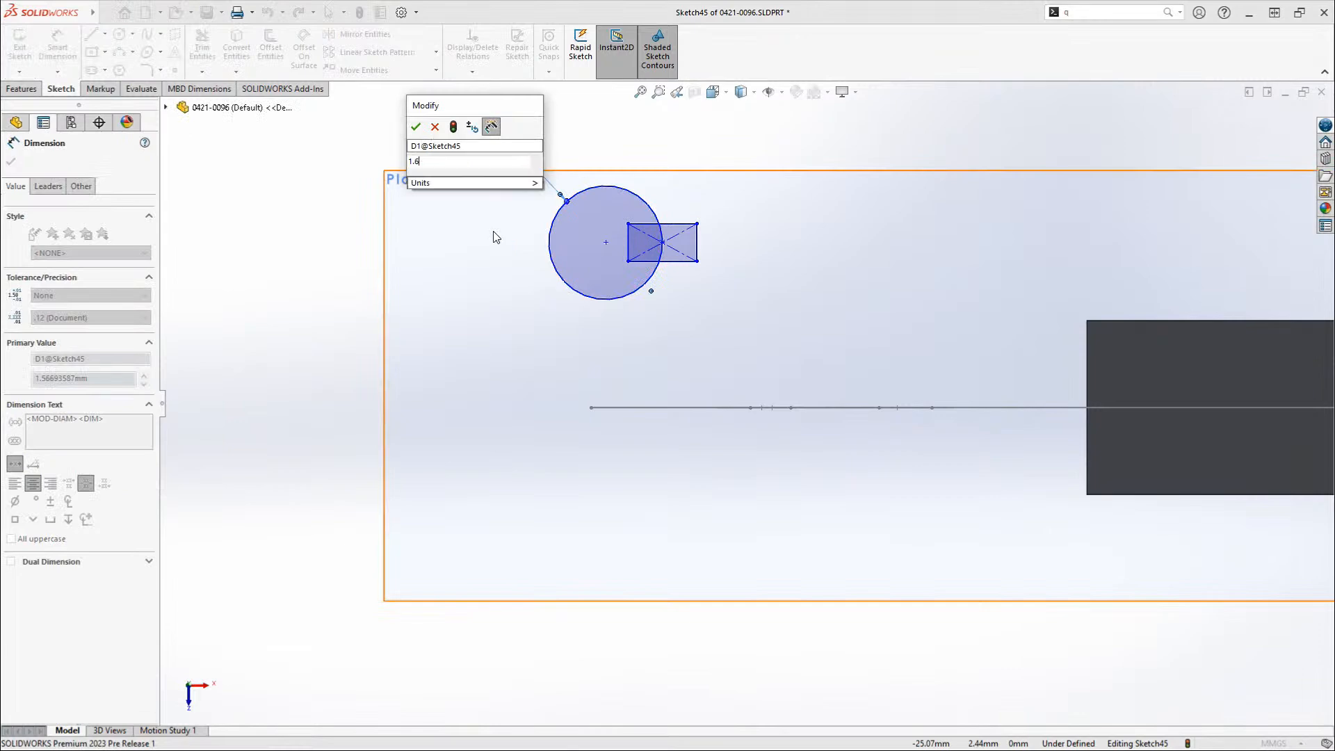
key("Return")
- Dimension the rectangle's height at 0.50 mm and set its left edge 0.5 mm from the circle's centre
left_click(699, 238)
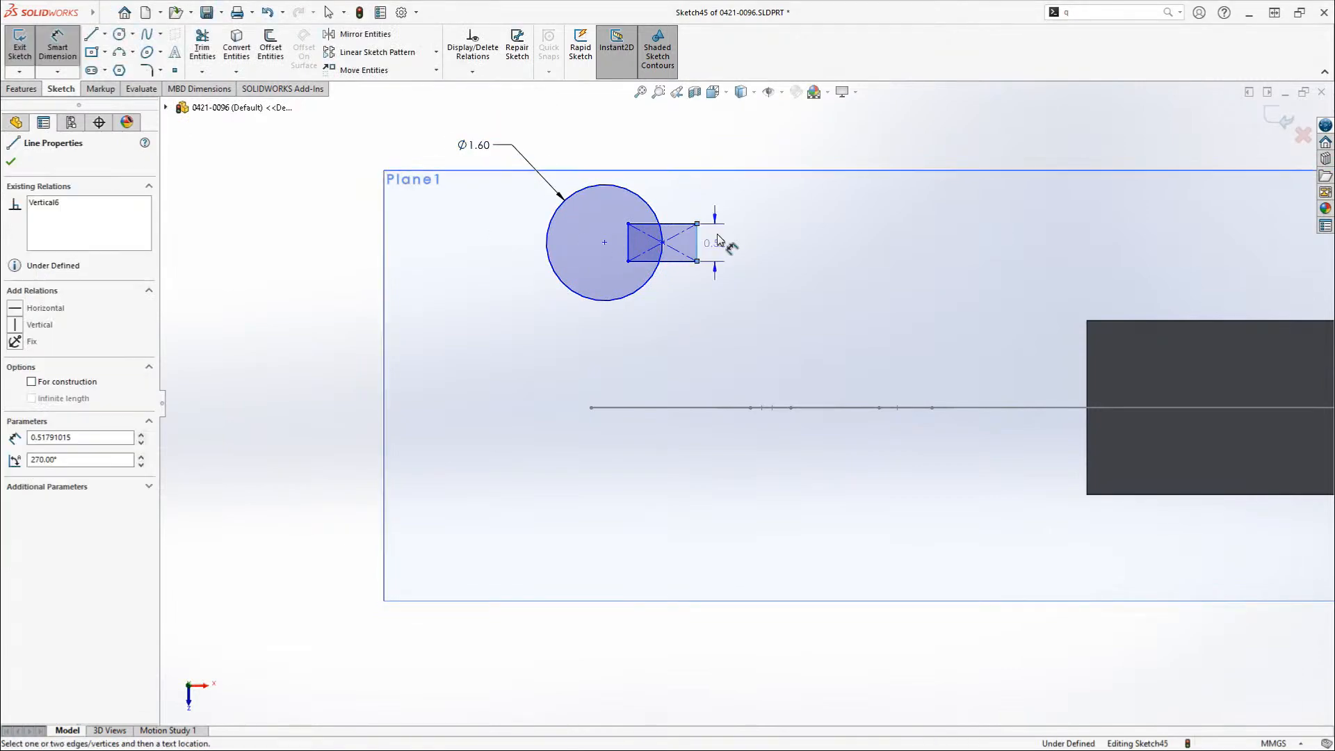
left_click(724, 238)
type("0.50mm")
key("Return")
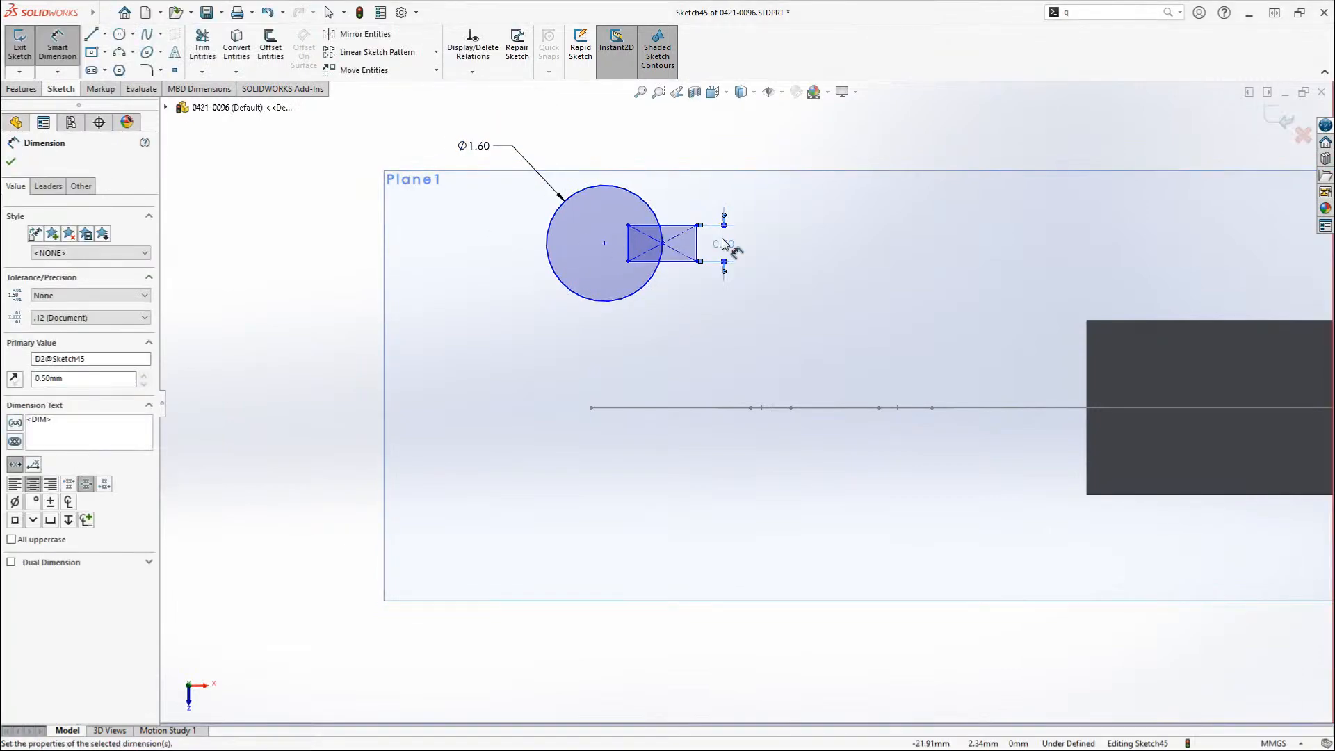
left_click(629, 245)
left_click(605, 244)
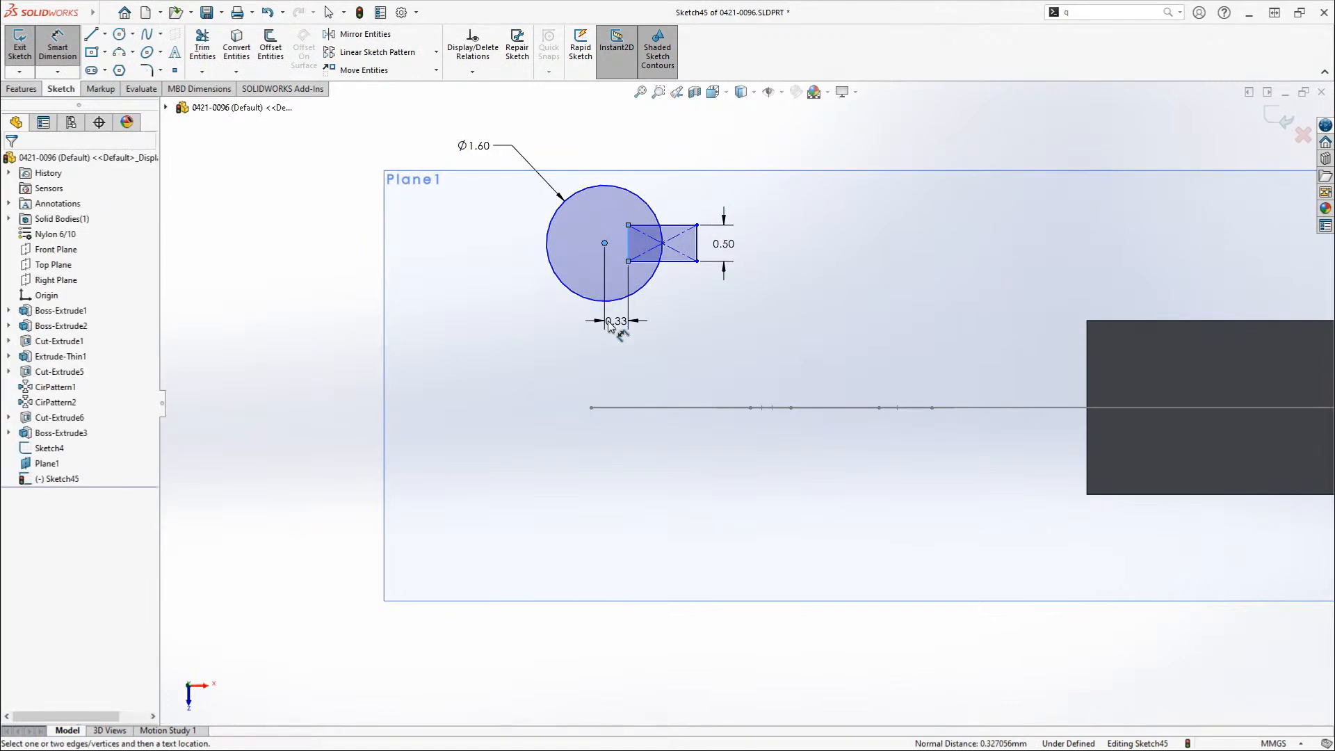
left_click(608, 320)
type("0.5")
key("Return")
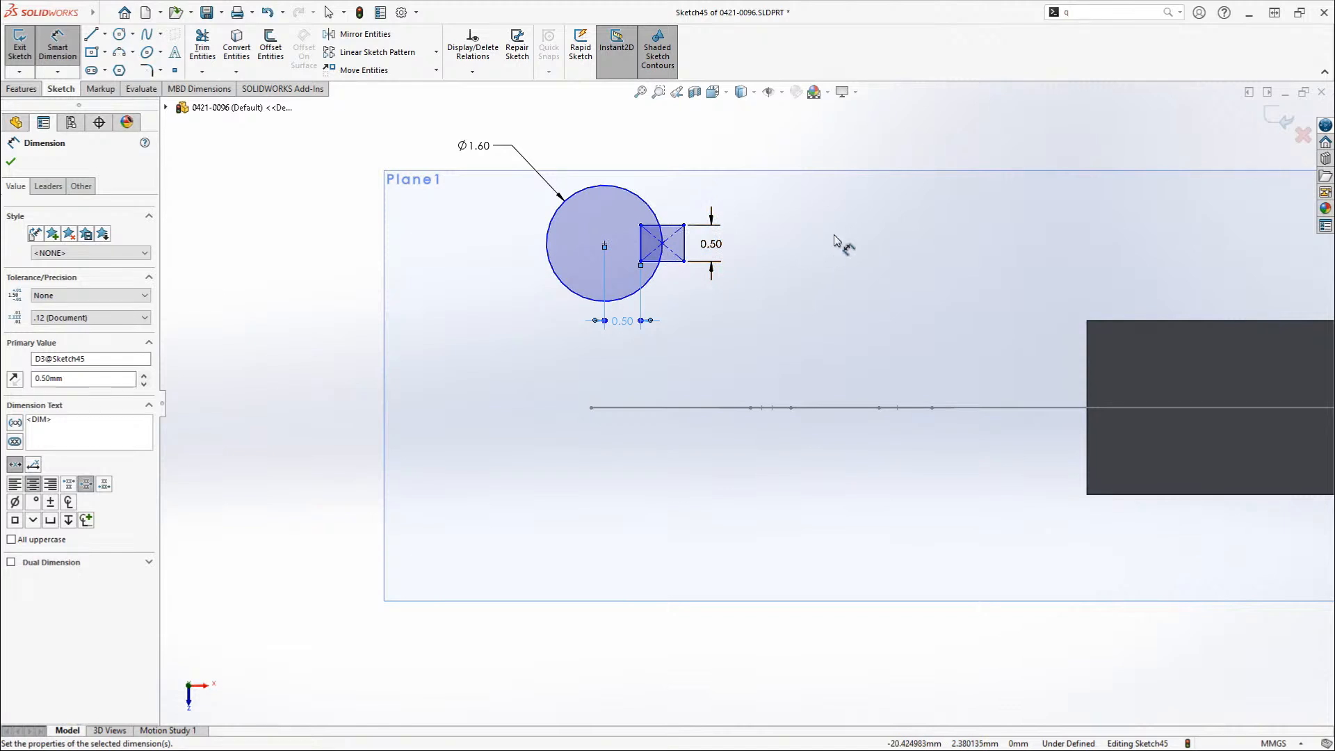
- Power-trim the rectangle outside the circle, its diagonals and the arc inside it, leaving a notch in the circle
right_click_drag(840, 233, 820, 251)
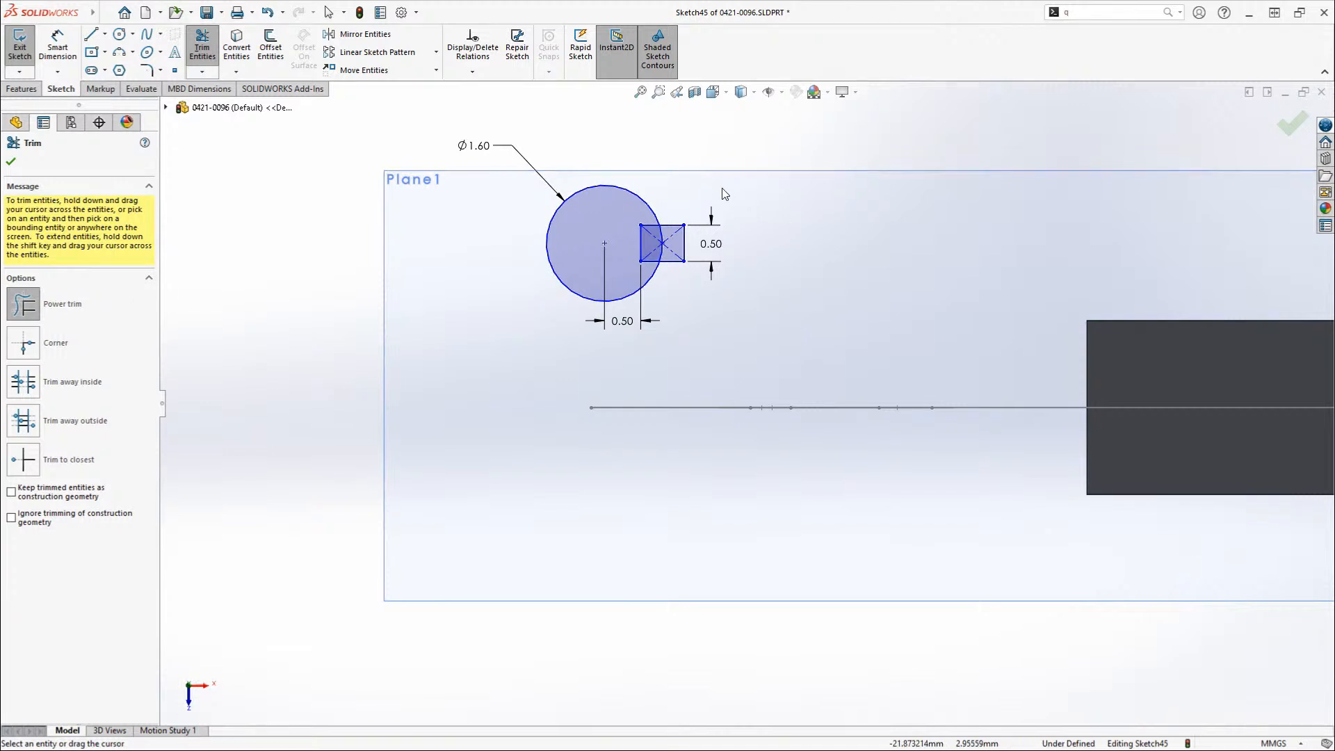
left_click_drag(673, 180, 671, 235)
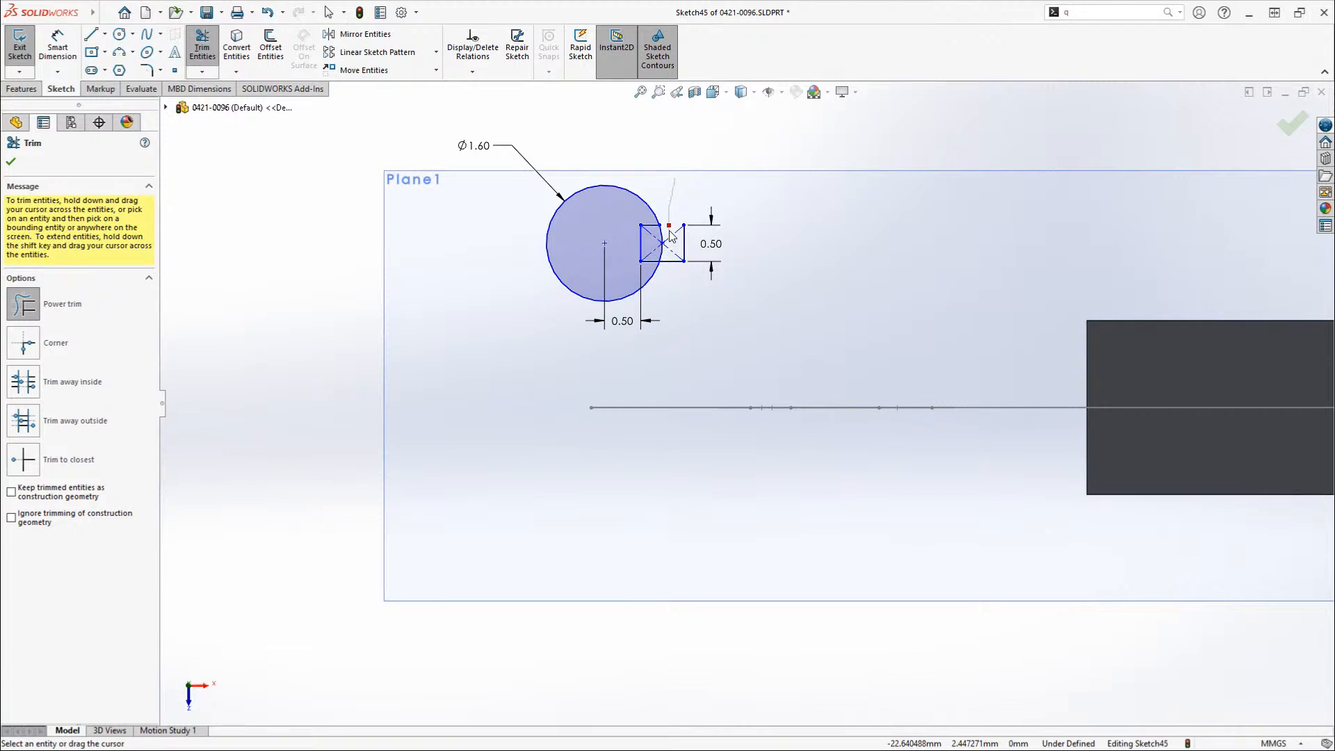
mouse_move(669, 234)
left_mouse_down()
mouse_move(699, 268)
mouse_move(678, 272)
mouse_move(665, 238)
mouse_move(662, 276)
left_mouse_up()
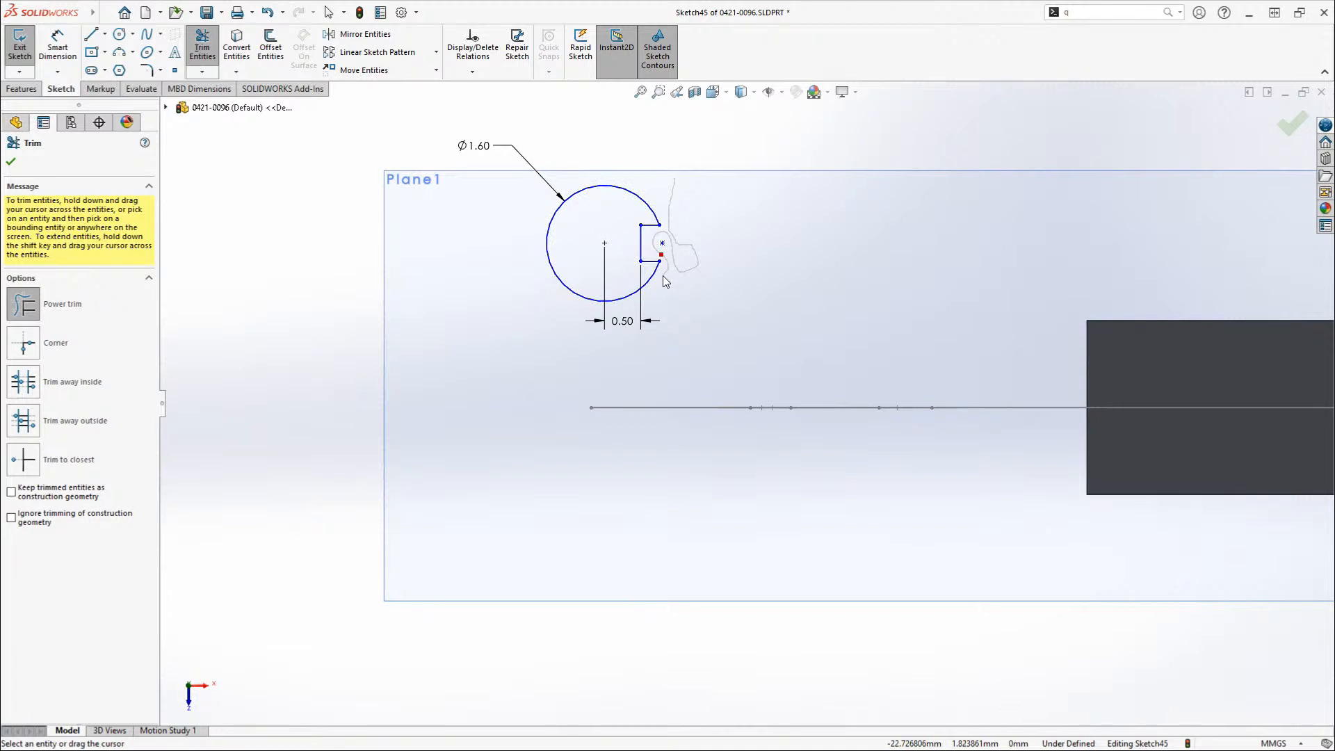
mouse_move(663, 277)
left_mouse_down()
mouse_move(607, 281)
mouse_move(648, 283)
mouse_move(658, 239)
left_mouse_up()
key("ctrl+z")
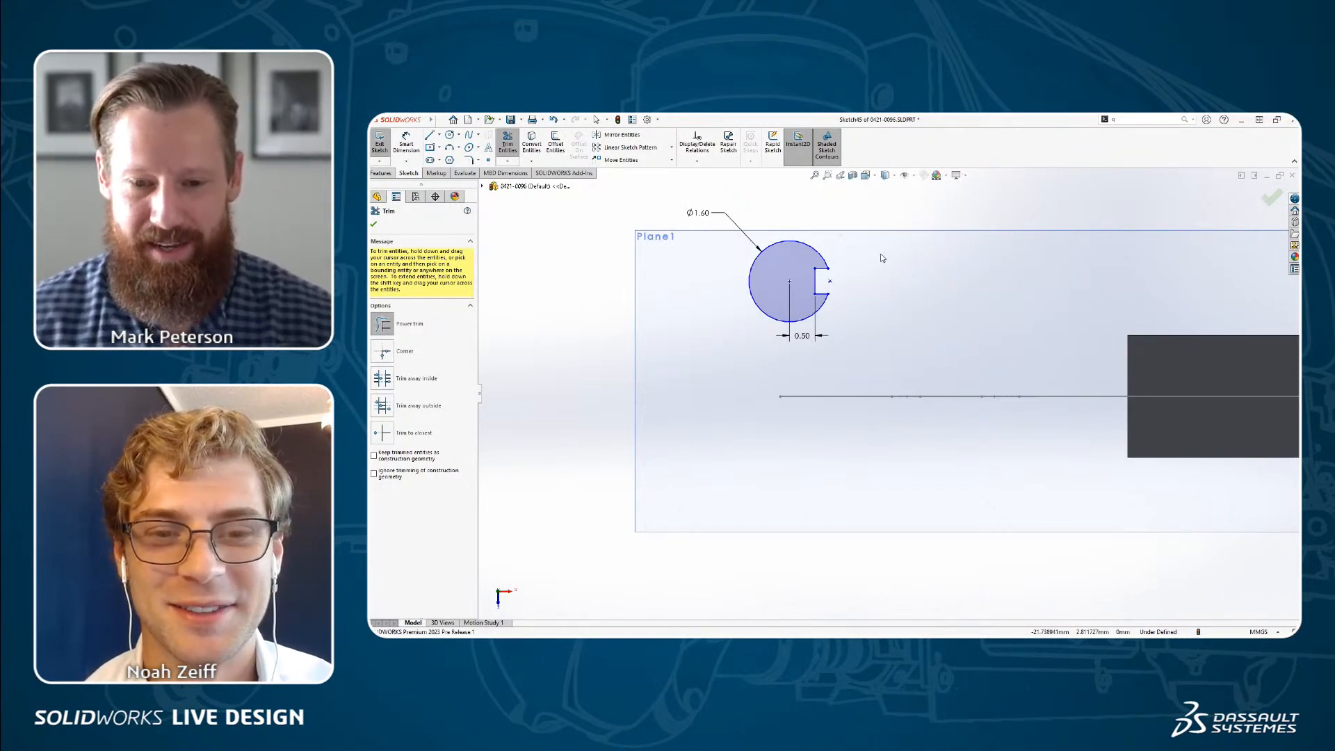
key("Escape")
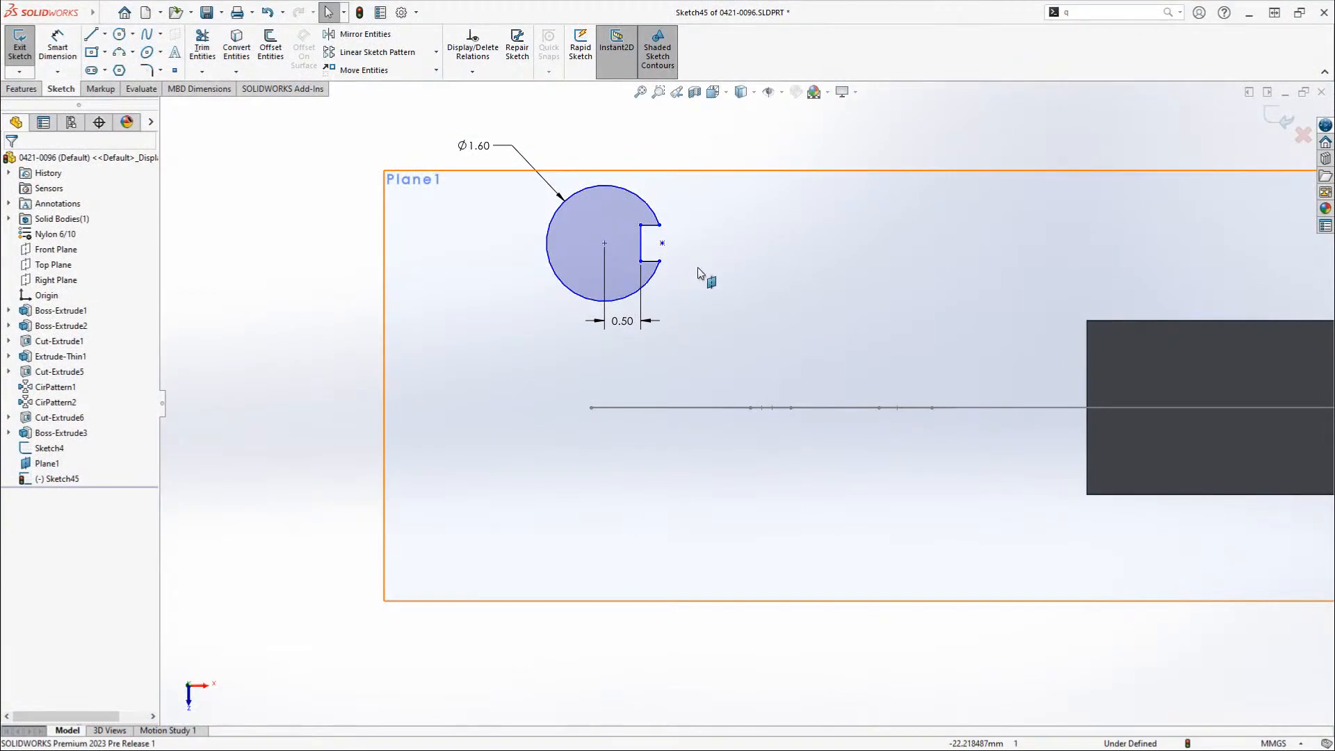
- Move the notch's lower outer corner as a test, and undo both the move and the trimming
mouse_move(659, 261)
left_mouse_down()
mouse_move(657, 292)
mouse_move(661, 247)
mouse_move(690, 272)
mouse_move(674, 271)
left_mouse_up()
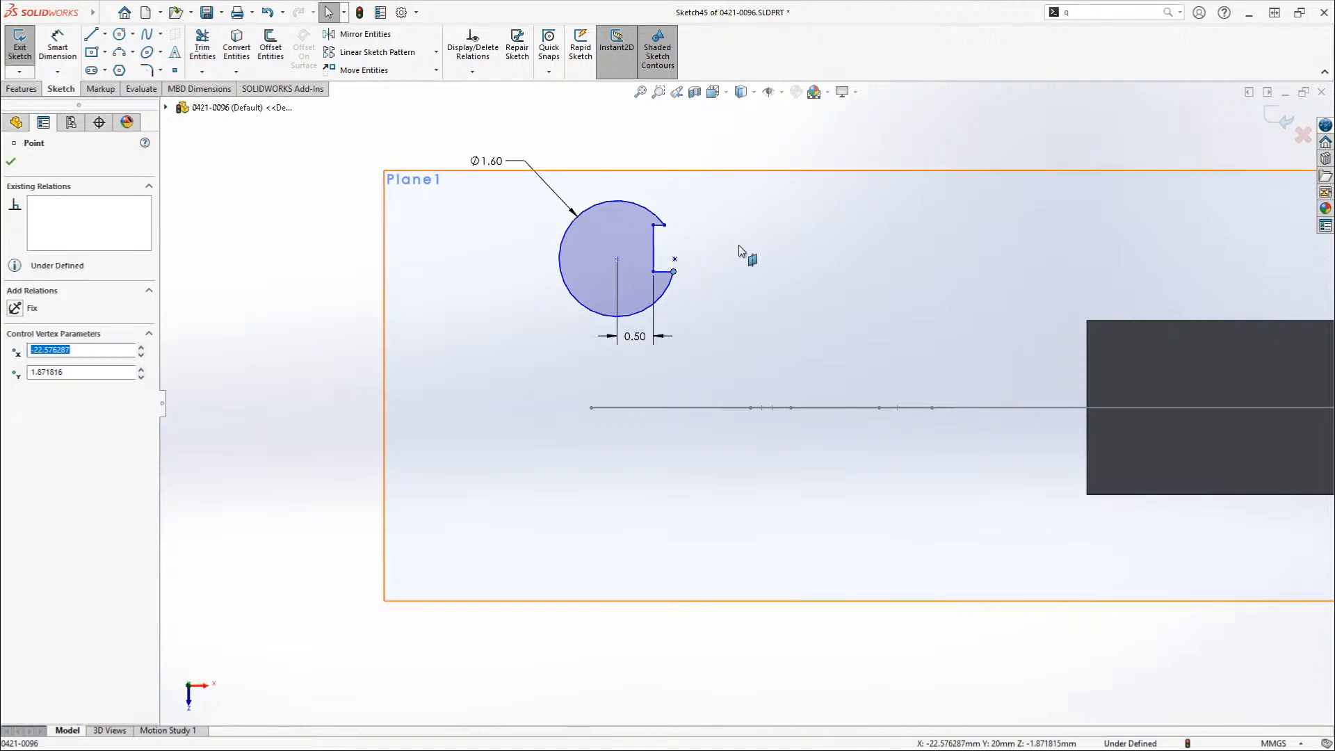
key("ctrl+z")
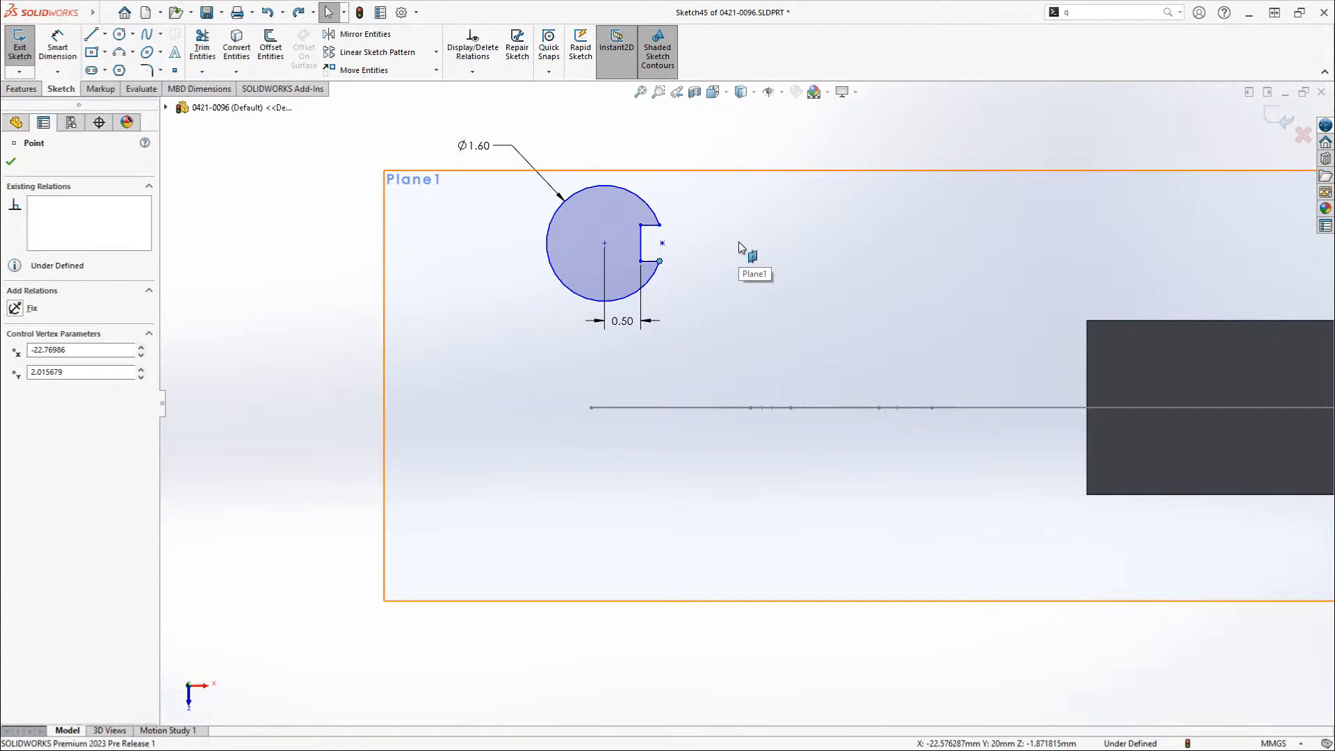
key("ctrl+z")
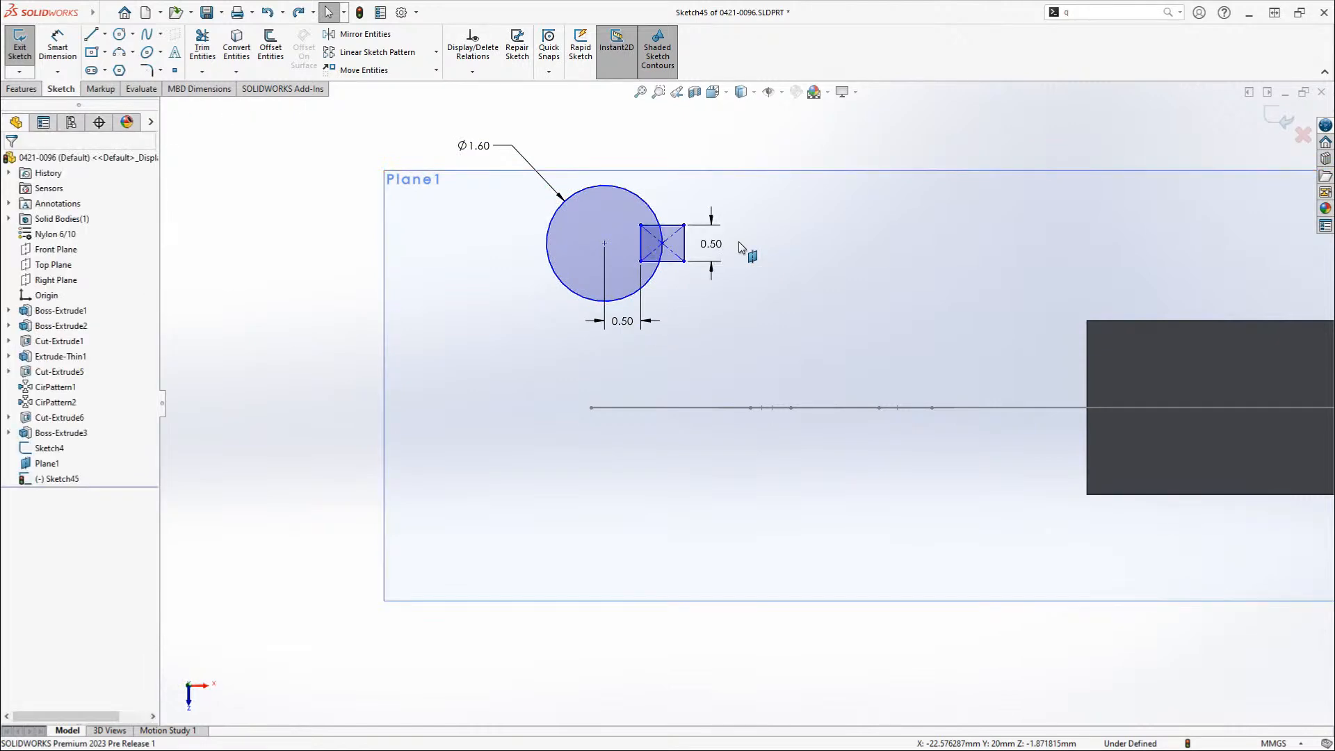
- Power-trim the rectangle and circle into a notched profile, keeping the trimmed entities as construction geometry
right_click_drag(865, 218, 778, 273)
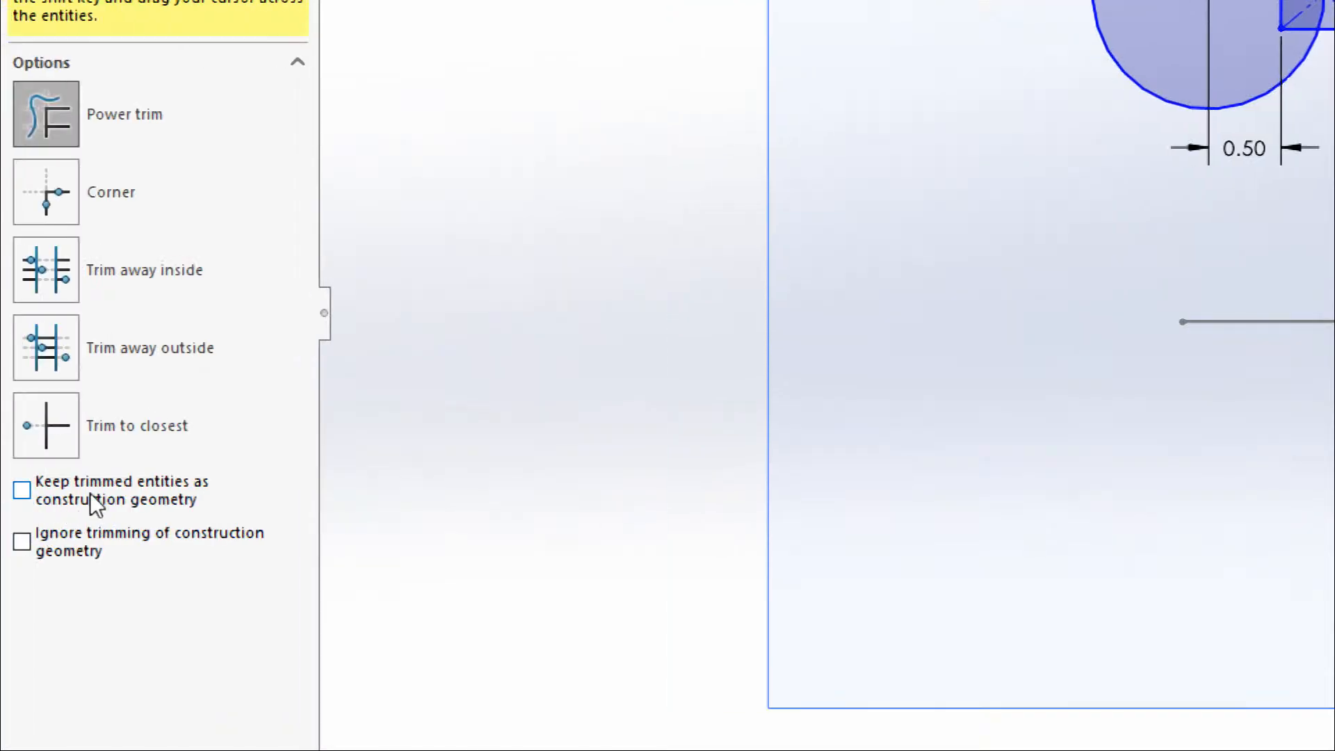
left_click(23, 491)
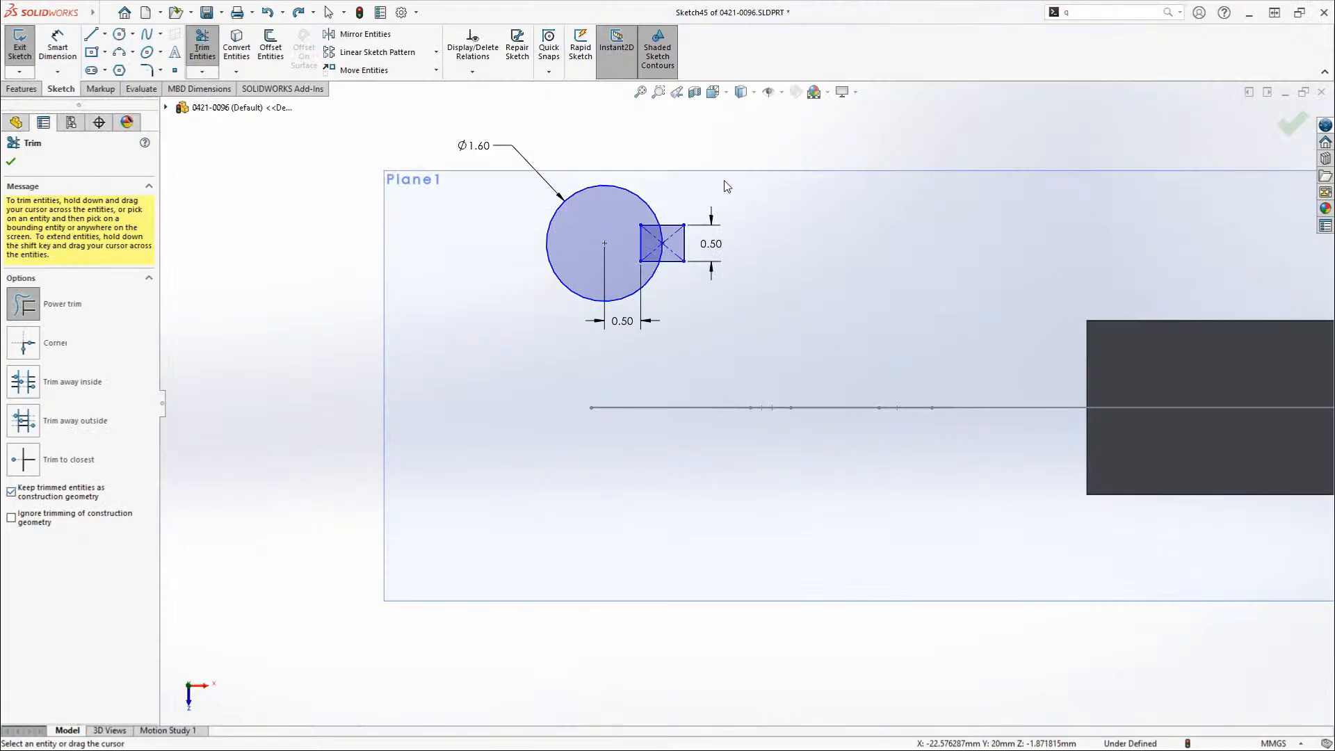
mouse_move(688, 180)
left_mouse_down()
mouse_move(674, 226)
mouse_move(696, 268)
mouse_move(671, 260)
mouse_move(669, 243)
left_mouse_up()
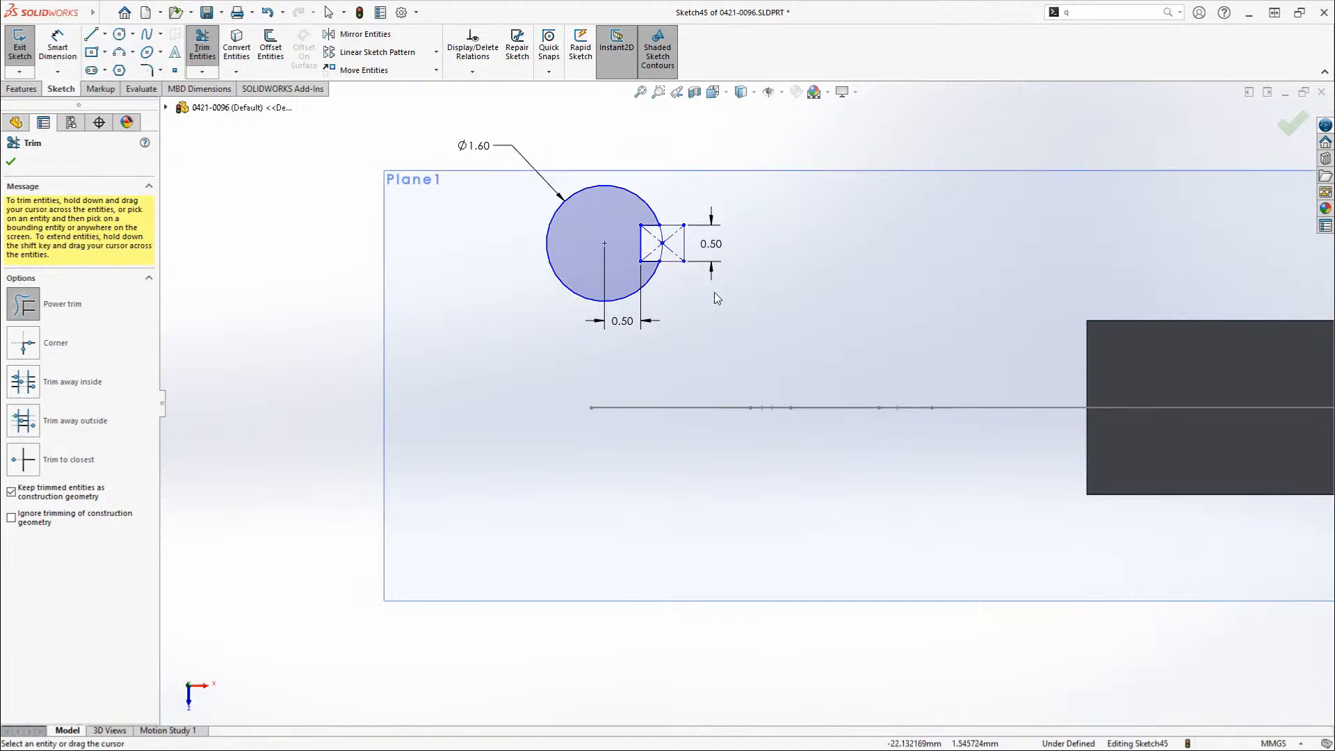
key("Escape")
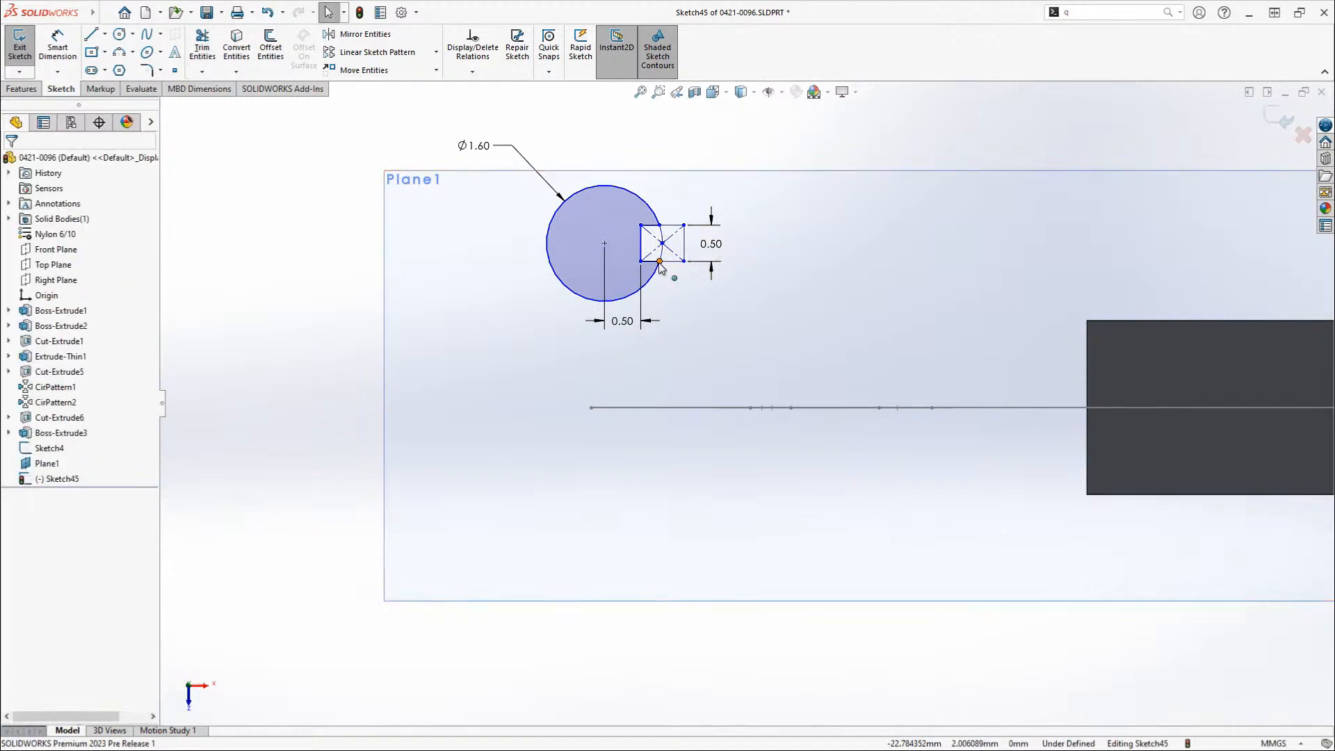
- Add a Pierce relation between the notched circle's centre point and the vertical line of the hook-shaped sketch
left_click_drag(659, 262, 609, 238)
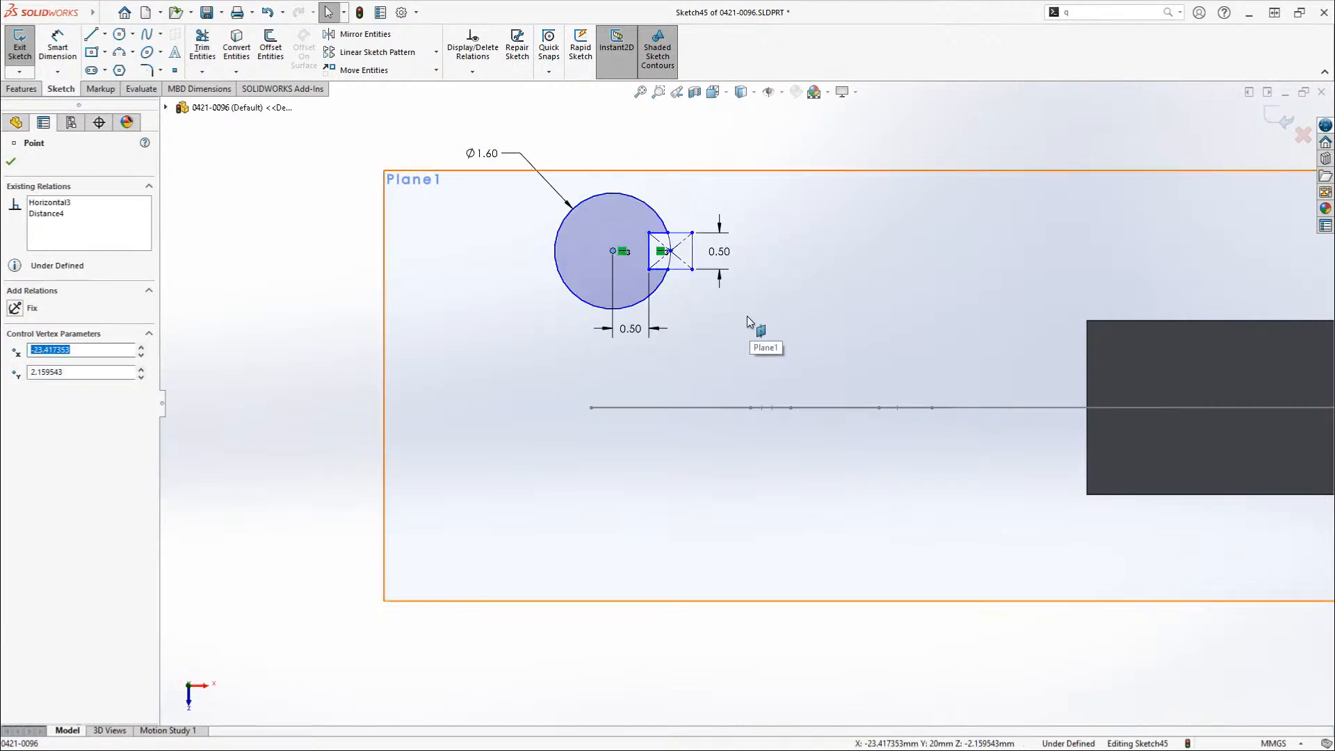
mouse_move(749, 319)
middle_mouse_down()
mouse_move(786, 355)
mouse_move(779, 287)
mouse_move(811, 334)
mouse_move(784, 422)
middle_mouse_up()
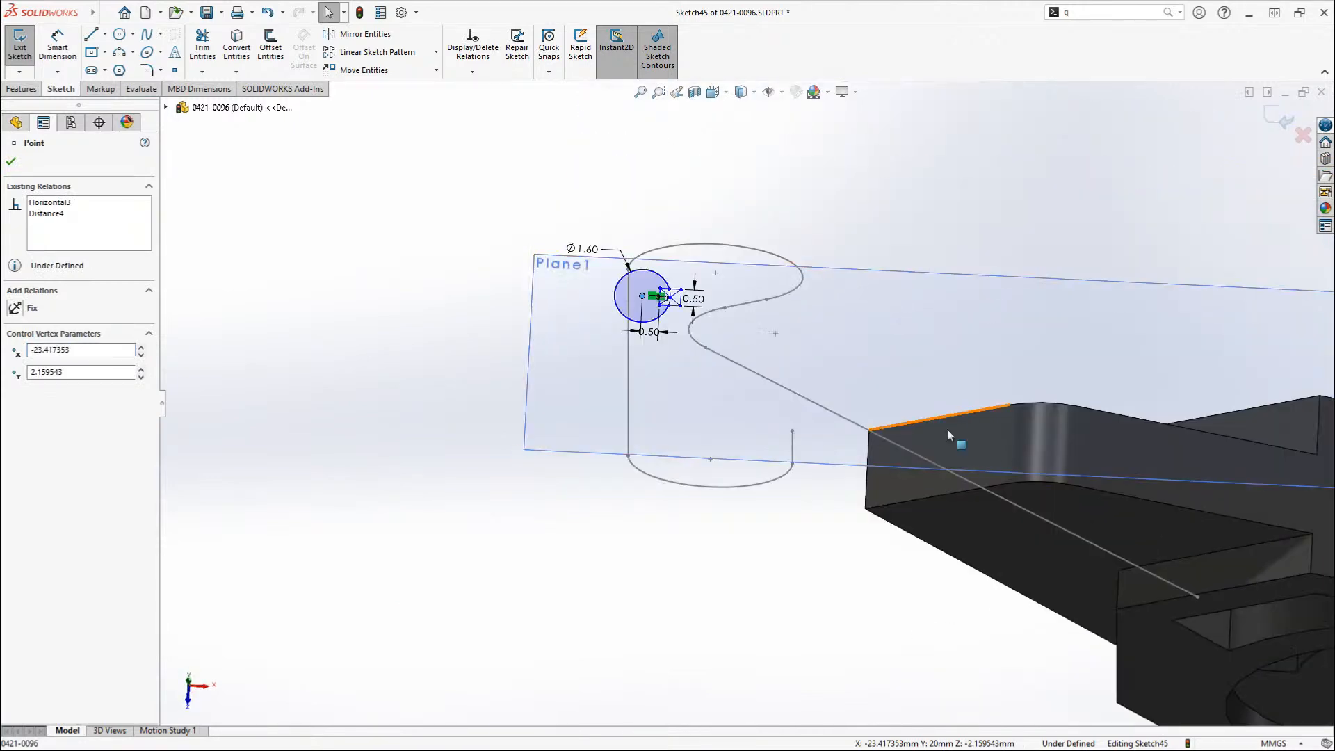
mouse_move(947, 429)
middle_mouse_down()
mouse_move(939, 387)
mouse_move(1048, 284)
mouse_move(1044, 319)
middle_mouse_up()
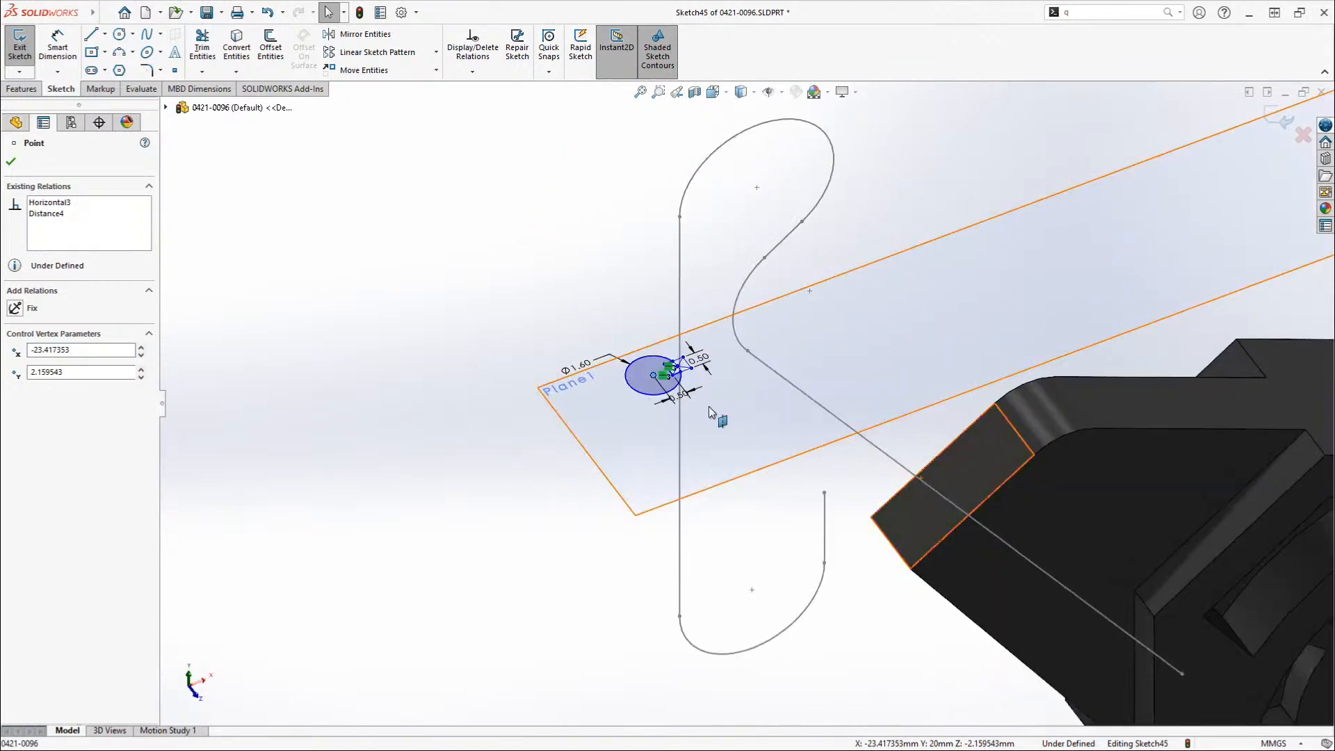
left_click(678, 447, "ctrl")
left_click(679, 450, "ctrl")
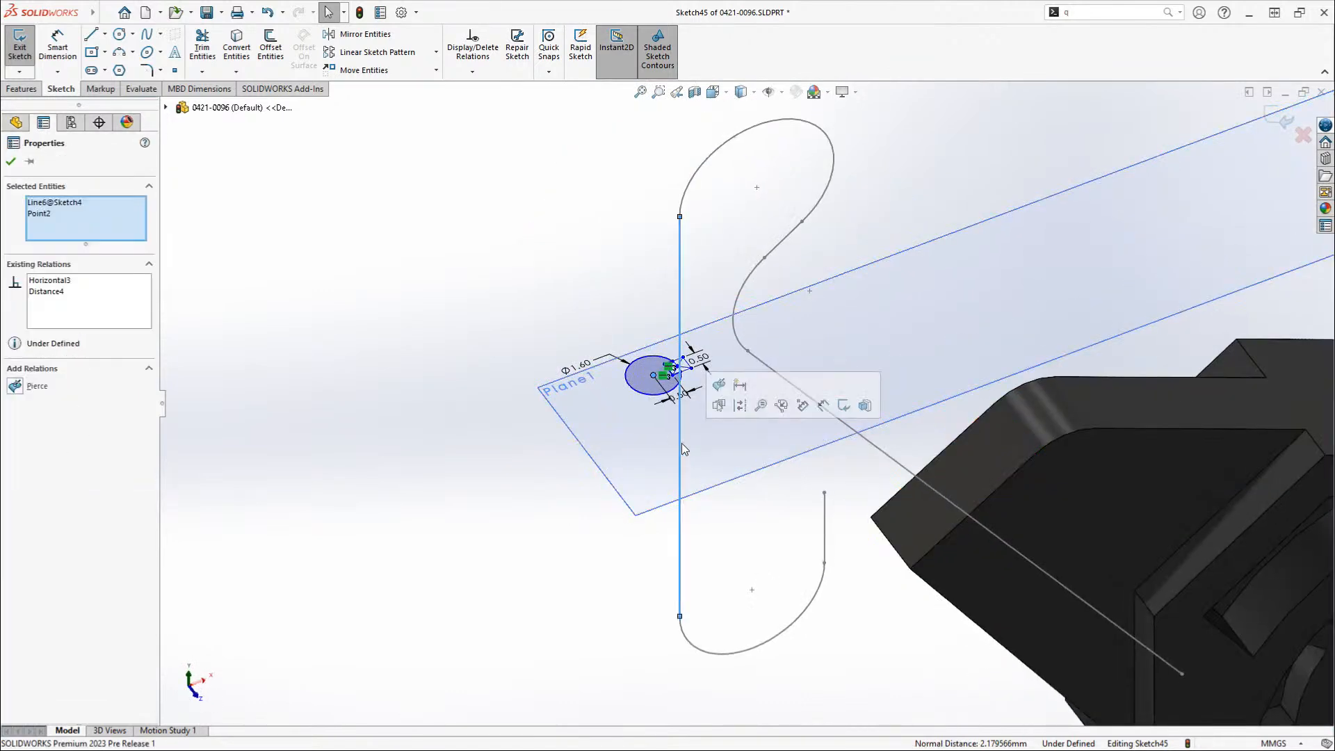
left_click(720, 386)
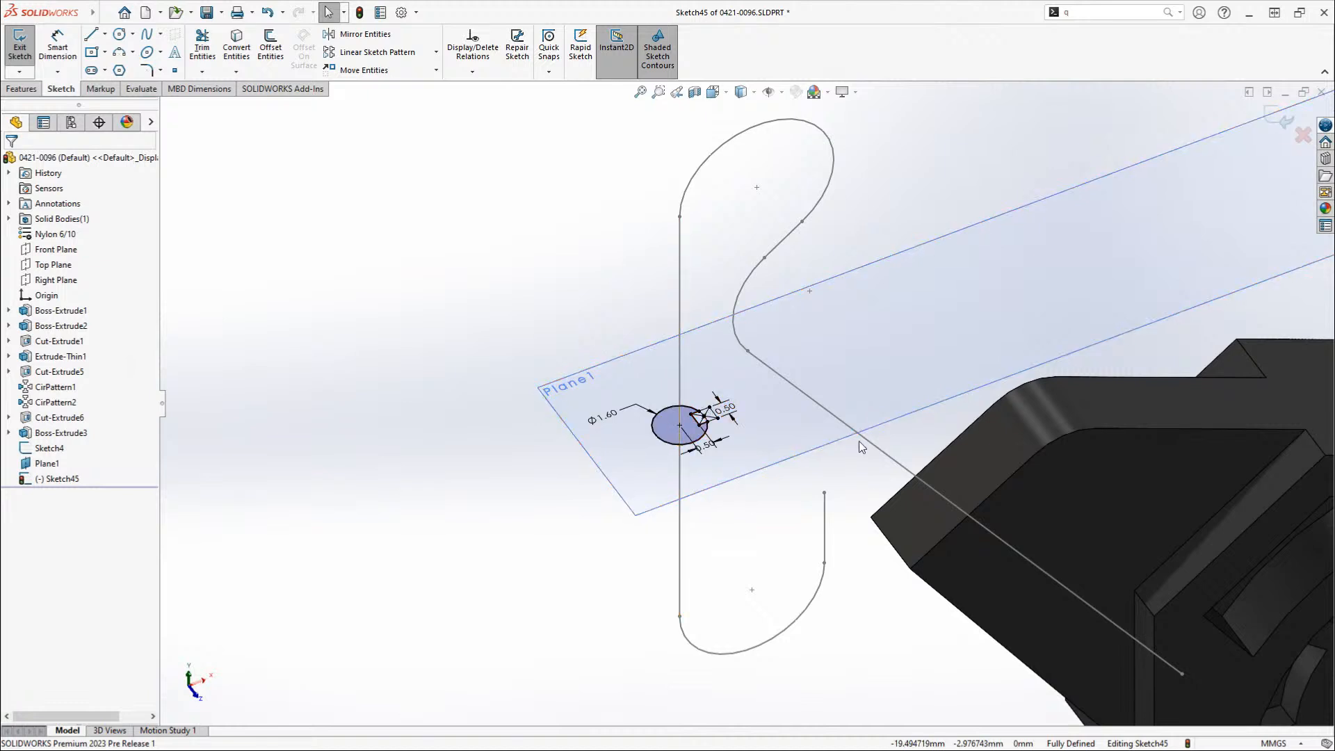
key("alt+Tab")
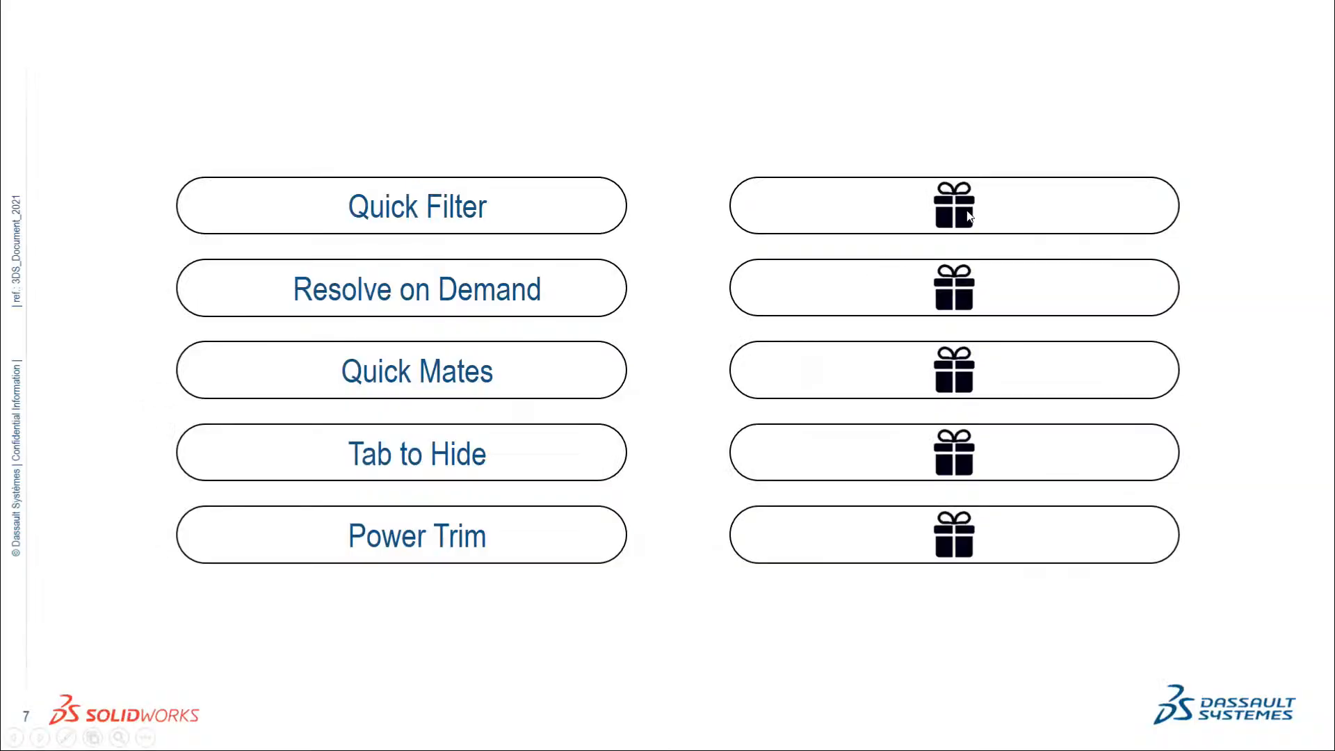
left_click(968, 214)
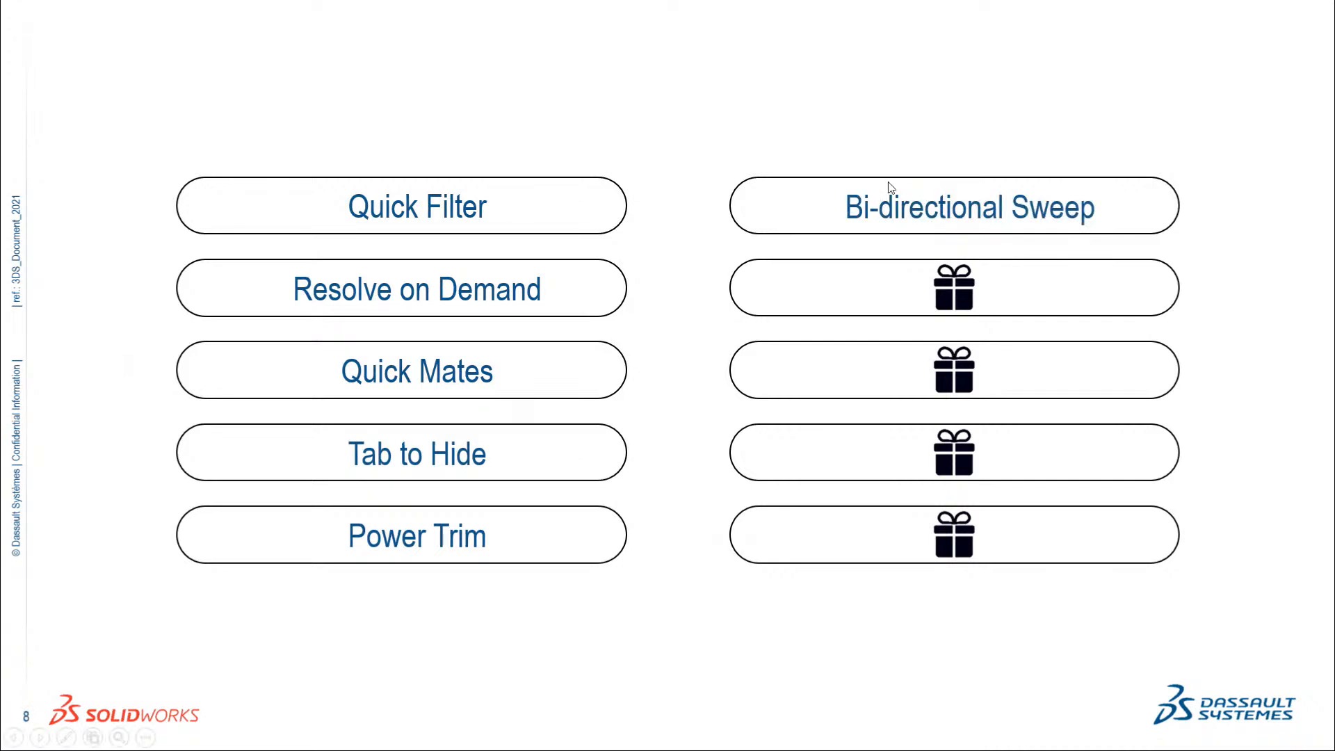
key("super+Tab")
left_click(591, 185)
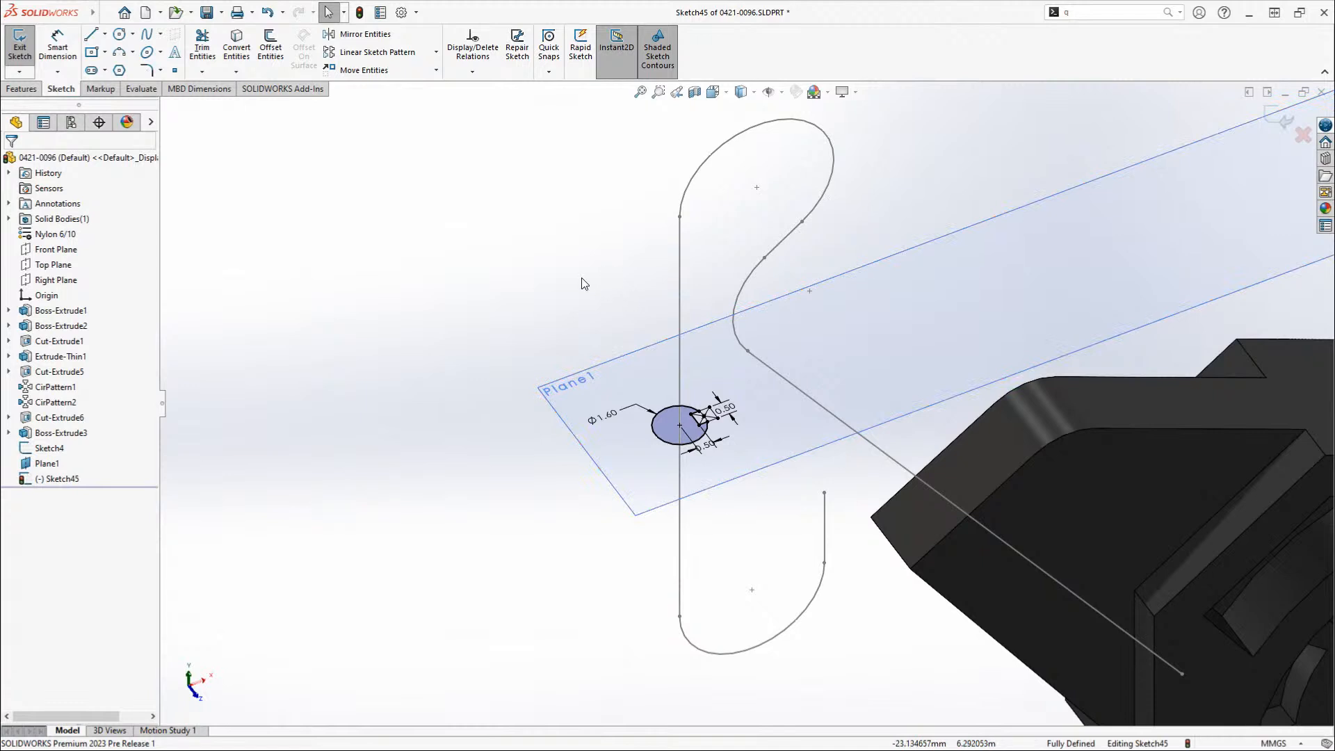
- Start a swept boss with the notched circle as the profile and the hook-shaped sketch as the path
left_click(21, 89)
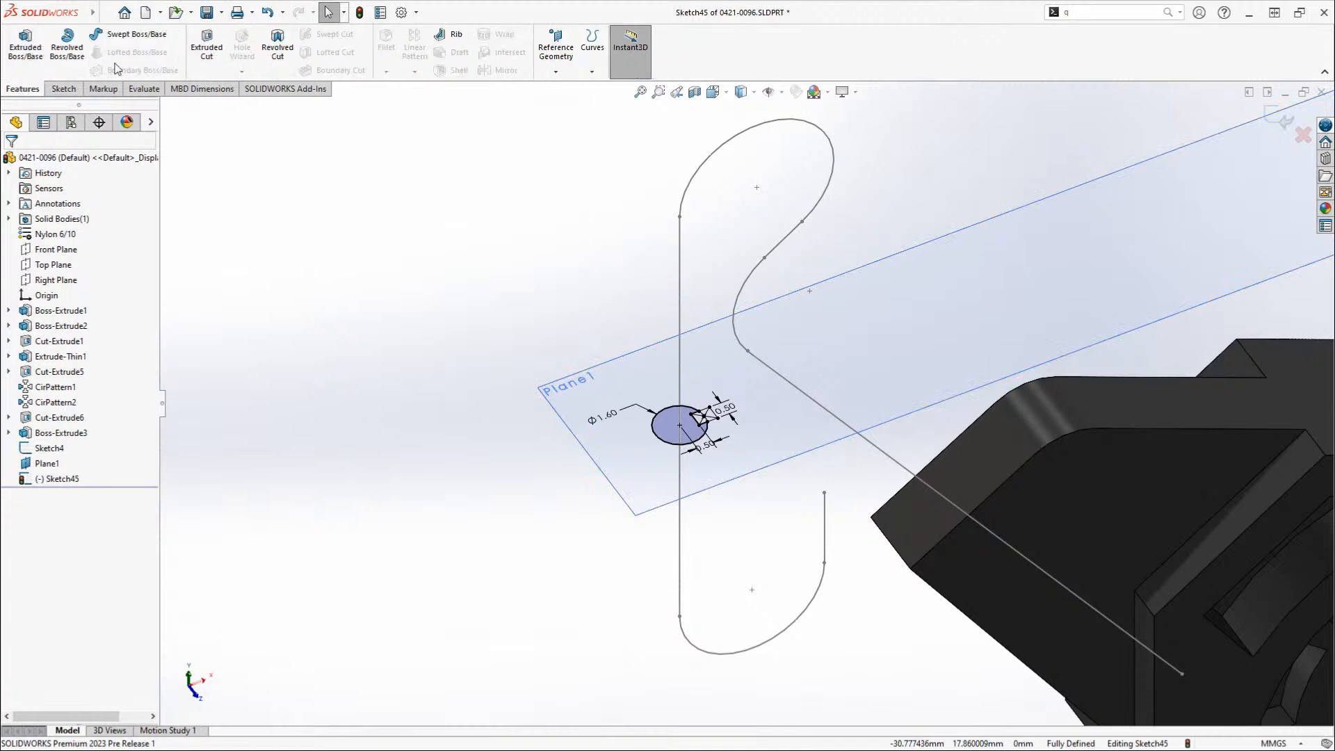
left_click(136, 34)
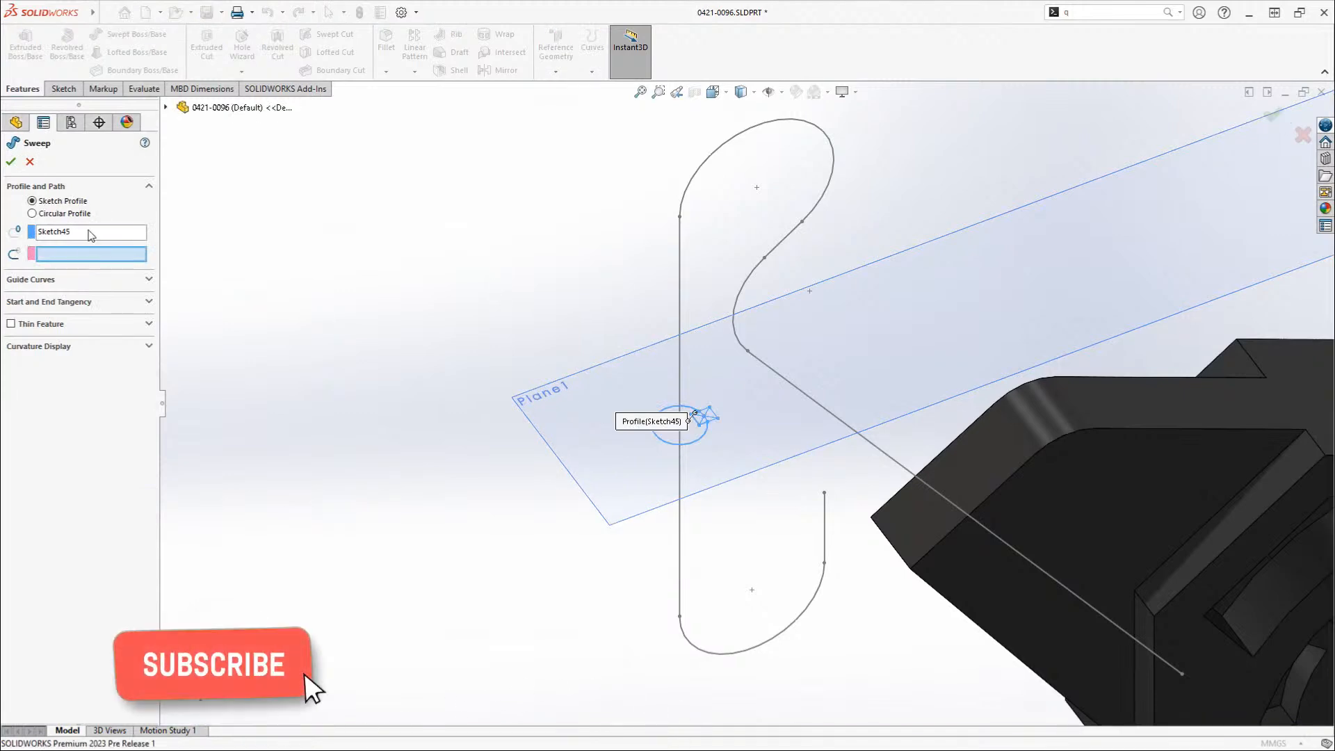
left_click(680, 313)
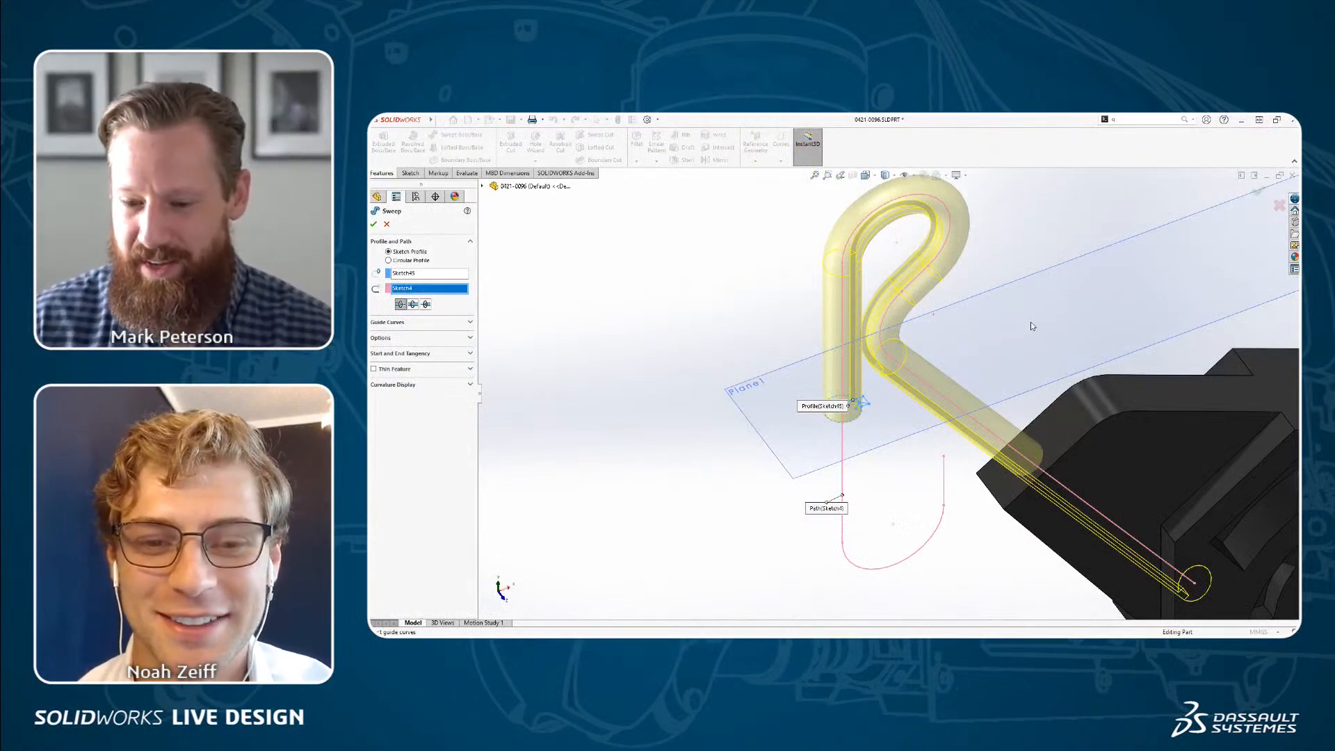
scroll(1008, 309, "down", 3)
scroll(1004, 304, "up", 3)
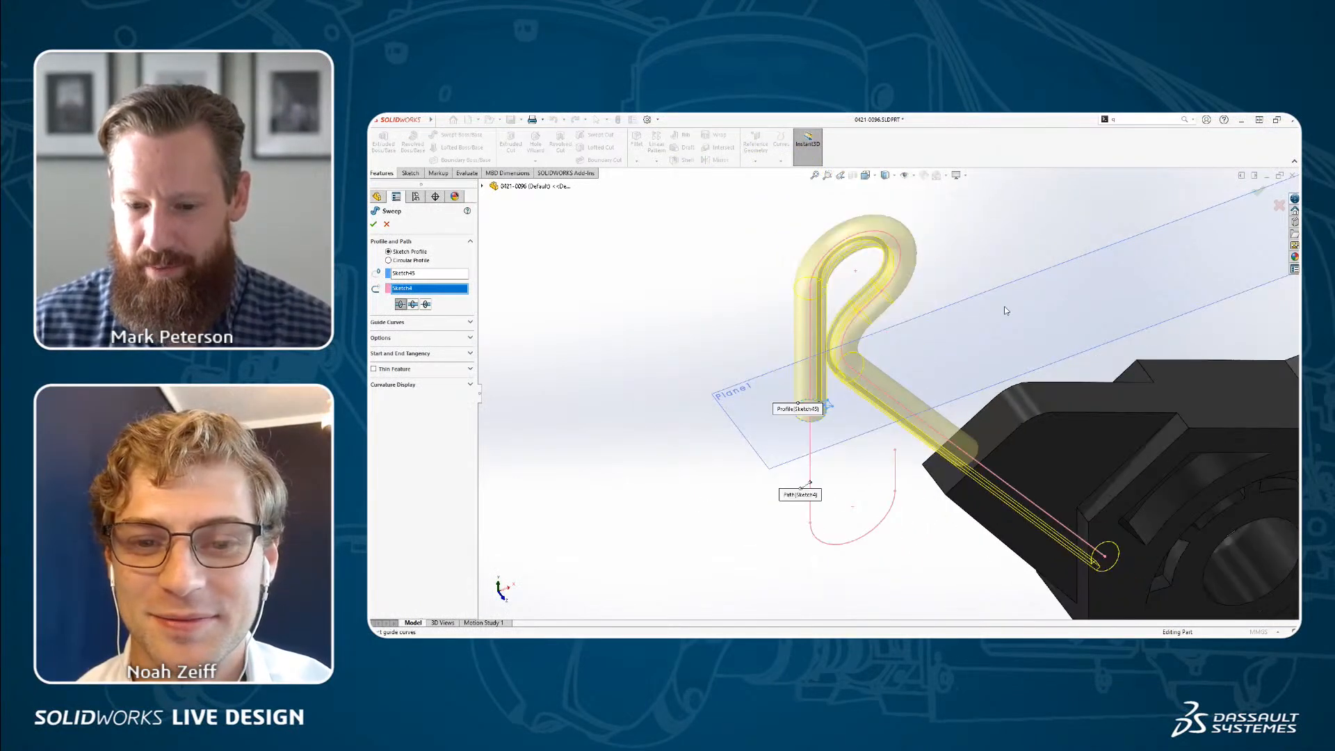
middle_click_drag(987, 313, 987, 290, "ctrl")
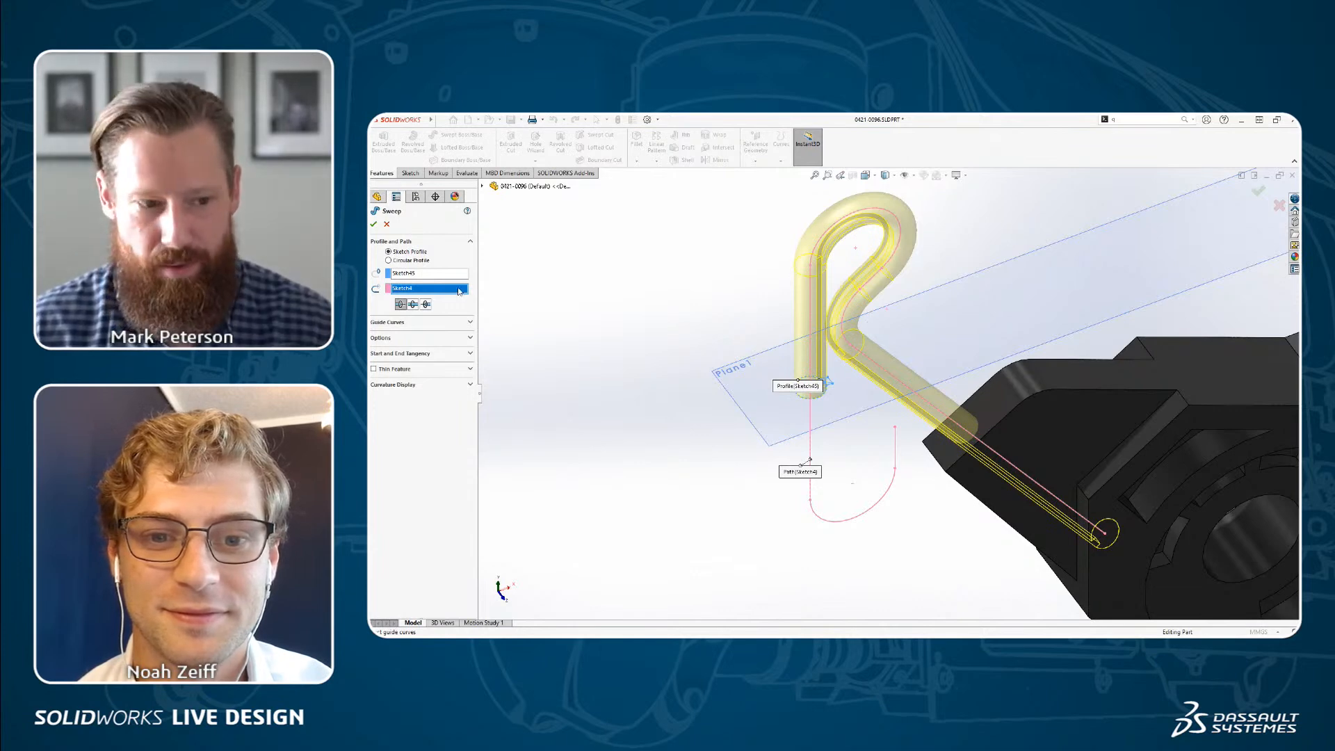
- Compare the sweep's direction options, choose the bidirectional one, and create the feature
left_click(426, 304)
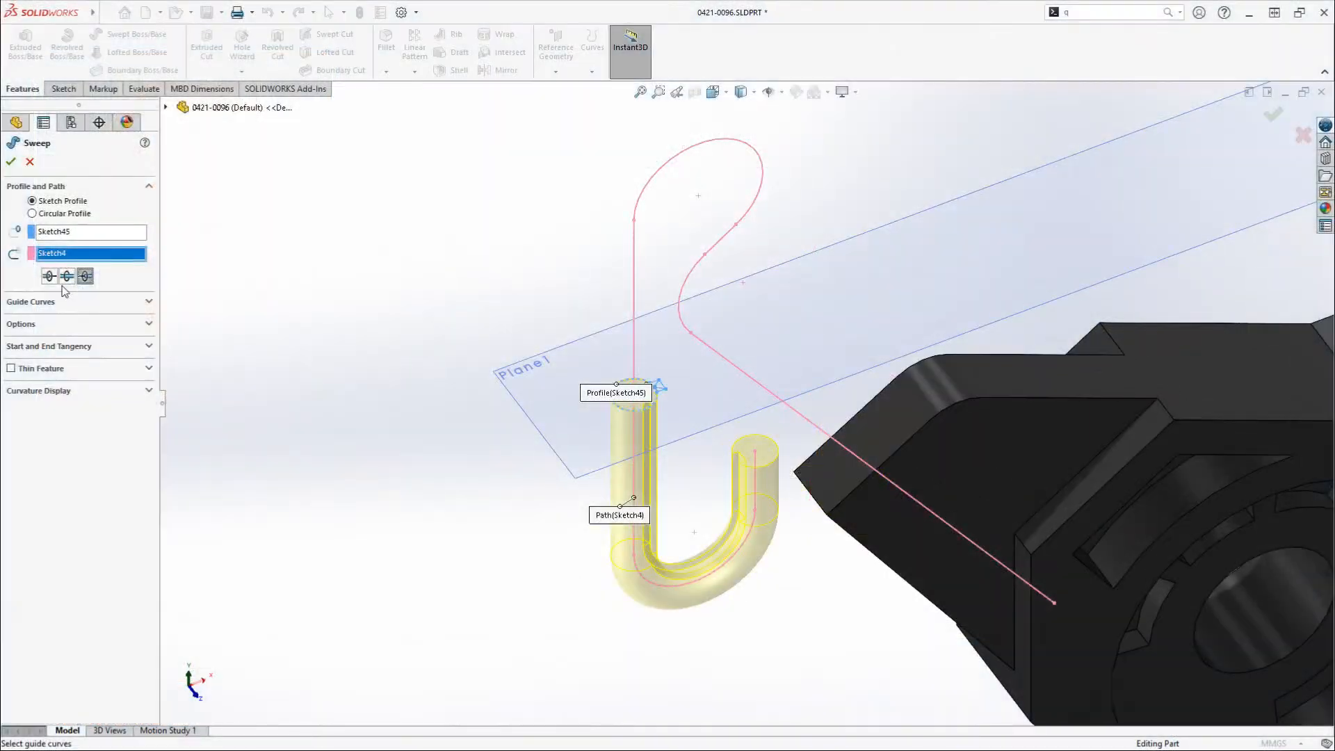
left_click(67, 277)
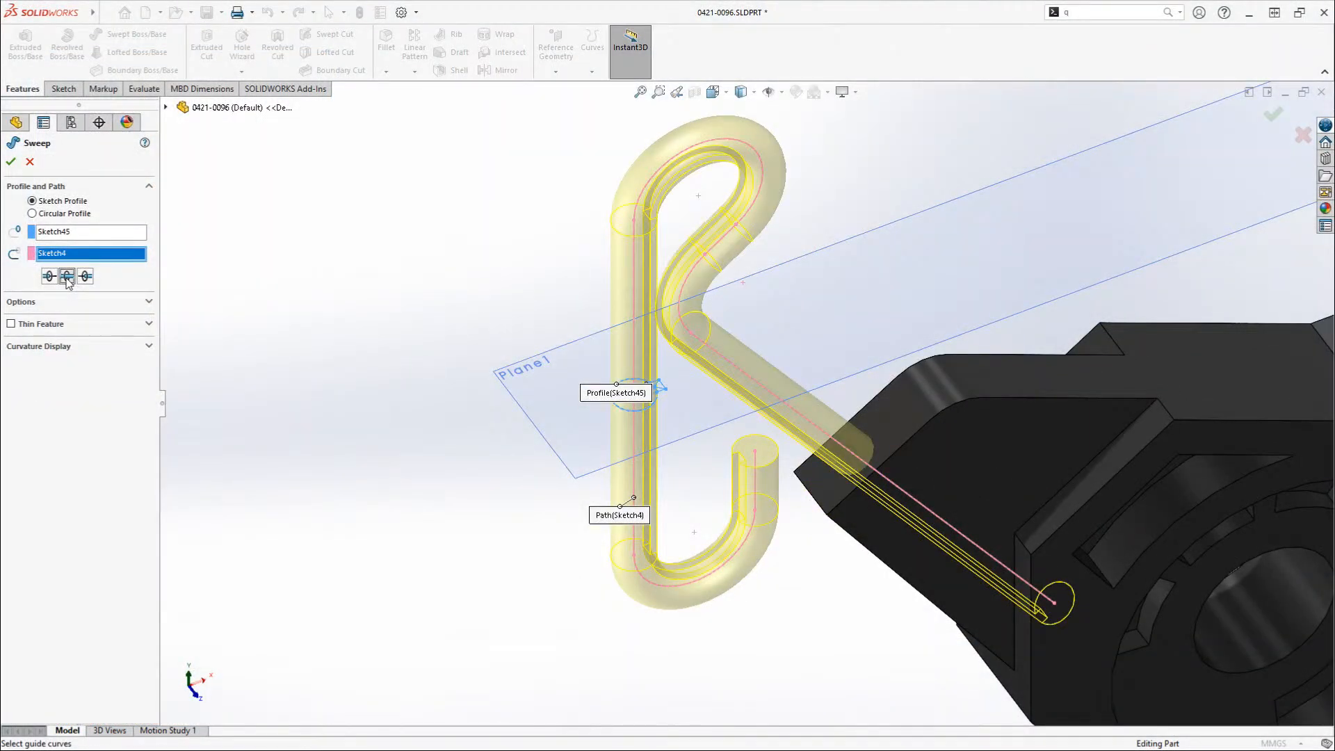
left_click(85, 277)
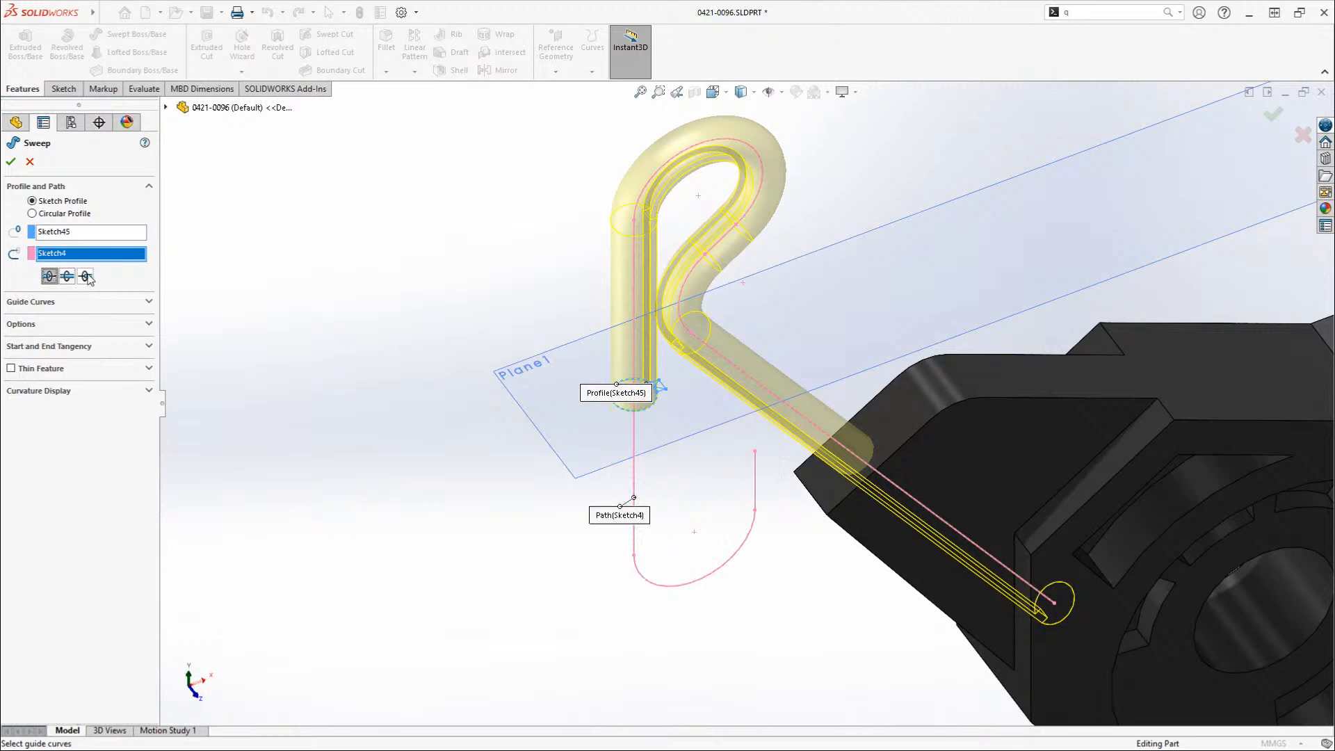
left_click(66, 277)
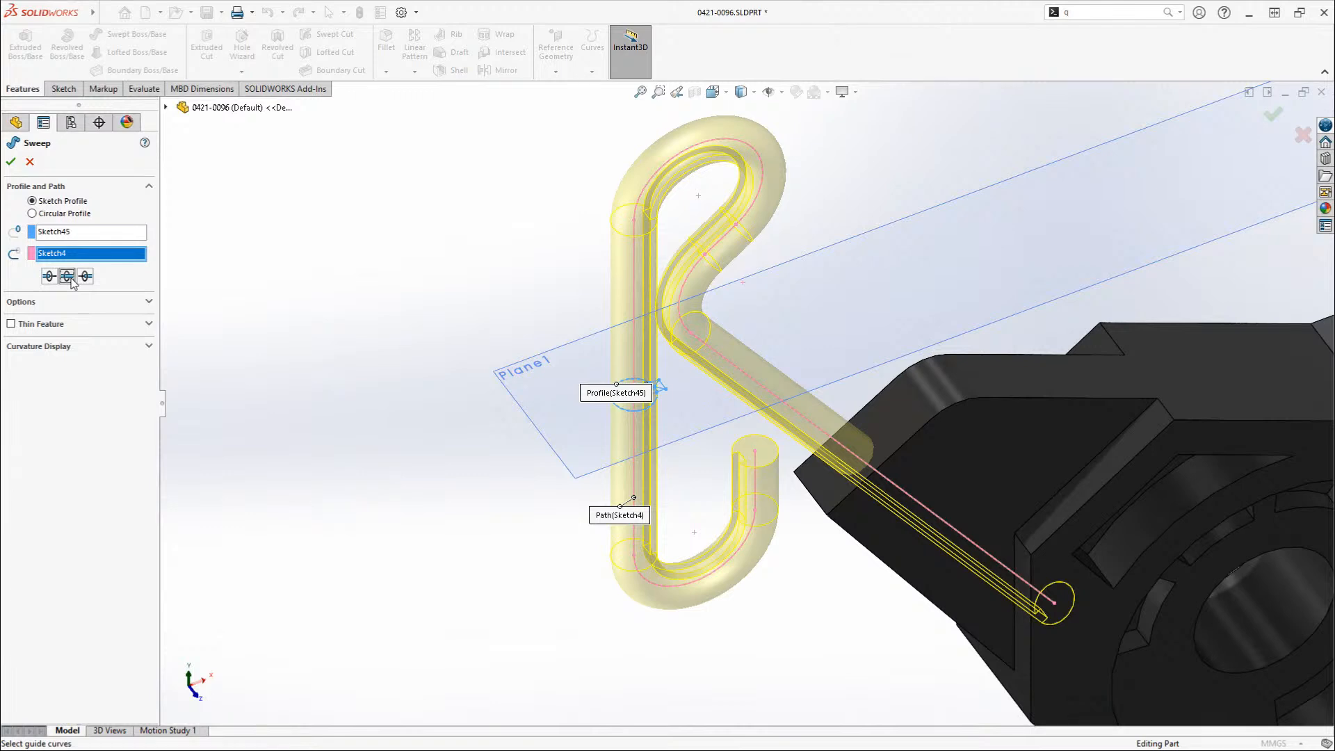
left_click(10, 161)
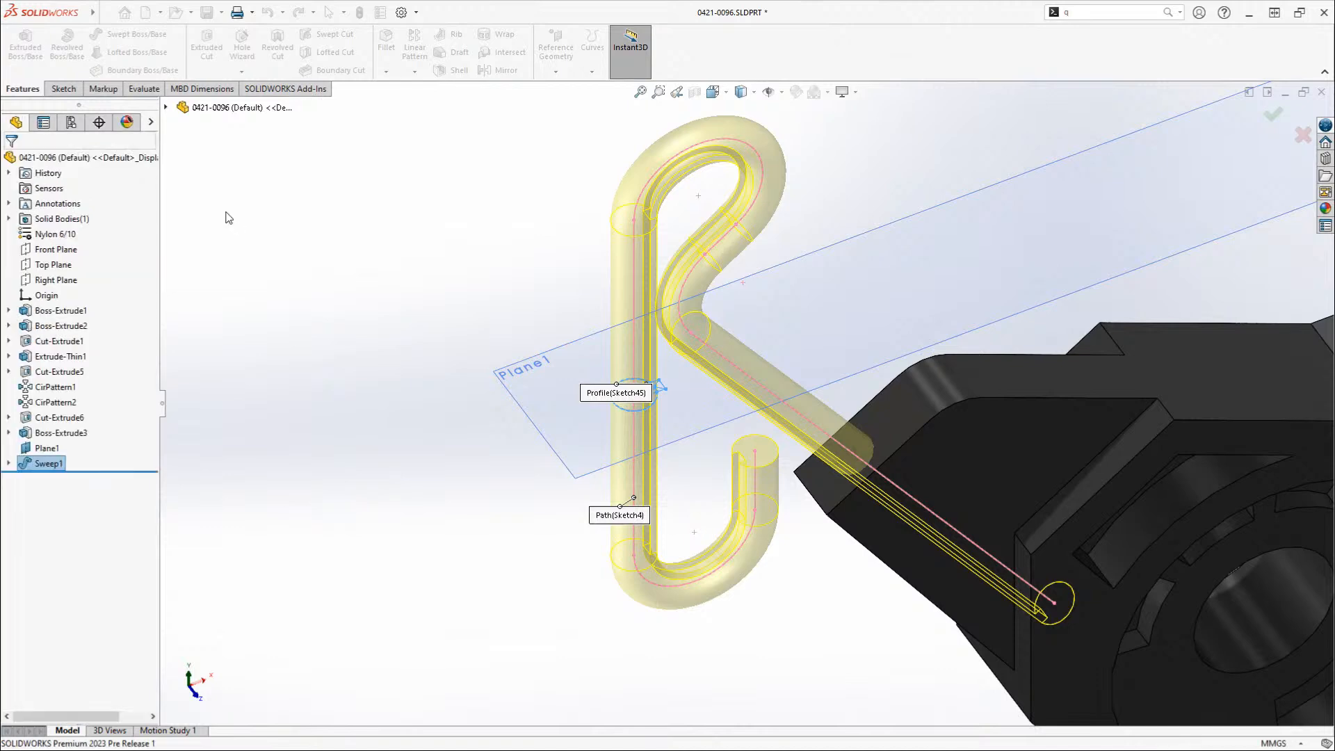
left_click(538, 361)
left_click(620, 315)
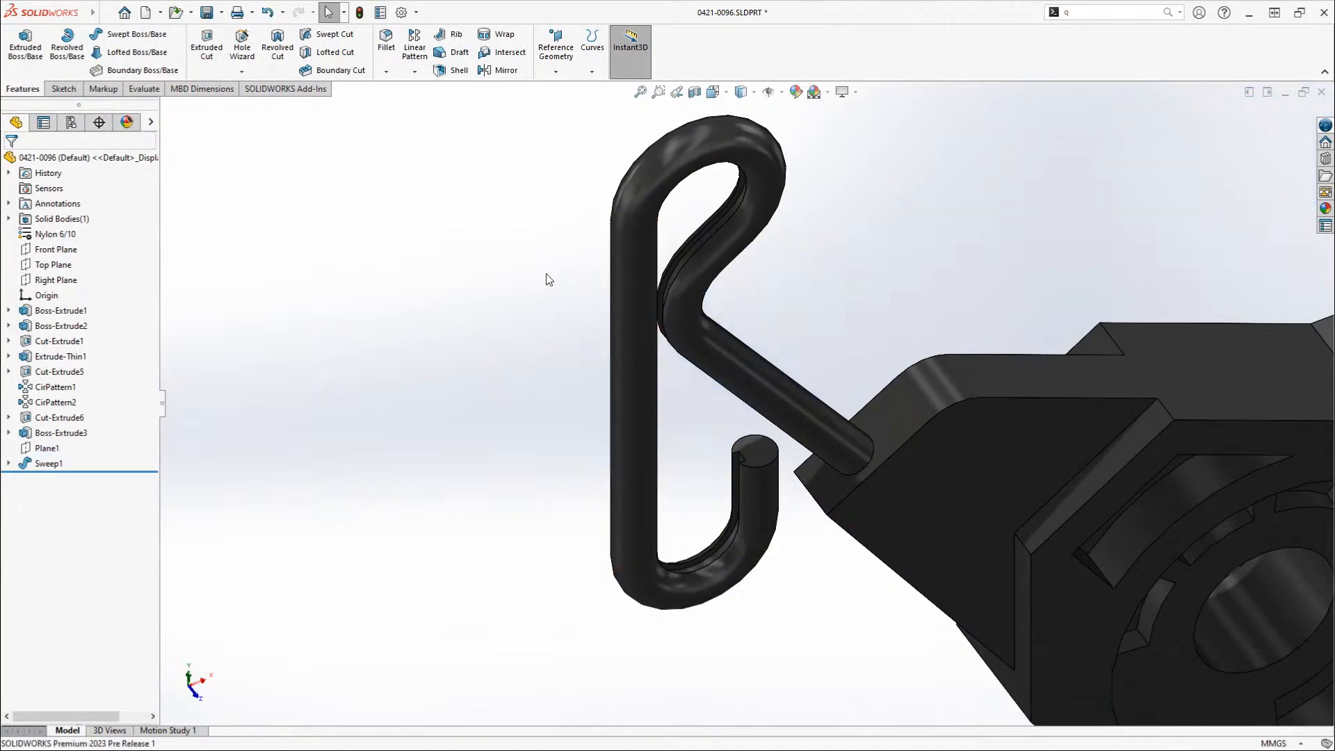
- Edit the hook's sweep feature and turn off Merge result so that it forms a separate body
middle_click_drag(1070, 297, 950, 247, "ctrl")
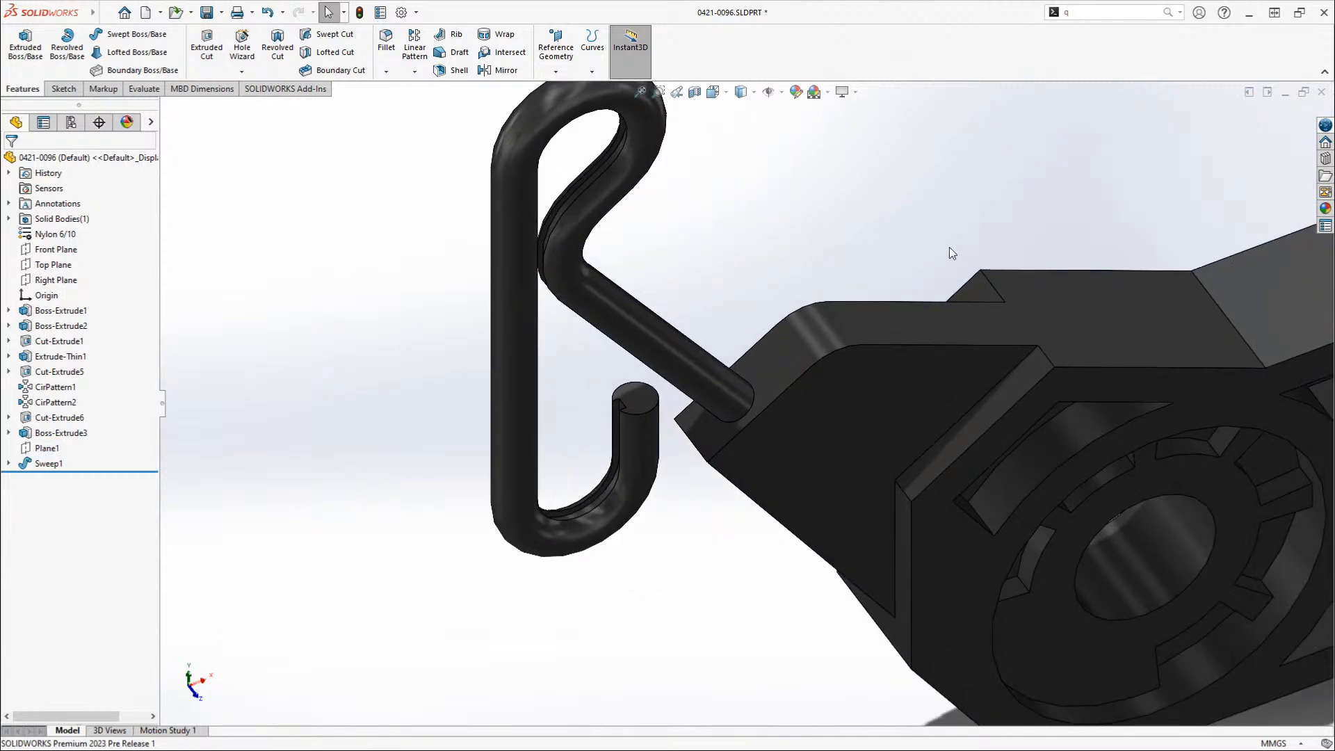
scroll(950, 247, "up", 2)
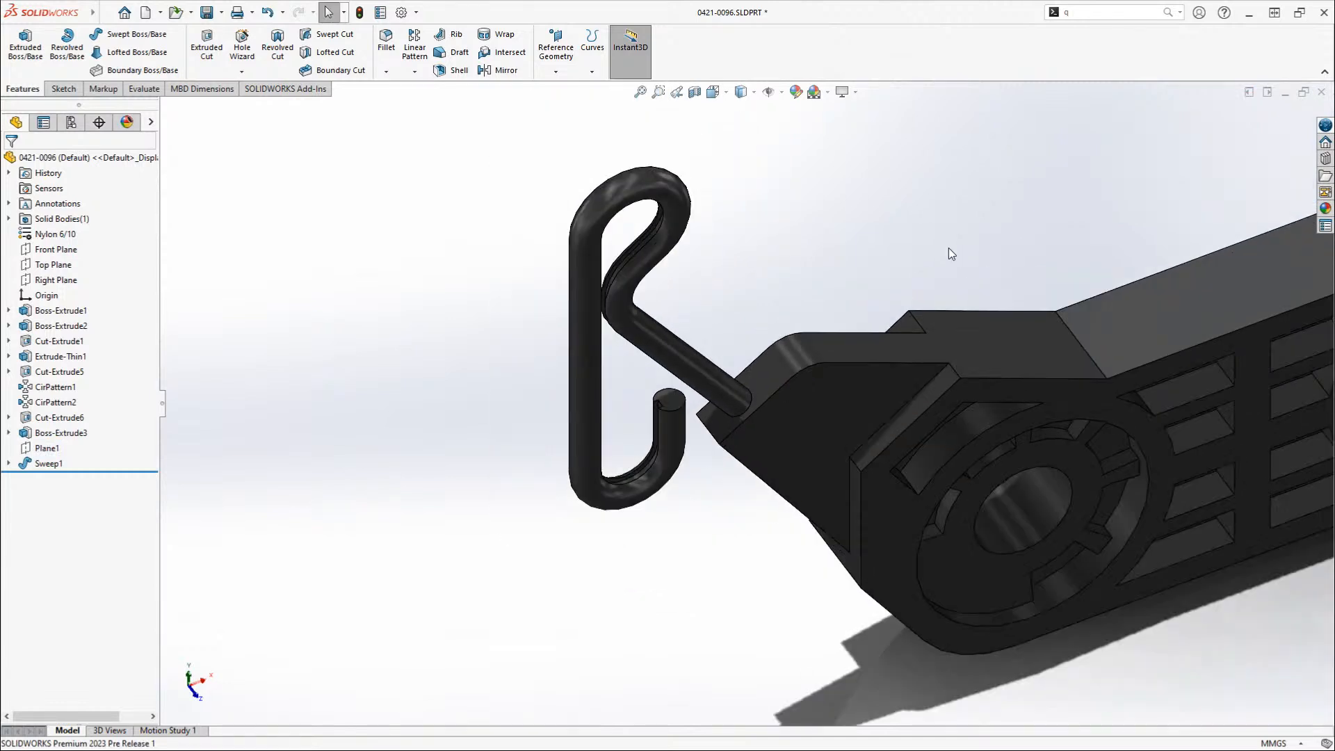
left_click(710, 382)
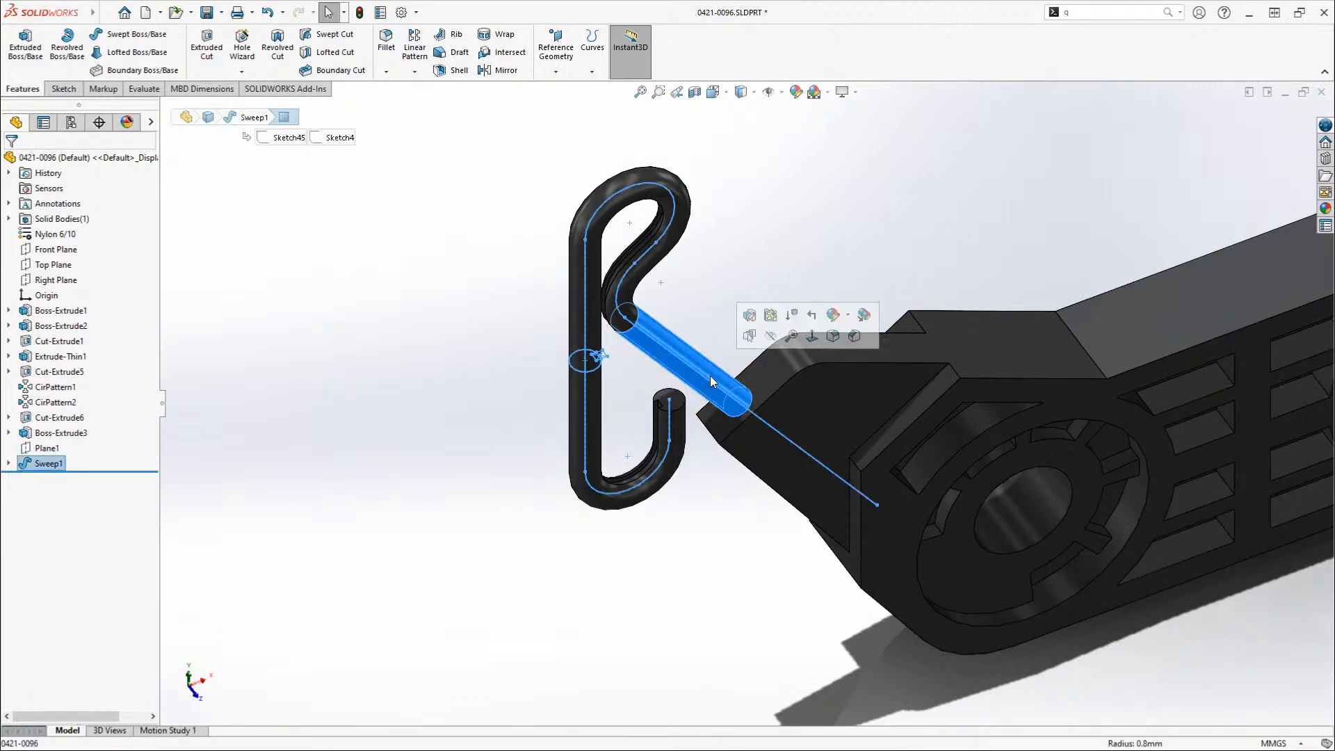
left_click(765, 311)
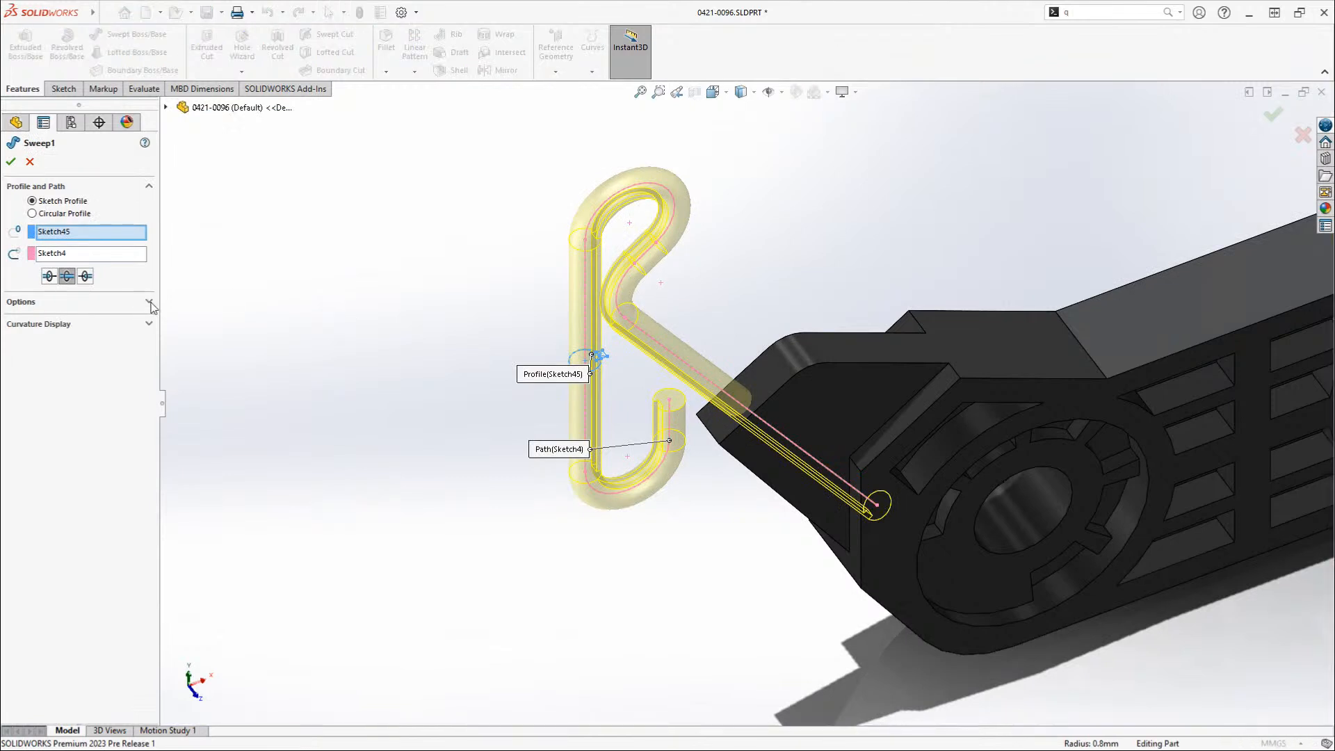
left_click(149, 301)
left_click(35, 410)
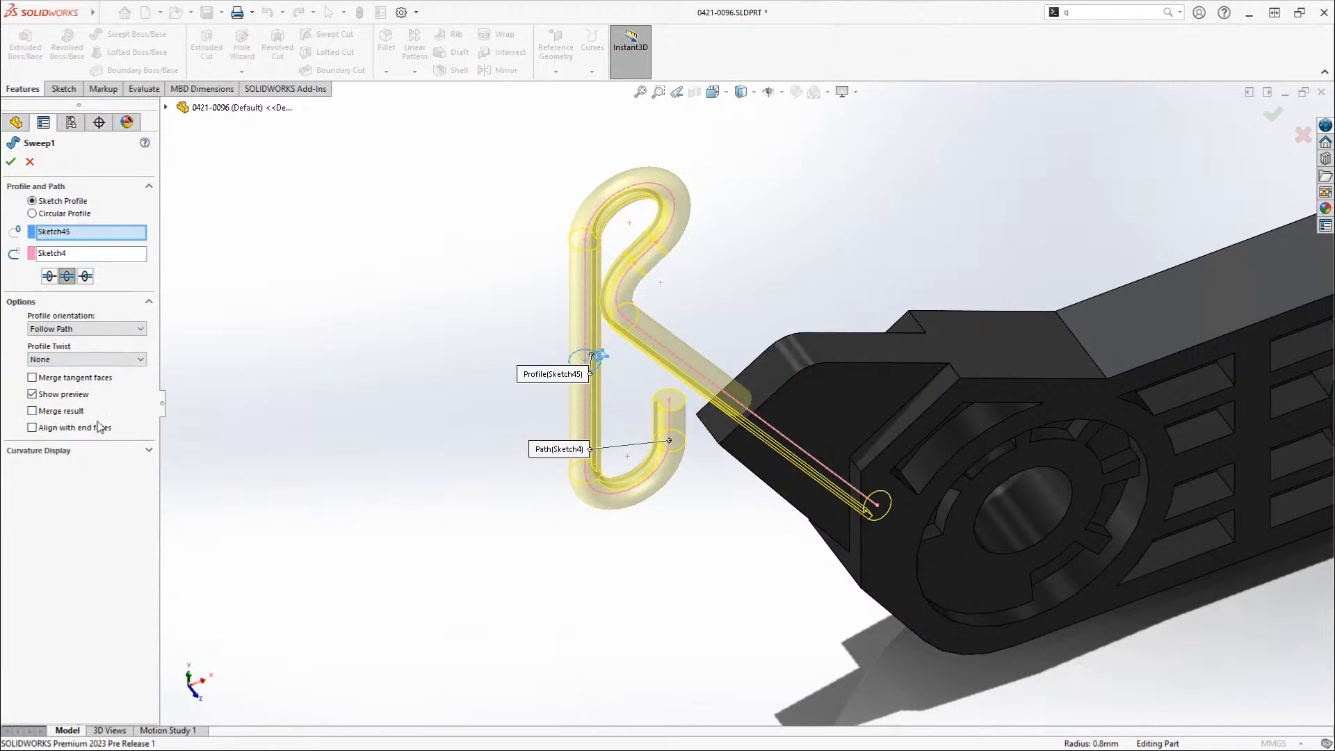
left_click(11, 160)
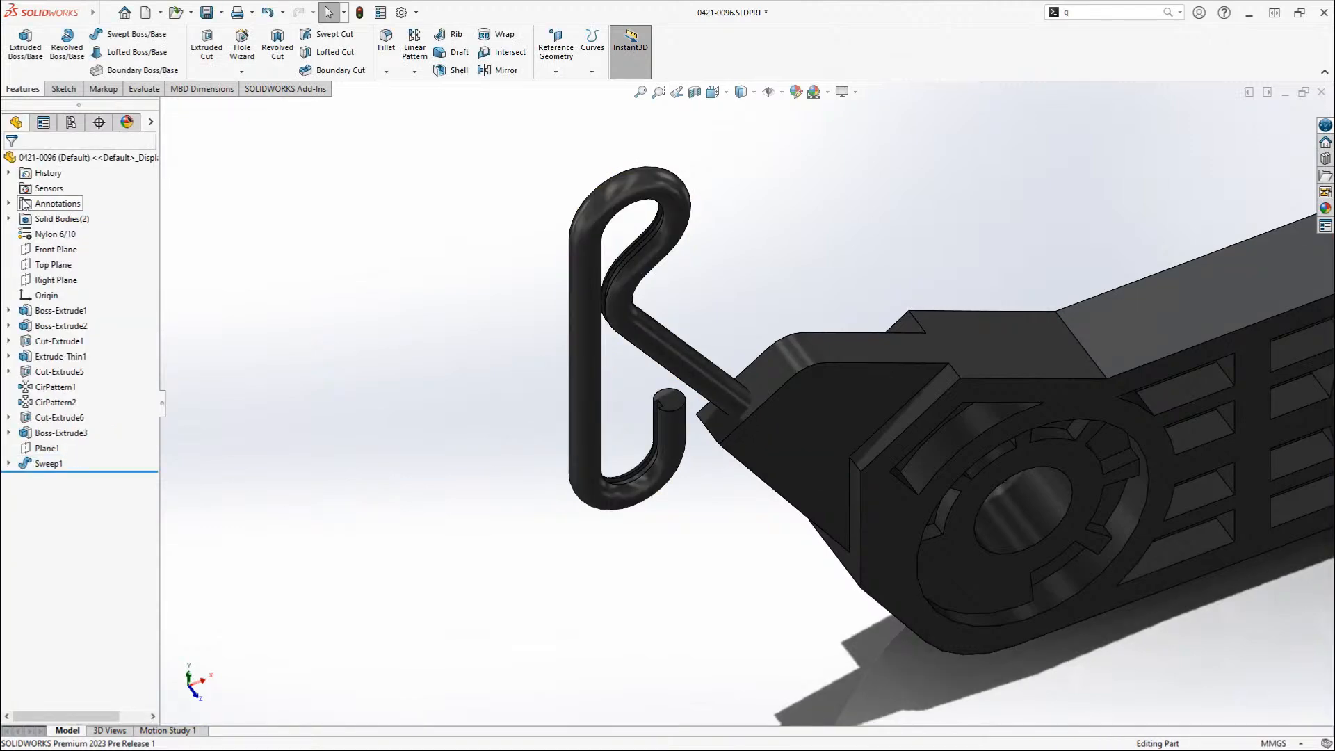
- Examine the part's solid bodies, then temporarily hide the swept hook body and show it again
left_click(8, 218)
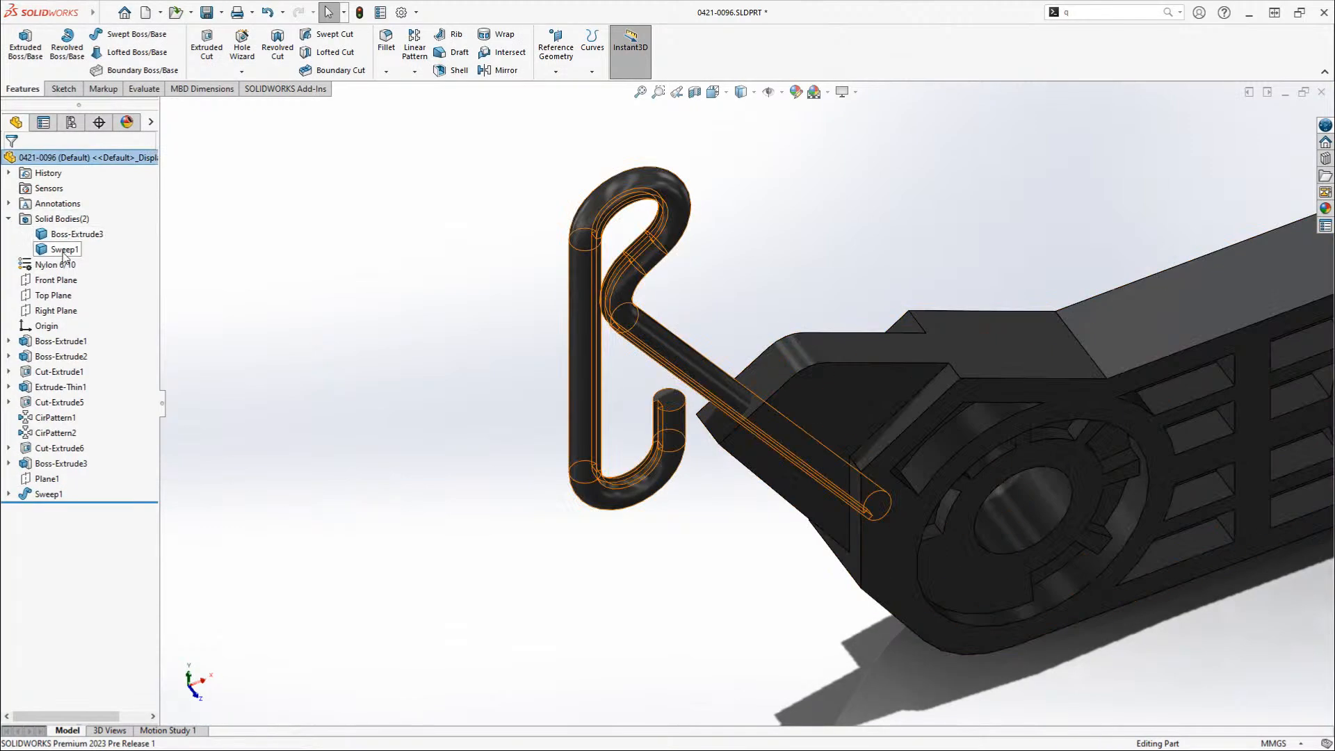
left_click(8, 219)
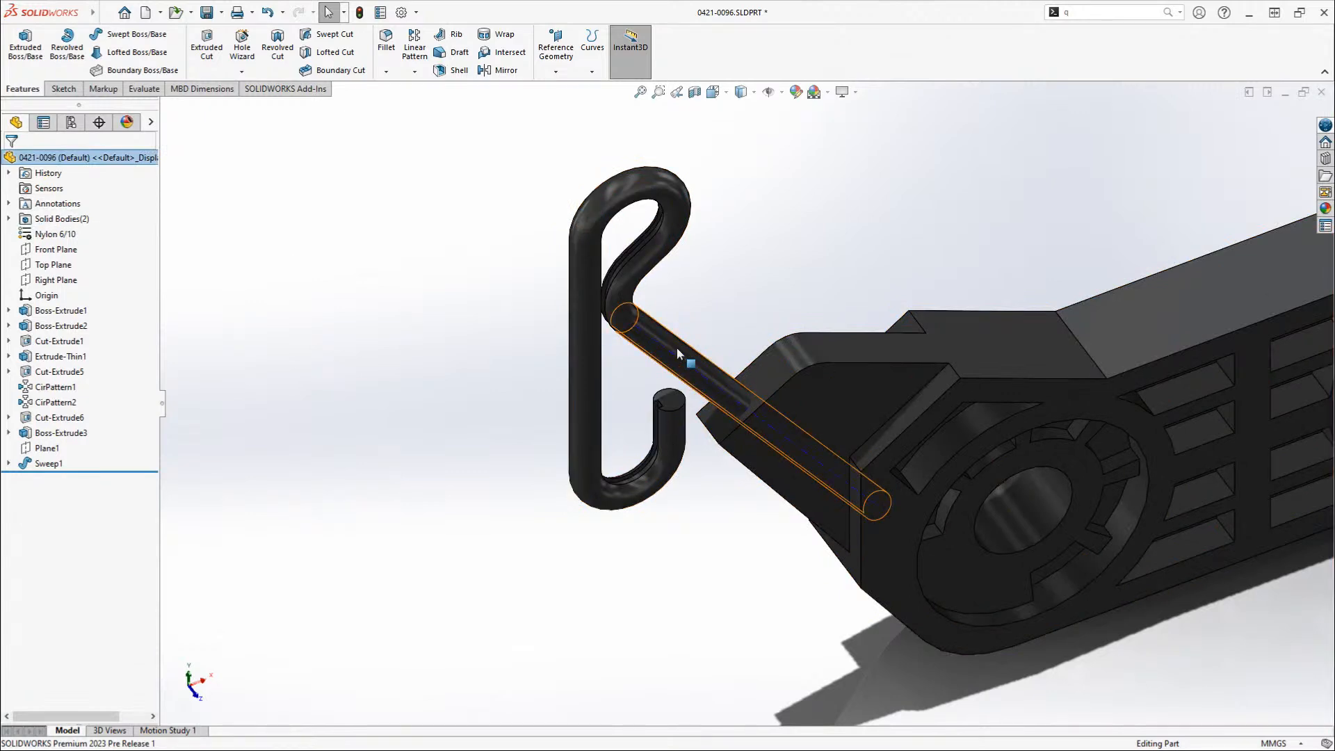
key("Tab")
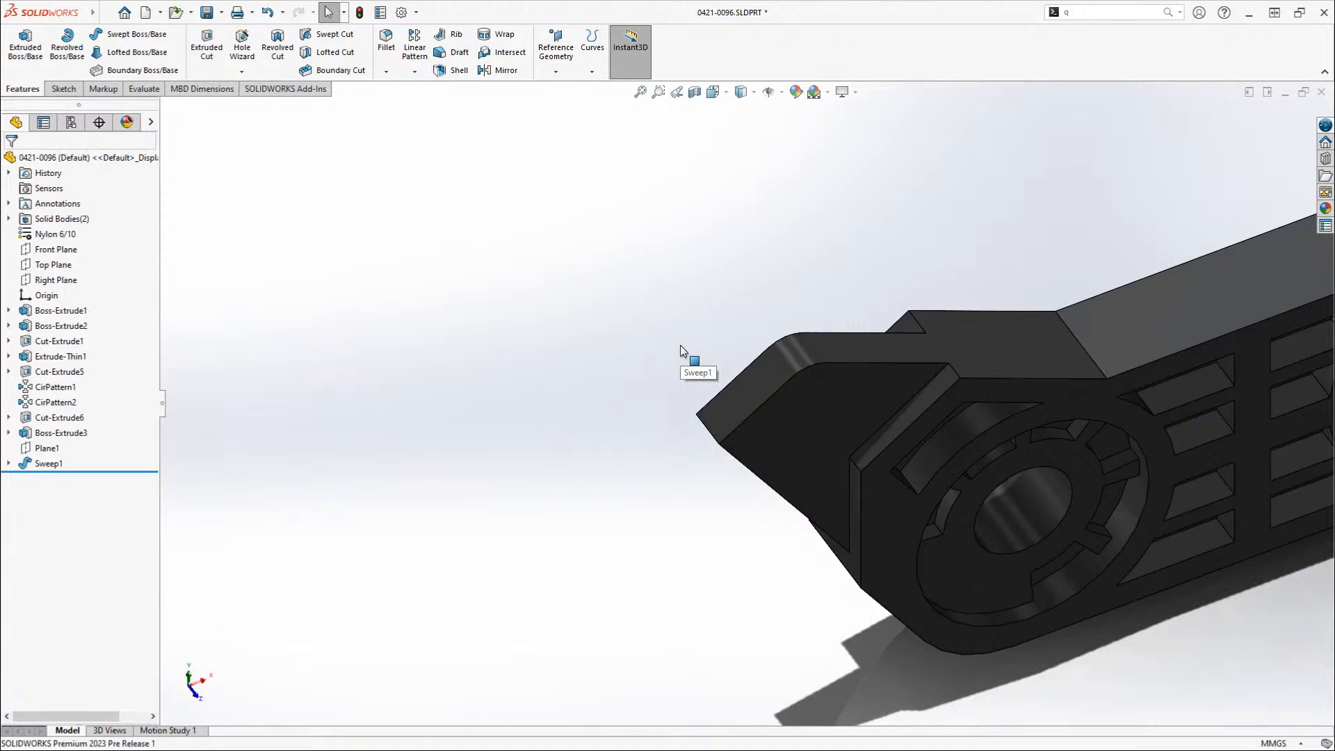
key("shift+Tab")
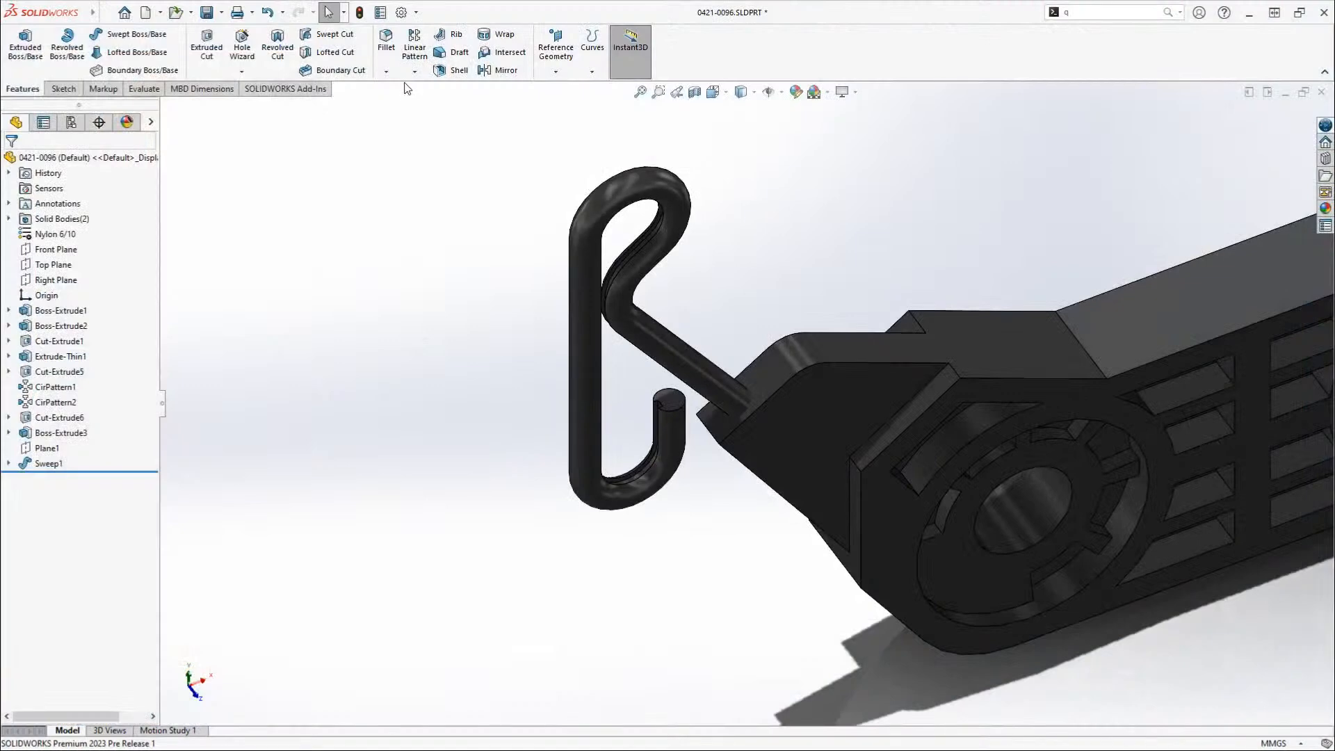
- Start a swept cut and display the model with hidden lines visible
left_click(332, 34)
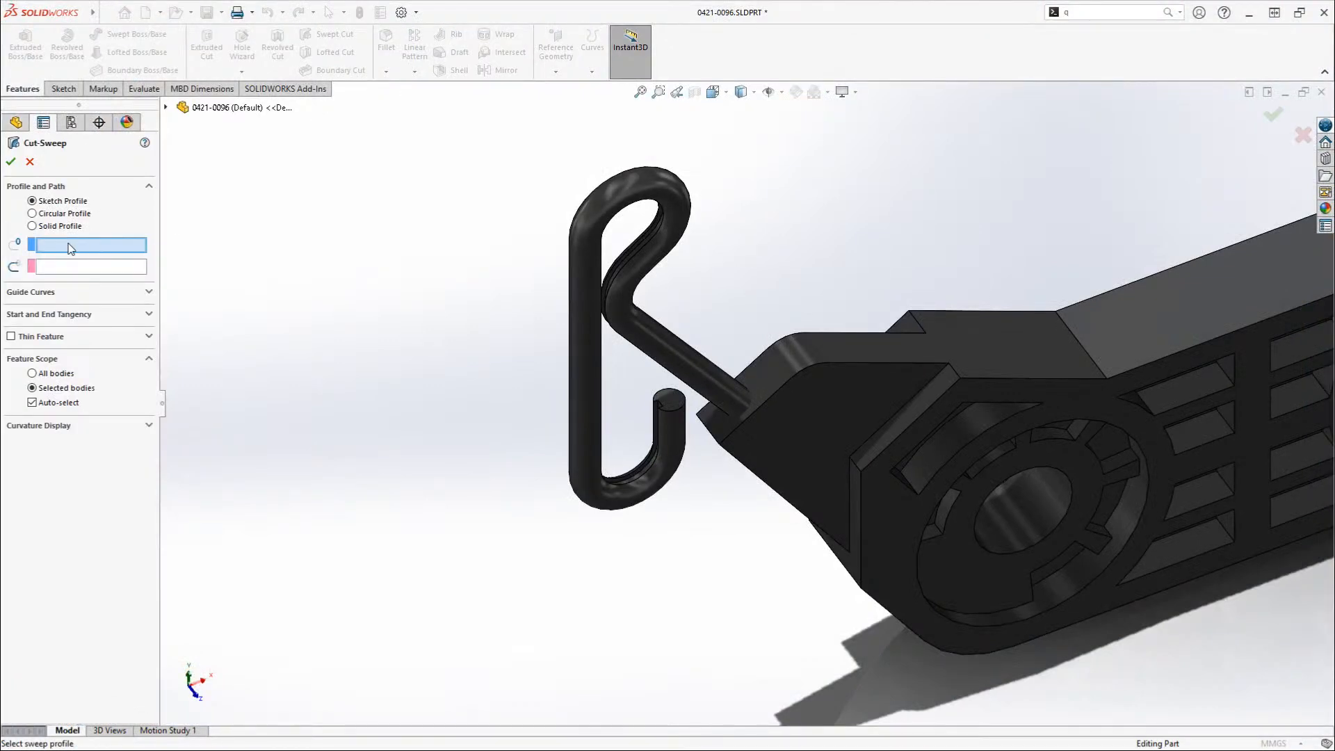
left_click(741, 91)
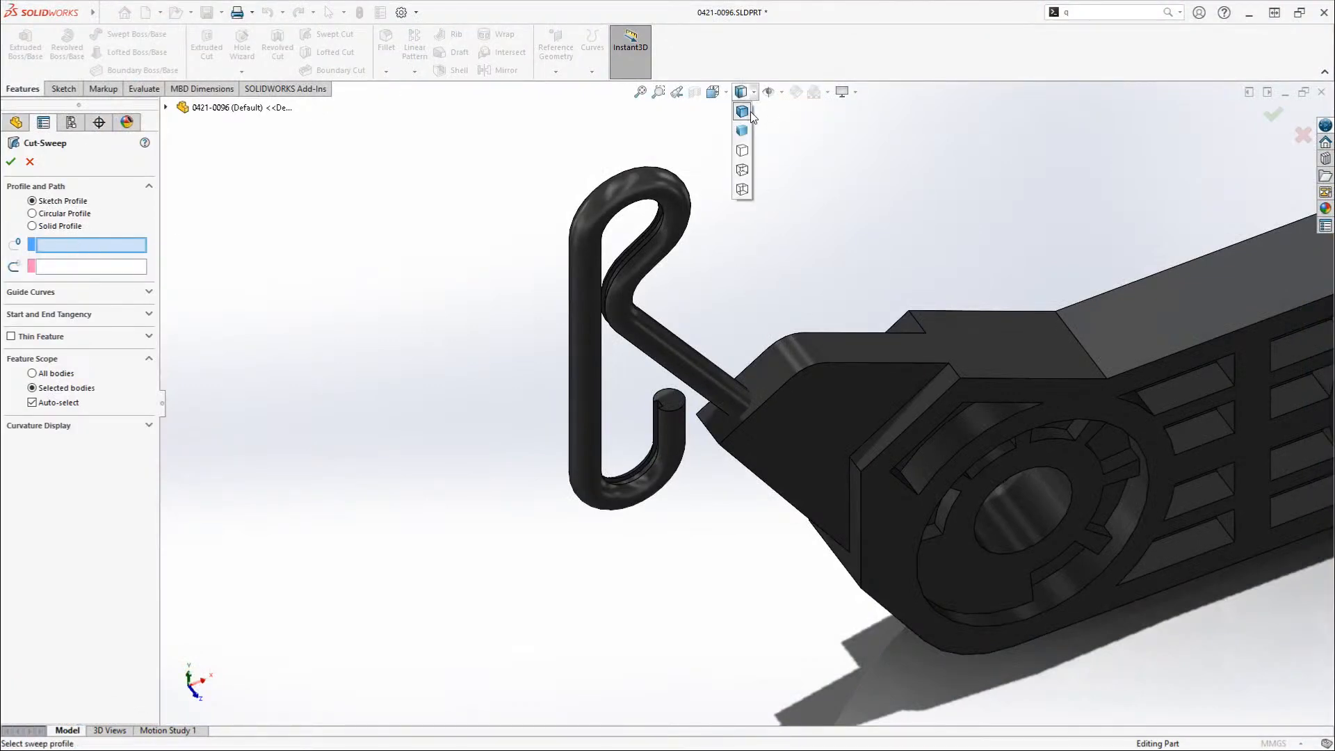
left_click(742, 171)
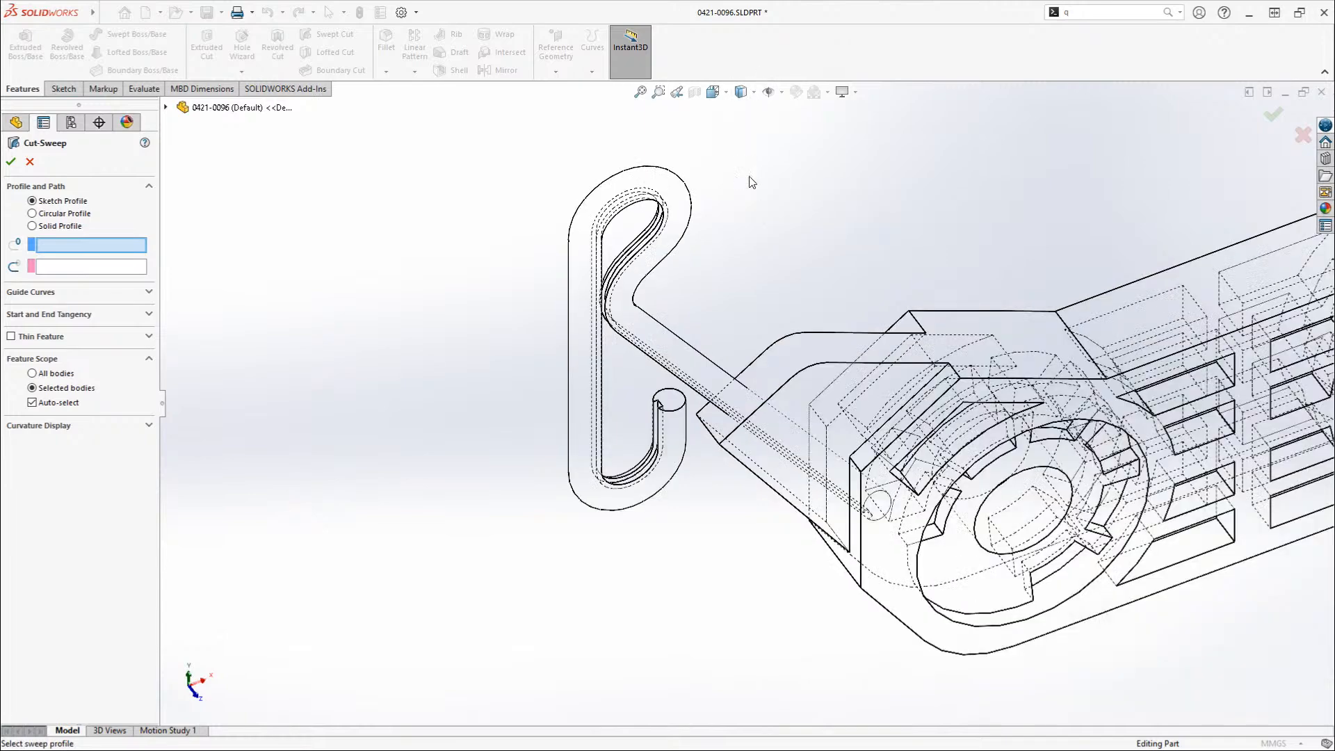
right_click(884, 504)
left_click(889, 509)
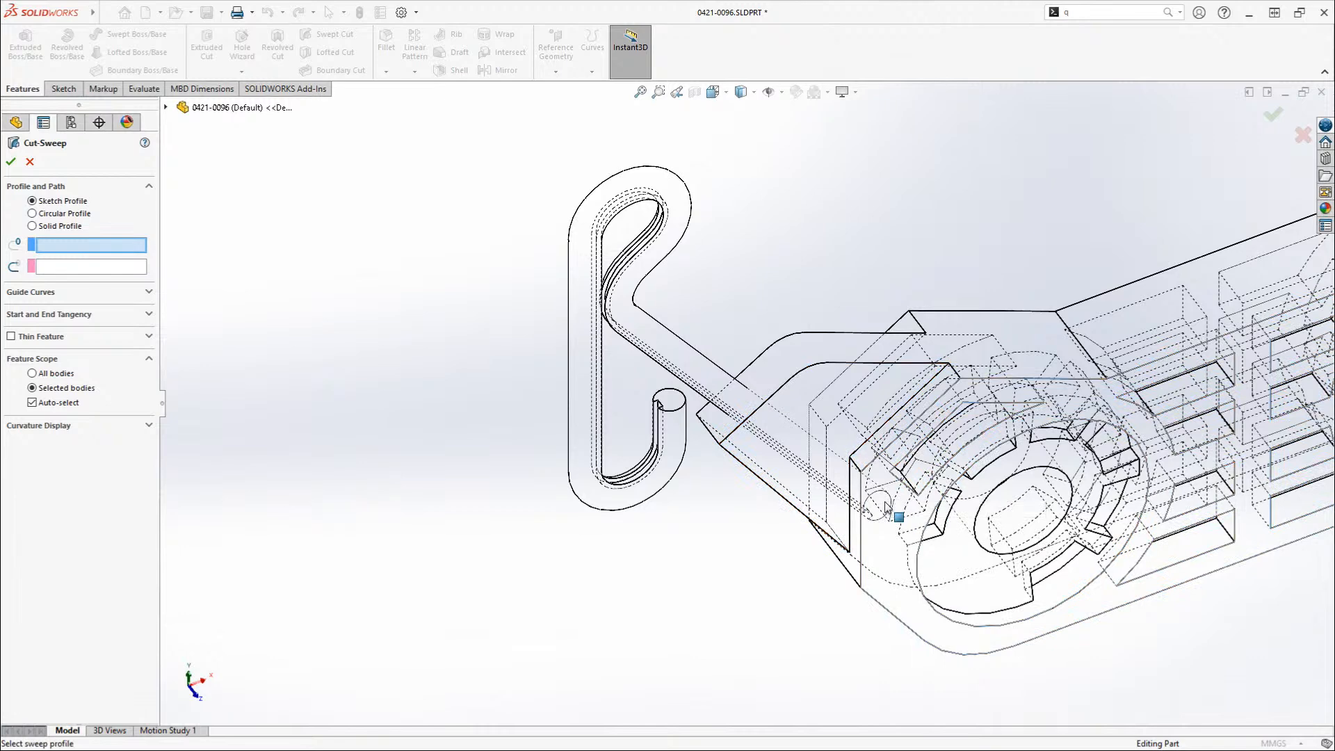
left_click(884, 502)
right_click(884, 501)
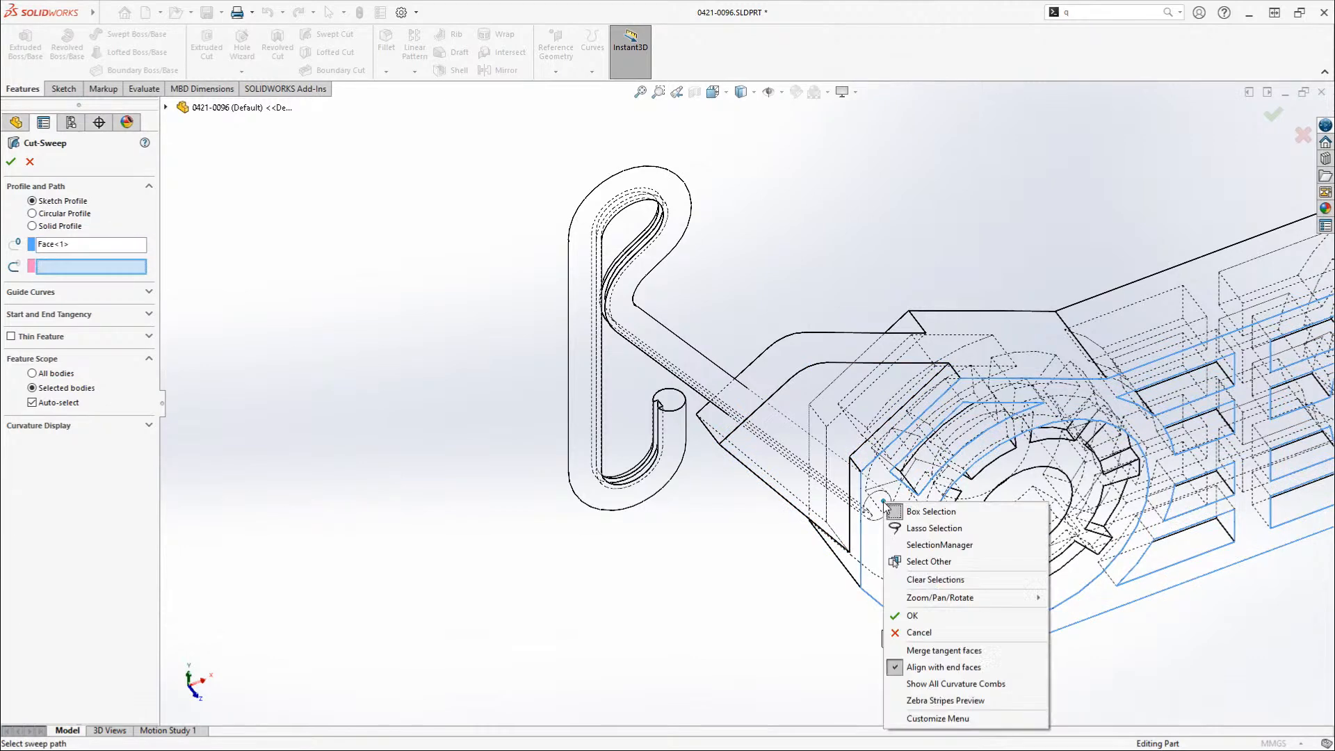
left_click(828, 224)
key("Escape")
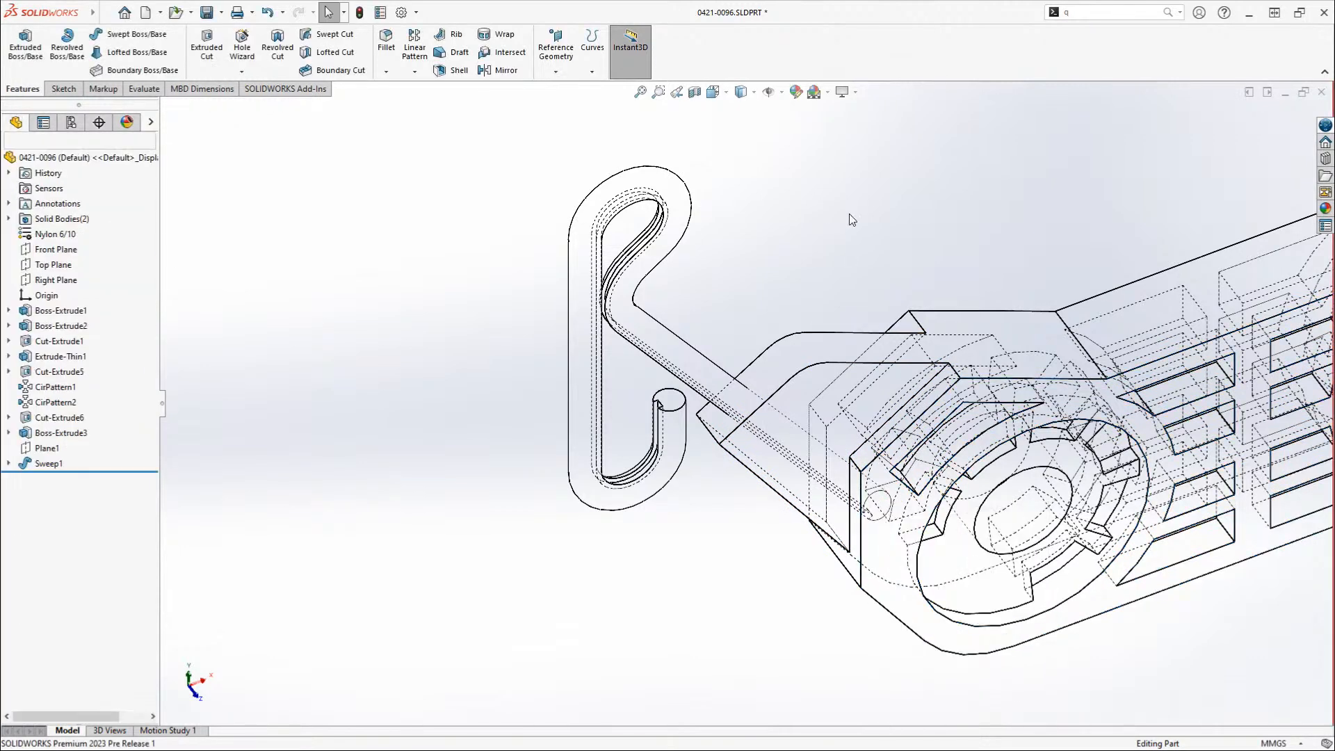
- Open the swept cut and try to pick the hook's hidden notched end face as its sketch profile
key("Return")
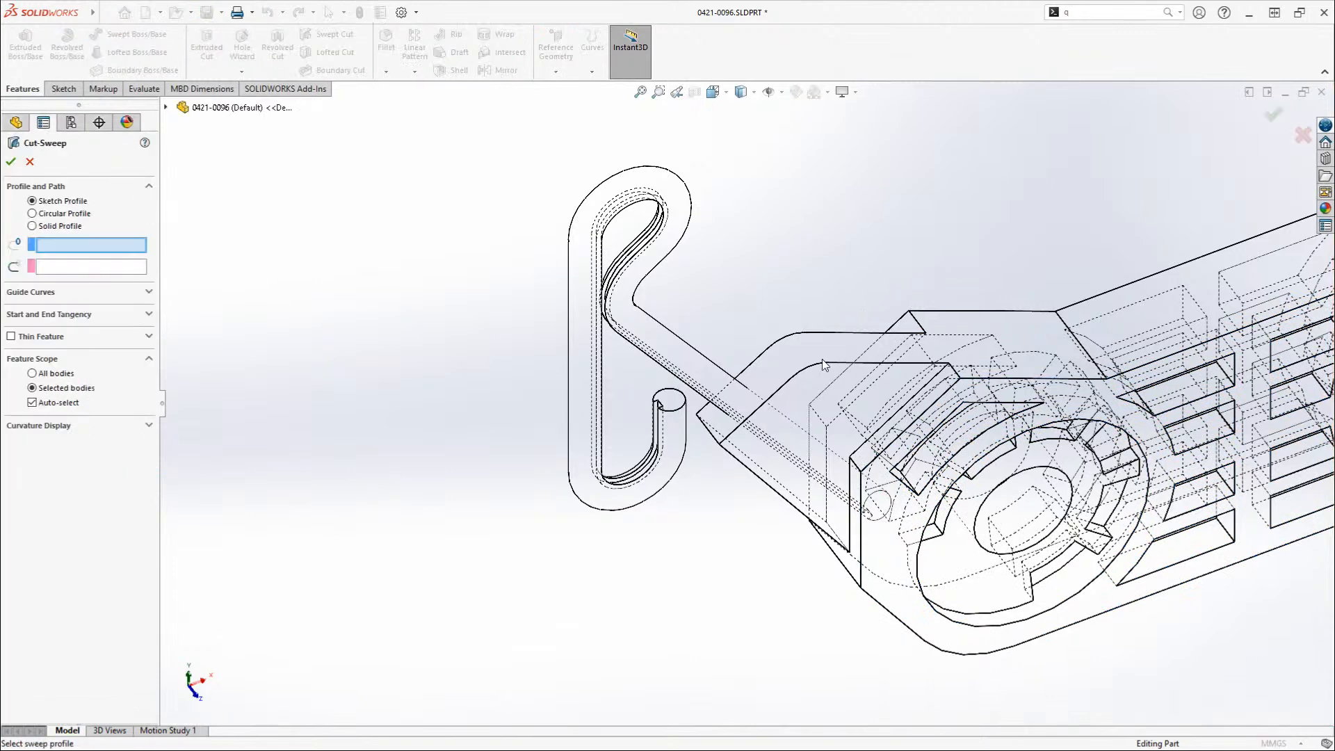
left_click(884, 503)
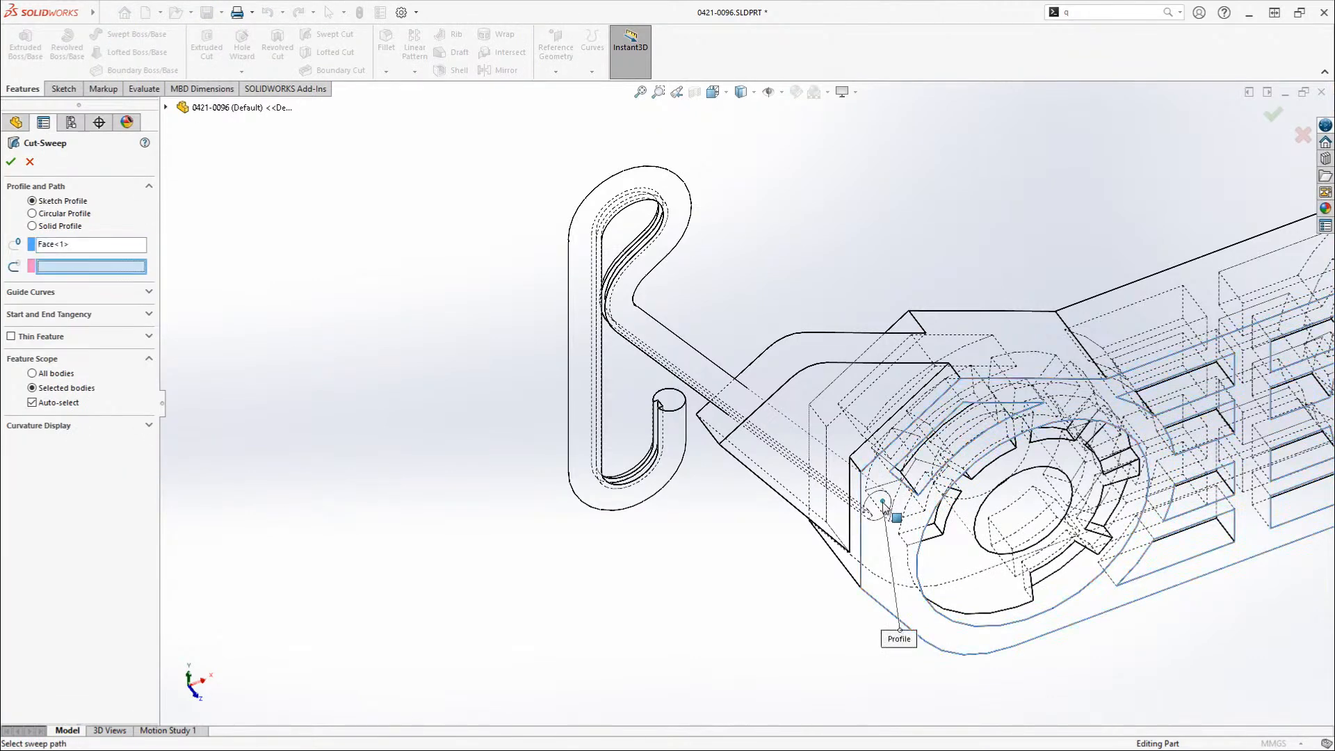
right_click(884, 504)
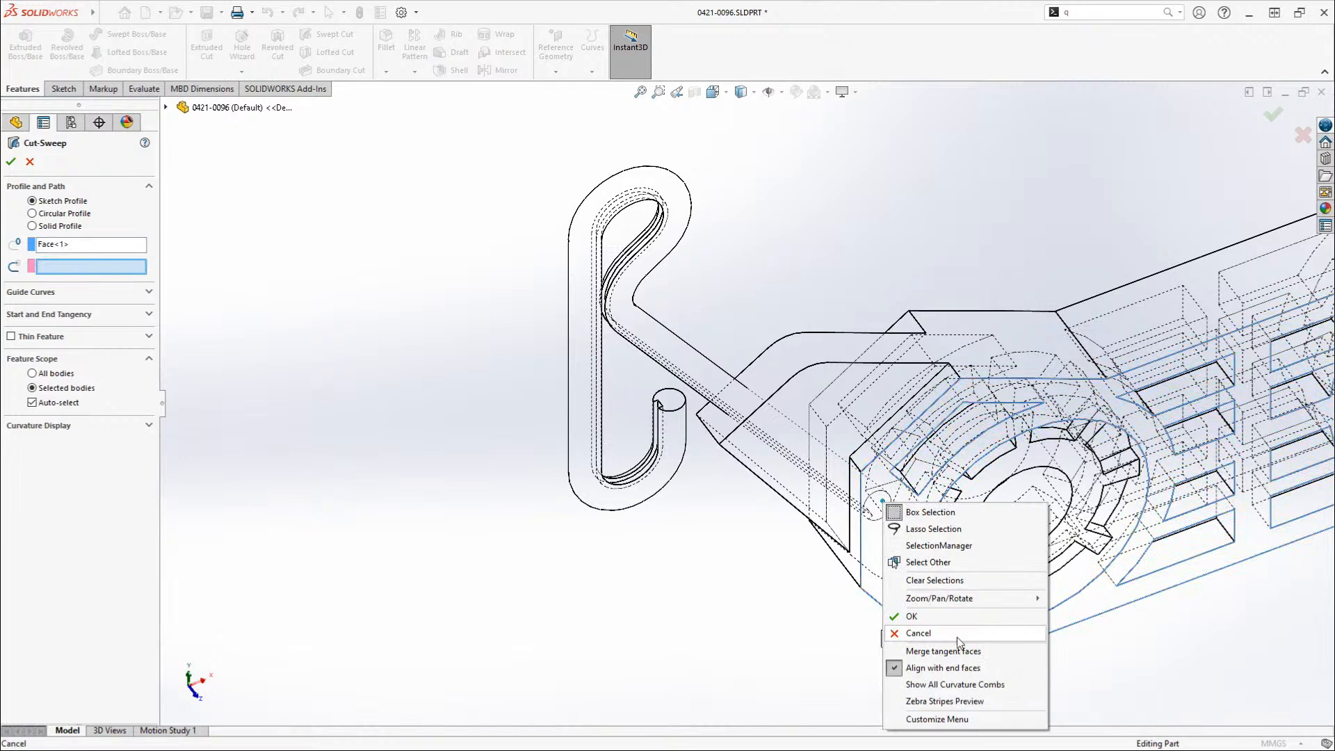
left_click(943, 563)
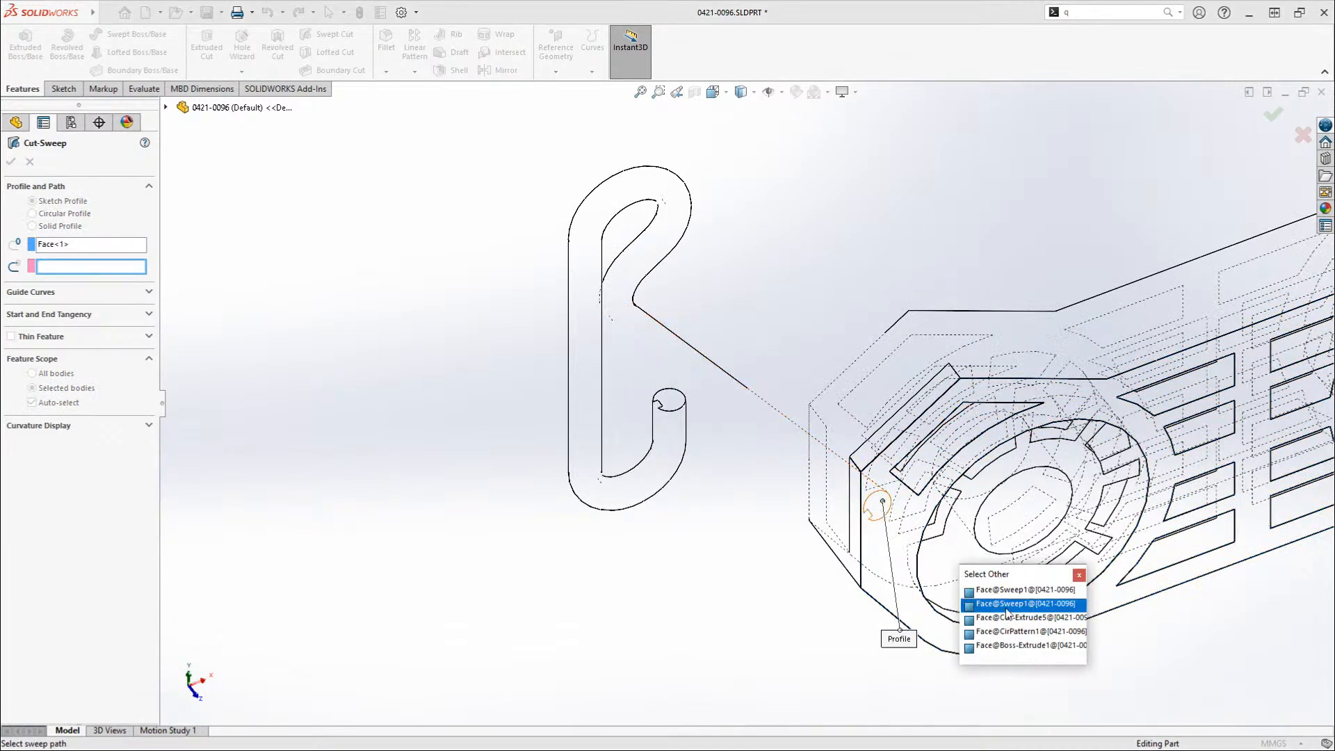
left_click(1008, 604)
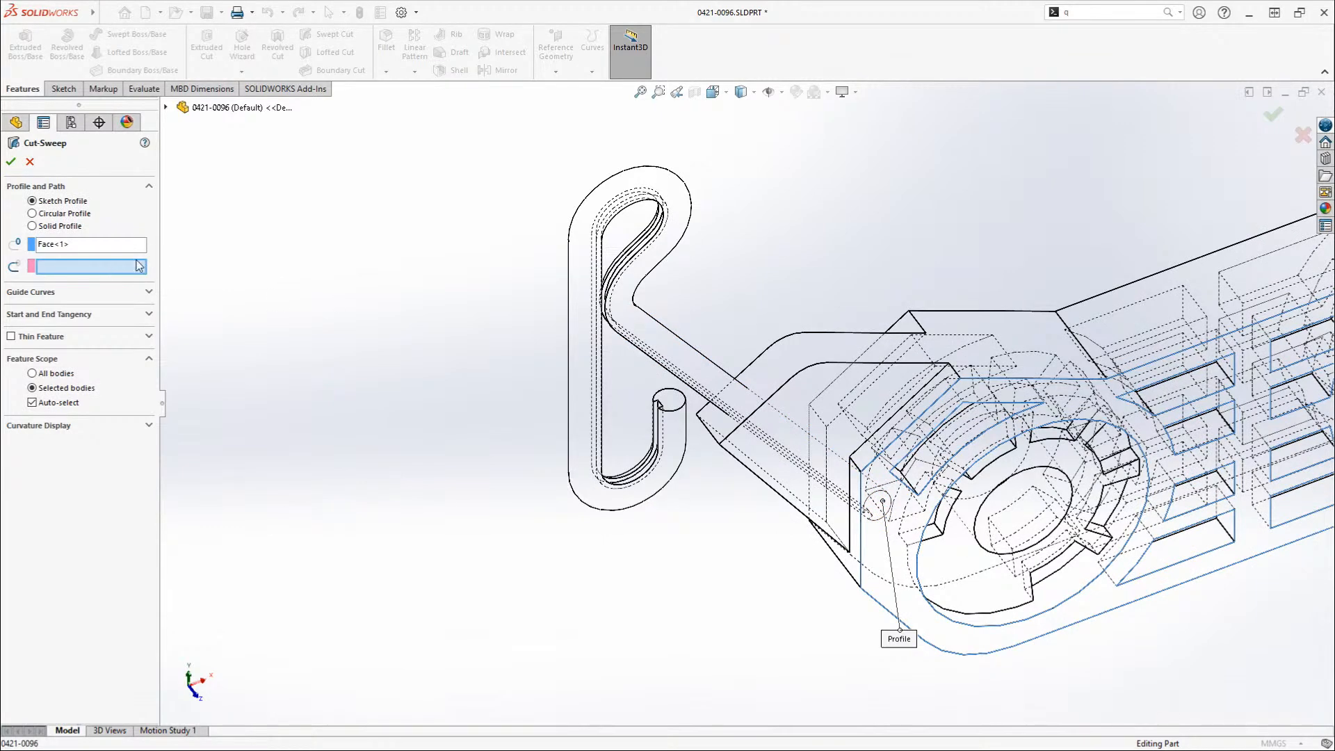
- Use Sketch4, absorbed under the hook's Sweep1 feature, as the swept cut's path
left_click(166, 107)
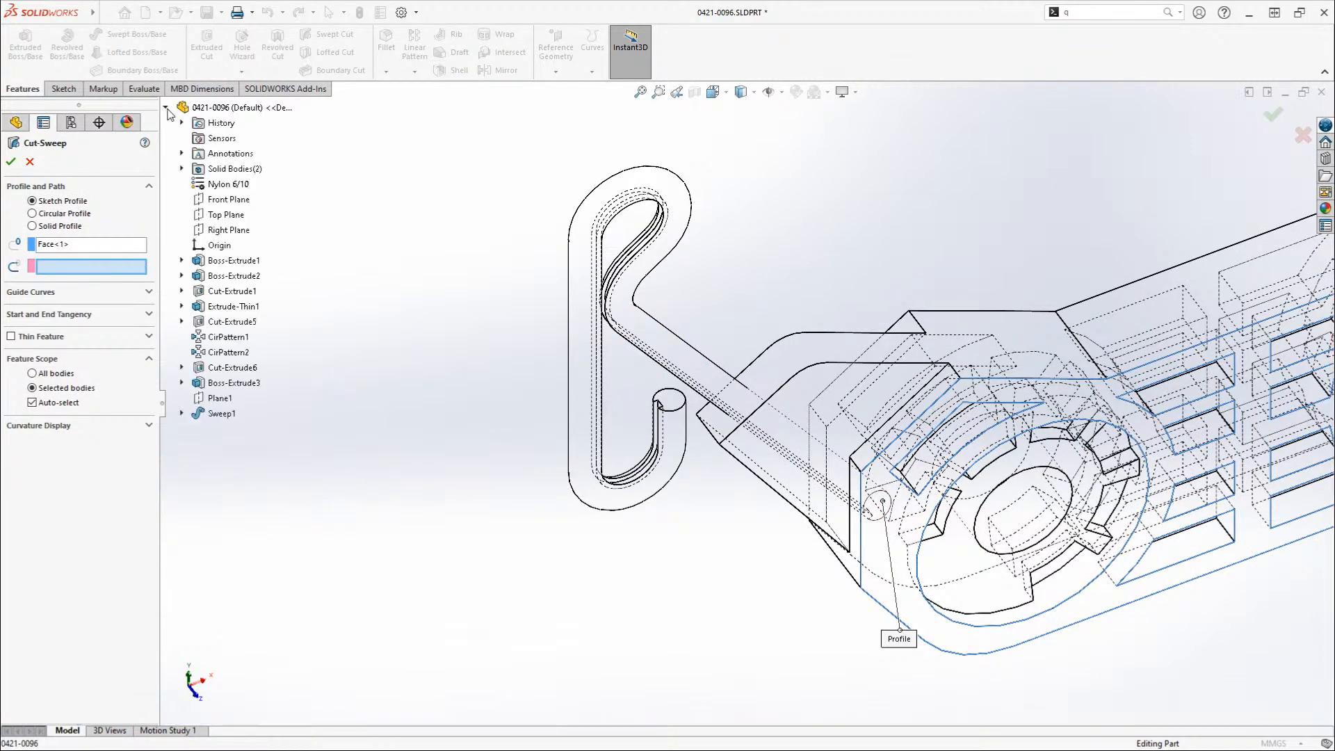
left_click(181, 413)
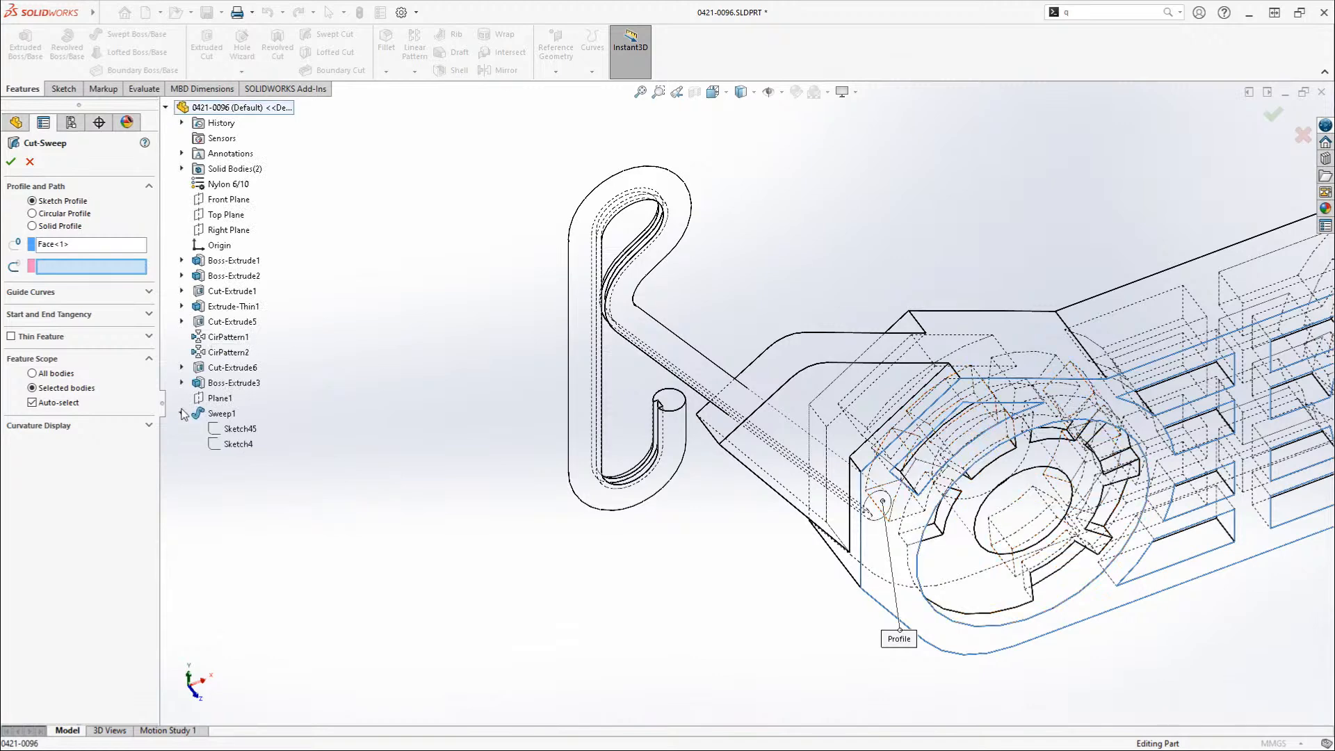
left_click(238, 445)
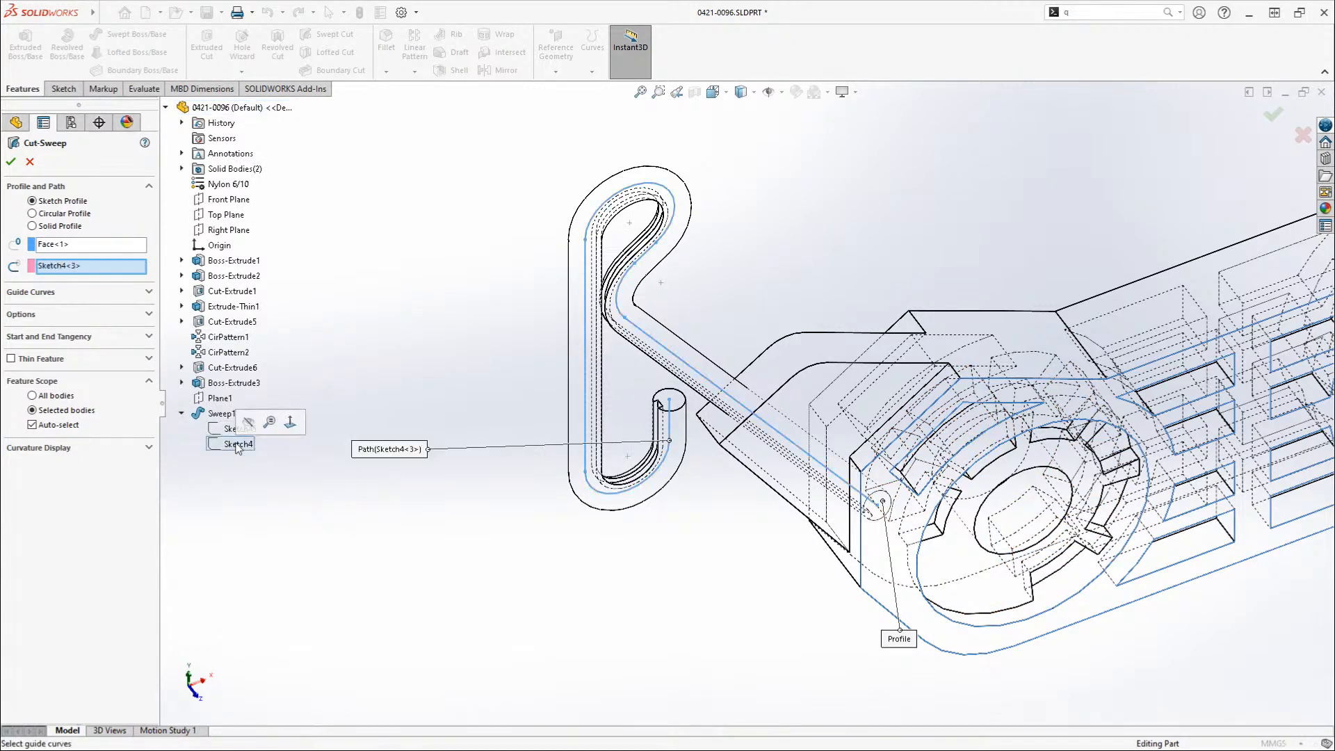
- Check the picked profile in shaded display, clear it from the swept cut, and show the hidden lines again
left_click(755, 93)
left_click(745, 110)
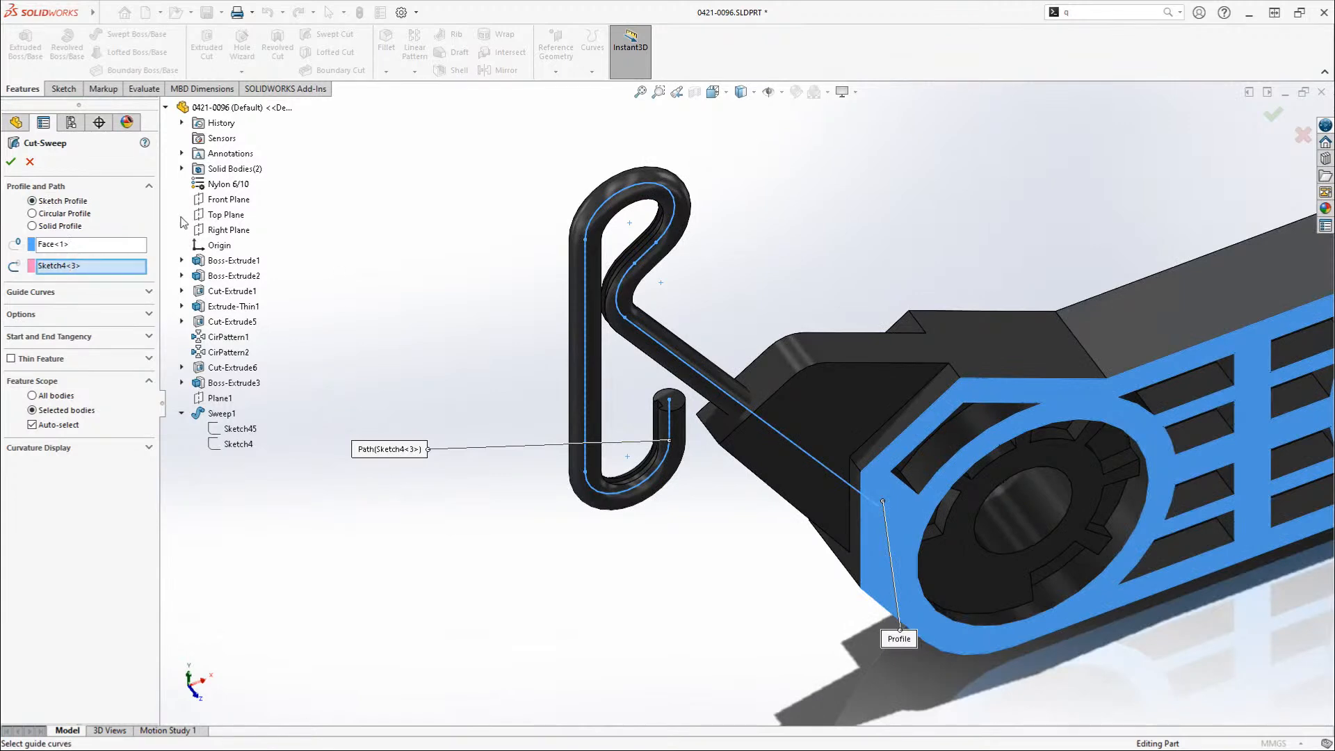
left_click(95, 247)
right_click(95, 247)
left_click(111, 271)
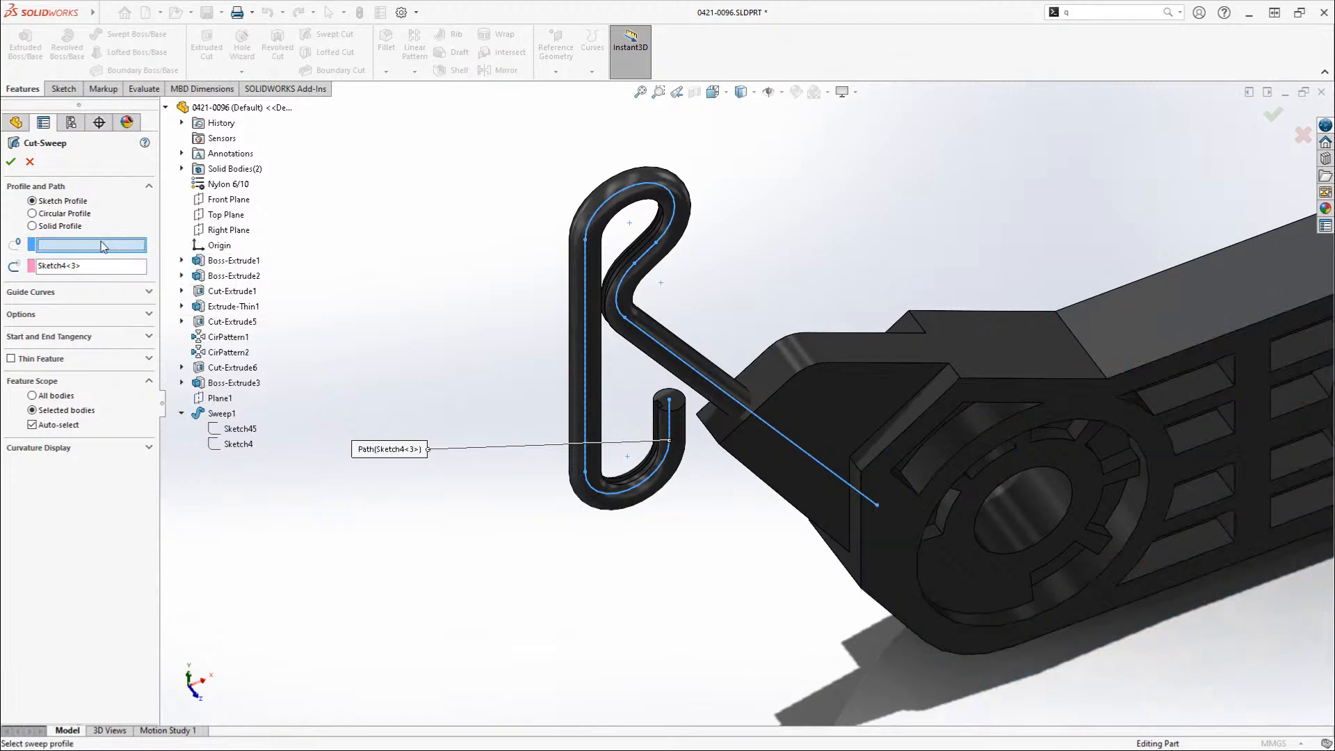
left_click(753, 93)
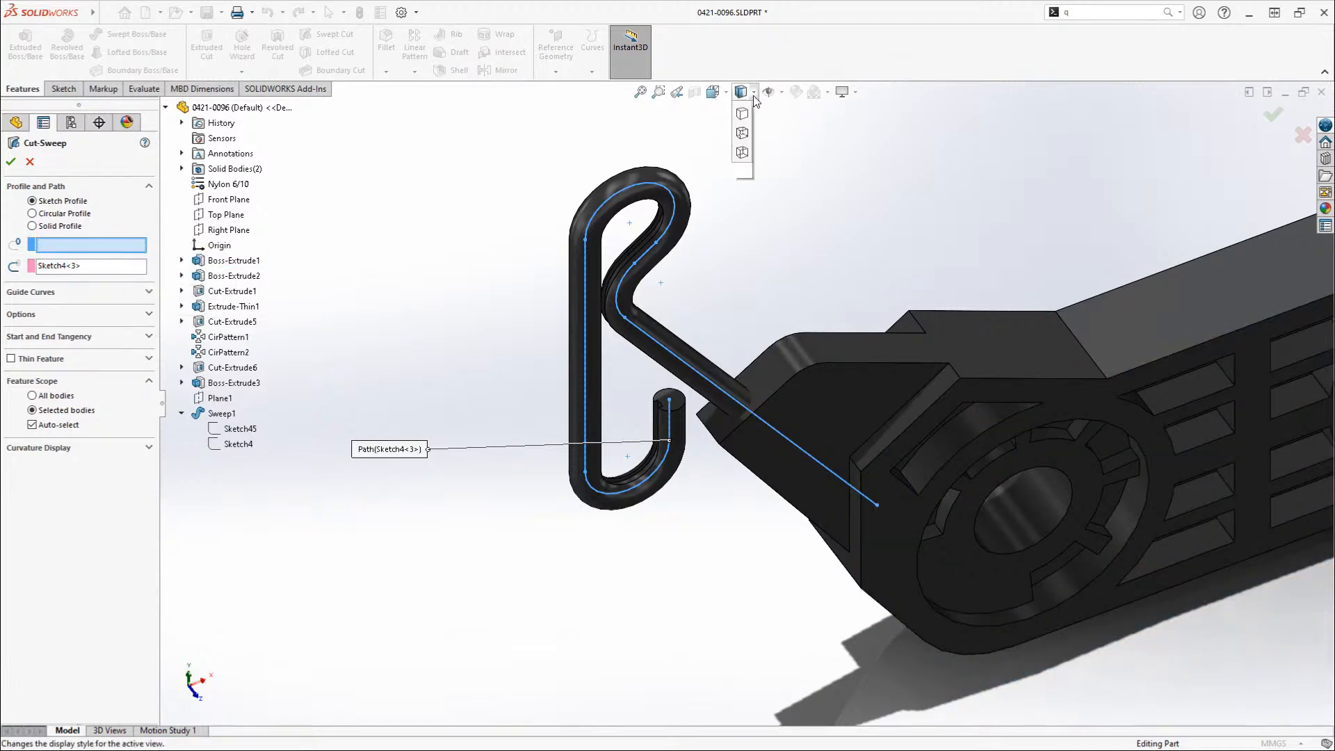
left_click(742, 166)
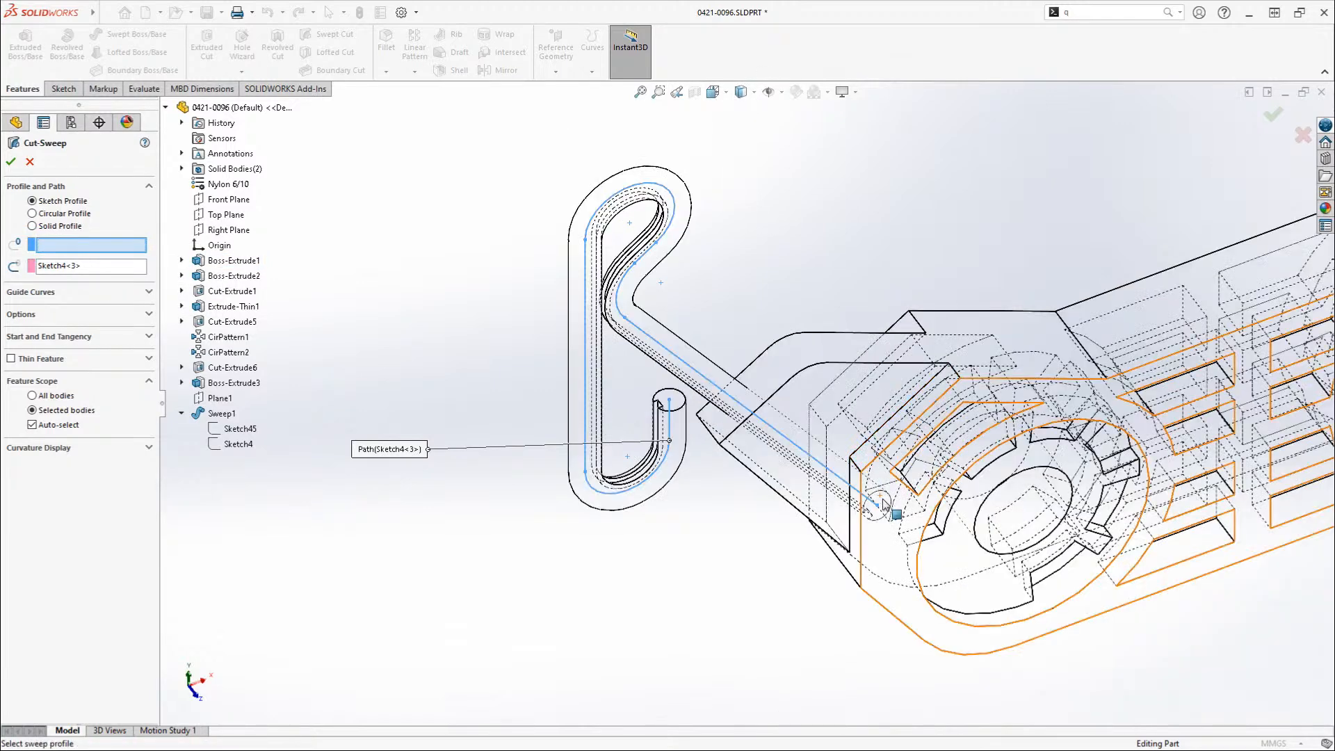
left_click(883, 501)
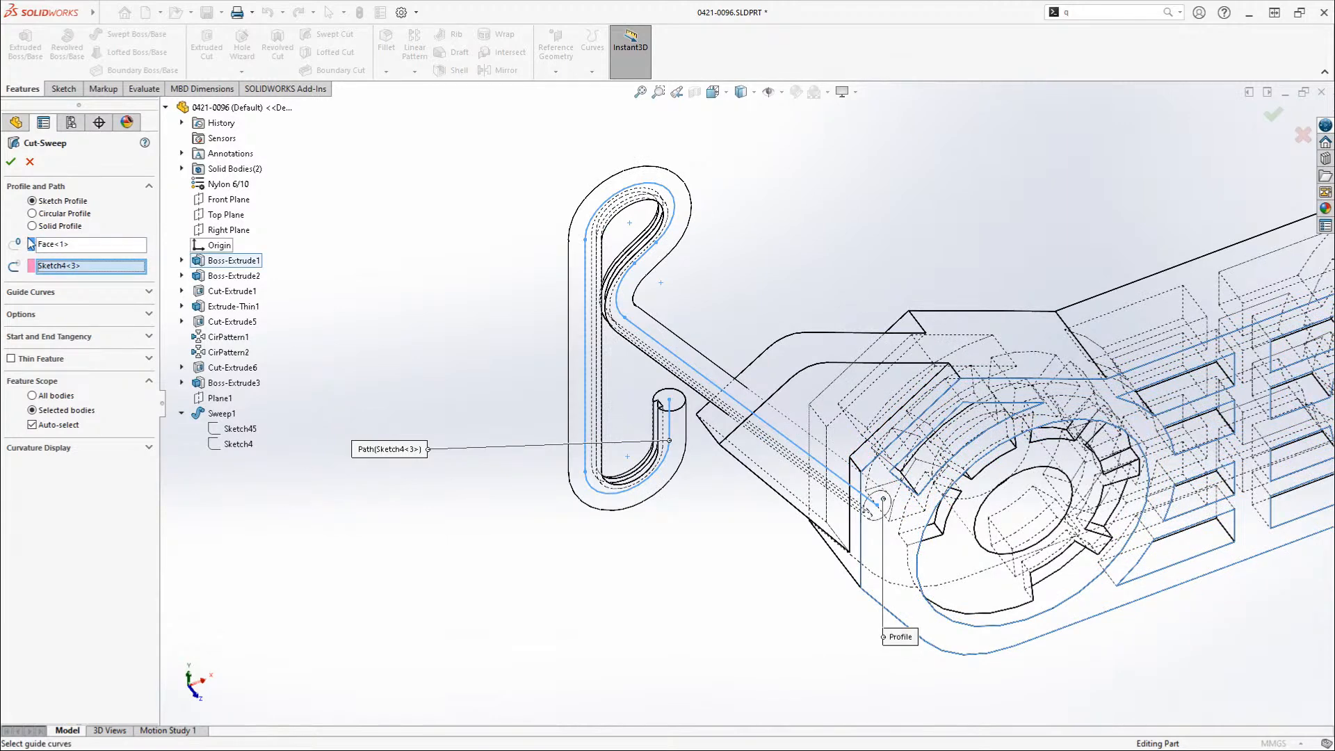
left_click(70, 244)
right_click(71, 245)
left_click(96, 255)
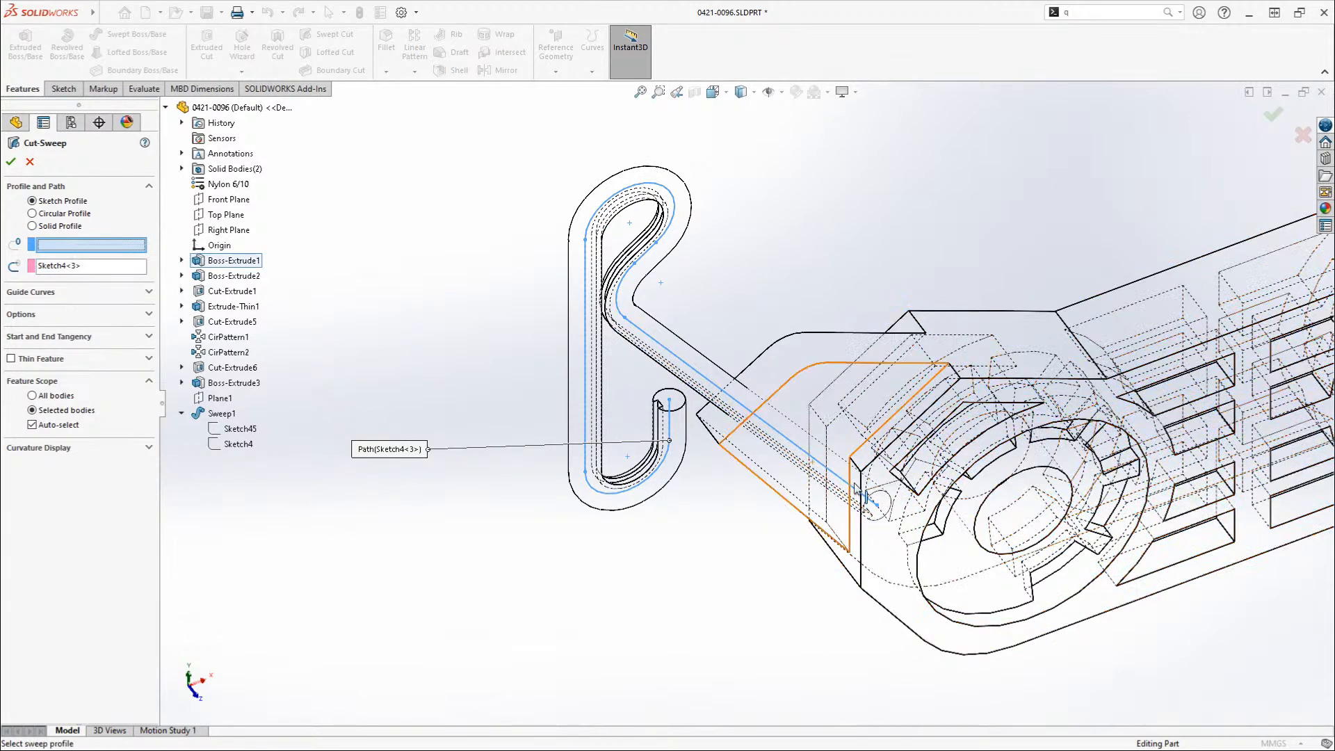
- Select the Sweep1 end face hidden behind the housing's side face as the swept cut's profile
right_click(880, 501)
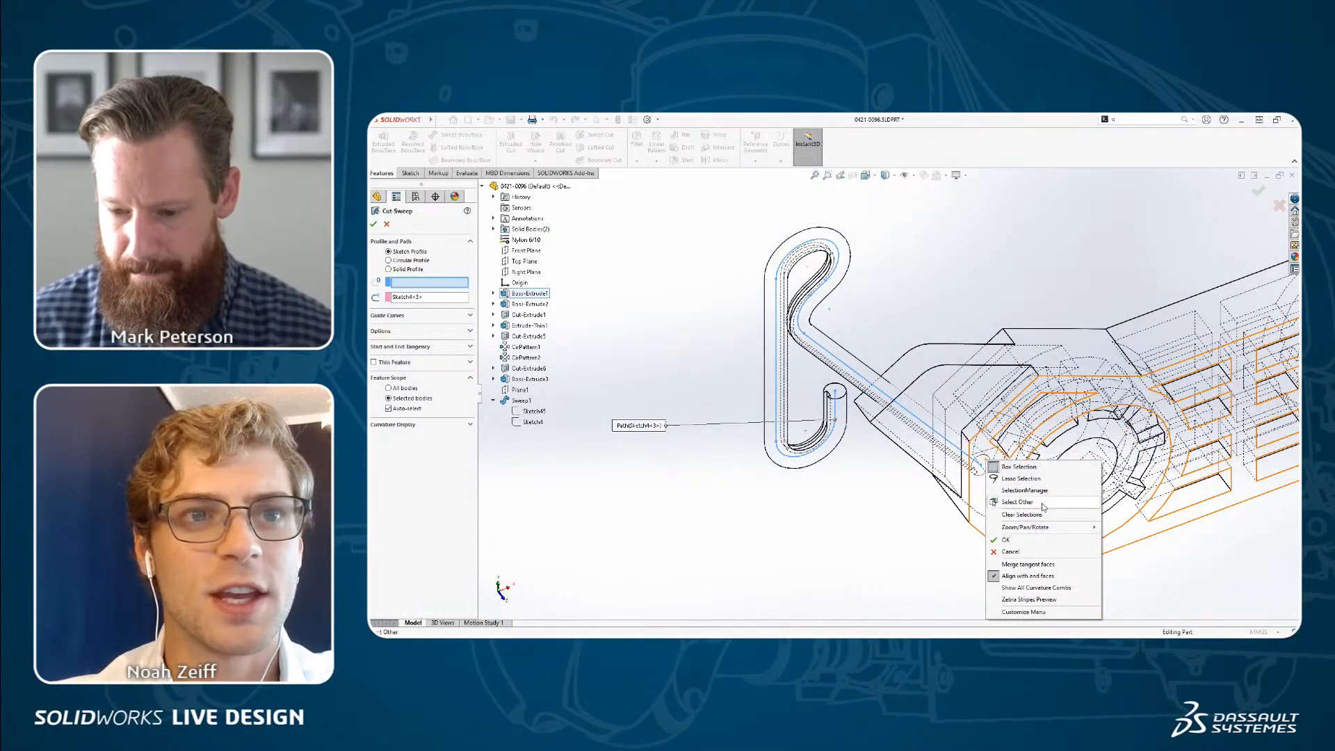
left_click(1017, 502)
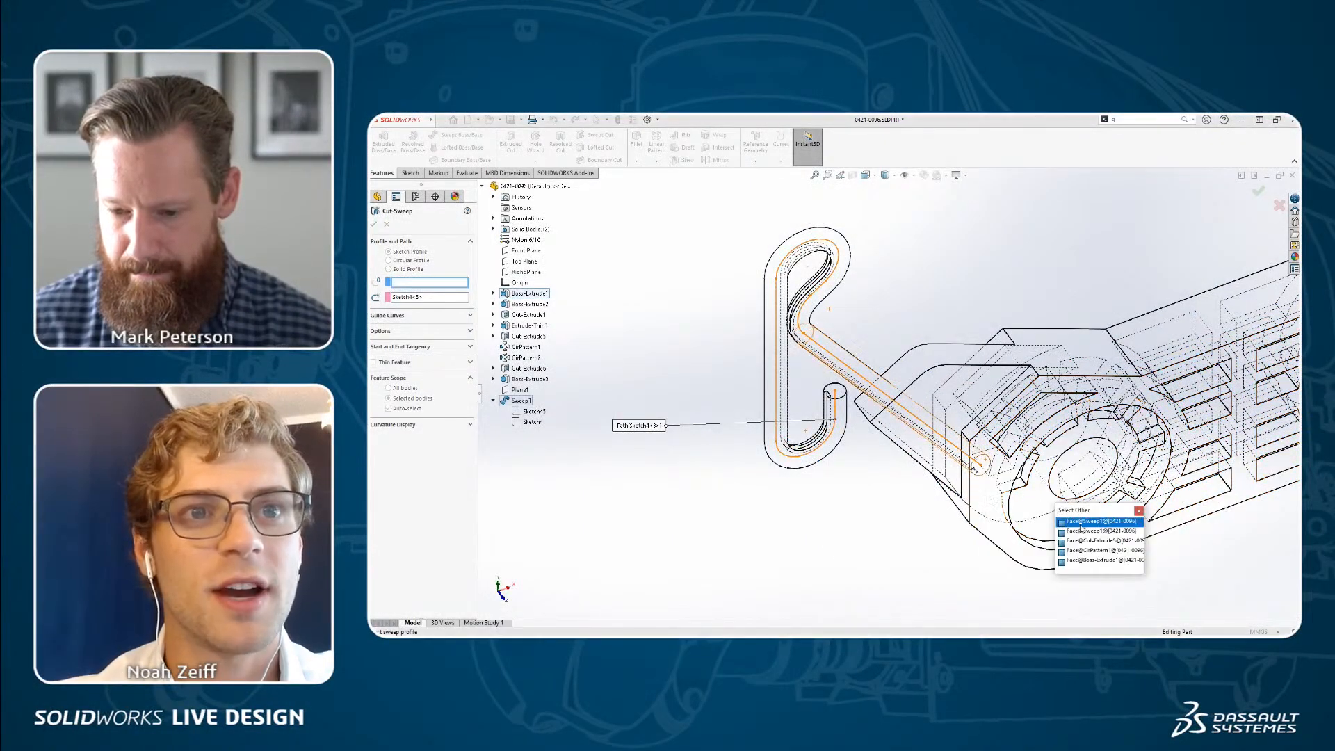
left_click(1083, 533)
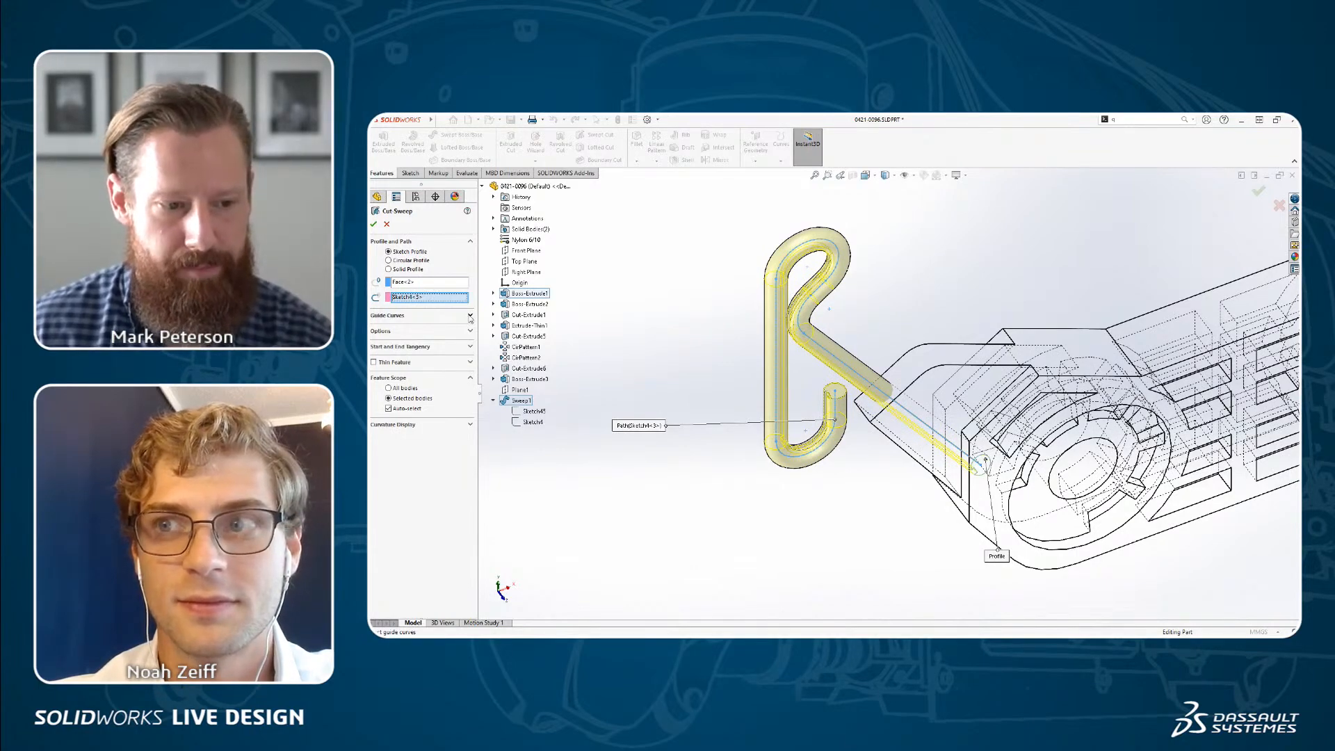
- Examine the swept cut's guide curve settings and its profile orientation and profile twist options
left_click(470, 315)
left_click(470, 315)
left_click(471, 332)
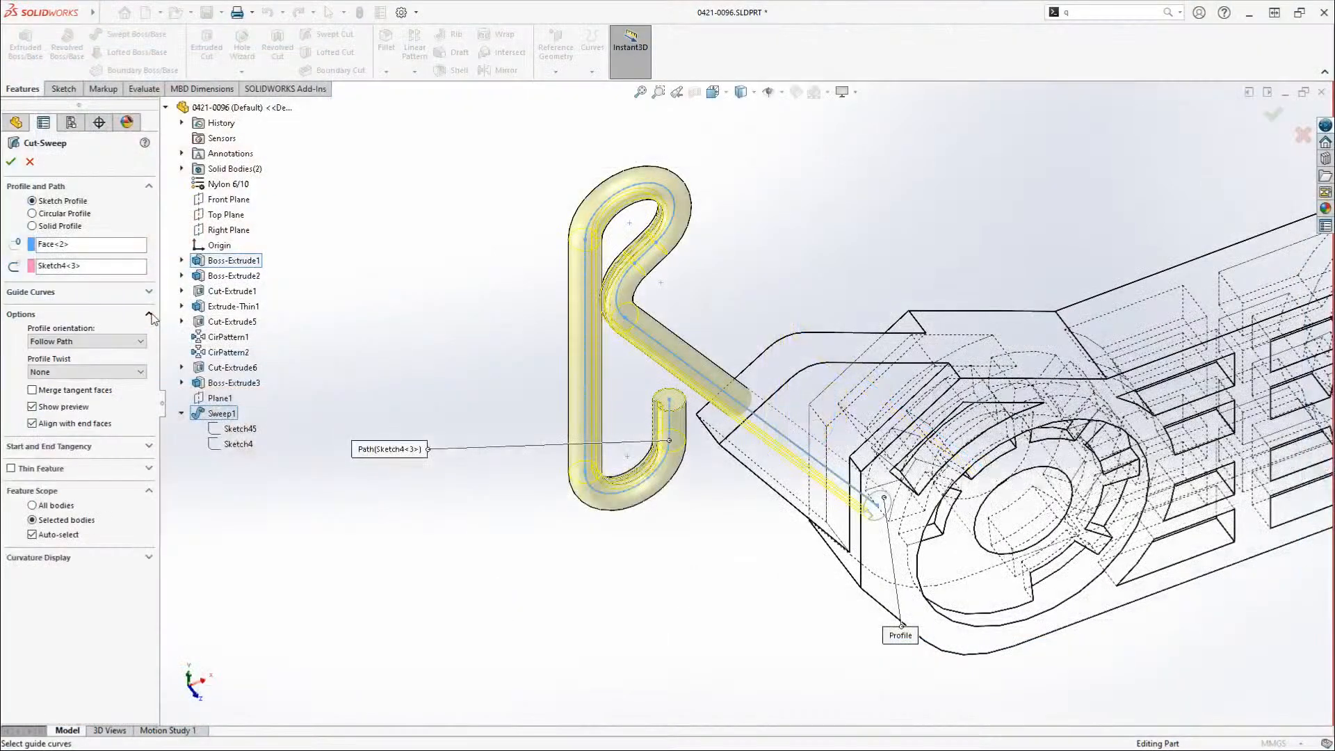
left_click(467, 351)
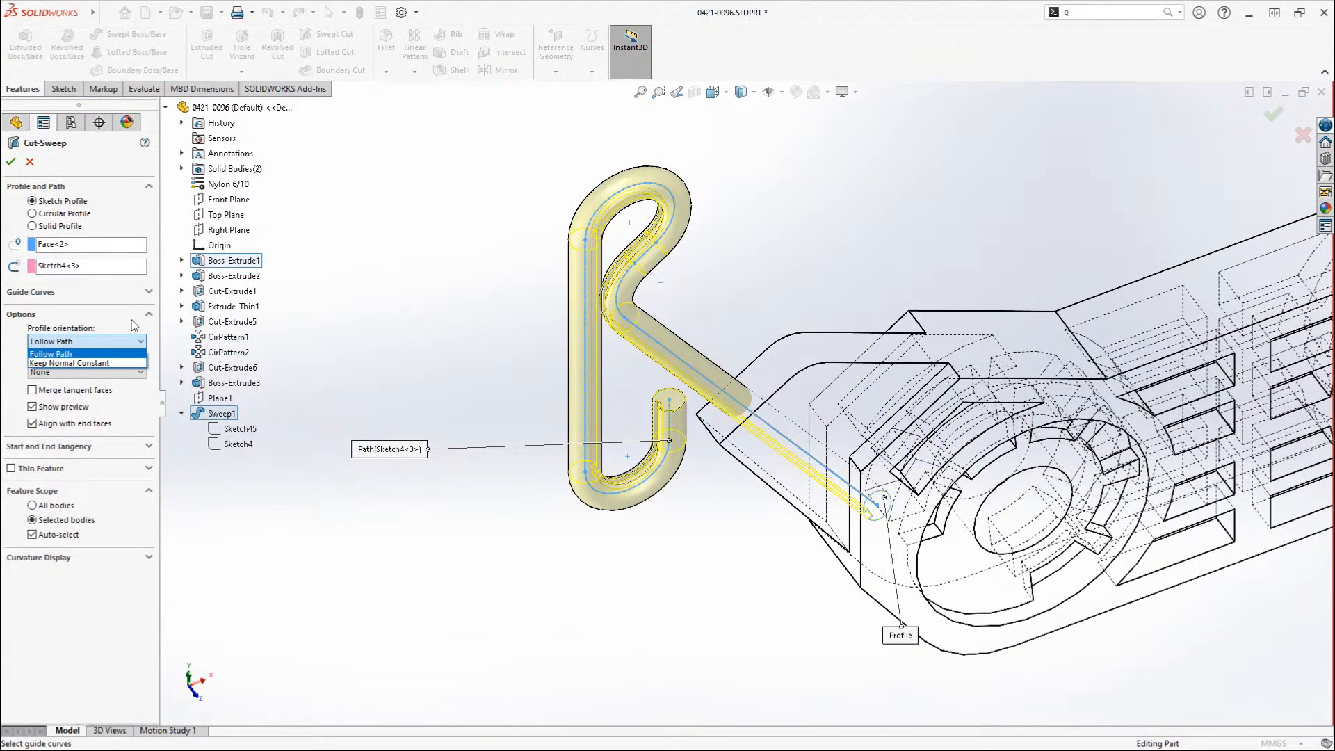
left_click(141, 342)
left_click(139, 372)
left_click(138, 372)
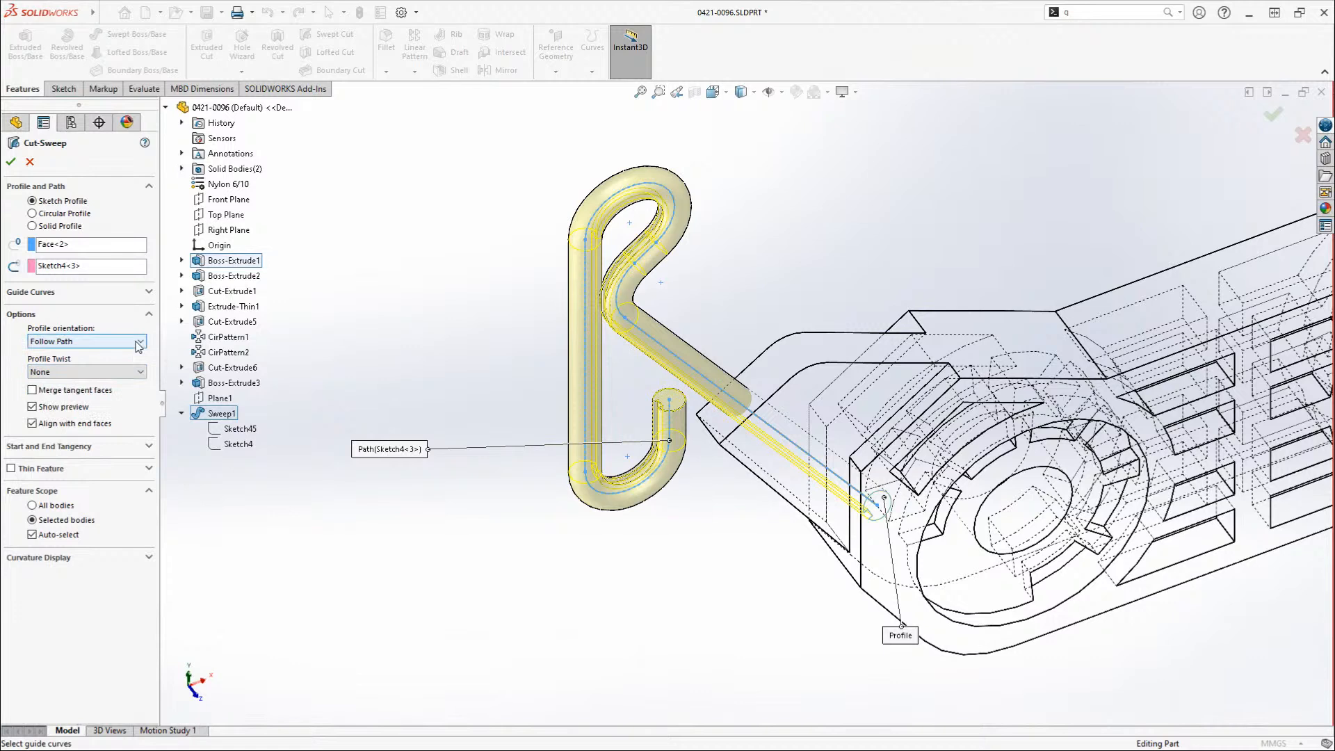
left_click(139, 342)
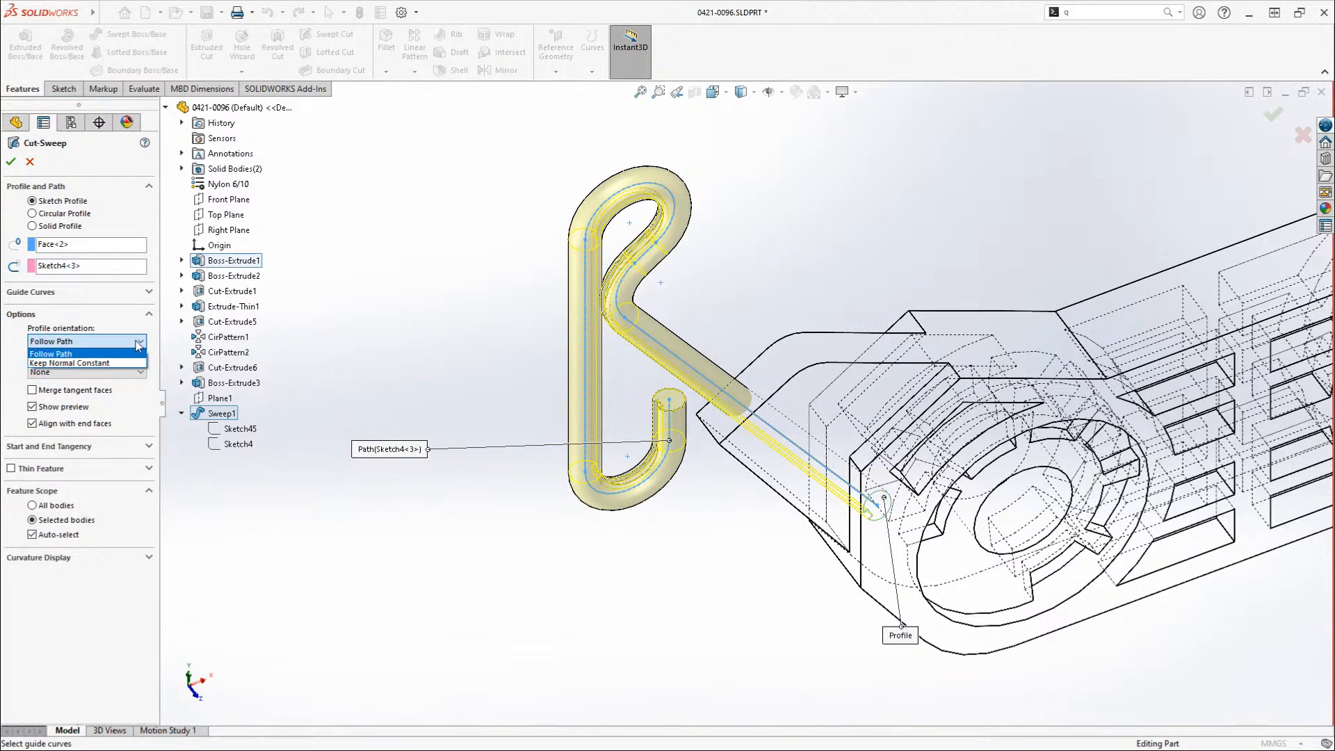
left_click(143, 322)
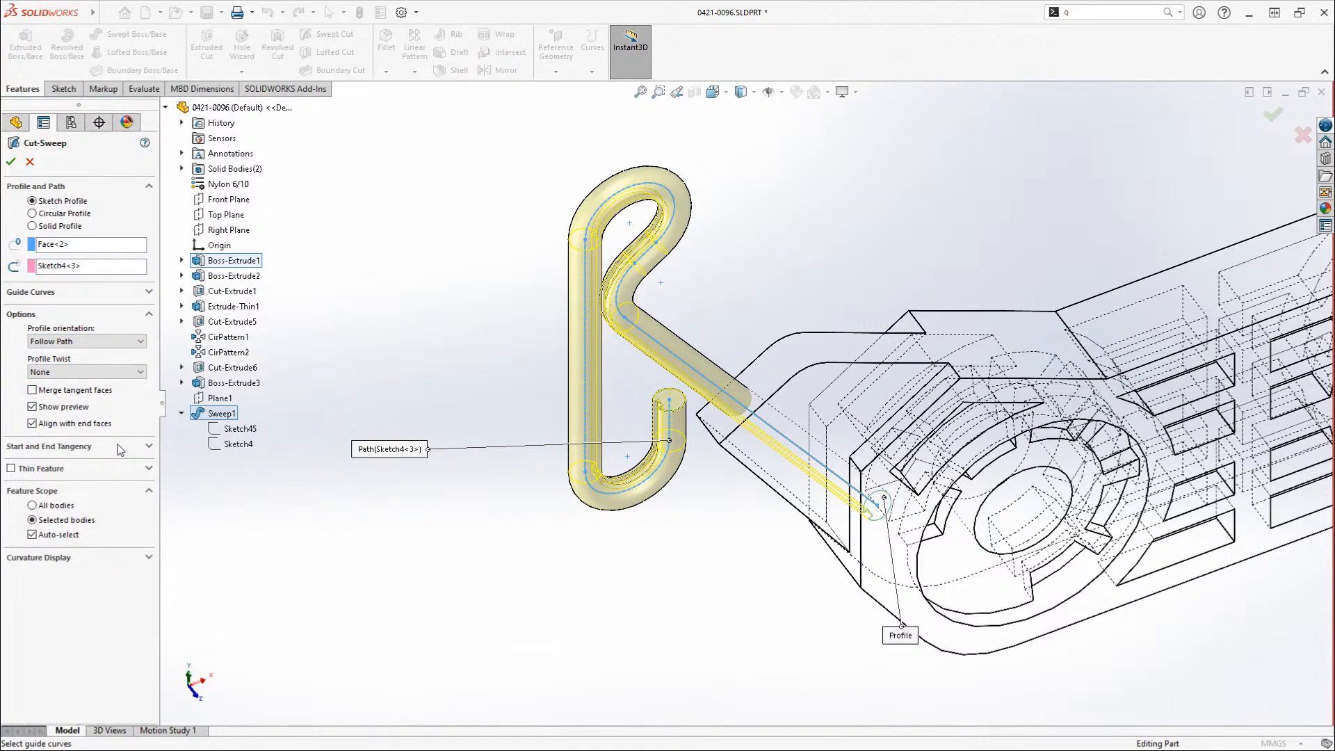
- Try the Keep Normal Constant profile orientation for the swept cut, and restore Follow Path
left_click(138, 345)
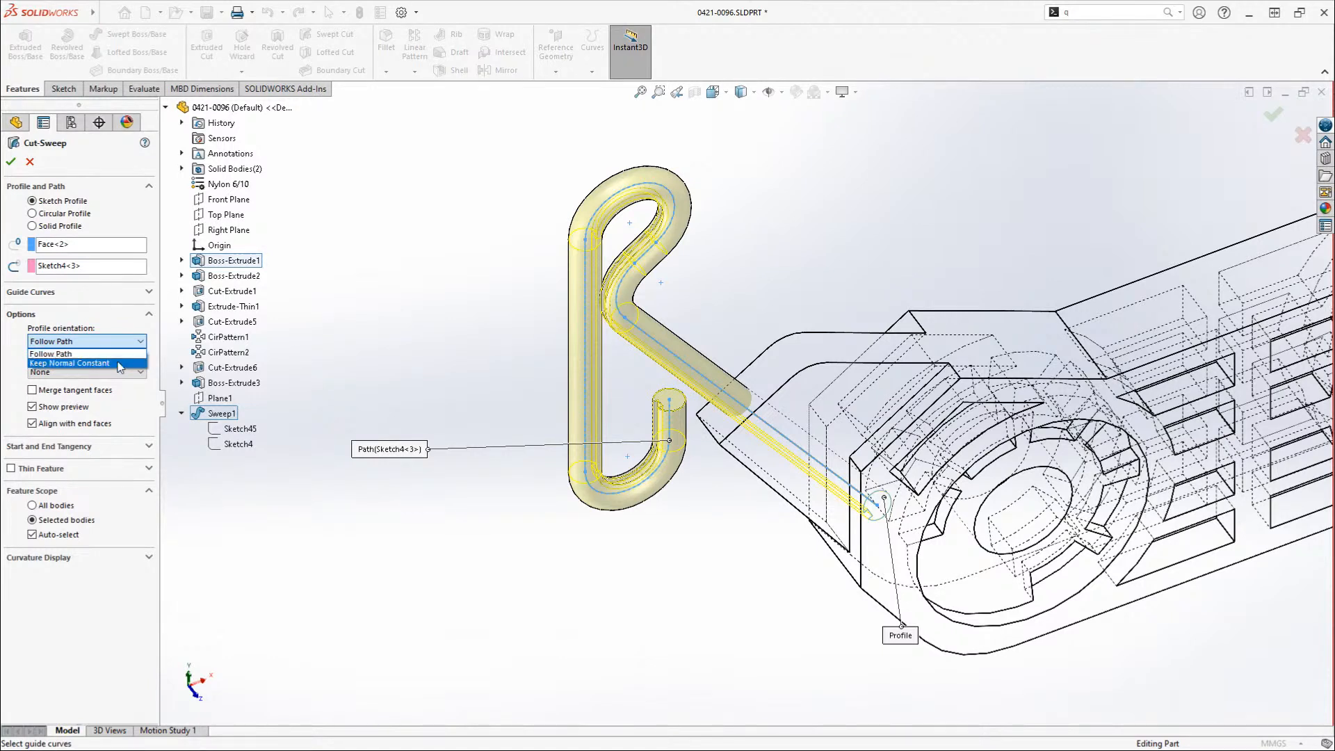
left_click(120, 363)
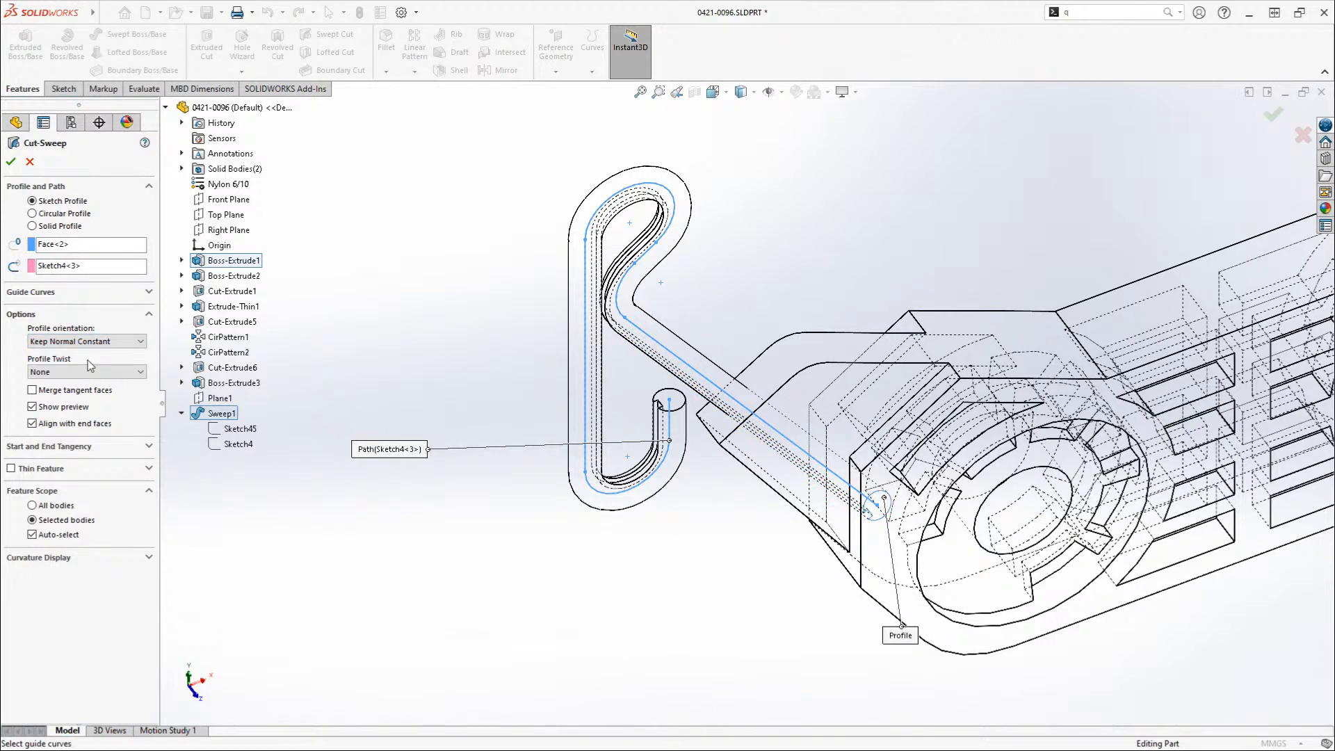
left_click(136, 342)
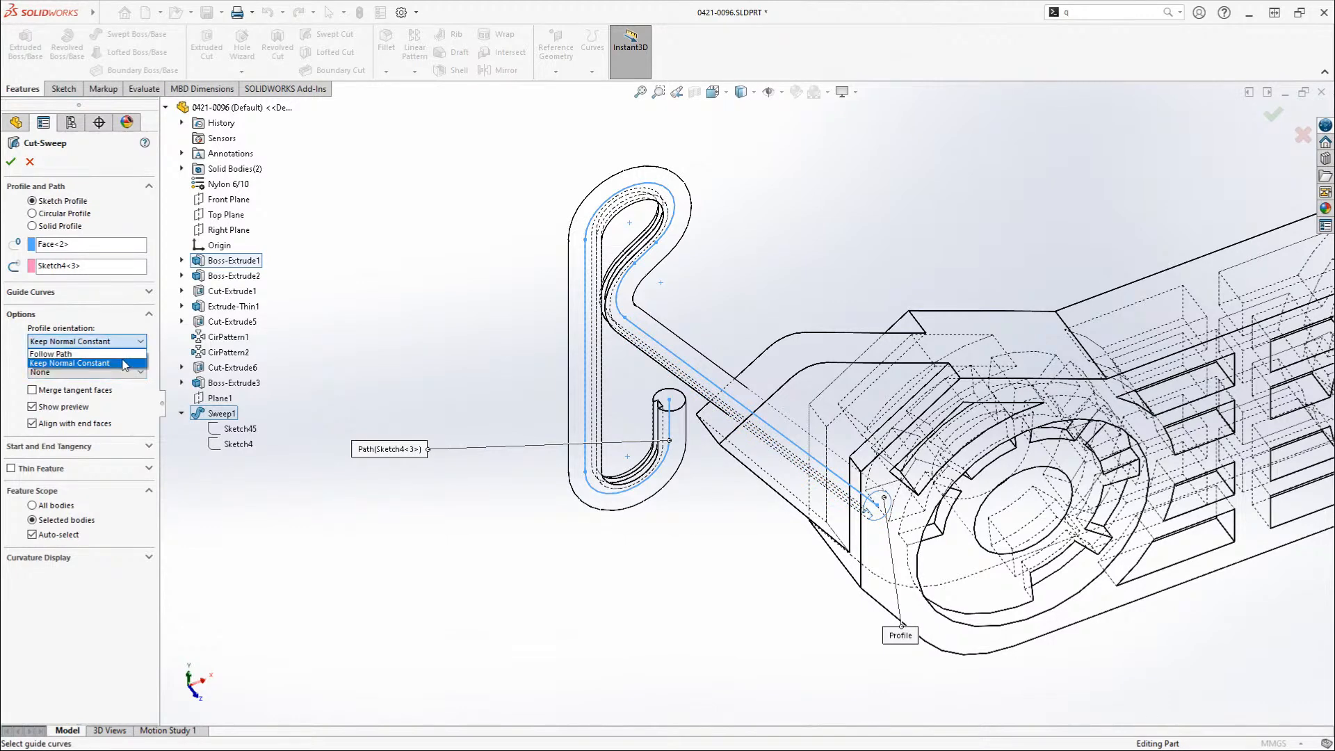
left_click(132, 354)
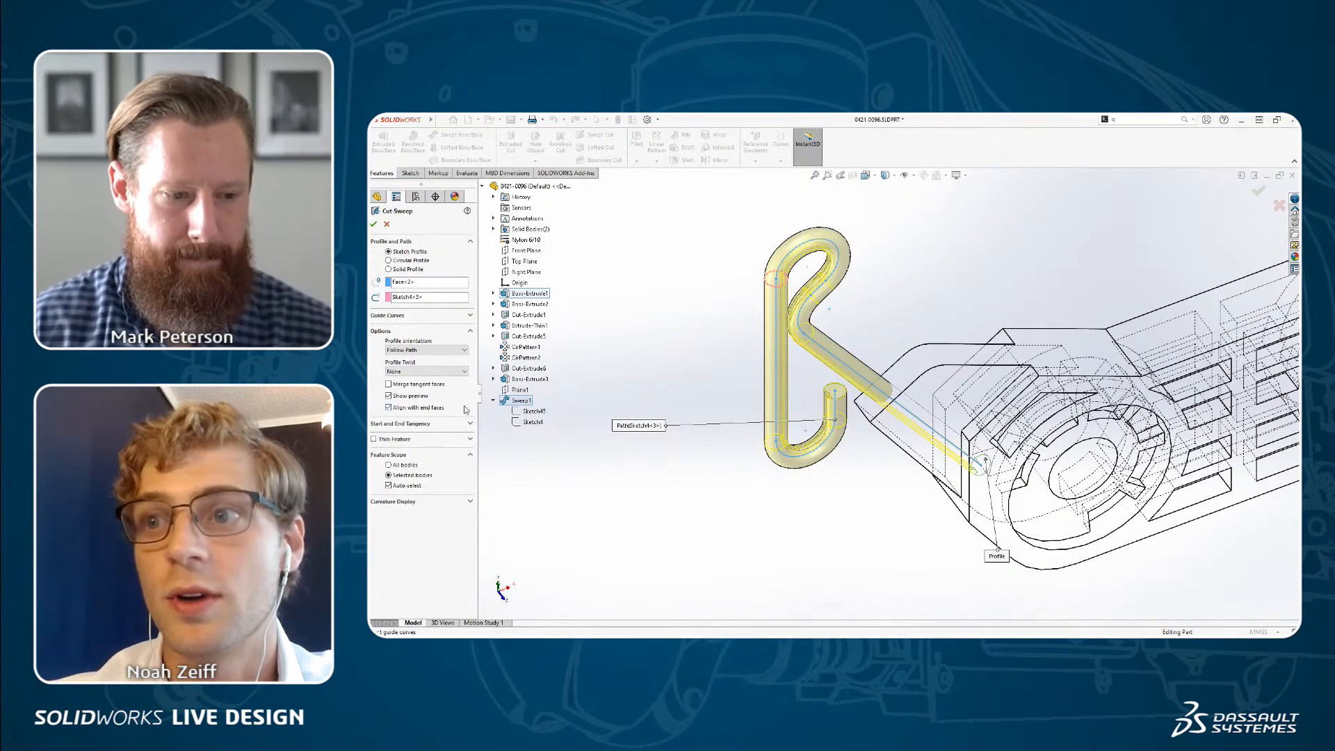
- Specify a twist value of 180 degrees for the swept cut's profile and inspect the preview at the hook
left_click(464, 372)
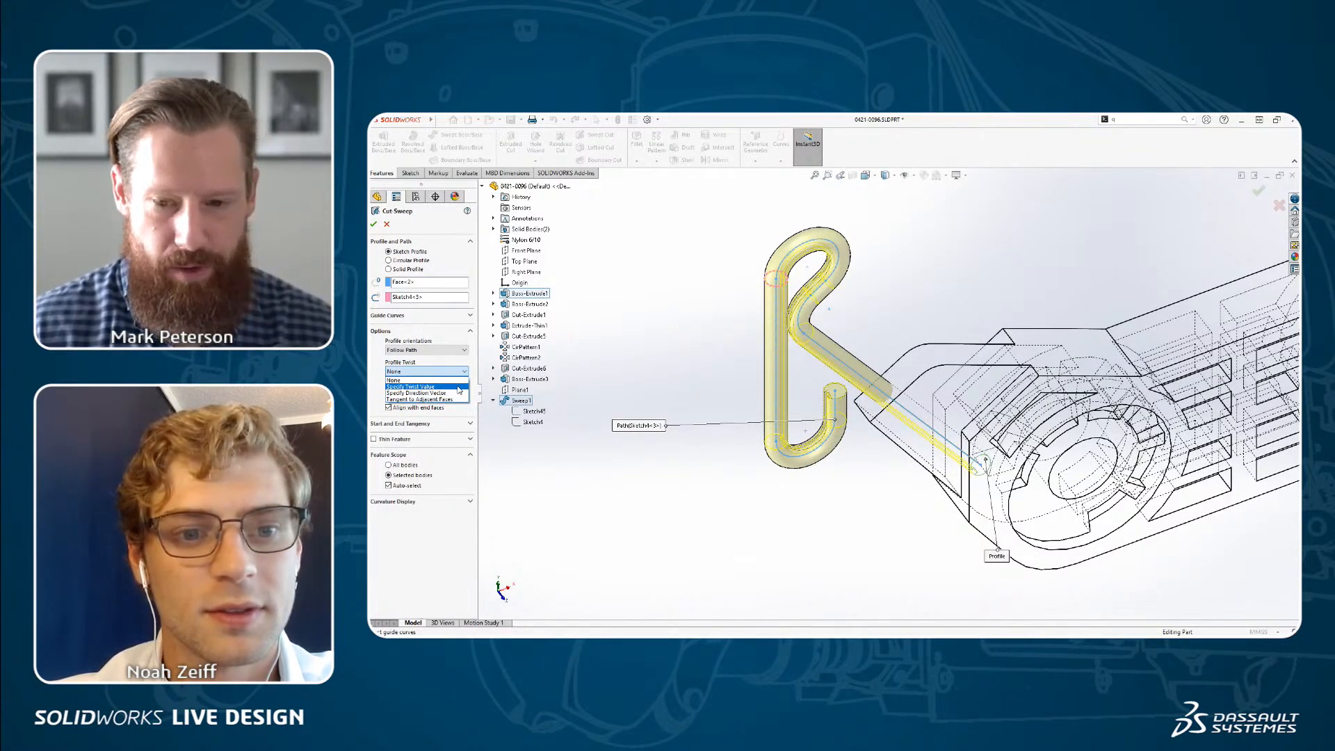
left_click(458, 387)
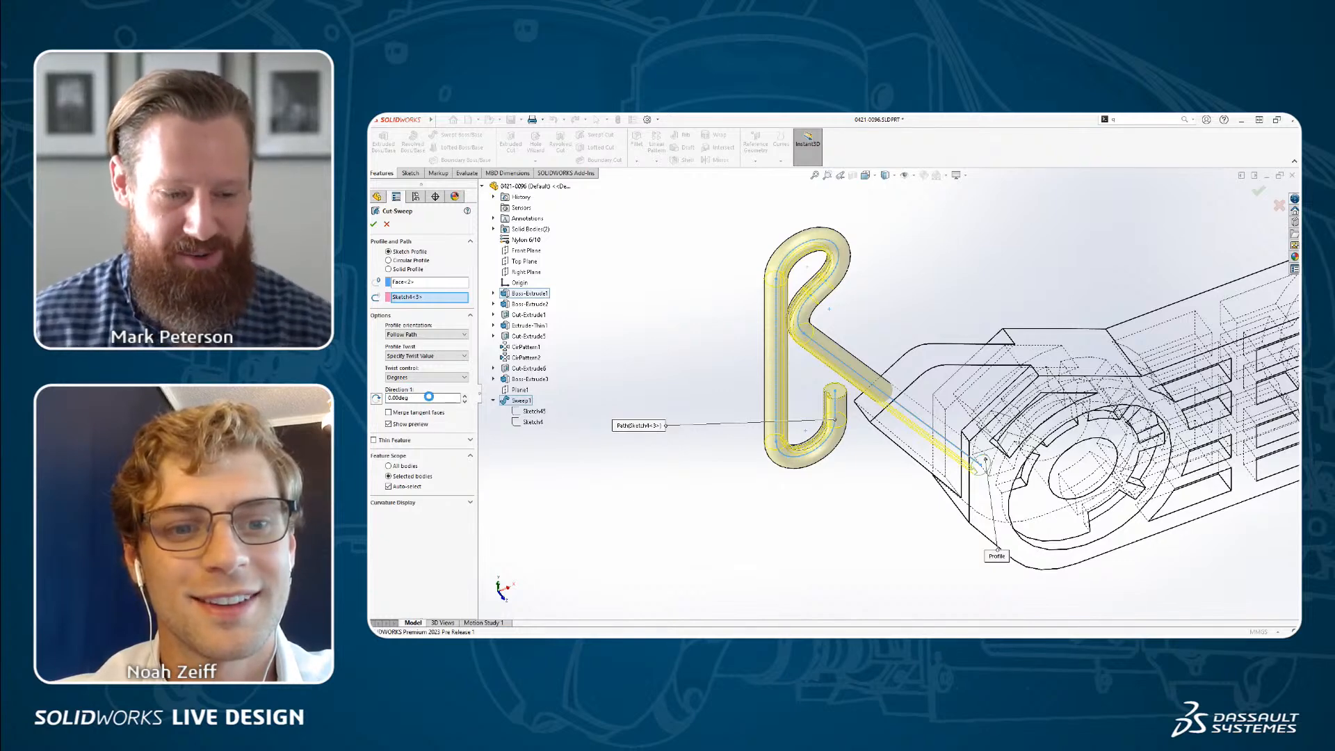
left_click(435, 398)
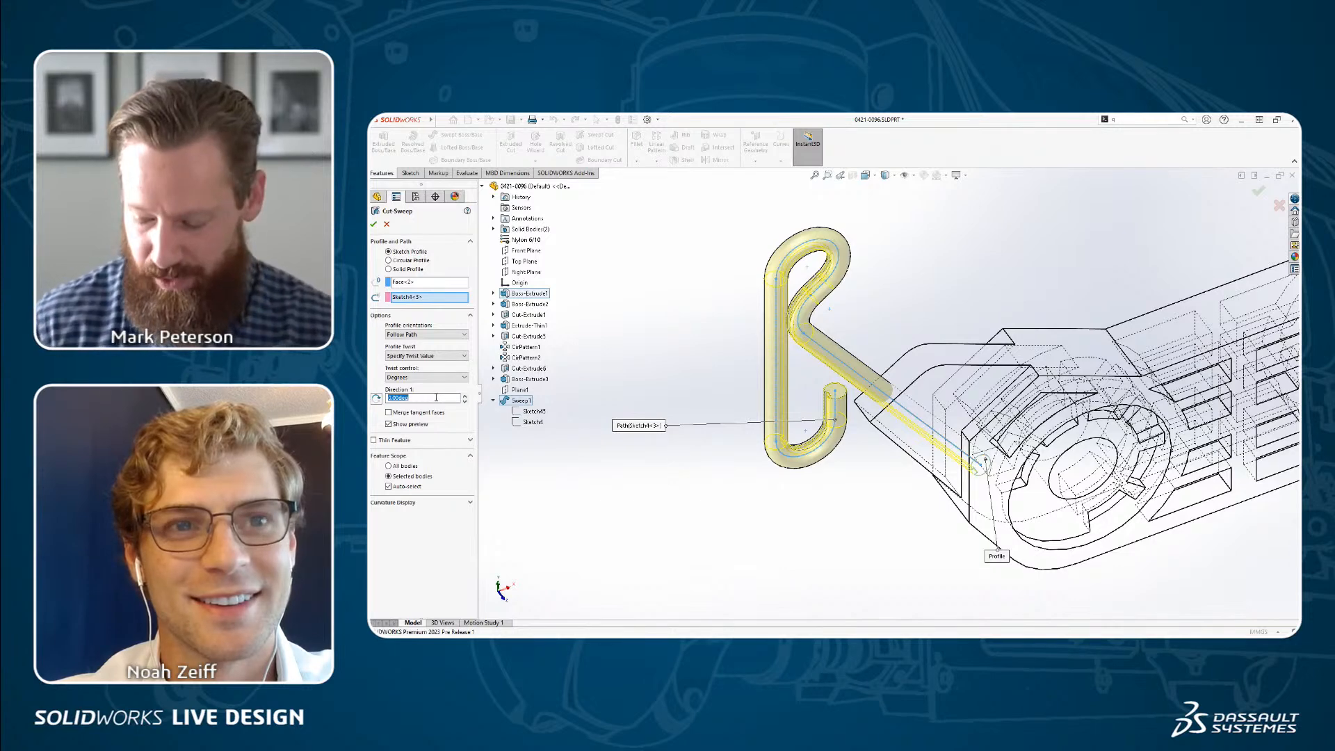
type("180")
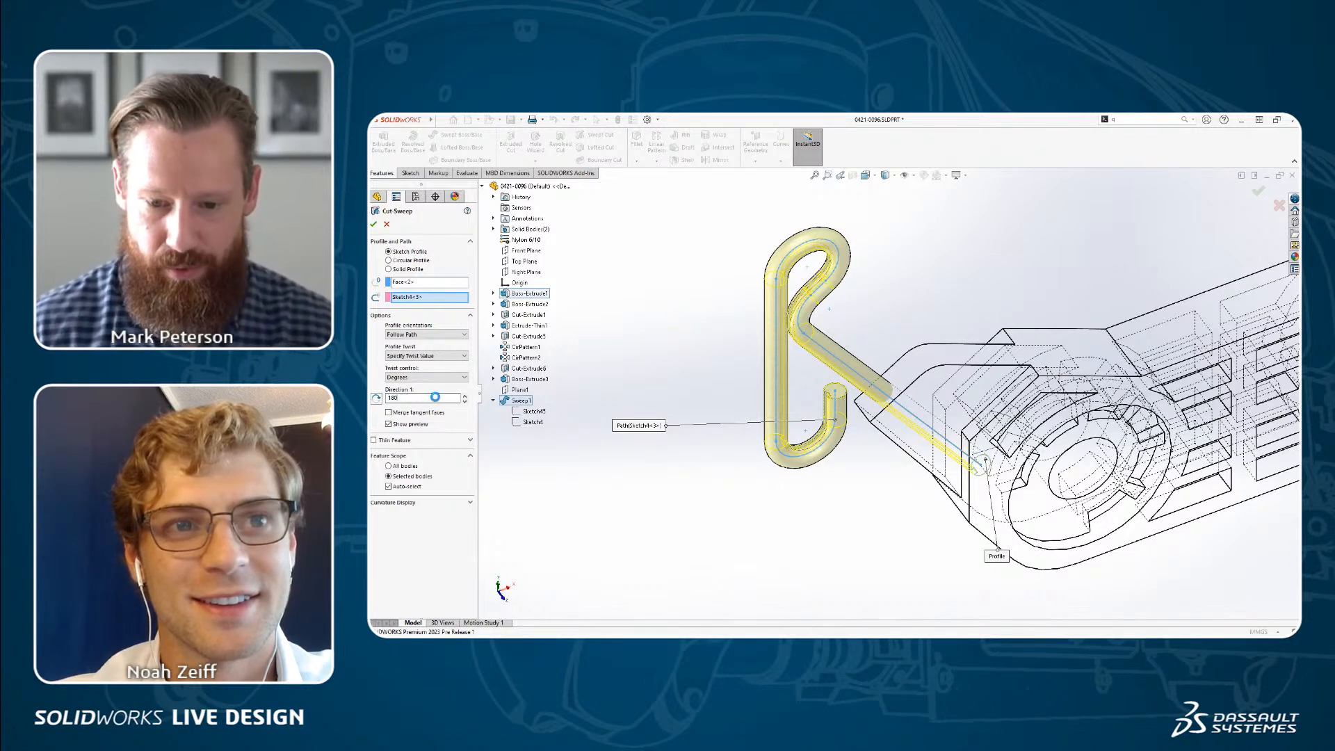
key("Return")
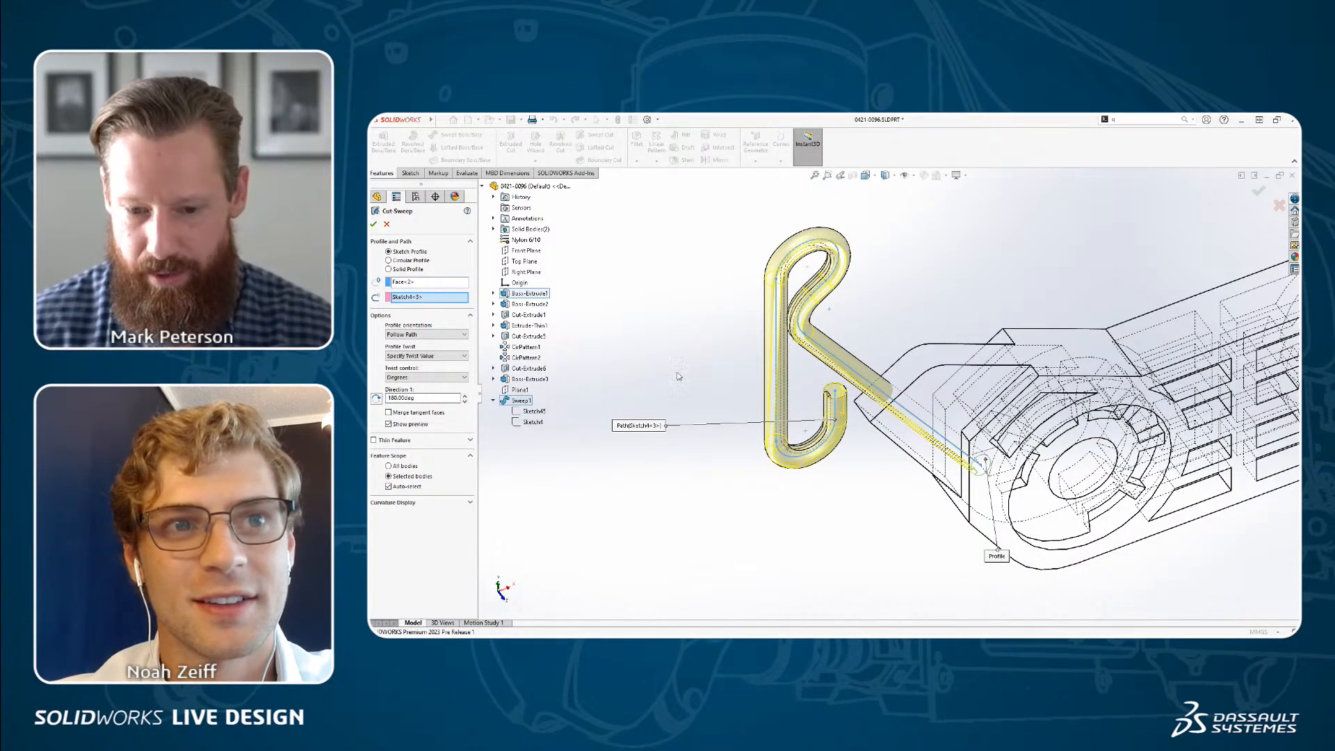
scroll(741, 395, "down", 3)
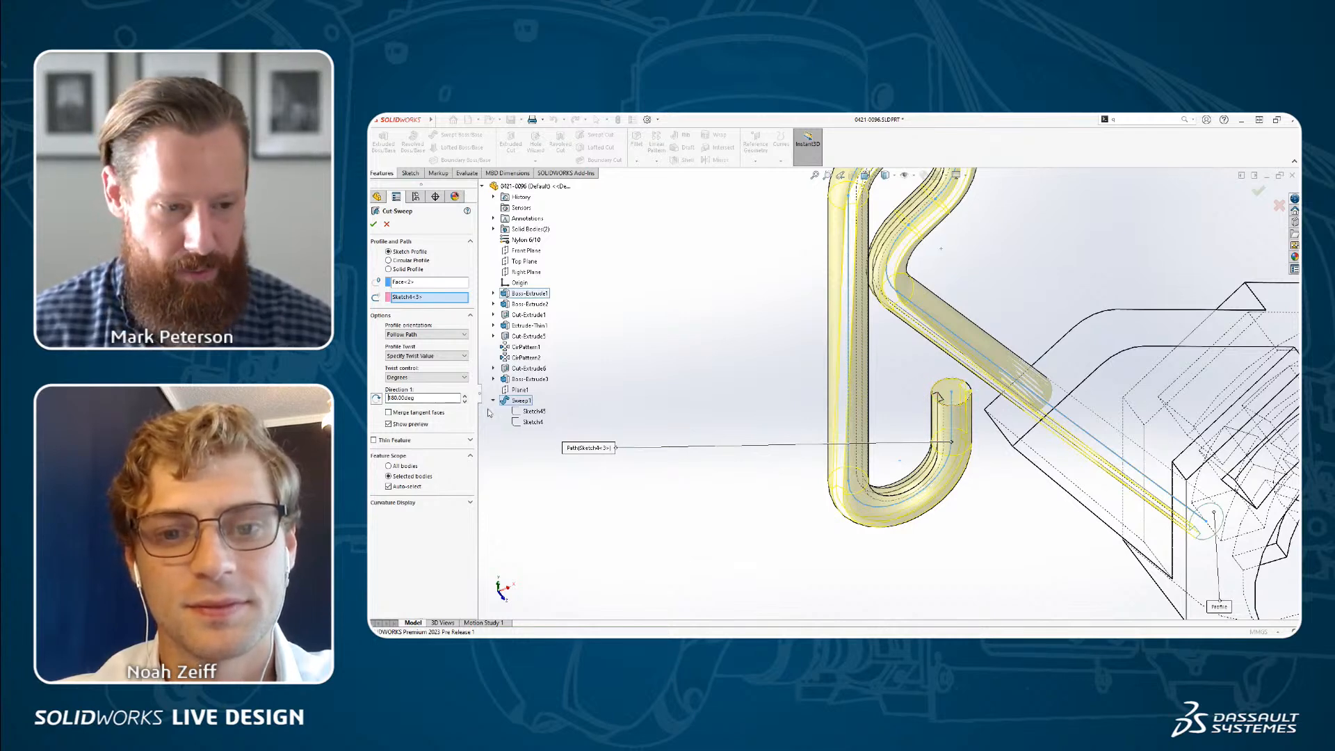
- Check the twist control units and change the swept cut's profile twist to Specify Direction Vector
left_click(464, 377)
left_click(464, 377)
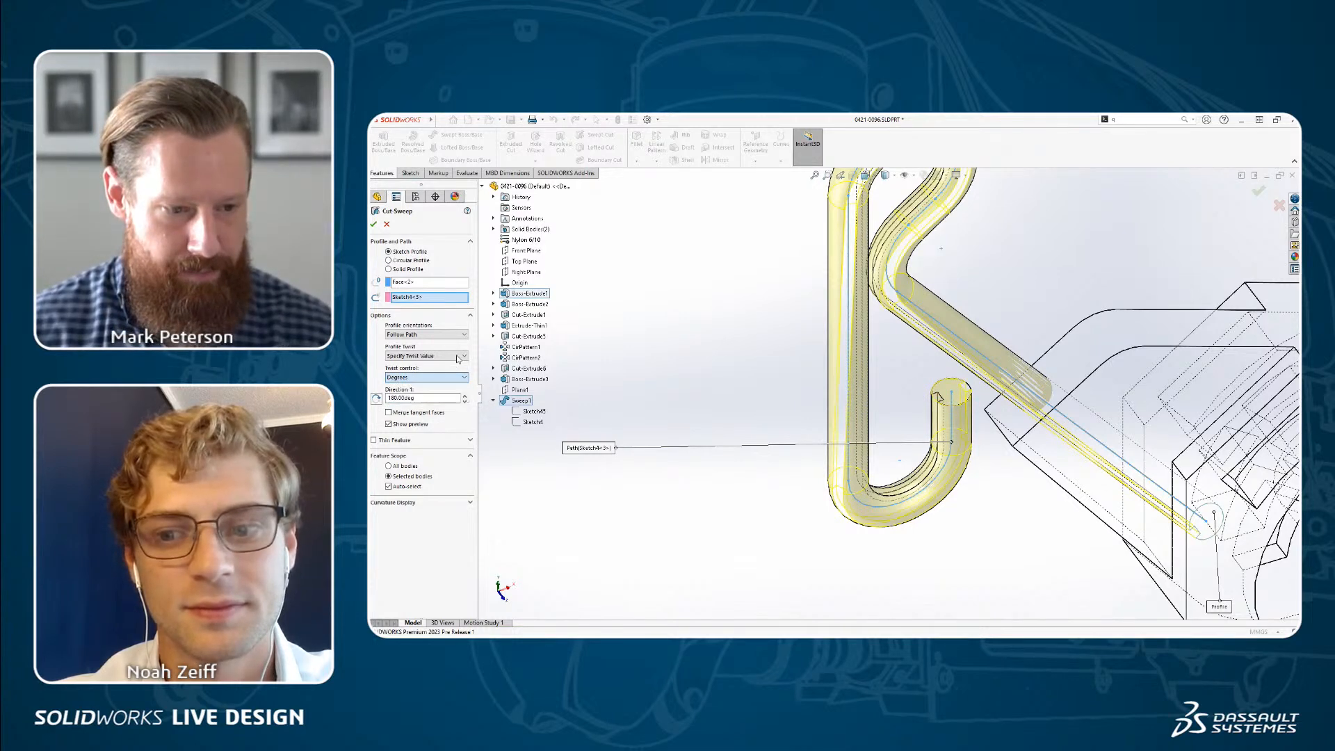
left_click(465, 356)
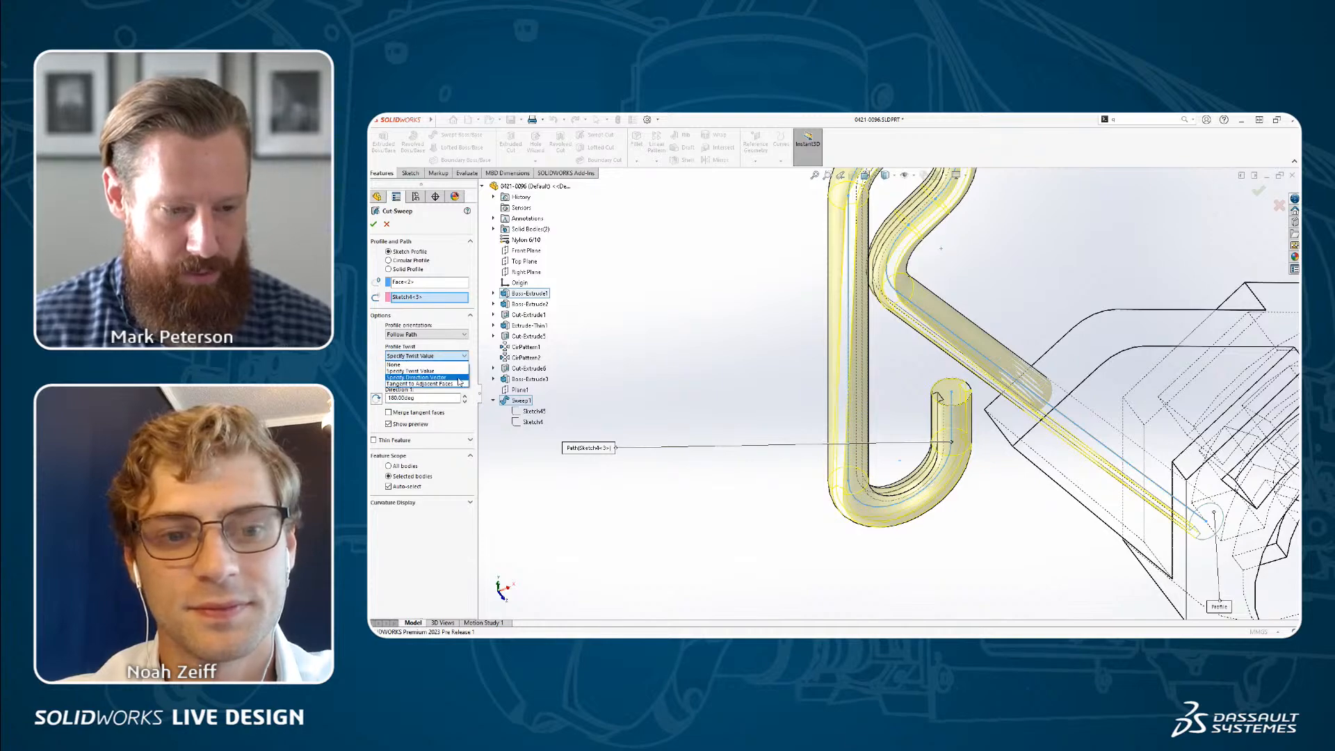
left_click(459, 377)
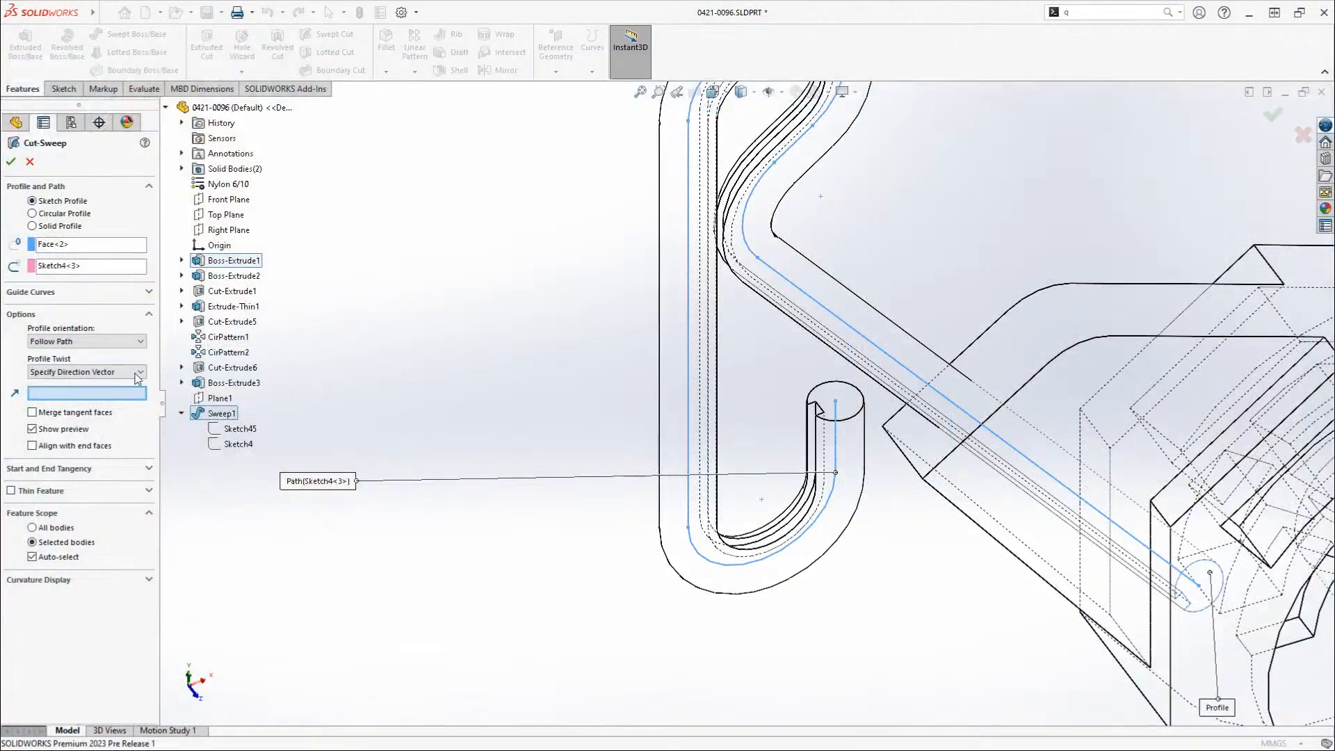
- Try to set the swept cut's profile twist to Tangent to Adjacent Faces
left_click(138, 374)
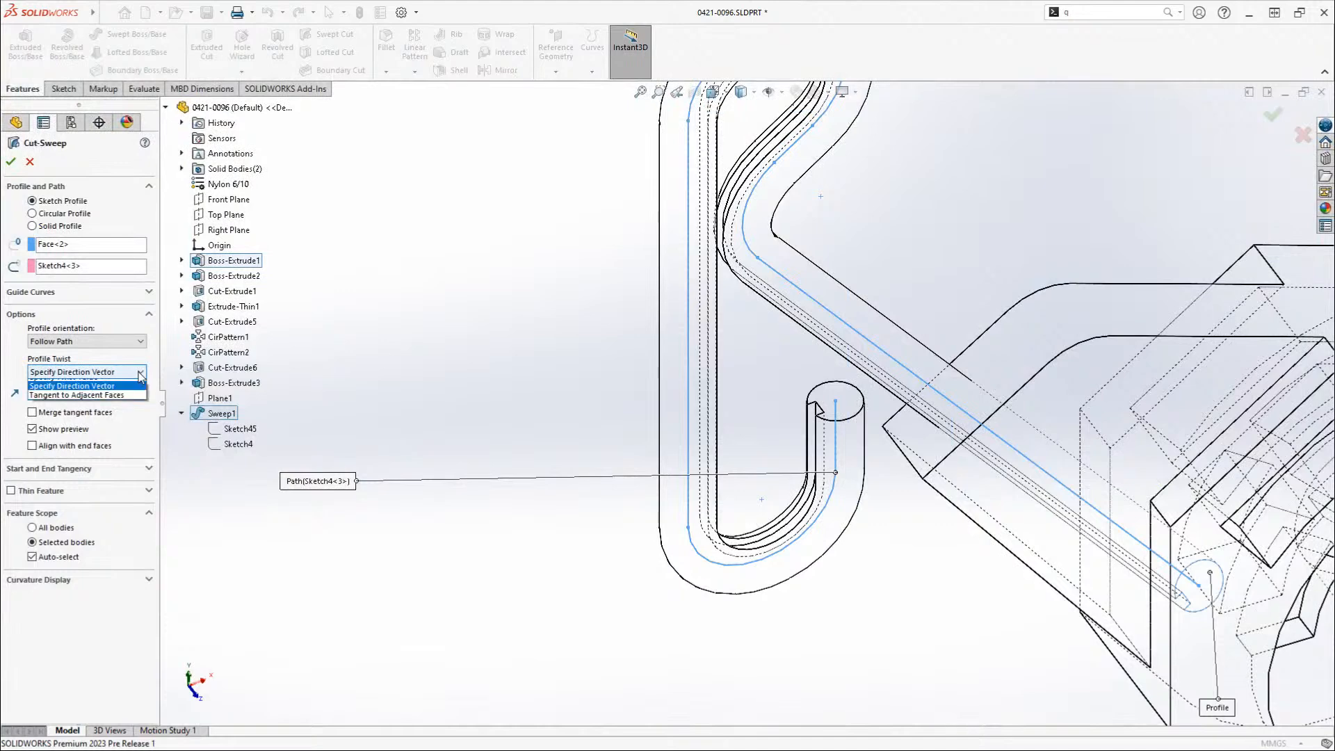
left_click(127, 413)
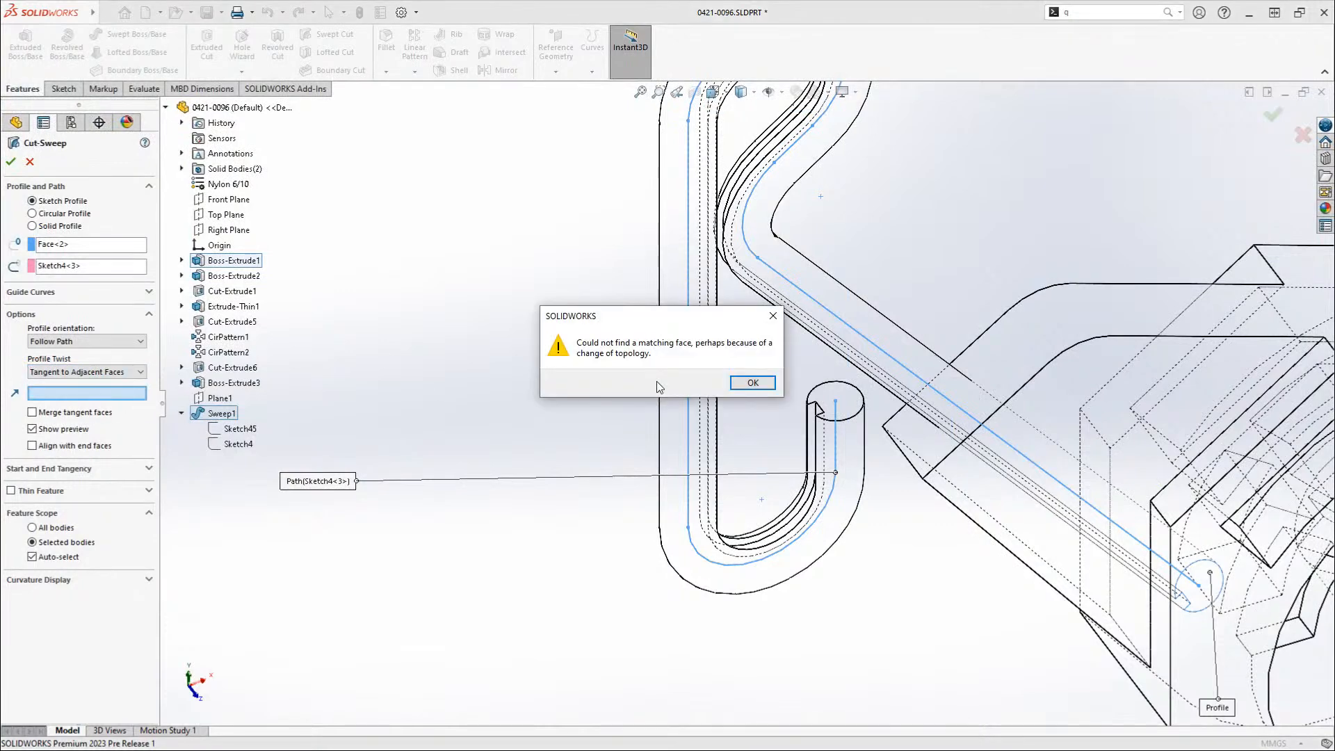
left_click(753, 383)
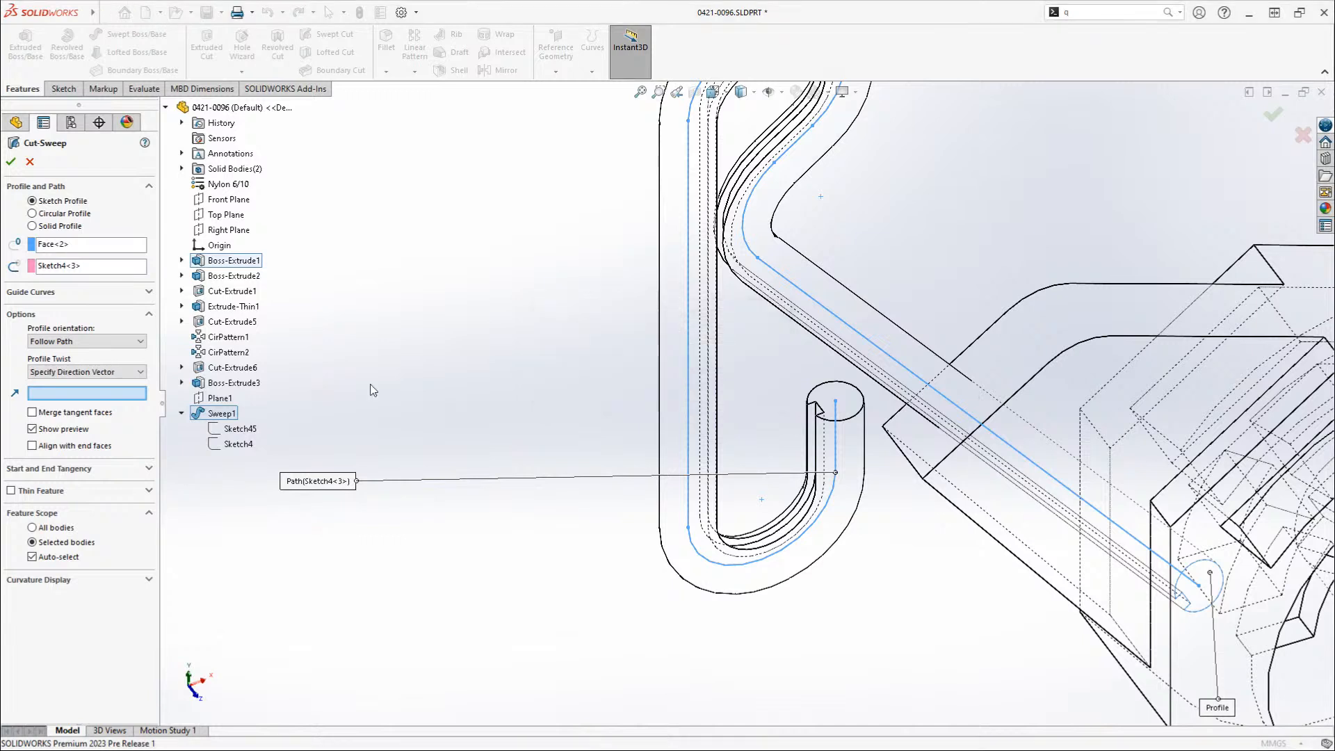
- Review the available profile twist and profile orientation choices for the swept cut
left_click(141, 372)
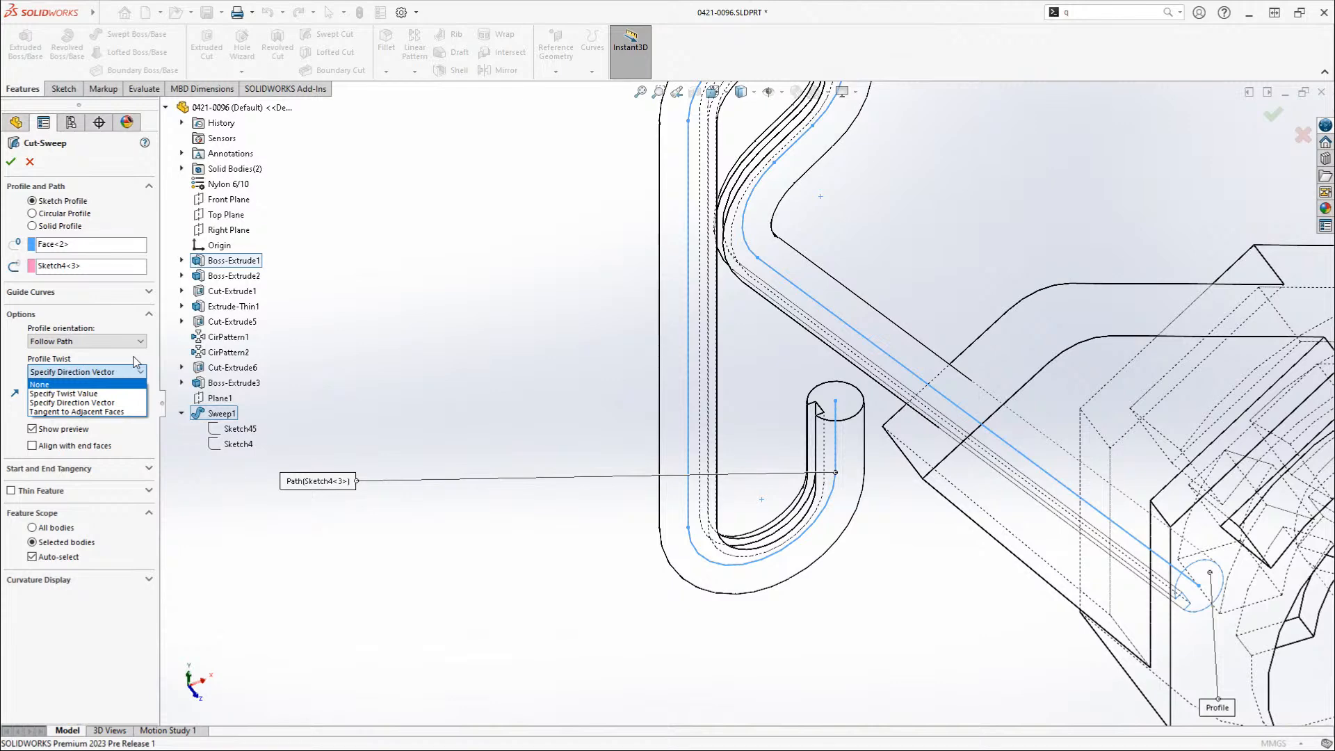
left_click(140, 372)
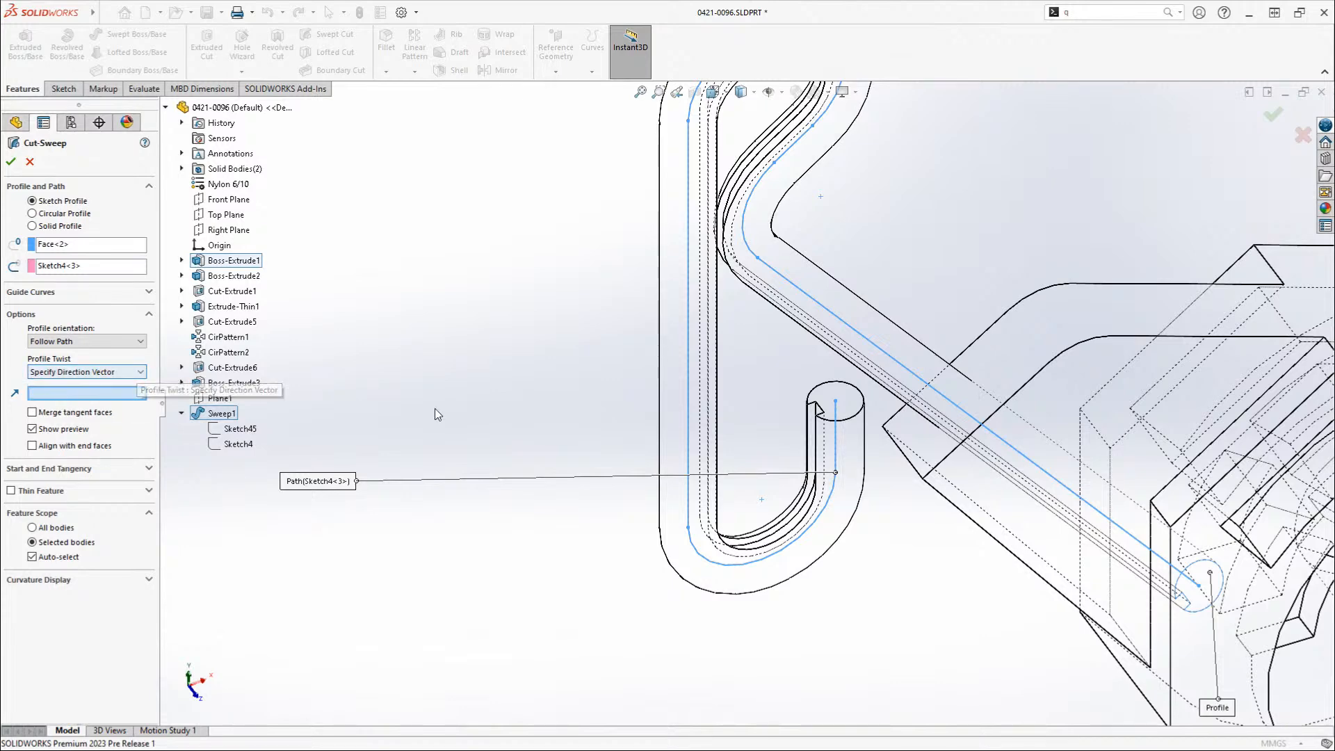
scroll(435, 408, "up", 2)
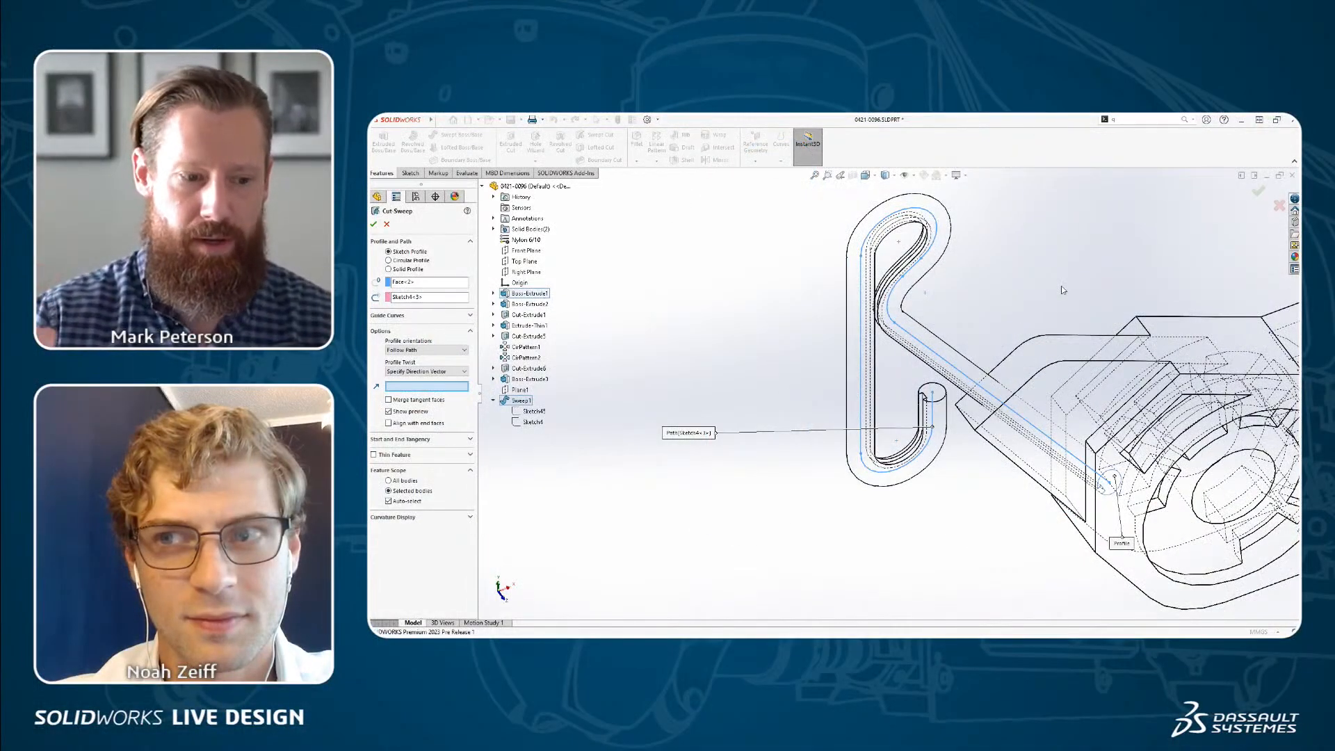
left_click(460, 371)
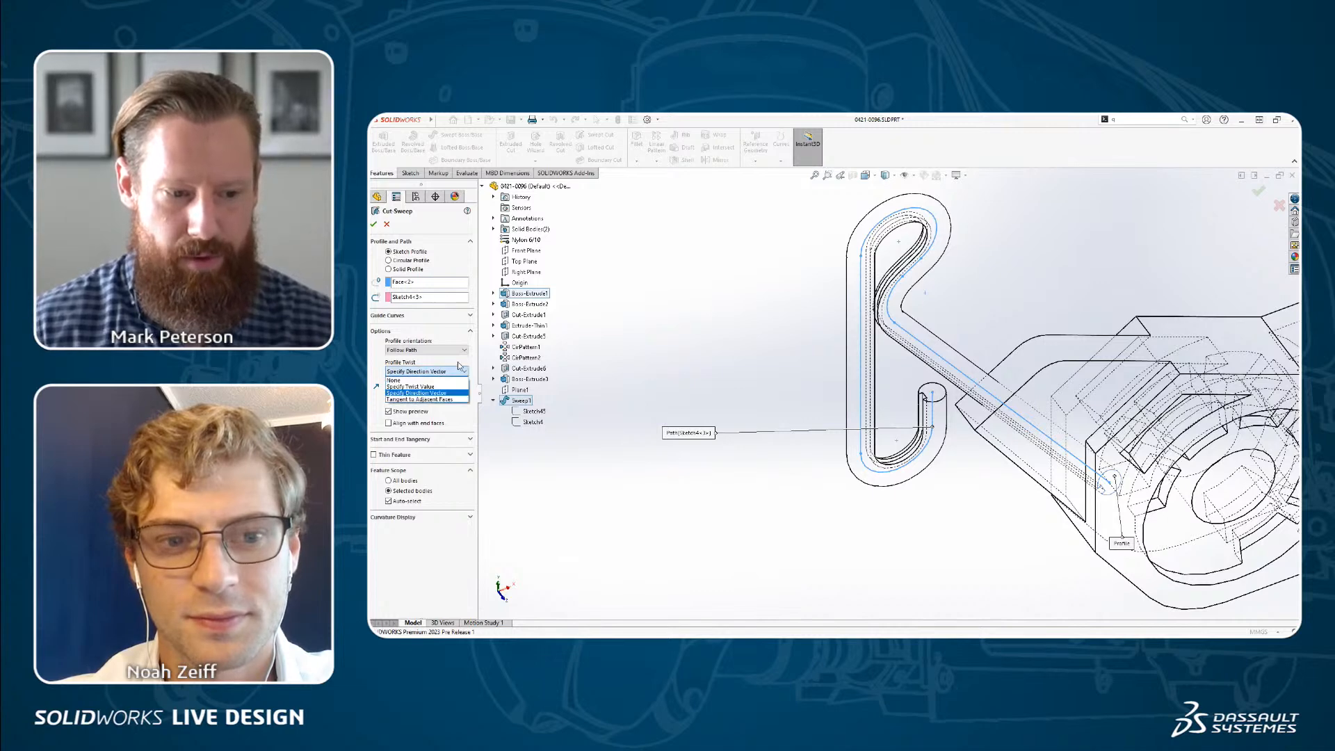
left_click(470, 423)
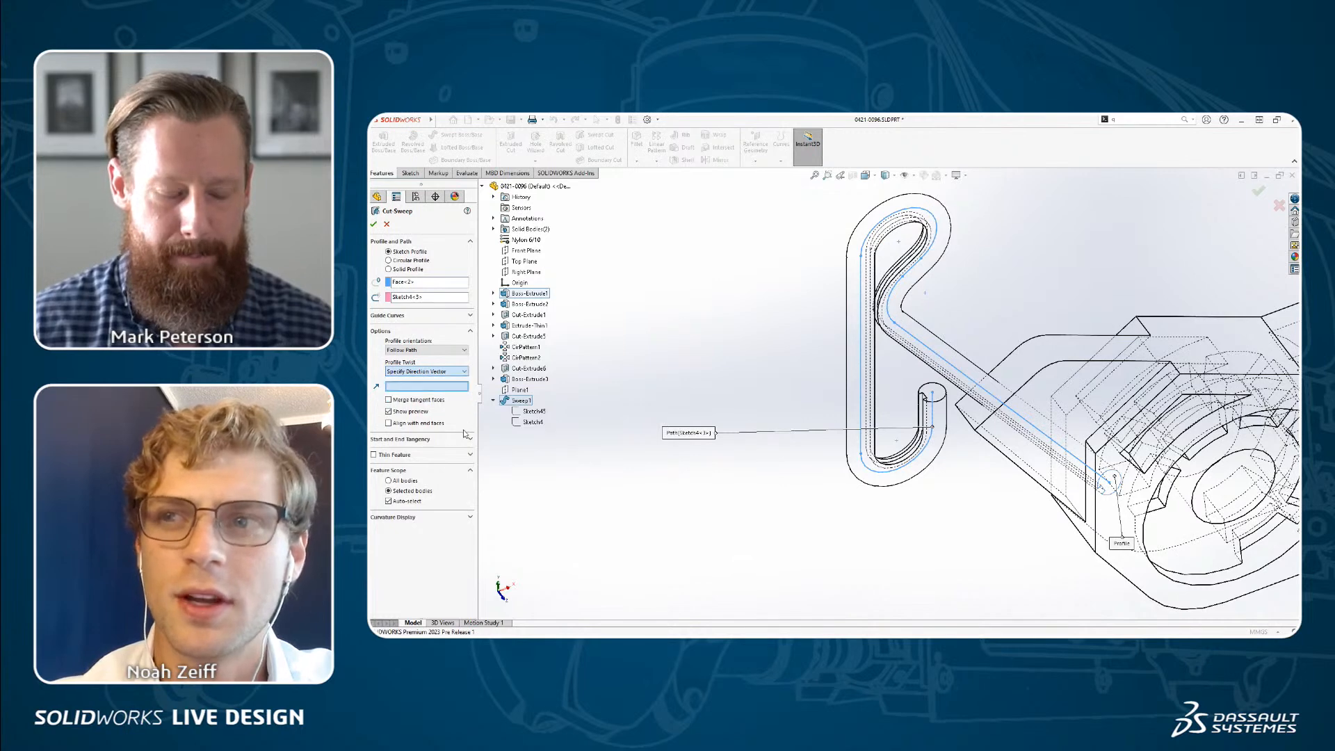
left_click(464, 373)
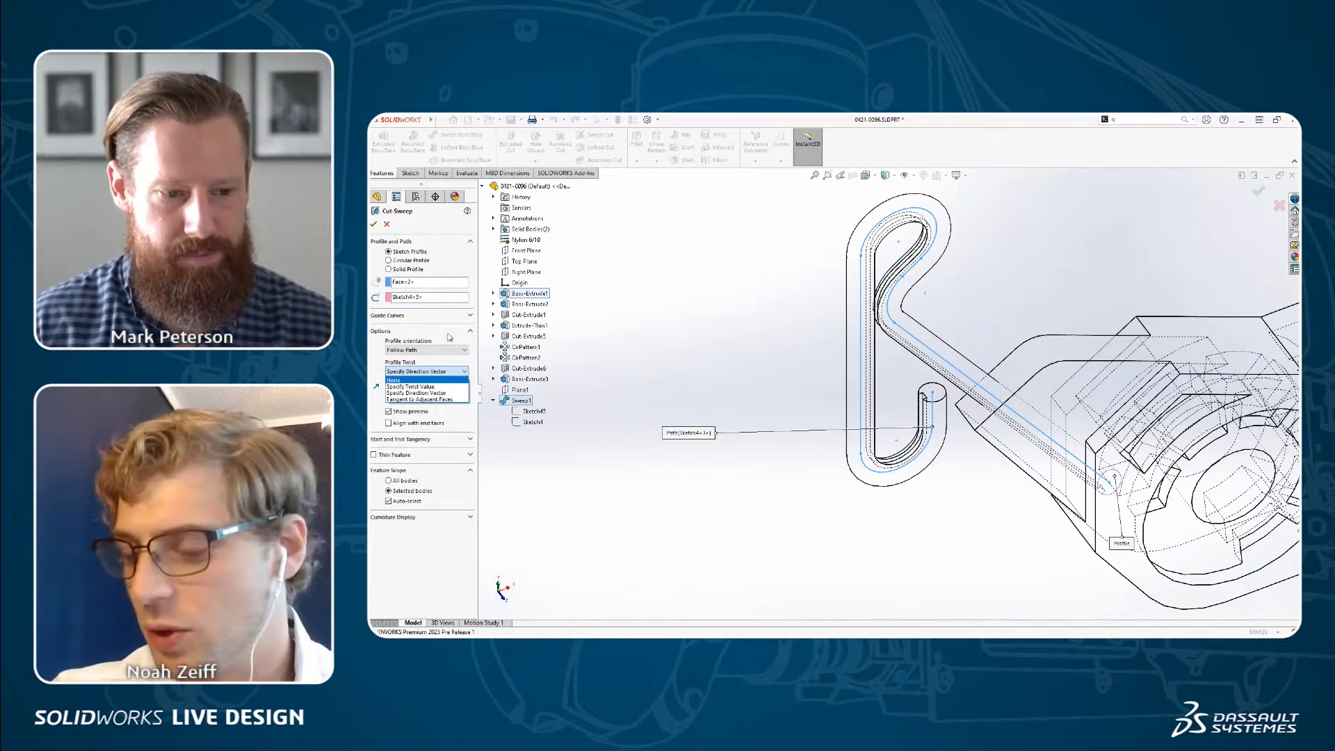
left_click(452, 339)
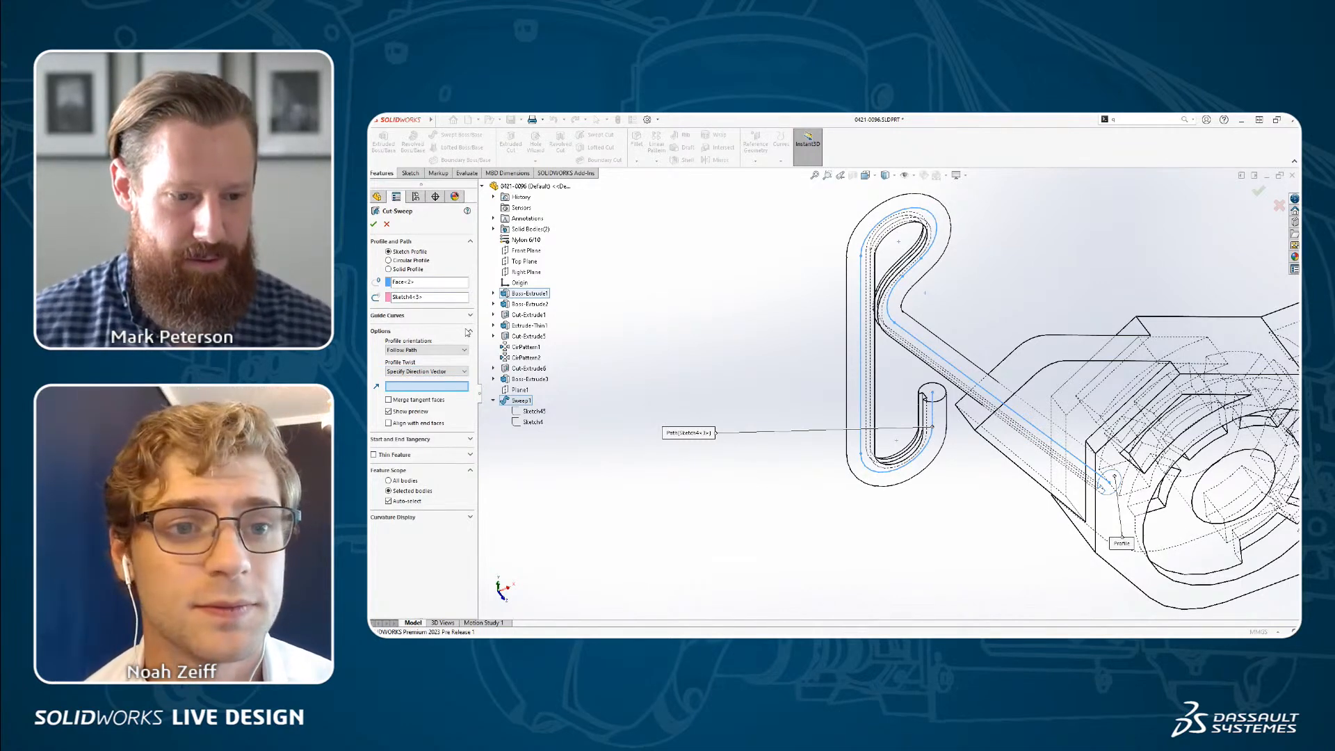
left_click(459, 350)
left_click(459, 350)
- Set the swept cut's profile twist to None and complete the cut along the hook path
left_click(461, 371)
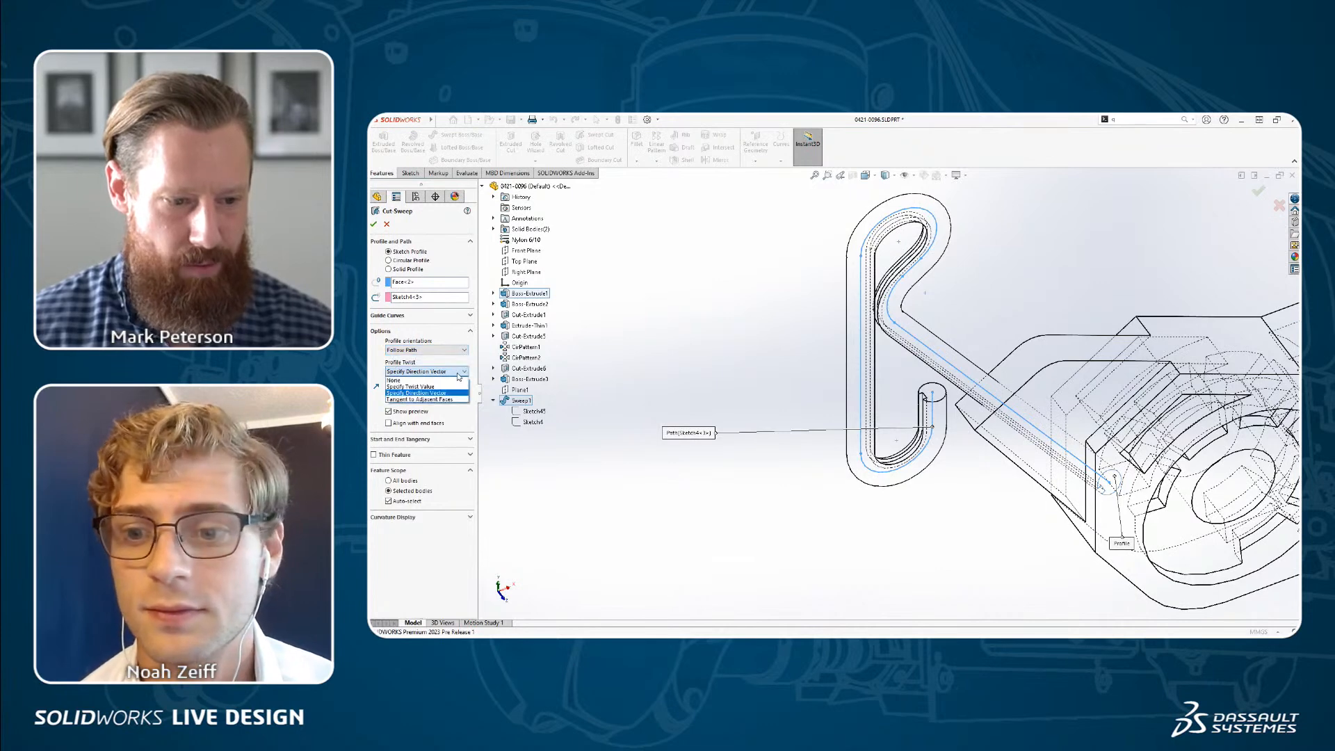
left_click(445, 381)
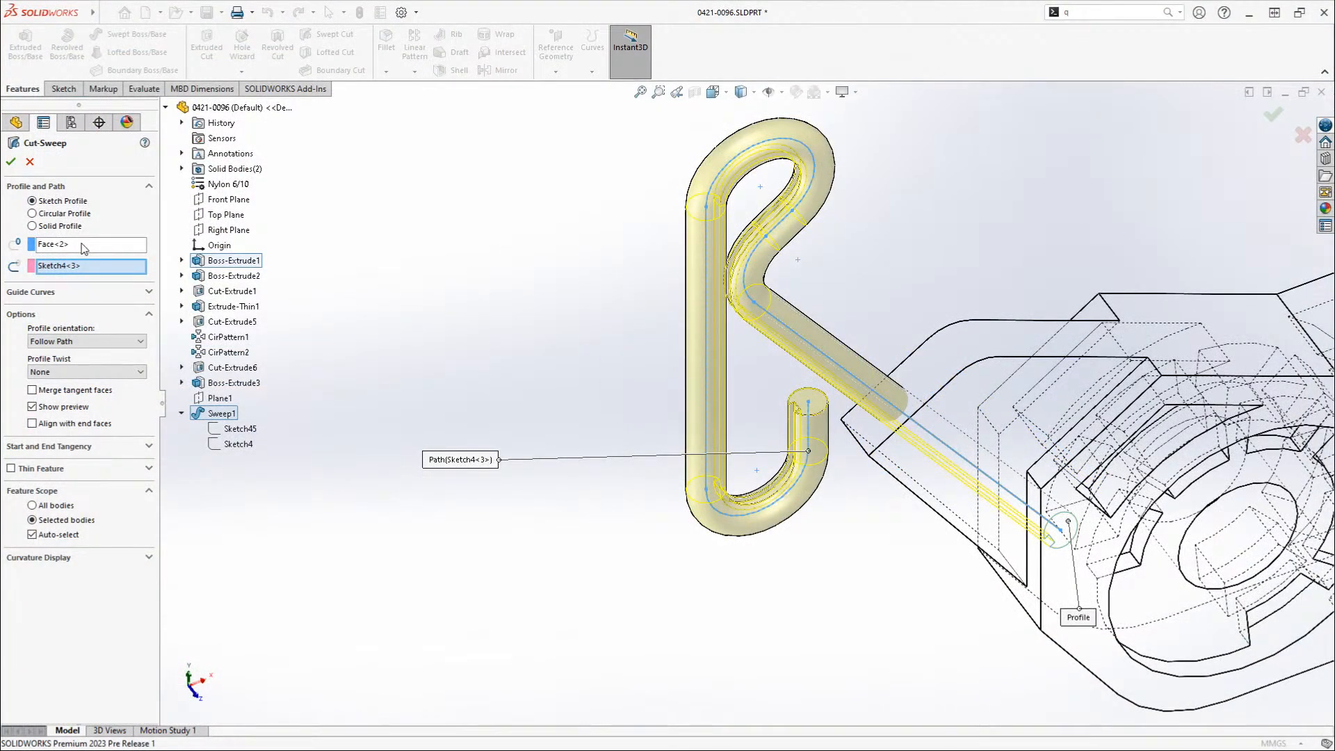
left_click(84, 248)
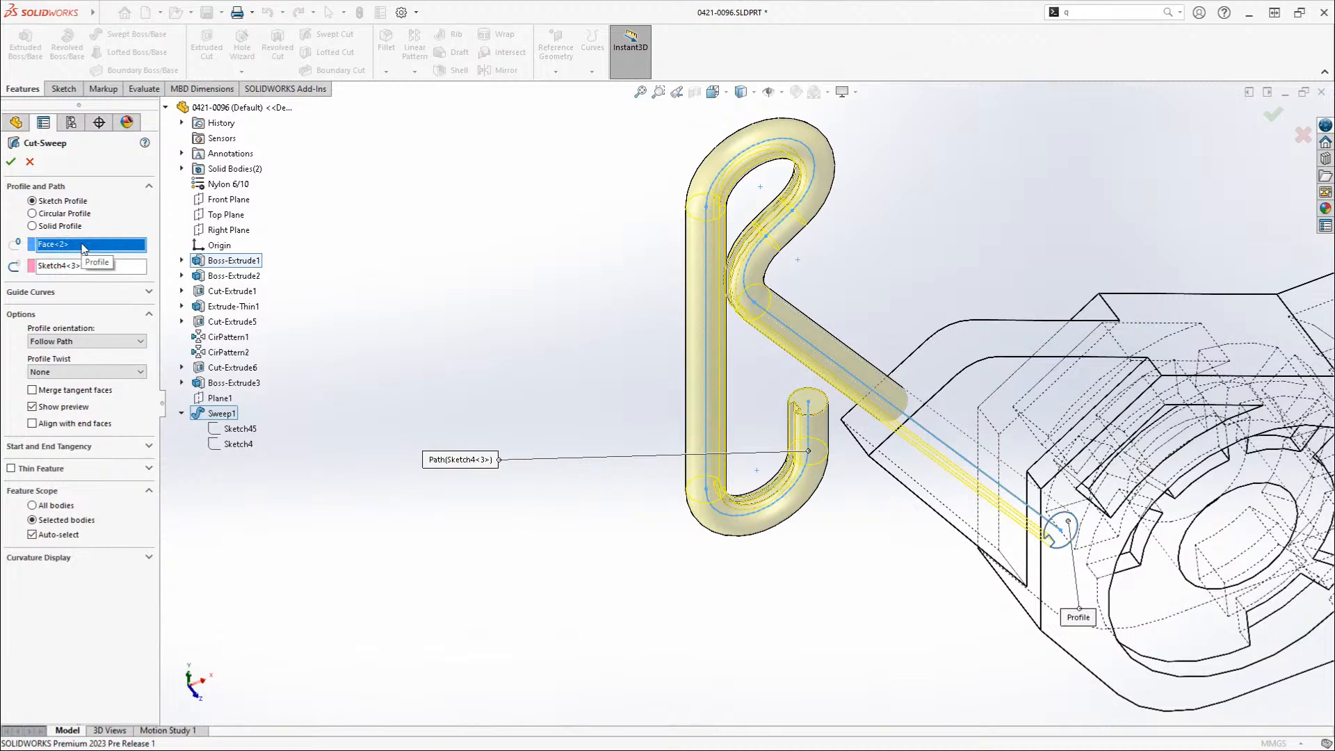
left_click(11, 161)
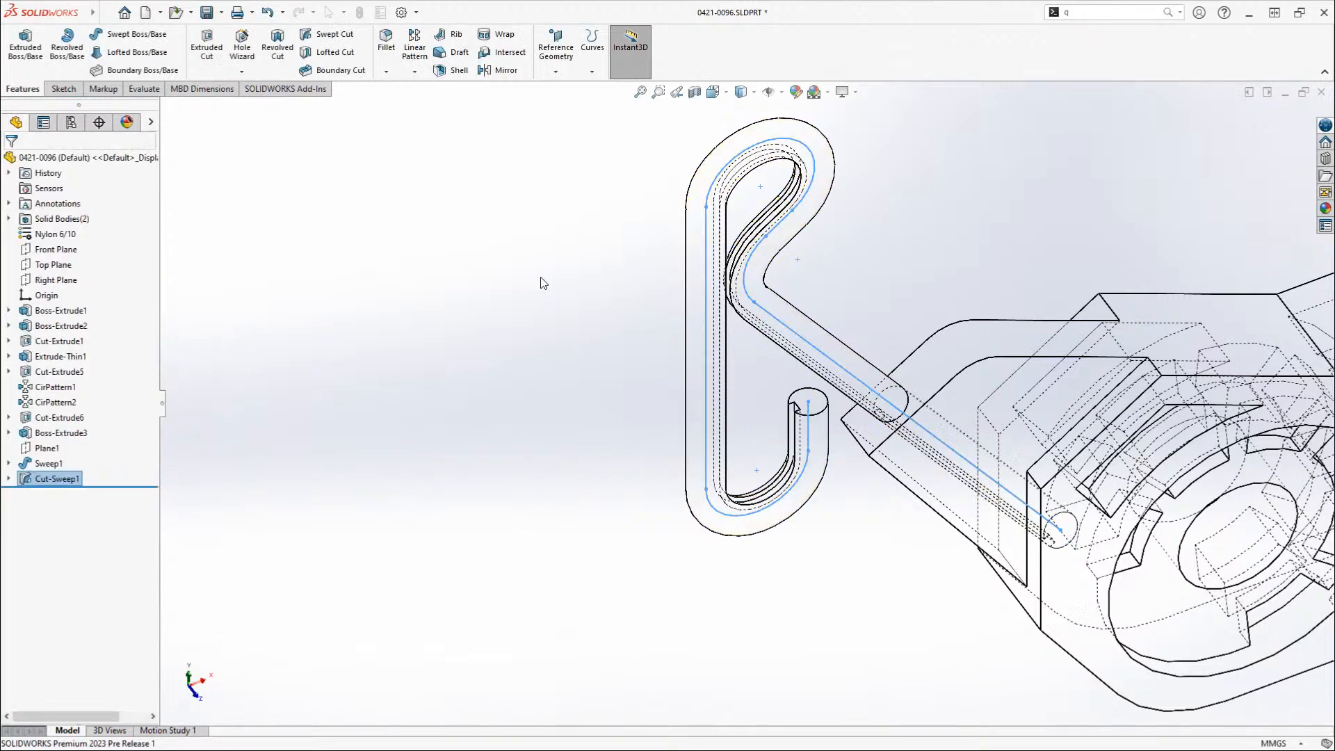
- Display the part shaded with edges and hide the hook body to inspect the swept cut's hole in the arm
left_click(743, 93)
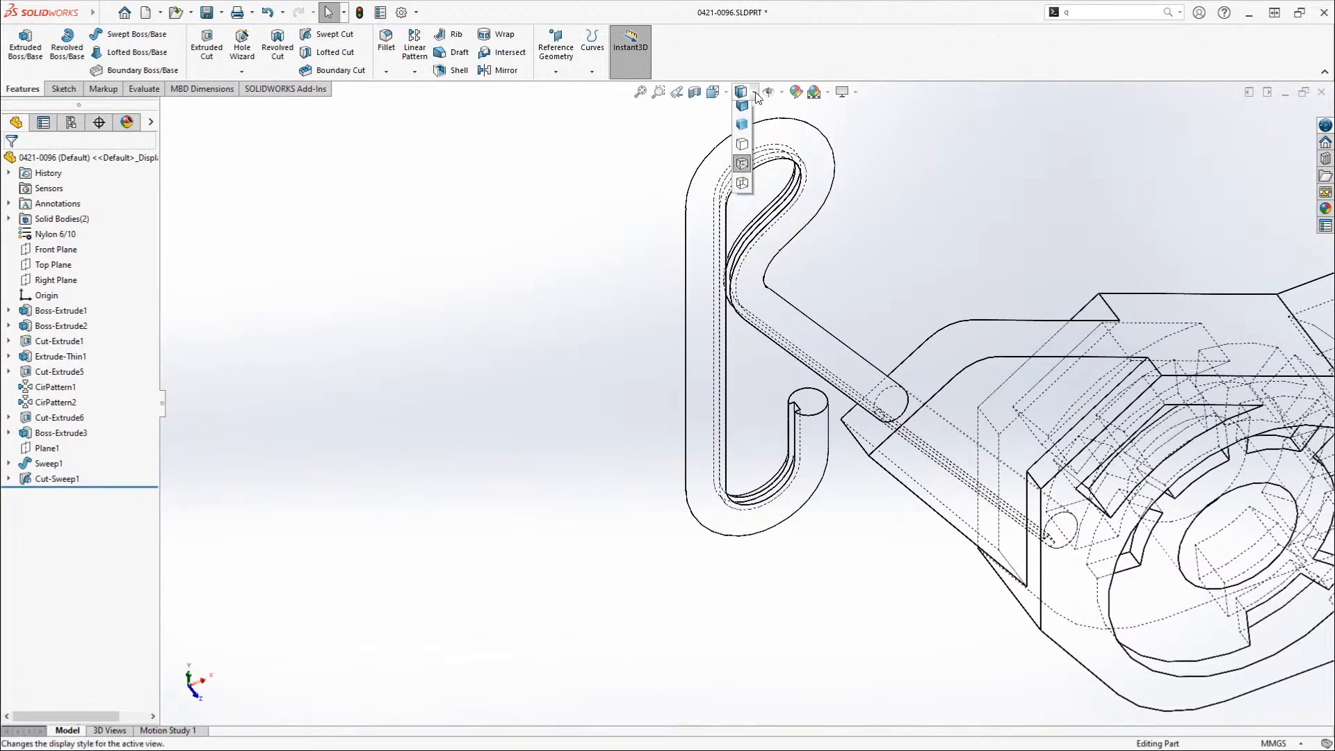
left_click(742, 110)
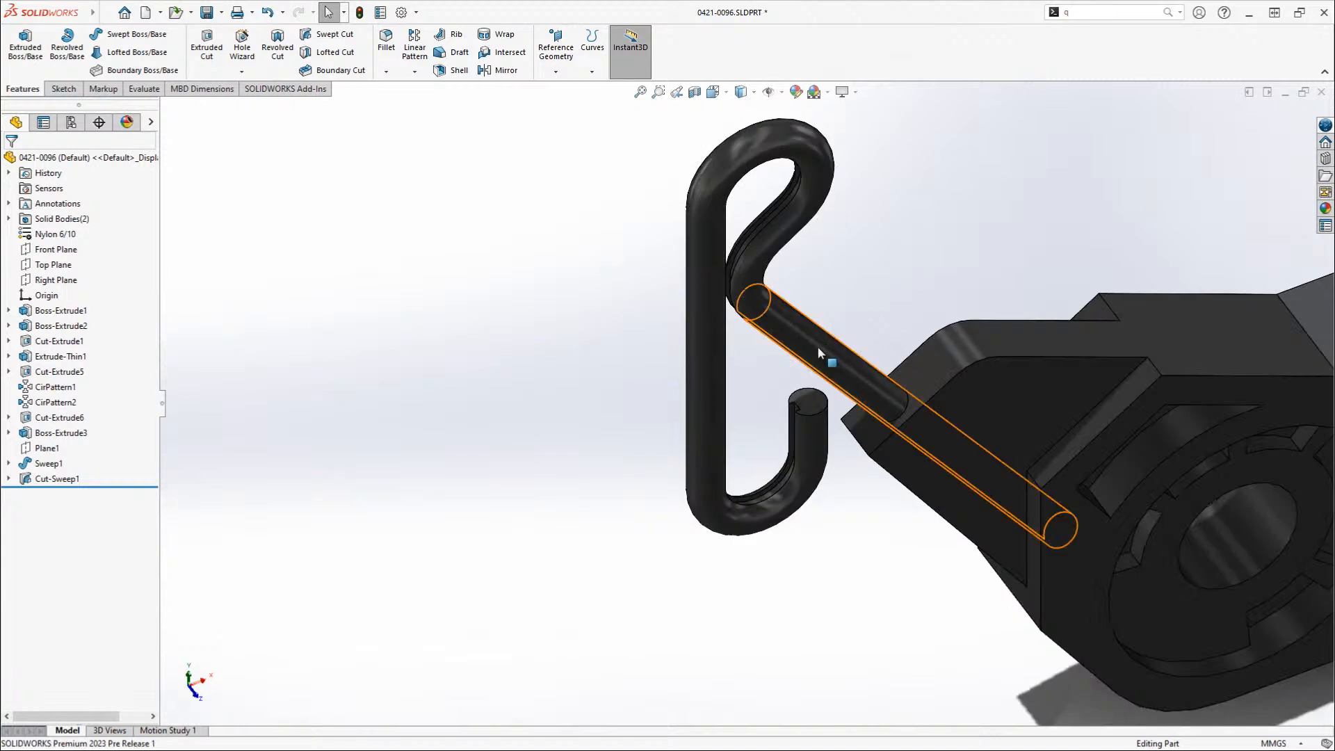
key("Tab")
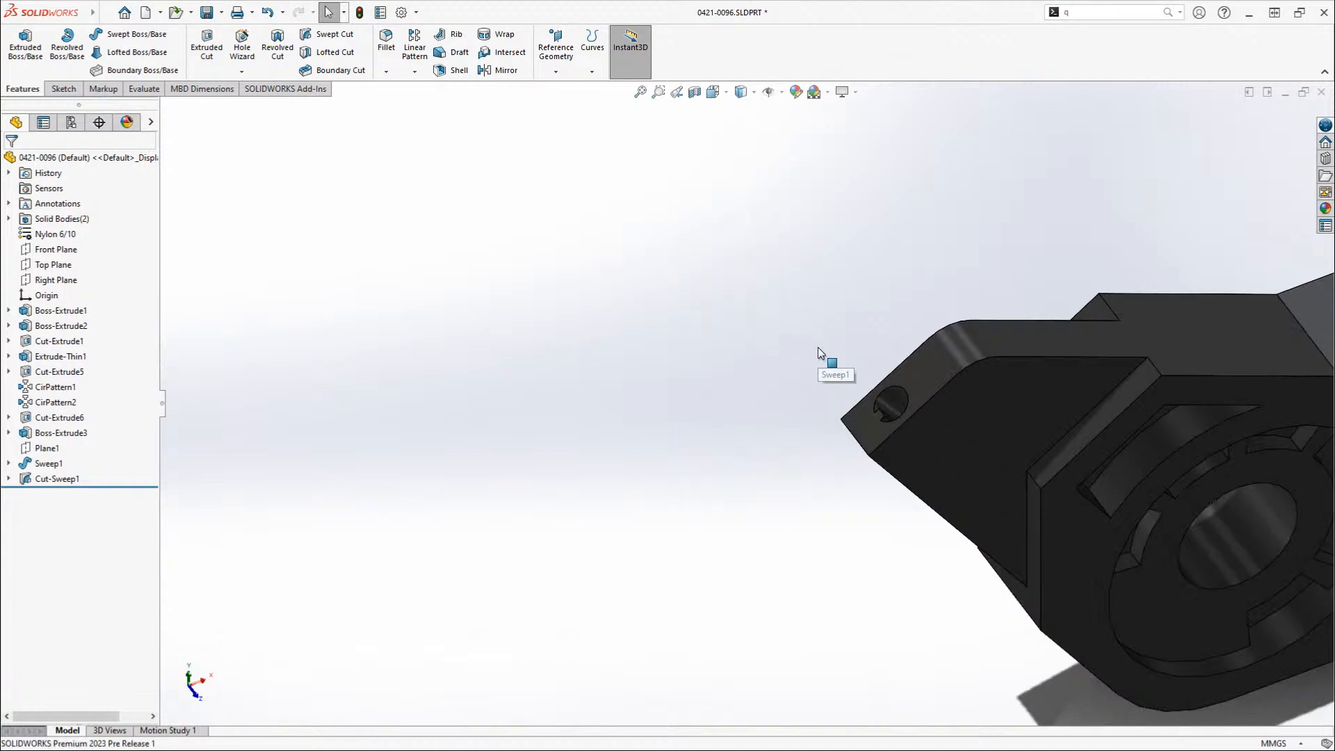
left_click(900, 413)
scroll(899, 416, "down", 5)
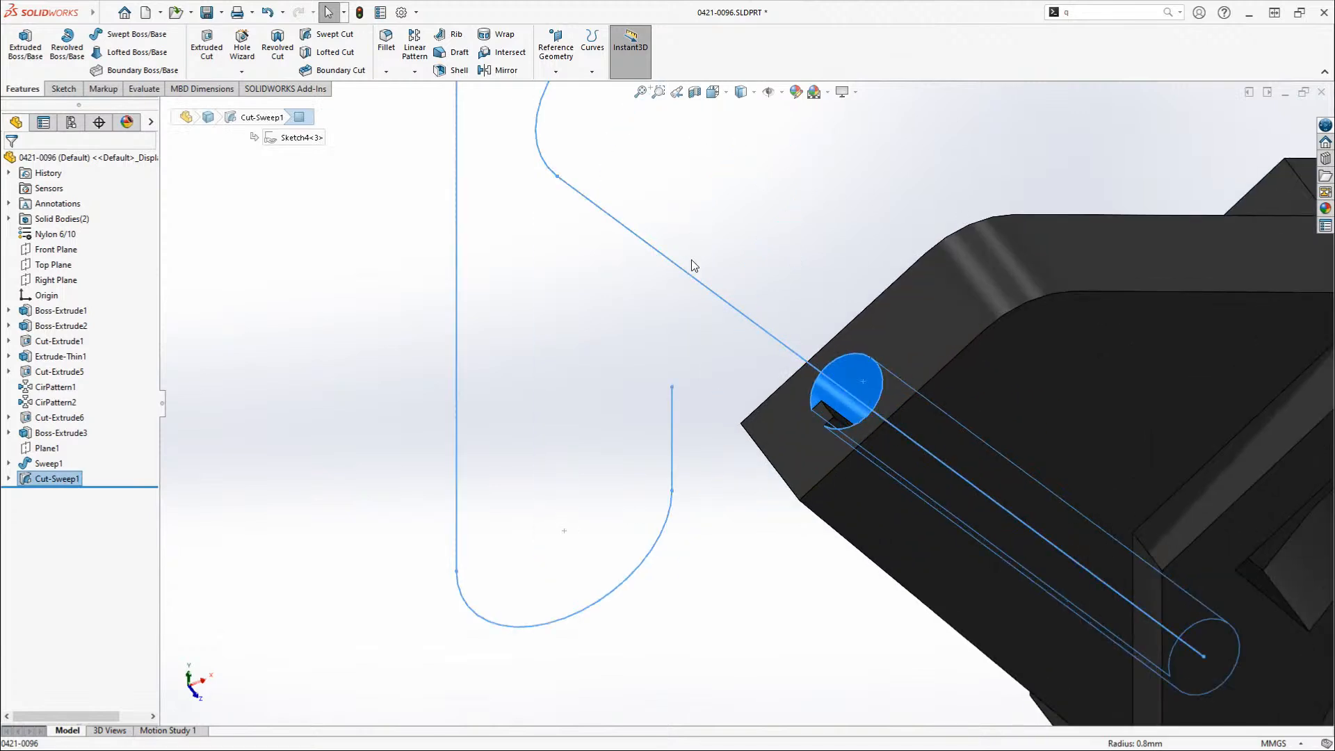
- Show the hook body again and fit the whole part in view
key("shift+Tab")
scroll(737, 279, "up", 3)
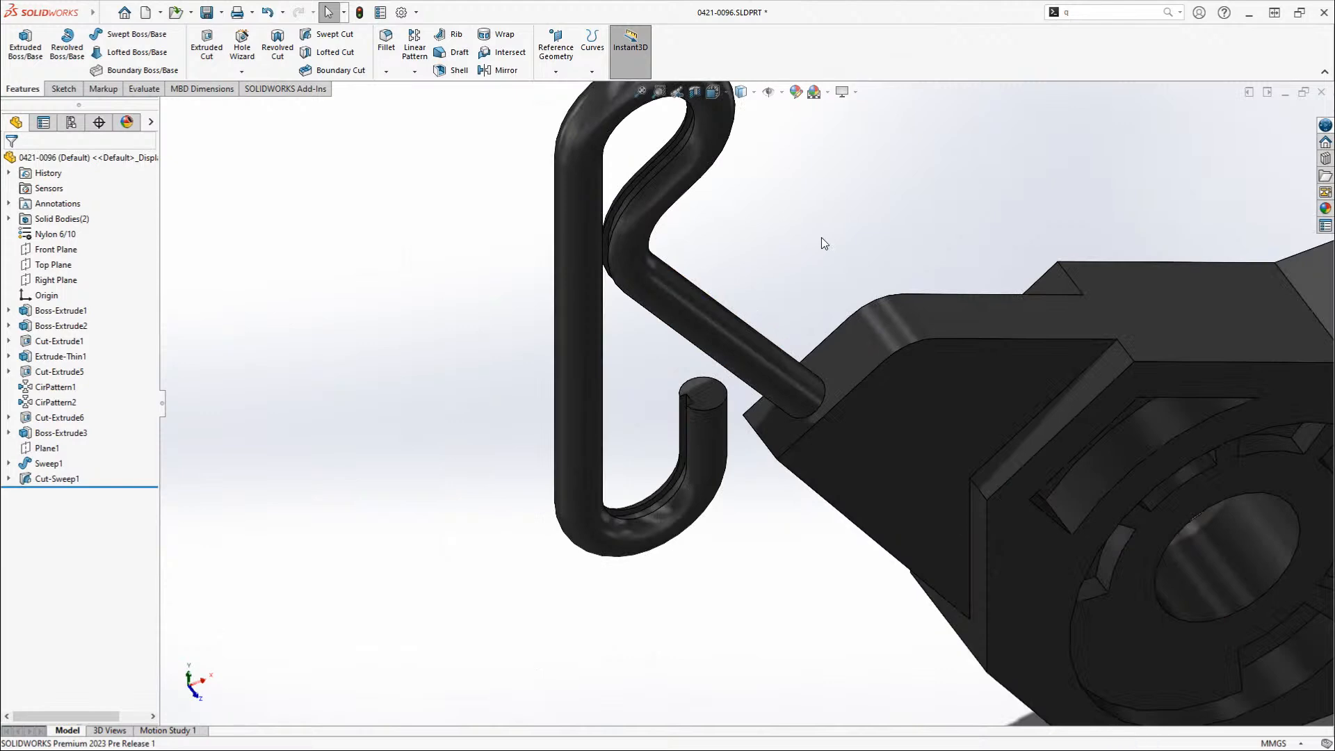
key("f")
middle_click_drag(821, 236, 817, 234)
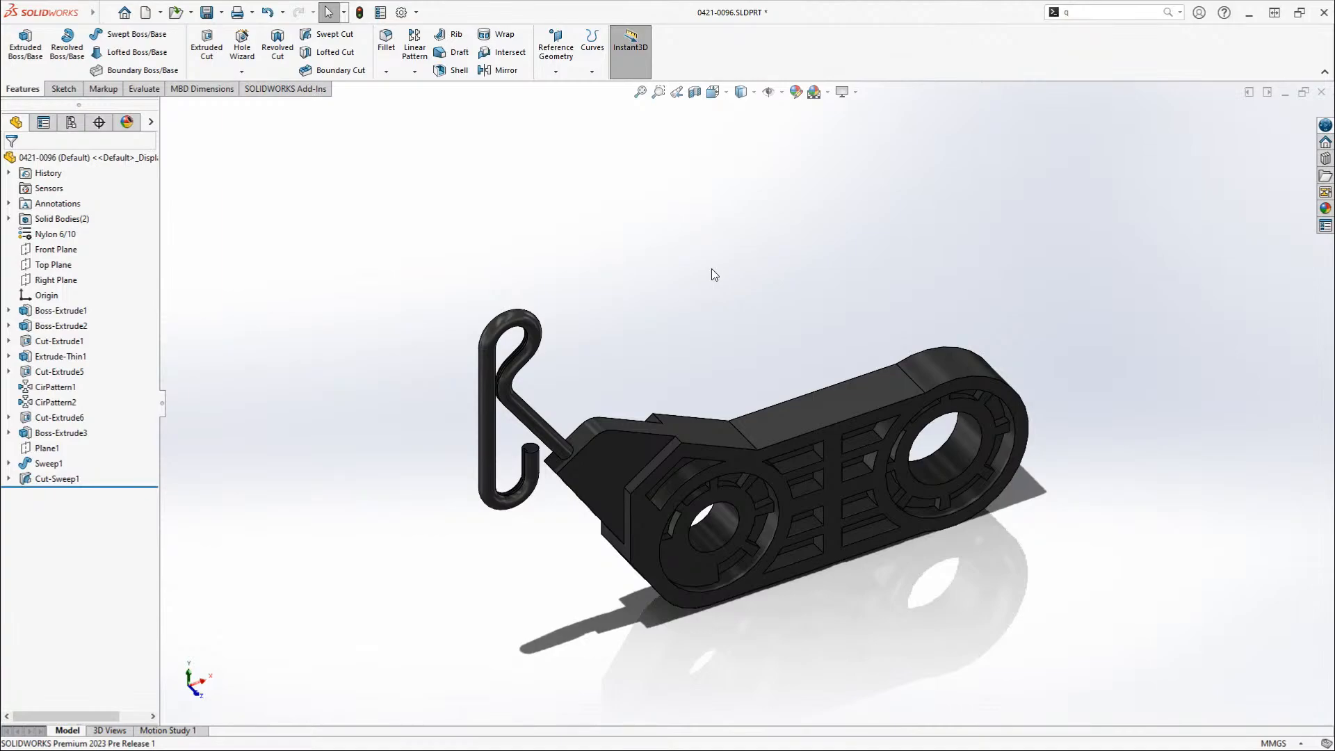
key("alt+Tab")
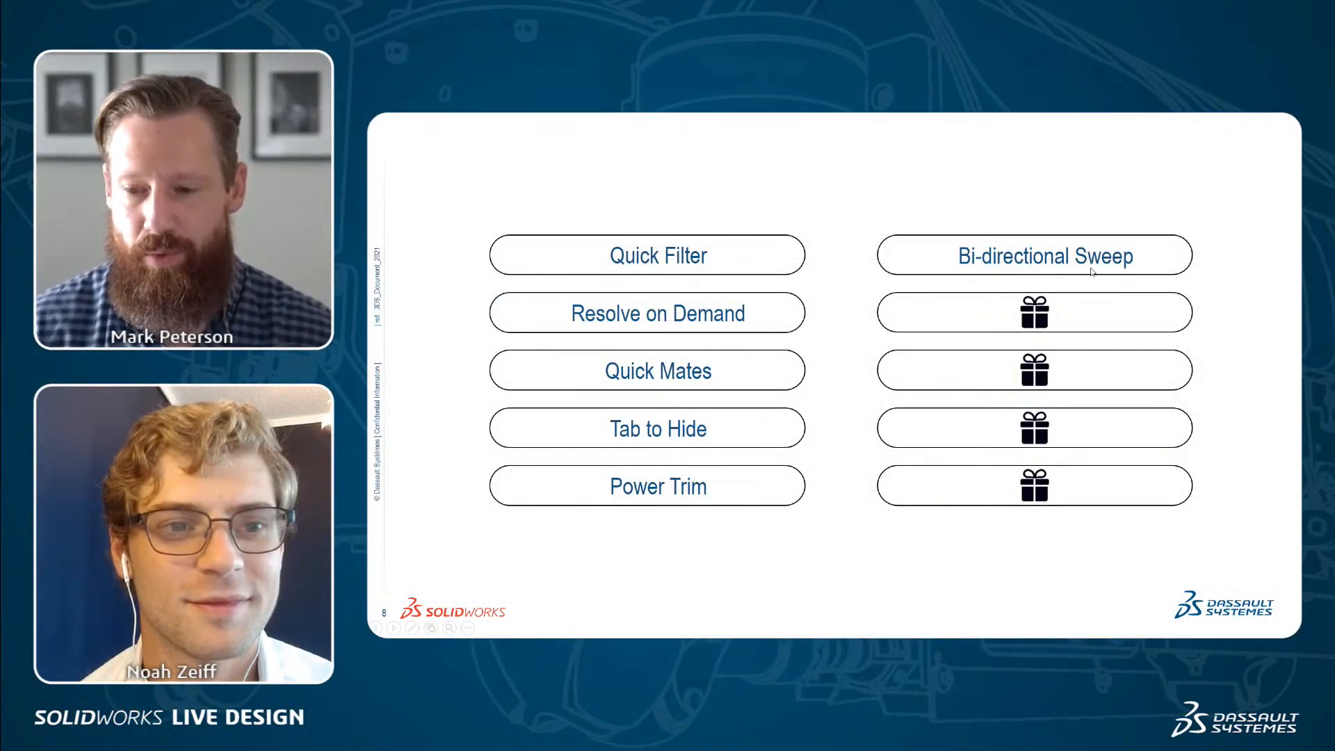
left_click(1037, 319)
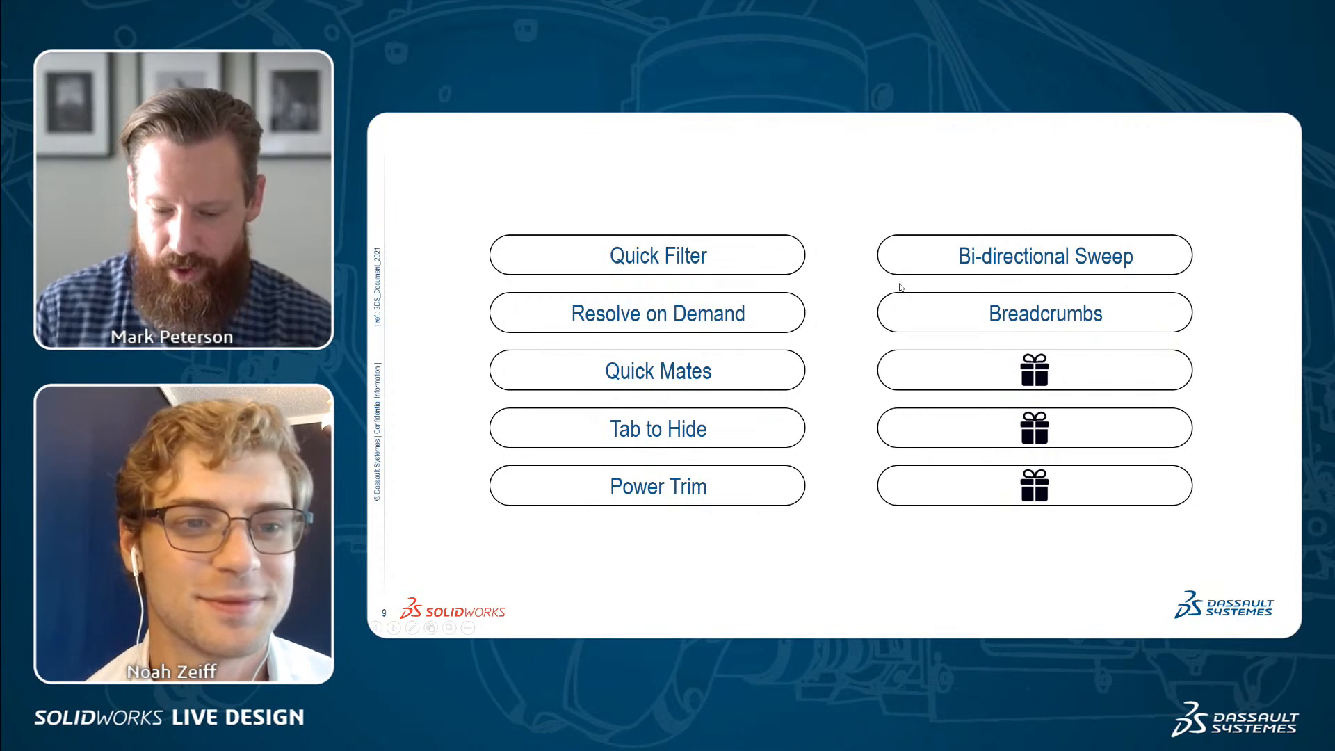
key("alt+Tab")
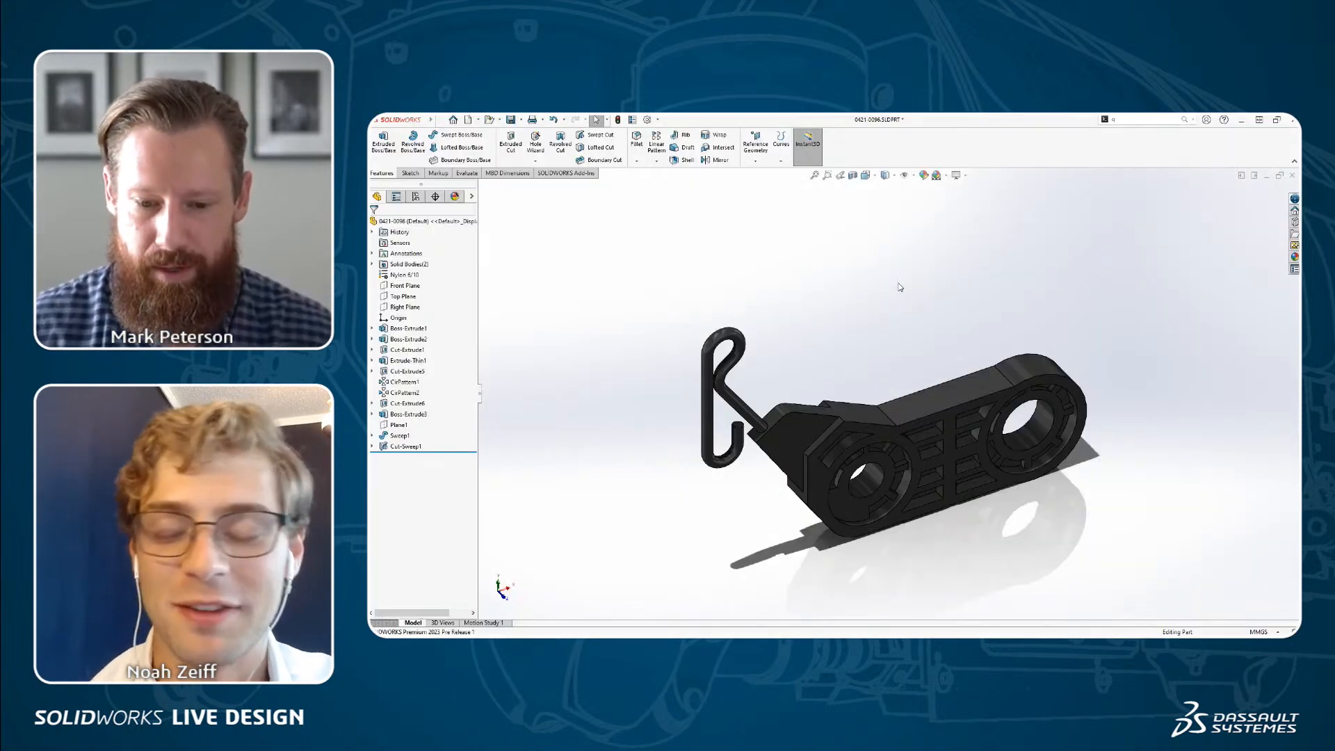
- Look up the material options for the hook's Sweep1 body among the part's solid bodies
mouse_move(892, 312)
middle_mouse_down()
mouse_move(900, 327)
mouse_move(891, 290)
middle_mouse_up()
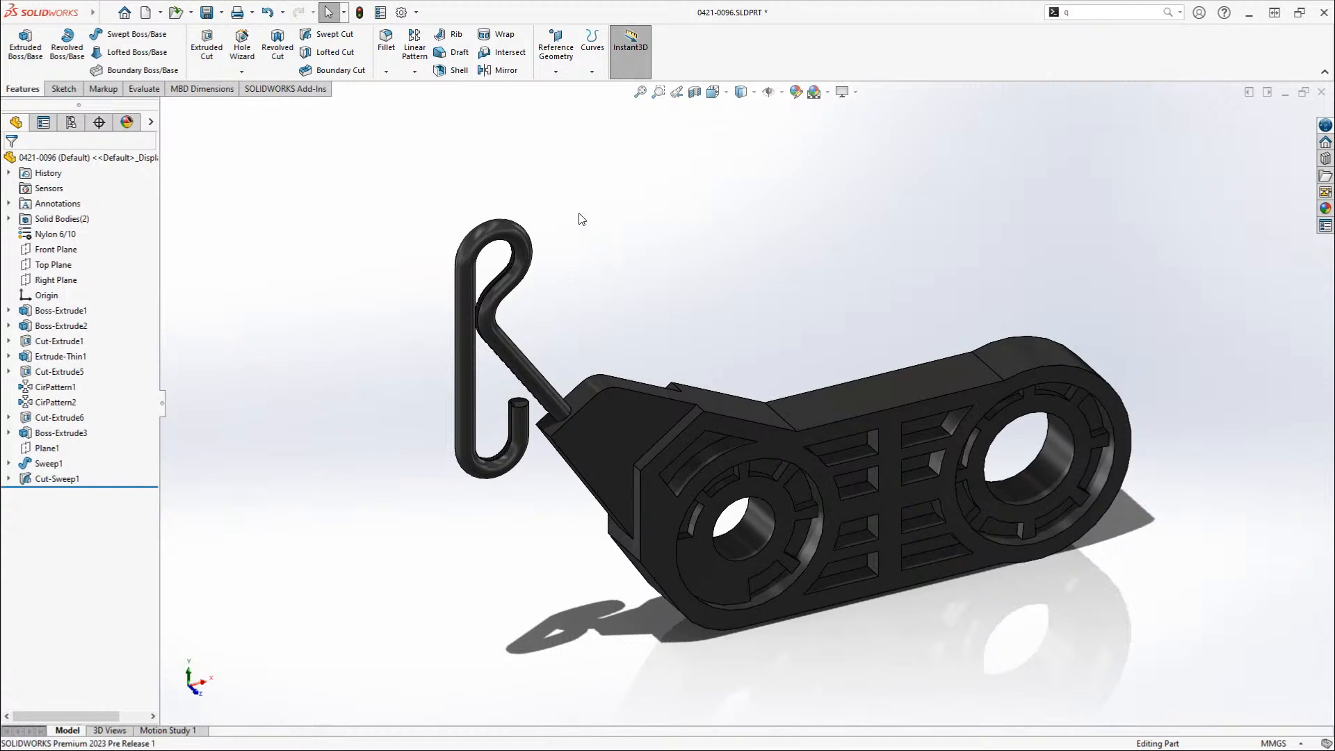
left_click(10, 219)
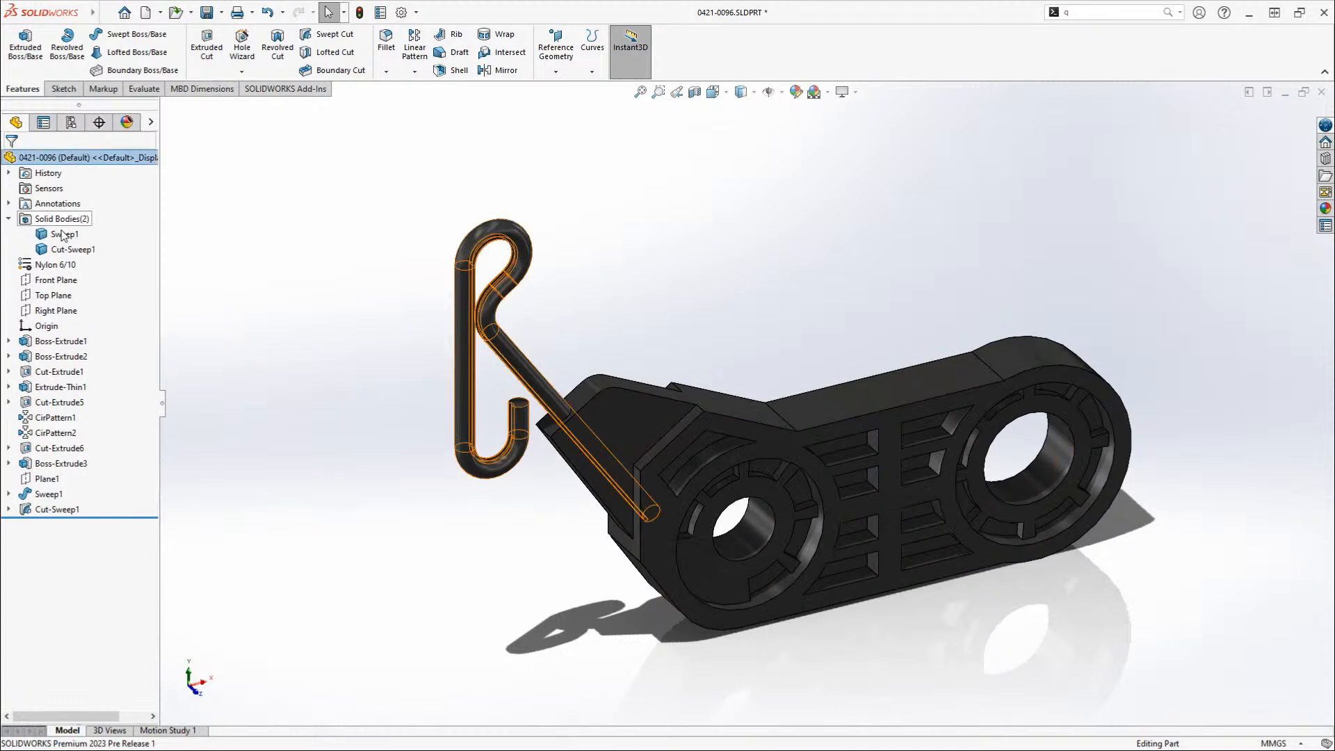
right_click(61, 237)
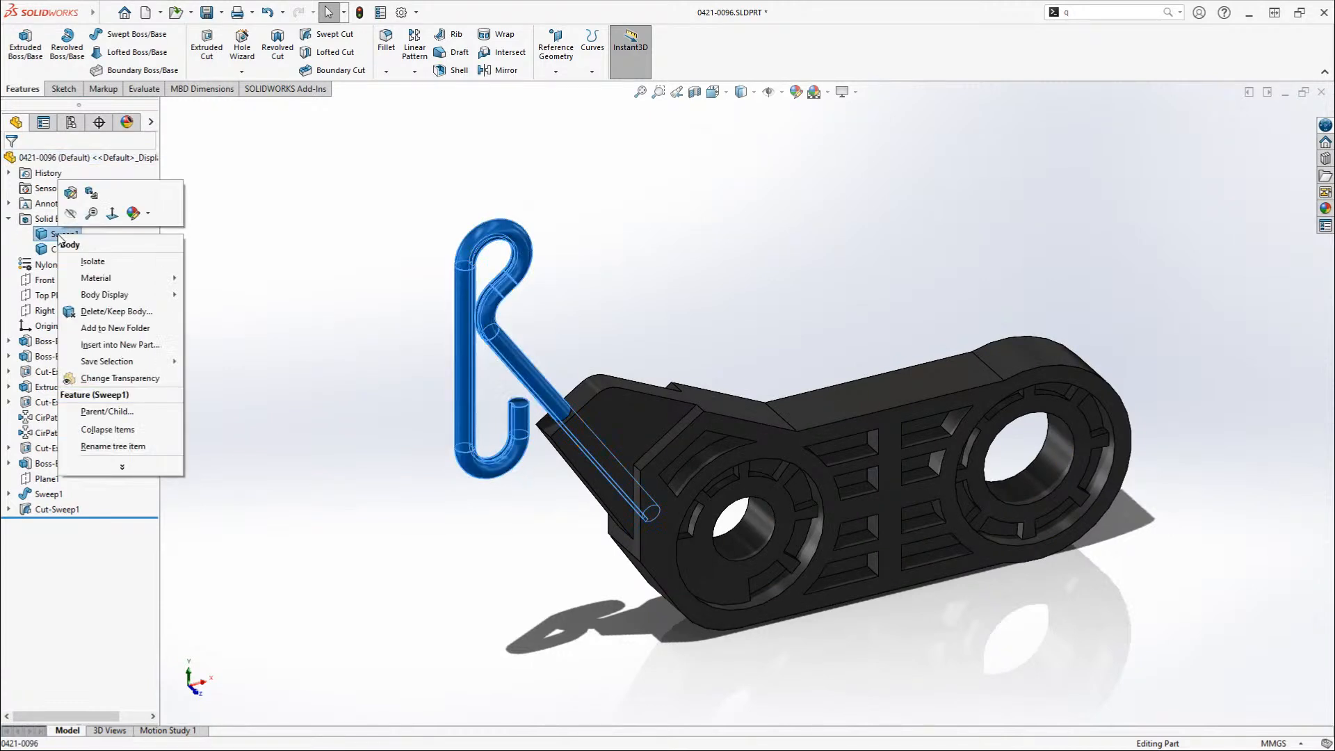
mouse_move(148, 278)
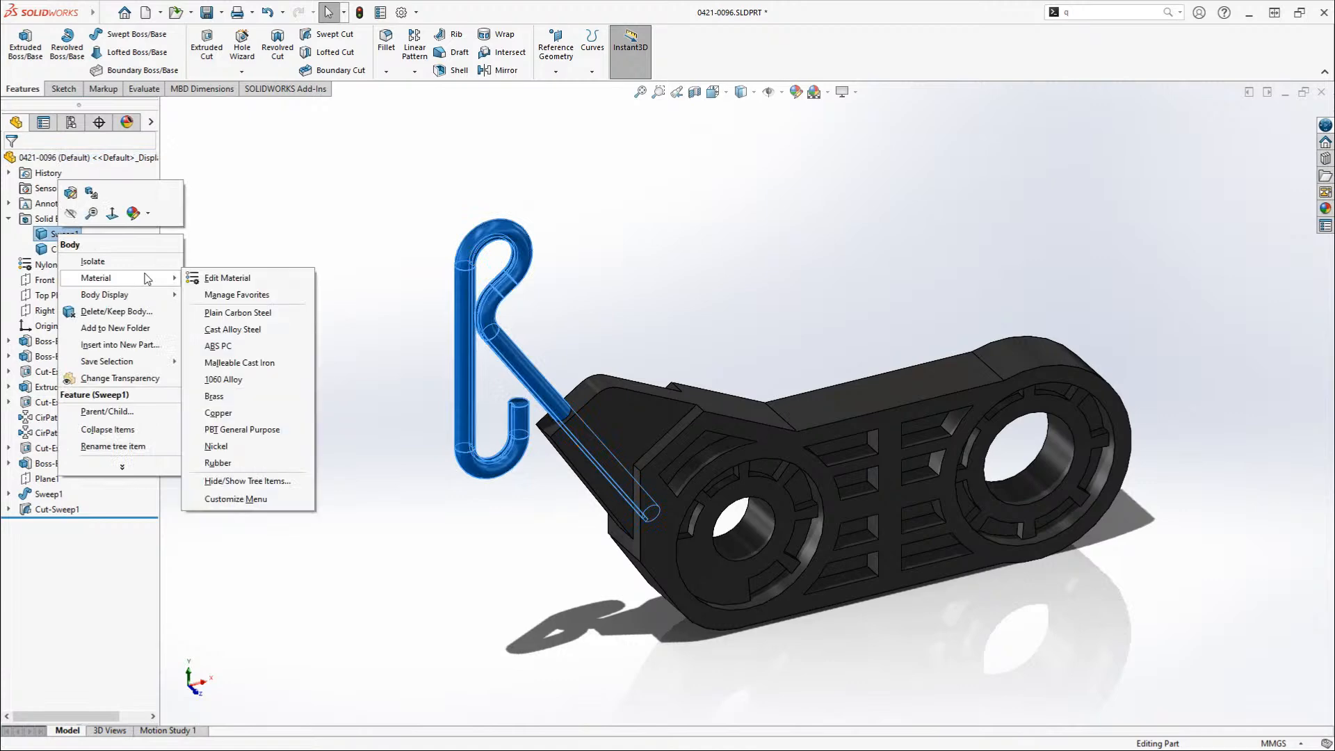
left_click(324, 218)
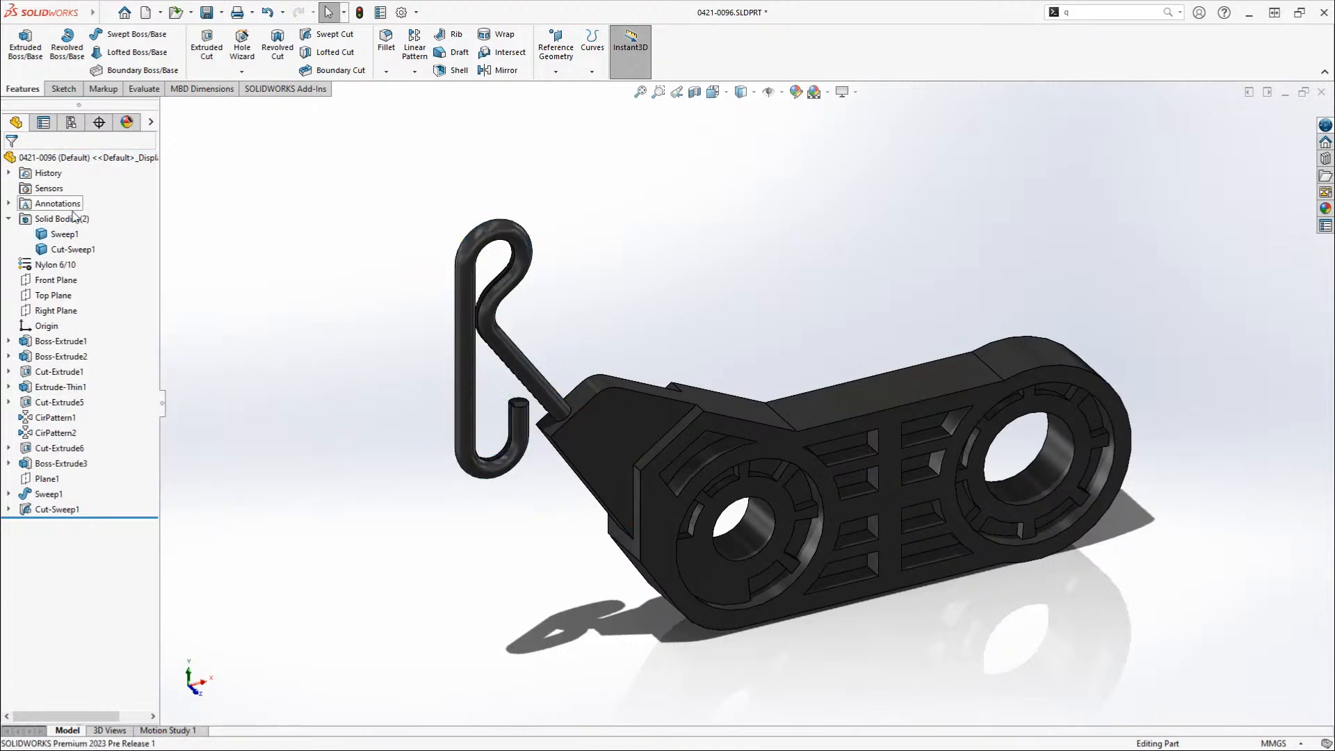
left_click(9, 221)
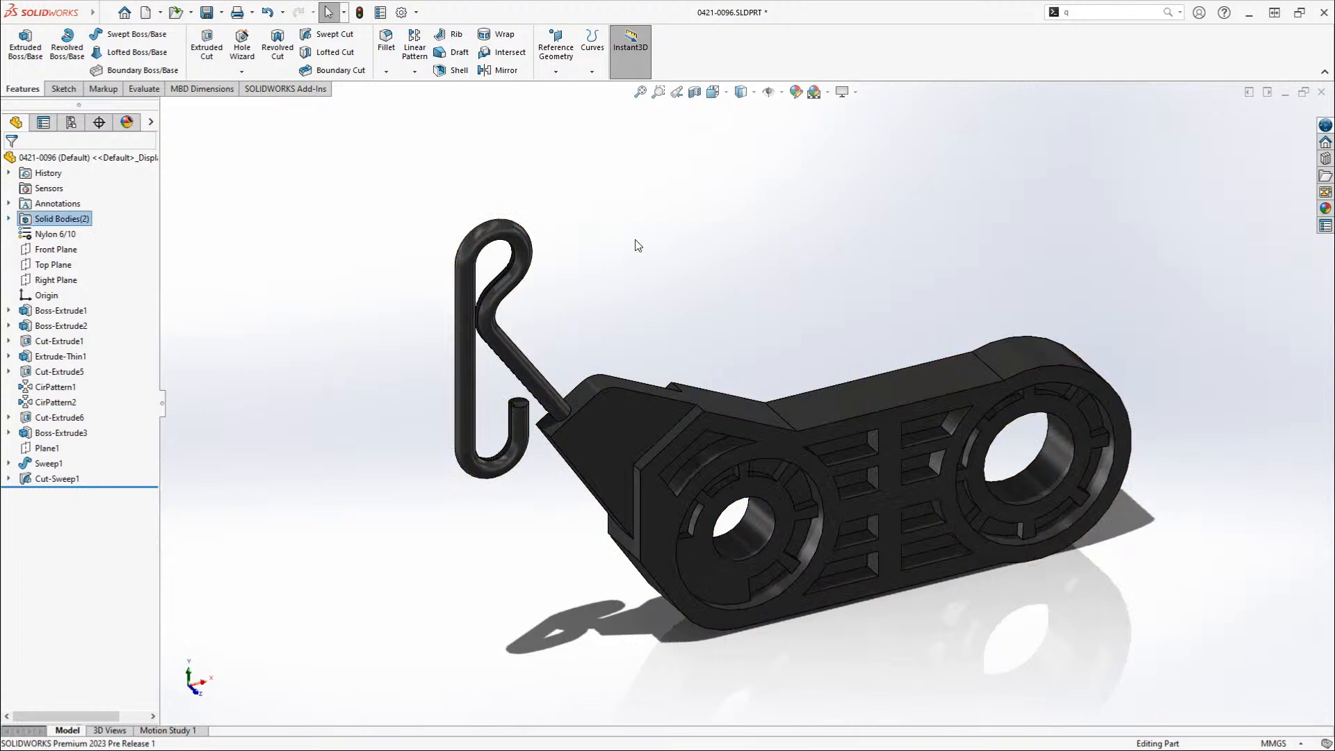
- Use the hook bend face's selection breadcrumbs to inspect the commands for Sketch45 and the material options for the Sweep1 body
left_click(519, 275)
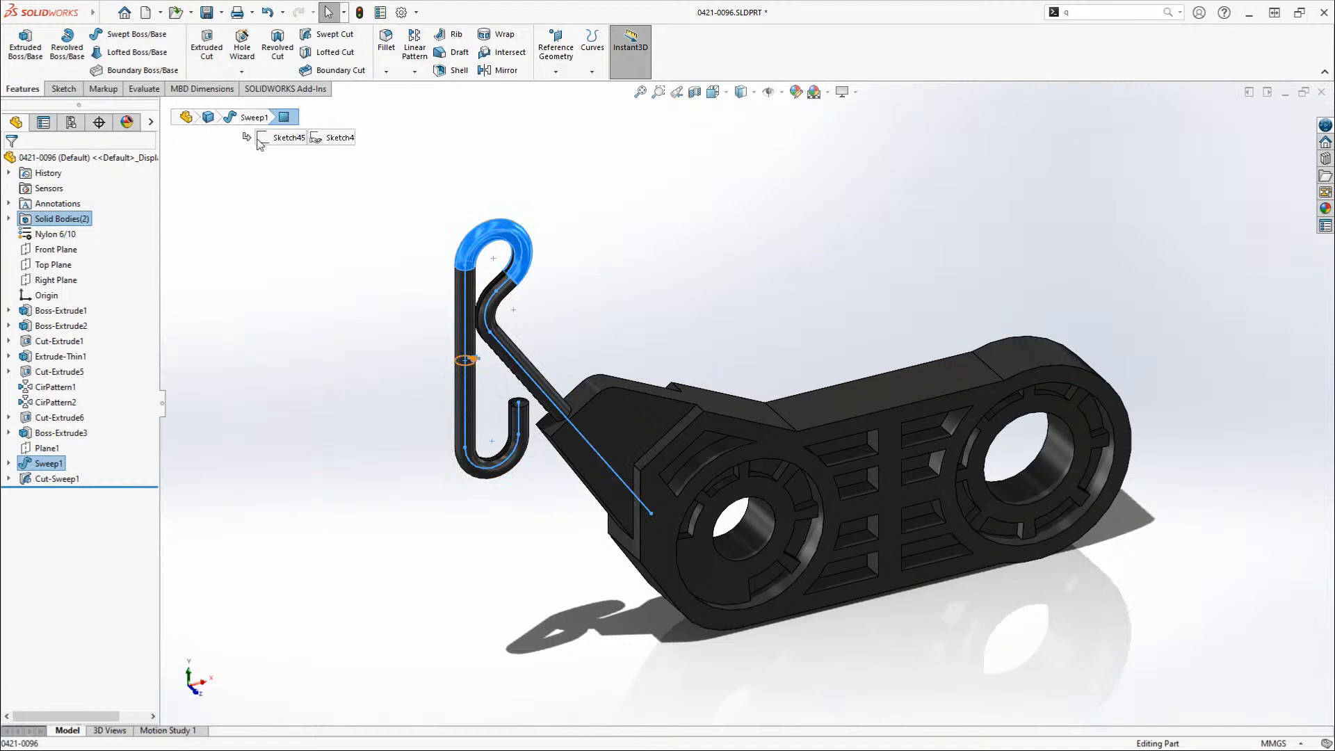
right_click(289, 138)
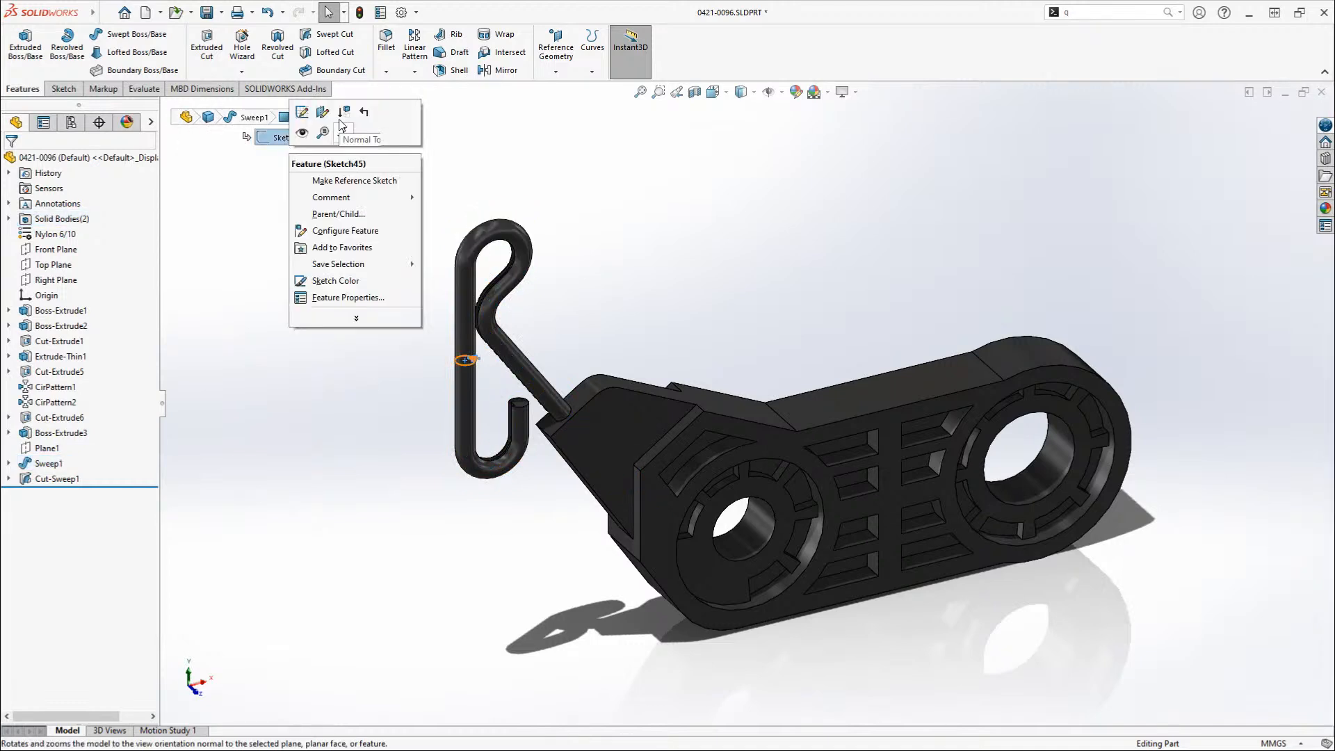
right_click(211, 118)
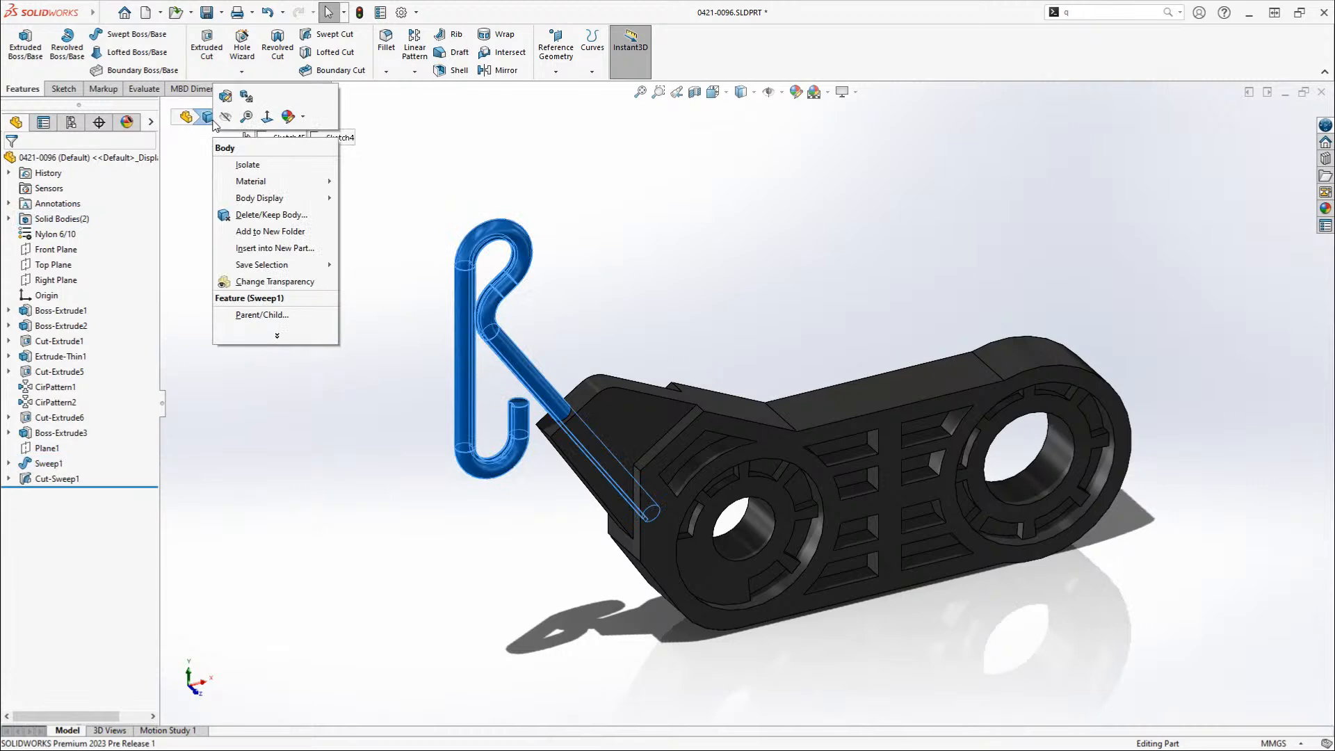
mouse_move(278, 182)
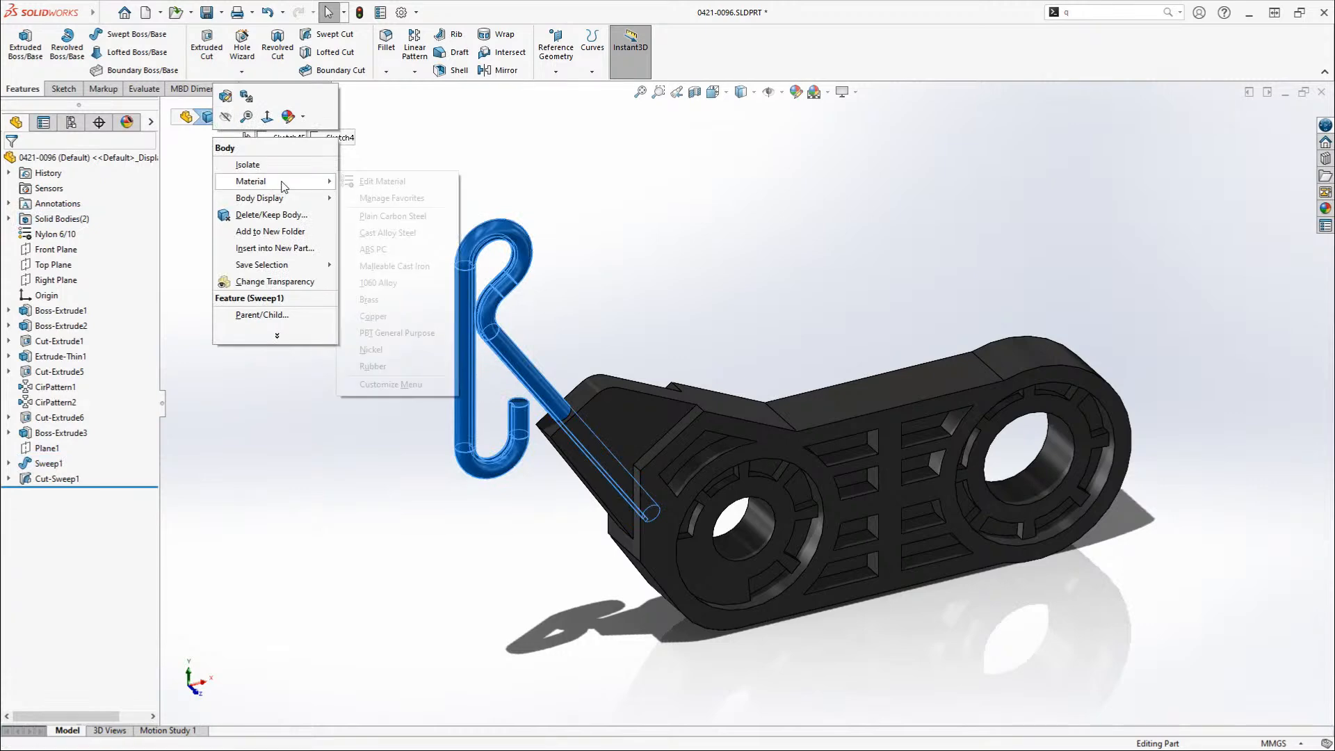
left_click(525, 158)
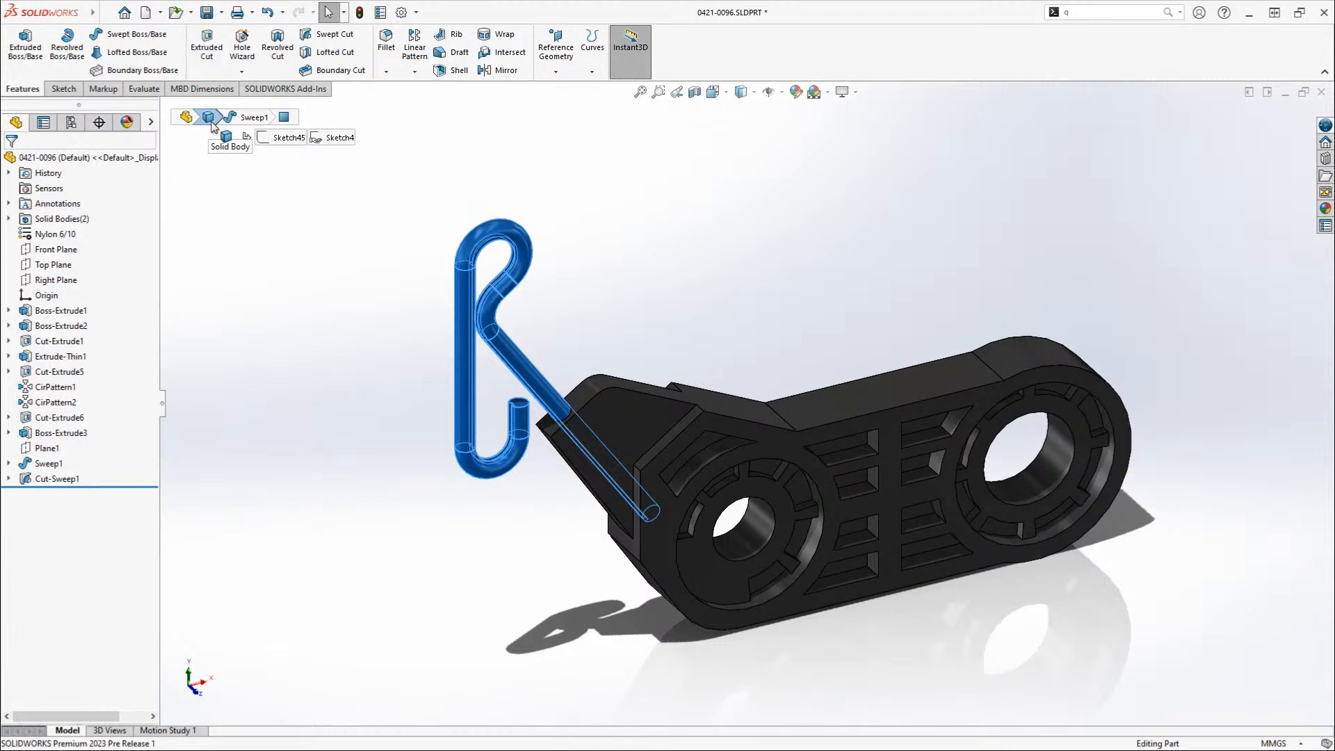
left_click(659, 240)
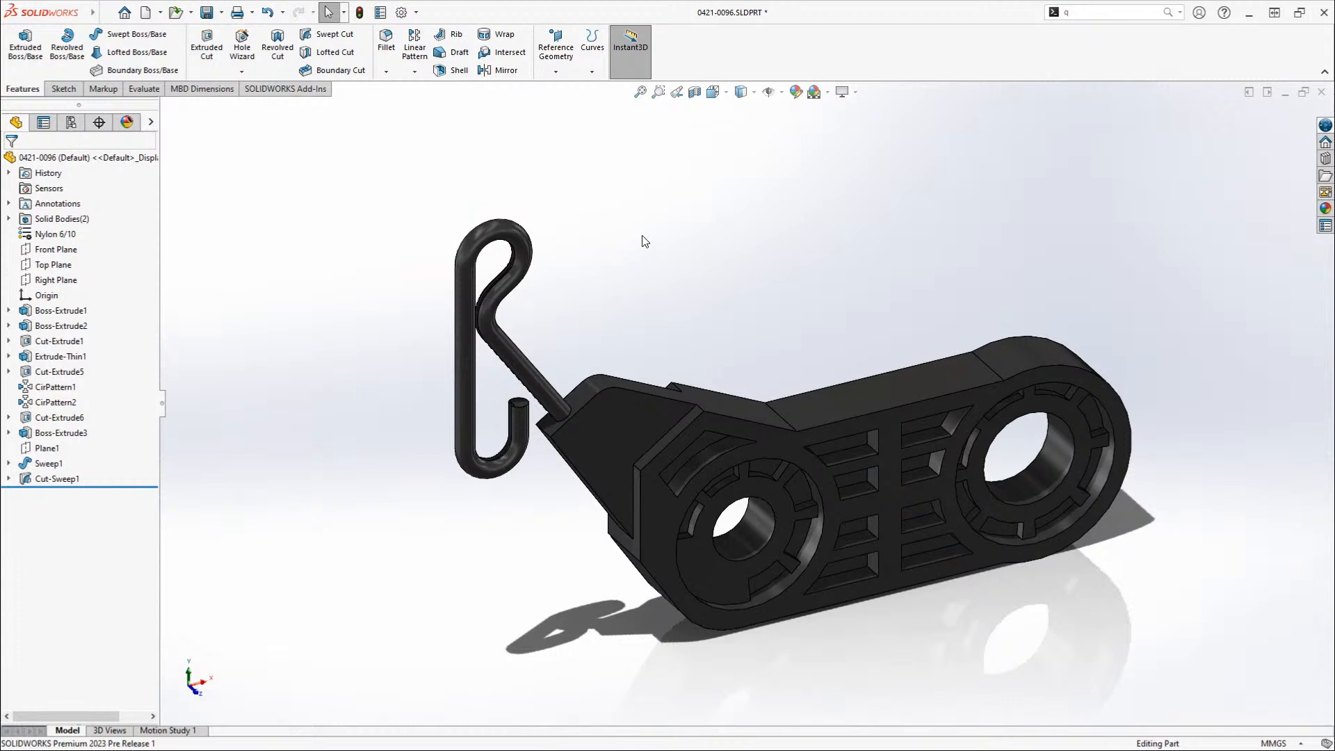
- Use the hook bend face's selection breadcrumbs to assign Plain Carbon Steel to the Sweep1 hook body
left_click(525, 278)
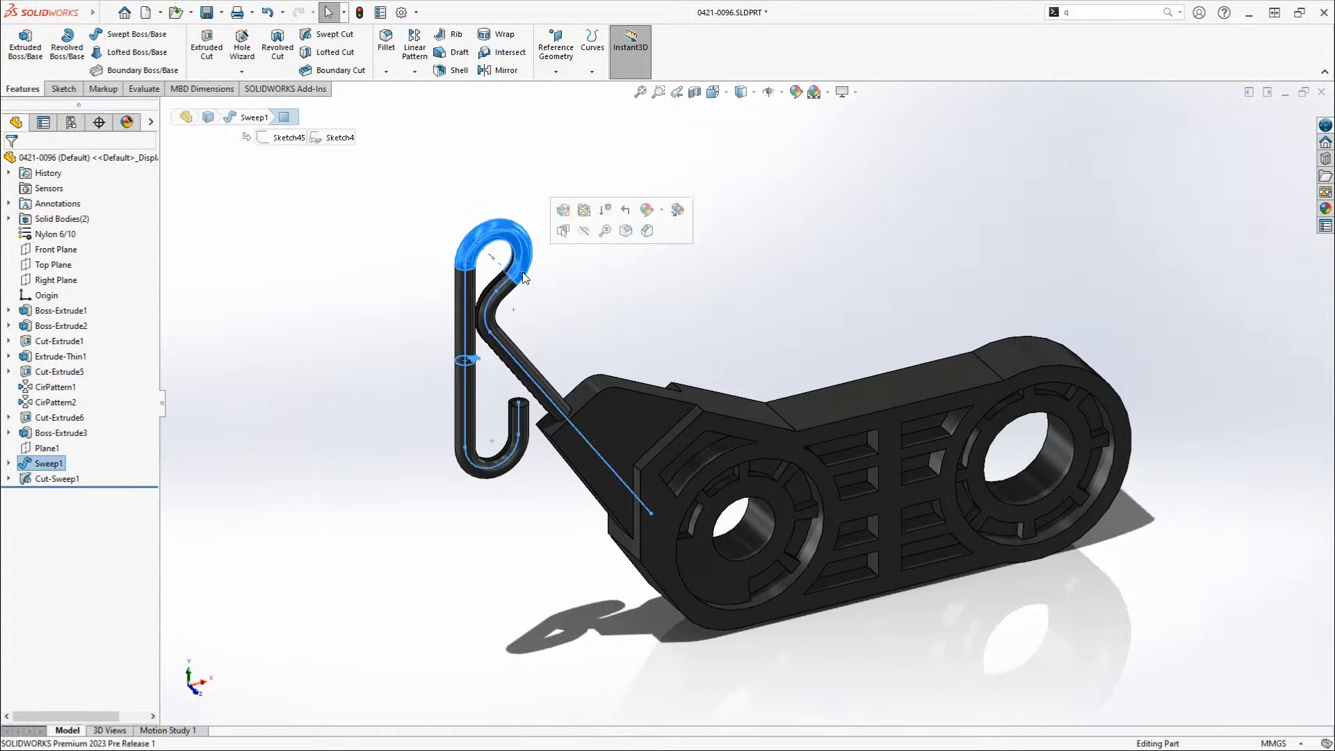
key("d")
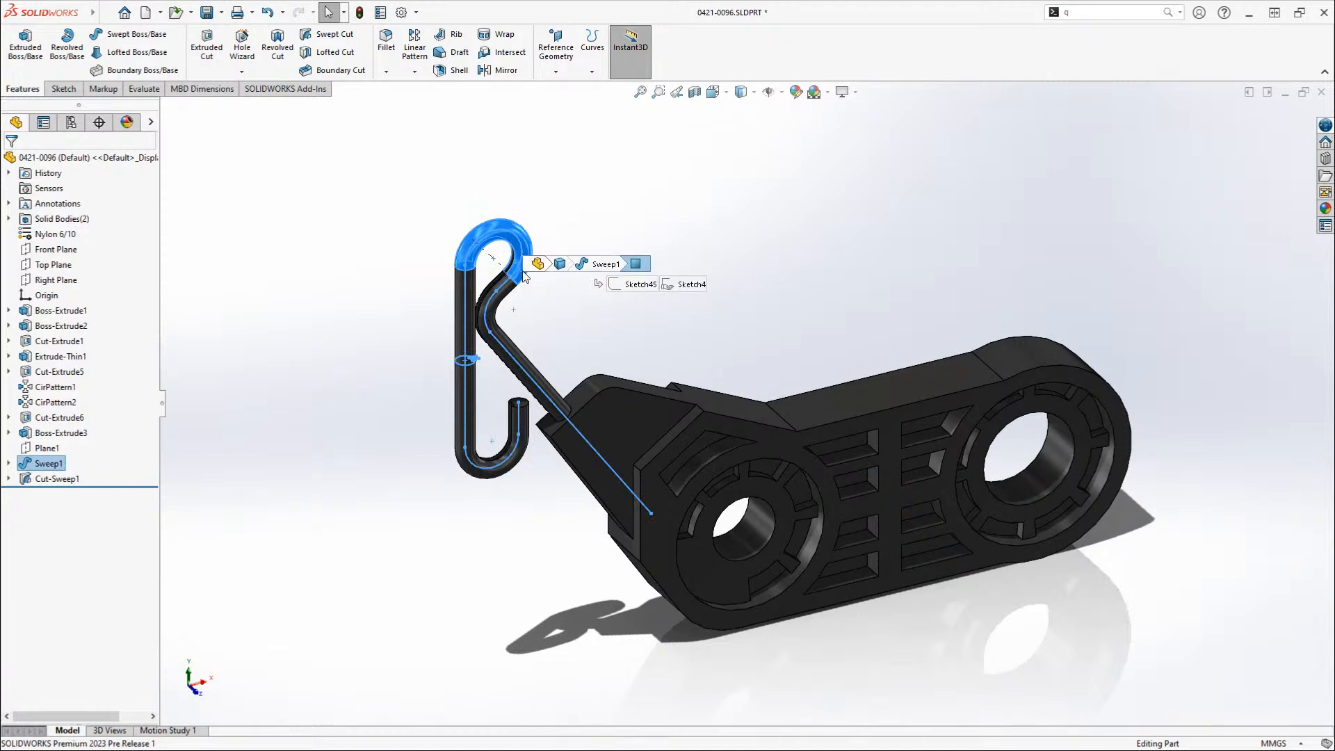
right_click(565, 267)
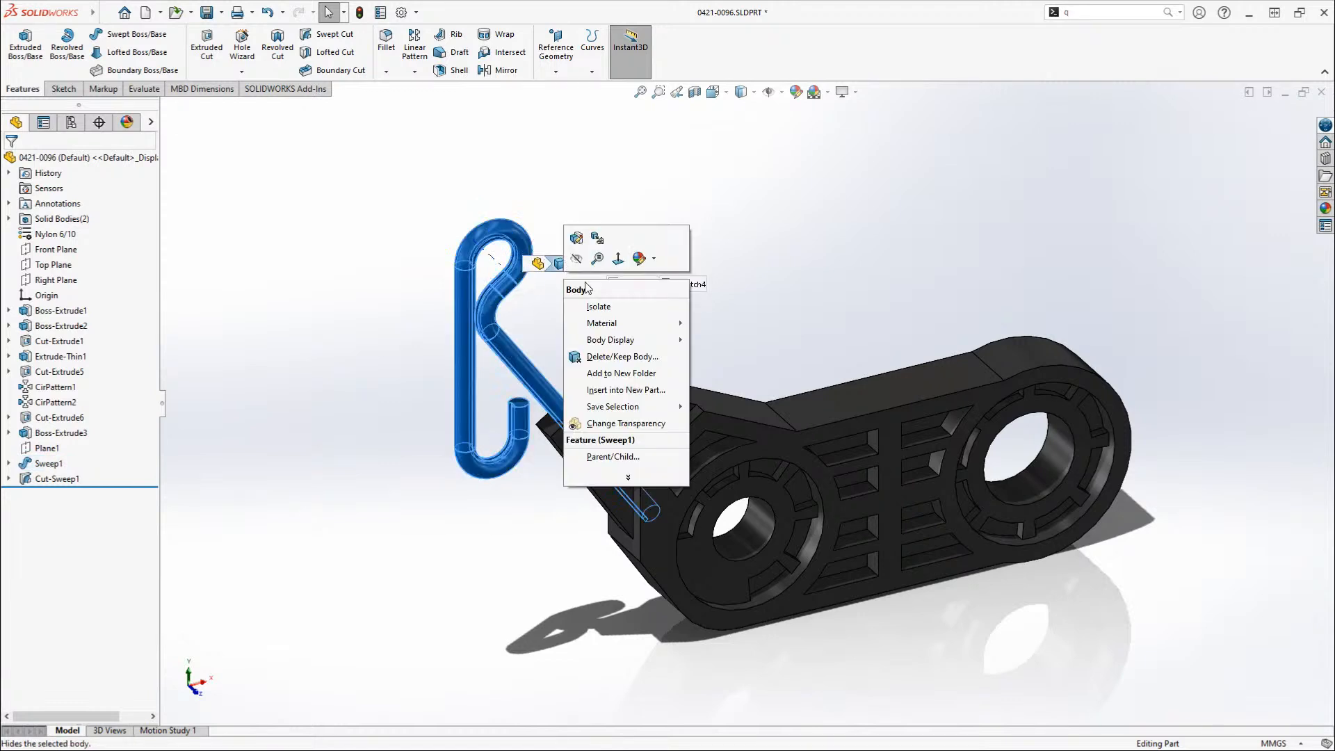
mouse_move(646, 324)
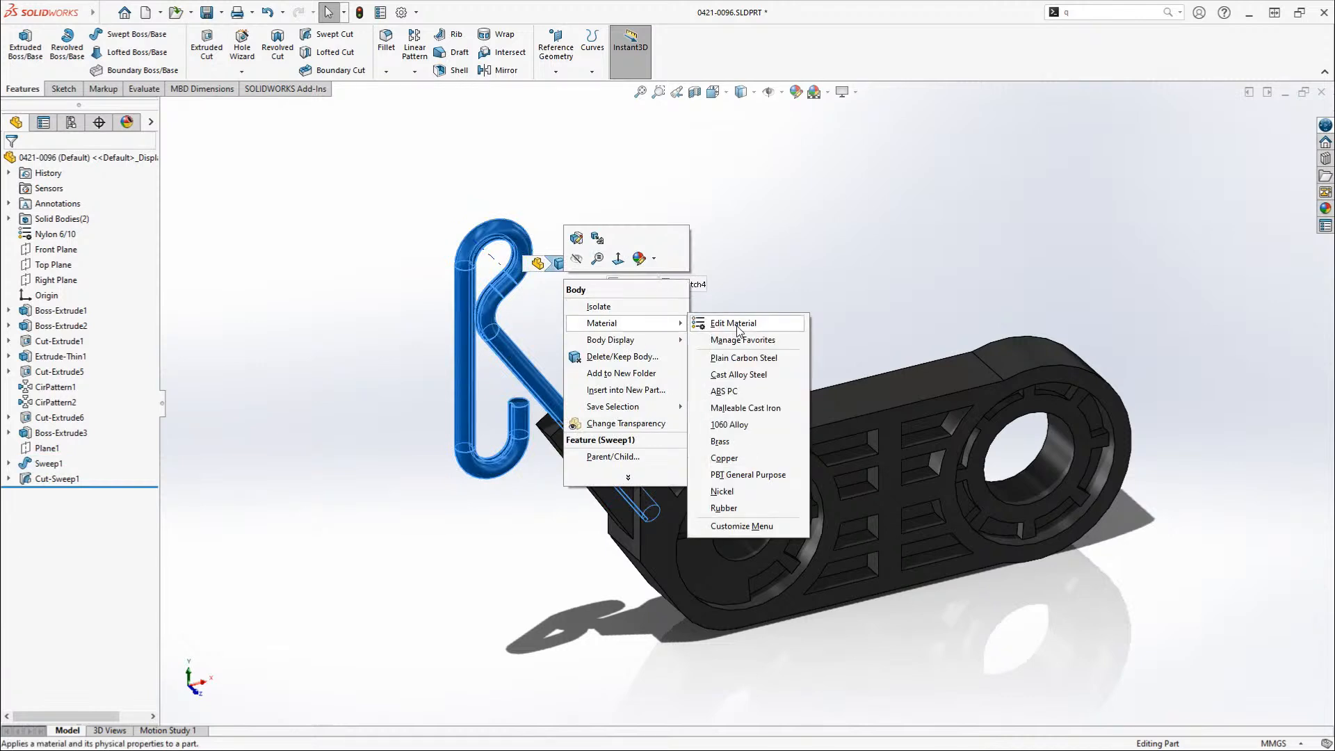
left_click(741, 358)
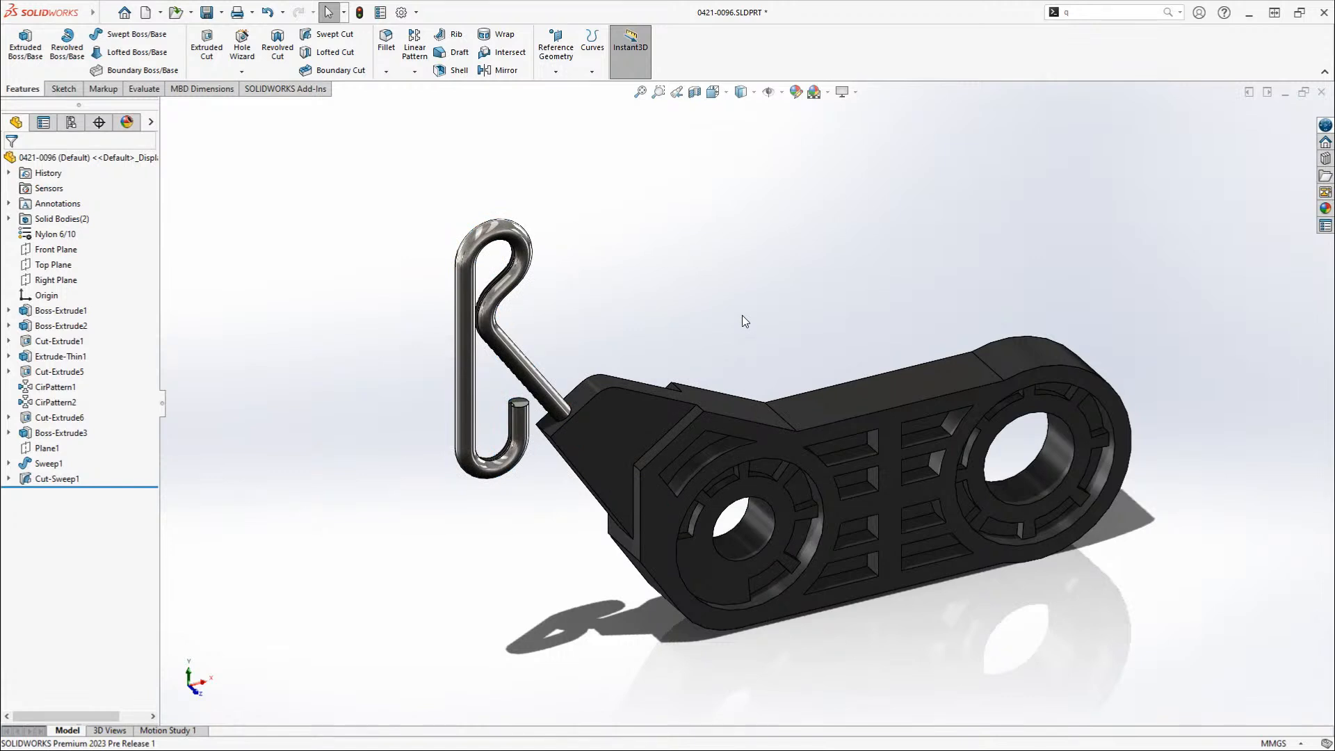
- Switch to the Sewing Machine assembly and hide the main front housing panel and the lower base cover
key("ctrl+Tab")
key("ctrl+Tab")
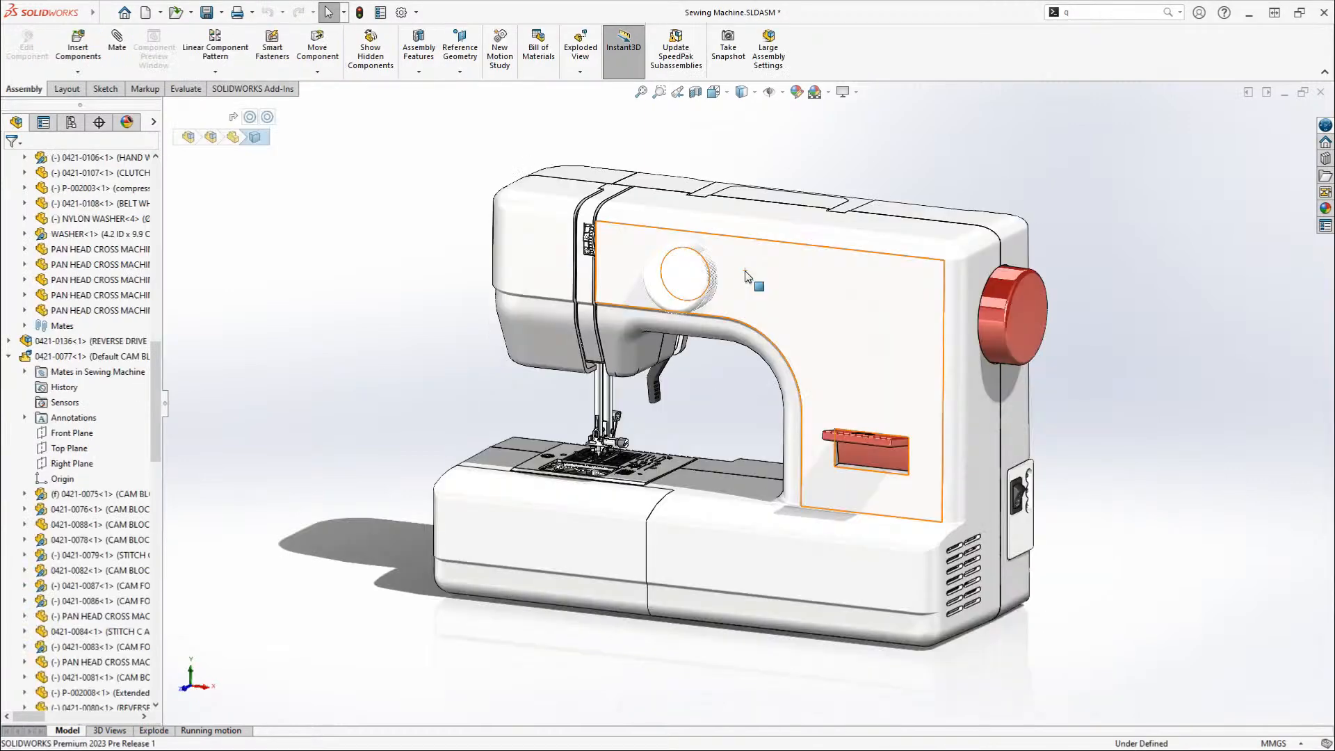
key("Tab")
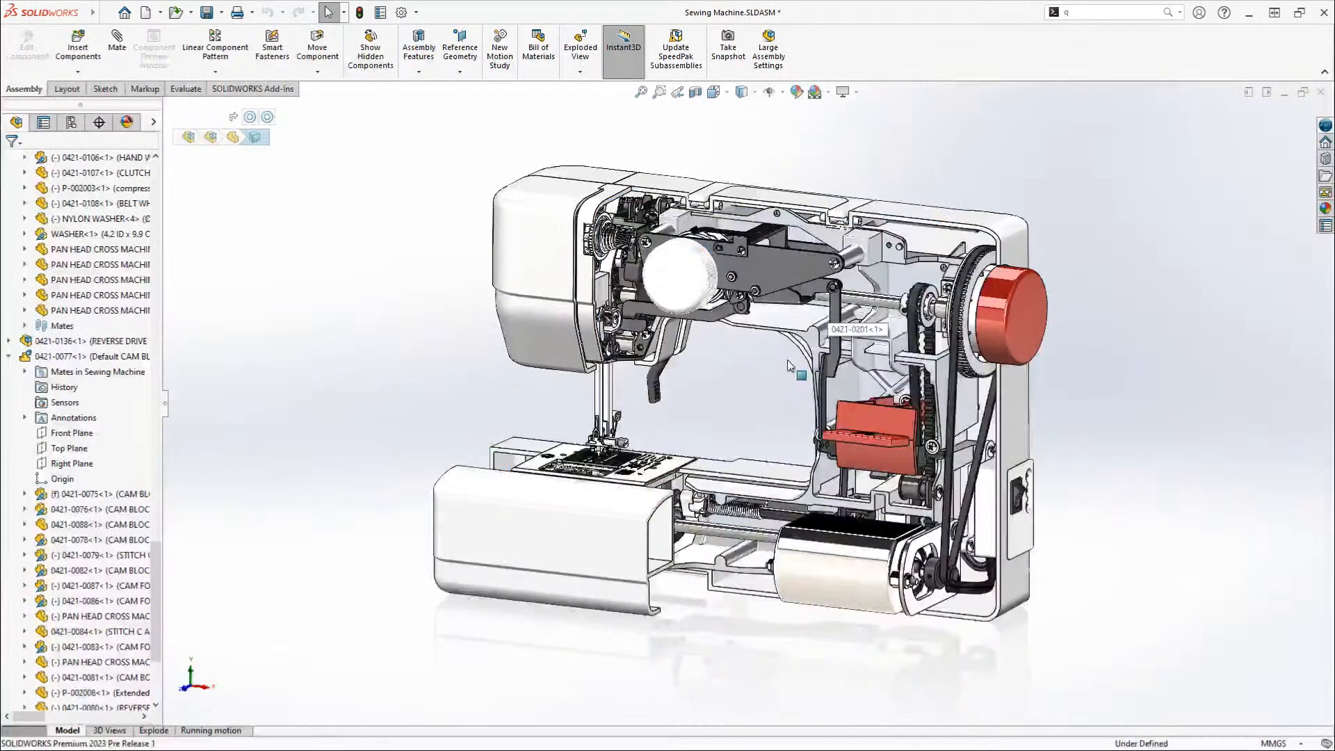
key("Tab")
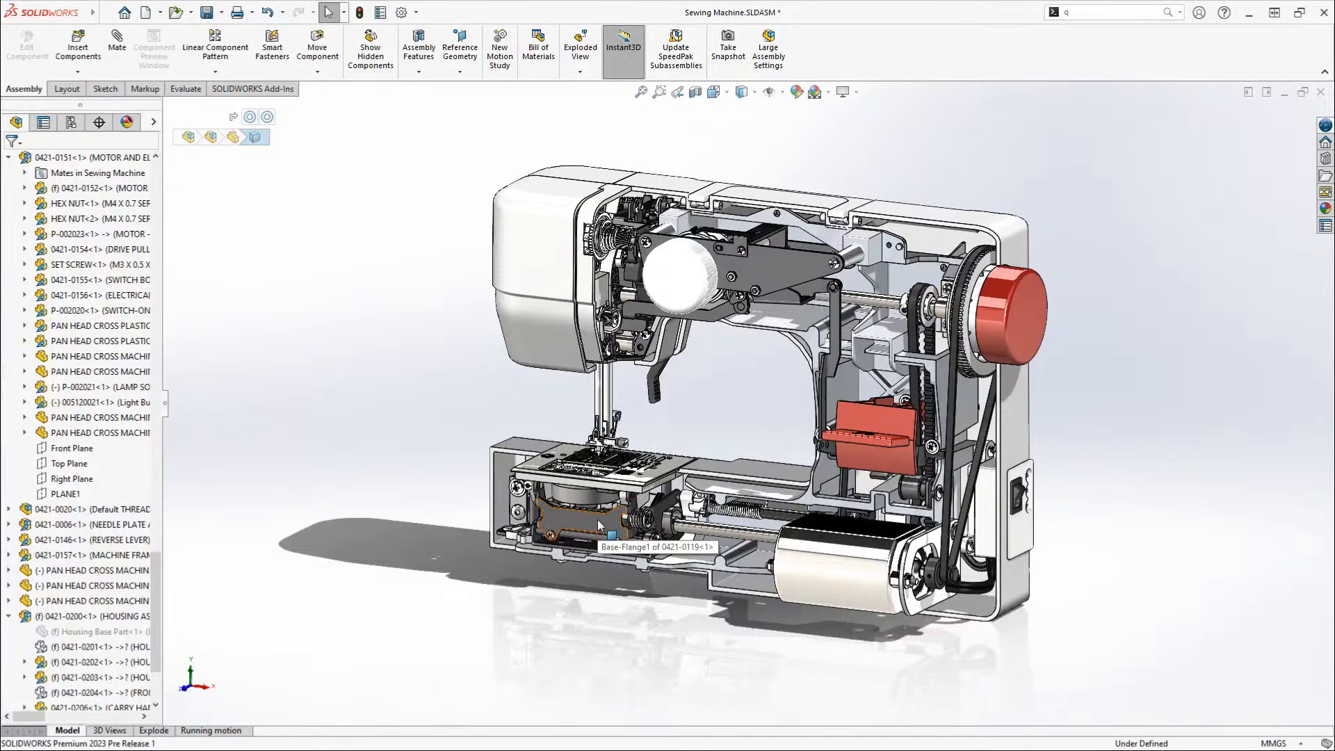
- Open subassembly 0421-0113 through the breadcrumbs of plate 0421-0119's face and turn the toothed pulley on its shaft
left_click(600, 525)
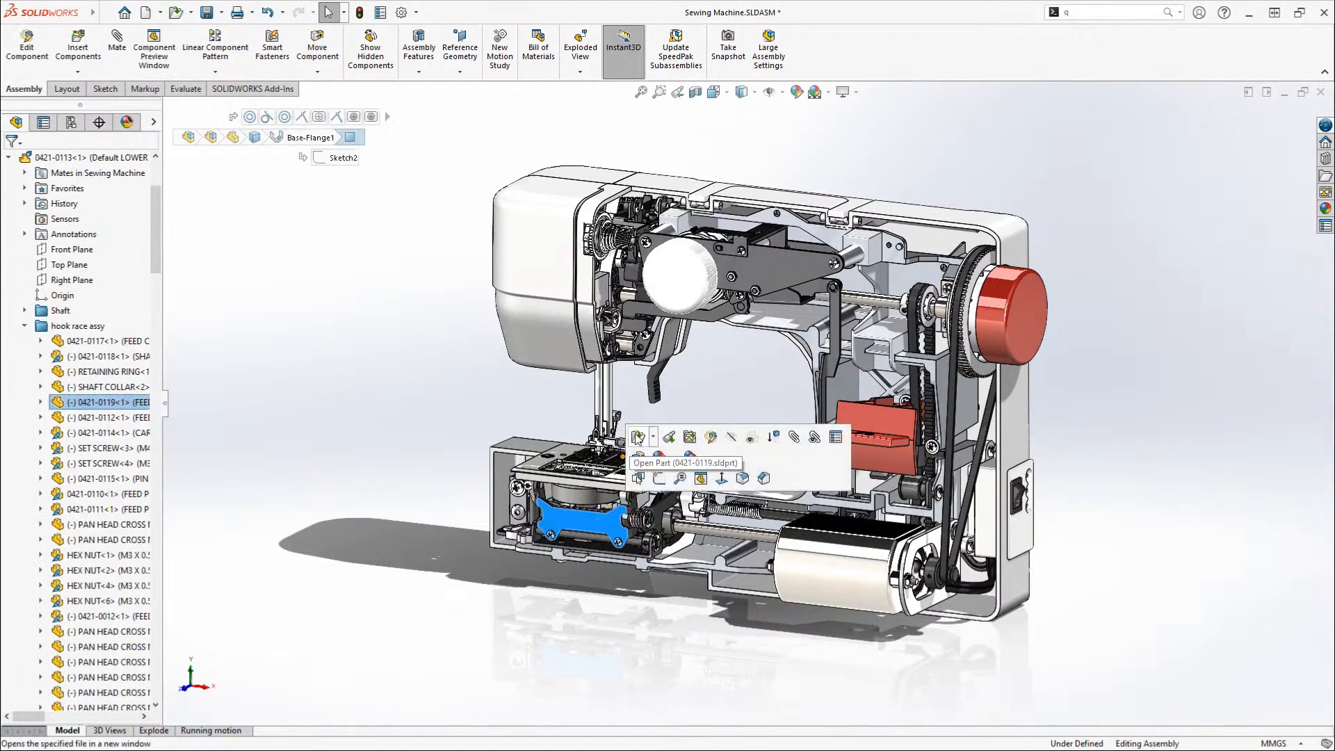
key("d")
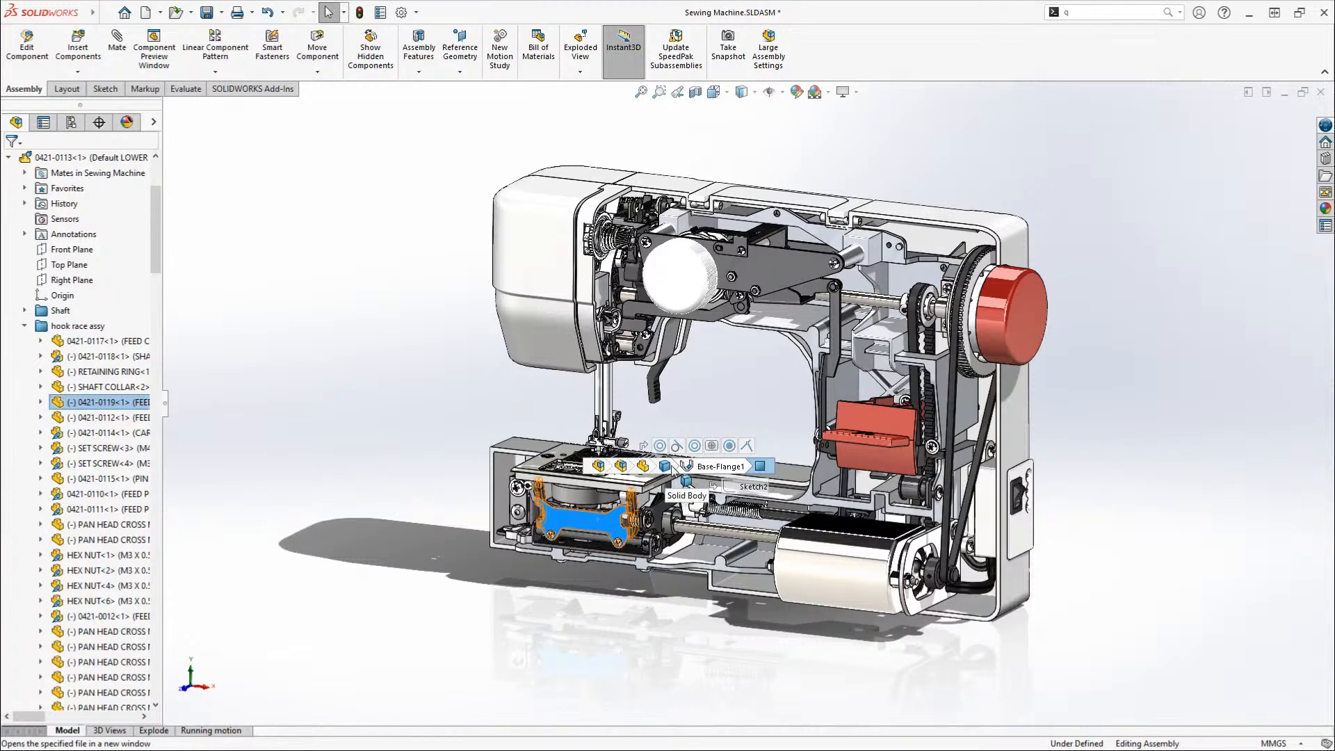
left_click(621, 467)
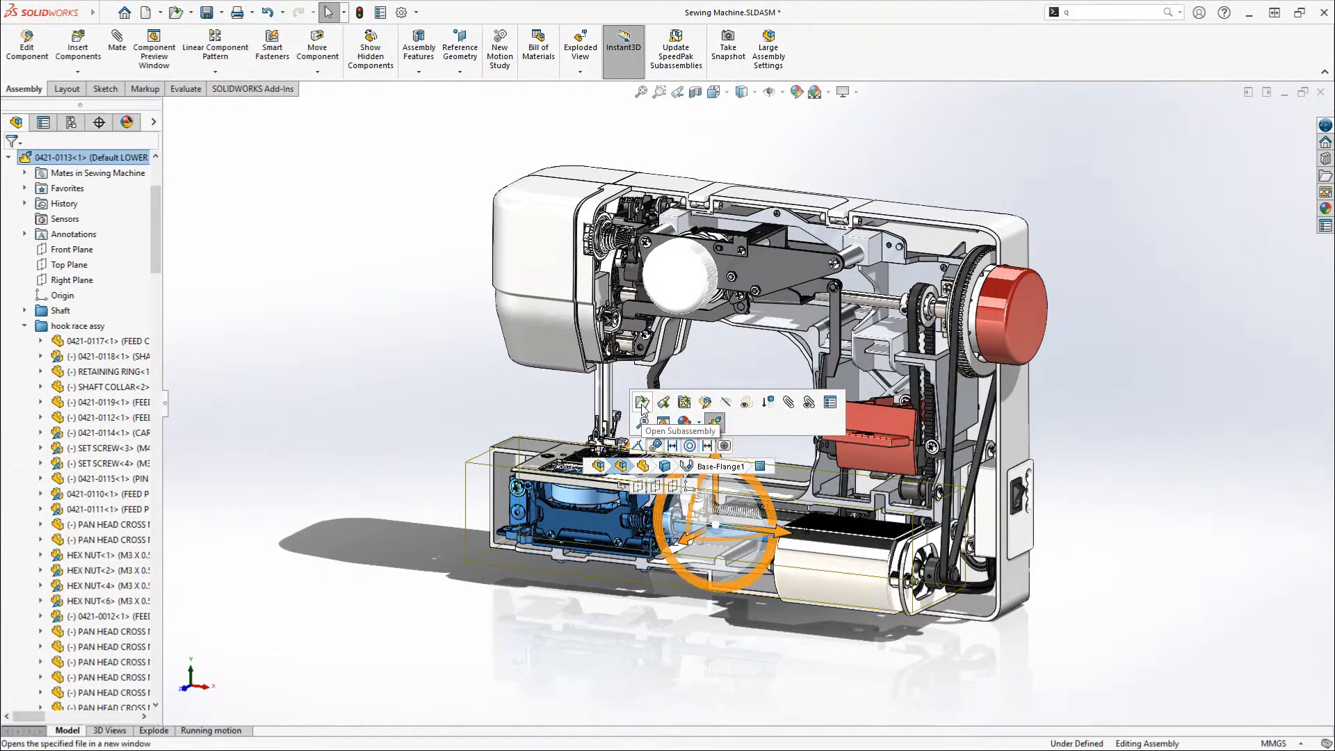
left_click(621, 483)
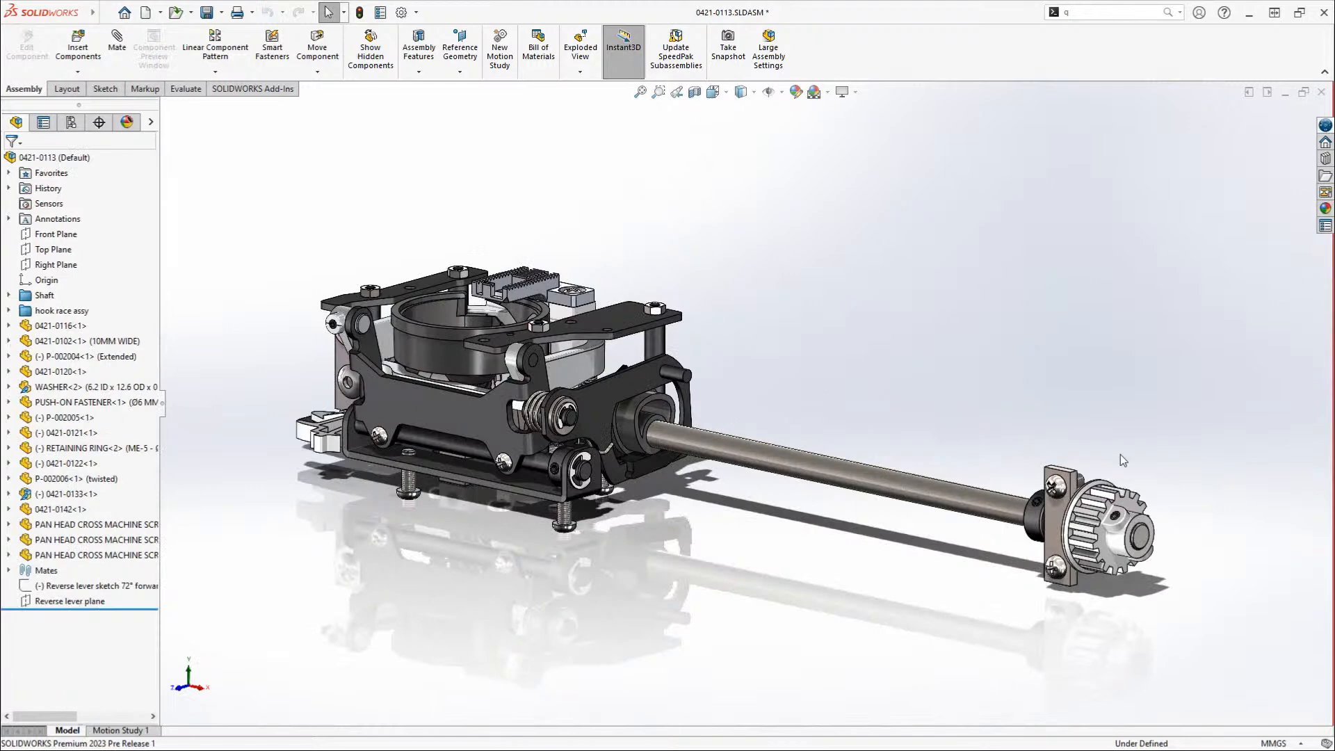
left_click_drag(1106, 511, 1113, 473)
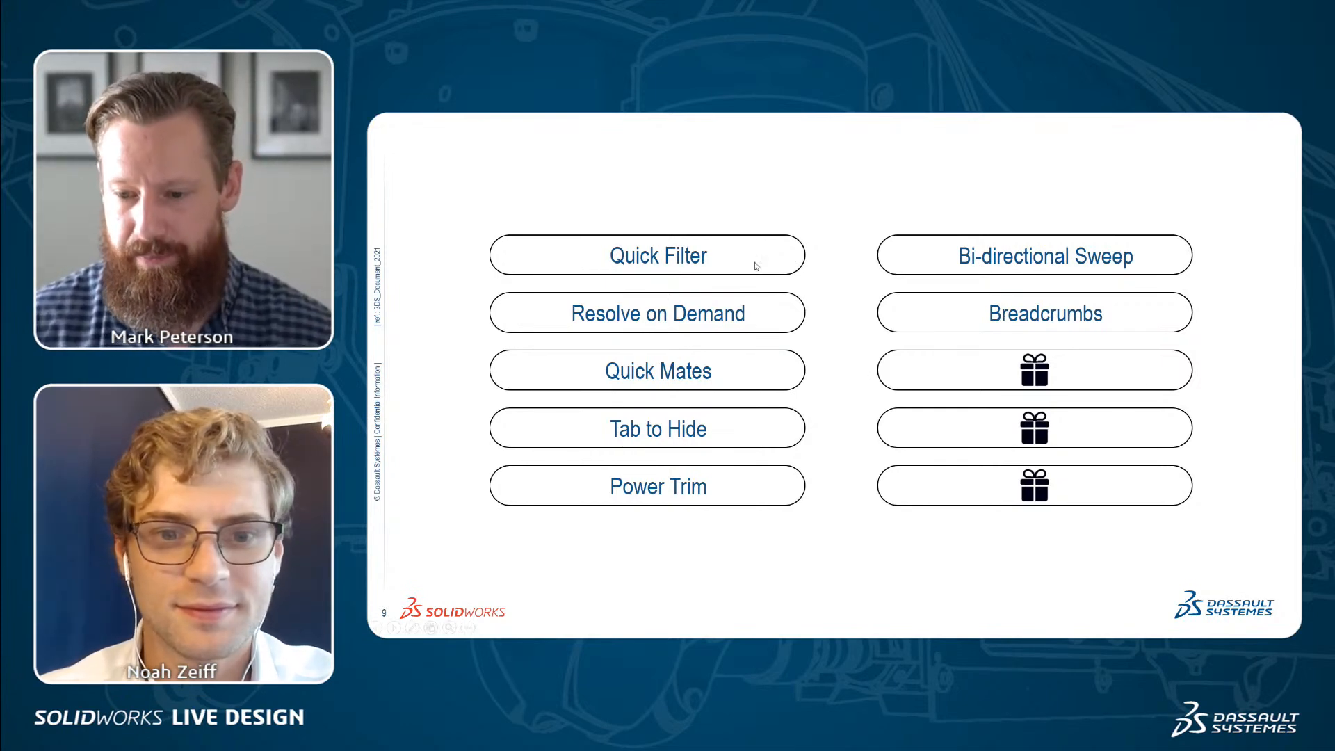
left_click(1035, 375)
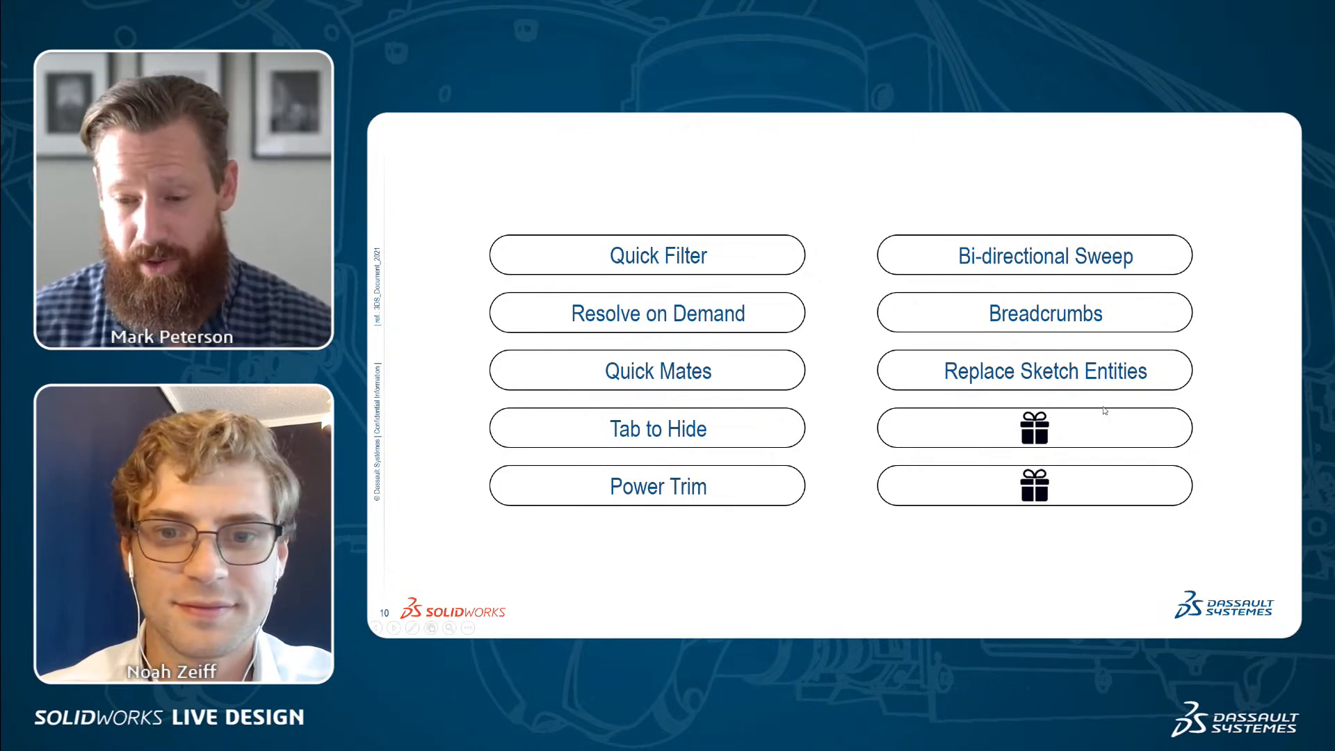
- Switch back to SOLIDWORKS, apply the saved cam view to assembly 0421-0113, and rotate shaft component 0421-0104
key("super+Tab")
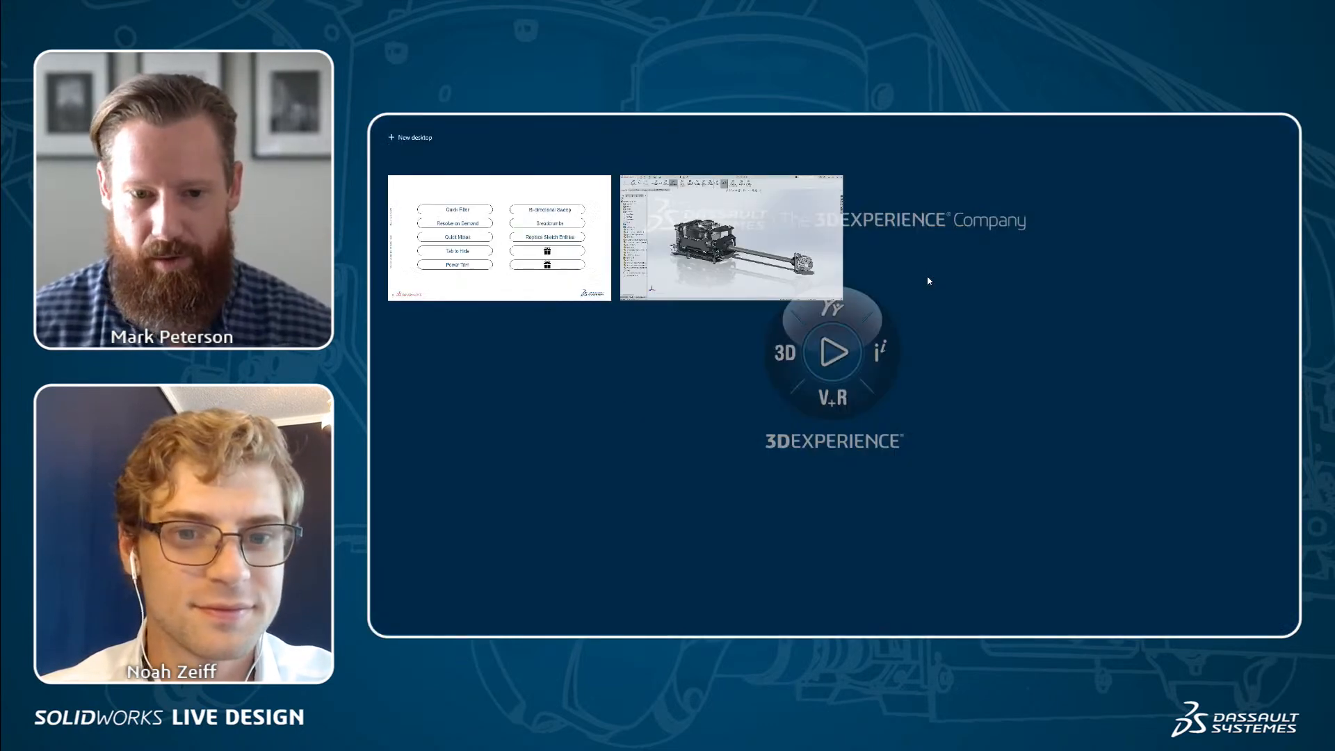
left_click(755, 249)
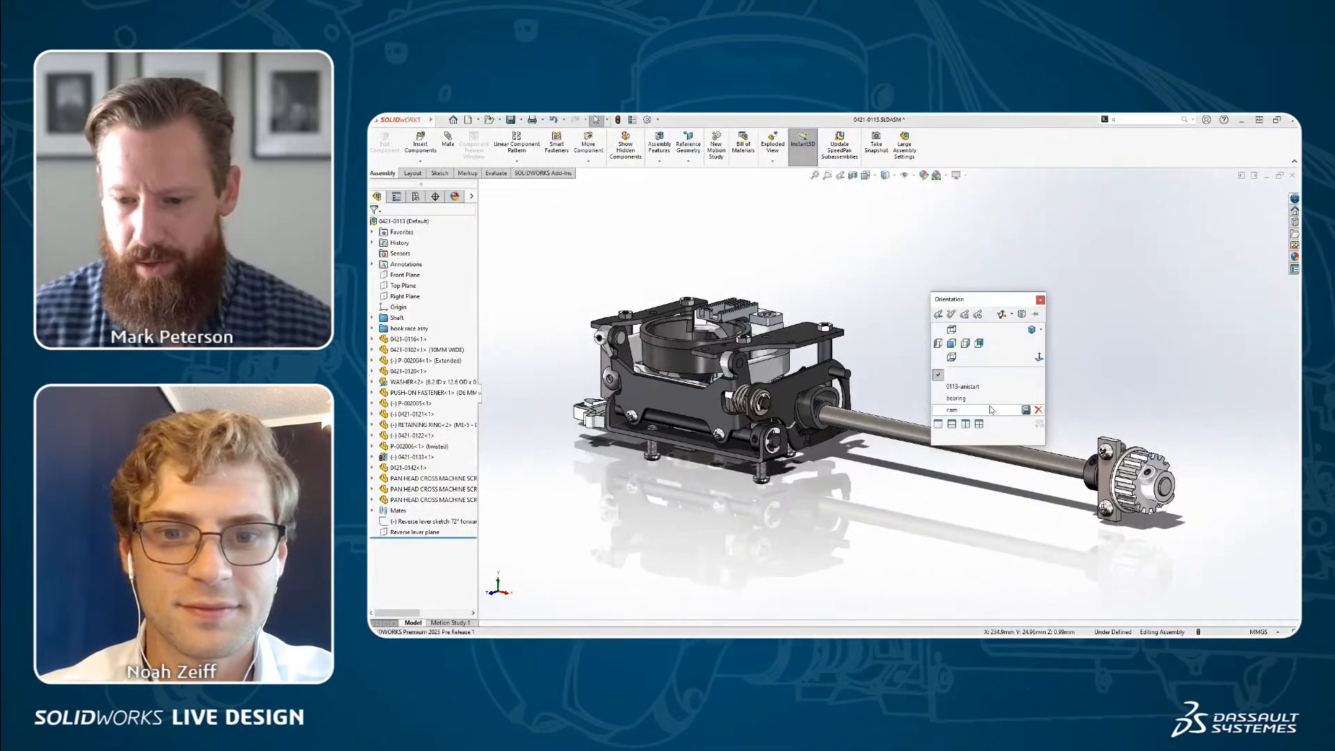
scroll(986, 416, "down", 5)
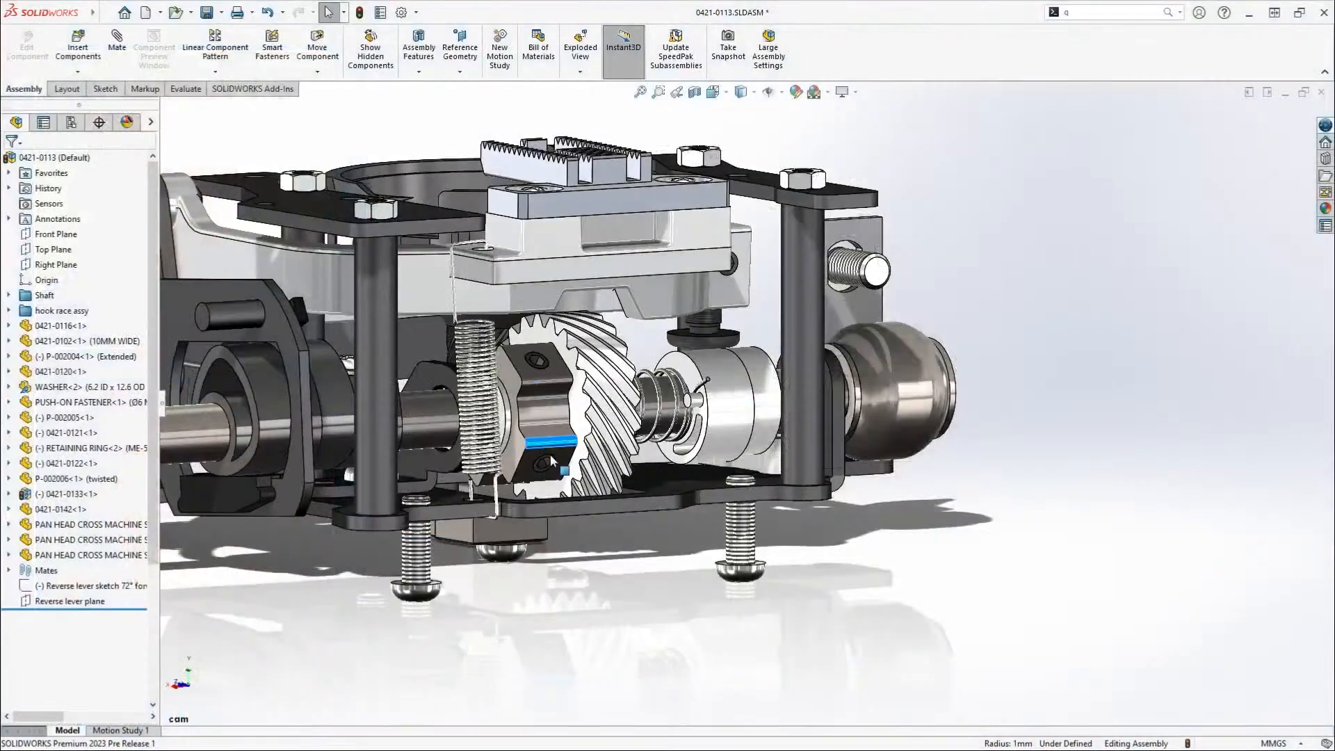
left_click_drag(549, 453, 727, 418)
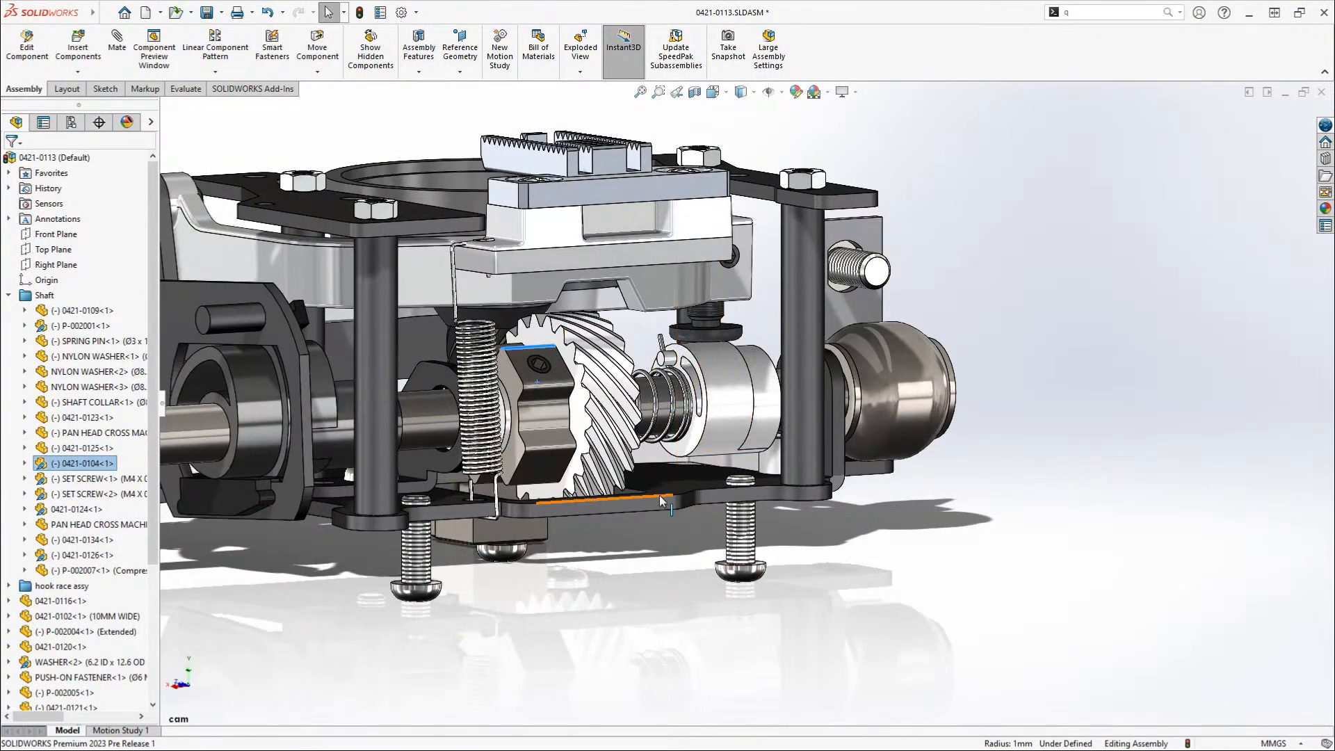
- Select cam part 0421-0126 and examine its mates in 0421-0113, tracing the references of CamMateTangent2
left_click(716, 365)
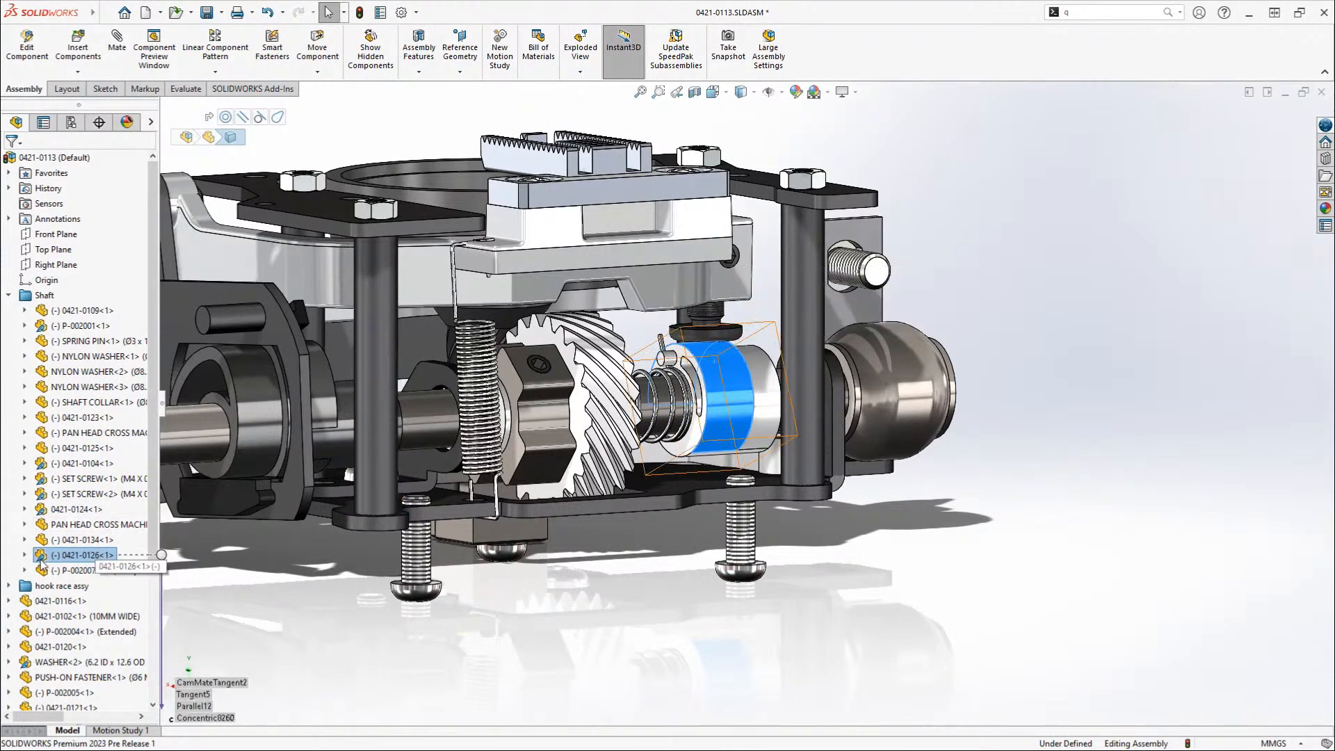
scroll(42, 566, "down", 3)
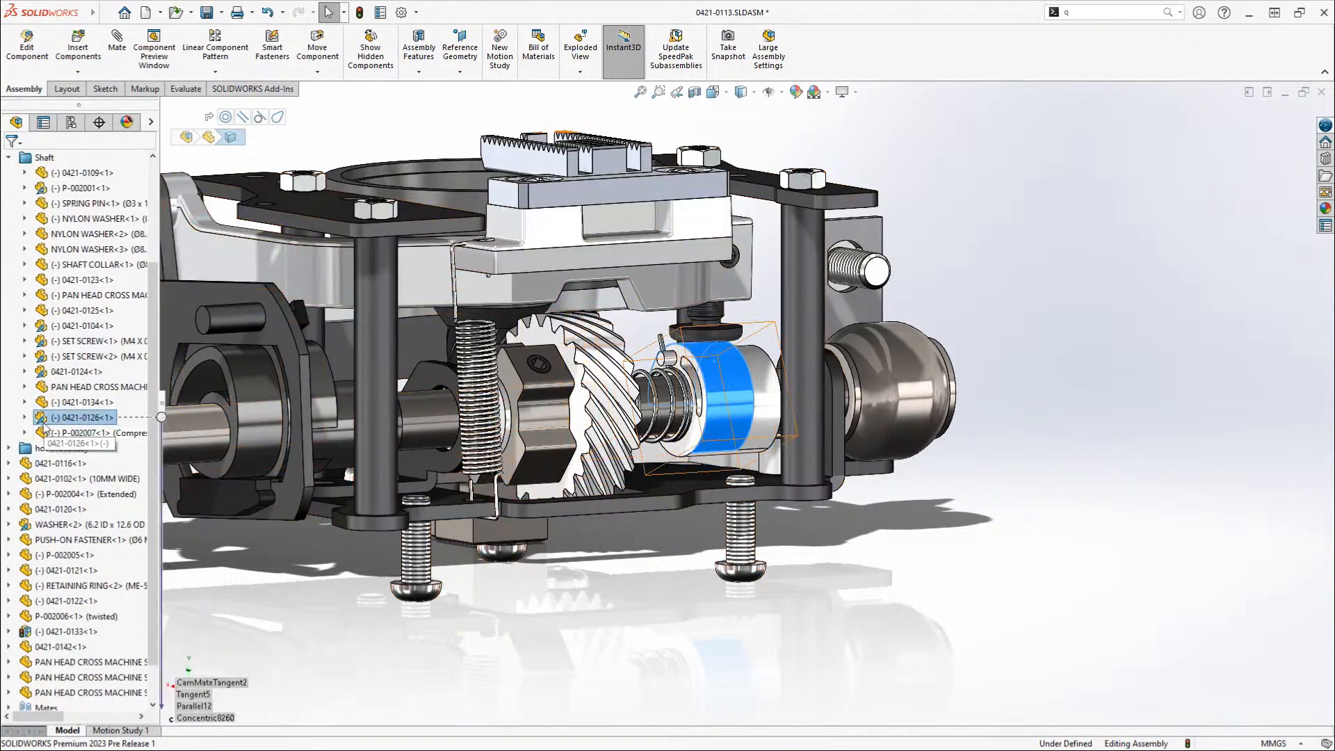
left_click(25, 418)
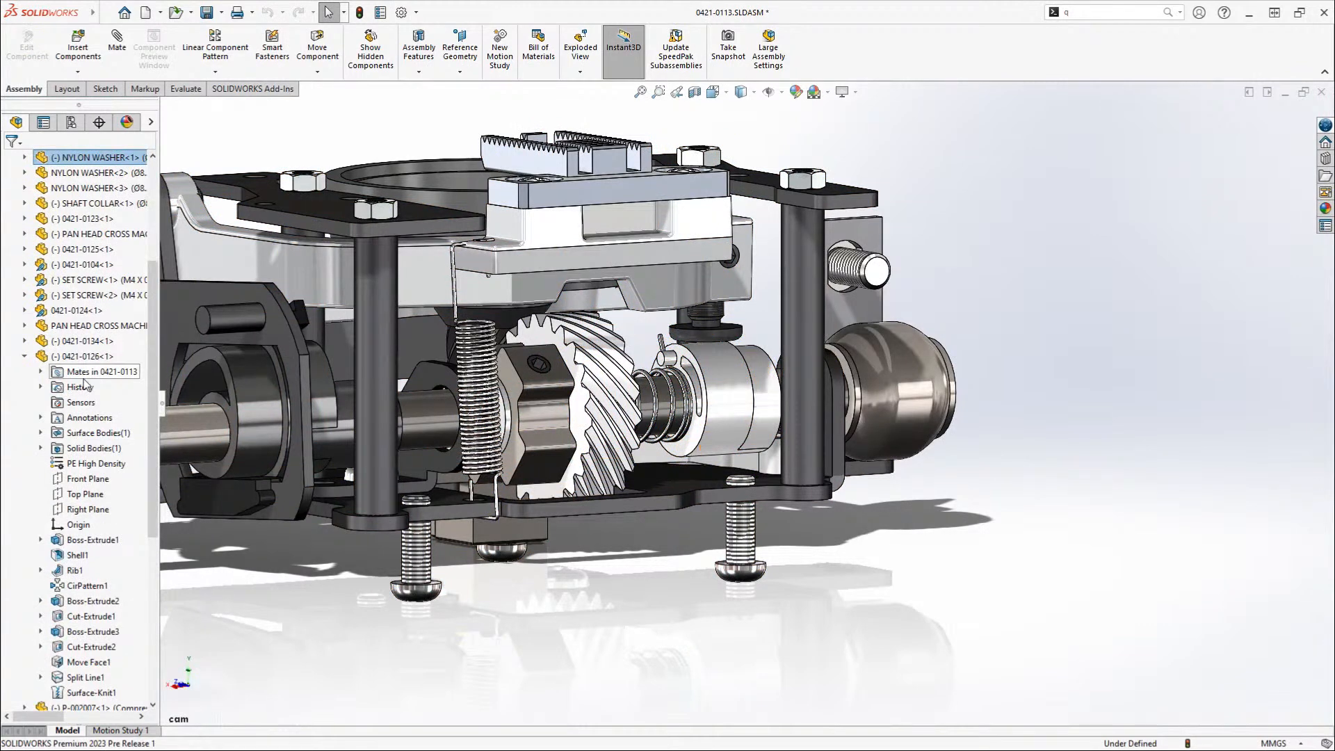
left_click(40, 372)
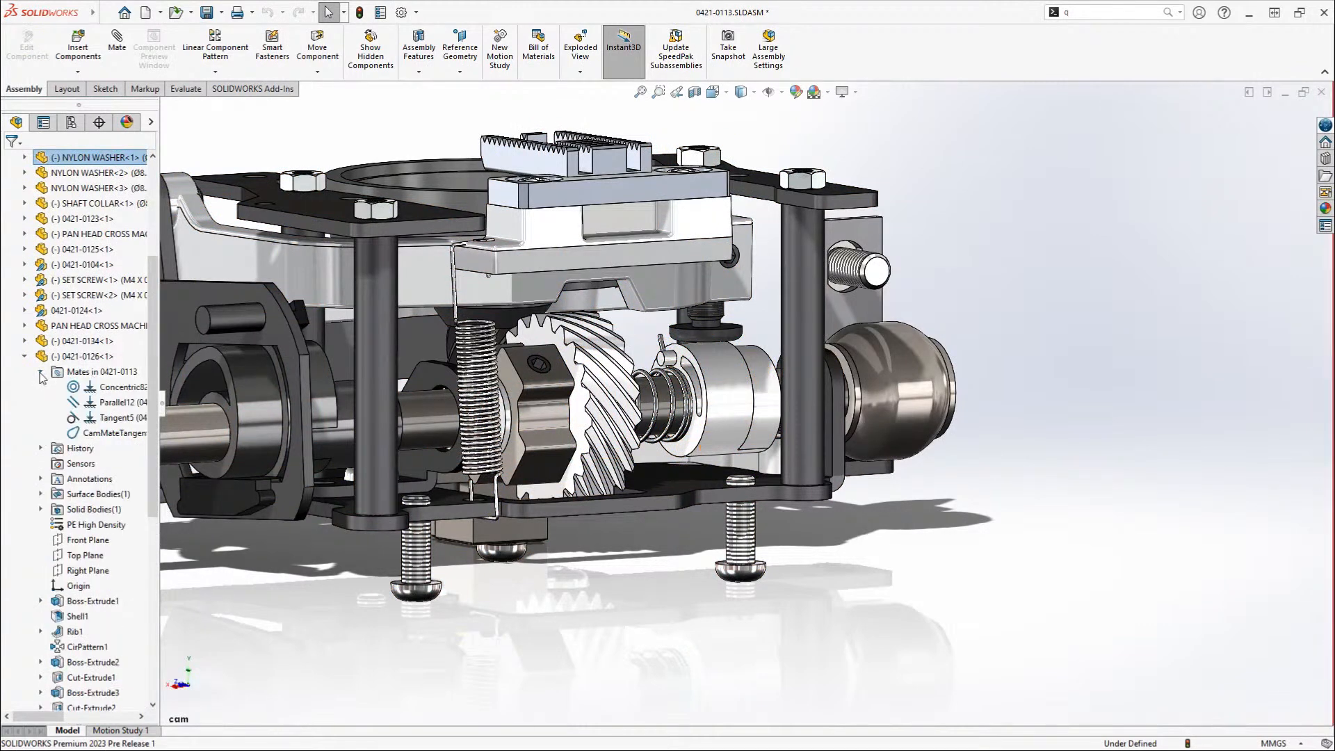
scroll(143, 415, "down", 2)
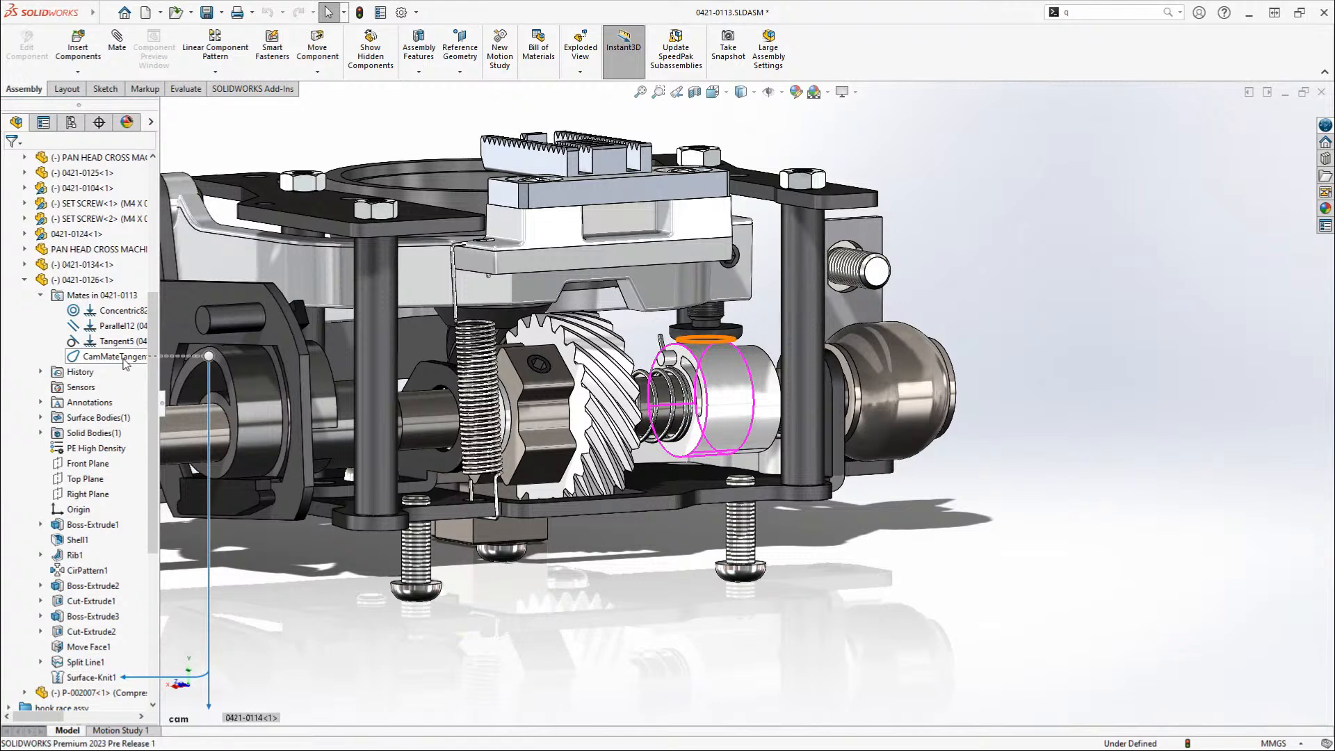
scroll(122, 348, "down", 1)
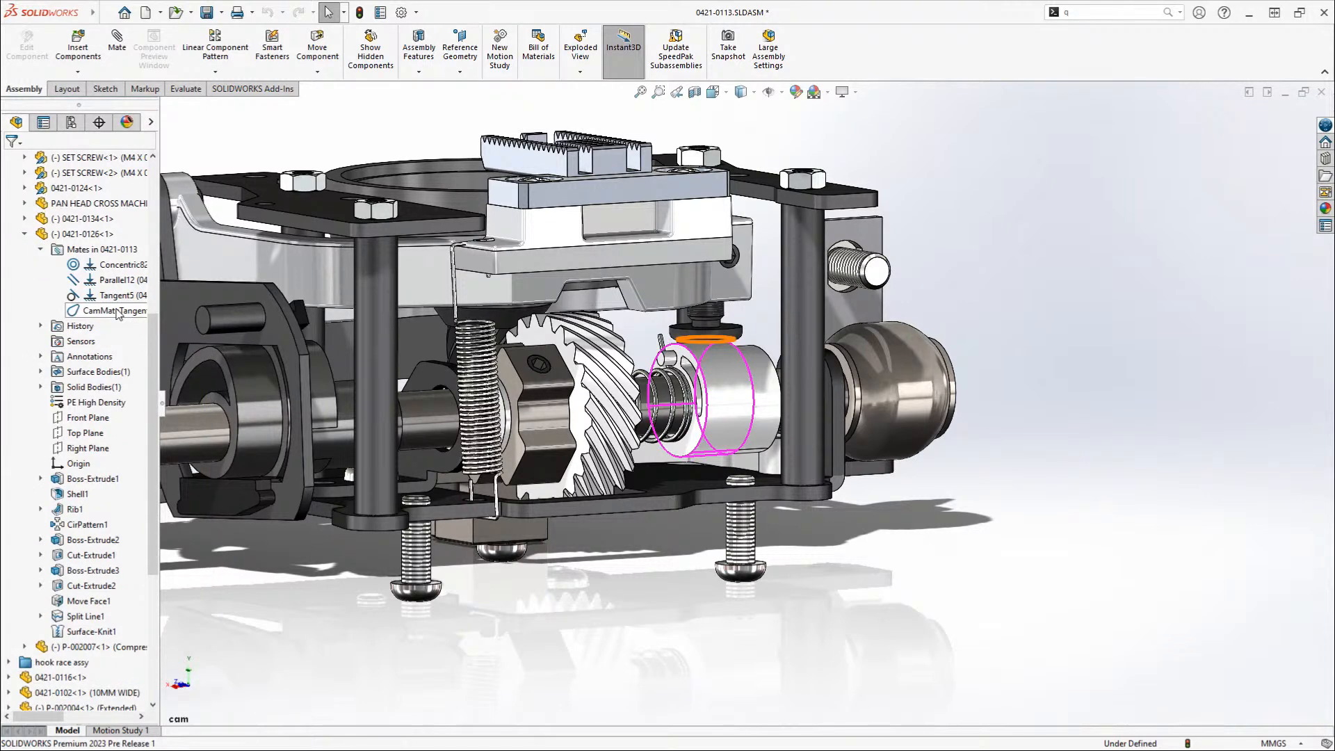
mouse_move(119, 314)
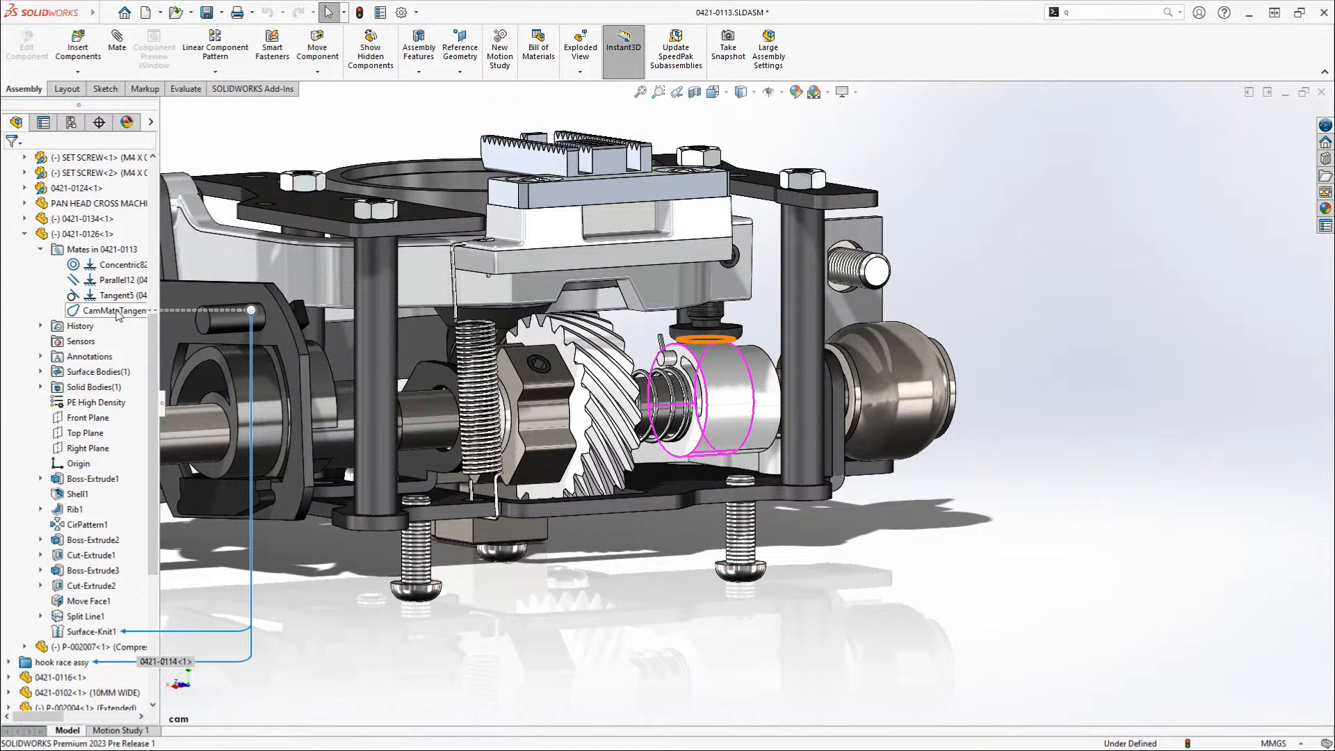
- Review the parent/child relationships of CamMateTangent2 and highlight Boss-Extrude2 of part 0421-0126
right_click(117, 313)
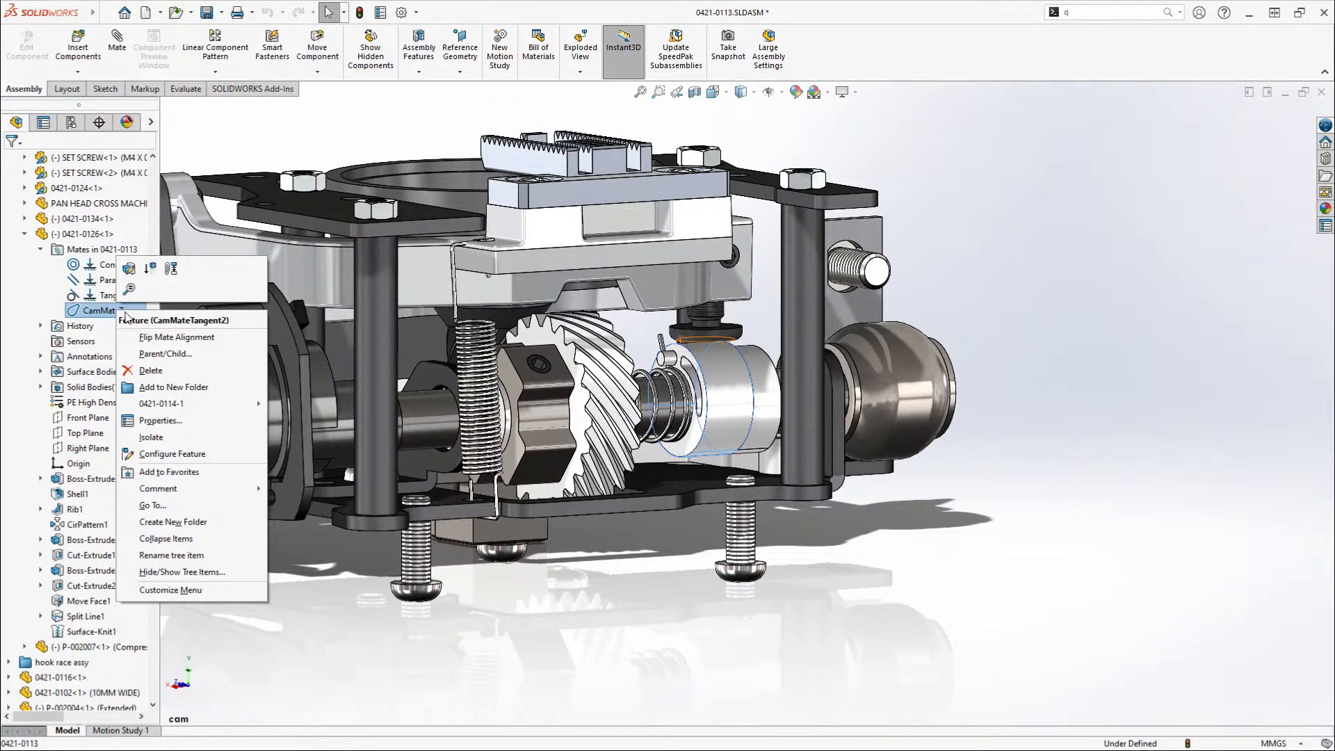
left_click(161, 353)
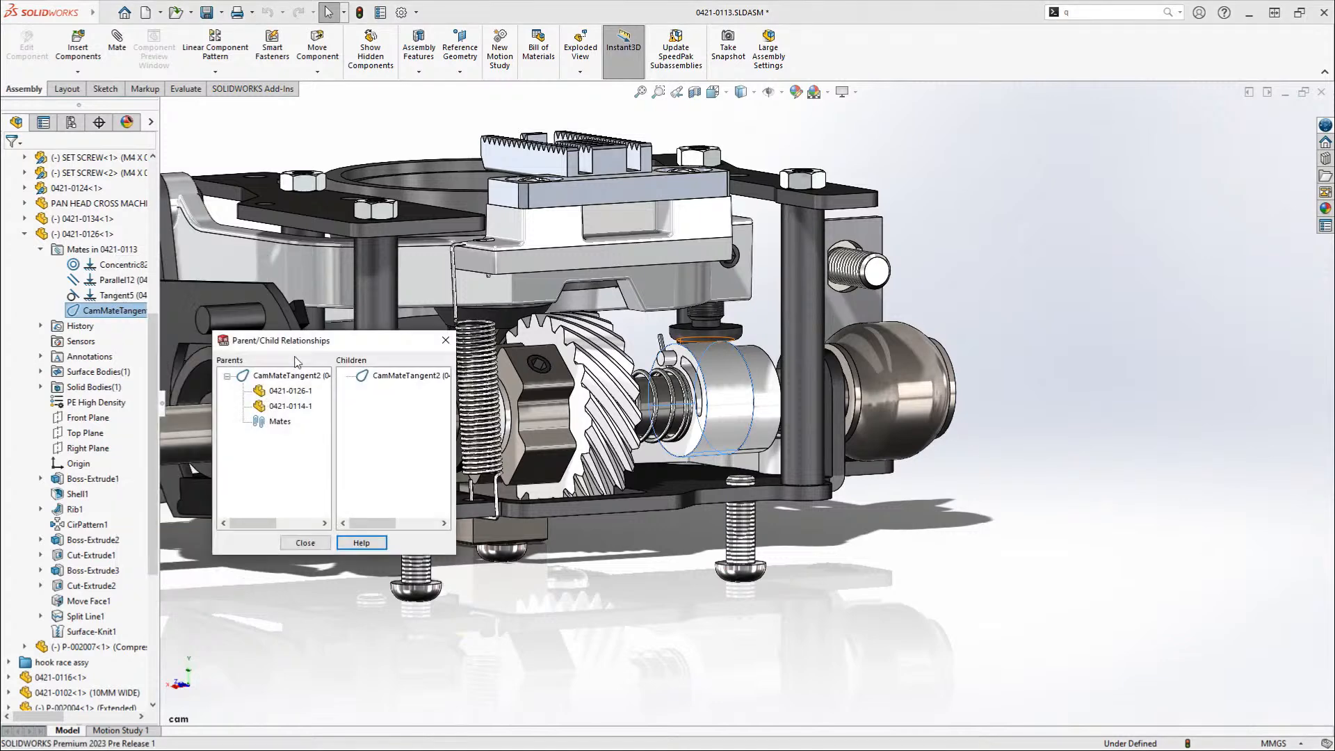
left_click(310, 390)
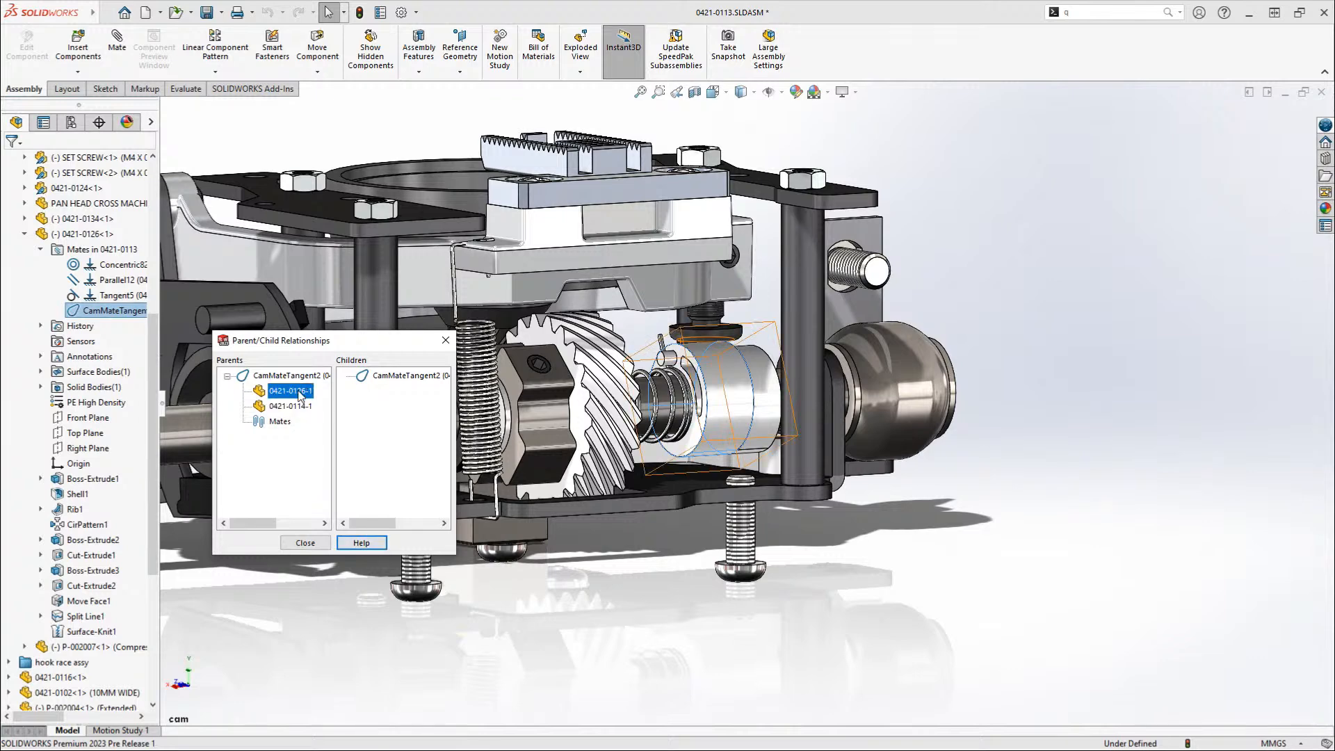
left_click(324, 547)
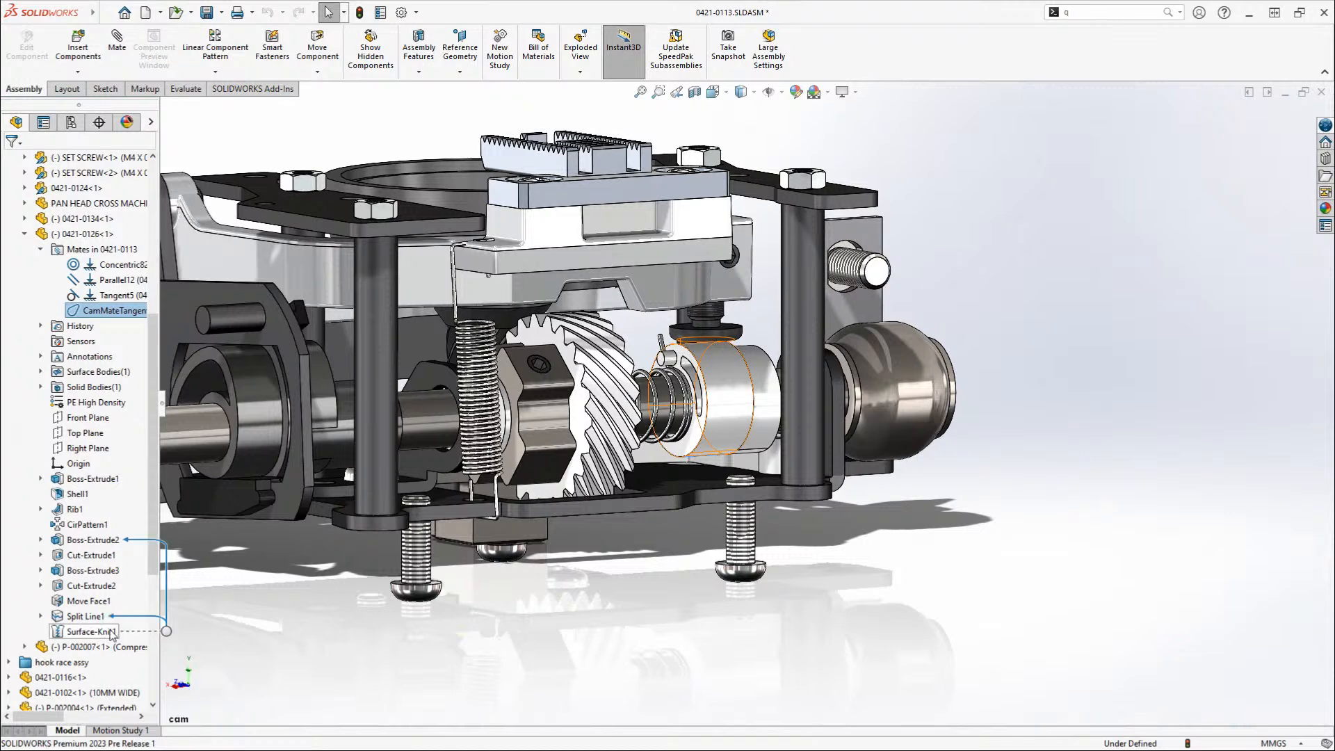
left_click(101, 540)
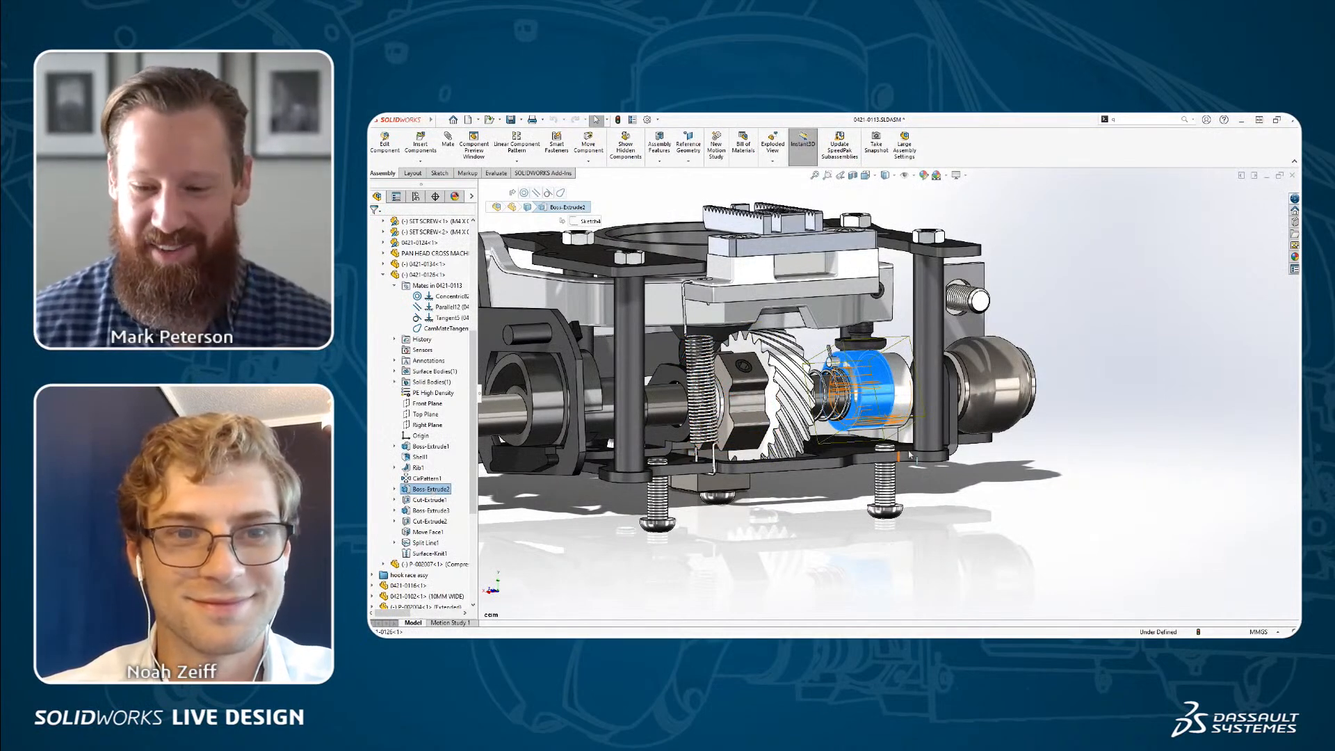
- Open a component preview of cam 0421-0126, check its slotted end face in both views, and slightly rotate the helical gear
left_click(880, 390)
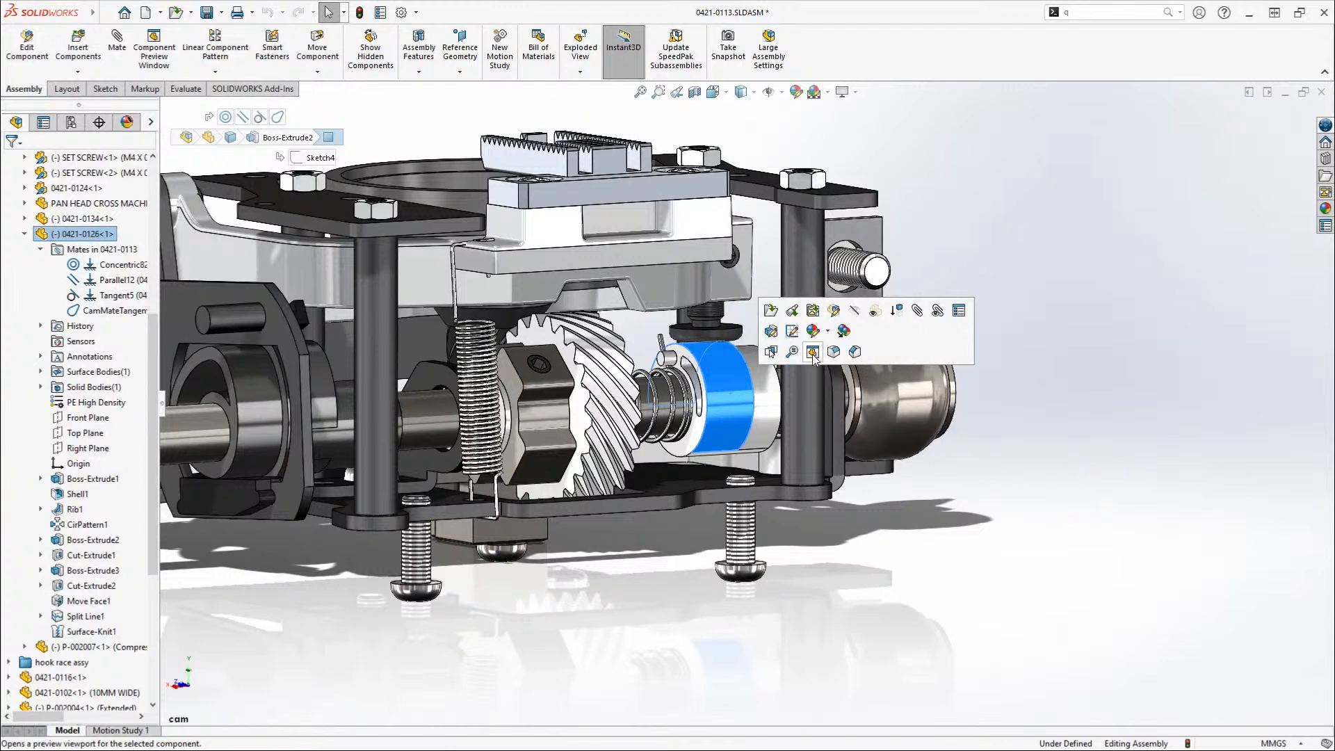
left_click(814, 353)
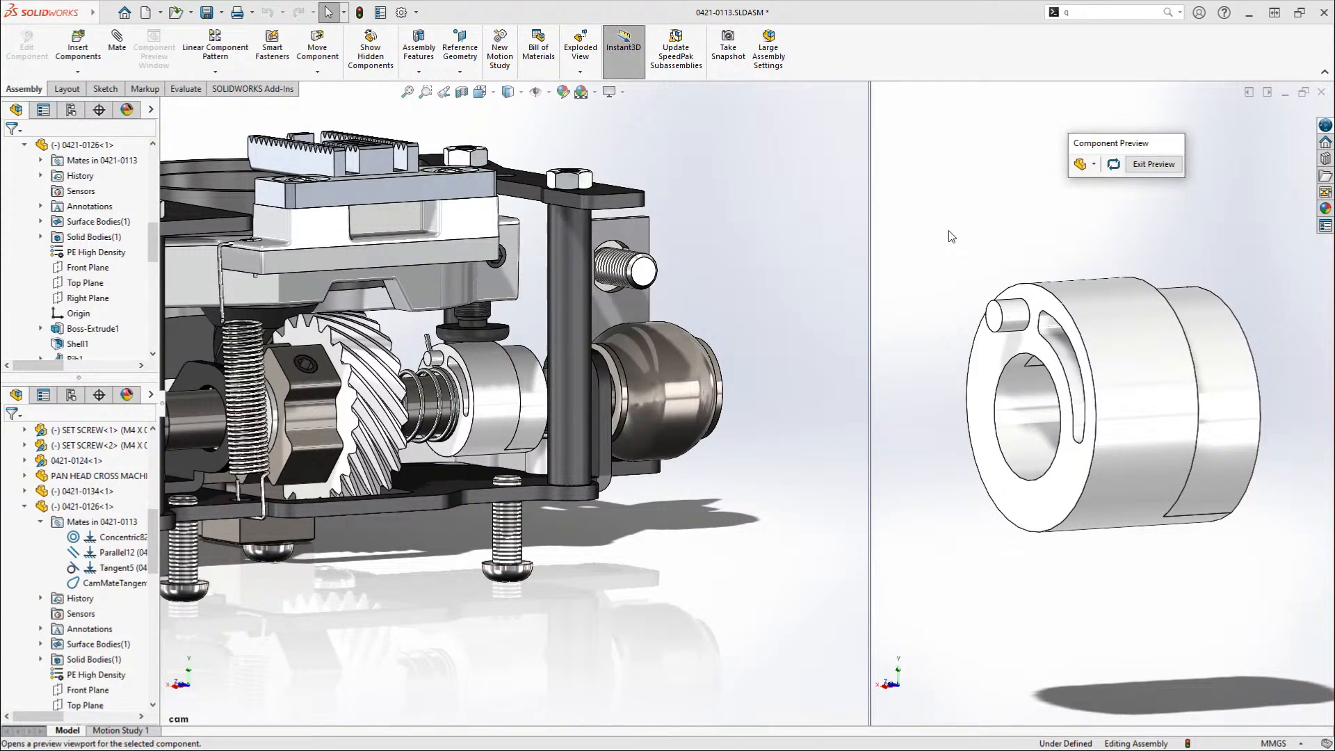
left_click(1013, 345)
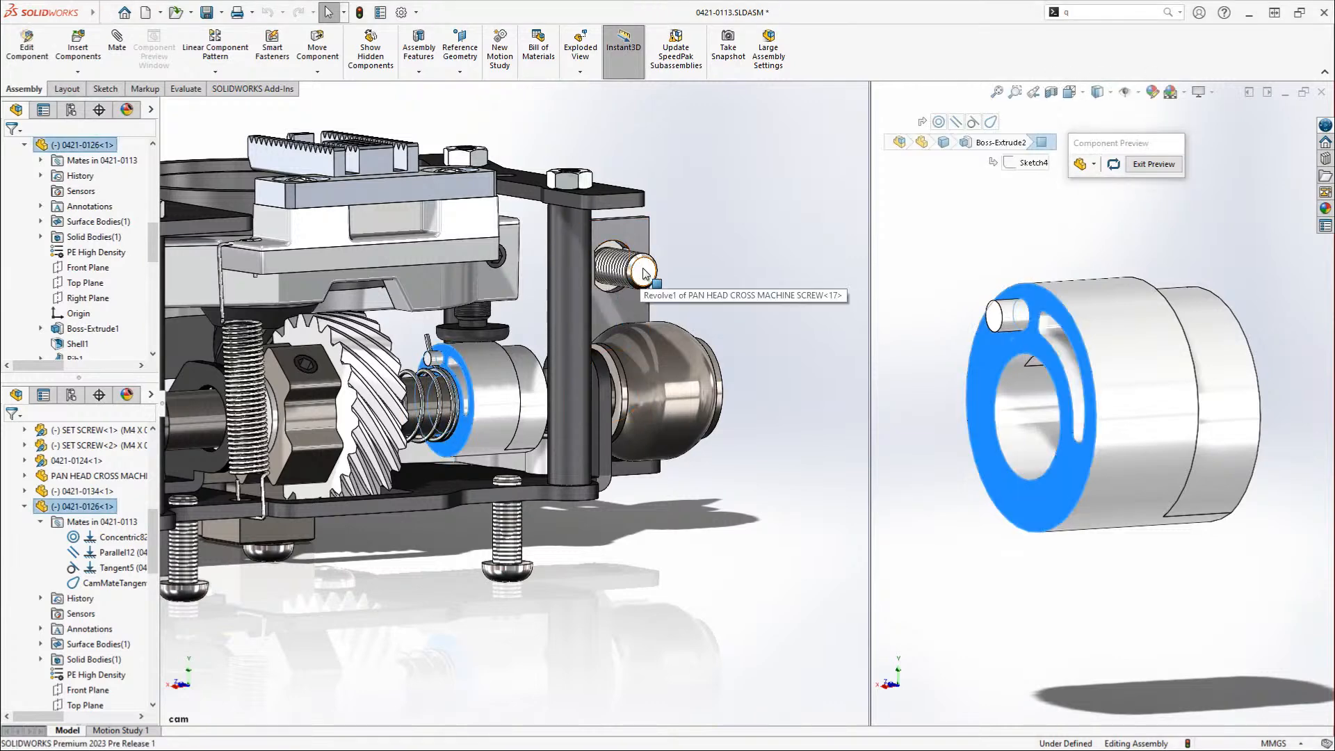
left_click(741, 270)
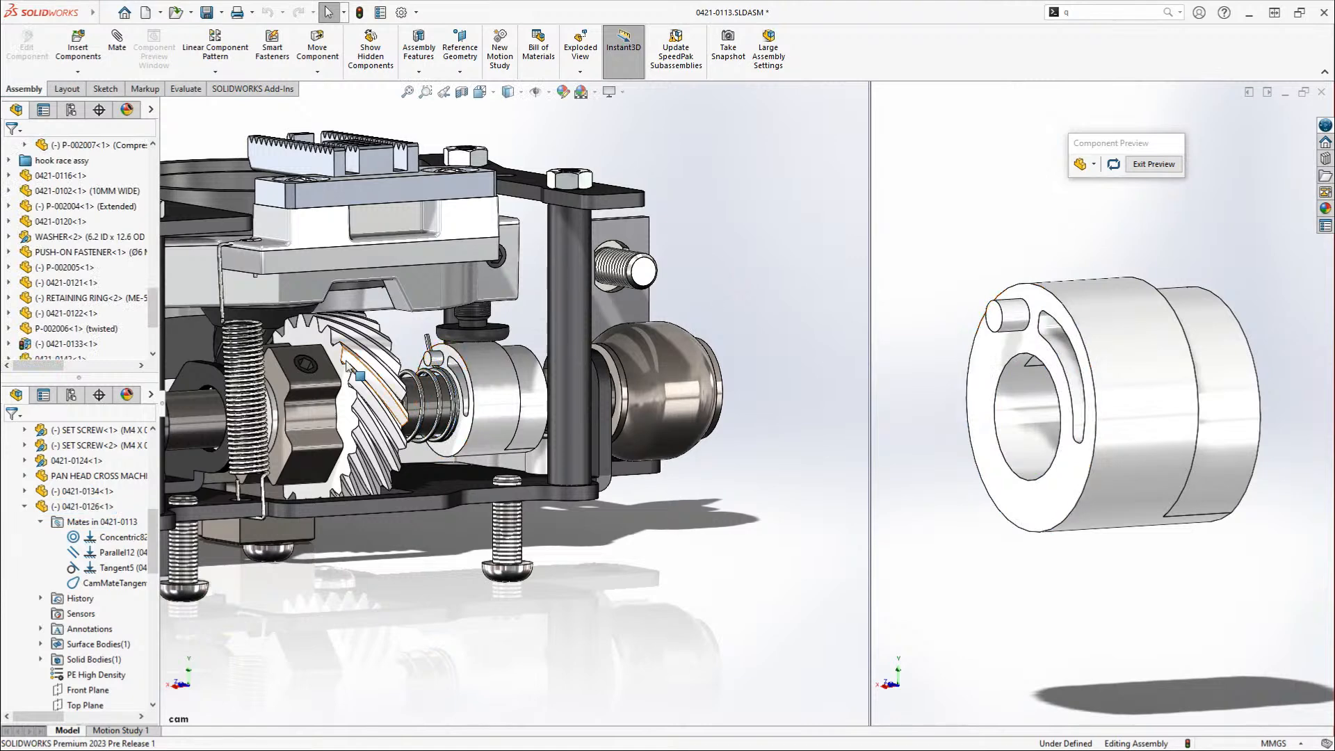
mouse_move(356, 383)
left_mouse_down()
mouse_move(367, 448)
mouse_move(348, 358)
mouse_move(355, 381)
left_mouse_up()
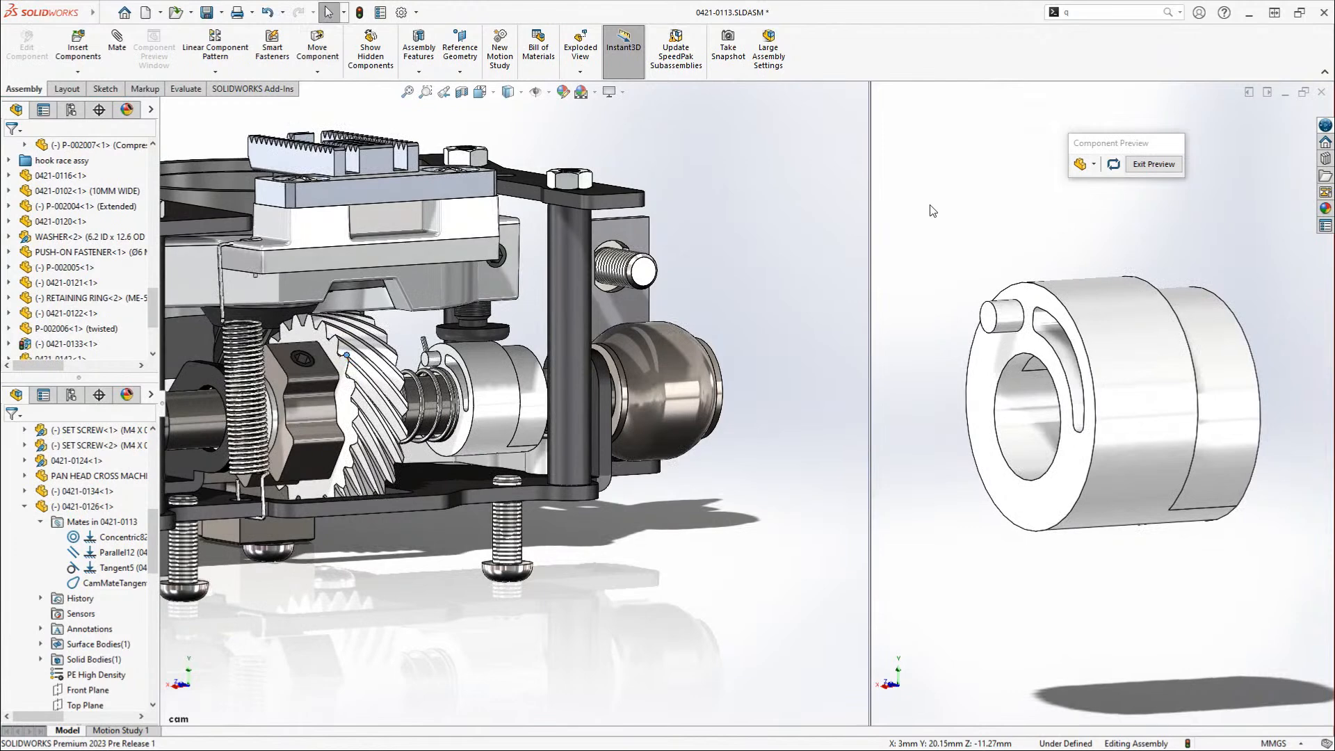
- Open Sketch4 of Boss-Extrude2 in cam 0421-0126 for in-context editing from the component preview
left_click_drag(1137, 144, 1124, 112)
left_click(1109, 223)
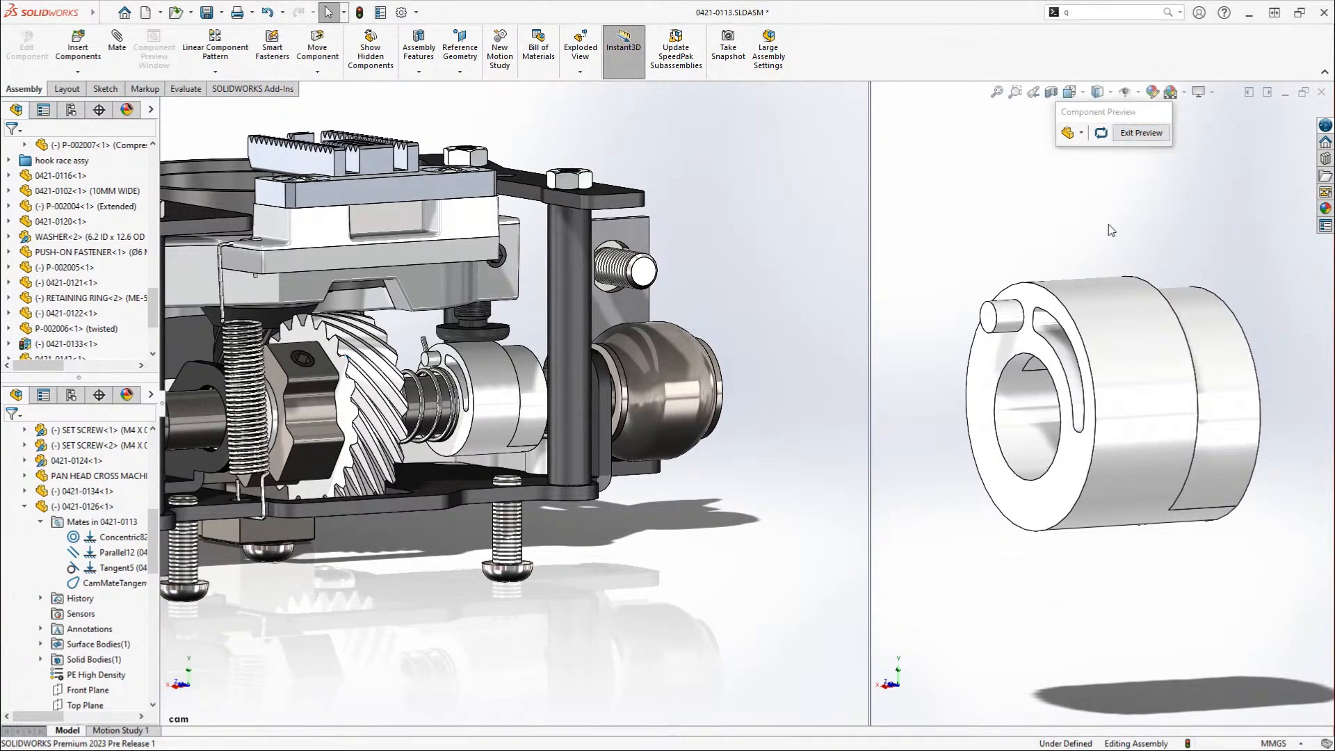
left_click(1123, 346)
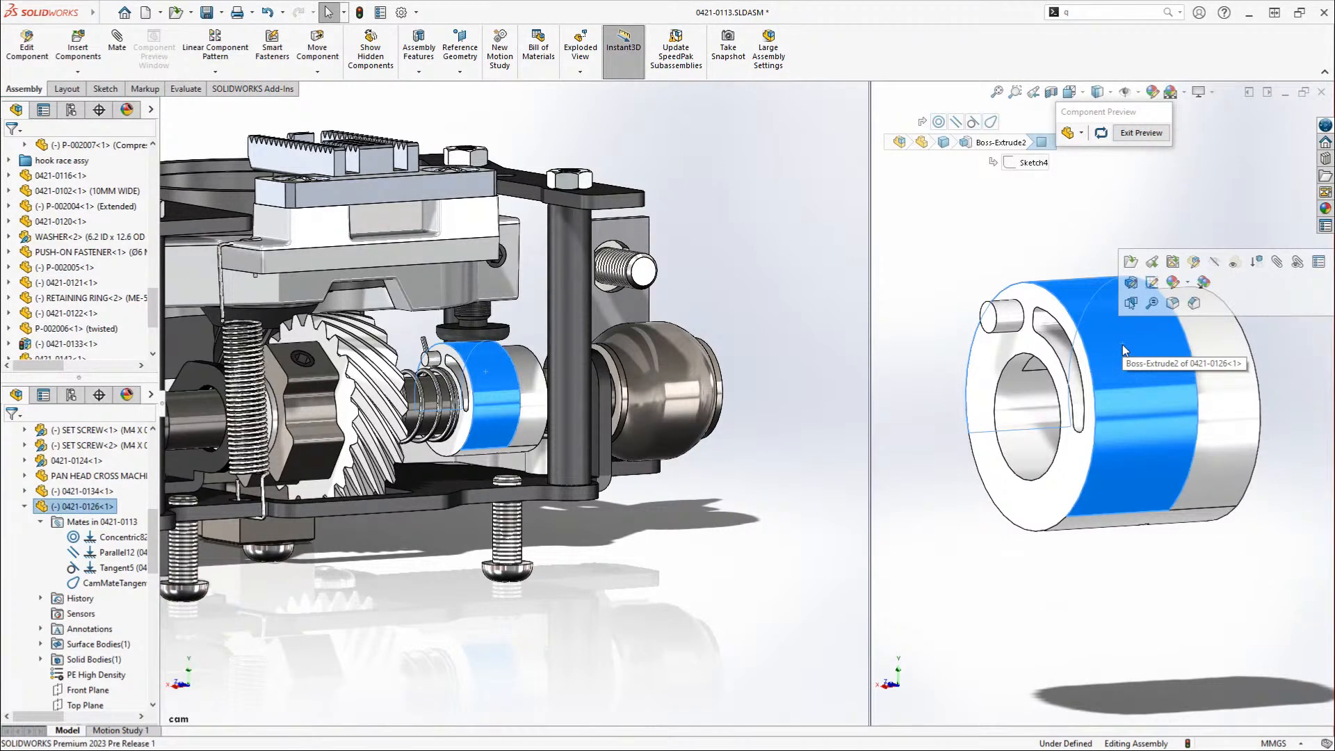
left_click(1153, 285)
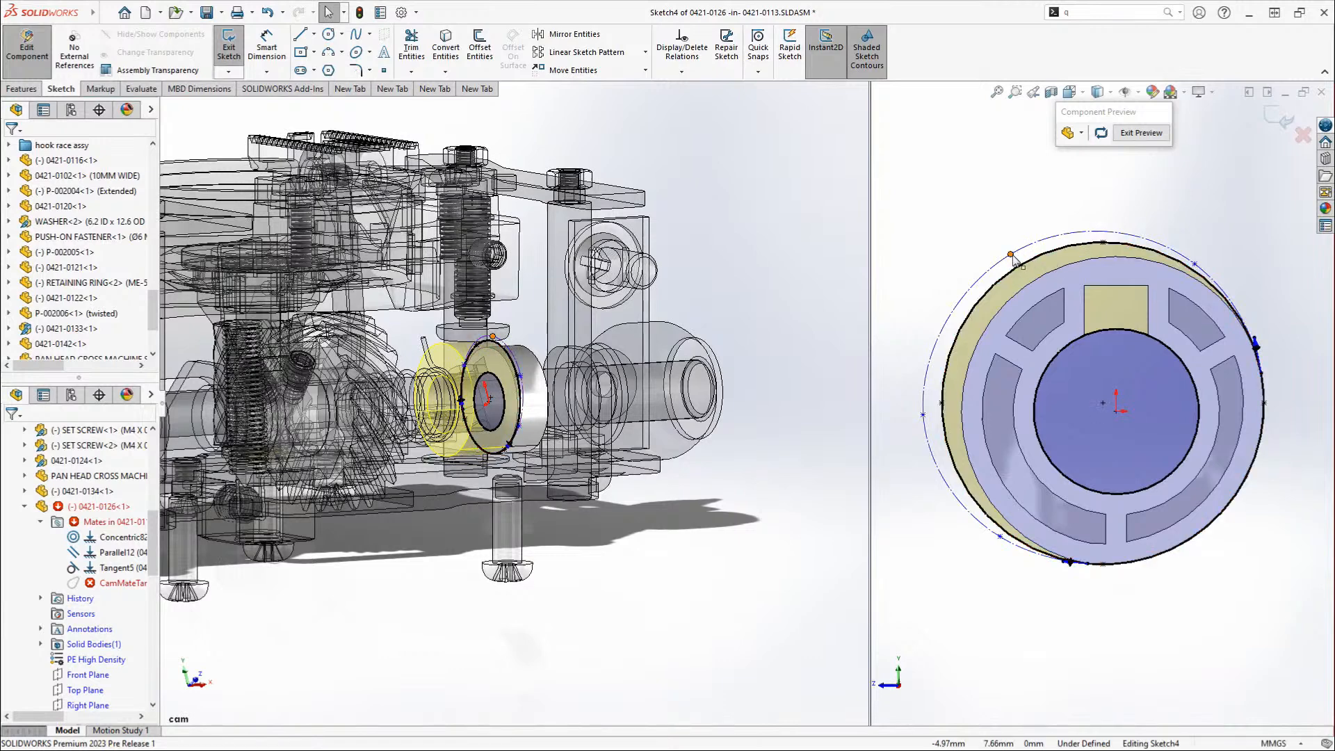
- Try reshaping the outer construction spline by moving its upper control vertex, and undo the change
left_click(1012, 256)
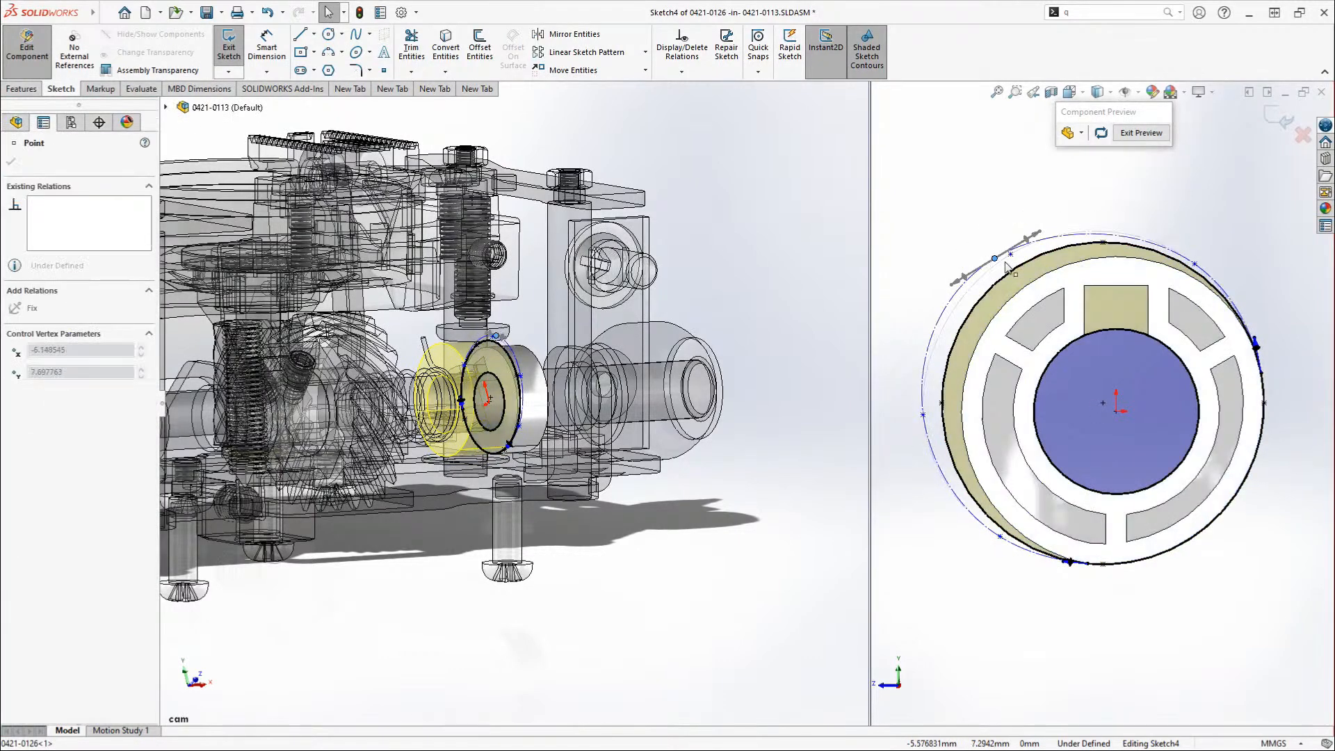
key("ctrl+z")
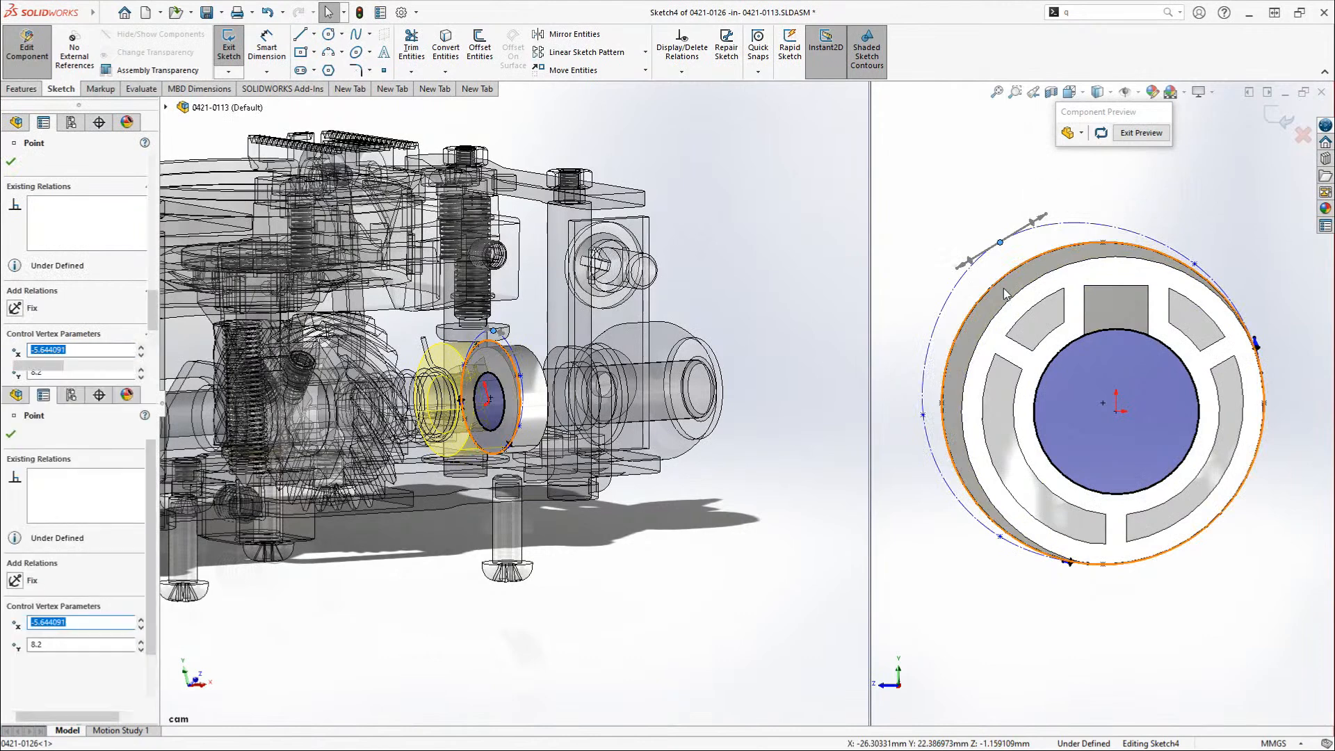
left_click(1277, 239)
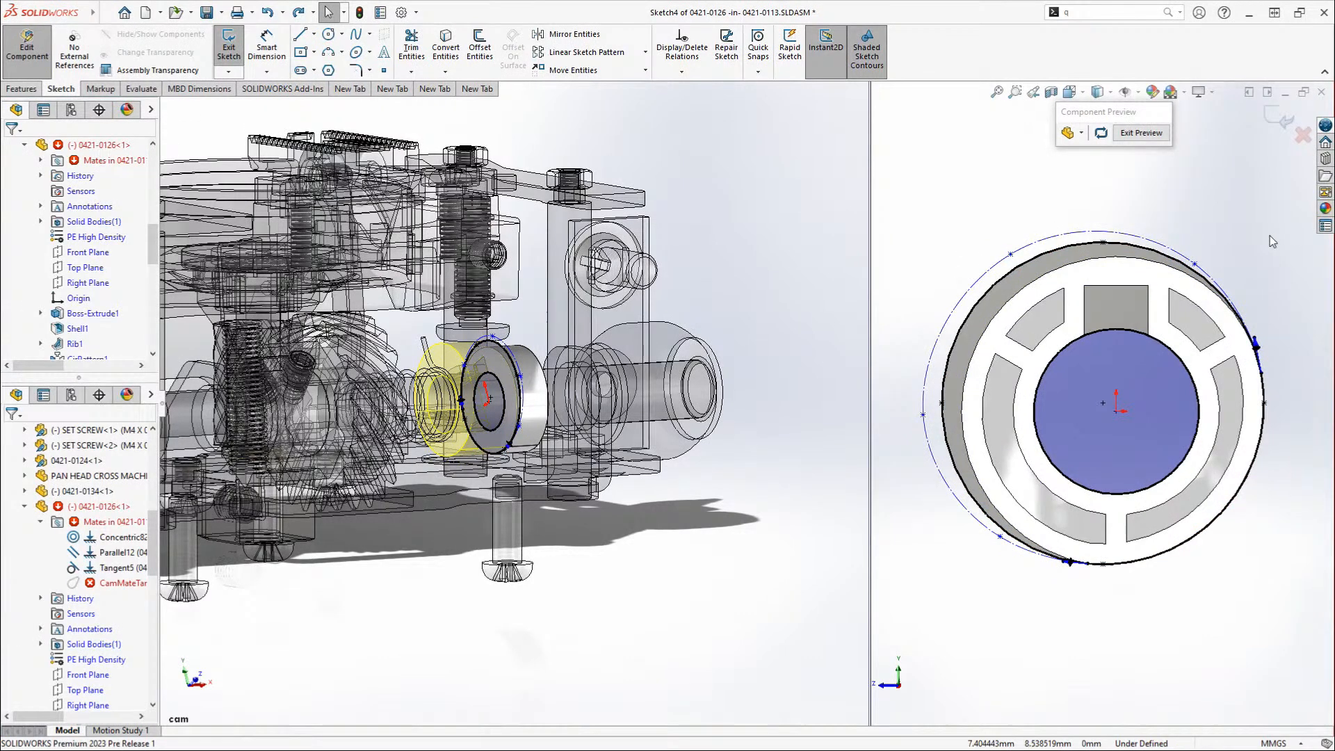
- Try swapping the cam profile manually by making the ellipse construction geometry and the outer spline a contour, and exit Sketch4 to review the mate error
left_click(1152, 262)
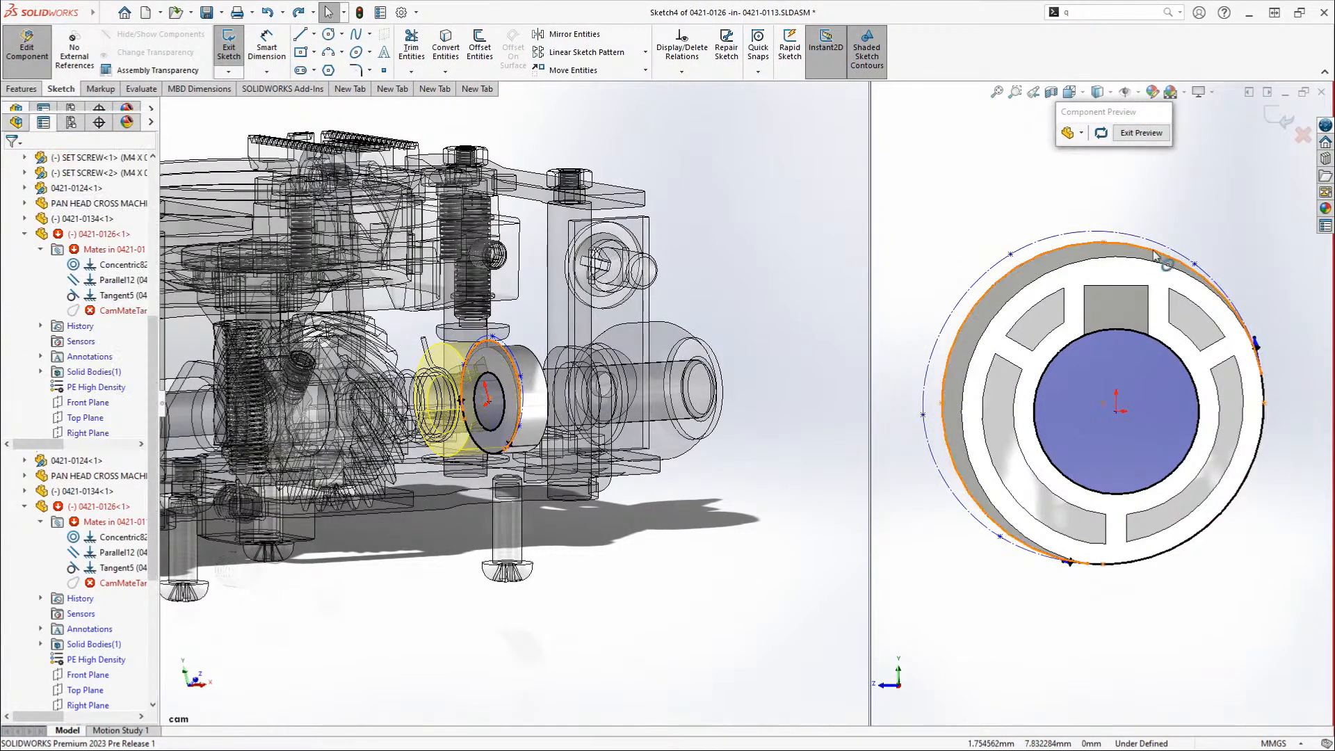
left_click(1193, 210)
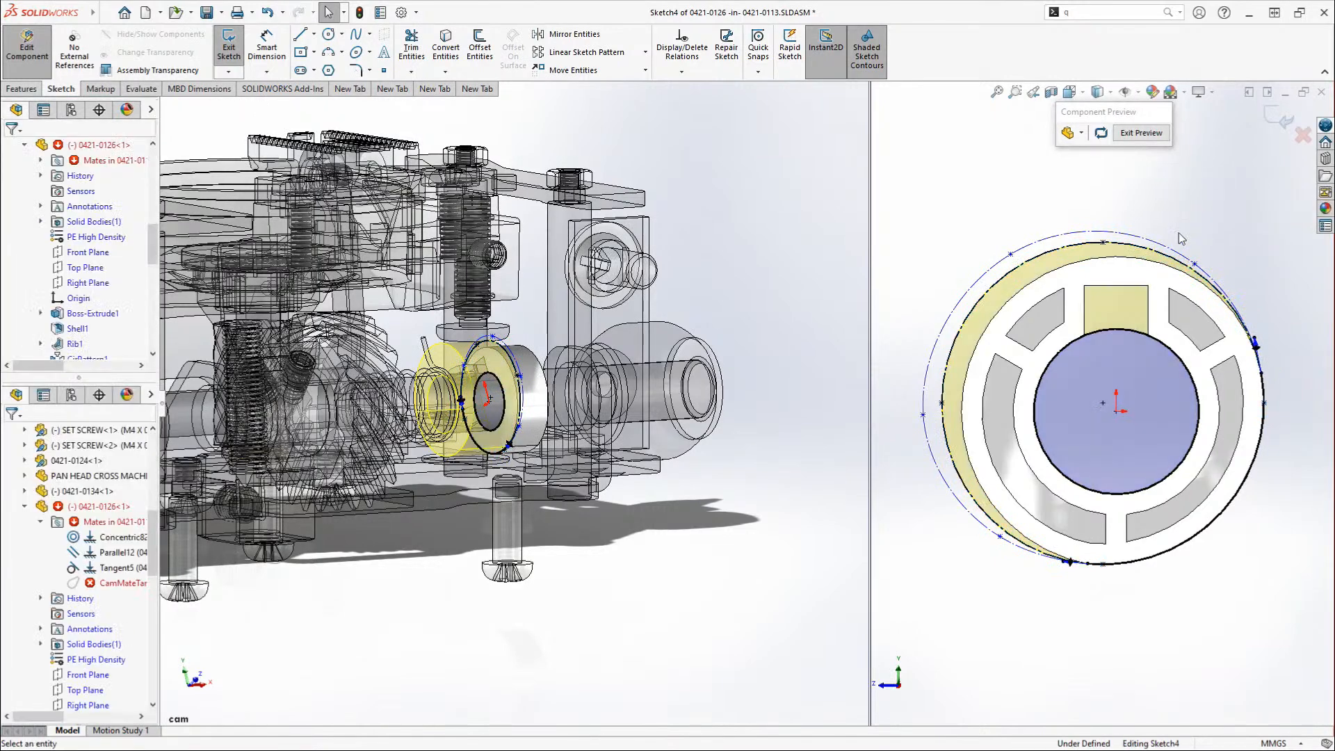
left_click(1167, 249)
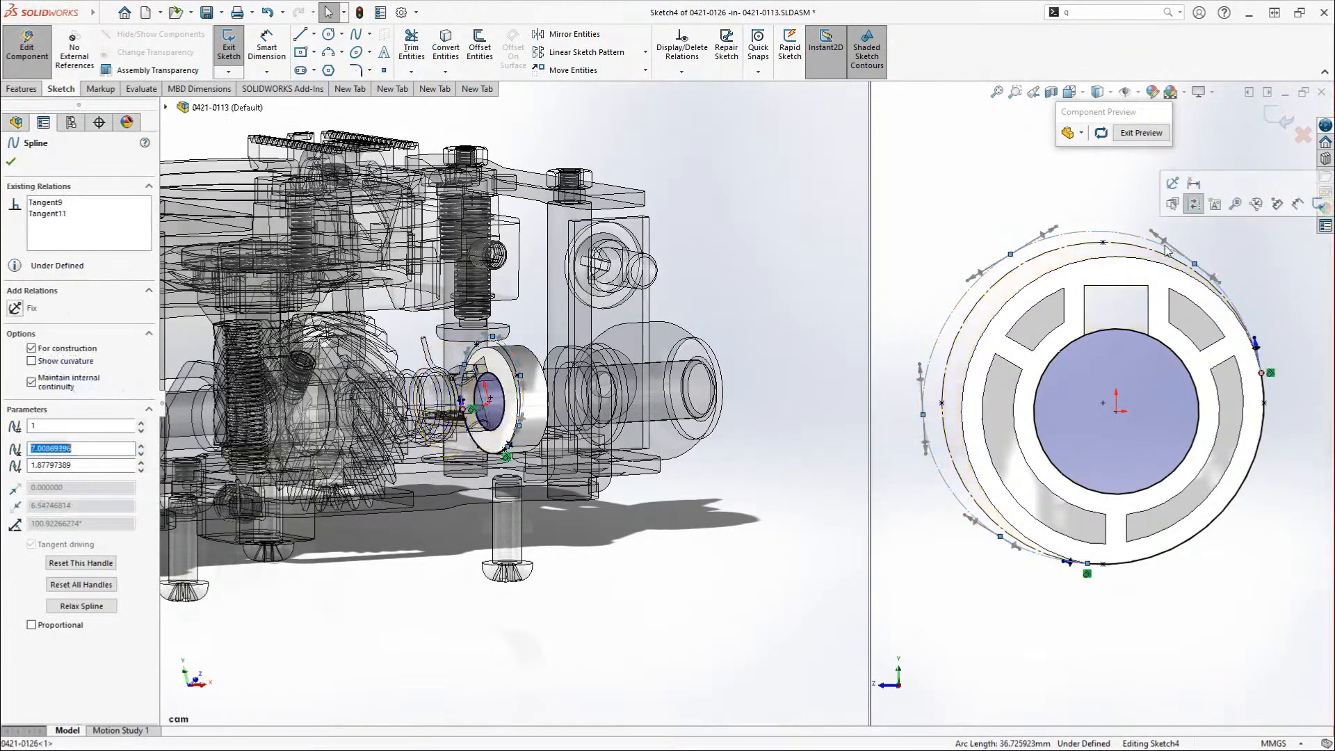
left_click(1193, 206)
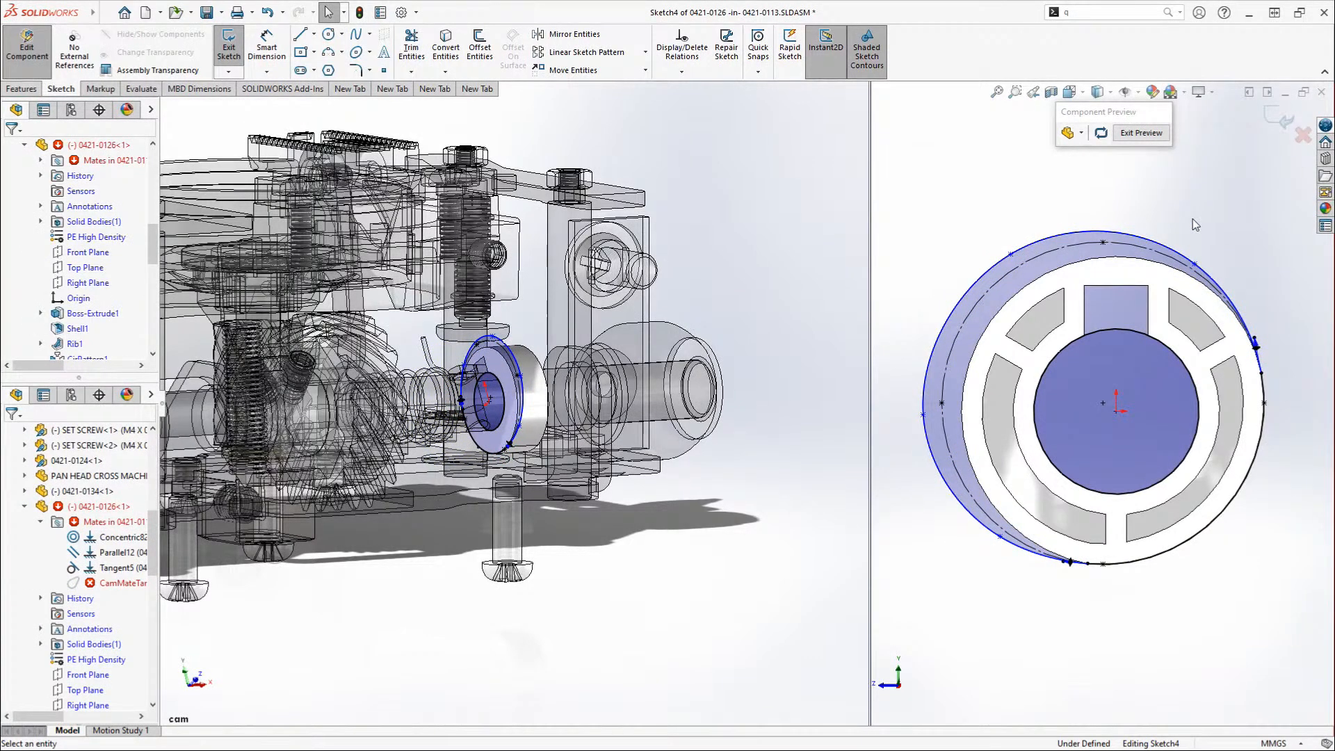
left_click(1276, 120)
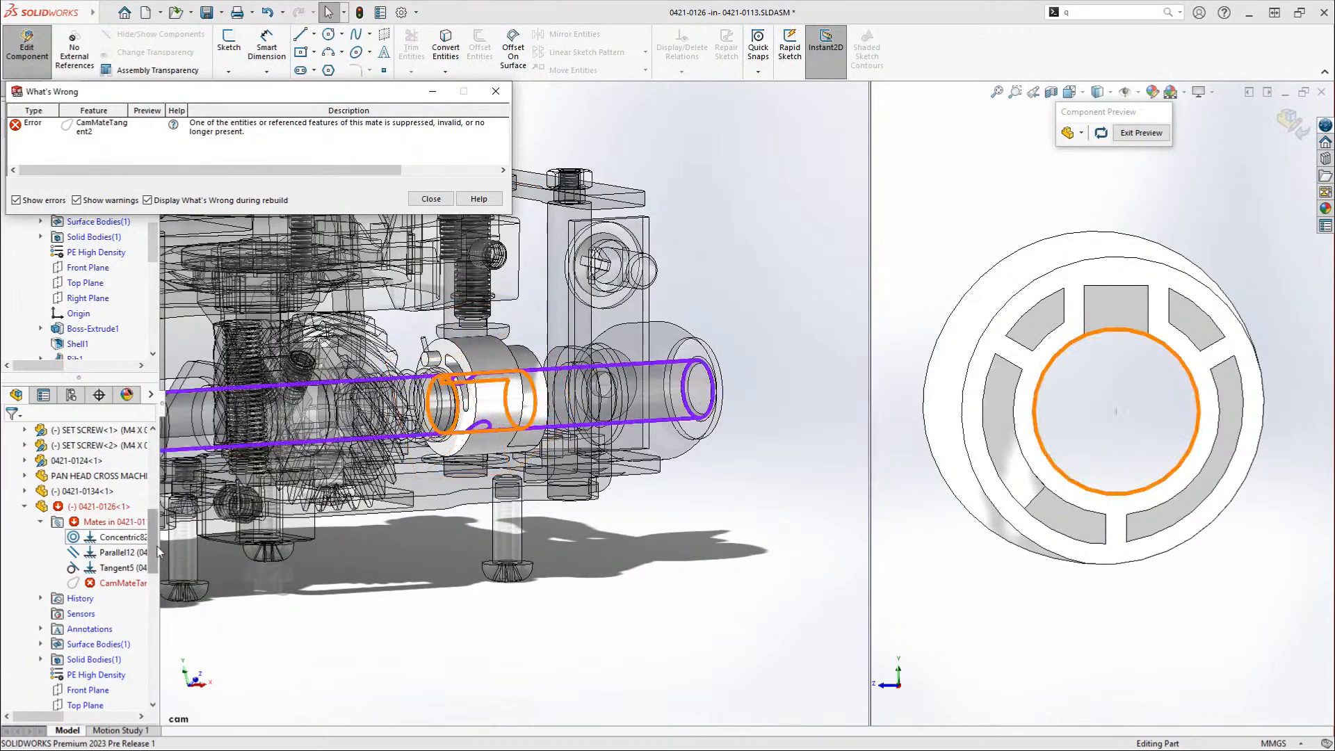
mouse_move(158, 551)
left_mouse_down()
mouse_move(160, 603)
mouse_move(156, 554)
left_mouse_up()
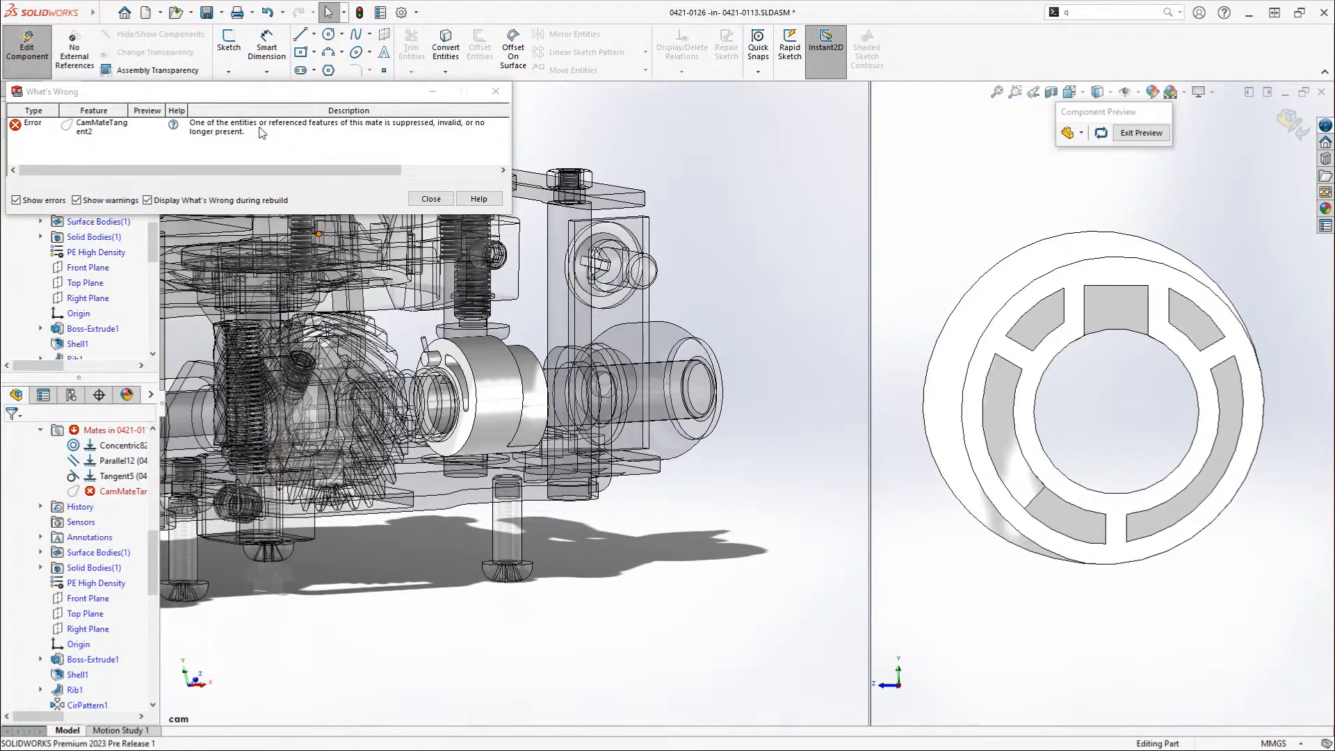
left_click(431, 199)
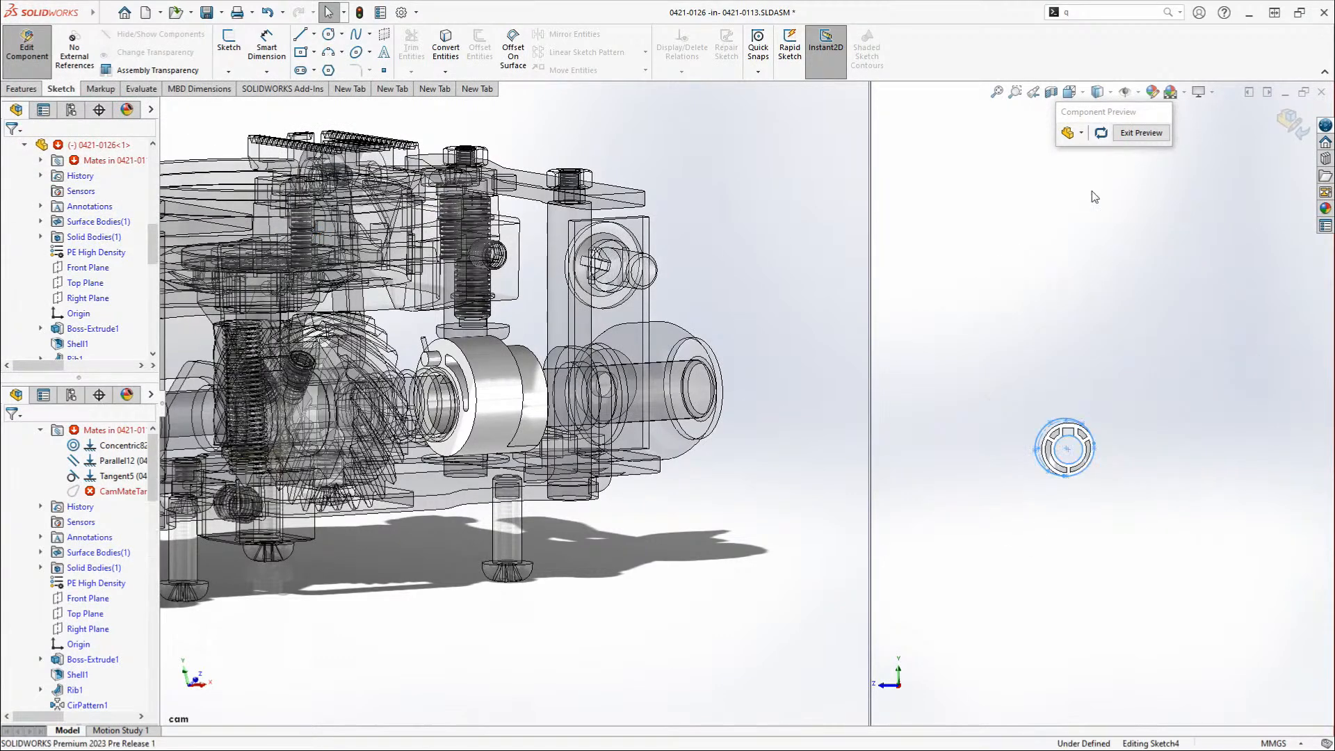
- Undo the manual geometry swap in Sketch4 and check the restored ellipse in the preview
key("ctrl+z")
key("ctrl+z")
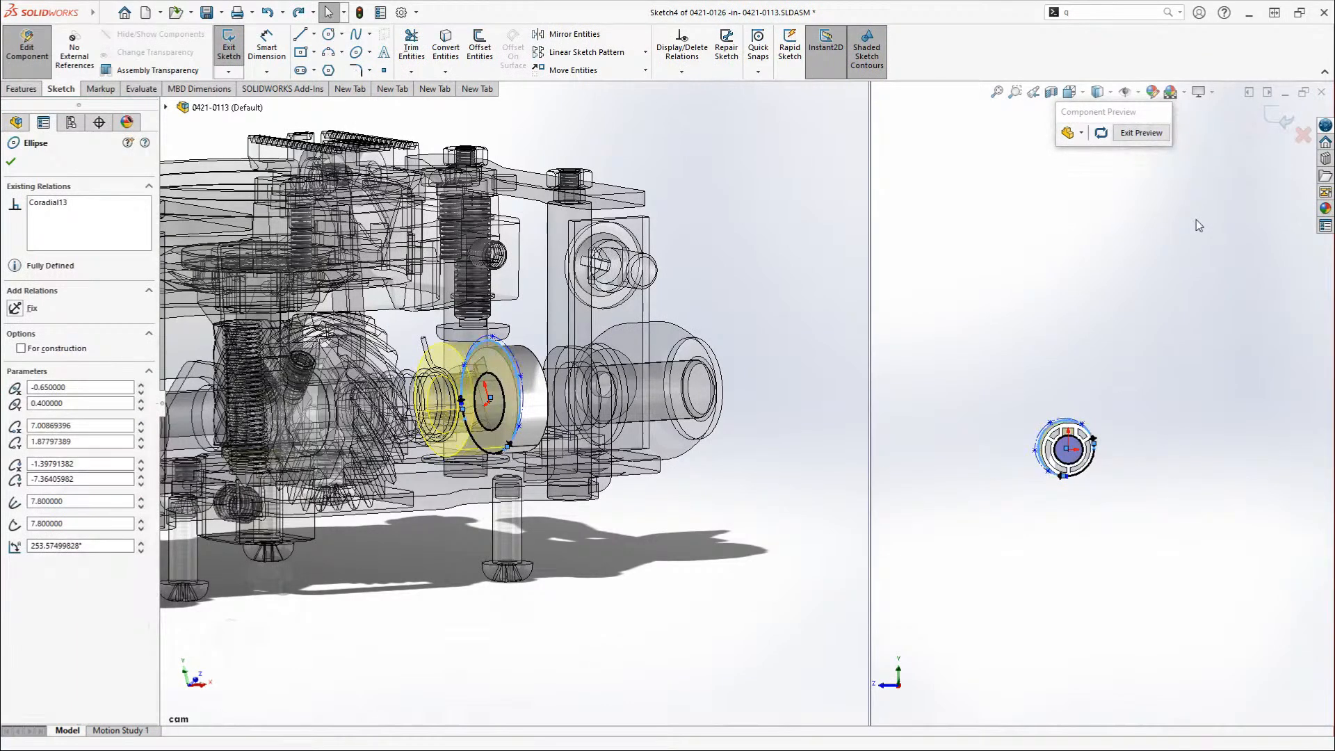
left_click(1138, 278)
key("f")
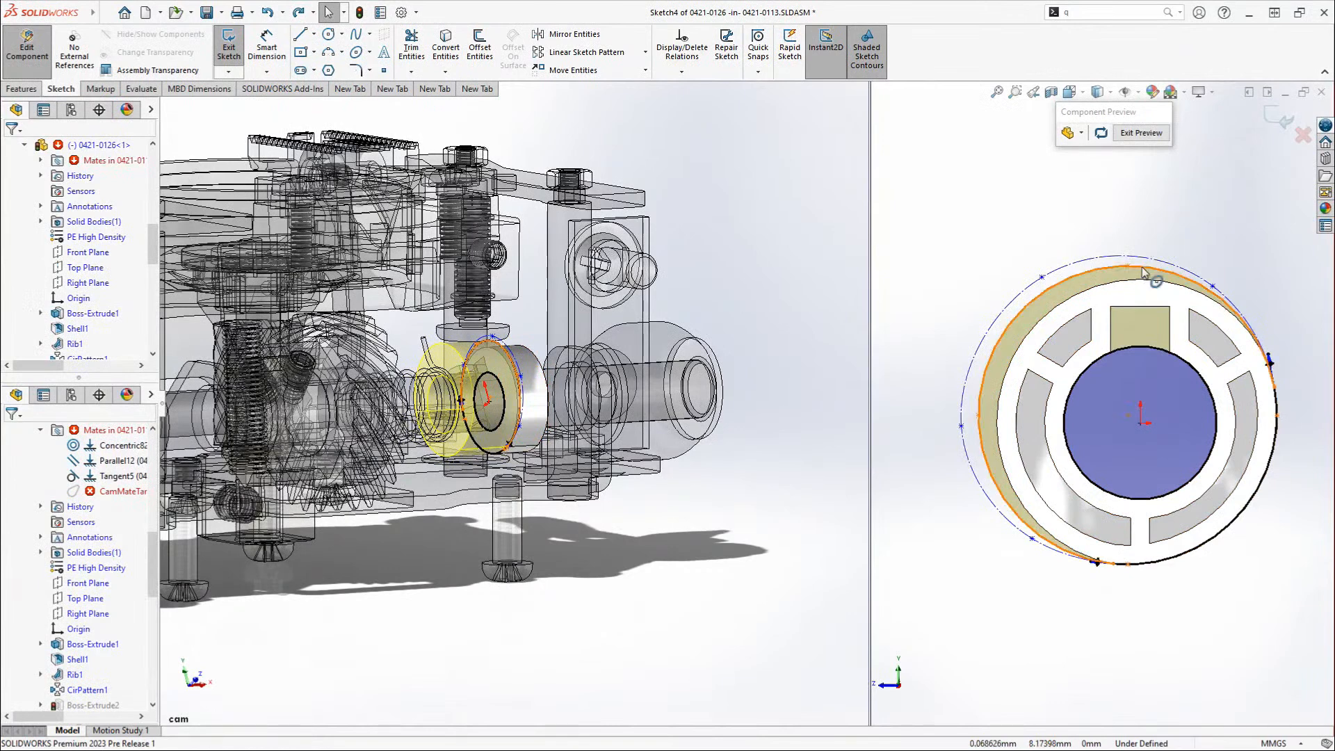
left_click(1144, 272)
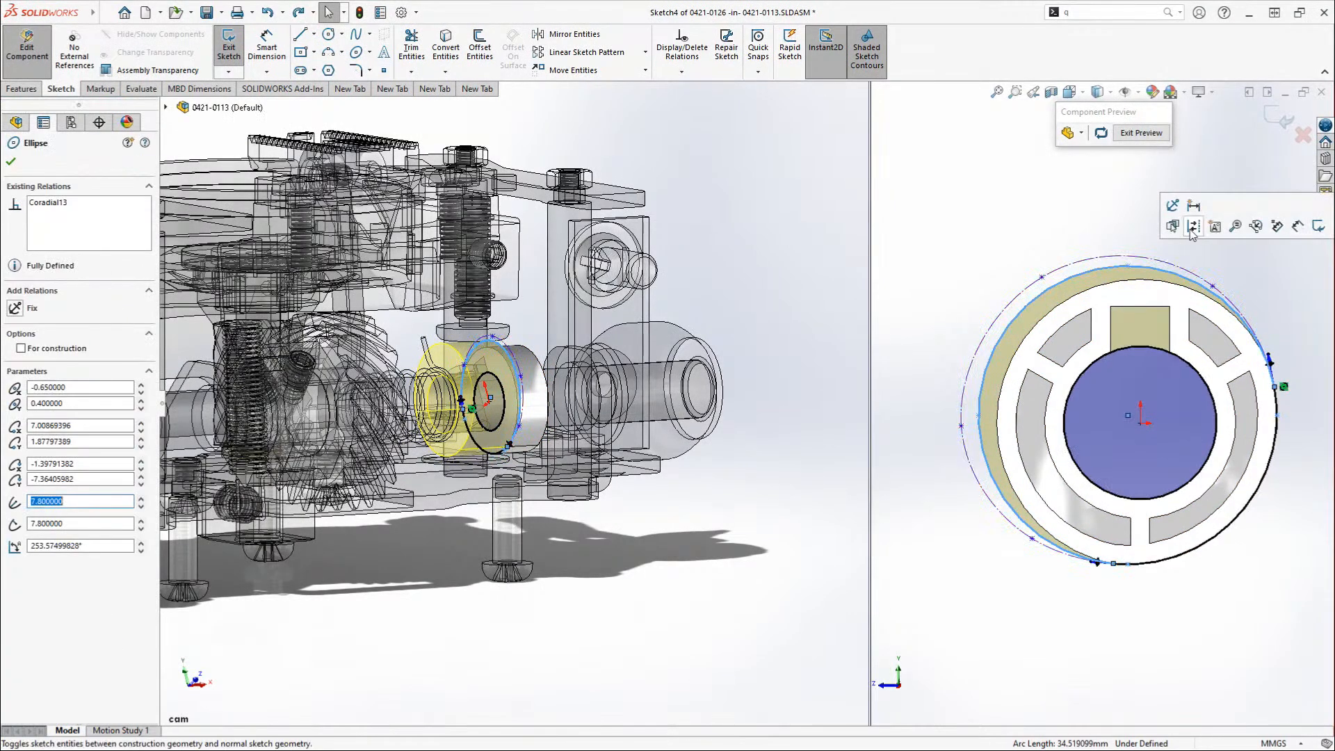
left_click(1114, 242)
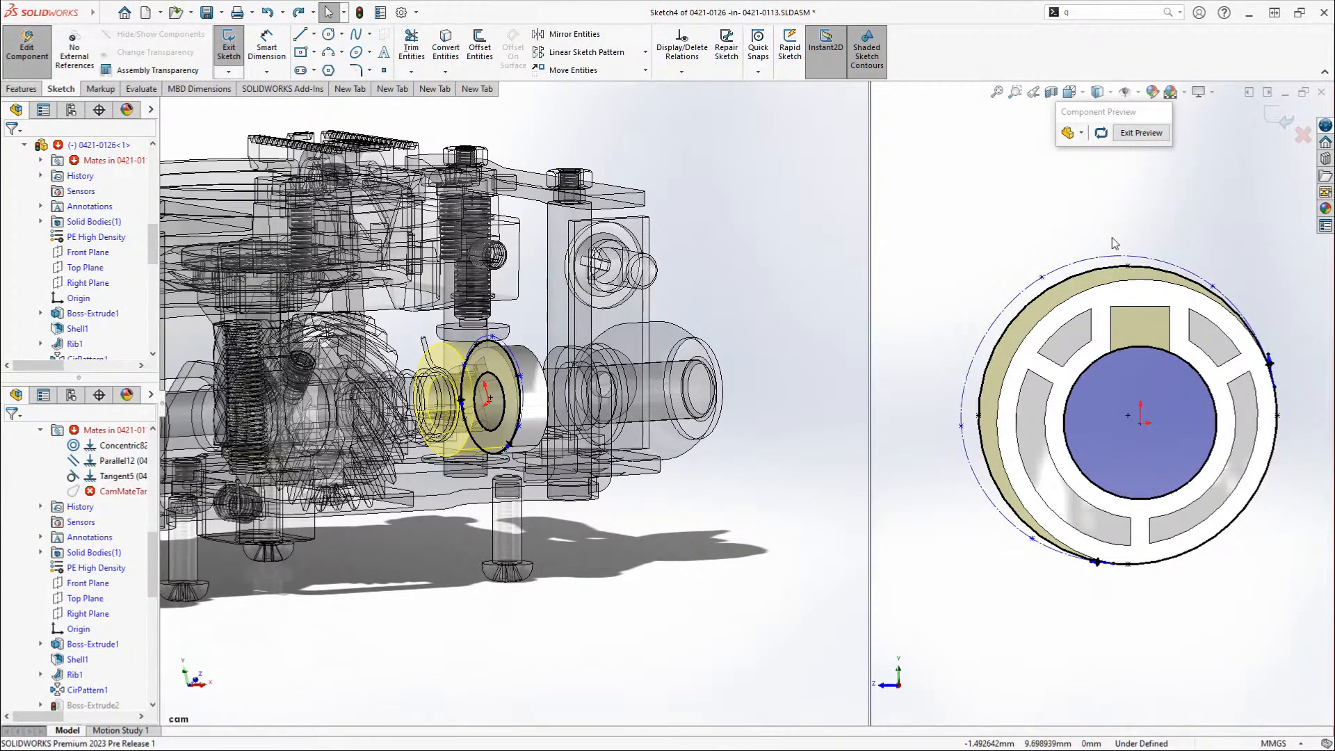
- Replace Ellipse1 with Spline1 using Replace Entity, with Make construction and Make contour enabled, and finish editing the sketch and cam part
left_click(1121, 268)
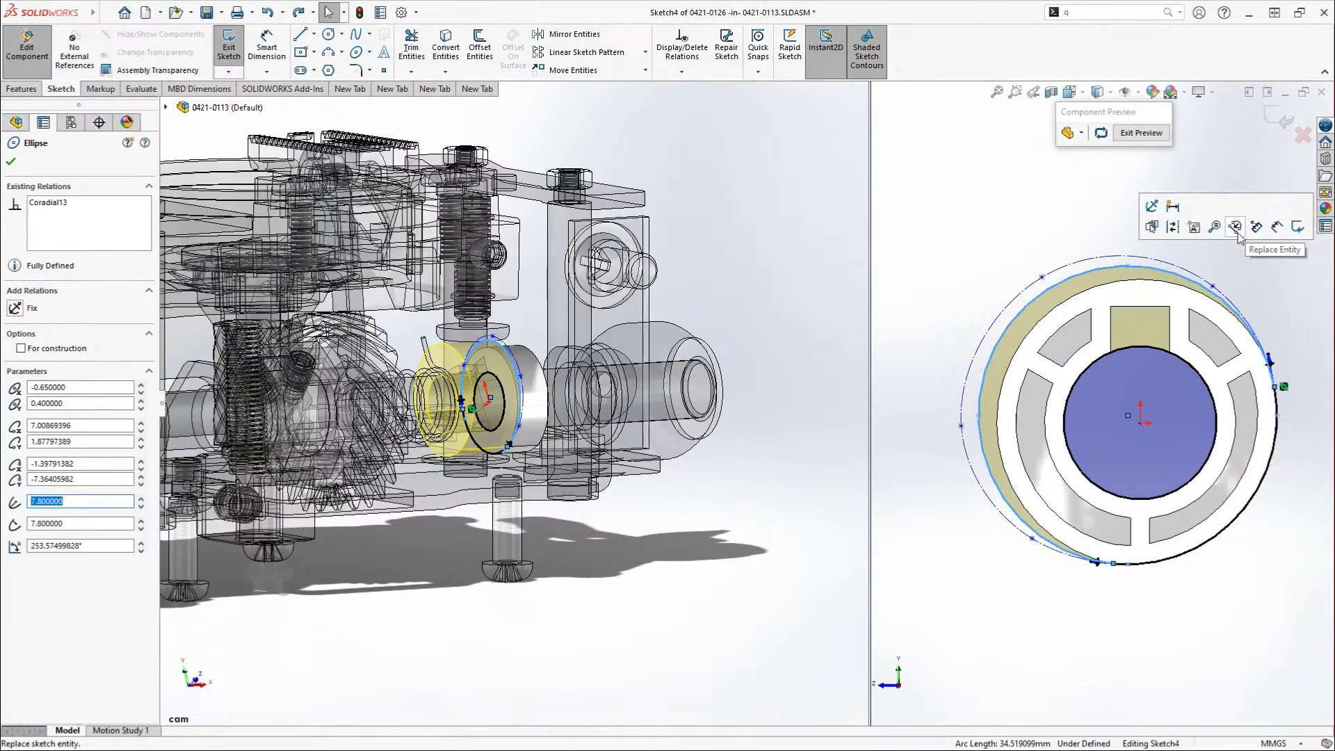
left_click(1235, 230)
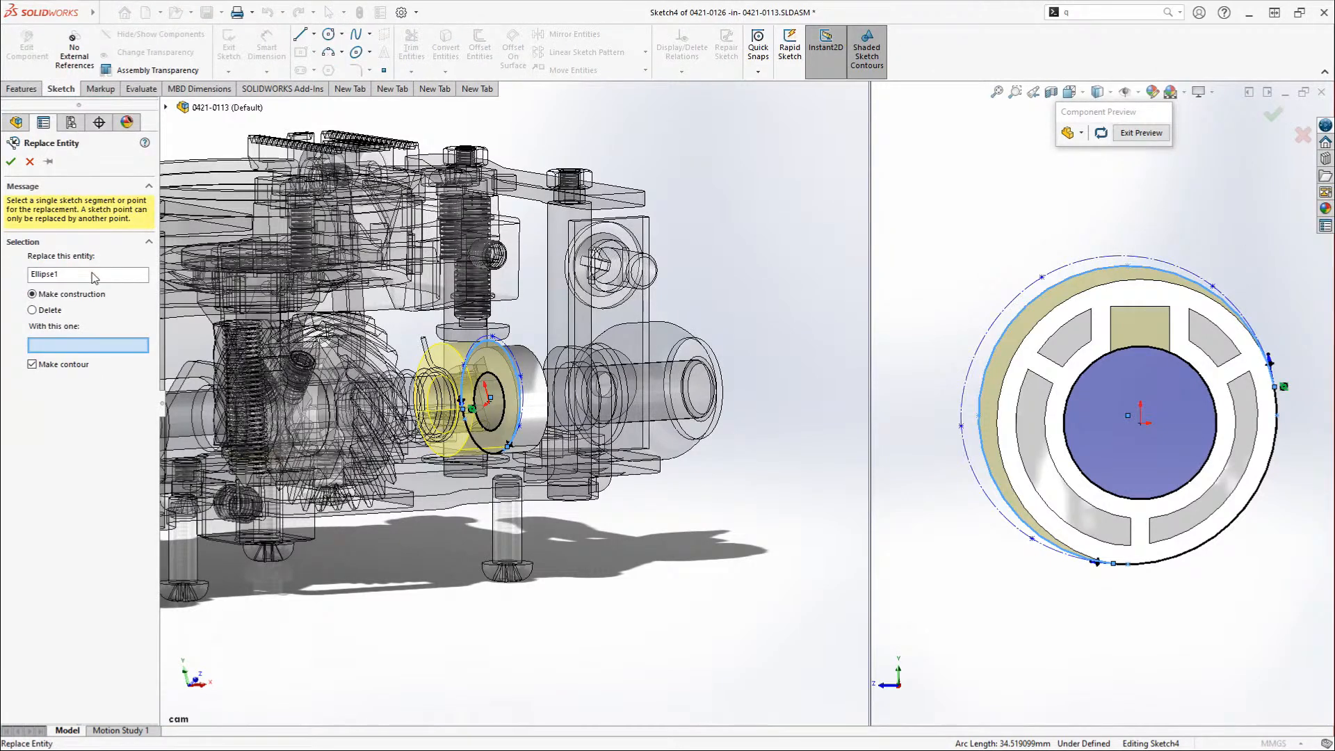
left_click(1162, 265)
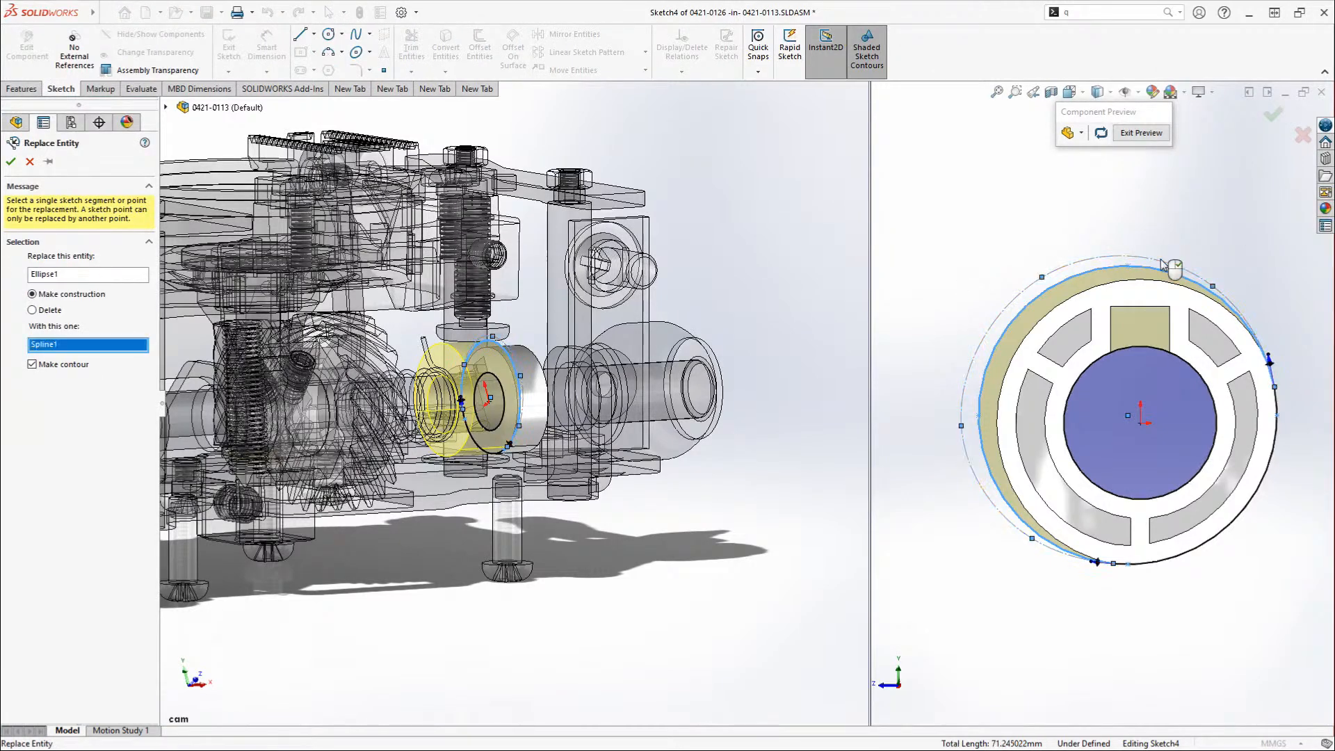
left_click(1270, 122)
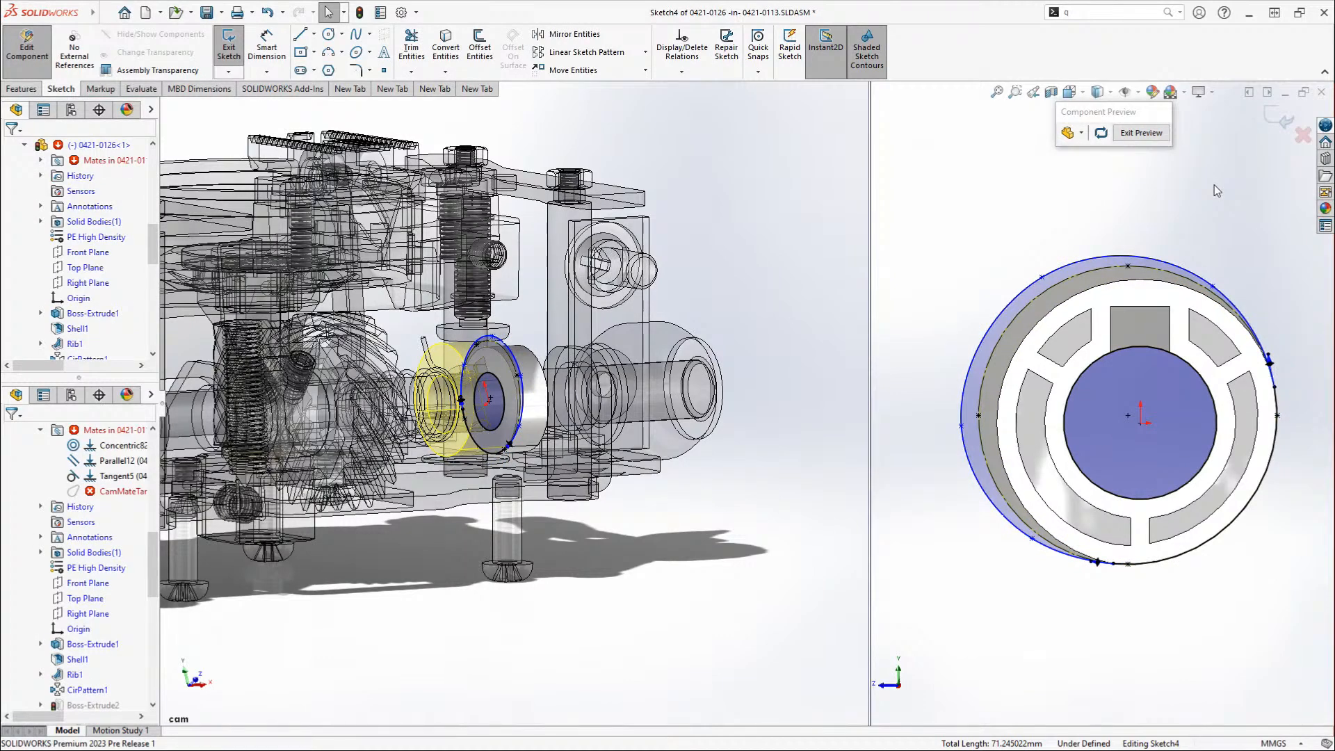
left_click(1265, 126)
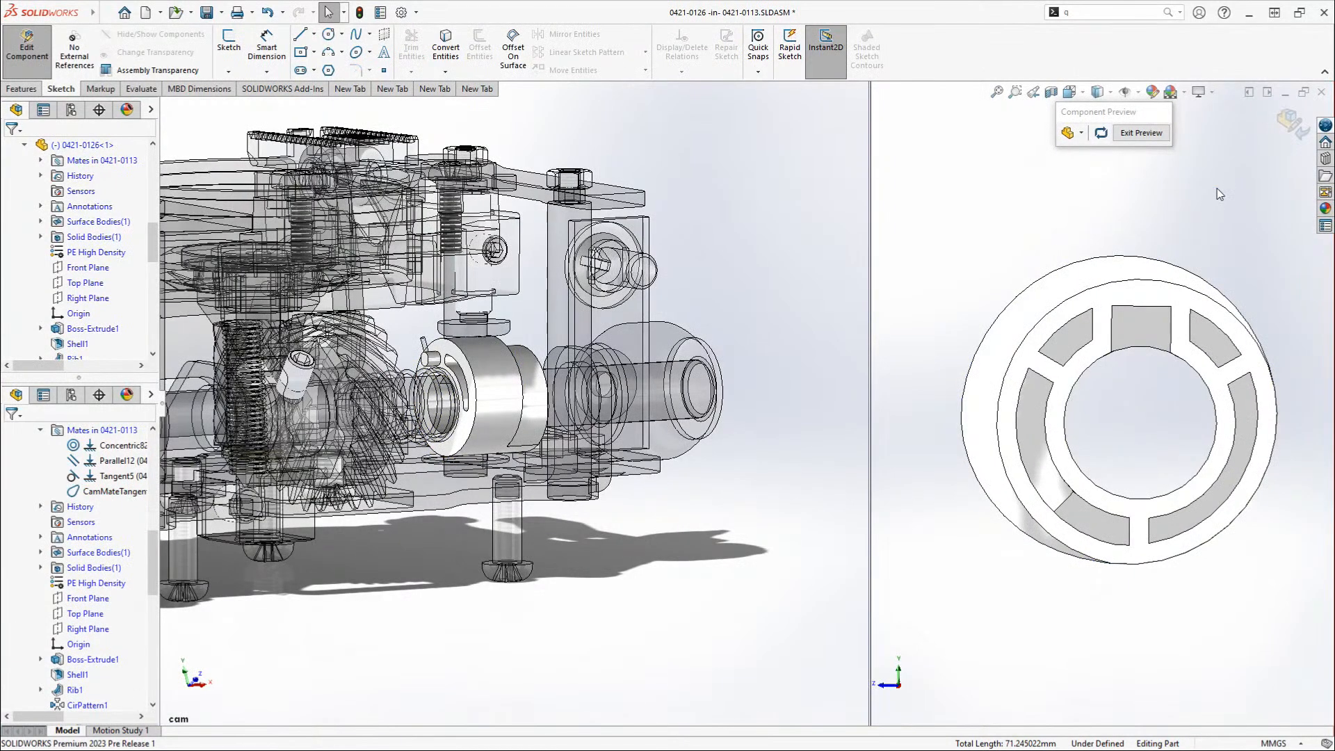
left_click(1290, 137)
- Rotate the helical gear to check the cam's motion, with the saved cam view applied to the component preview
left_click(351, 366)
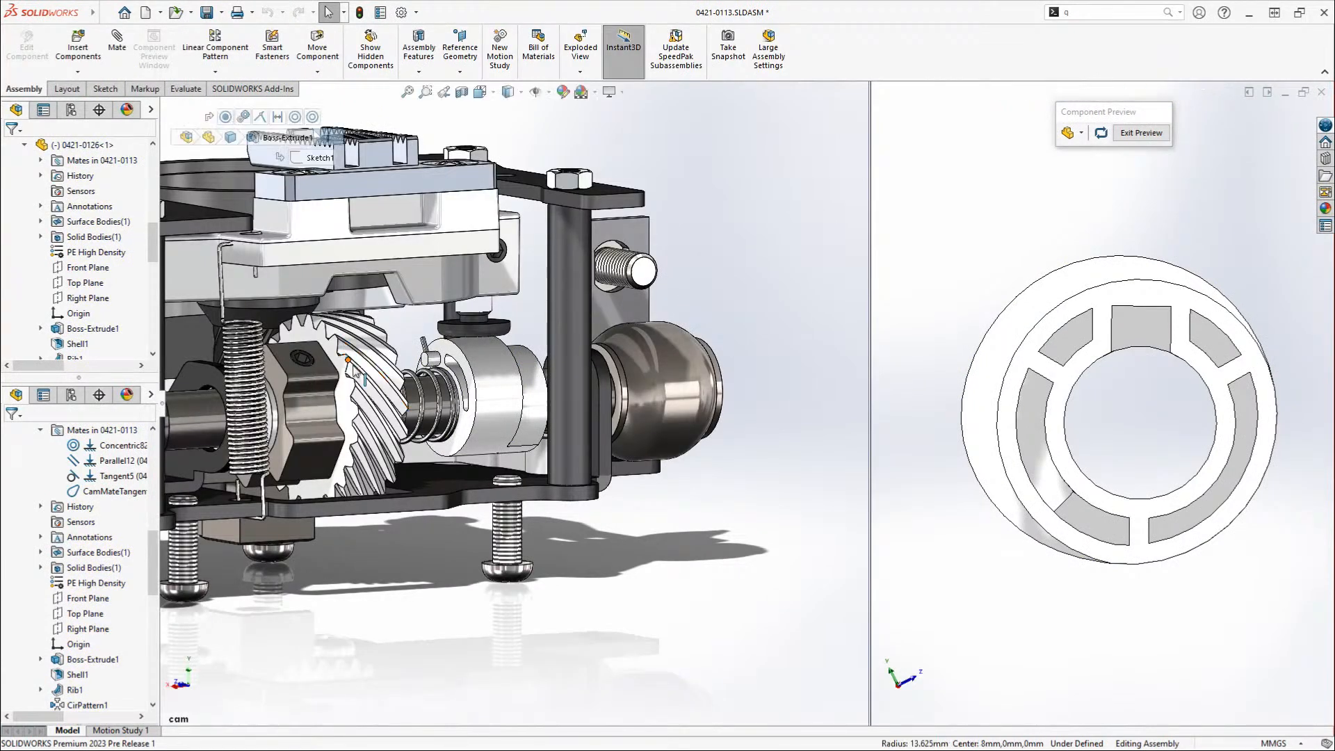
left_click_drag(356, 373, 370, 477)
left_click(1005, 224)
key("space")
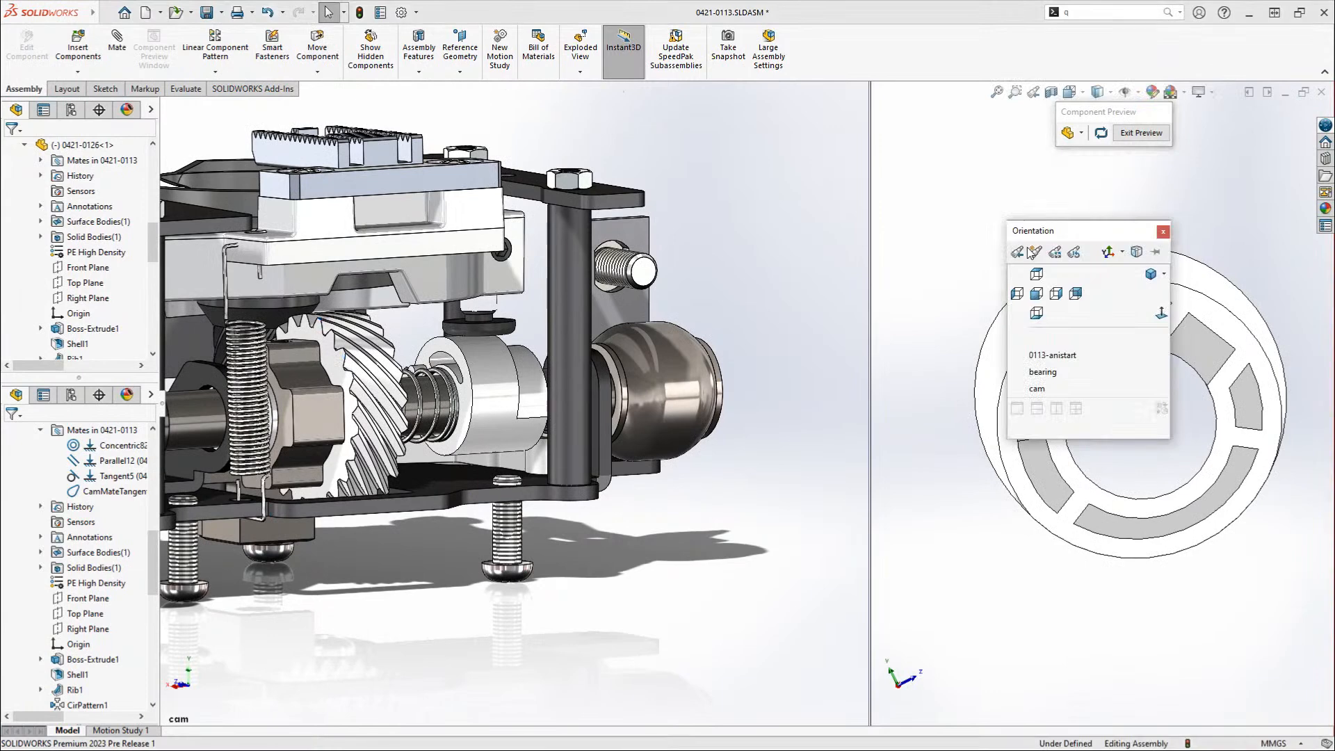
left_click(1151, 274)
key("space")
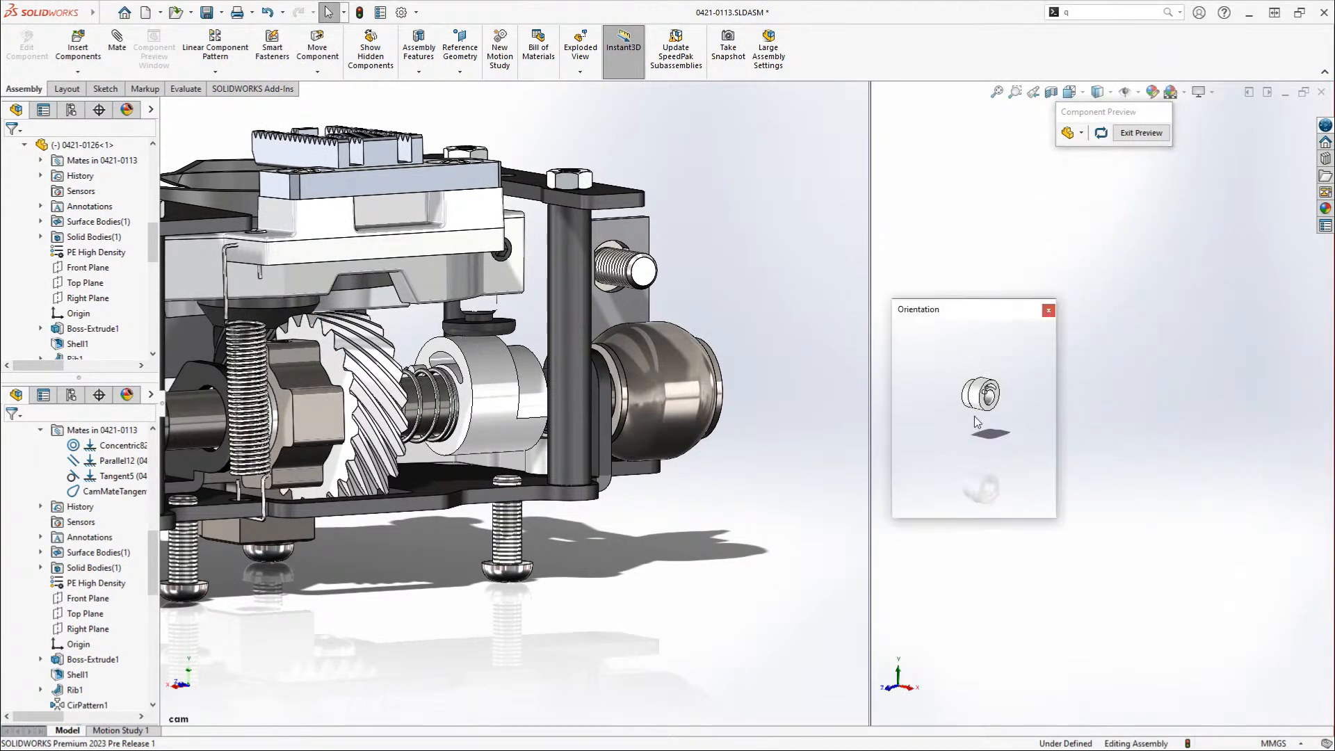
left_click(954, 465)
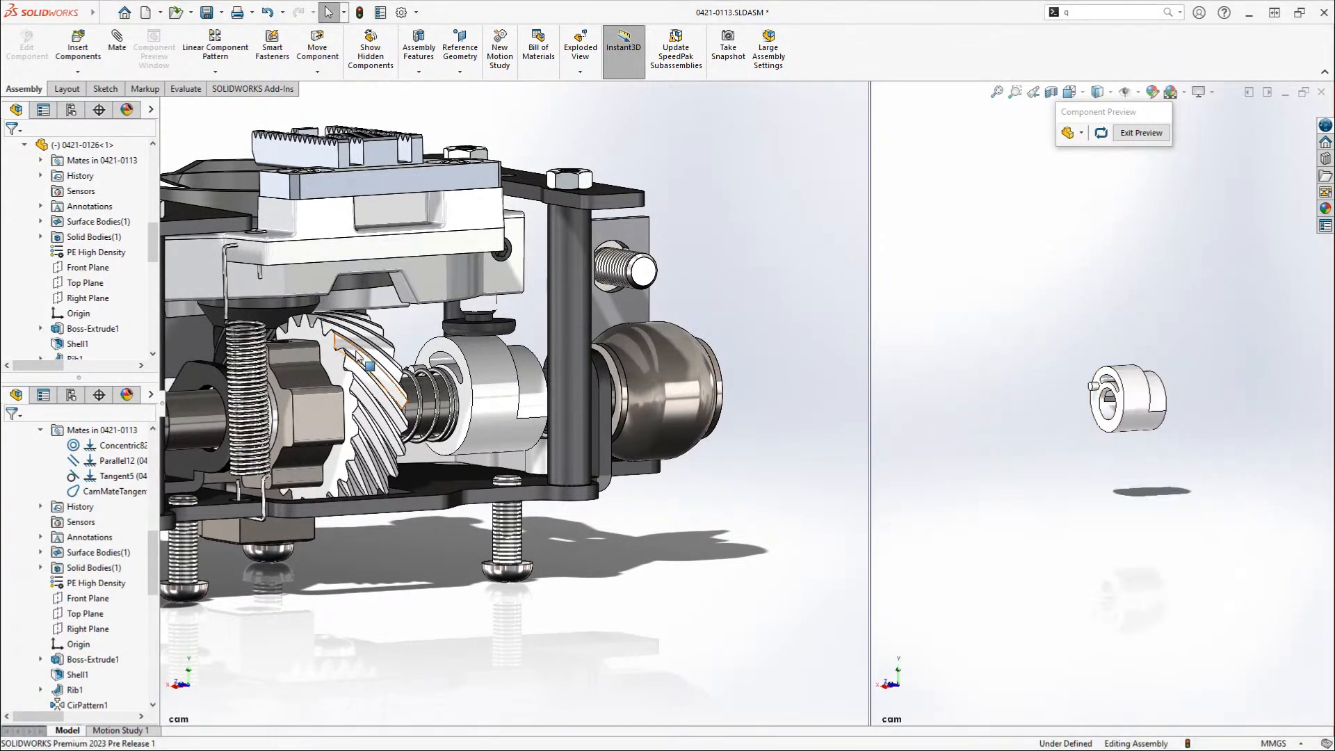
key("f")
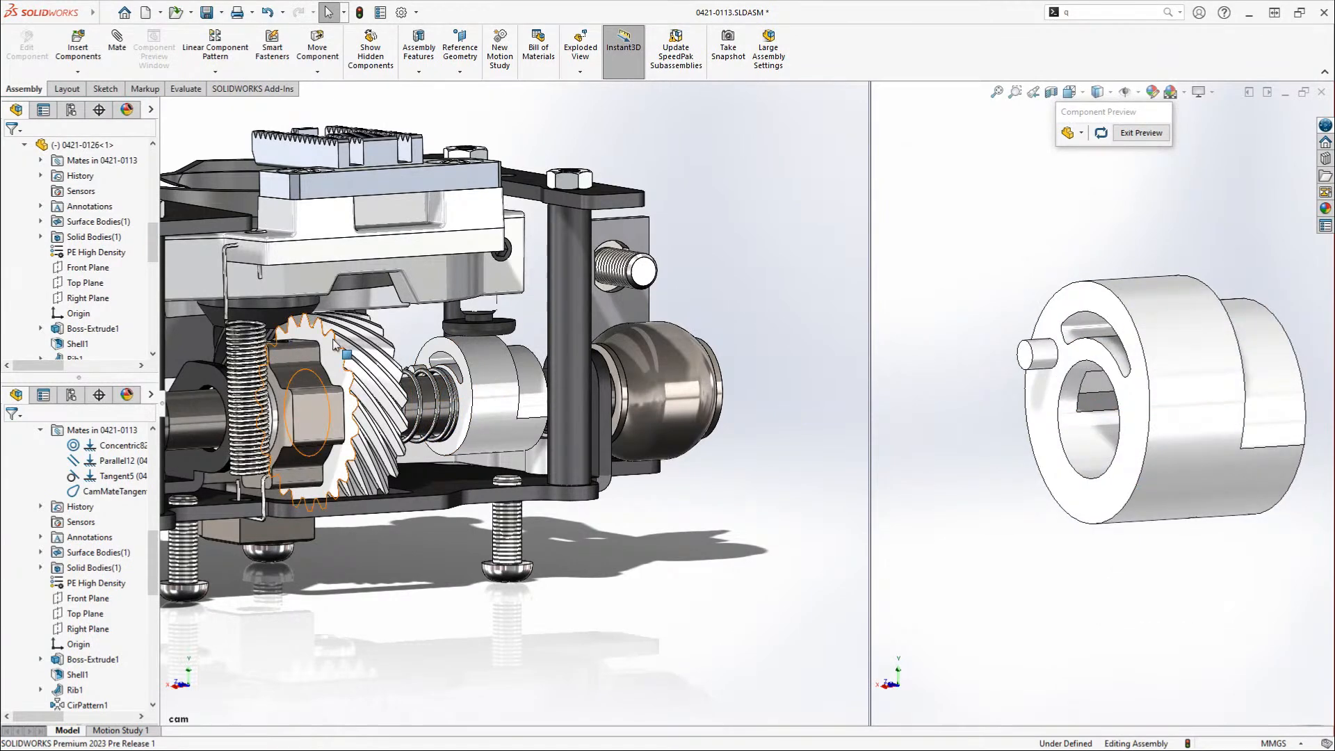
left_click_drag(334, 343, 396, 414)
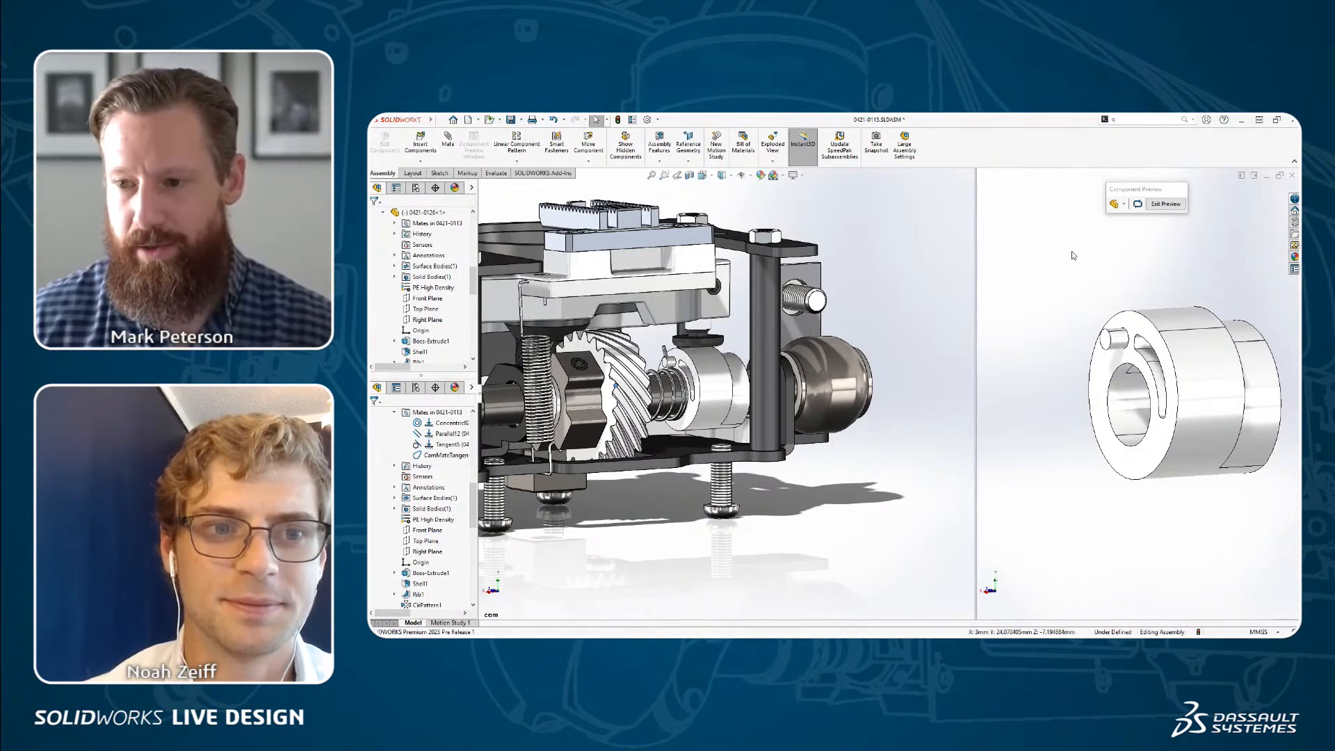
- Exit the component preview and switch to the PowerPoint slide show
left_click(1171, 205)
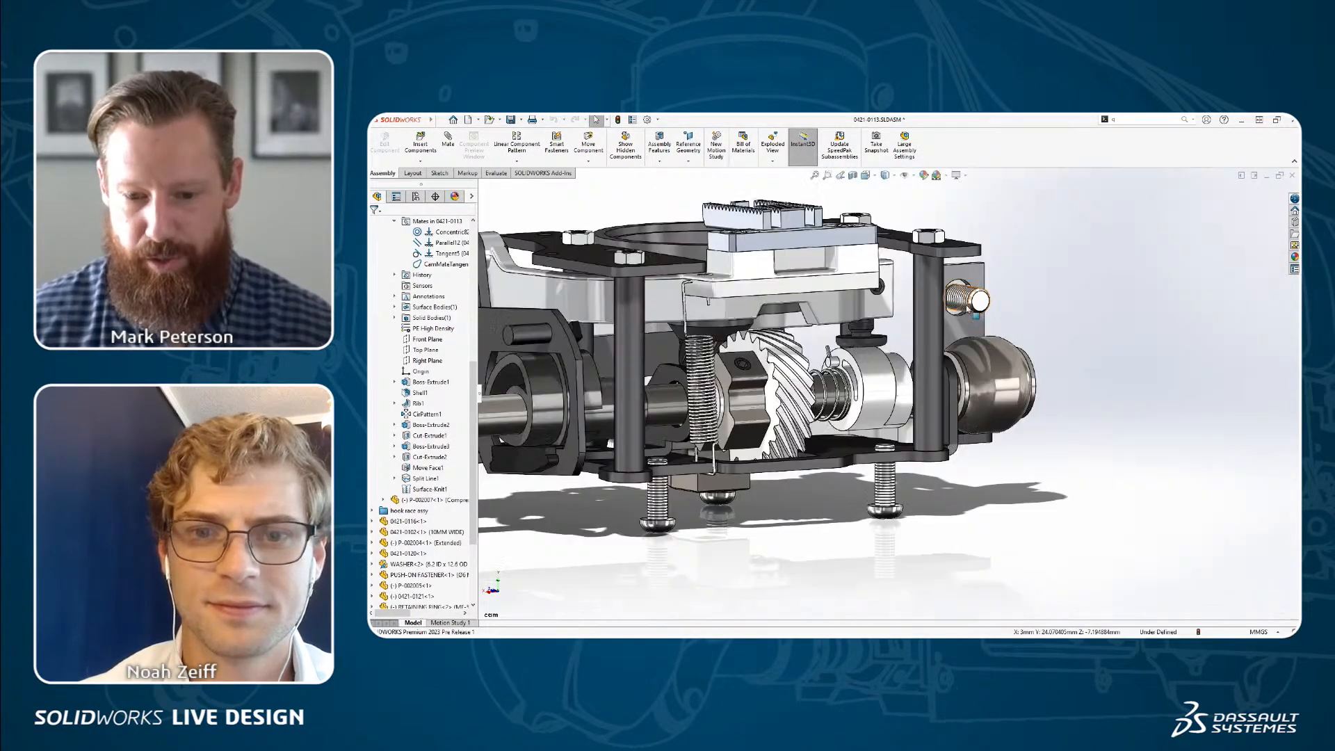
key("alt+Tab")
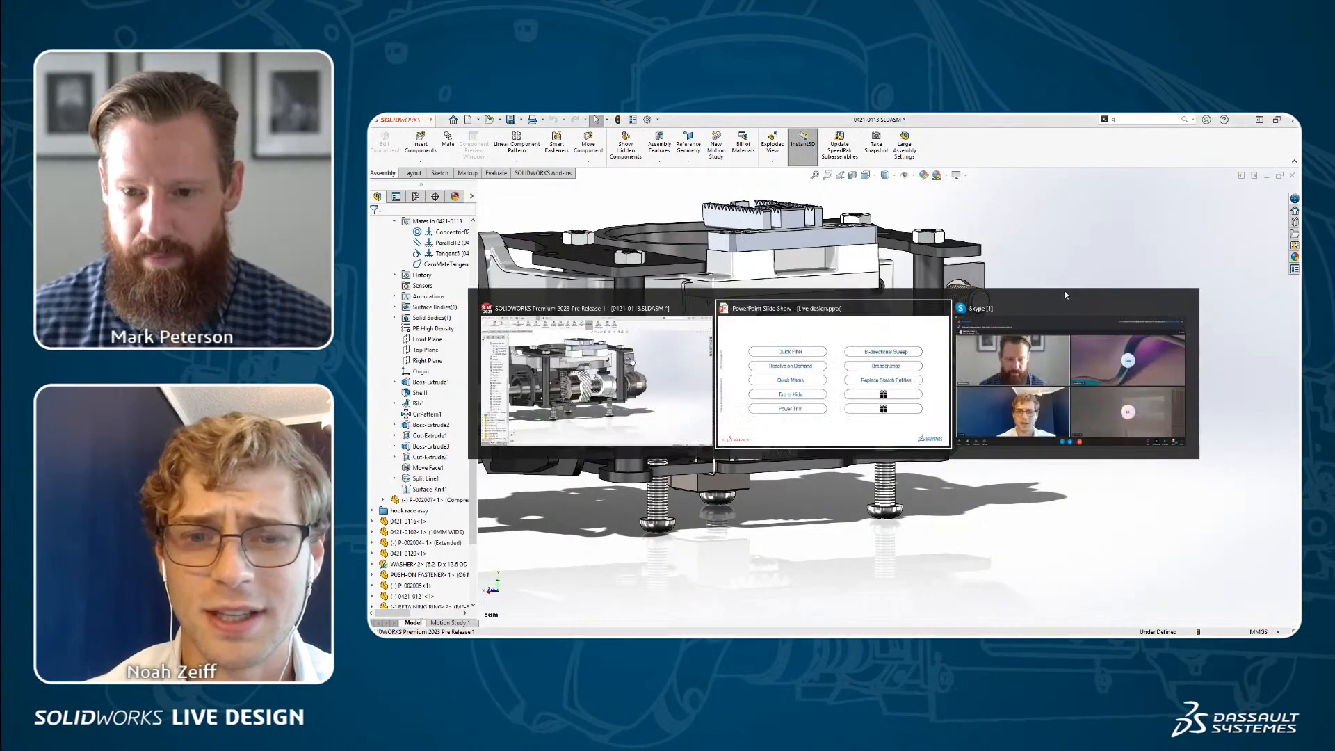